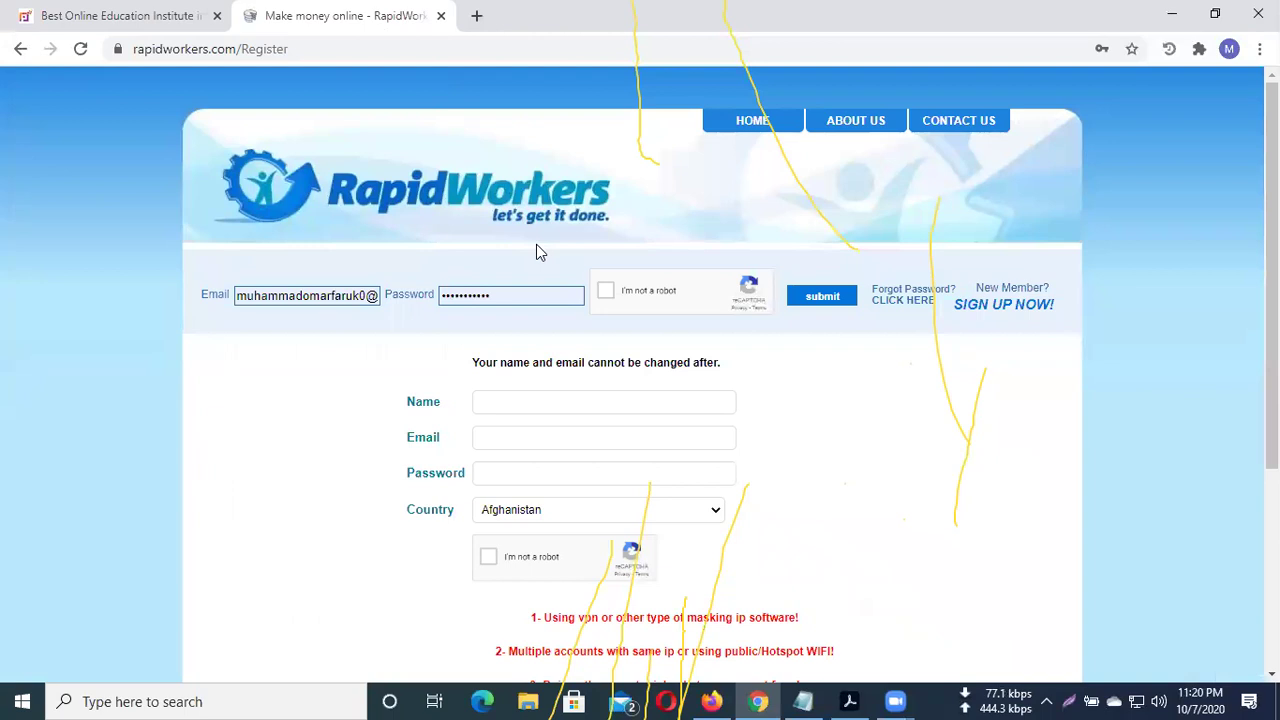
# Review the registration form's fields, account rules and terms agreement
pyautogui.scroll(-3, 618, 416)
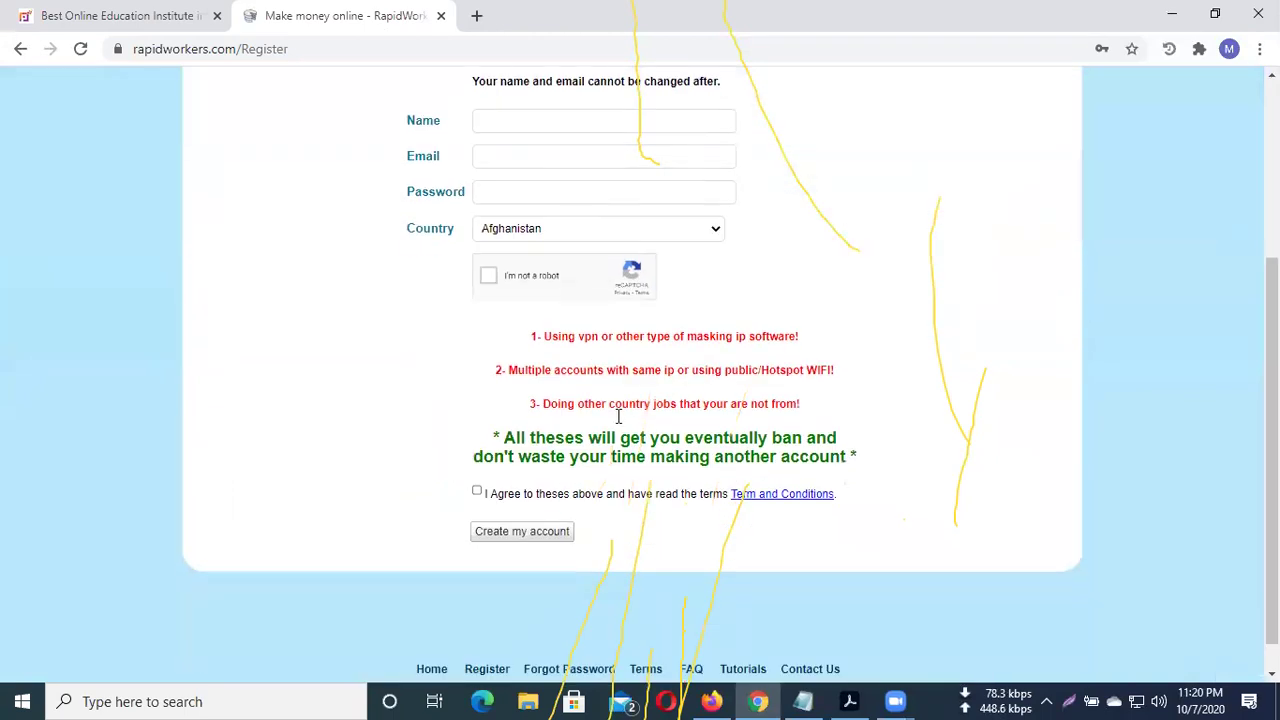
pyautogui.scroll(3, 618, 416)
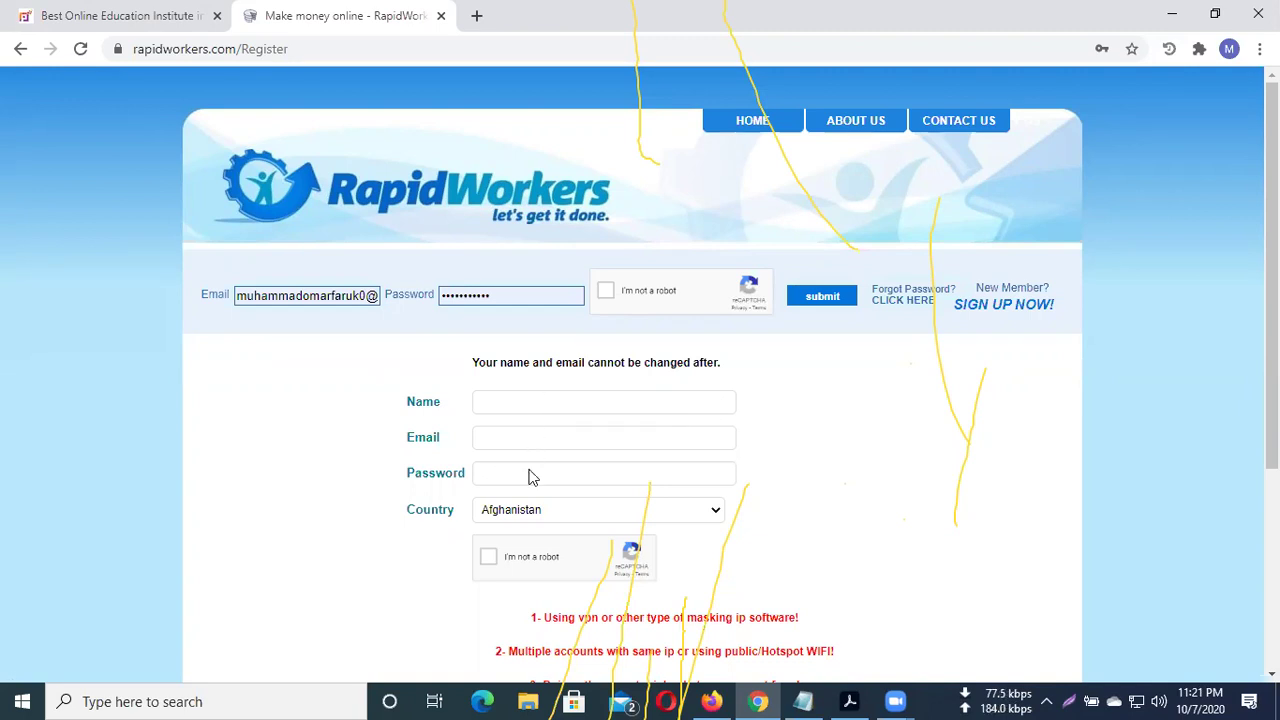
pyautogui.scroll(-1, 553, 508)
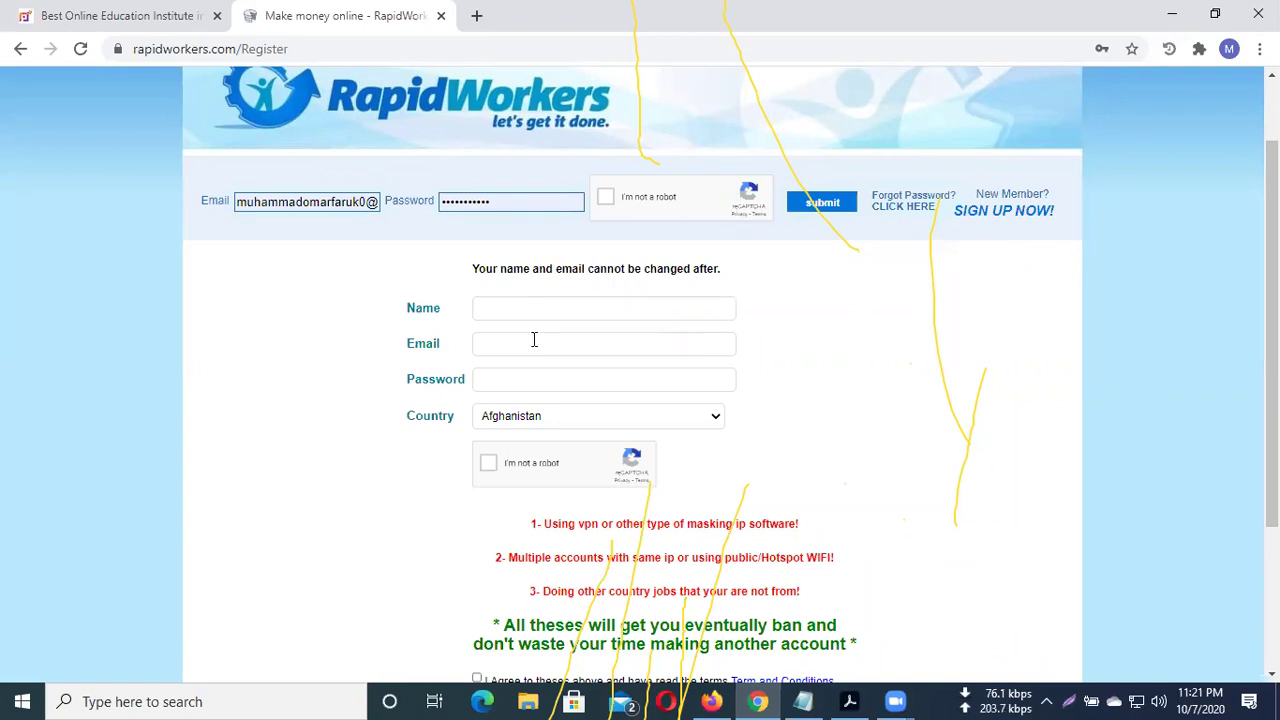
pyautogui.scroll(-1, 597, 455)
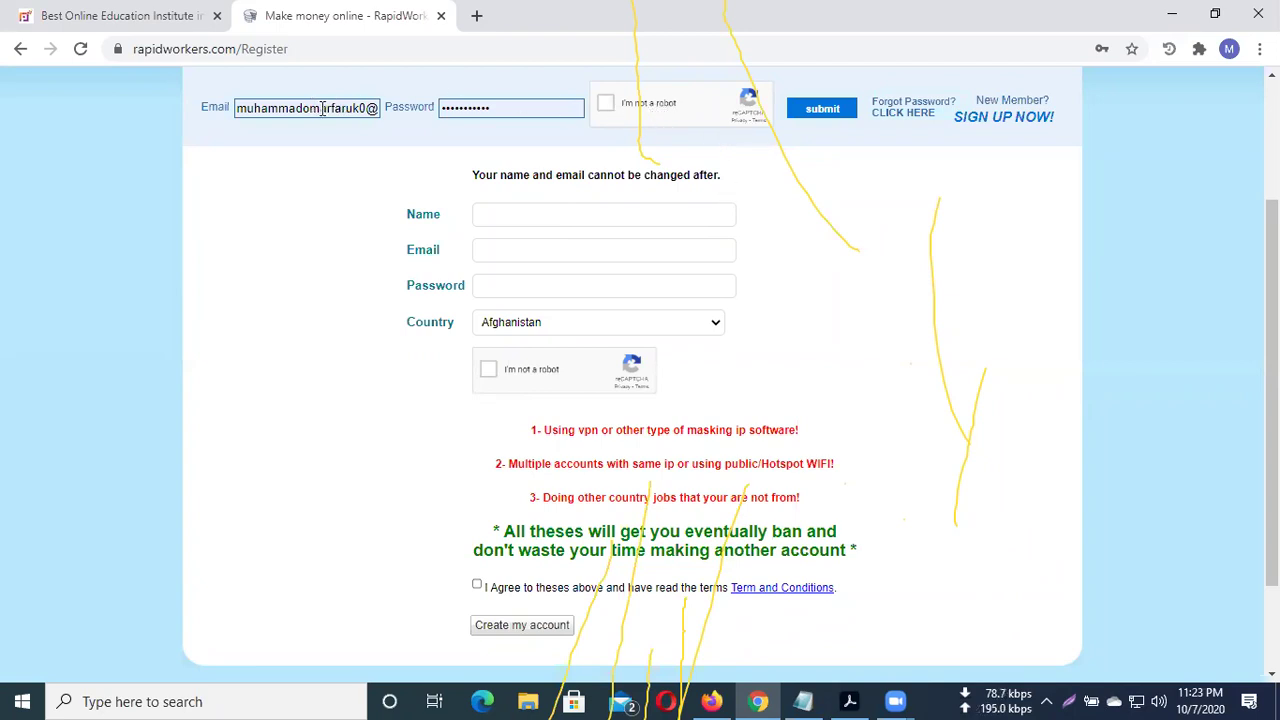
# Solve the login reCAPTCHA by selecting all the boat images, and submit the login with the prefilled credentials
pyautogui.click(606, 106)
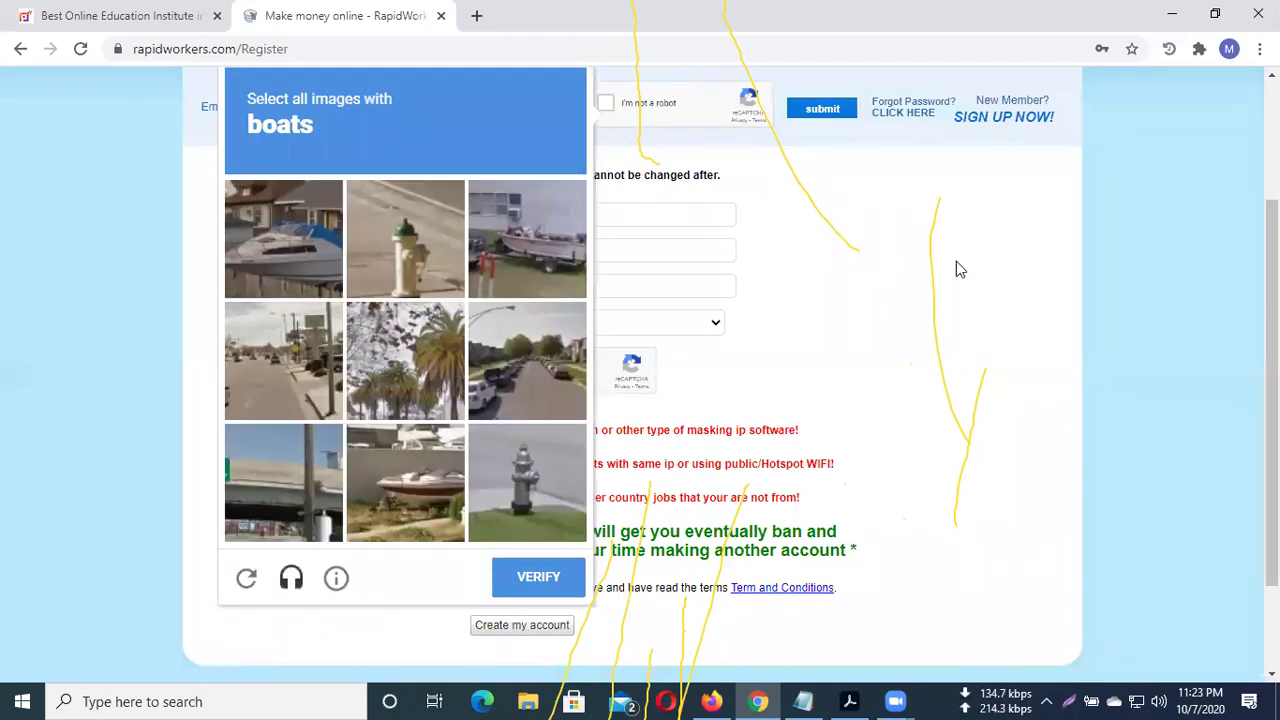
pyautogui.click(840, 293)
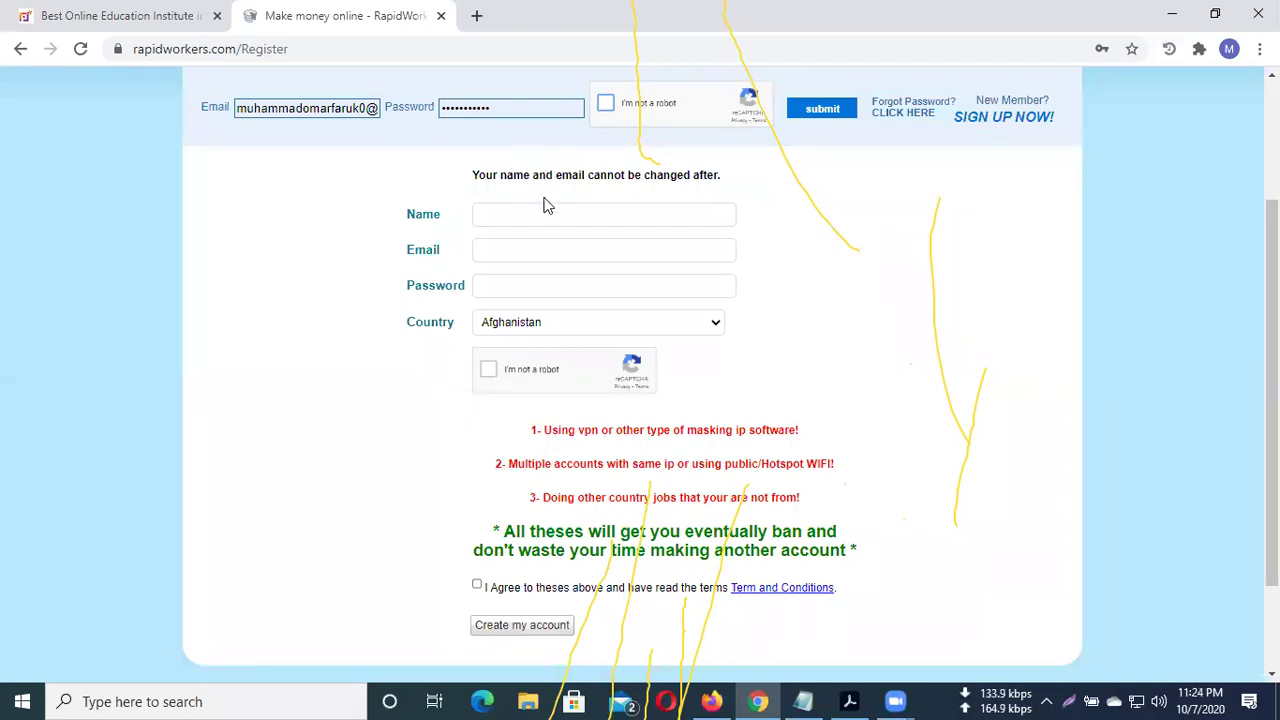
pyautogui.click(612, 103)
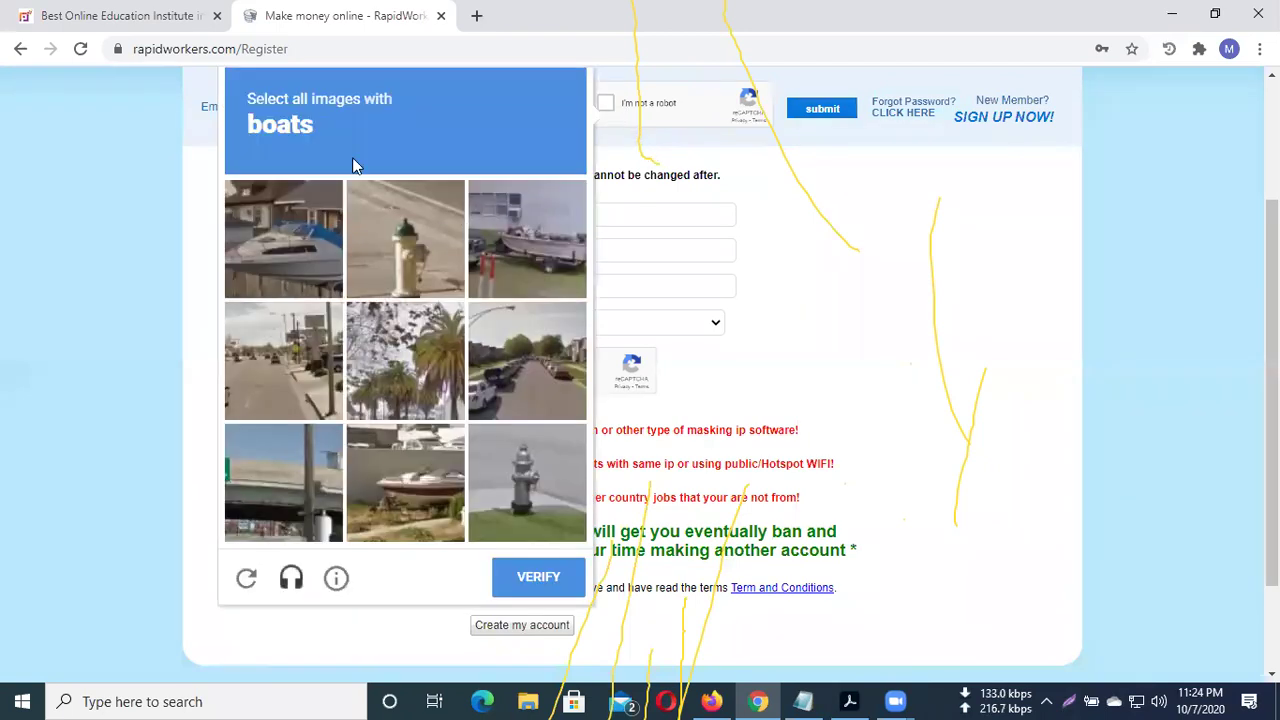
pyautogui.click(521, 229)
pyautogui.click(279, 230)
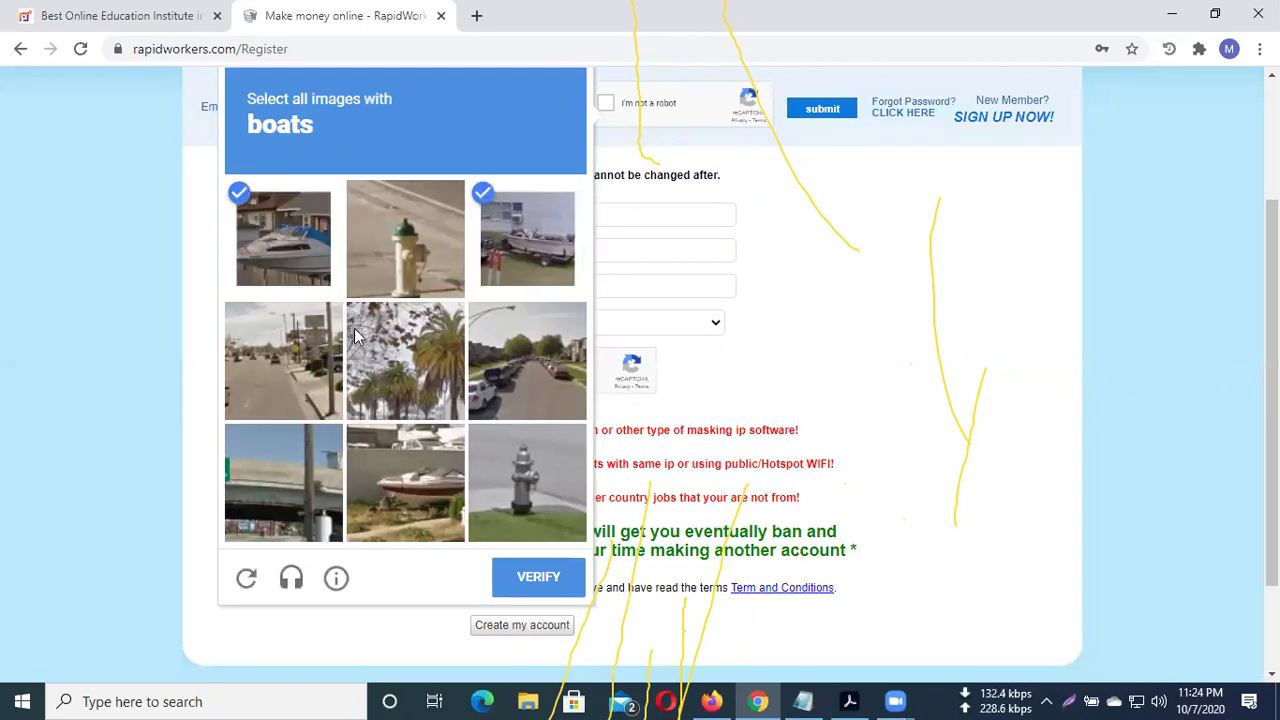
pyautogui.click(420, 480)
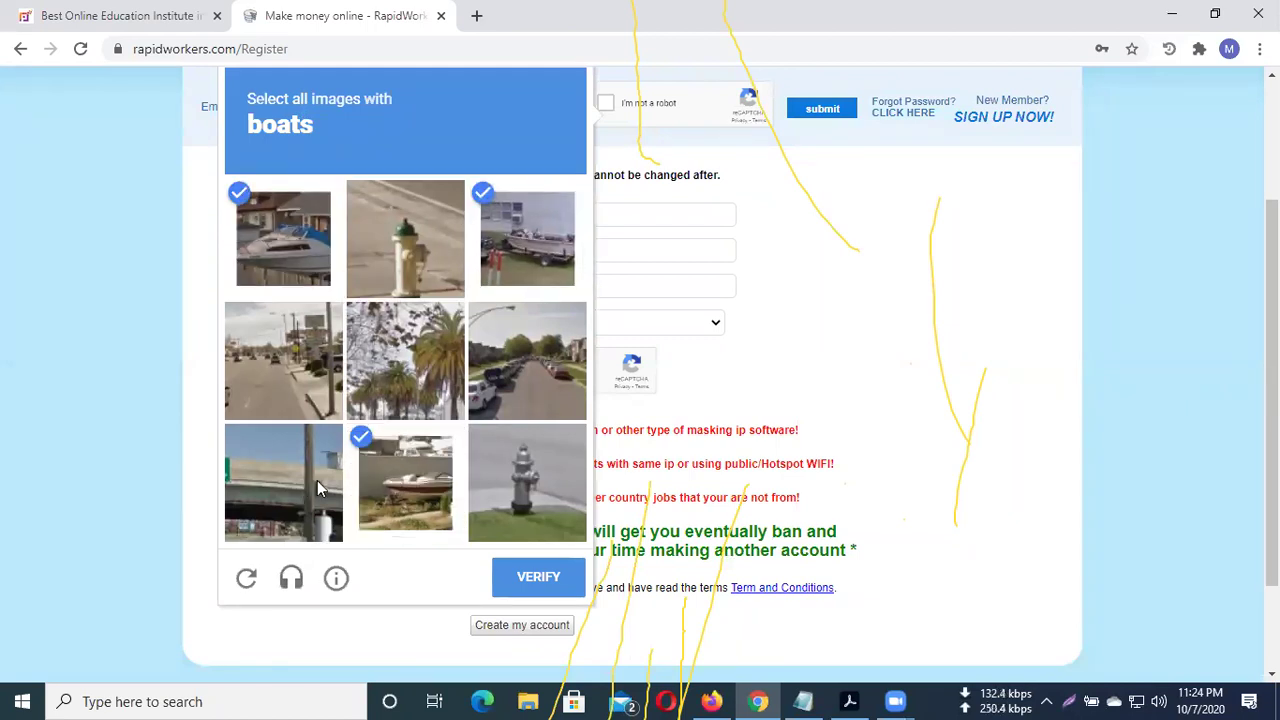
pyautogui.click(538, 578)
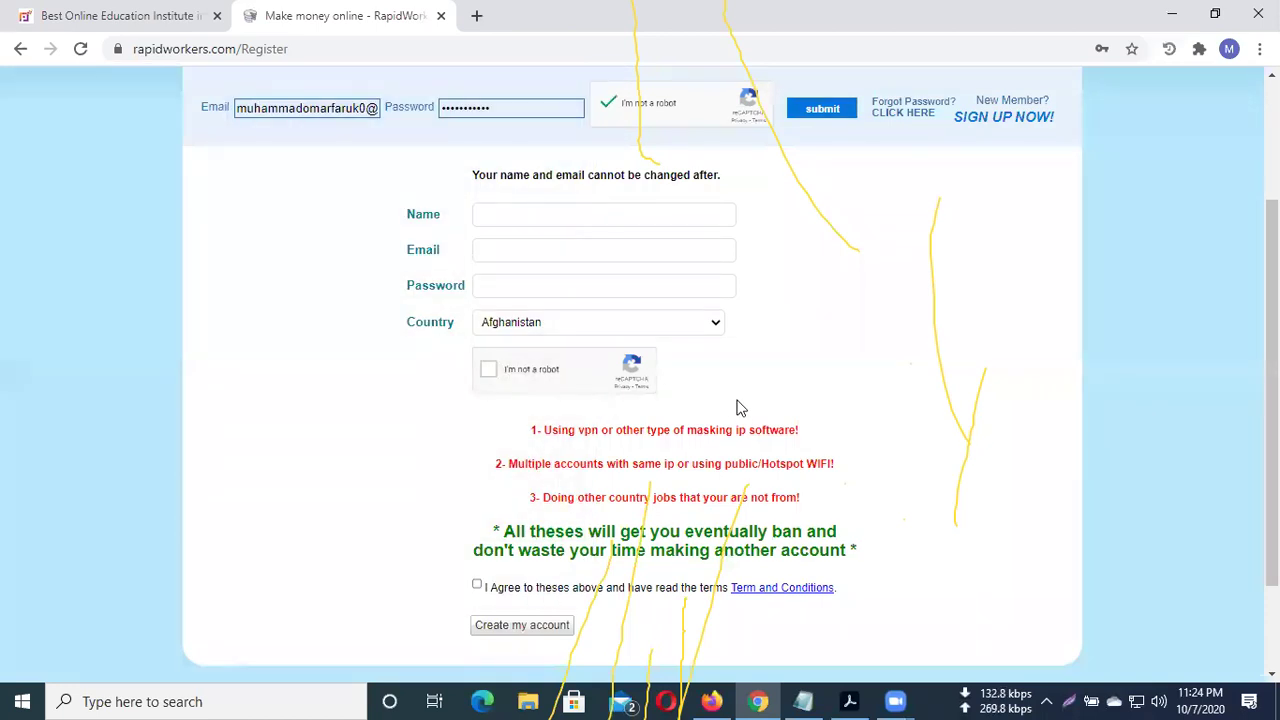
pyautogui.scroll(2, 740, 400)
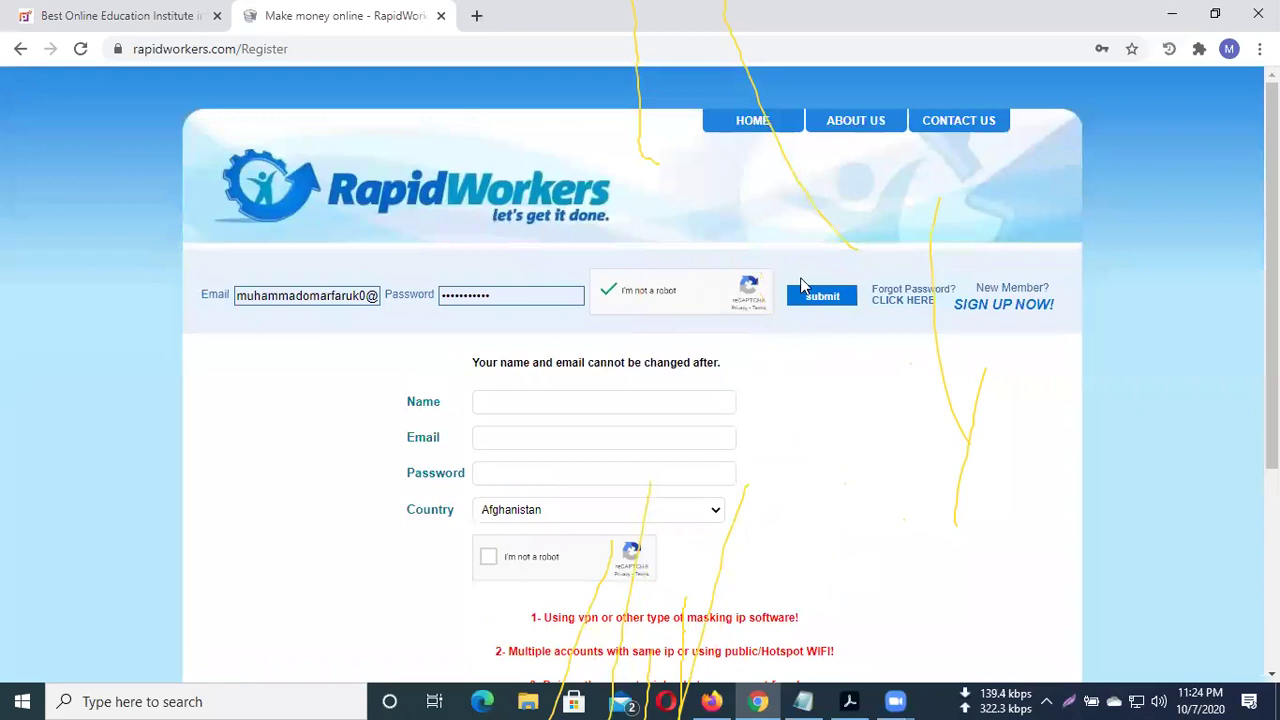
pyautogui.click(815, 300)
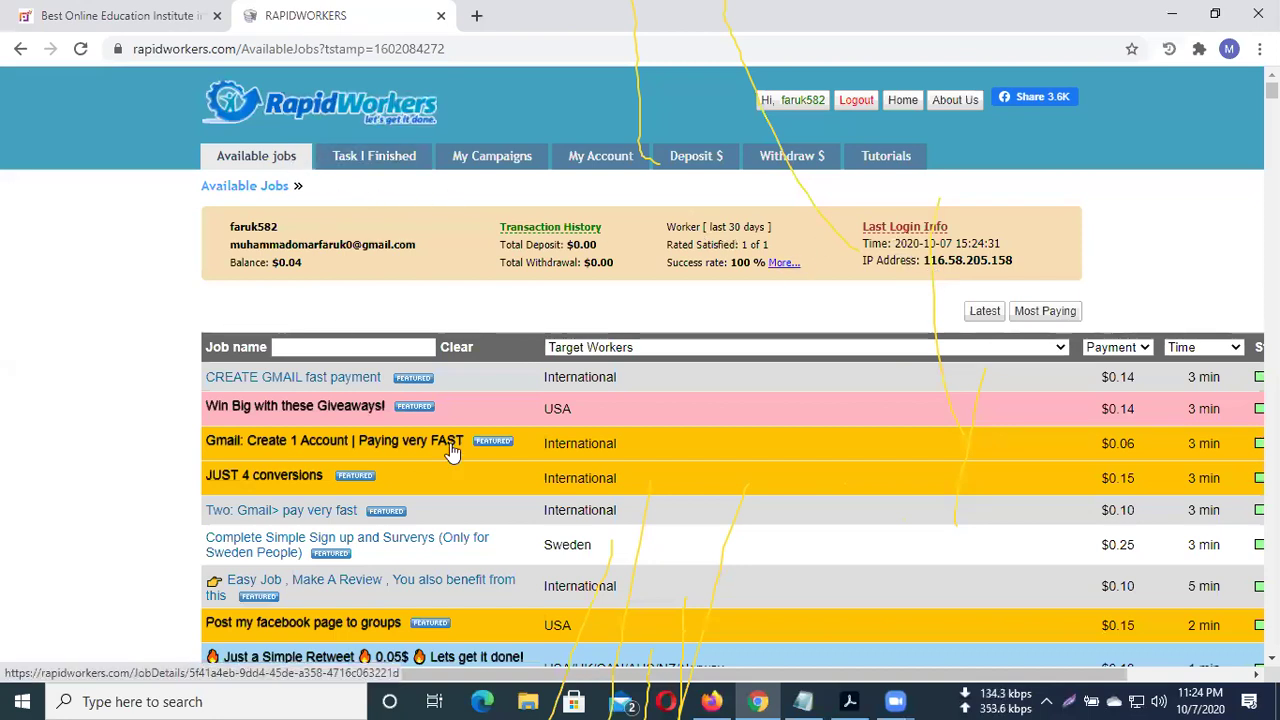
# Browse the list of available jobs with their target countries and payments
pyautogui.scroll(-8, 480, 394)
pyautogui.scroll(-12, 515, 368)
pyautogui.scroll(10, 517, 372)
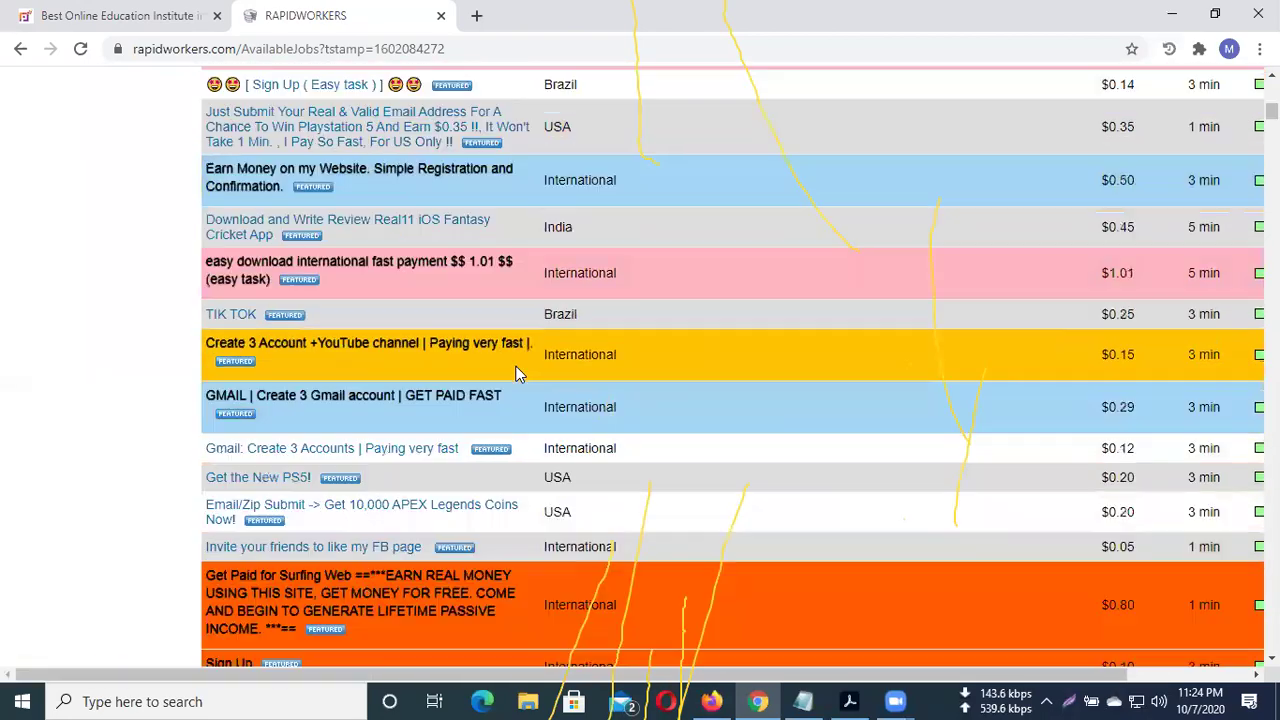
pyautogui.scroll(10, 517, 372)
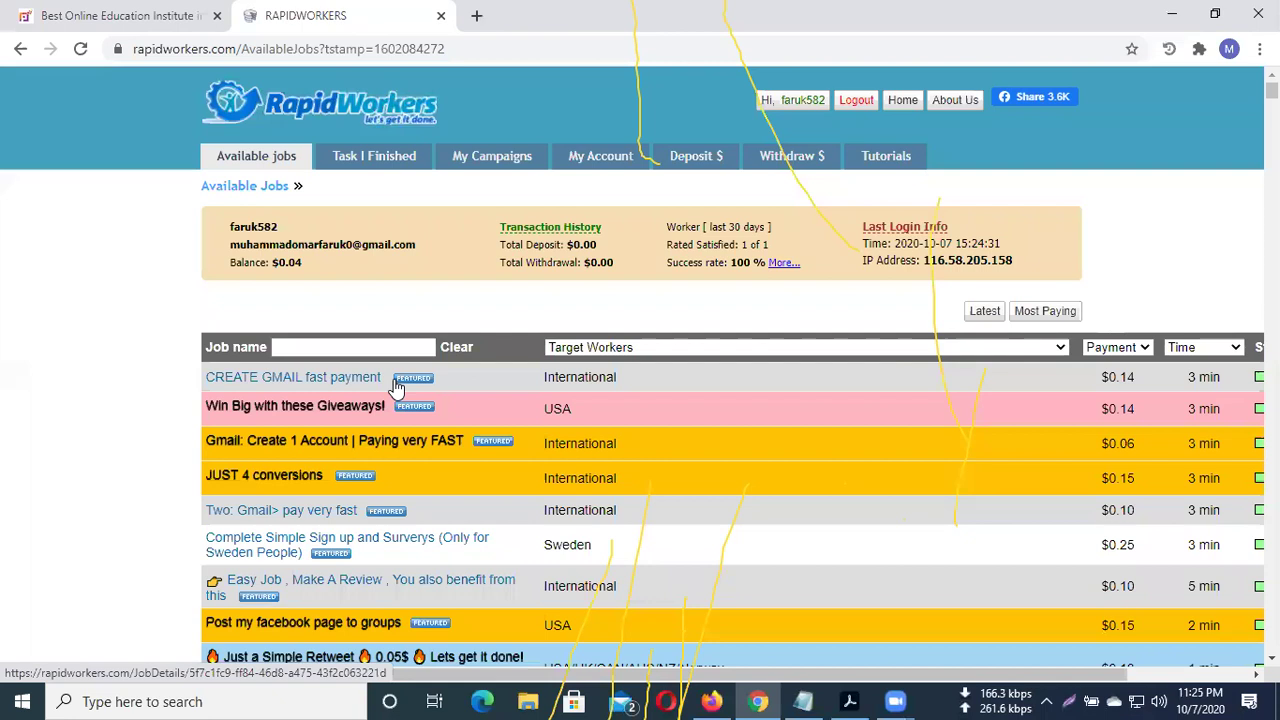
# Filter the available jobs by the target workers option International
pyautogui.click(773, 357)
pyautogui.scroll(-8, 757, 318)
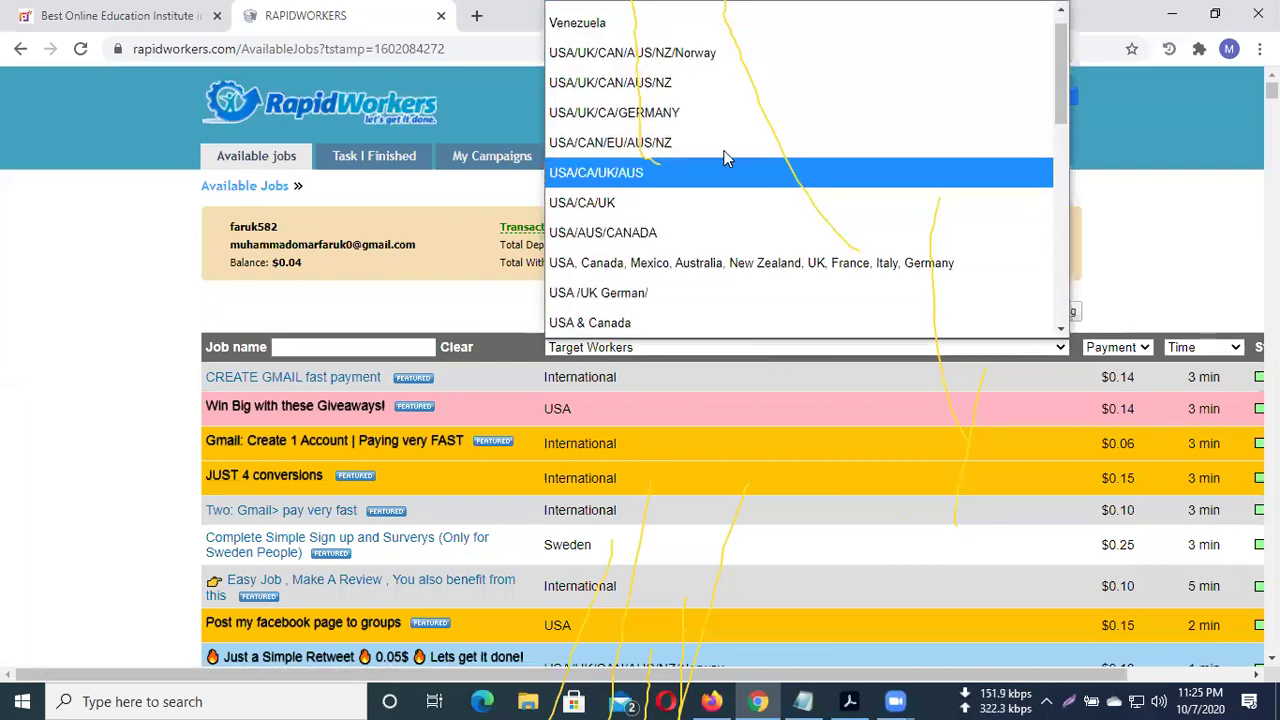
pyautogui.scroll(2, 727, 208)
pyautogui.scroll(-3, 714, 234)
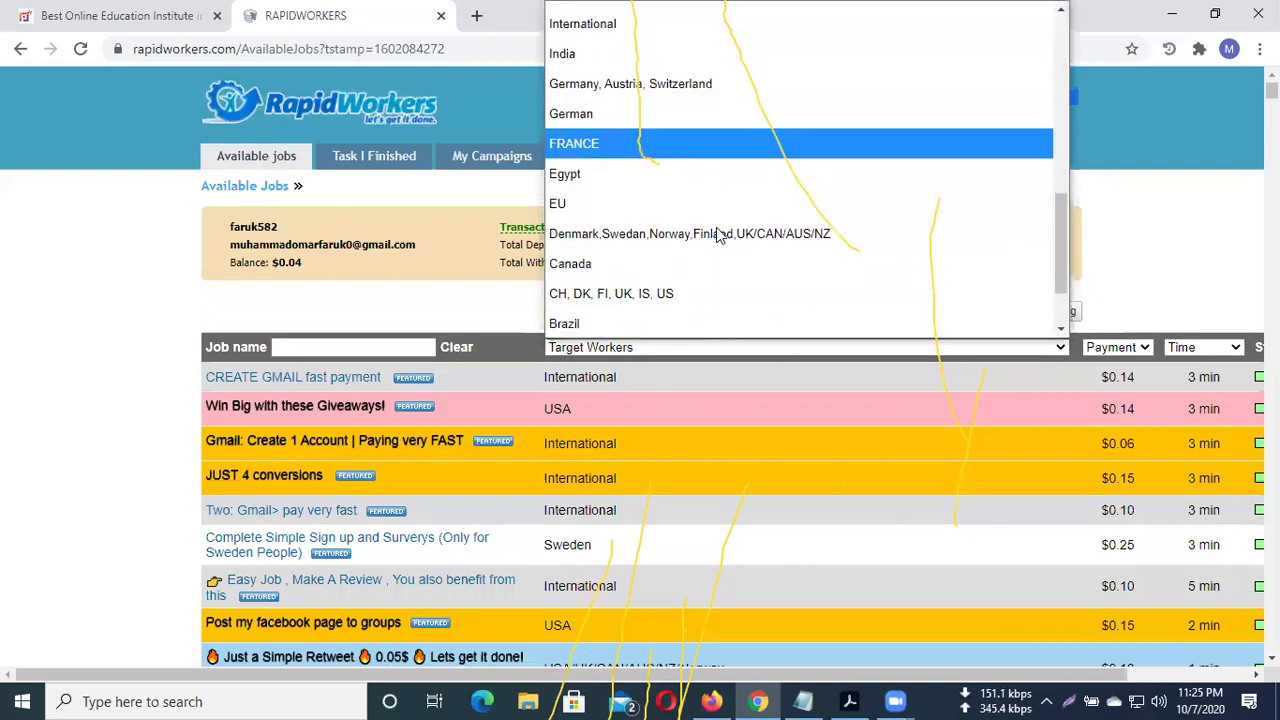
pyautogui.scroll(10, 643, 294)
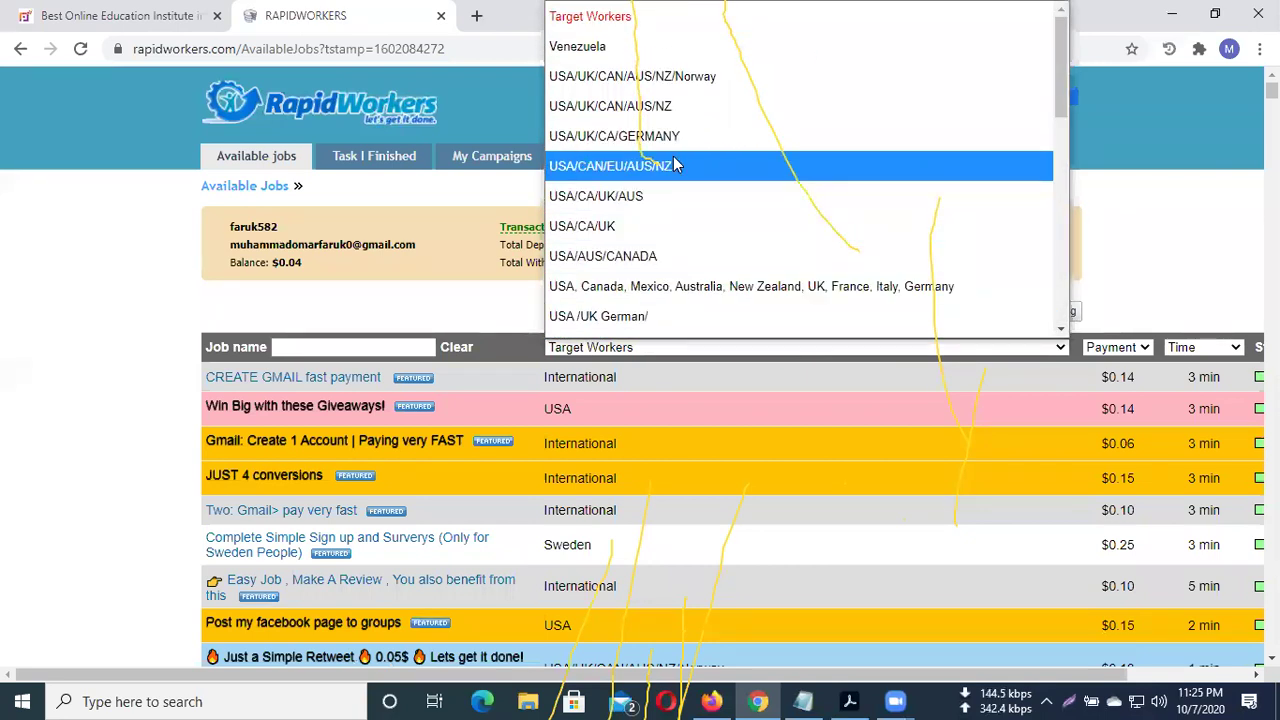
pyautogui.scroll(-3, 673, 170)
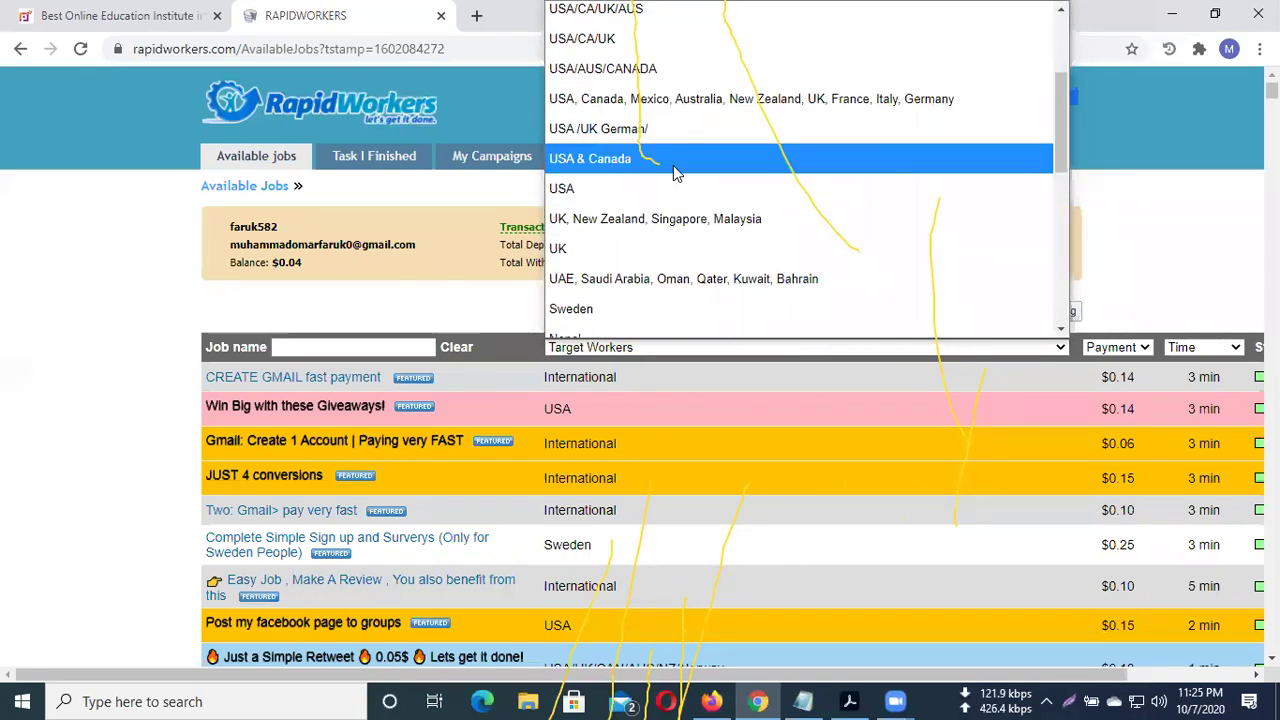
pyautogui.scroll(-3, 673, 165)
pyautogui.scroll(-1, 660, 250)
pyautogui.scroll(-3, 652, 272)
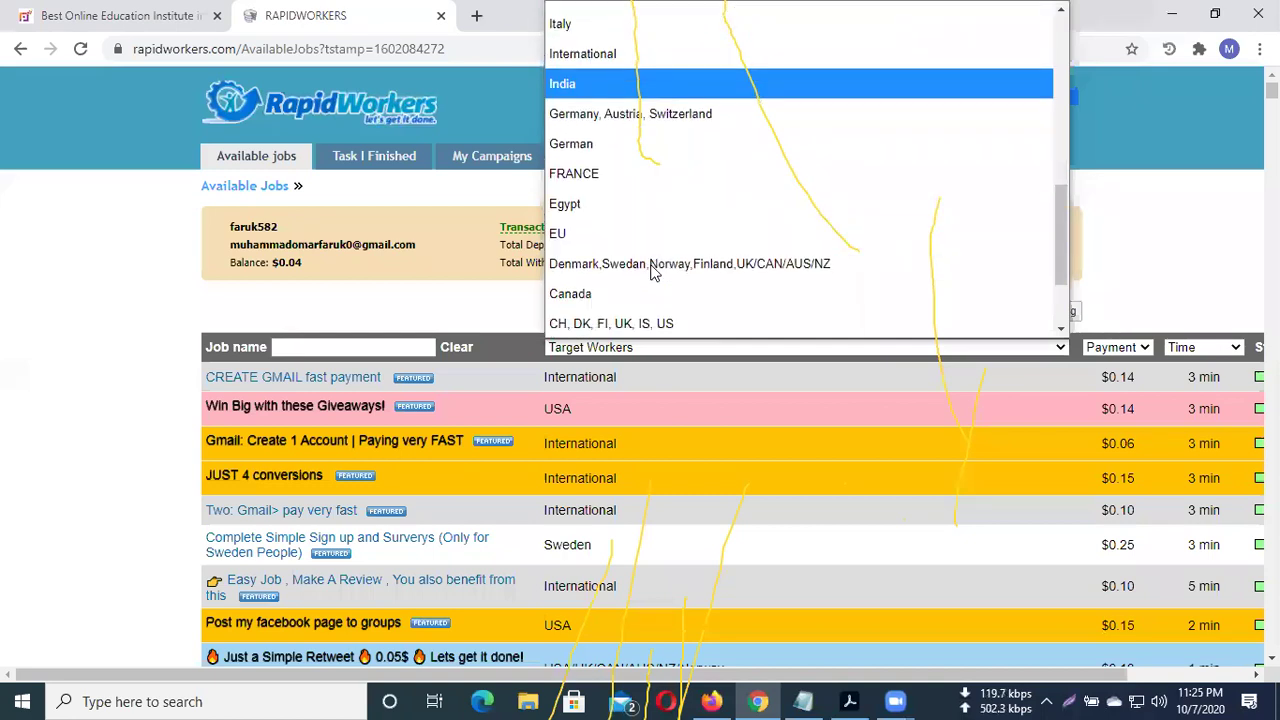
pyautogui.scroll(-2, 652, 272)
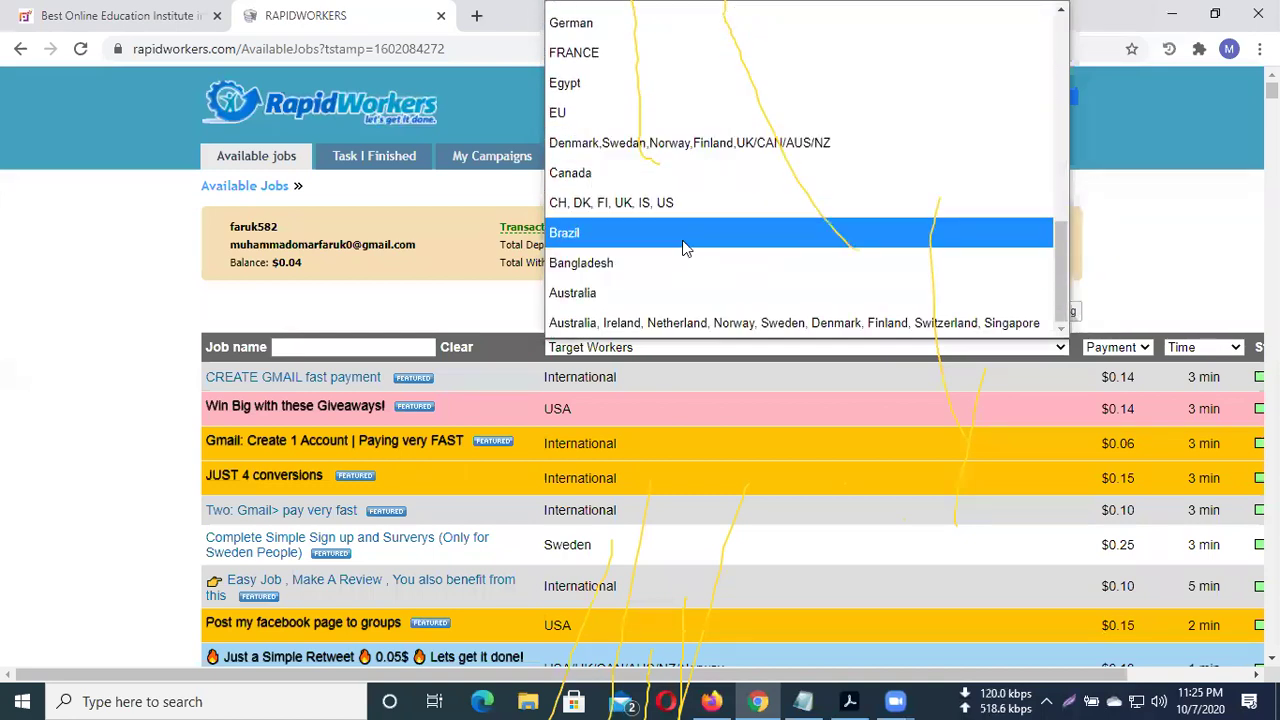
pyautogui.scroll(10, 655, 250)
pyautogui.scroll(2, 680, 215)
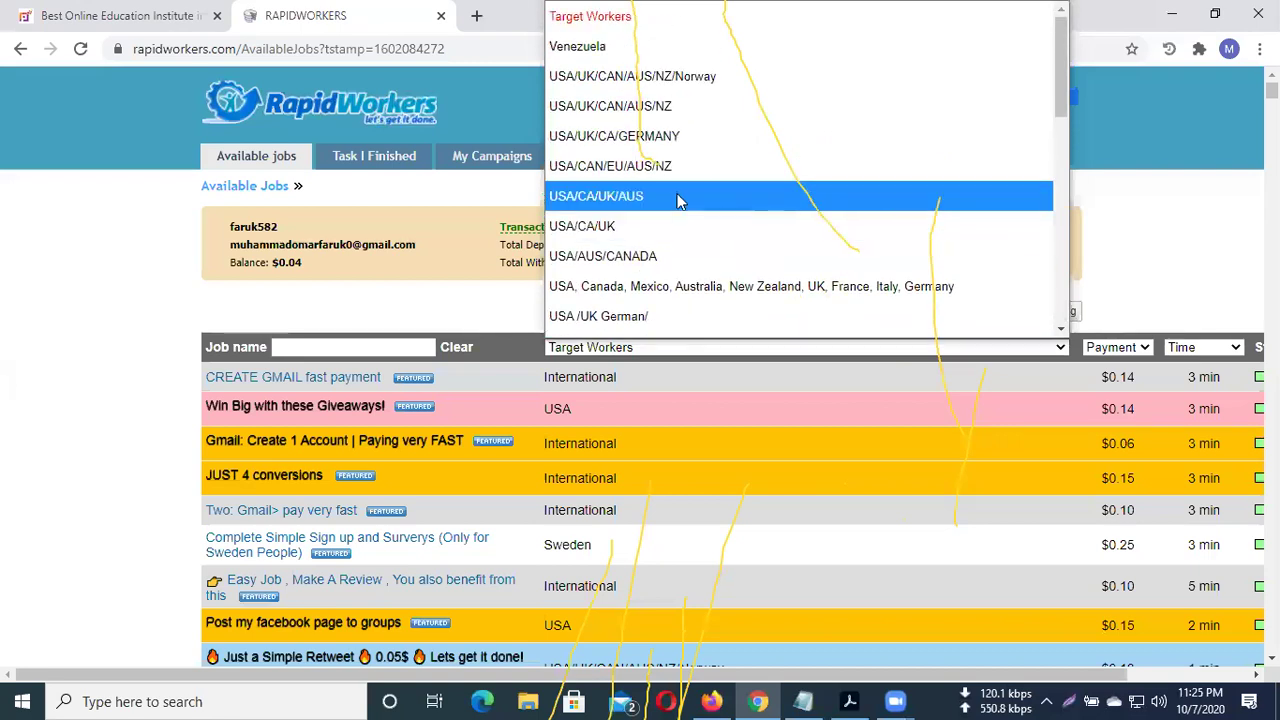
pyautogui.scroll(-3, 677, 191)
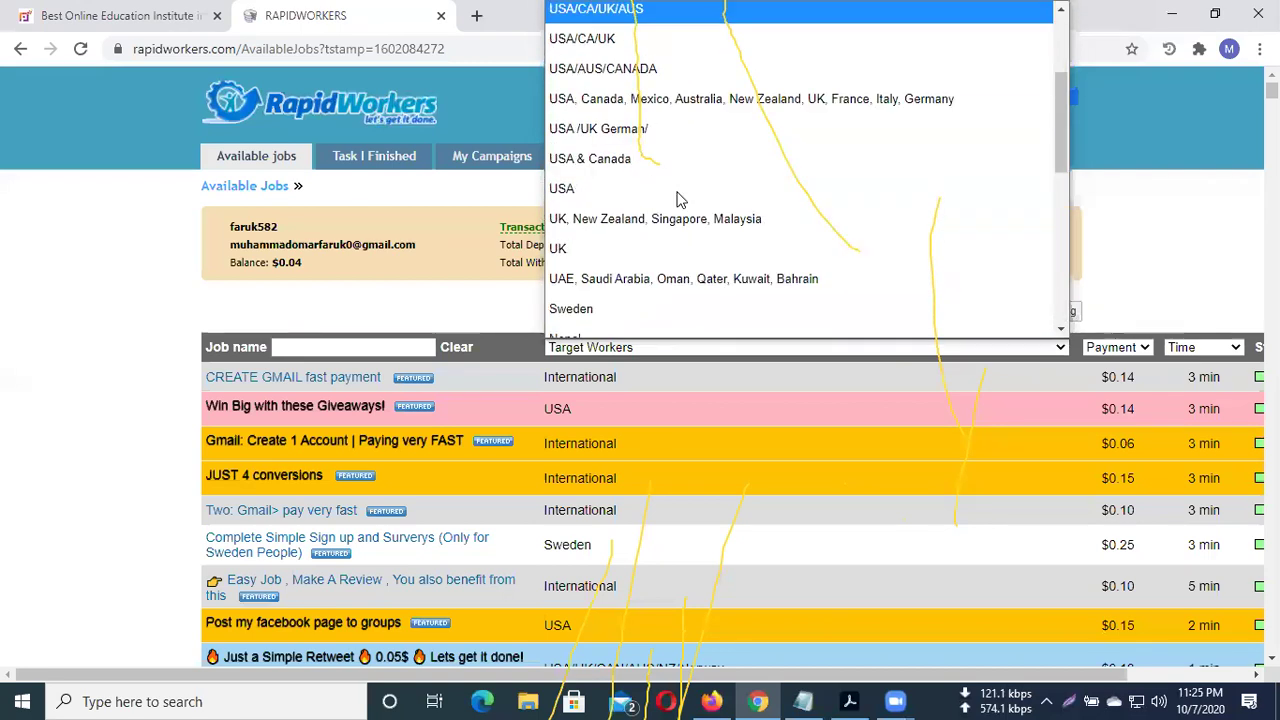
pyautogui.scroll(-2, 677, 200)
pyautogui.click(625, 238)
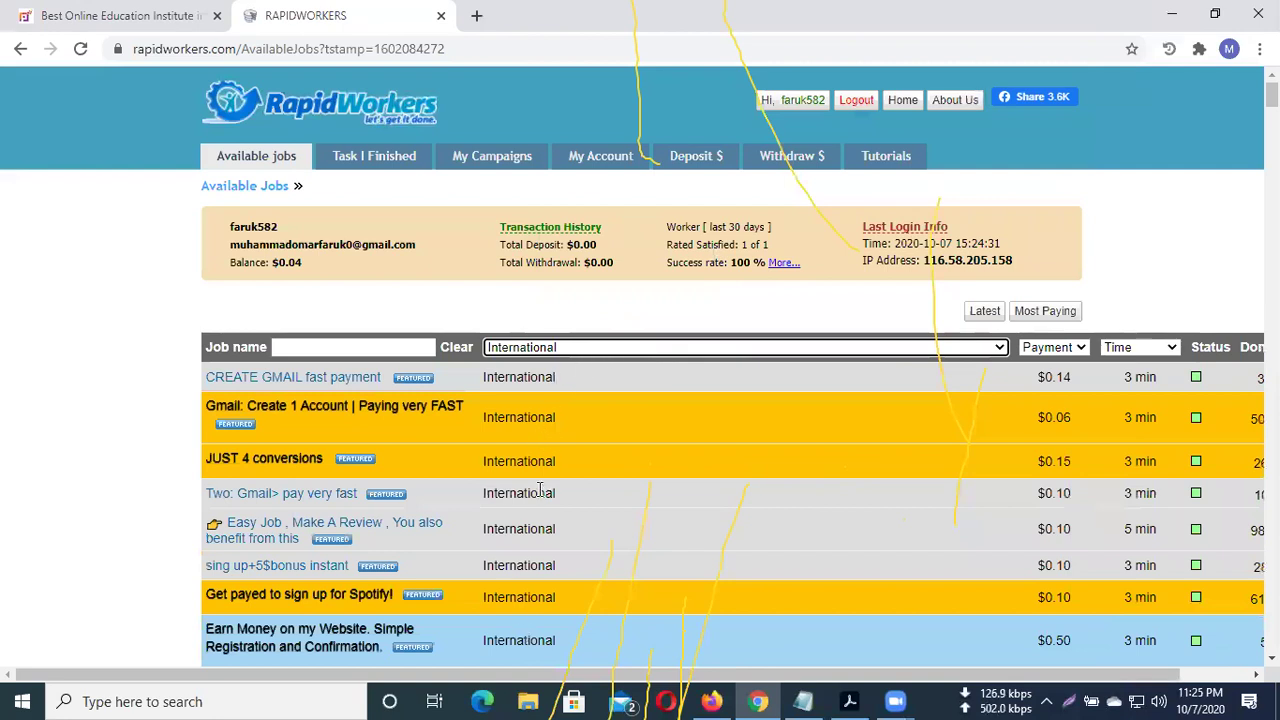
# Review the international jobs' names, payments and completion times
pyautogui.scroll(-1, 540, 490)
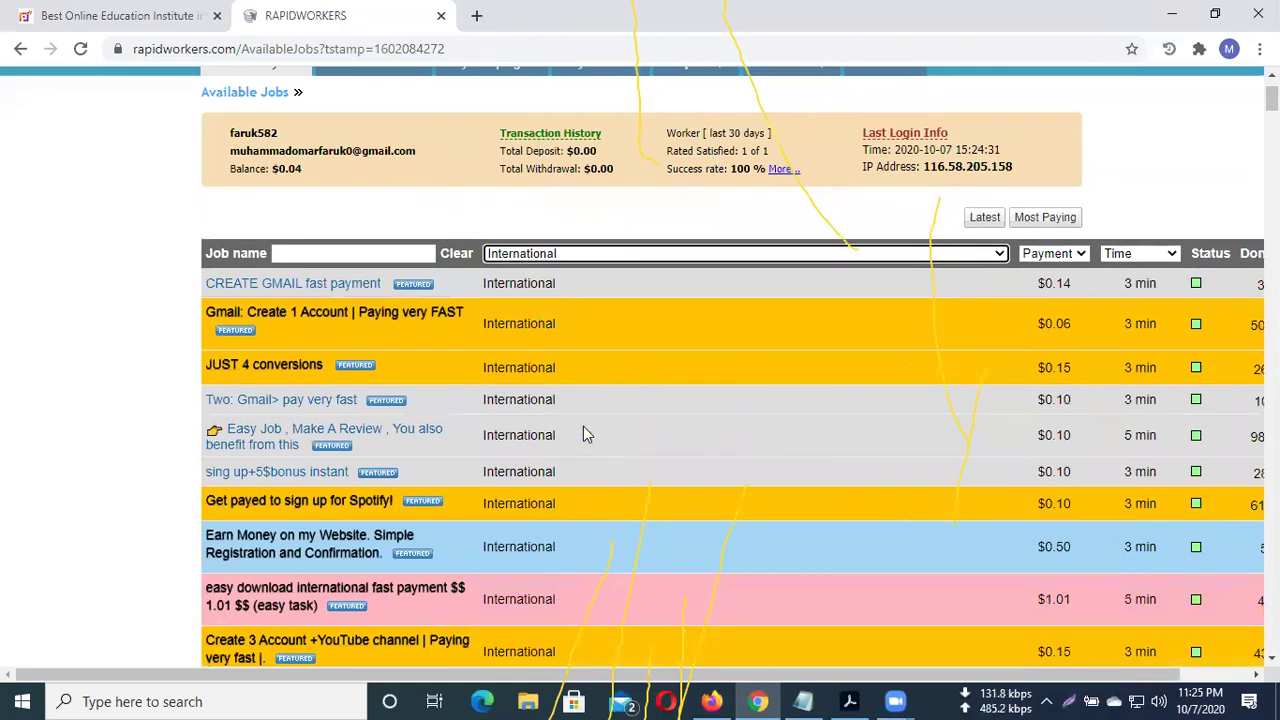
pyautogui.scroll(1, 594, 324)
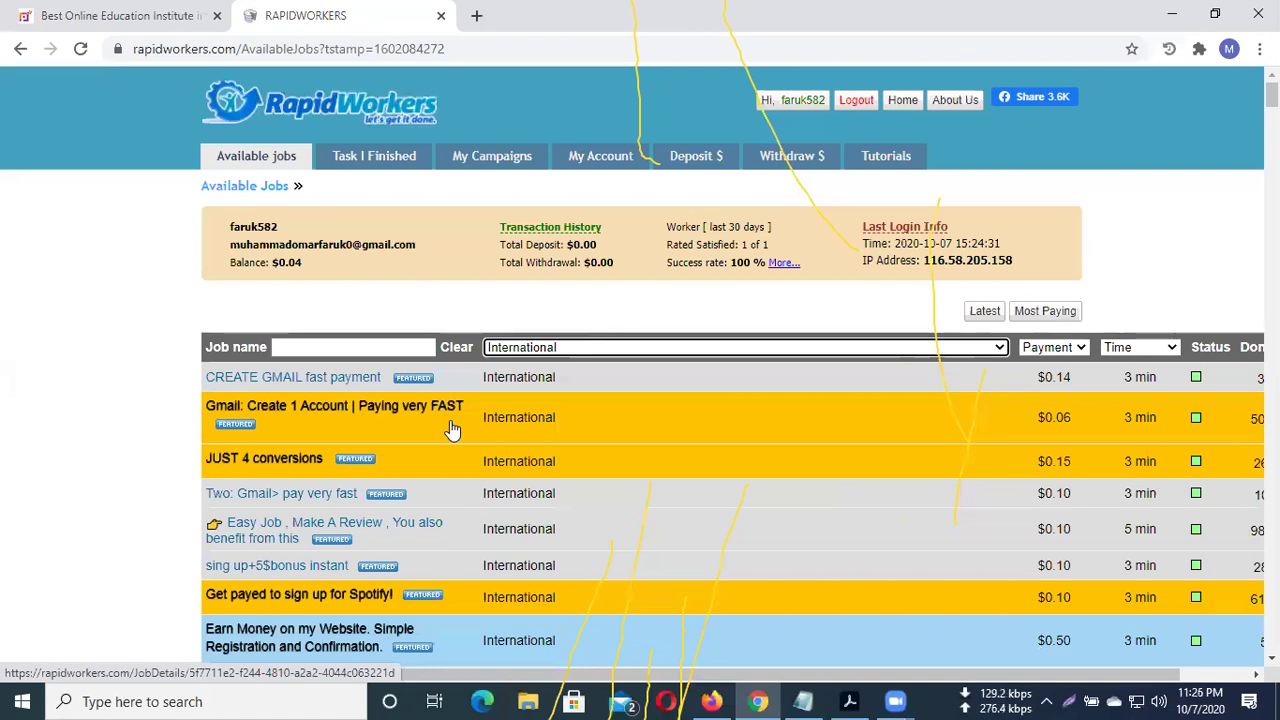
pyautogui.scroll(-1, 446, 429)
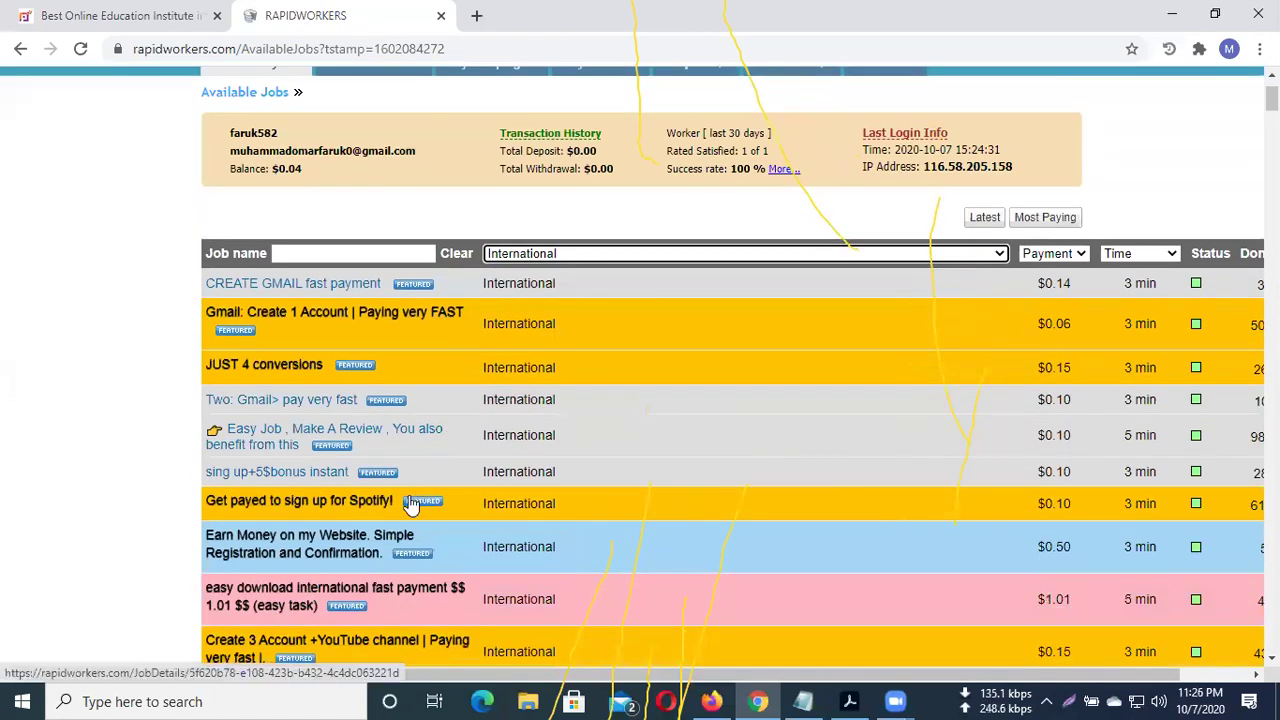
pyautogui.scroll(-2, 402, 484)
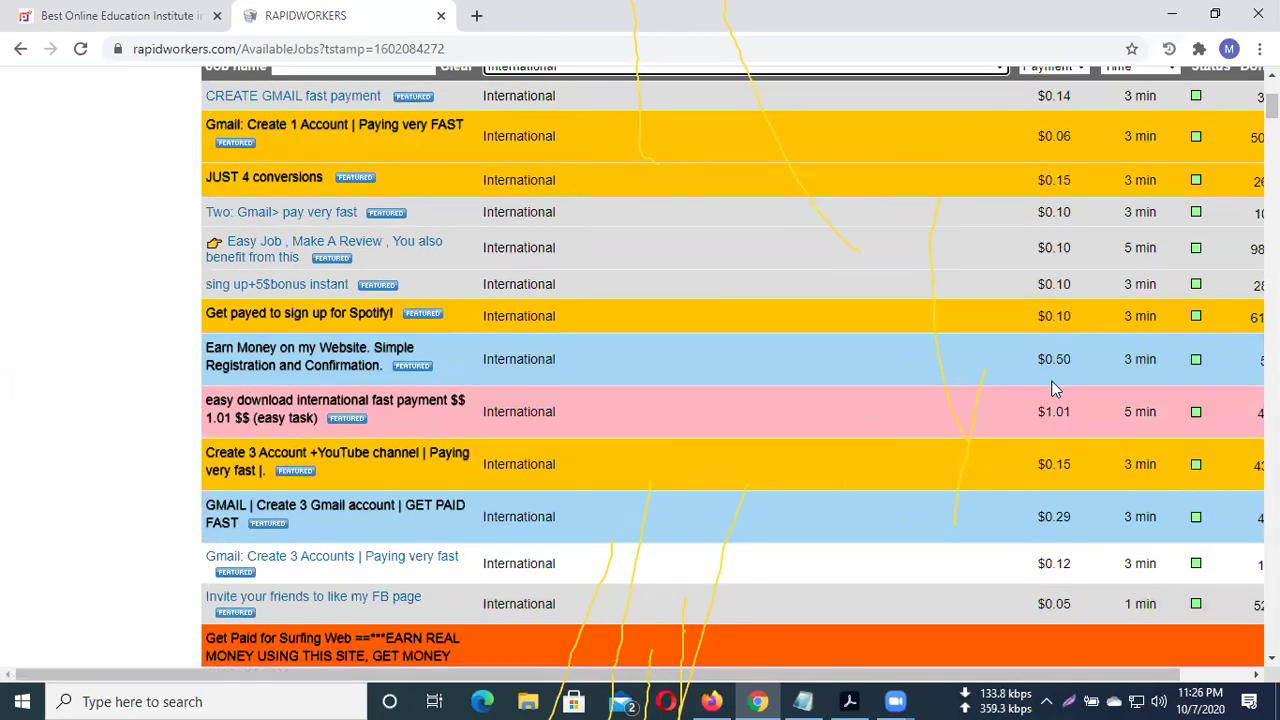
pyautogui.scroll(2, 1060, 340)
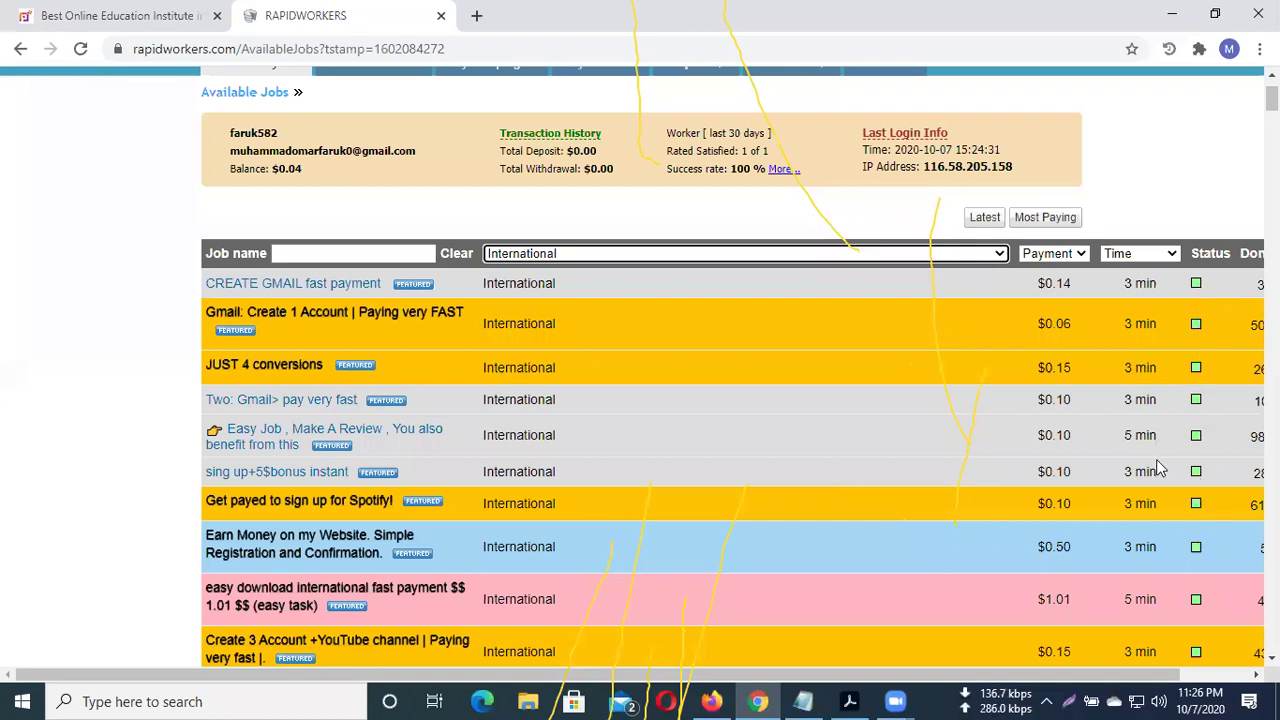
# Examine the Done counts of the international jobs, including the Two: Gmail and Spotify sign-up jobs
pyautogui.moveTo(1047, 678); pyautogui.dragTo(1132, 678)
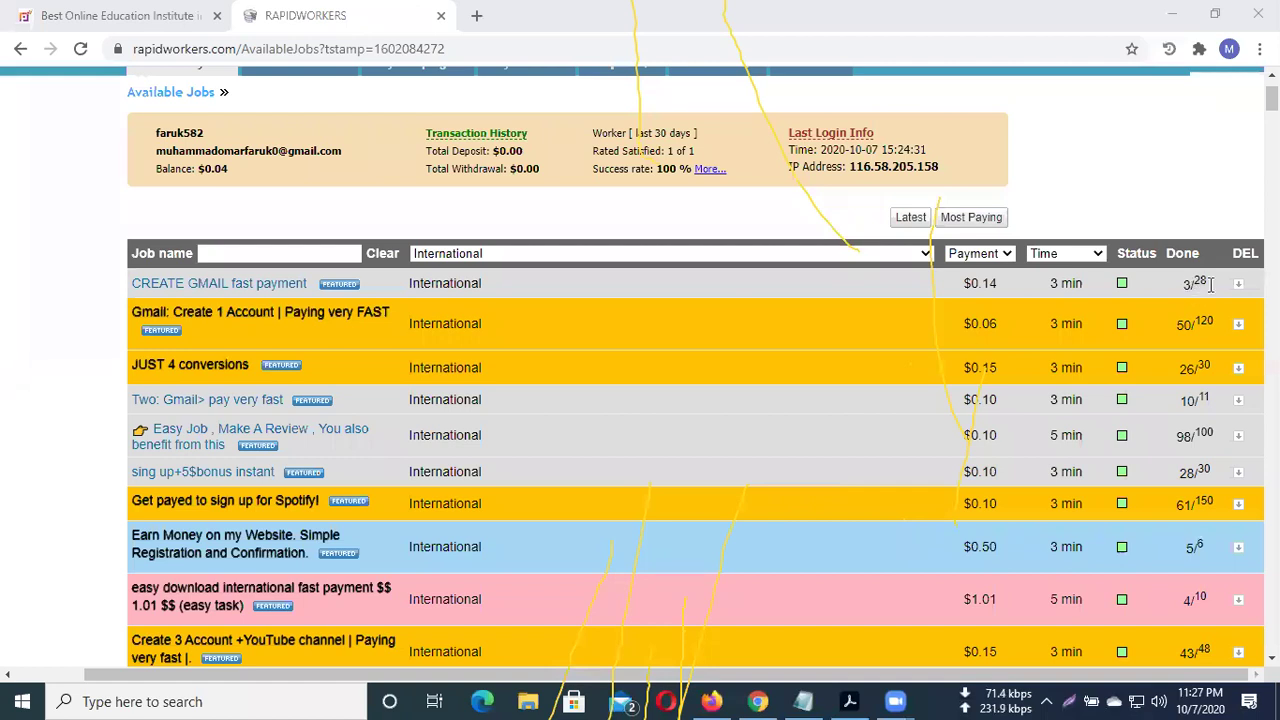
pyautogui.doubleClick(1185, 400)
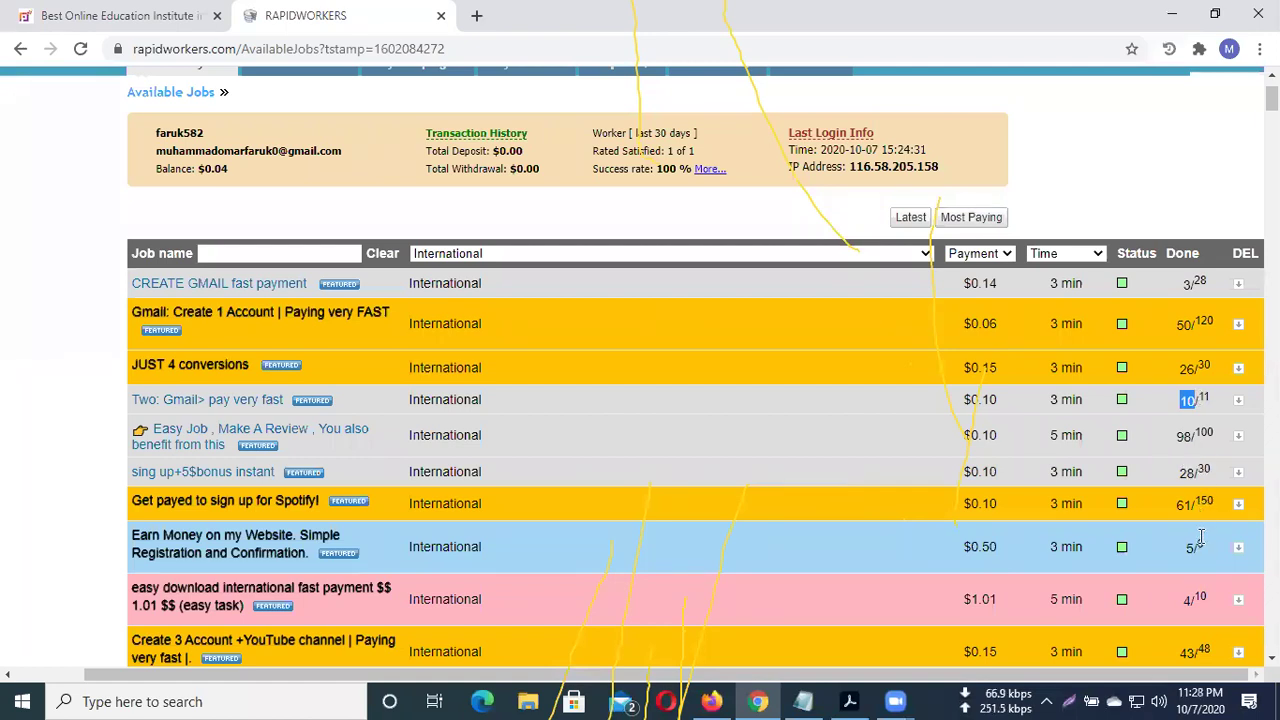
pyautogui.doubleClick(1184, 504)
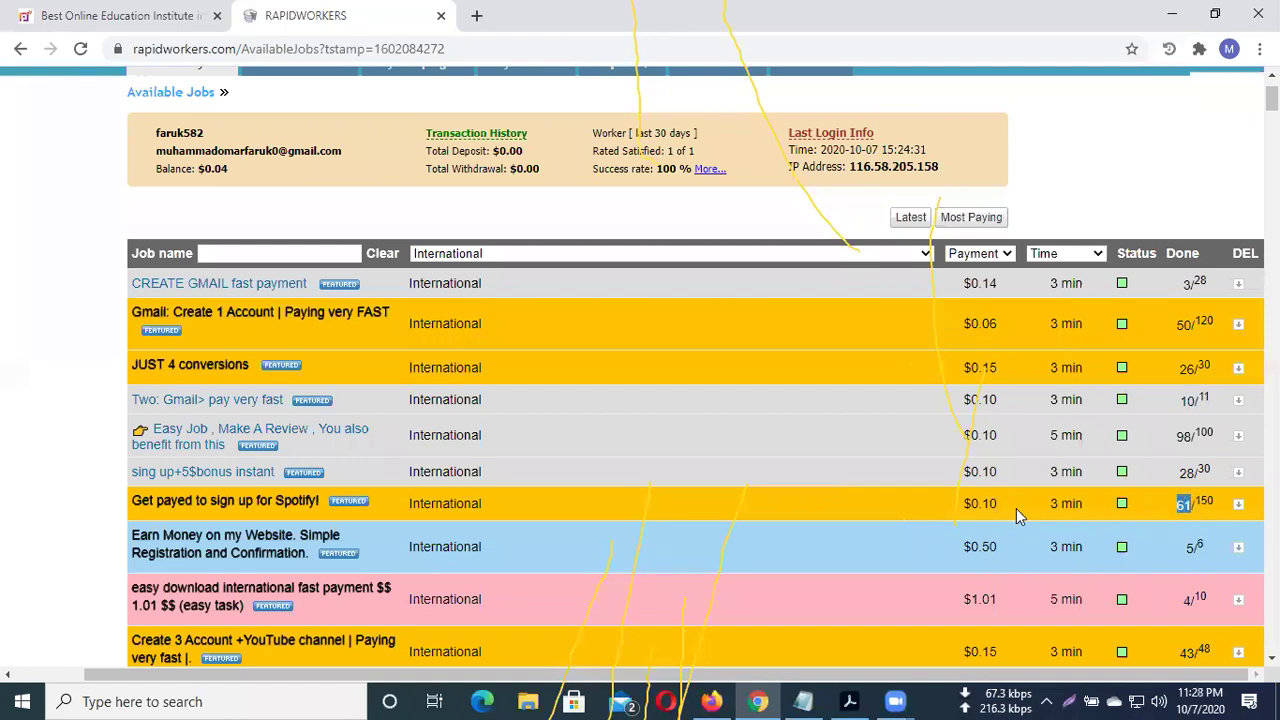
pyautogui.scroll(1, 829, 451)
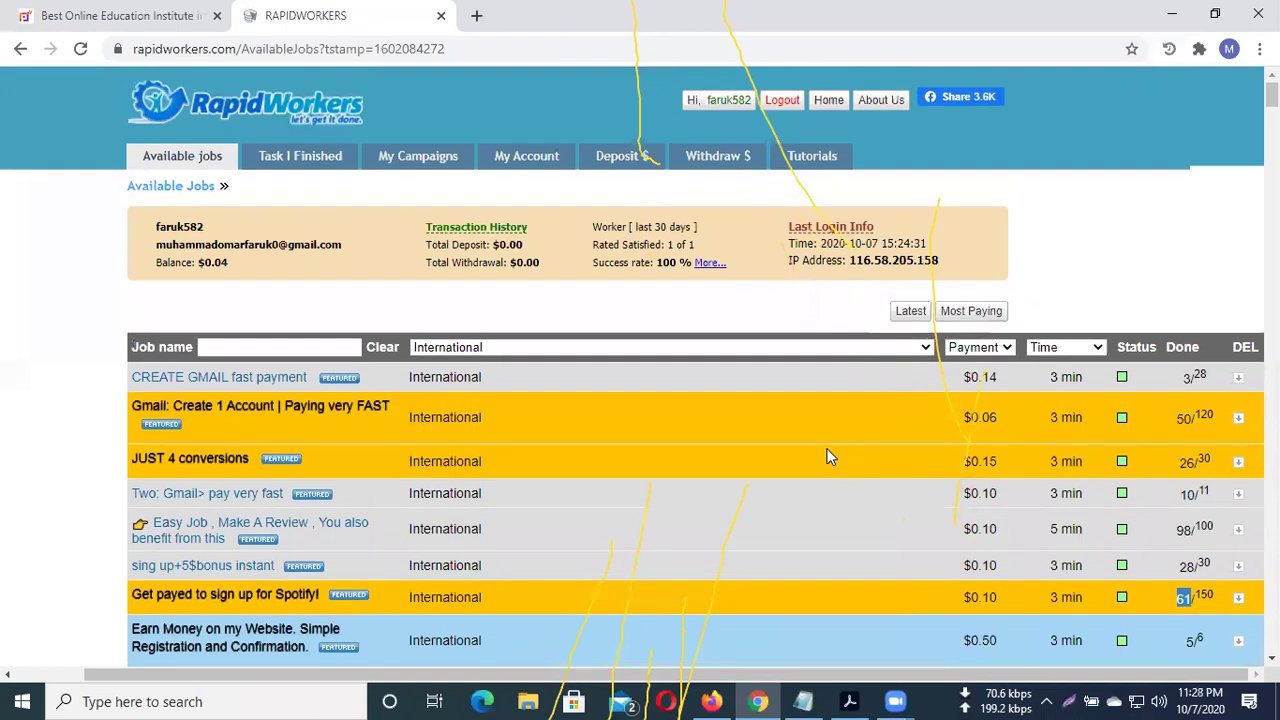
# Open the Task I Finished page and check the last login IP address and the account balance
pyautogui.click(310, 165)
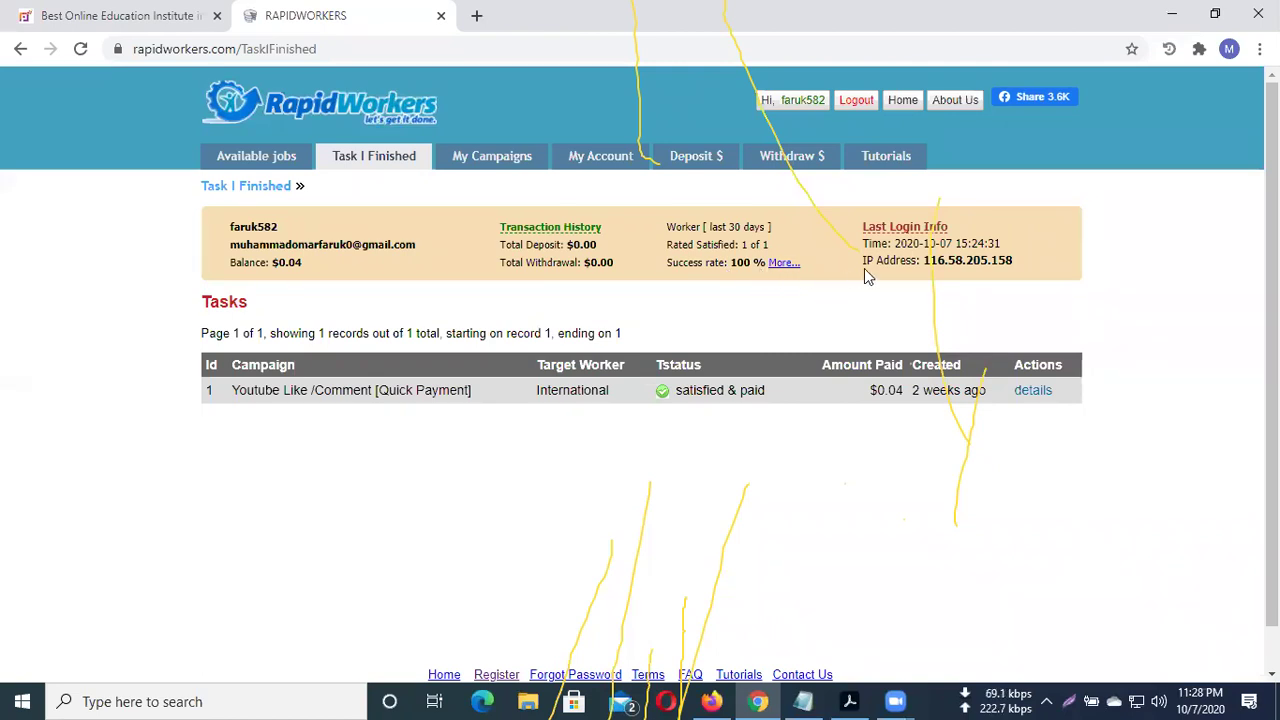
pyautogui.moveTo(864, 222); pyautogui.dragTo(866, 264)
pyautogui.click(1025, 268)
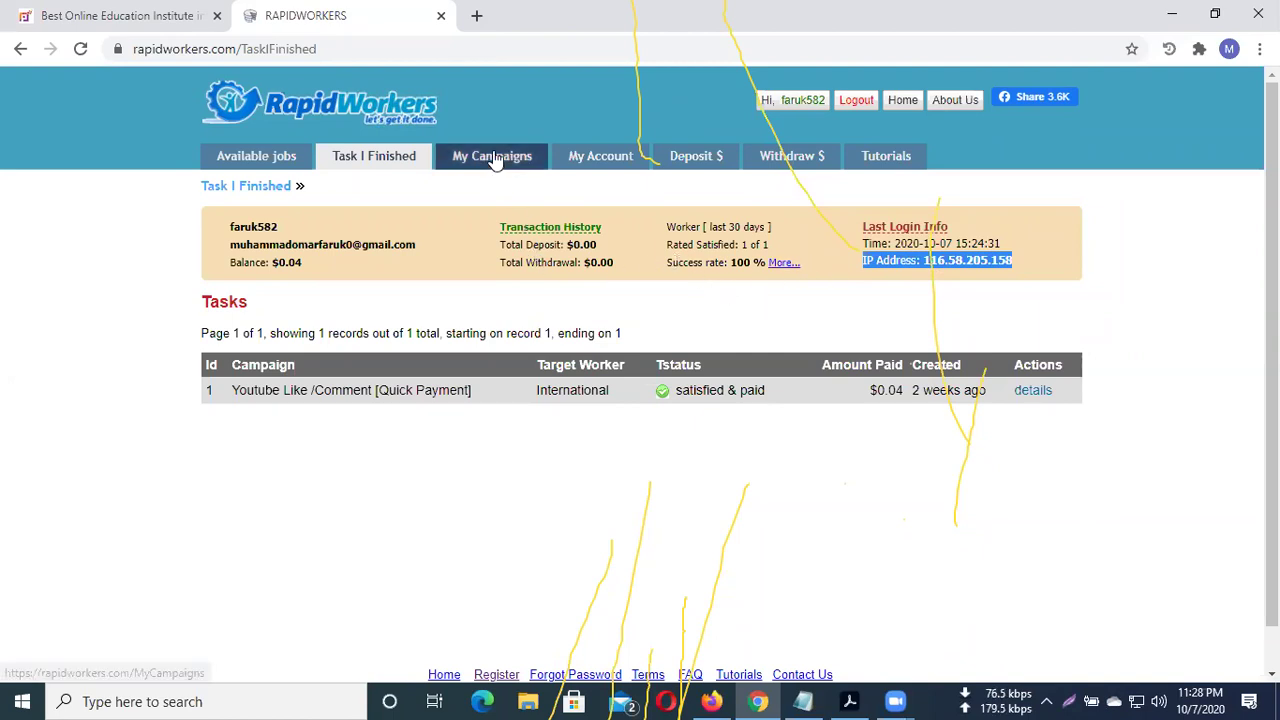
pyautogui.moveTo(243, 262); pyautogui.dragTo(249, 262)
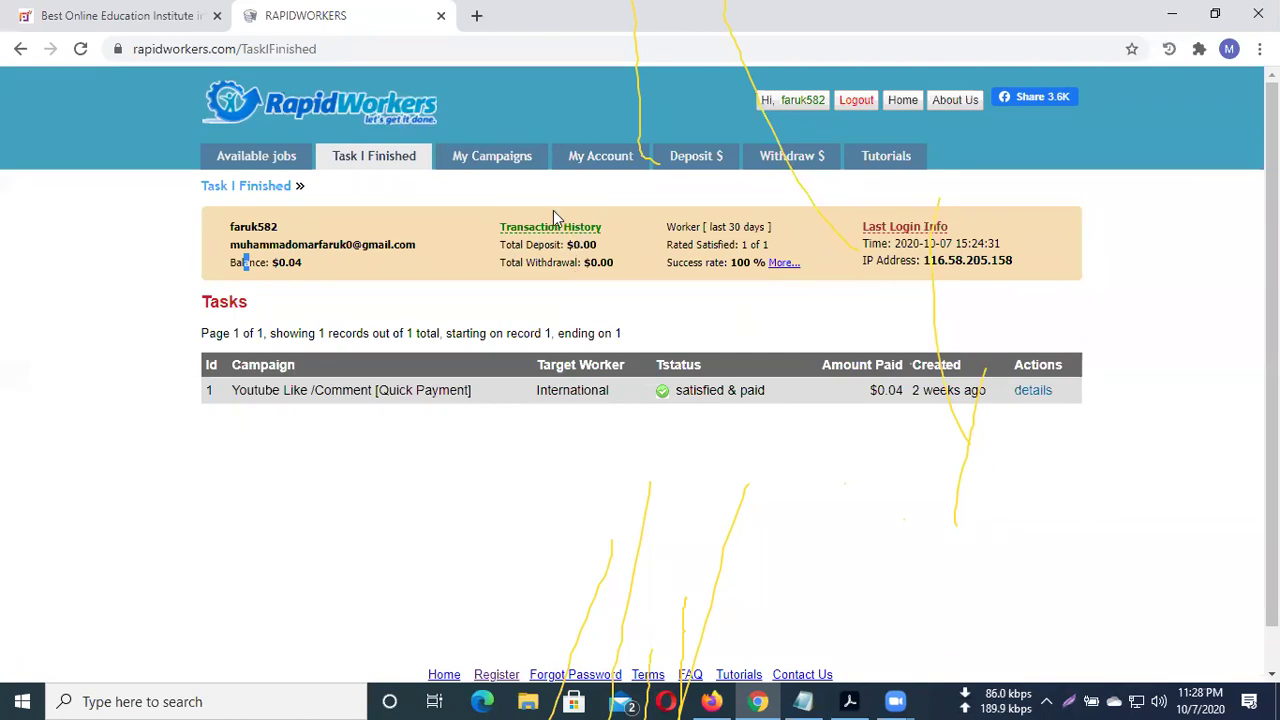
# Review the campaign ideas and status legend under My Campaigns, and open My Account to check the contact, newsletter and password settings
pyautogui.click(550, 160)
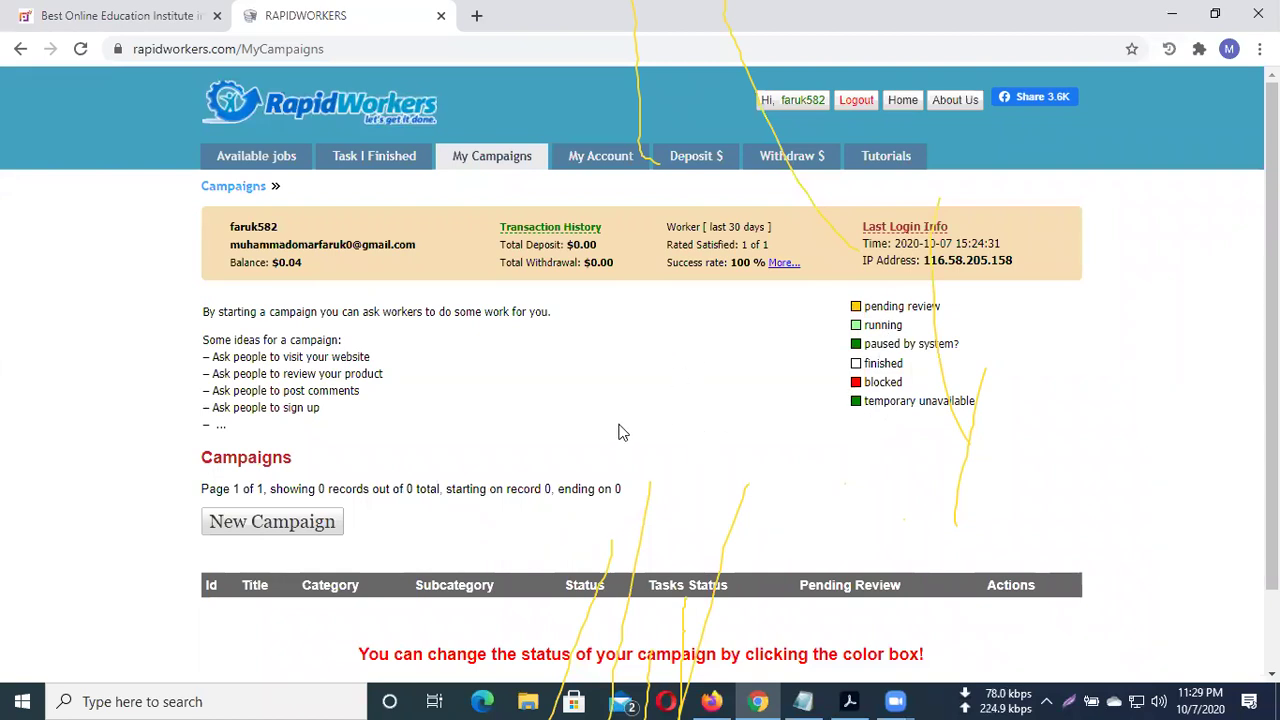
pyautogui.scroll(-2, 620, 435)
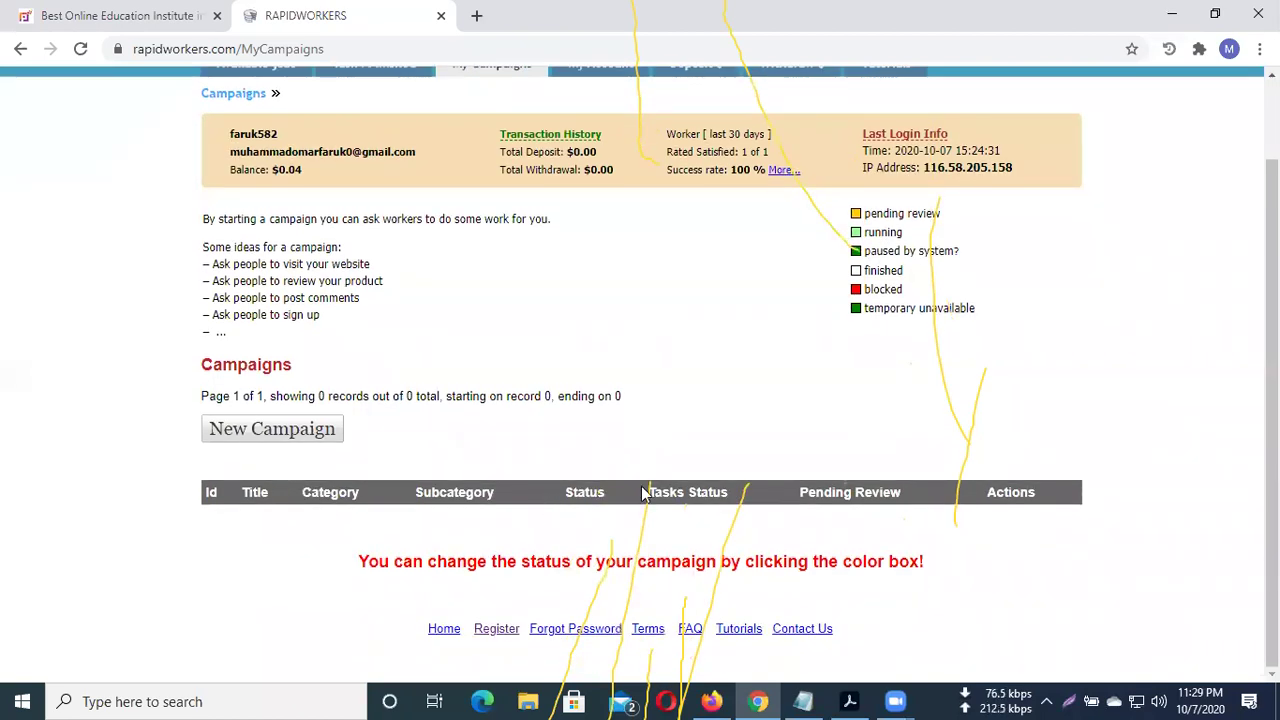
pyautogui.scroll(2, 646, 488)
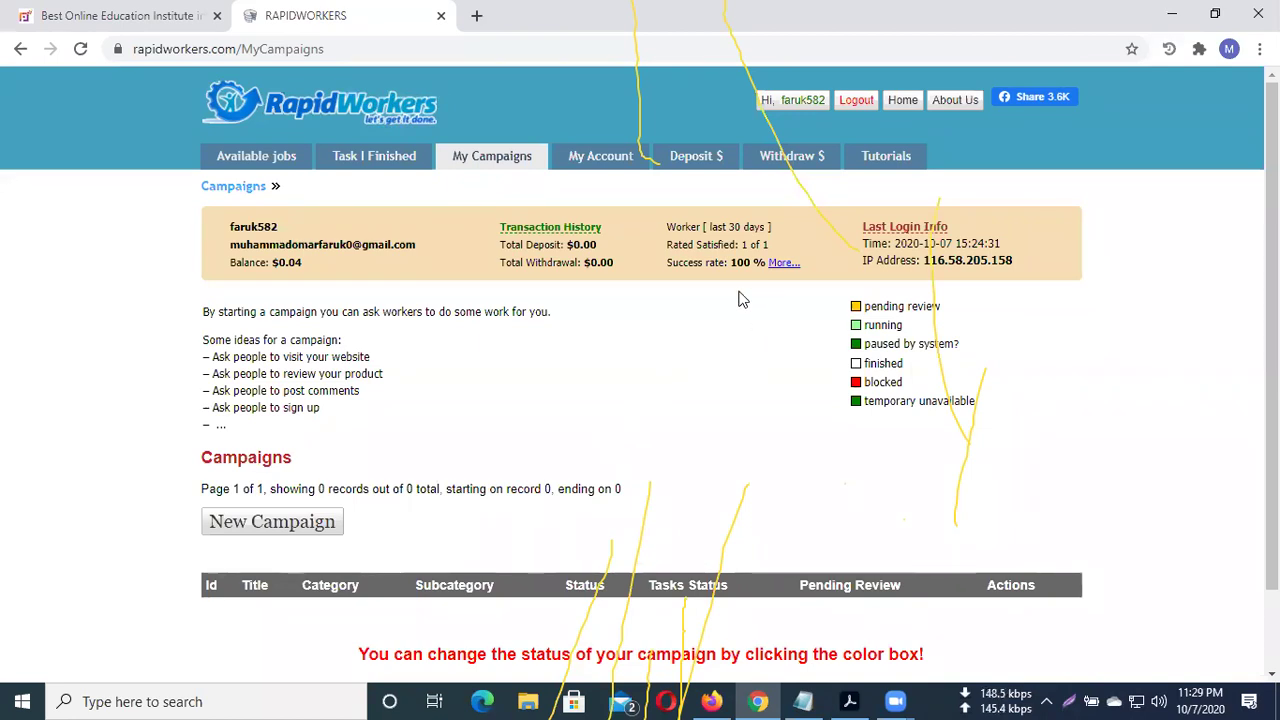
pyautogui.click(601, 163)
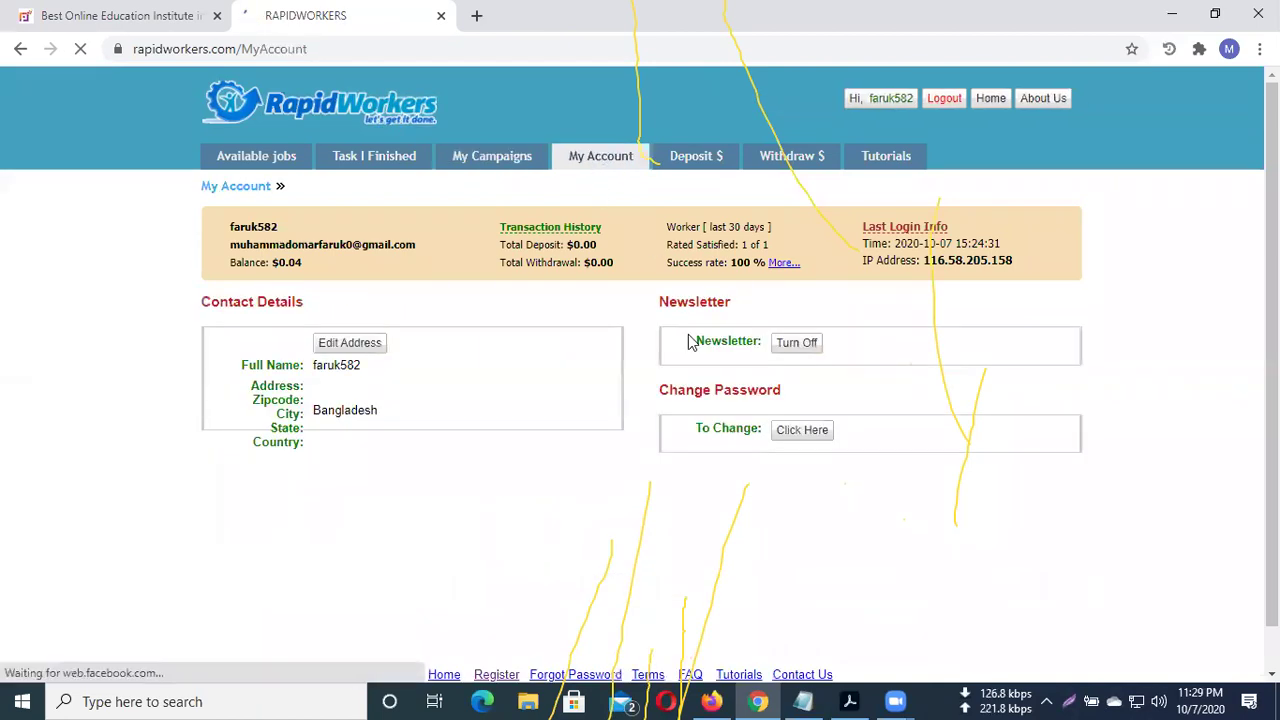
# Open the Deposit page and review the PayPal deposit instructions and the available deposit amounts
pyautogui.click(708, 163)
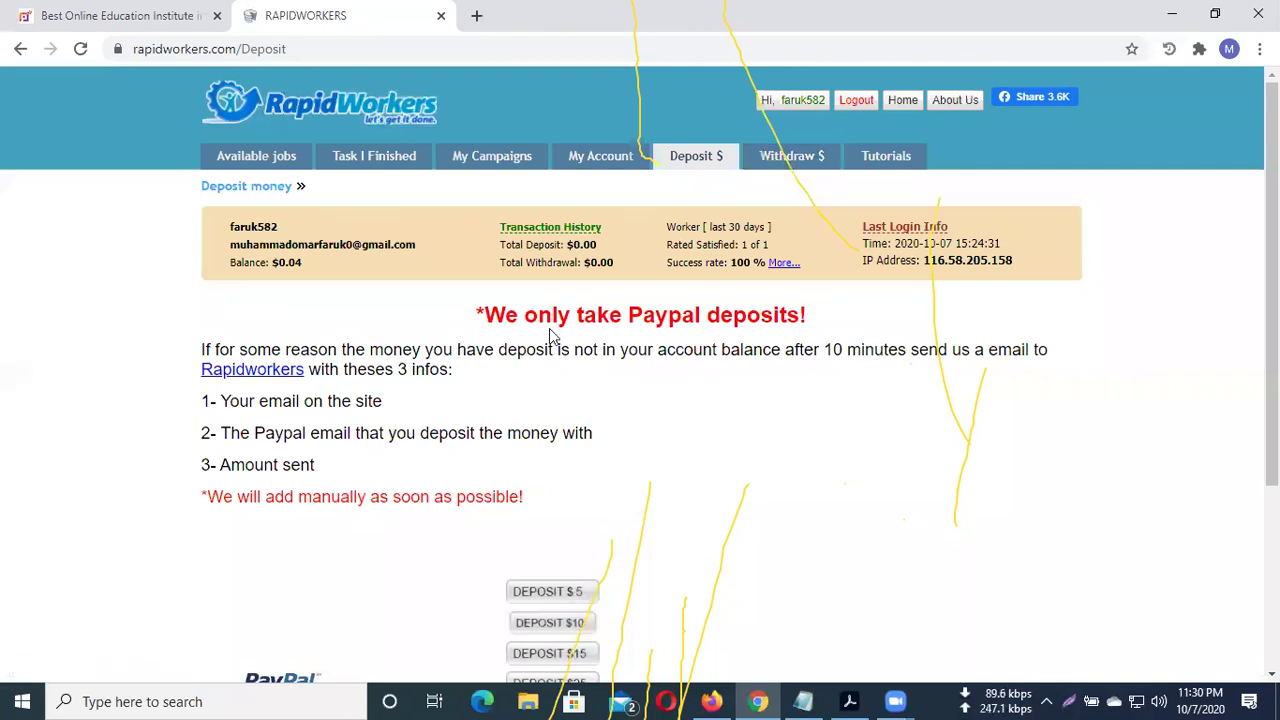
pyautogui.scroll(-2, 549, 328)
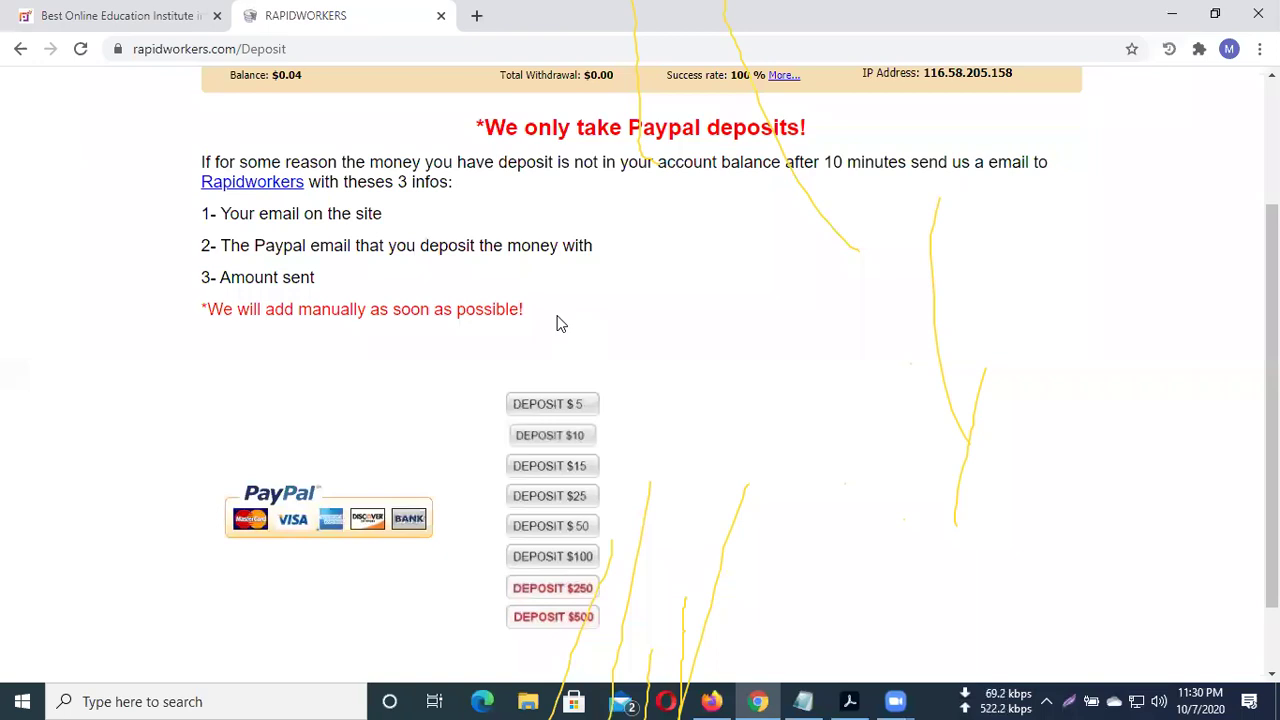
pyautogui.scroll(2, 560, 323)
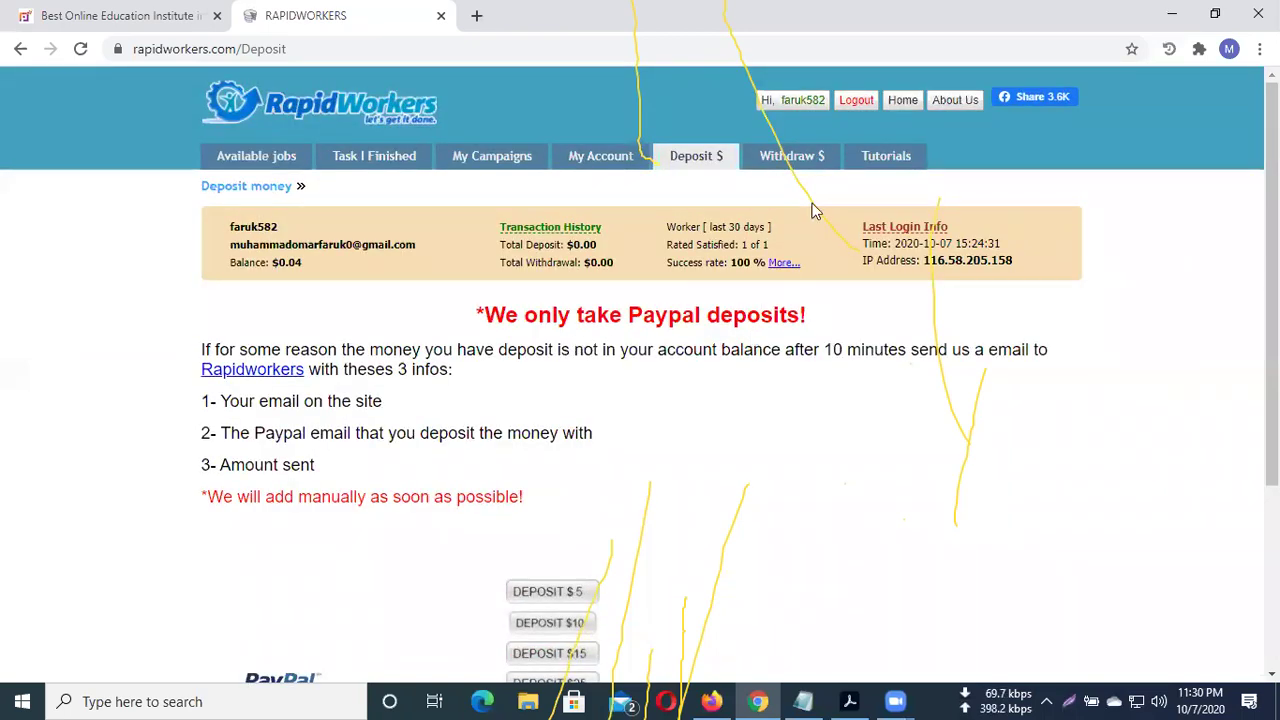
# Open the Withdraw page and read the minimum balance, the PayPal request details and the payment time
pyautogui.click(797, 165)
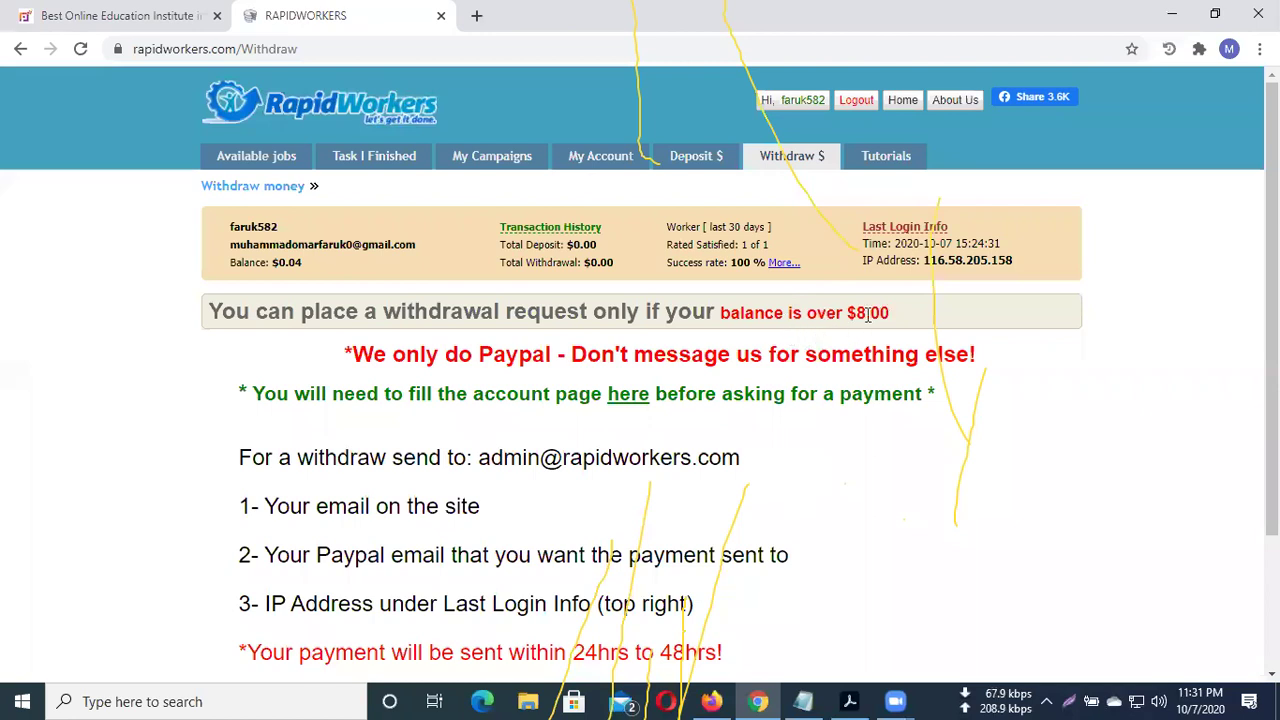
pyautogui.scroll(-2, 808, 390)
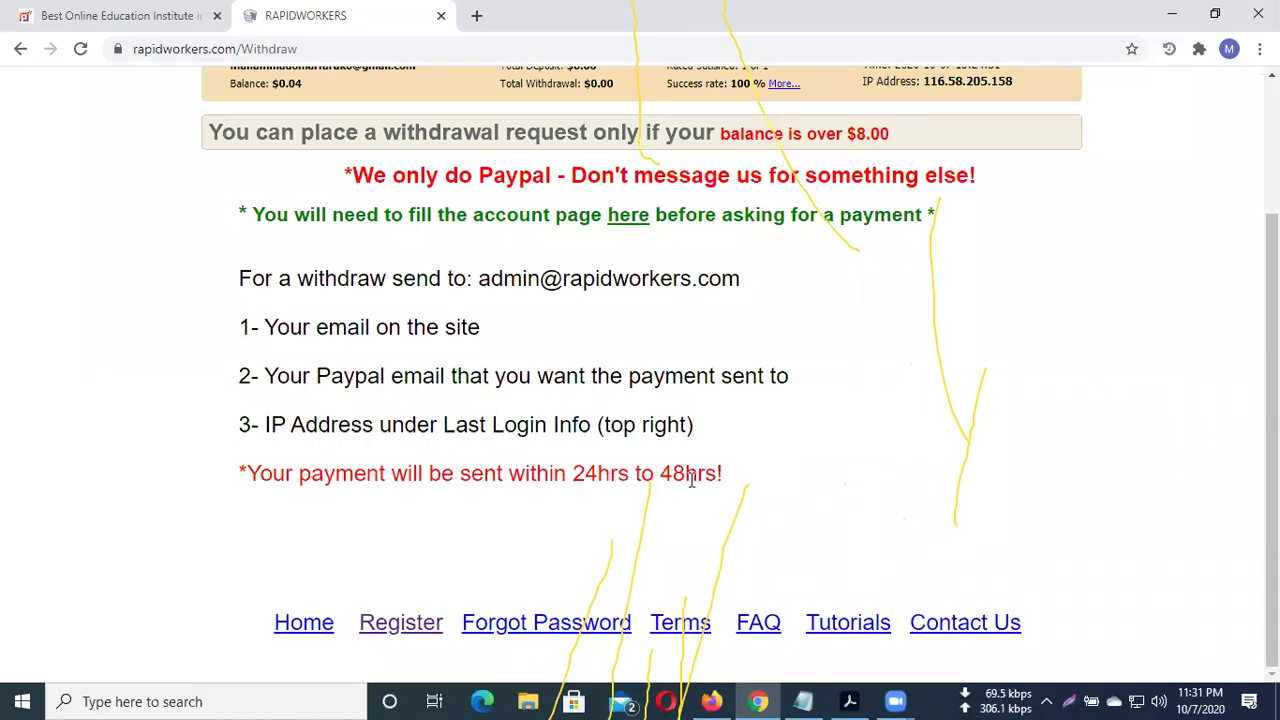
pyautogui.scroll(2, 691, 480)
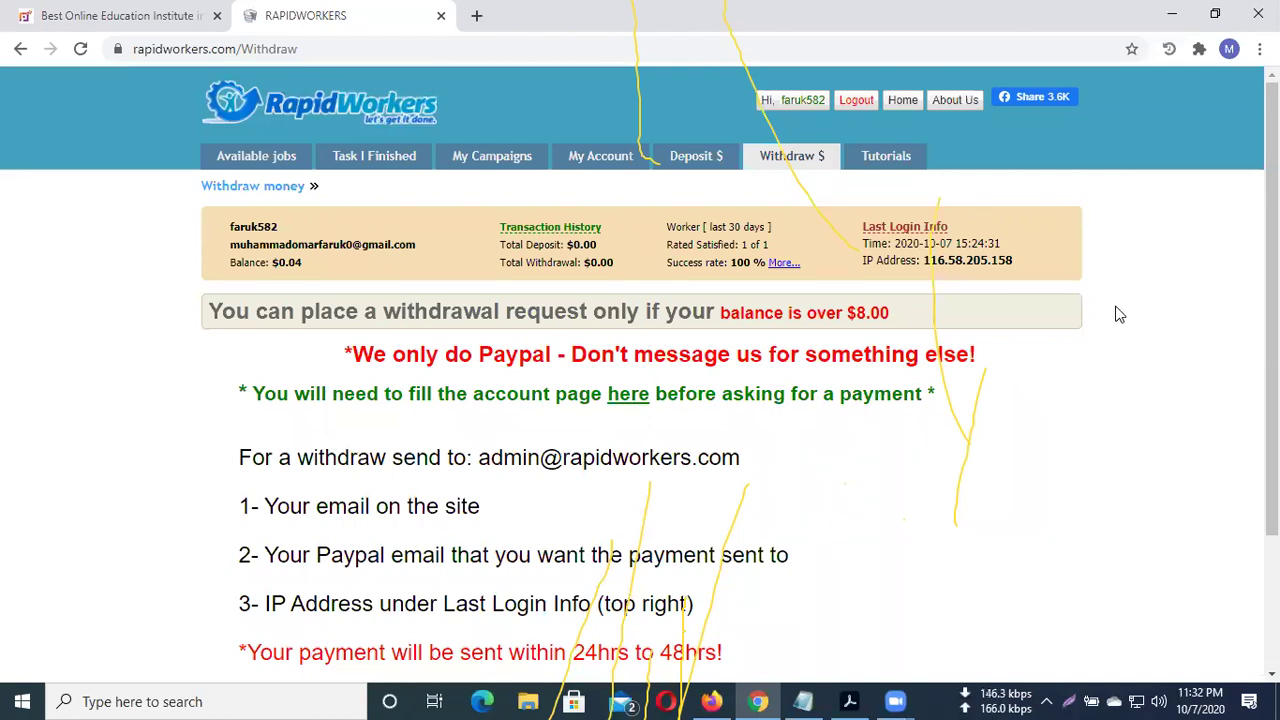
# Open the Tutorials link and look through the posts on the Rapidworkers Facebook page
pyautogui.click(893, 160)
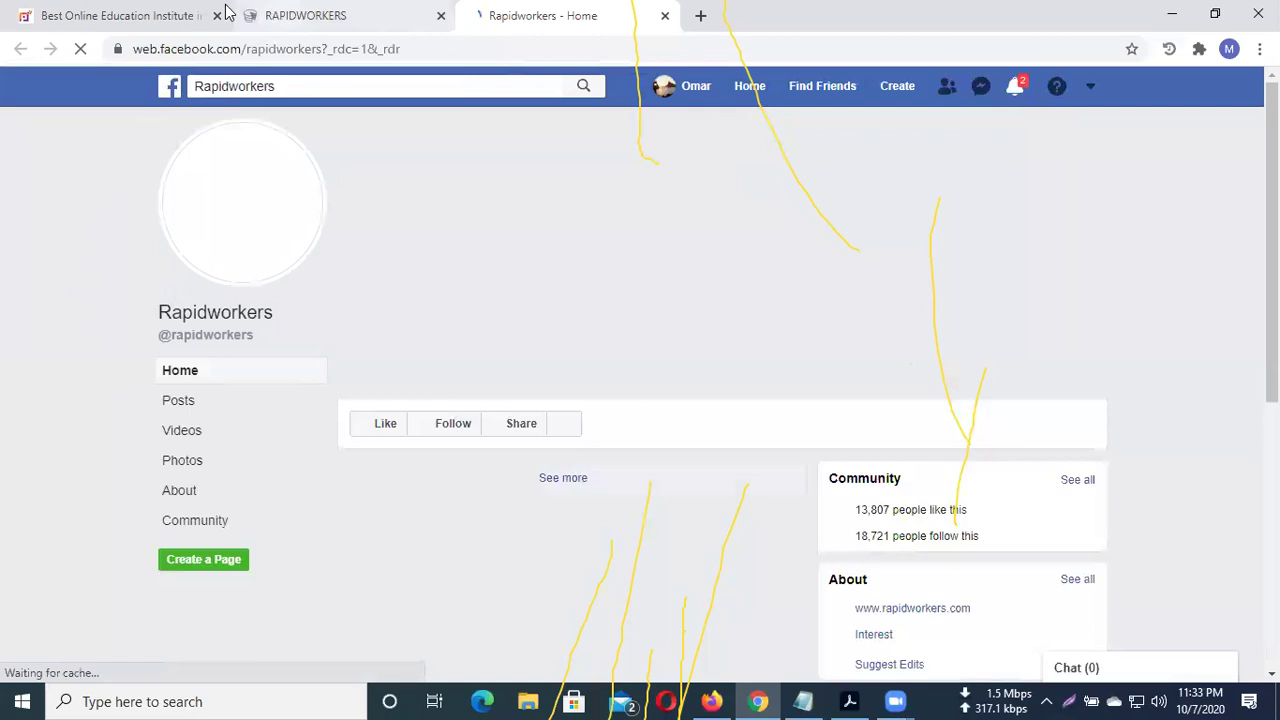
pyautogui.scroll(-3, 615, 298)
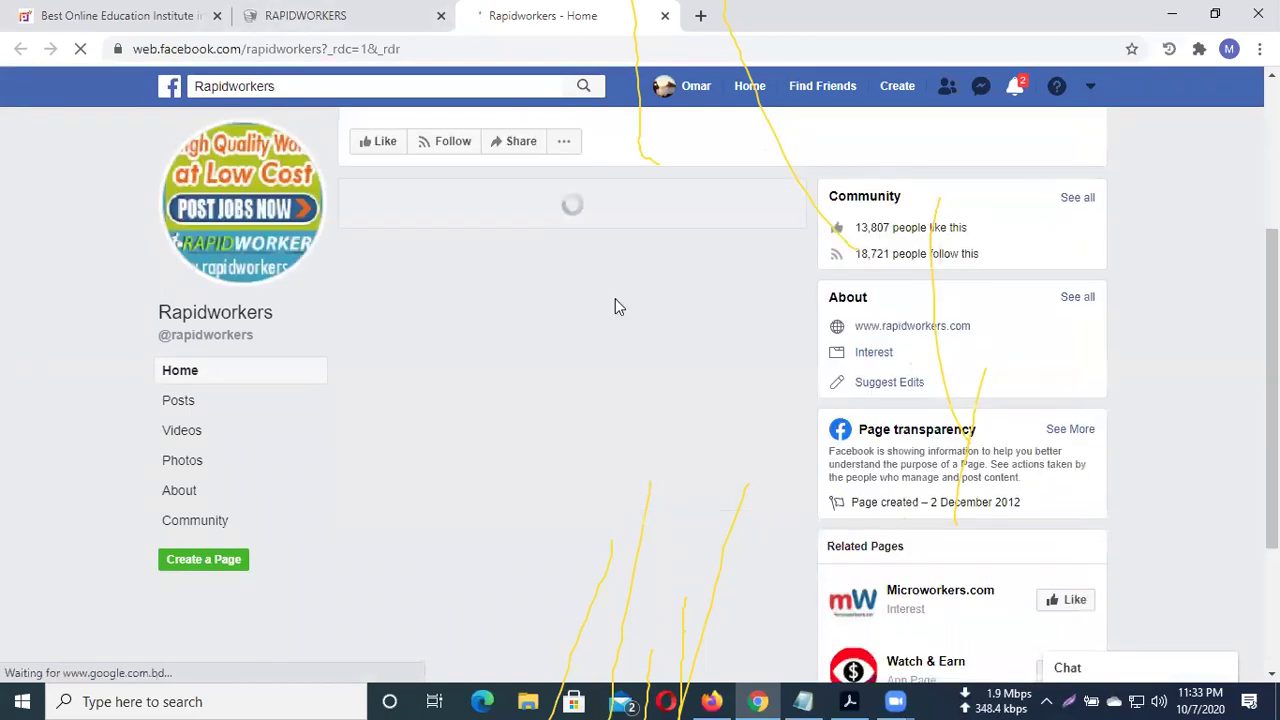
pyautogui.scroll(3, 615, 298)
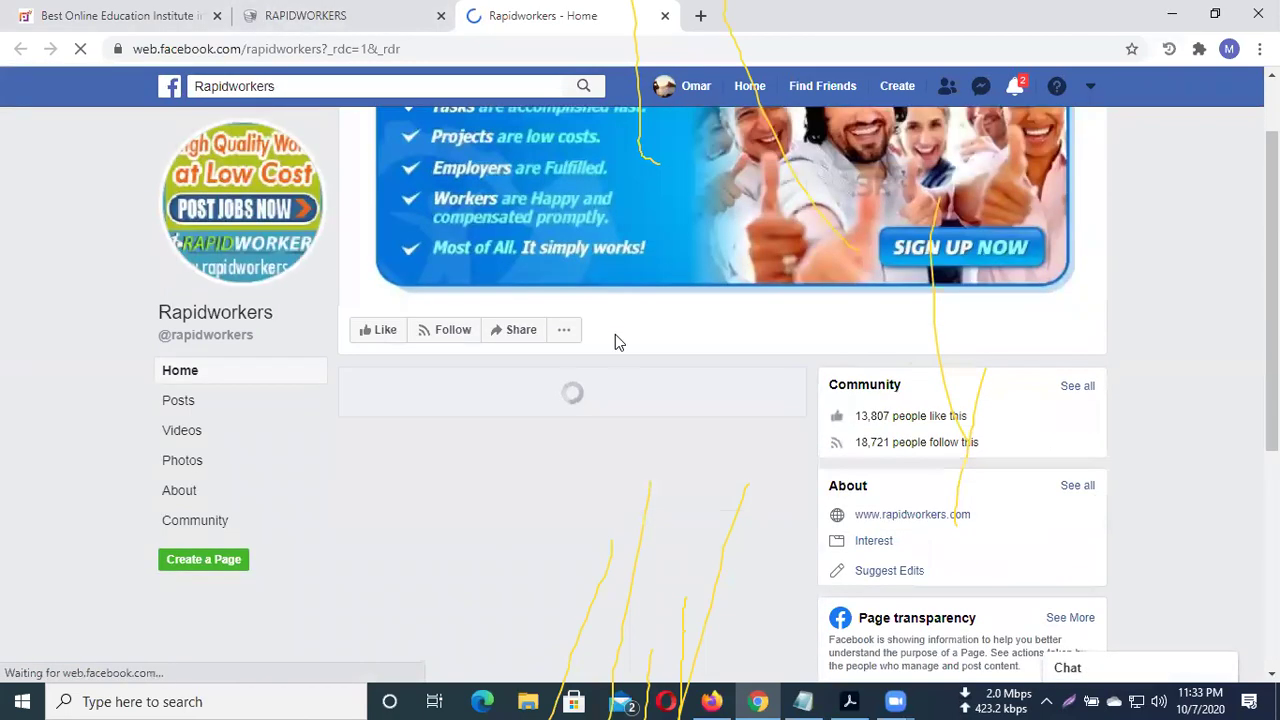
pyautogui.click(369, 22)
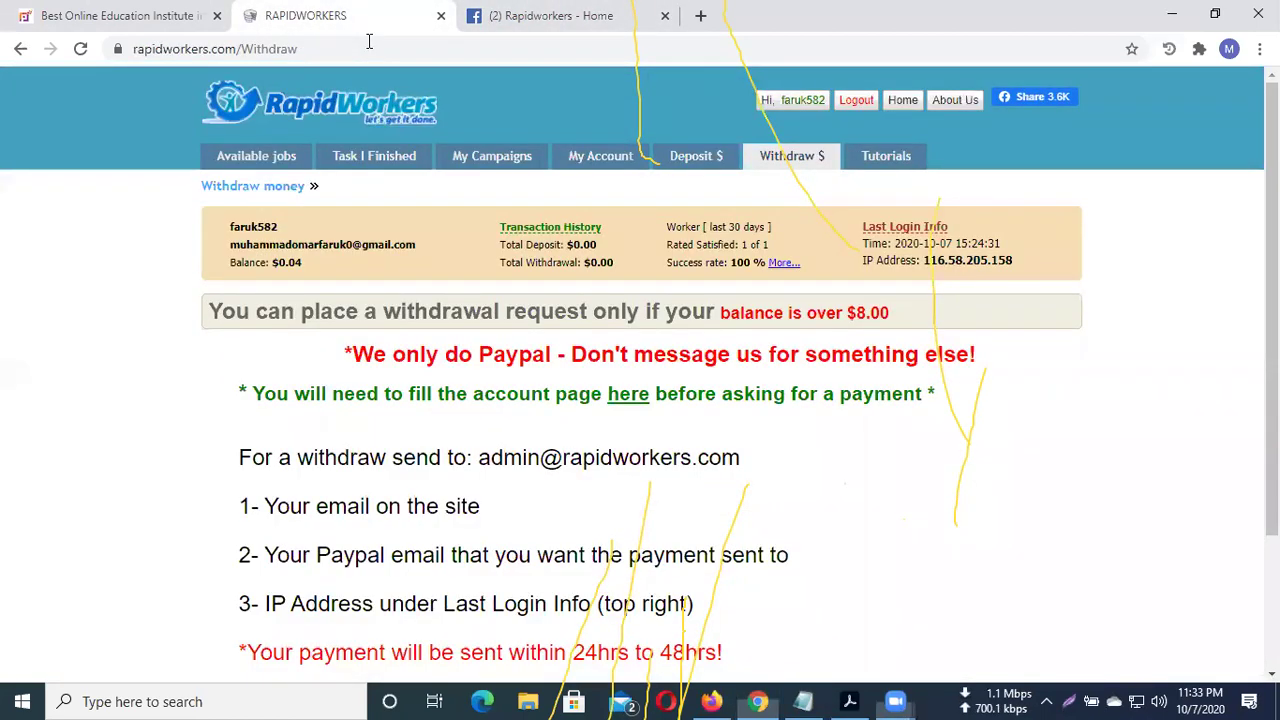
pyautogui.click(551, 15)
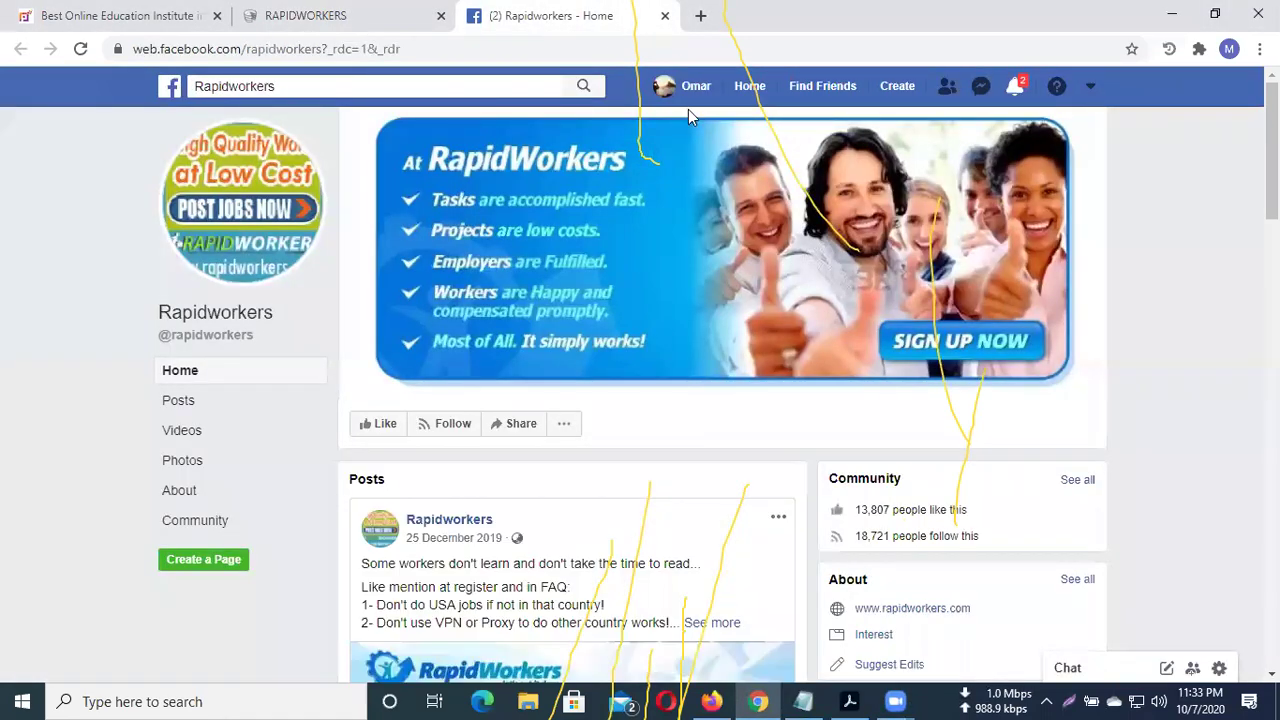
pyautogui.scroll(-4, 508, 480)
pyautogui.scroll(-6, 507, 470)
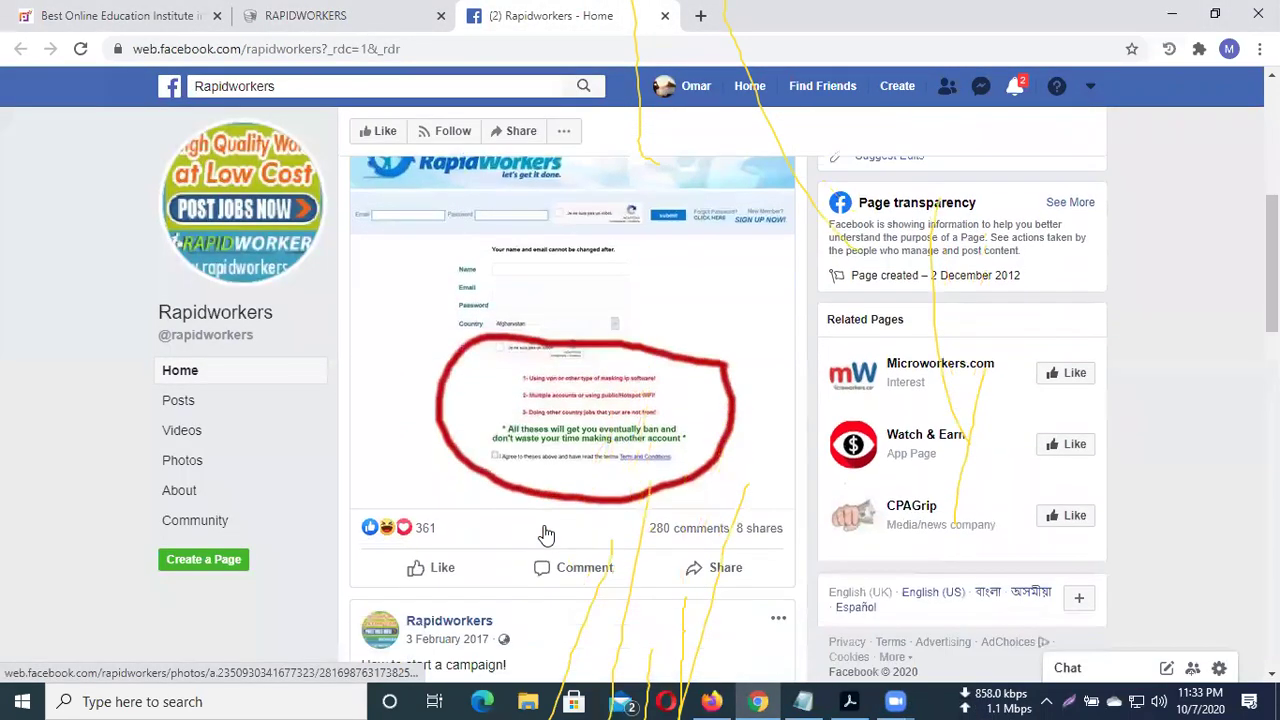
pyautogui.scroll(-8, 540, 448)
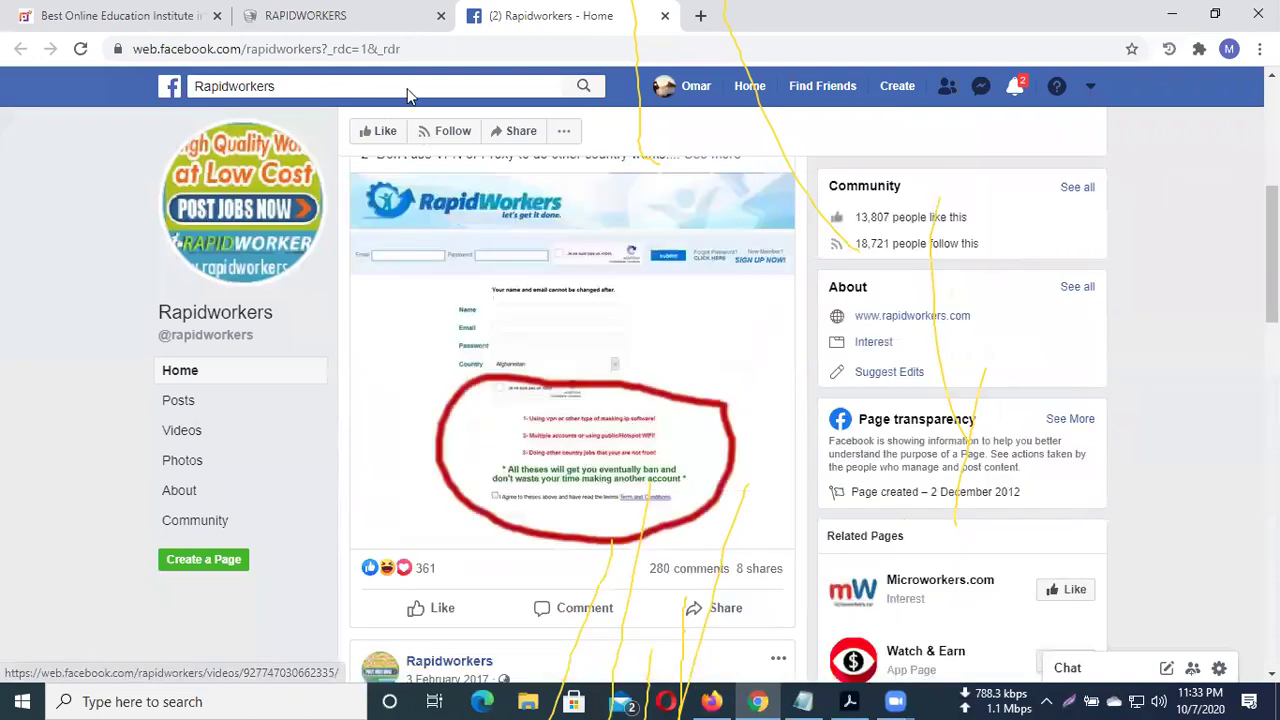
# Return to the RapidWorkers available jobs and filter them by the target workers option International
pyautogui.click(392, 16)
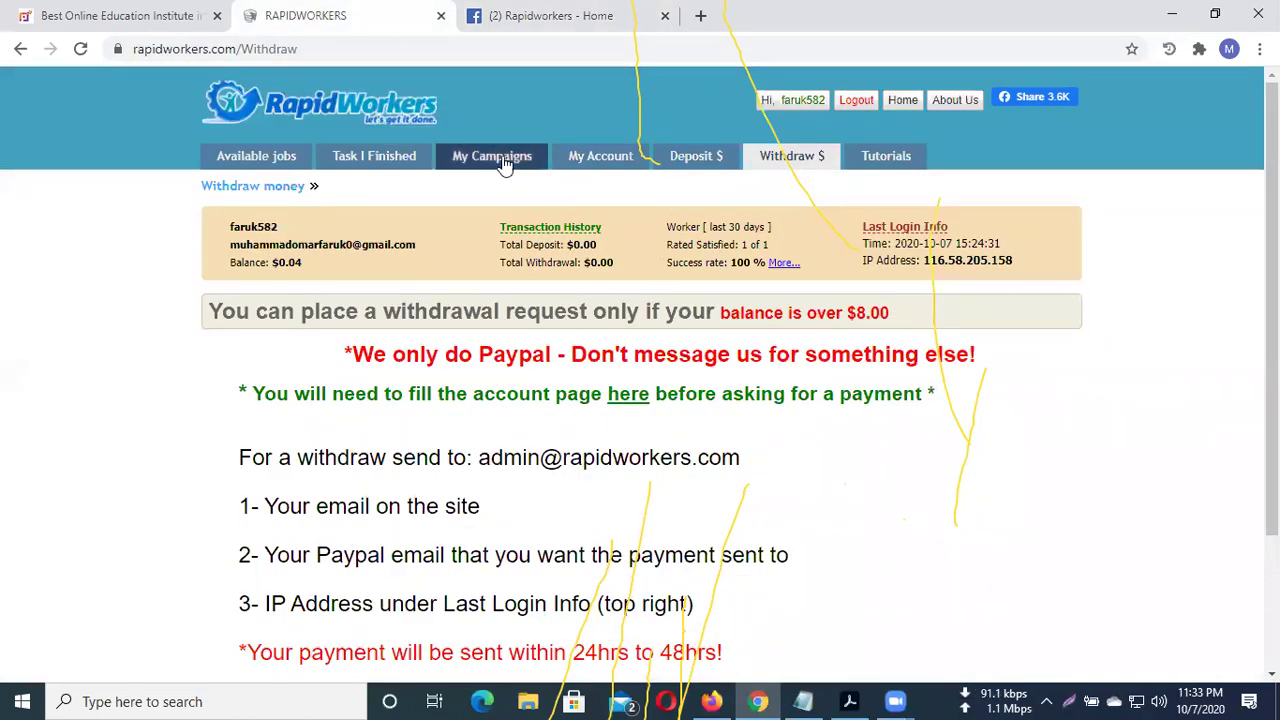
pyautogui.click(280, 155)
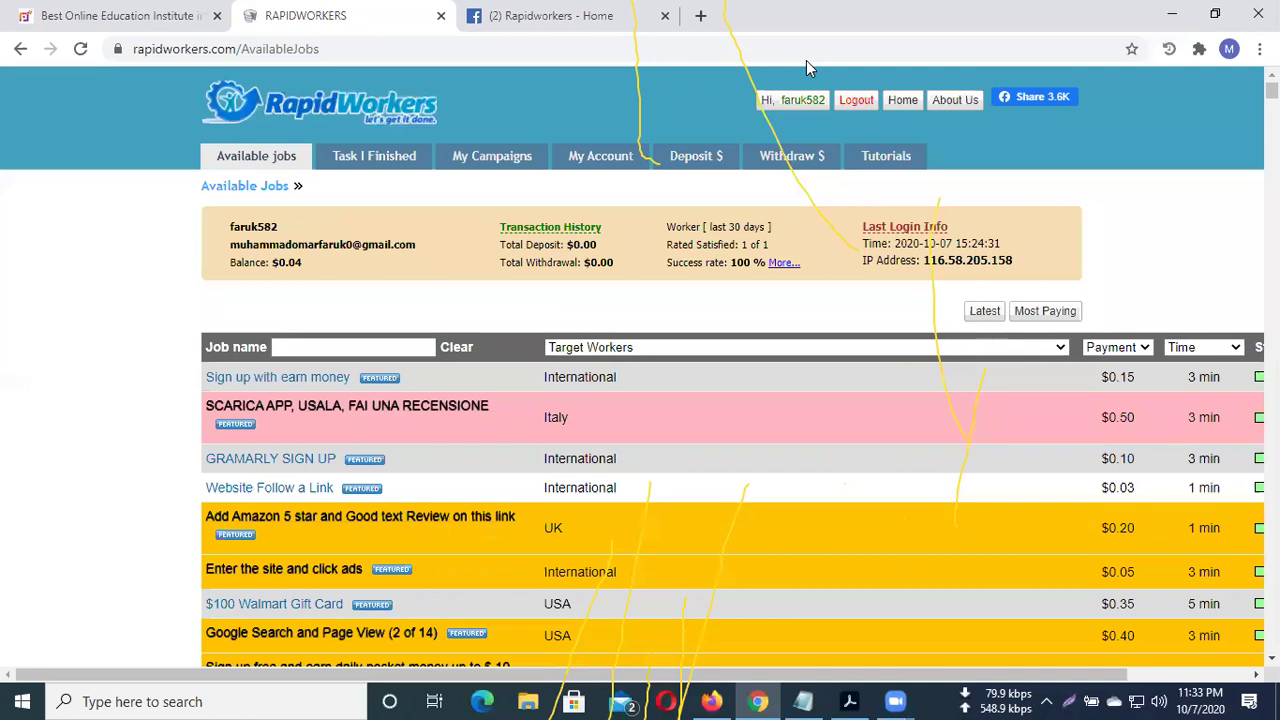
pyautogui.click(829, 349)
pyautogui.scroll(-10, 797, 277)
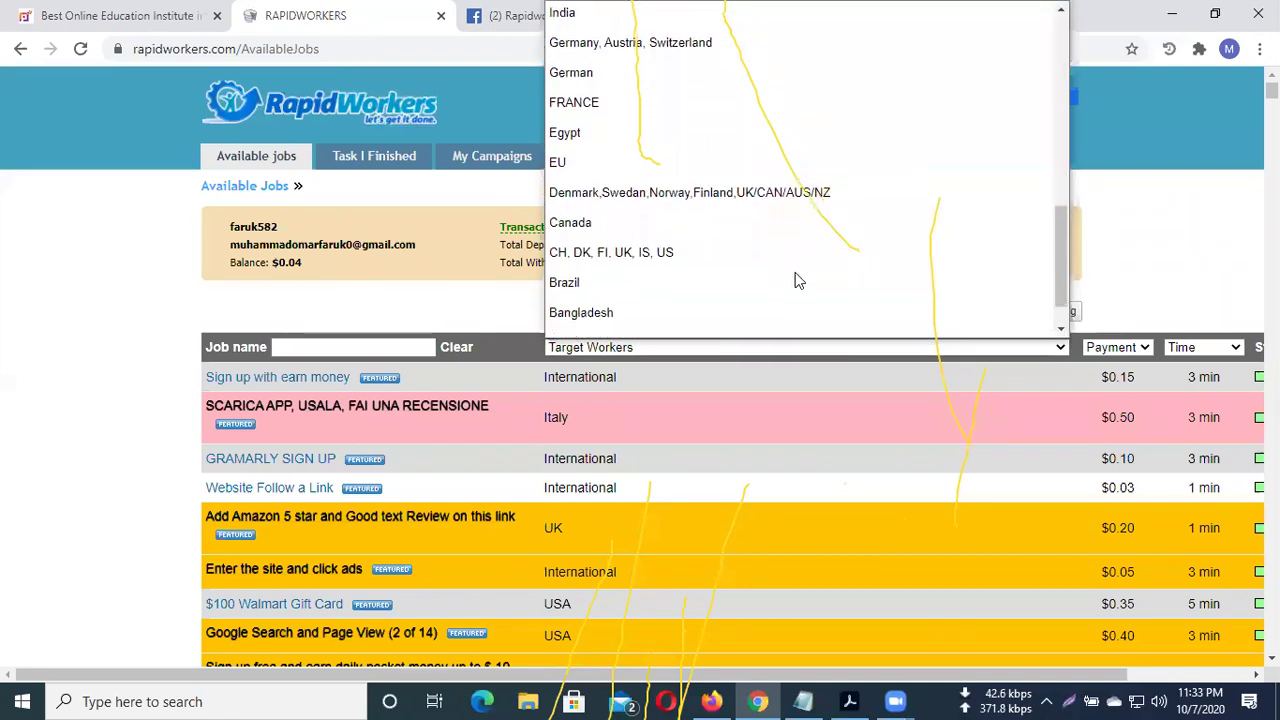
pyautogui.scroll(-2, 780, 276)
pyautogui.scroll(10, 766, 274)
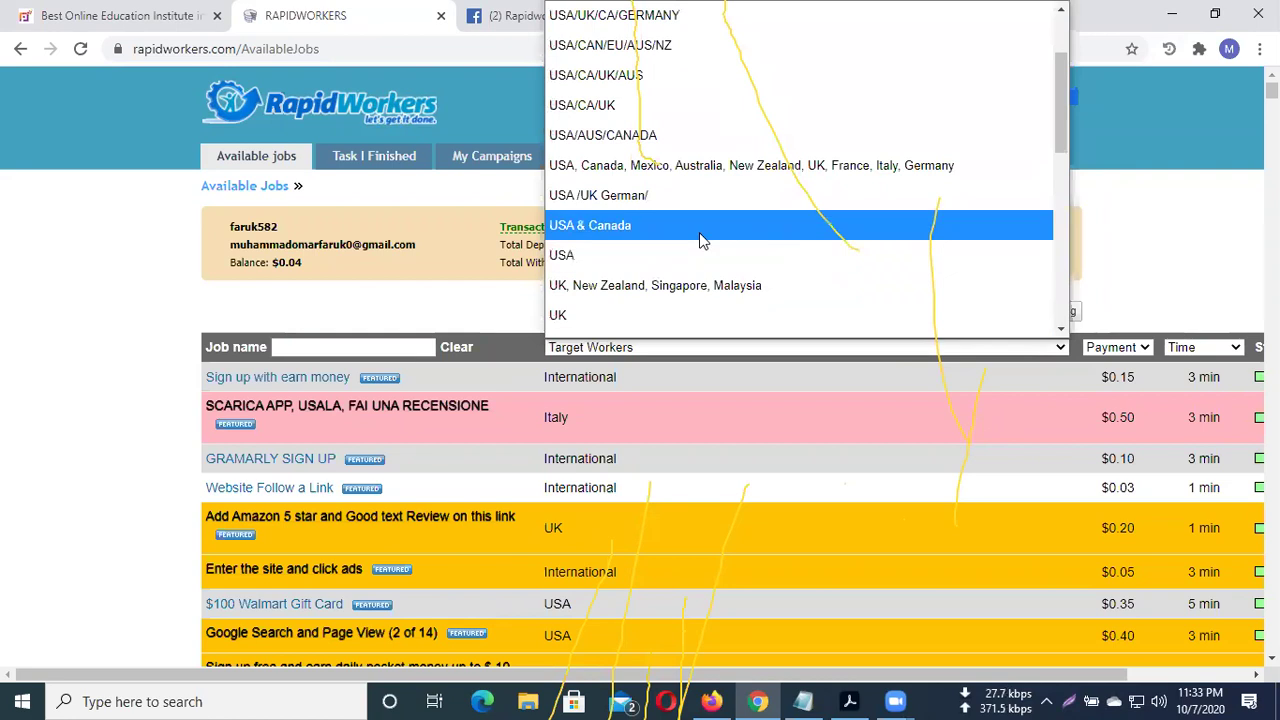
pyautogui.scroll(-3, 701, 240)
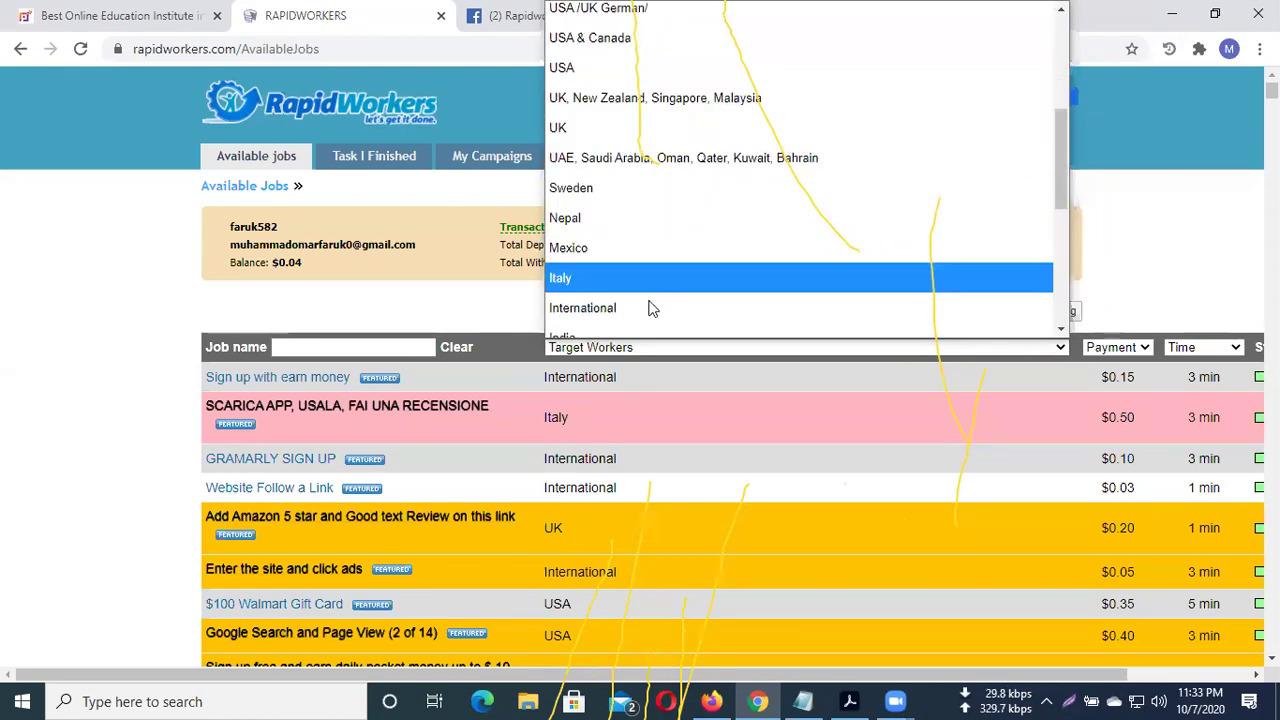
pyautogui.click(650, 308)
# Filter the international jobs by the job name "youtube"
pyautogui.click(386, 344)
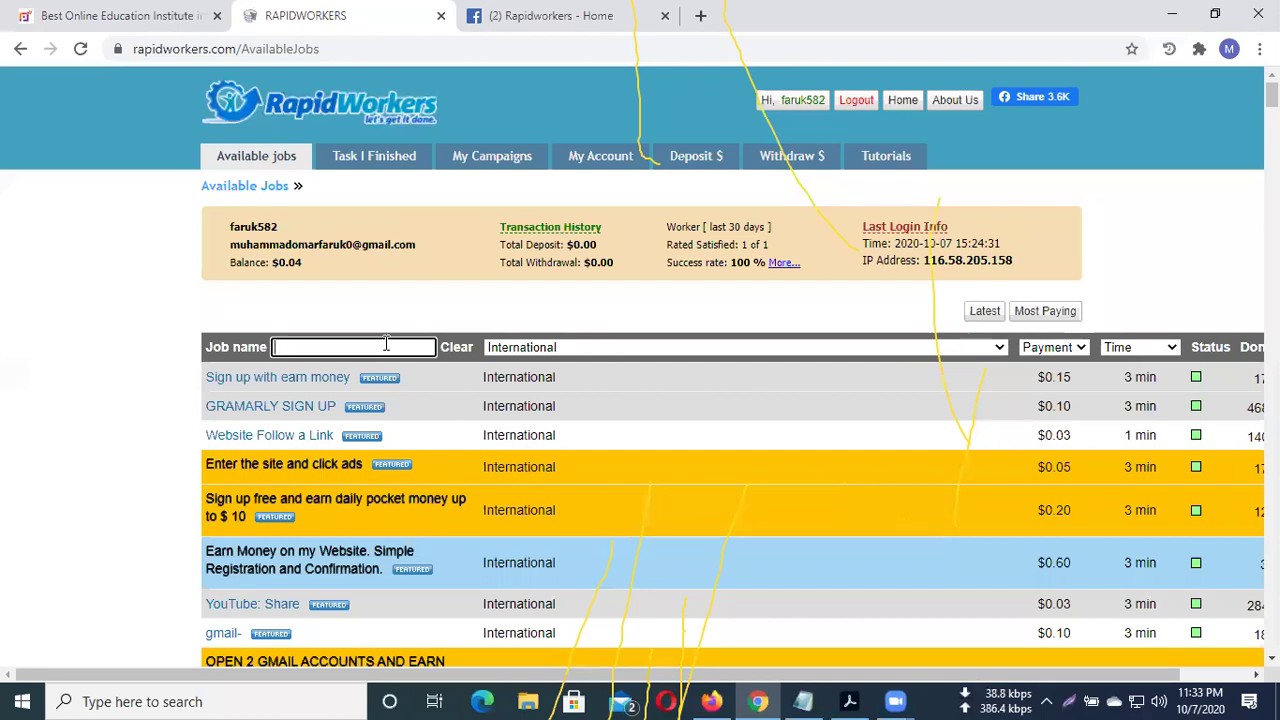
pyautogui.write('youtube')
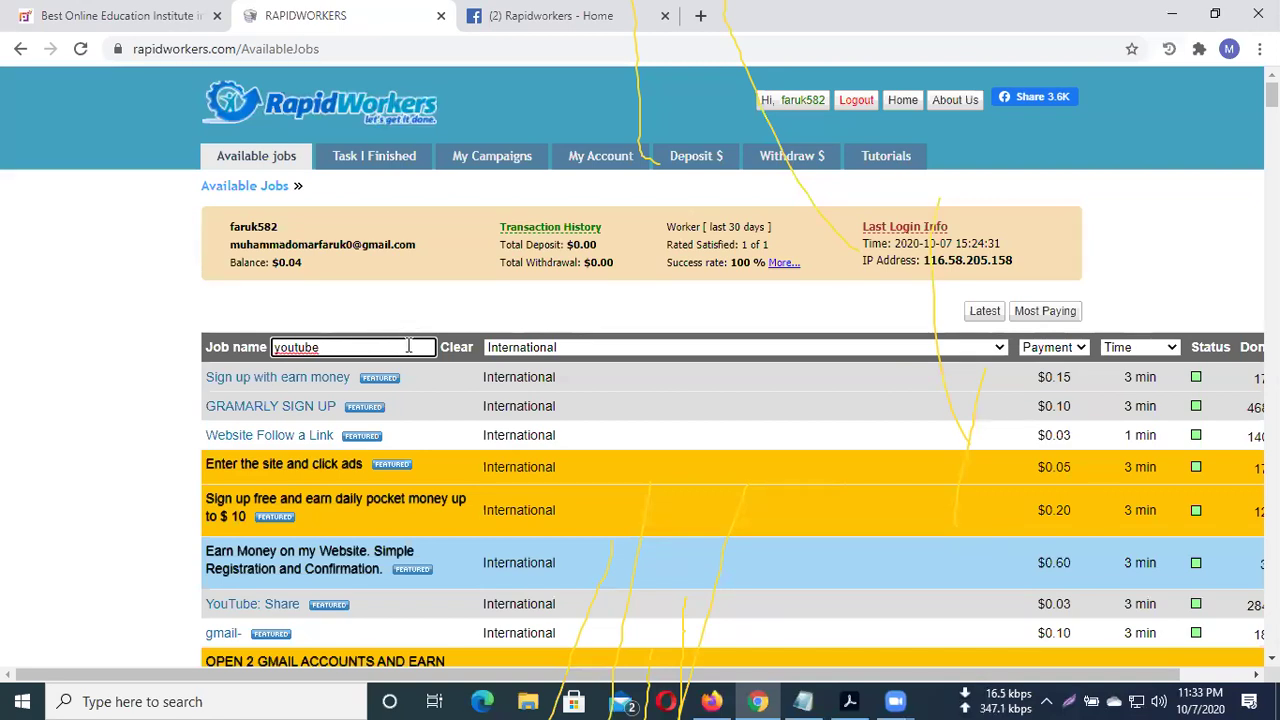
pyautogui.press('Return')
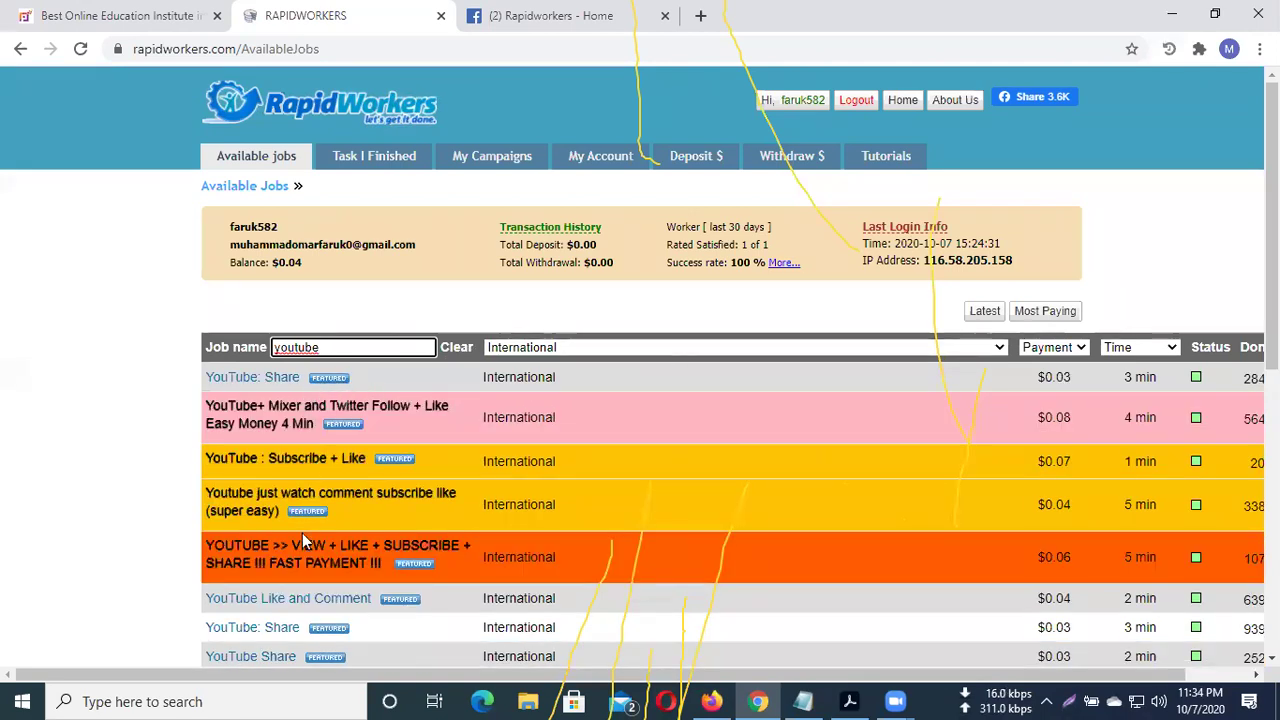
# Look through the YouTube jobs and open the details of the featured YouTube: Share job paying $0.03 in a new tab
pyautogui.scroll(-4, 350, 450)
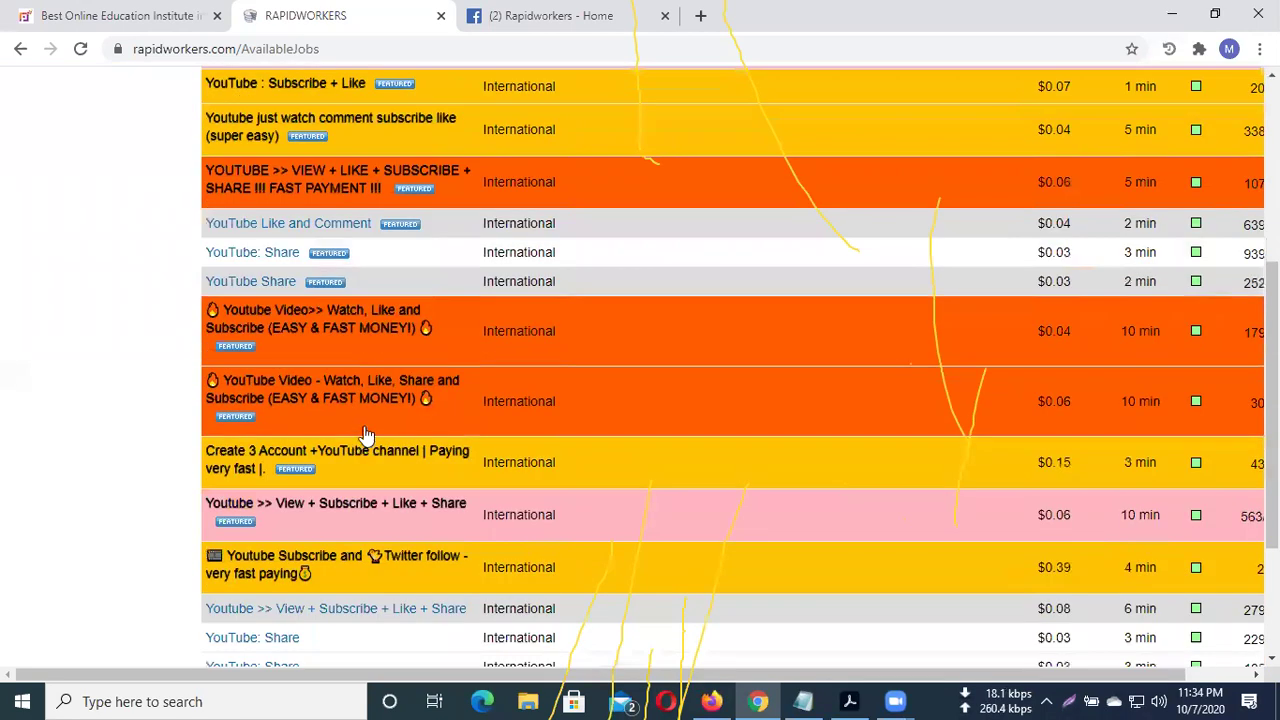
pyautogui.scroll(-2, 368, 425)
pyautogui.scroll(2, 360, 490)
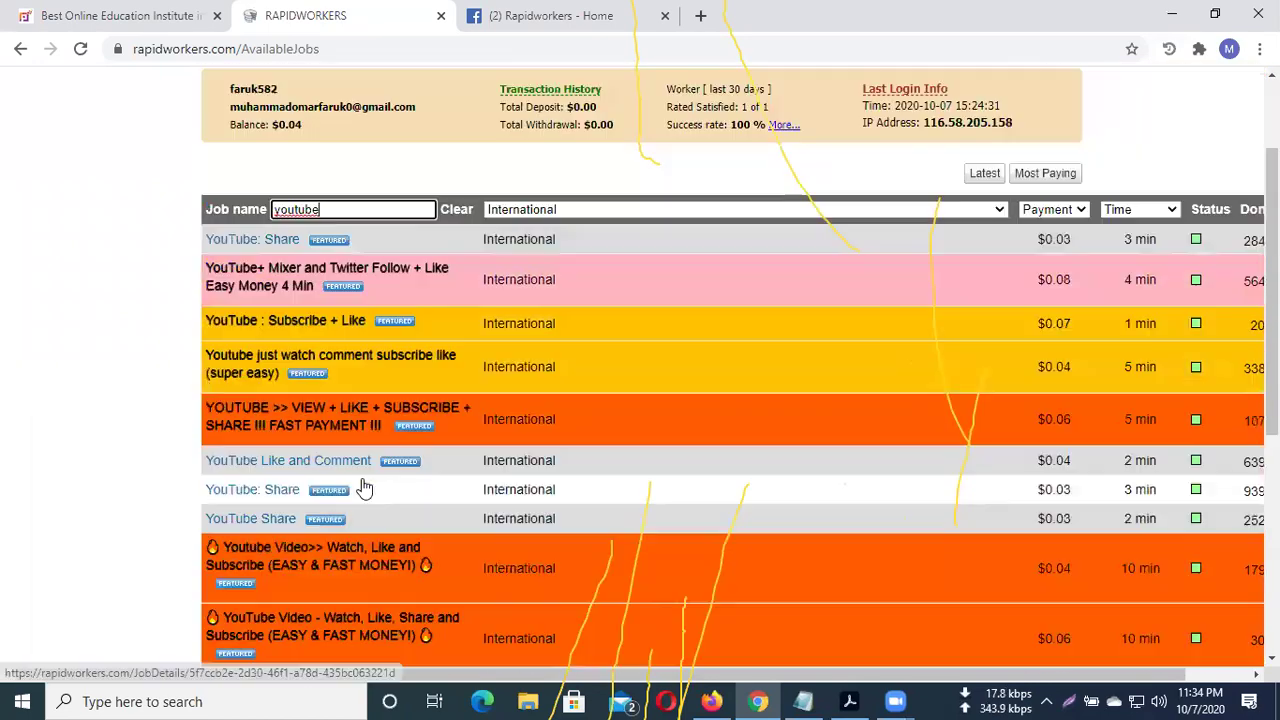
pyautogui.scroll(-3, 377, 480)
pyautogui.scroll(-2, 430, 400)
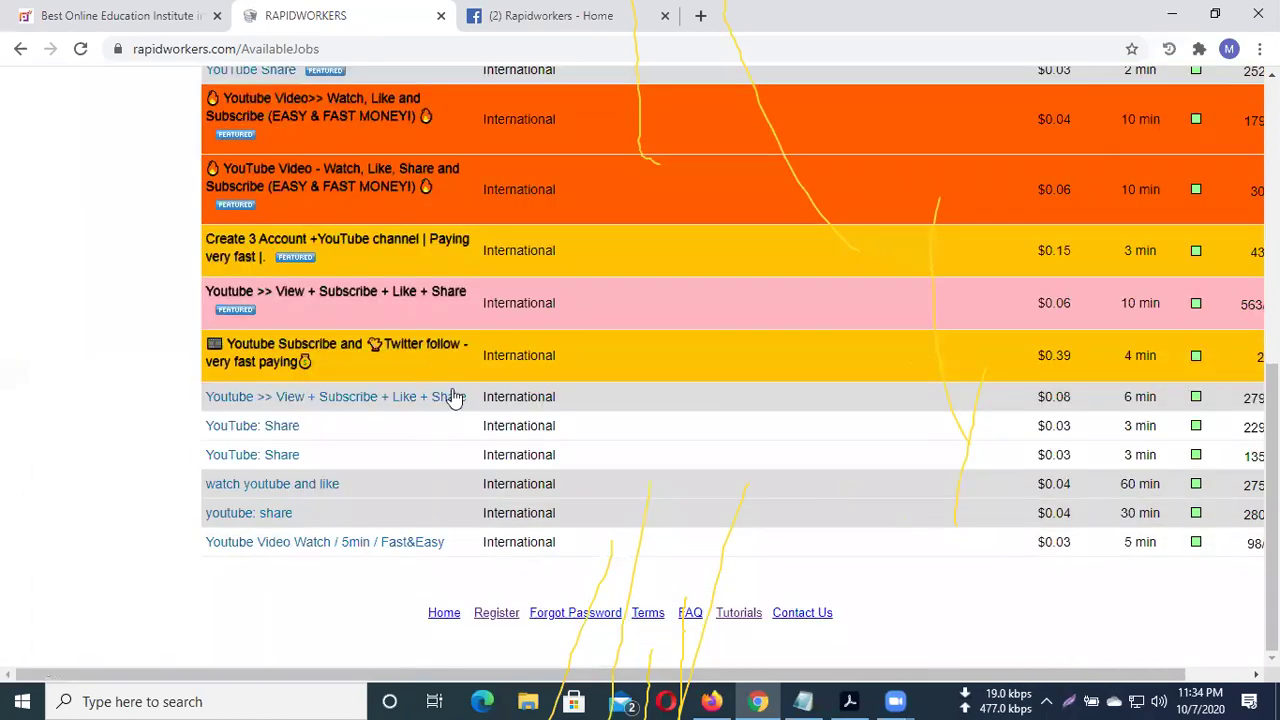
pyautogui.scroll(5, 819, 392)
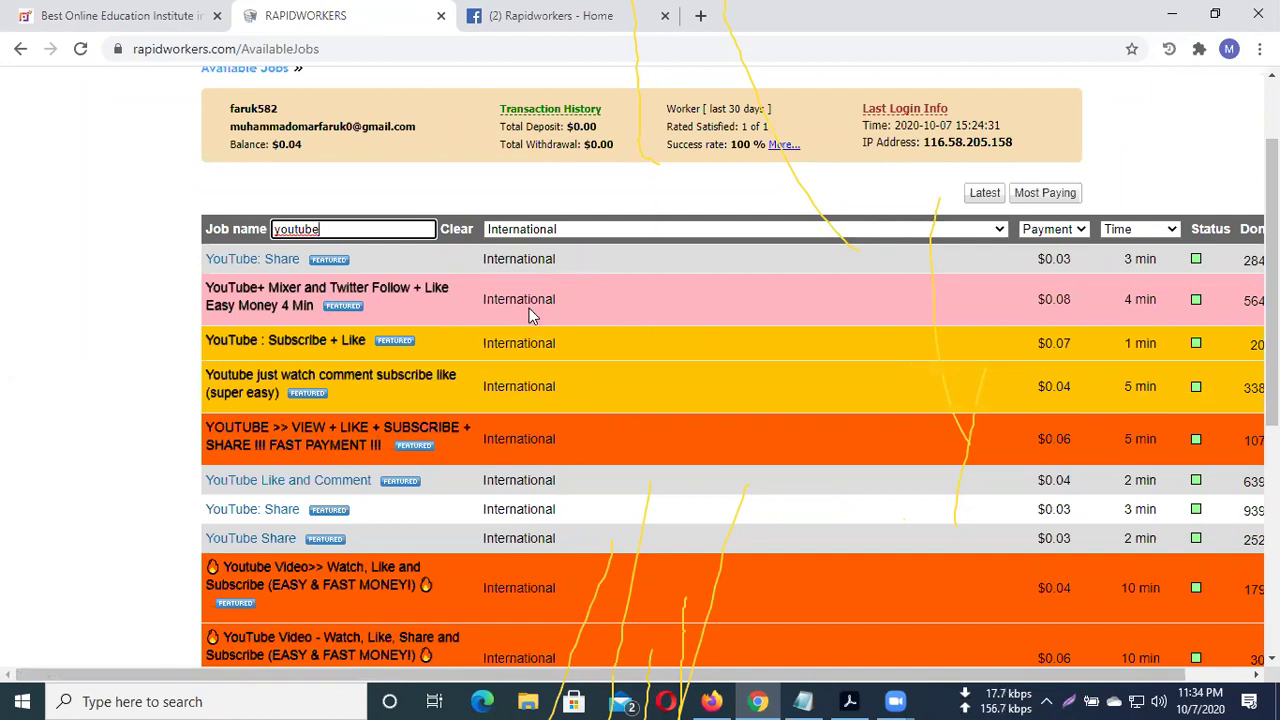
pyautogui.rightClick(372, 258)
pyautogui.click(288, 260)
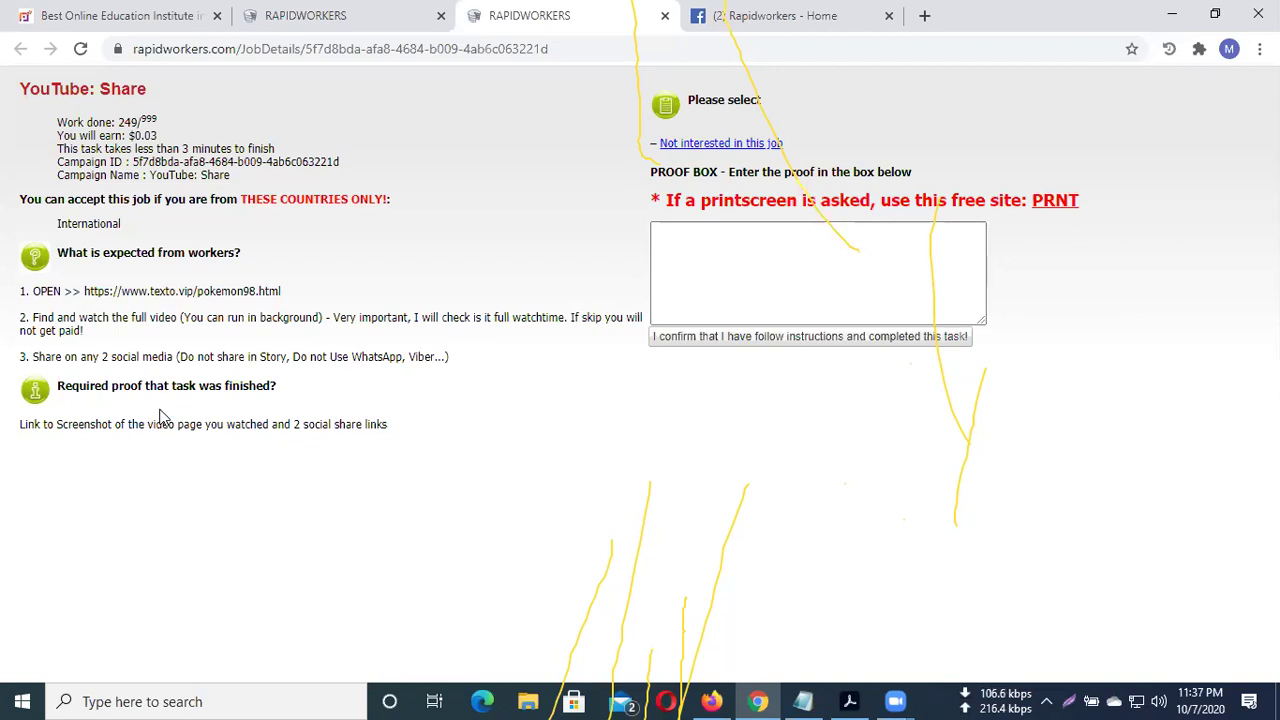
pyautogui.moveTo(281, 291); pyautogui.dragTo(110, 293)
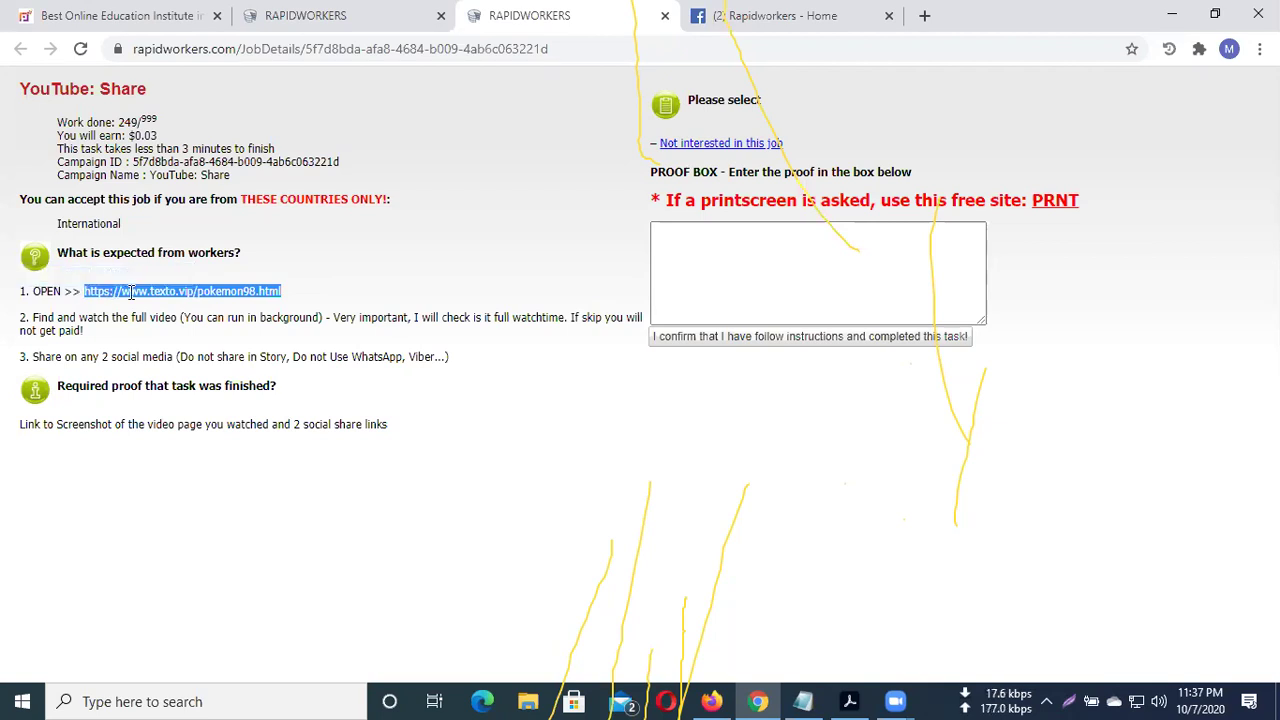
pyautogui.rightClick(132, 293)
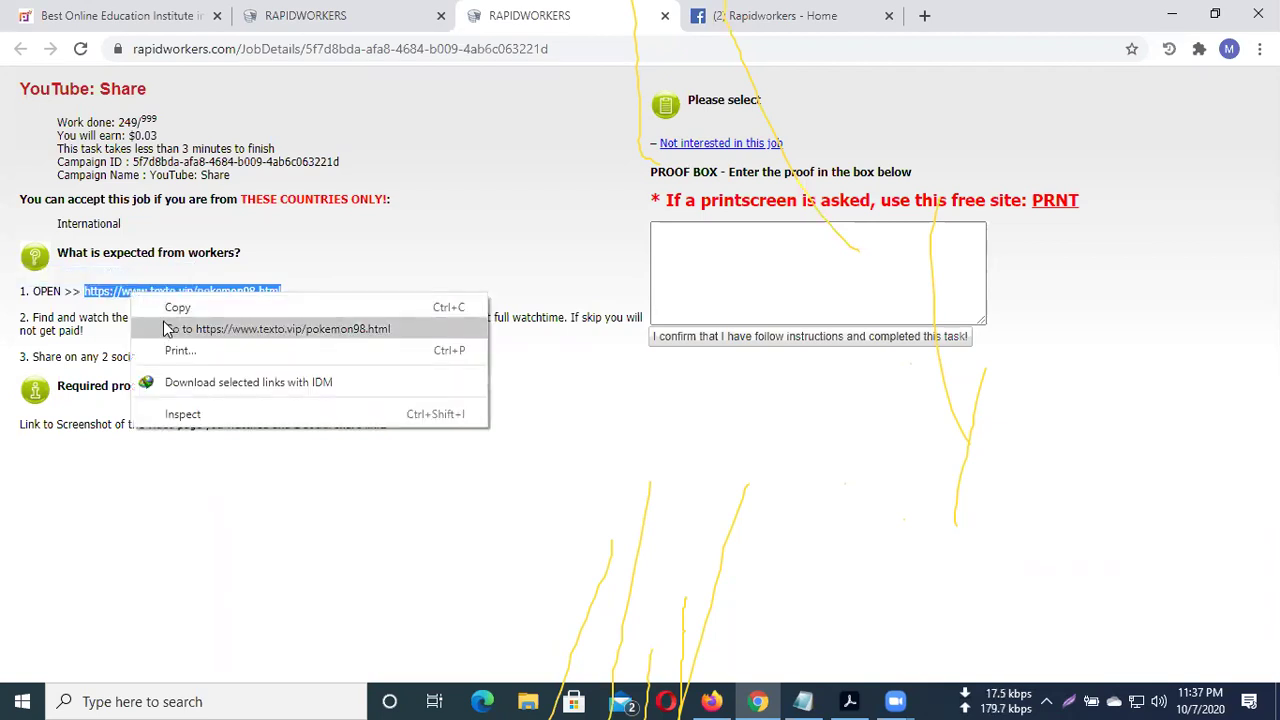
pyautogui.click(233, 335)
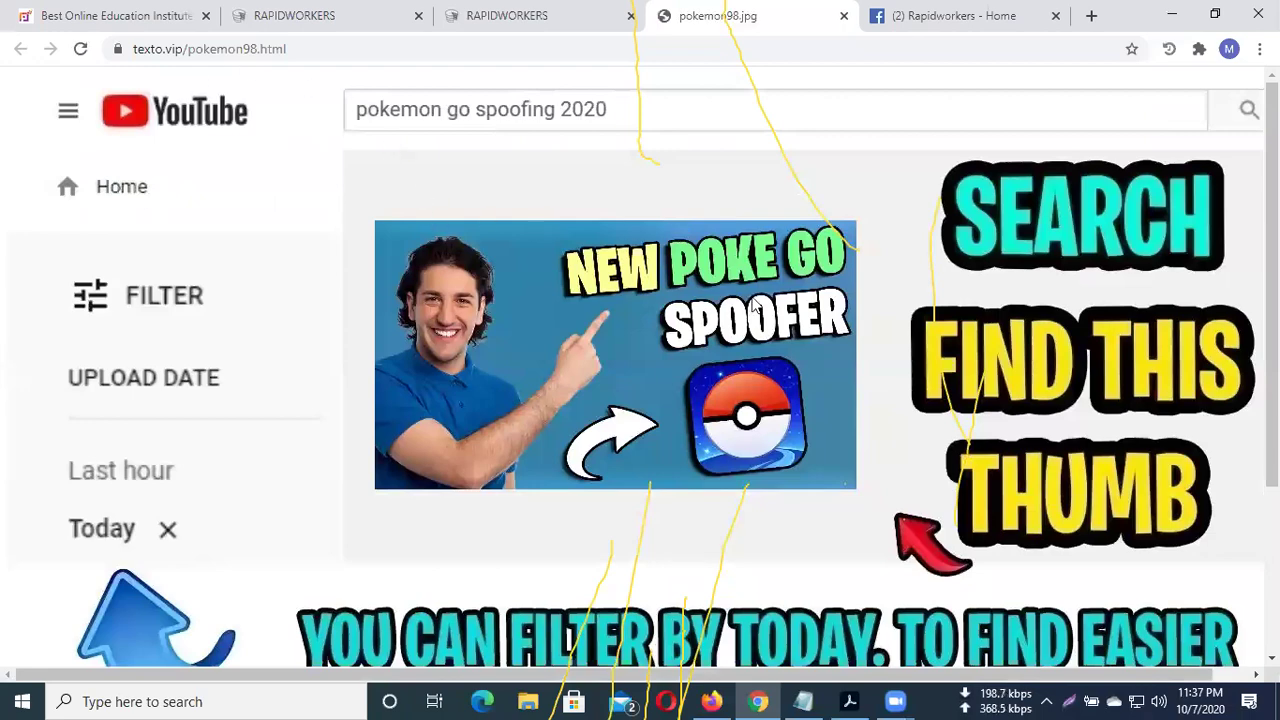
# Examine the task page for the YouTube search phrase, the video thumbnail, the Today filter hint and the uploading channel
pyautogui.scroll(-2, 680, 275)
pyautogui.scroll(2, 679, 272)
pyautogui.scroll(-2, 433, 259)
pyautogui.scroll(2, 566, 294)
pyautogui.moveTo(552, 110); pyautogui.dragTo(337, 133)
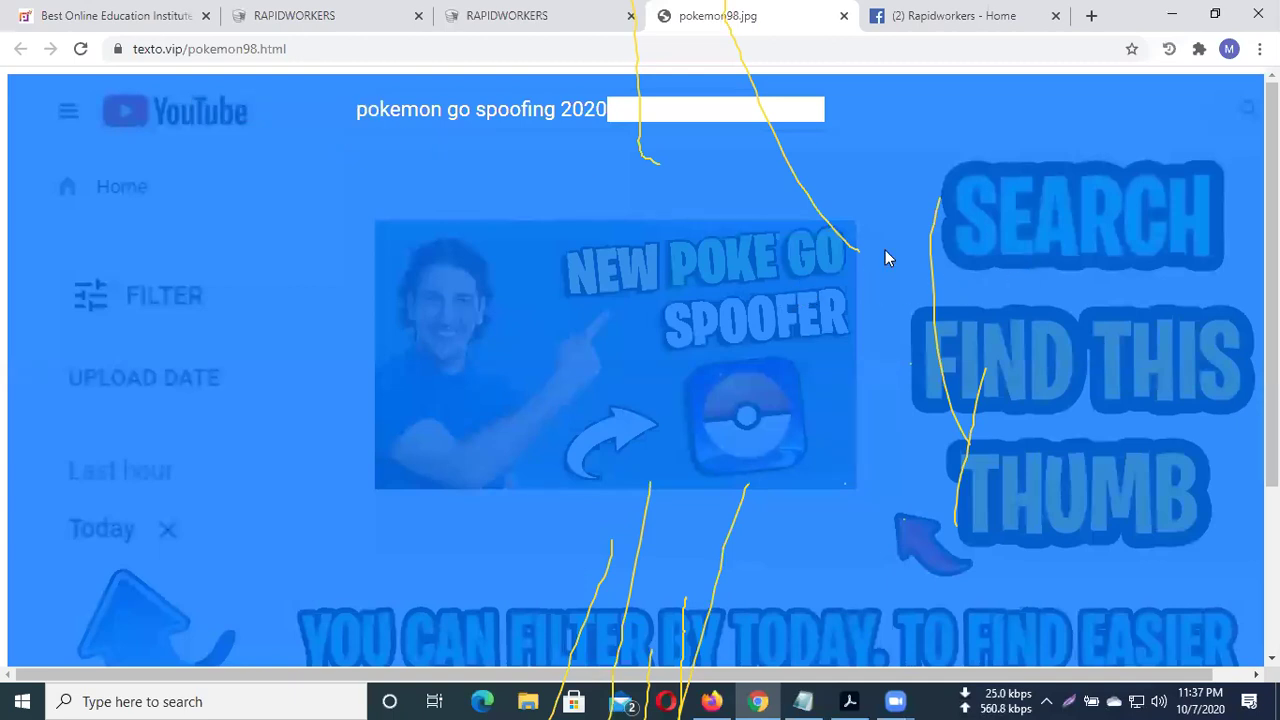
pyautogui.scroll(-2, 885, 258)
pyautogui.click(935, 551)
pyautogui.scroll(1, 890, 465)
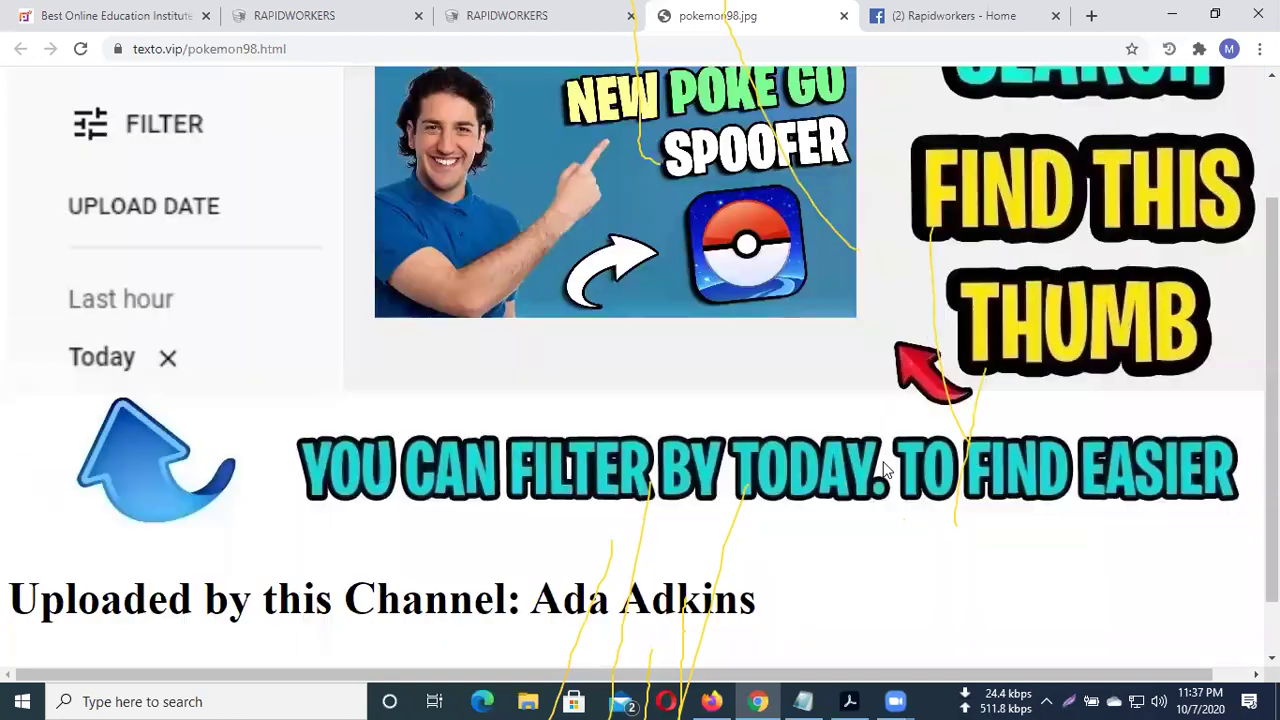
# Reread the task page's Today filter hint, the required channel and the warning about matching thumbnail and channel
pyautogui.scroll(2, 888, 468)
pyautogui.scroll(-1, 555, 568)
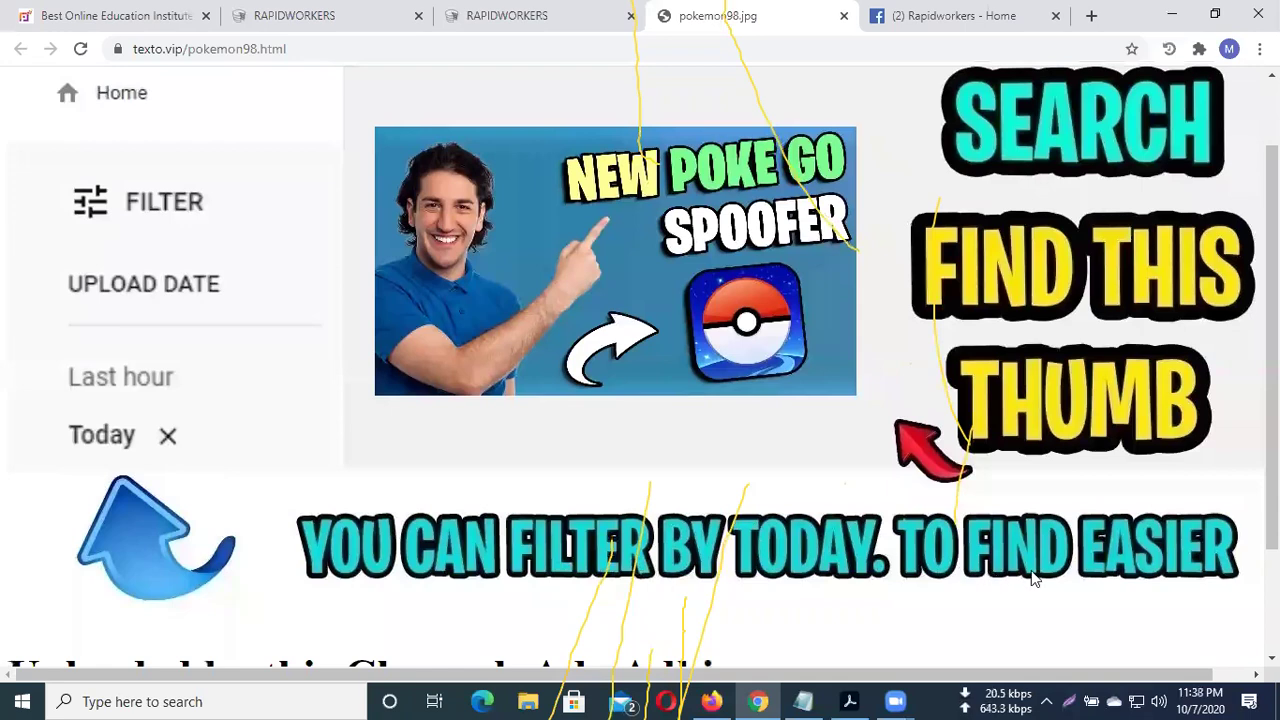
pyautogui.scroll(-1, 1065, 556)
pyautogui.scroll(-1, 1011, 546)
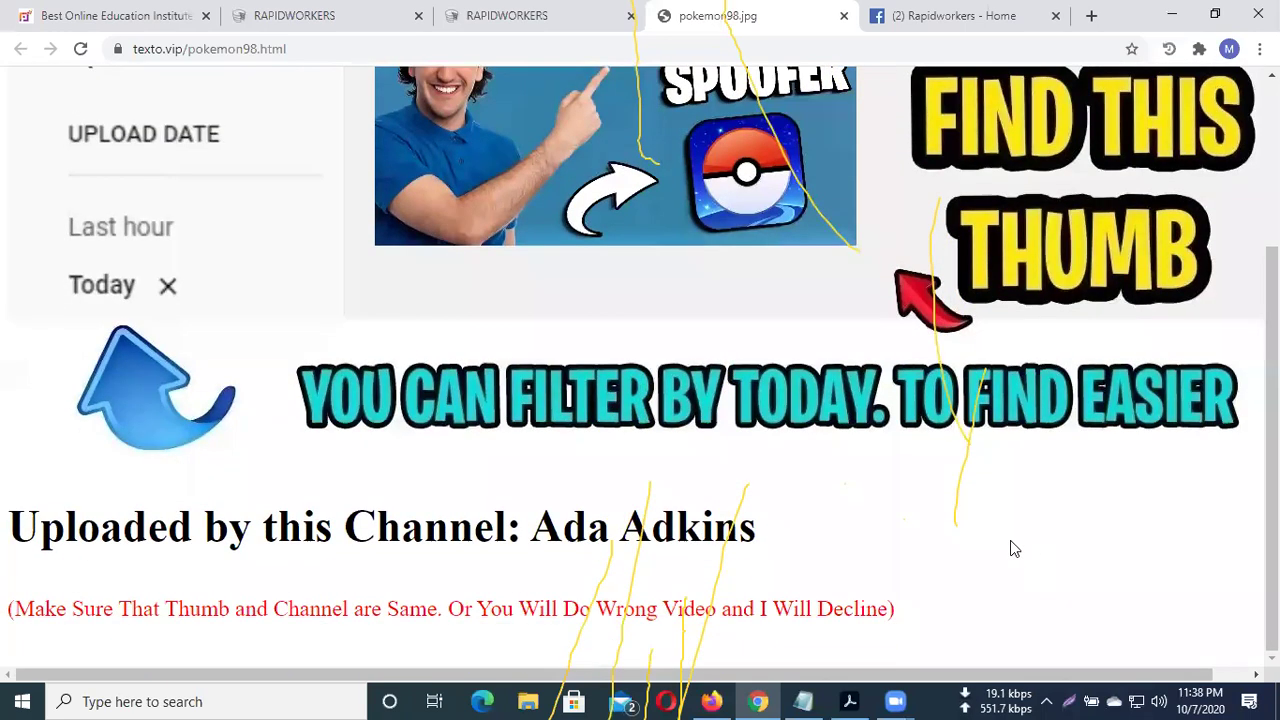
pyautogui.scroll(3, 1010, 540)
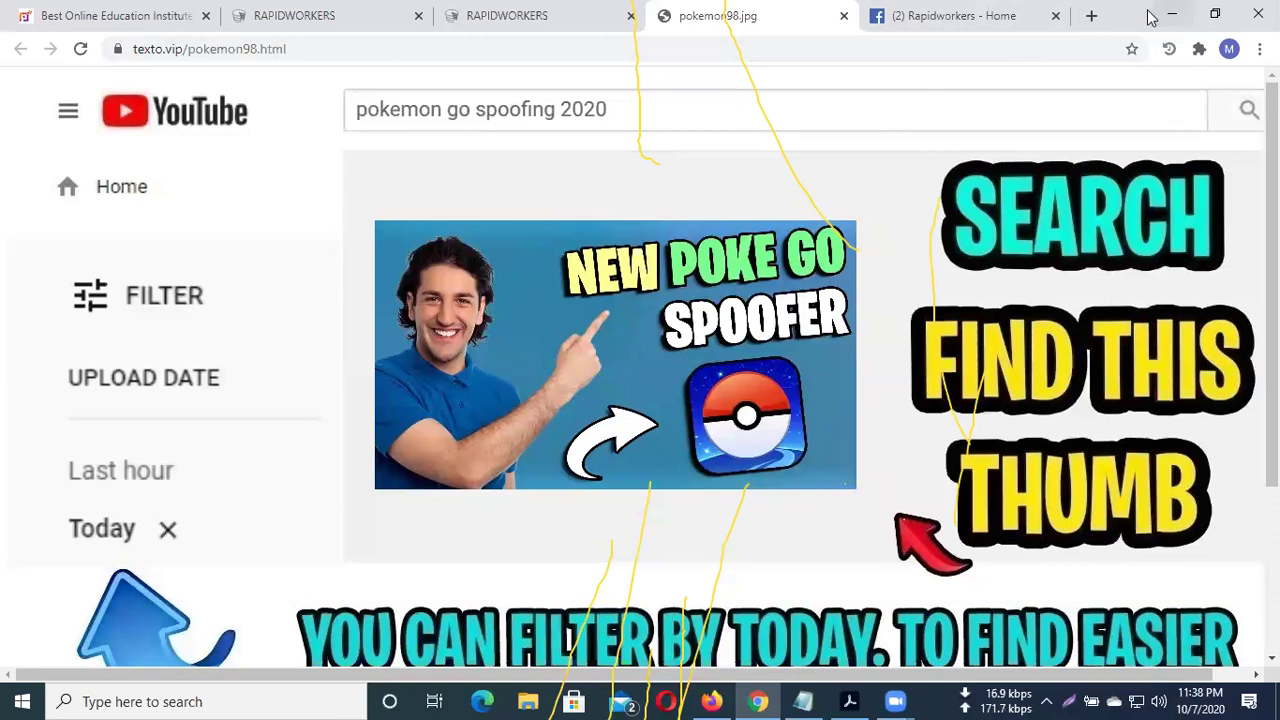
# Open YouTube in a new tab and dismiss its notification request
pyautogui.click(1091, 15)
pyautogui.click(180, 78)
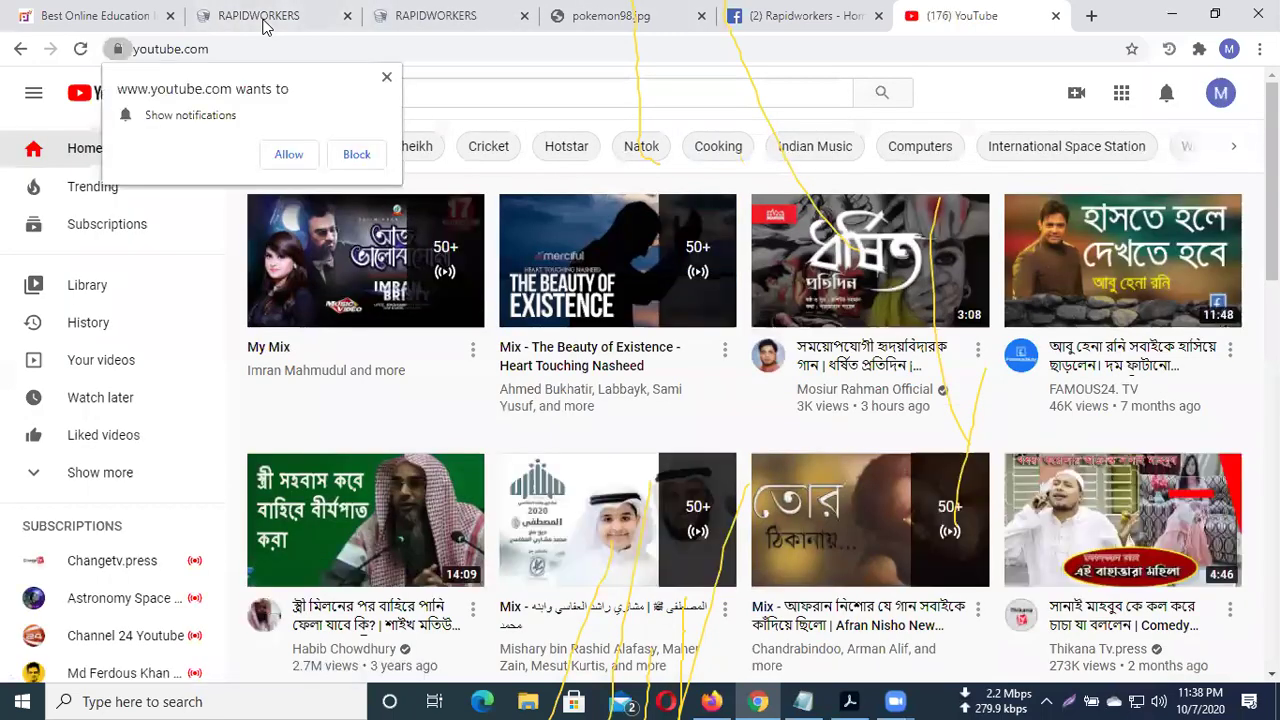
pyautogui.click(999, 94)
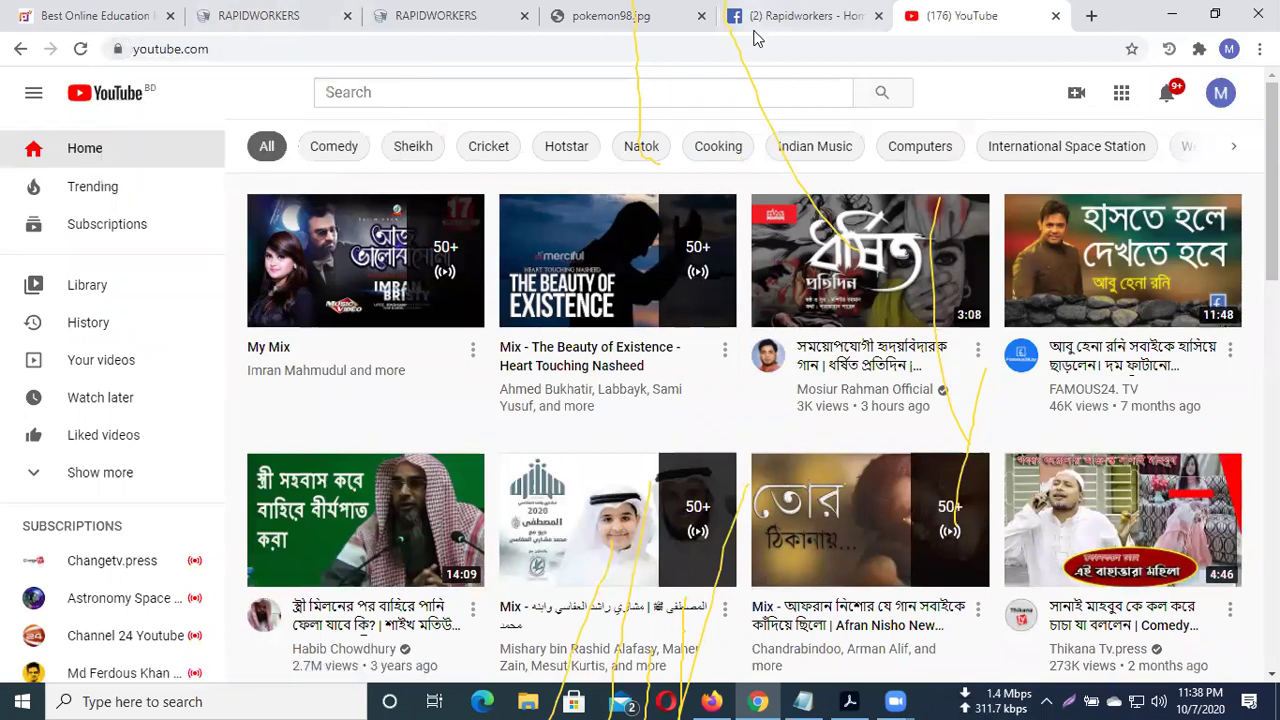
# Check the search phrase on the task page and search YouTube for "pokemon go spoofing 2020"
pyautogui.click(645, 22)
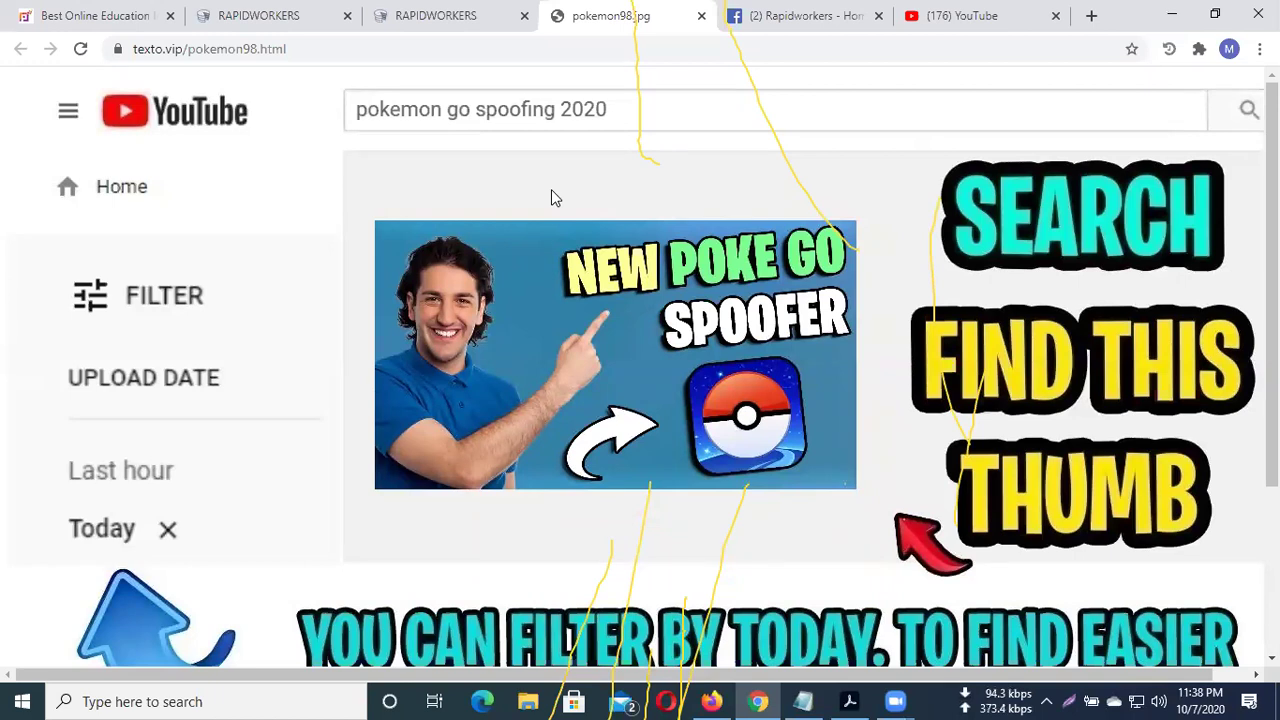
pyautogui.click(987, 30)
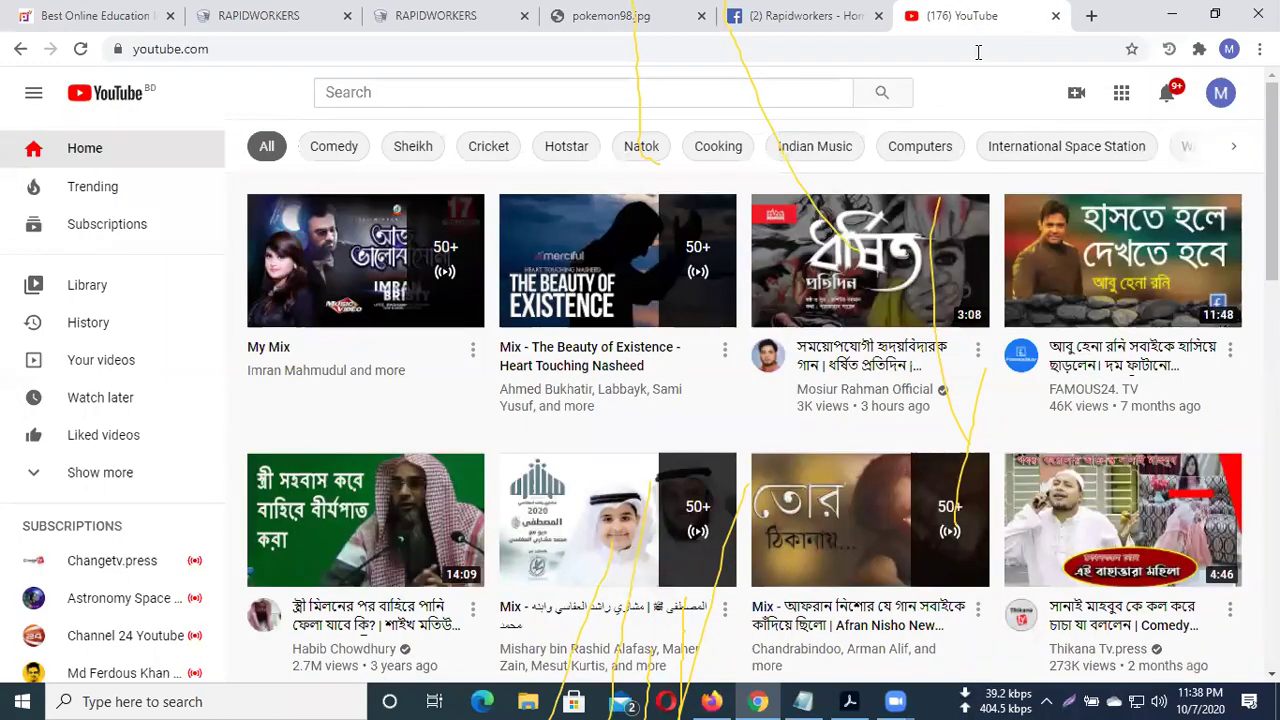
pyautogui.write('/poke')
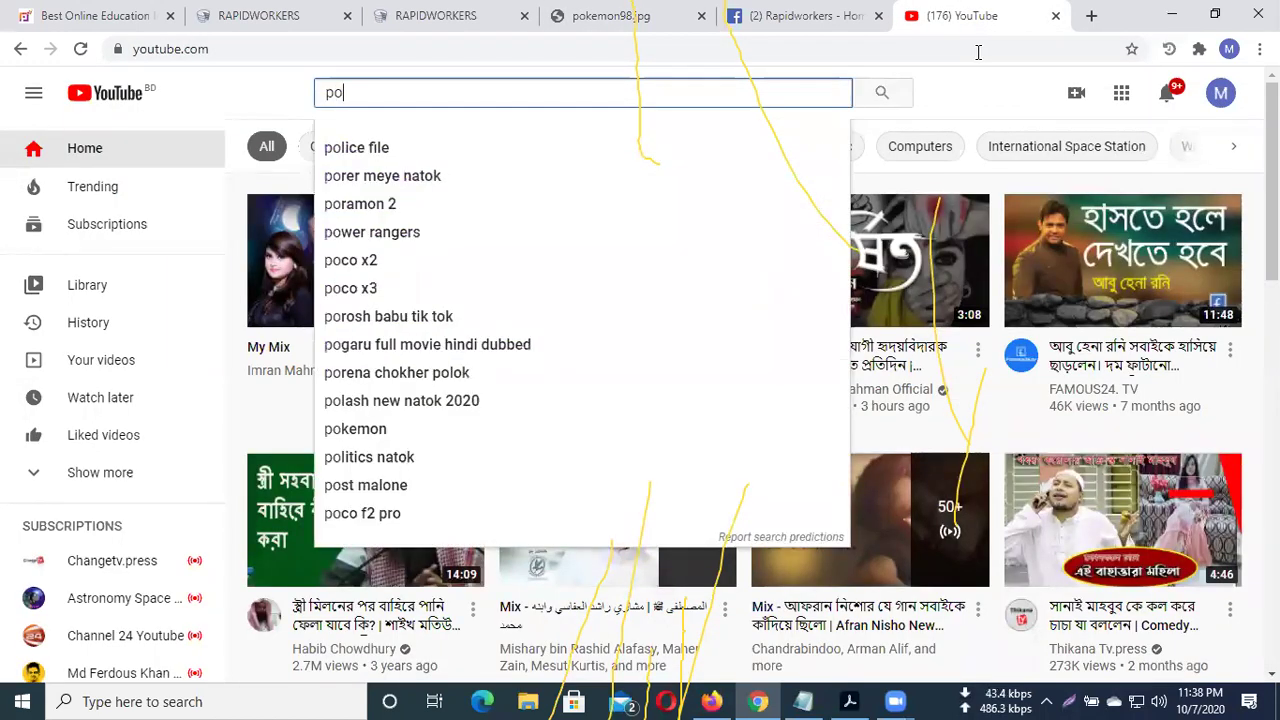
pyautogui.write('mon ')
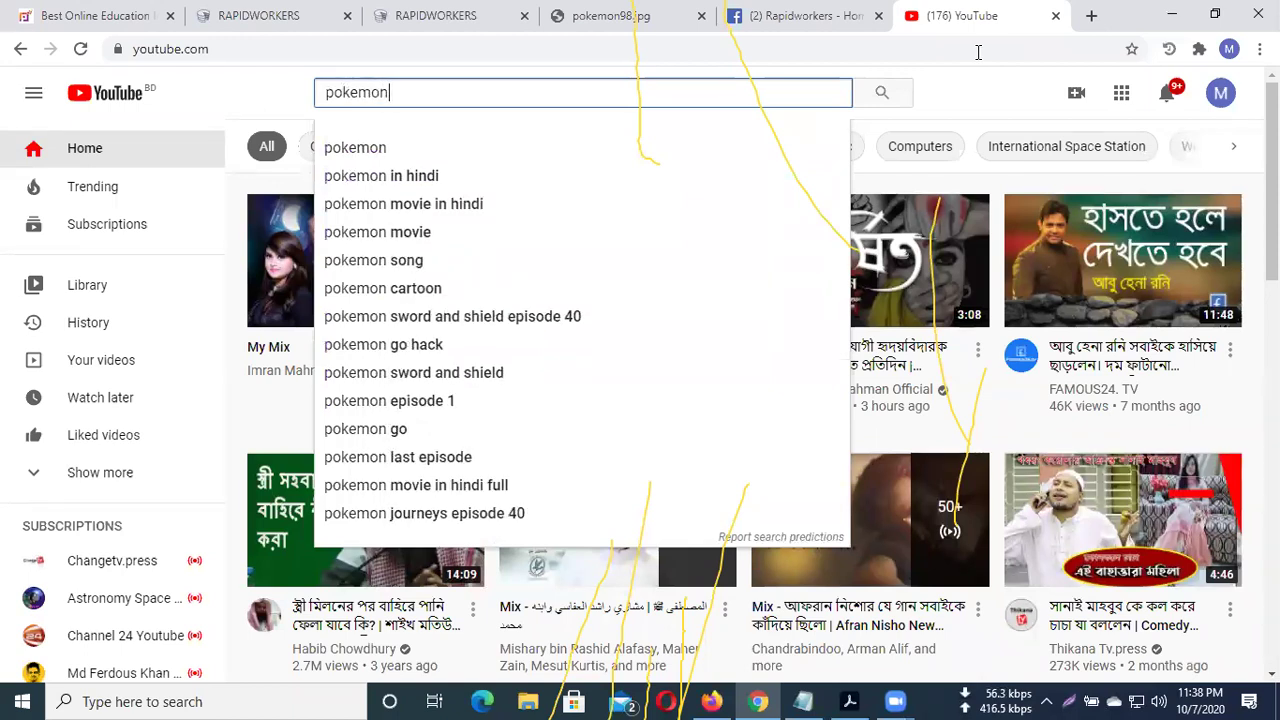
pyautogui.write('go')
pyautogui.press('Return')
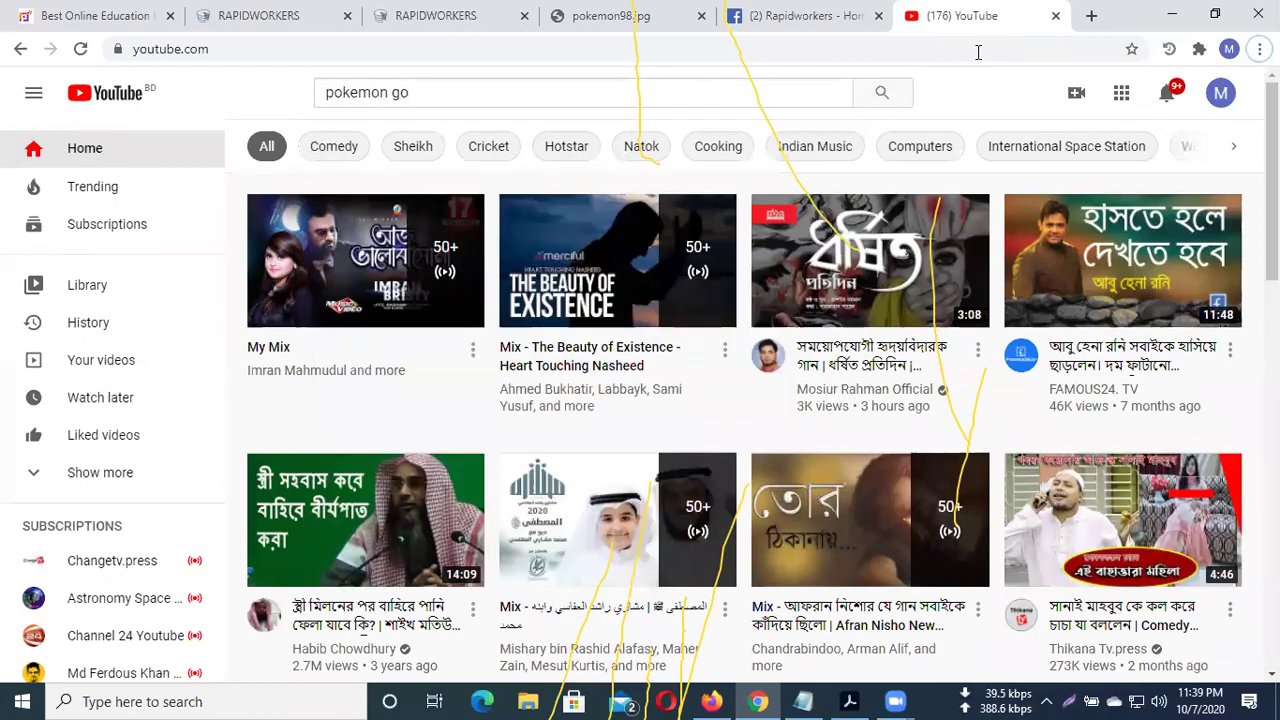
pyautogui.hotkey('alt', 'f')
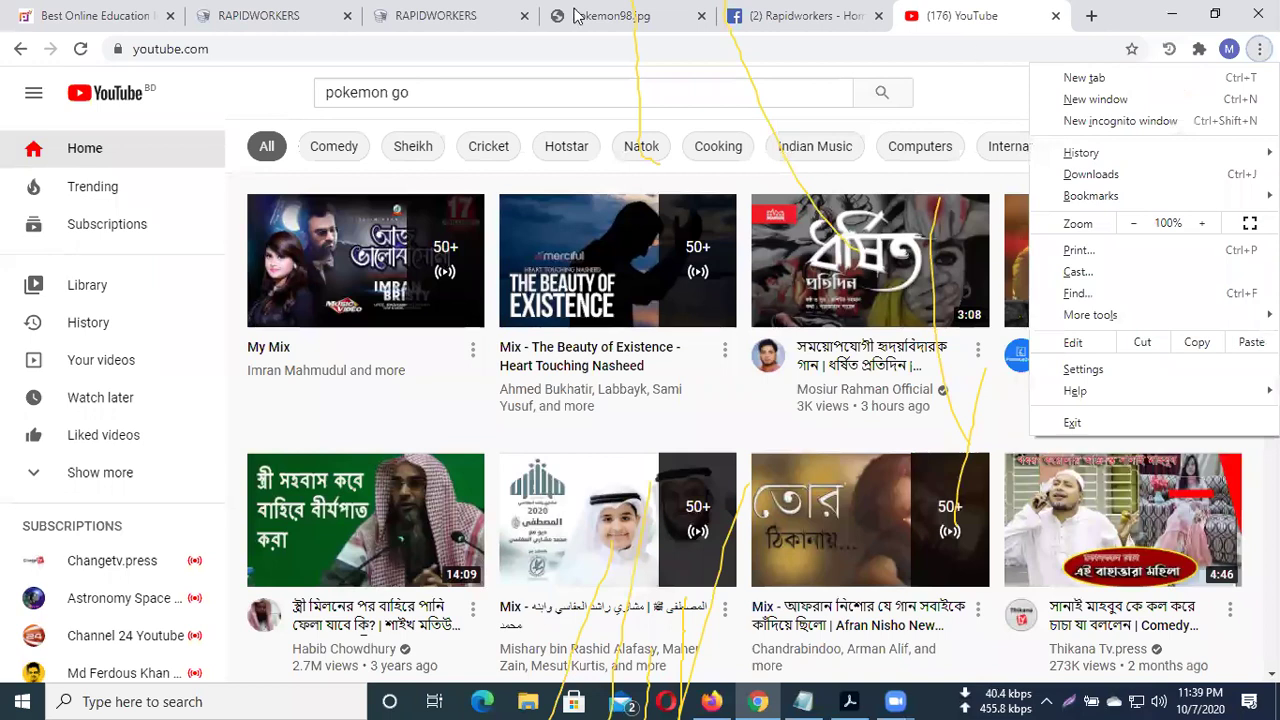
pyautogui.click(570, 64)
pyautogui.press('/')
pyautogui.write('s')
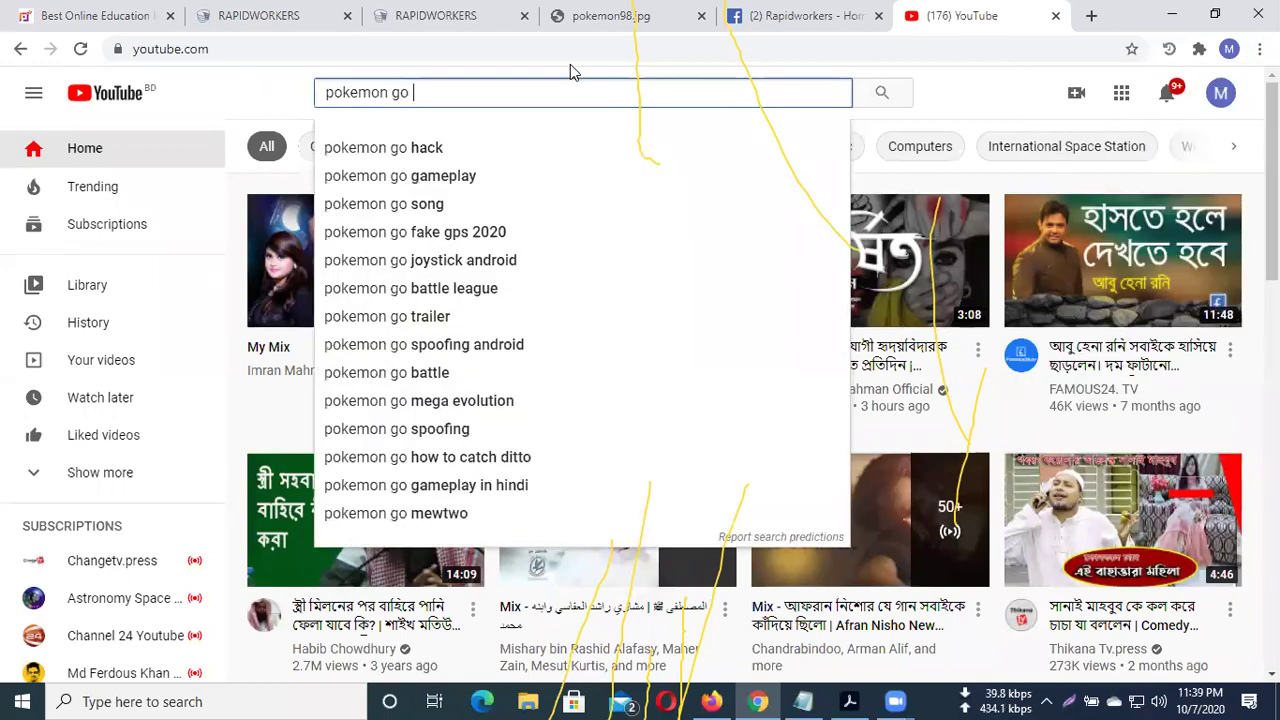
pyautogui.write('poof')
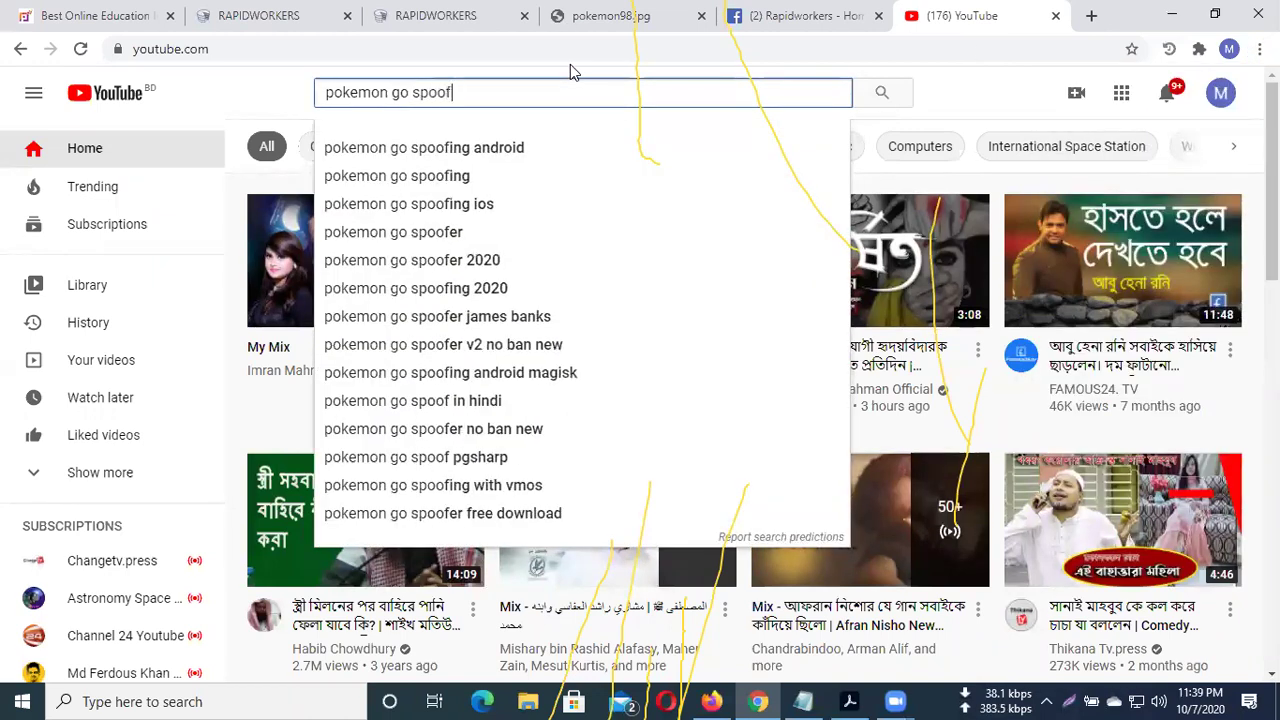
pyautogui.write('ing')
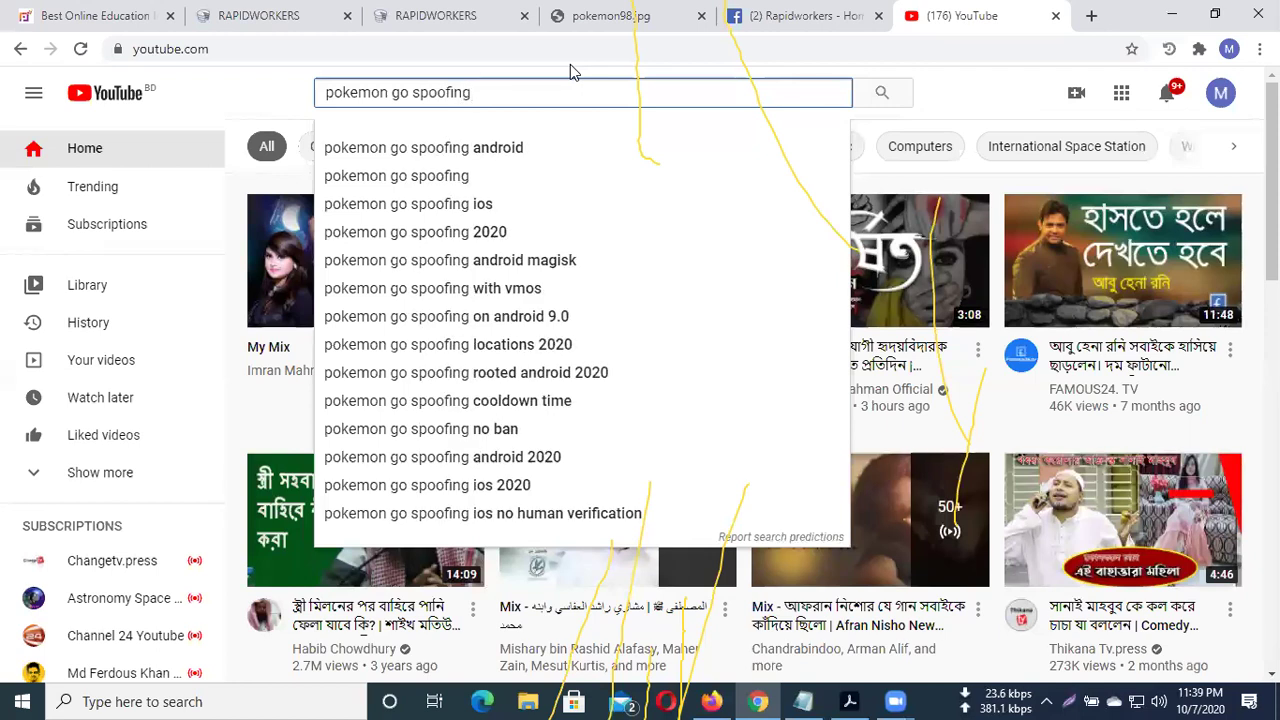
pyautogui.write(' 2020')
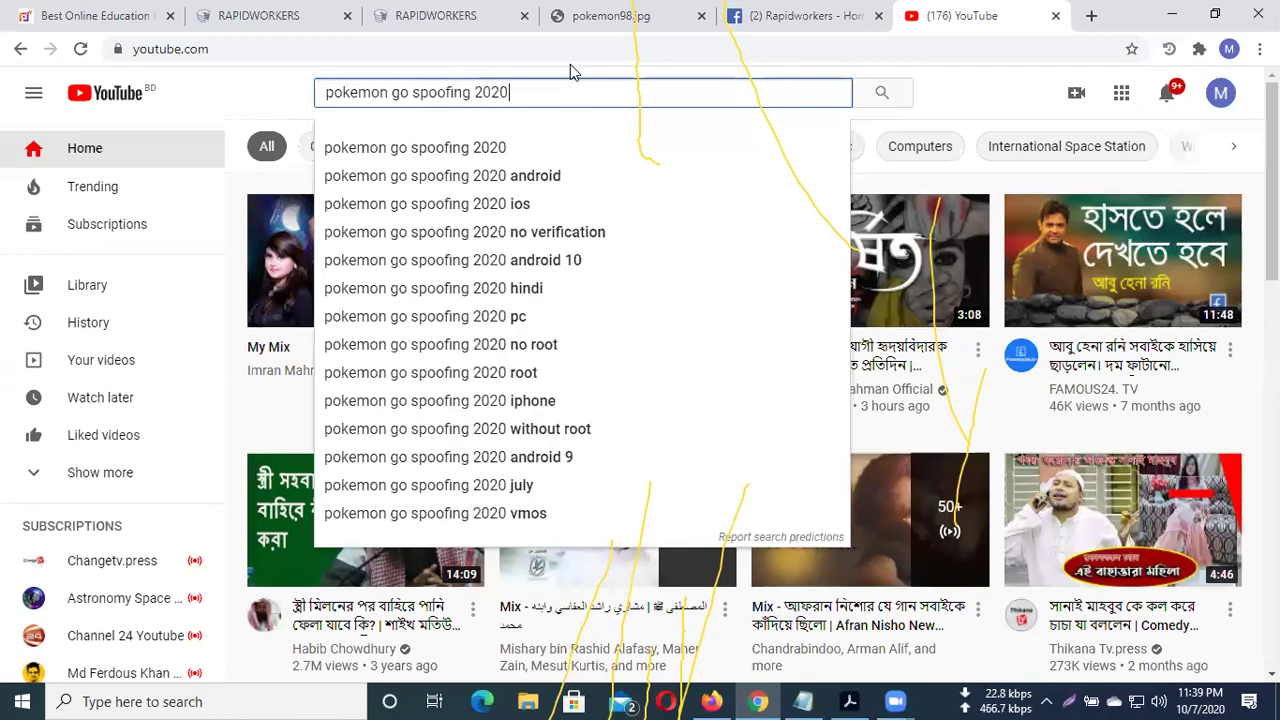
pyautogui.press('Return')
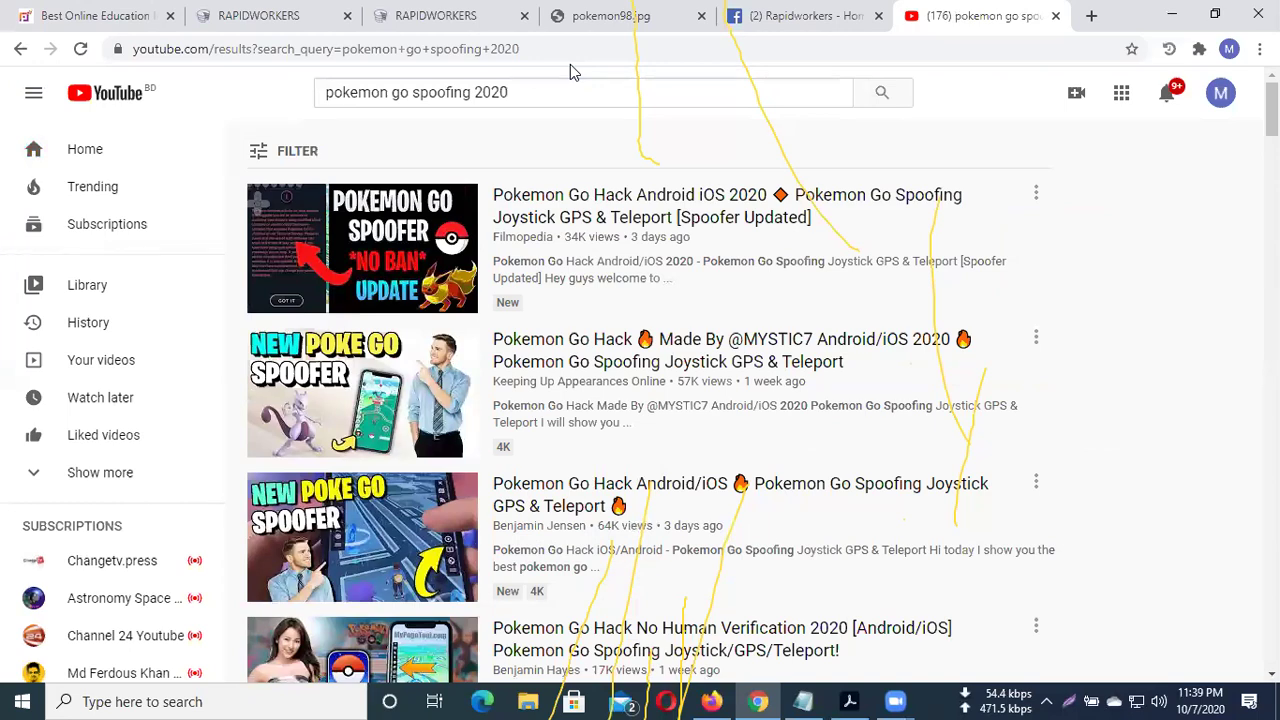
# Open the search result with the pointing man in a blue shirt and the "New Poke Go Spoofer" thumbnail, and mute the video
pyautogui.scroll(-2, 505, 322)
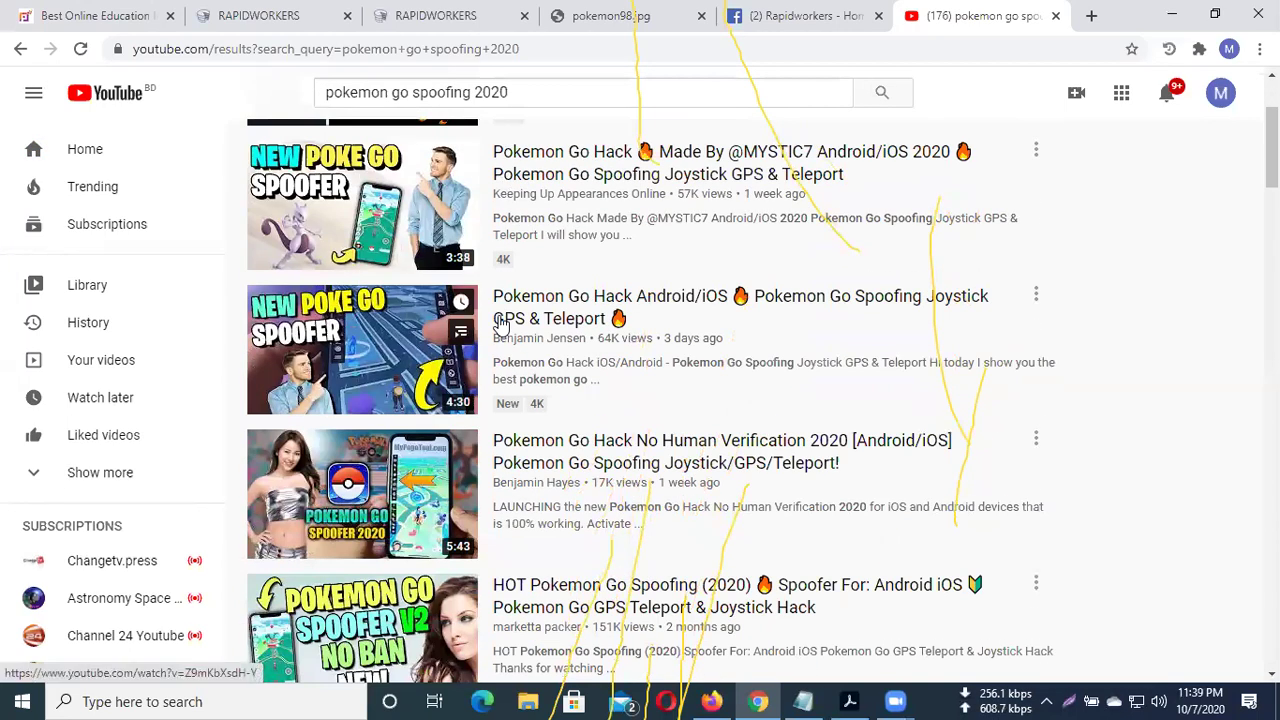
pyautogui.scroll(-3, 502, 323)
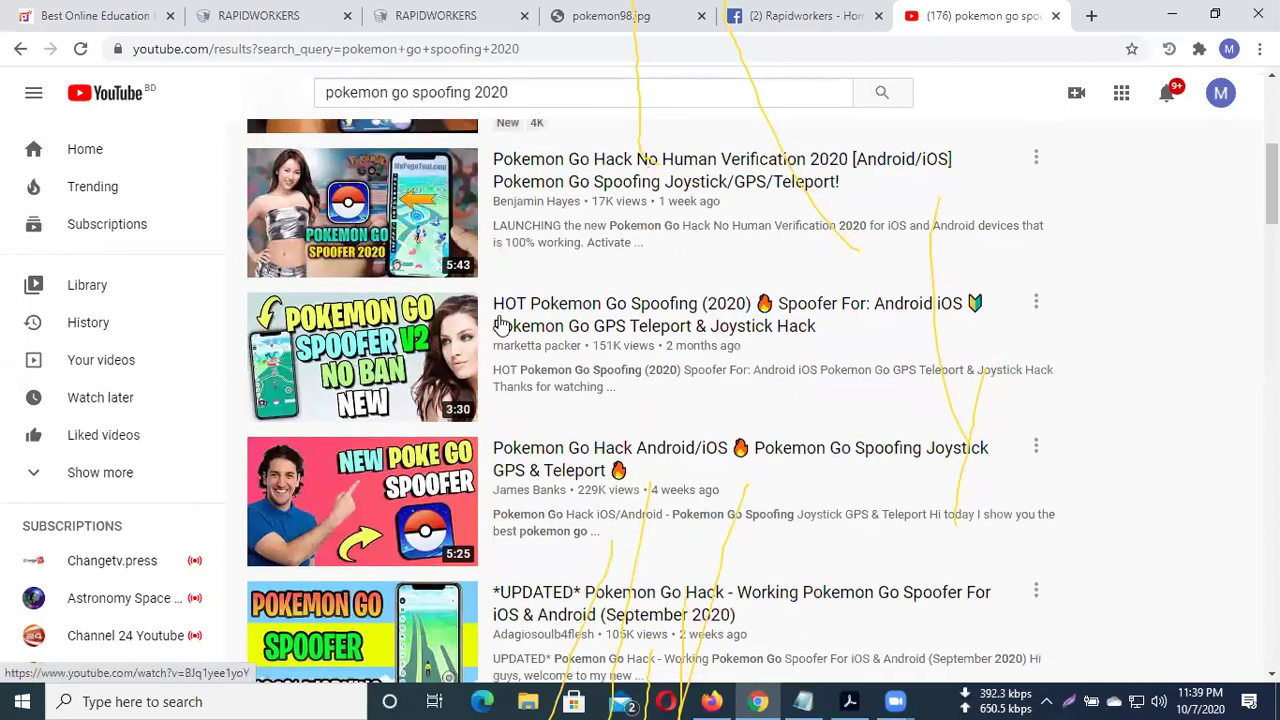
pyautogui.moveTo(386, 520)
pyautogui.click(369, 491)
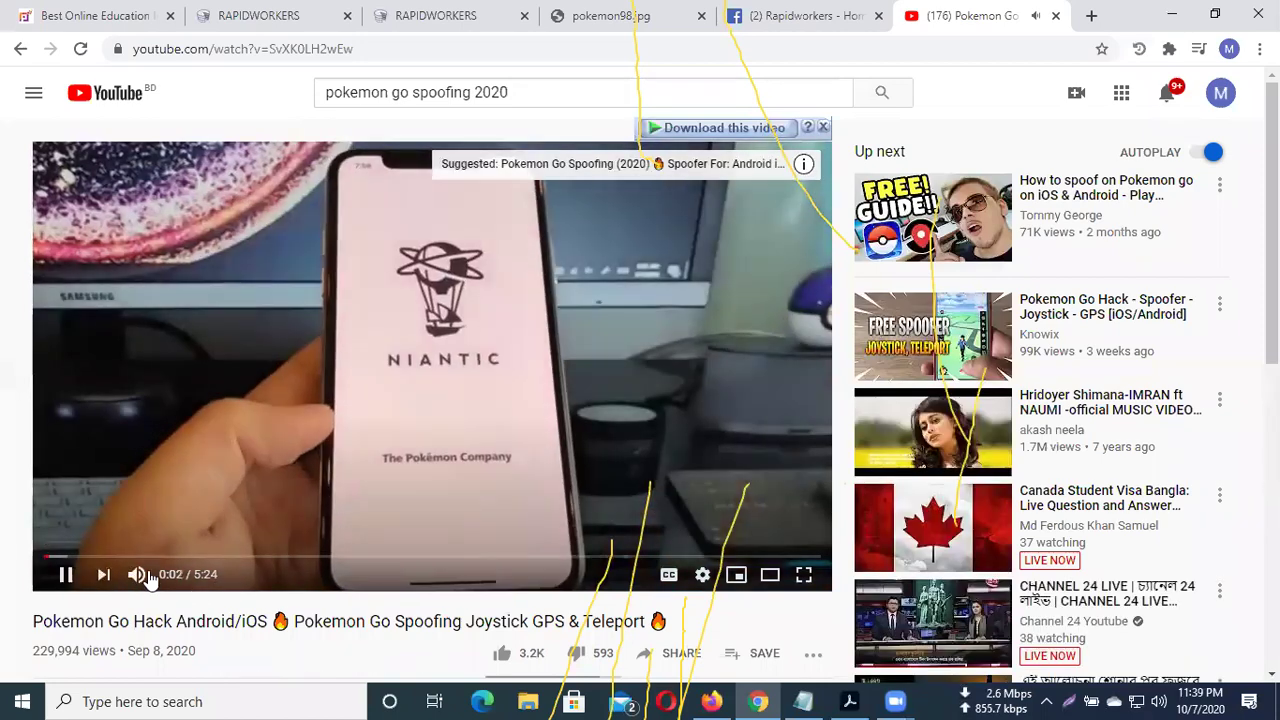
pyautogui.click(148, 578)
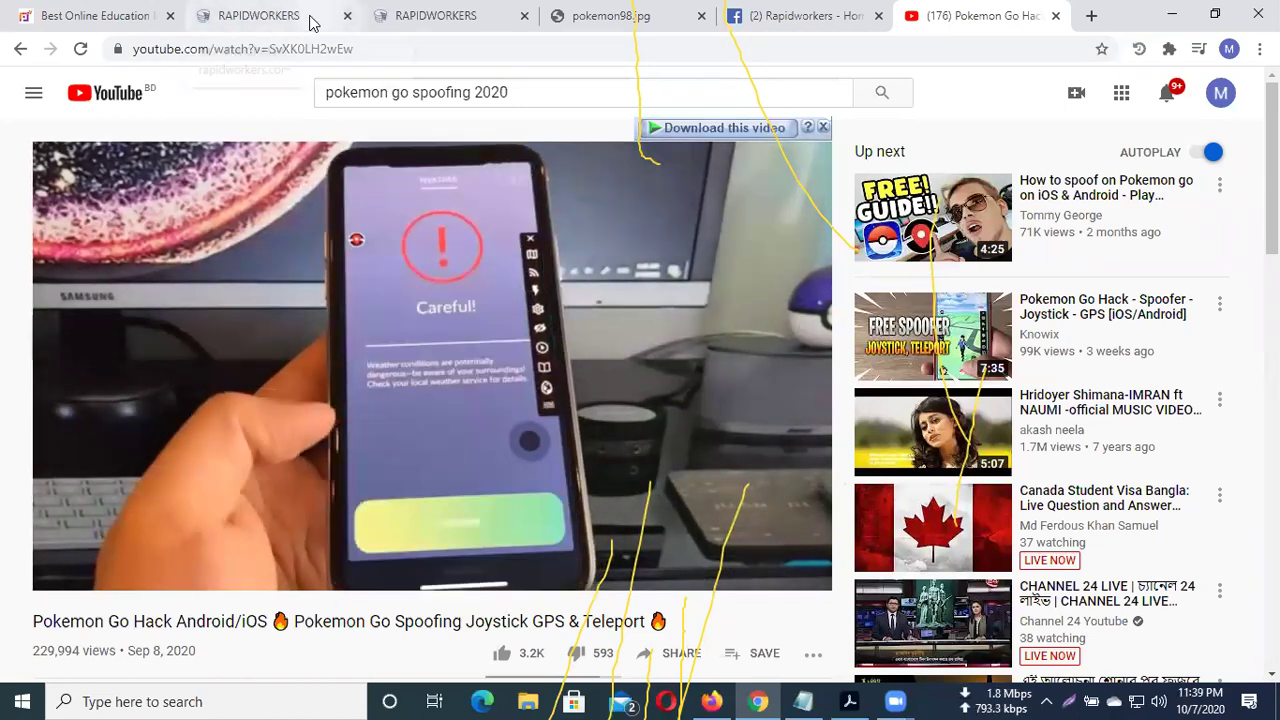
# Check the YouTube: Share job's watch, share and proof requirements against the opened video page
pyautogui.click(312, 20)
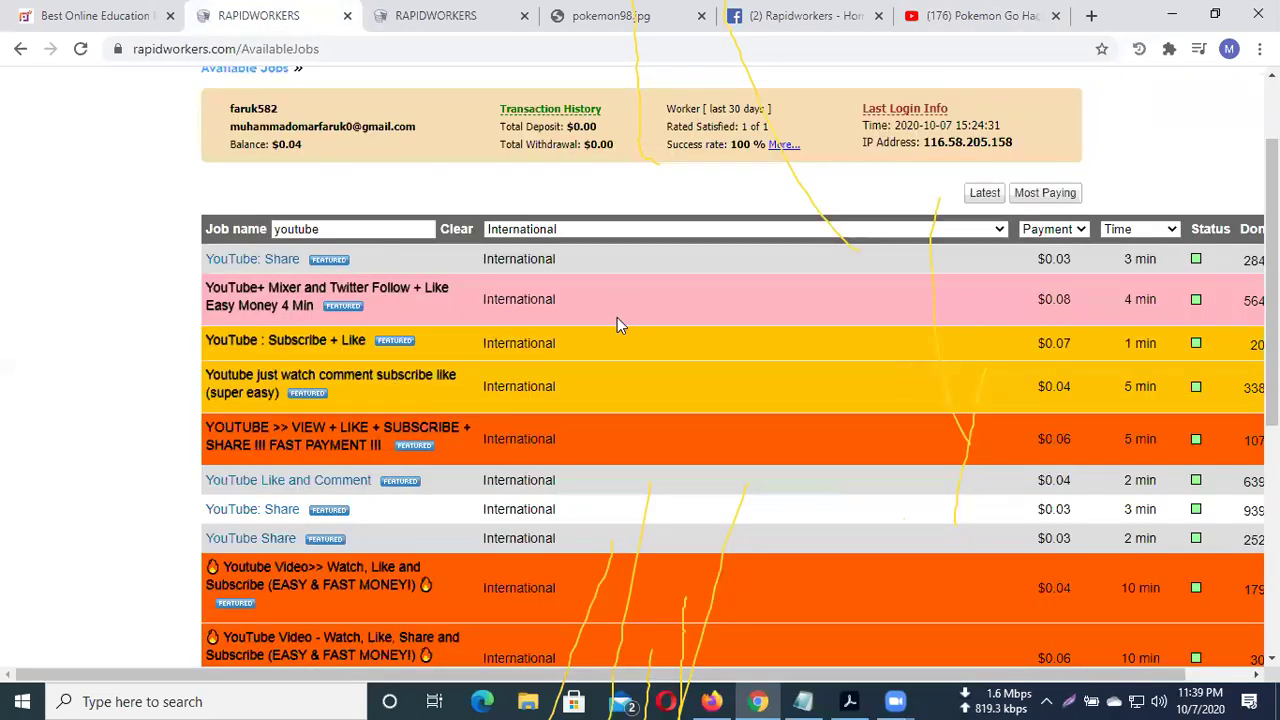
pyautogui.click(975, 22)
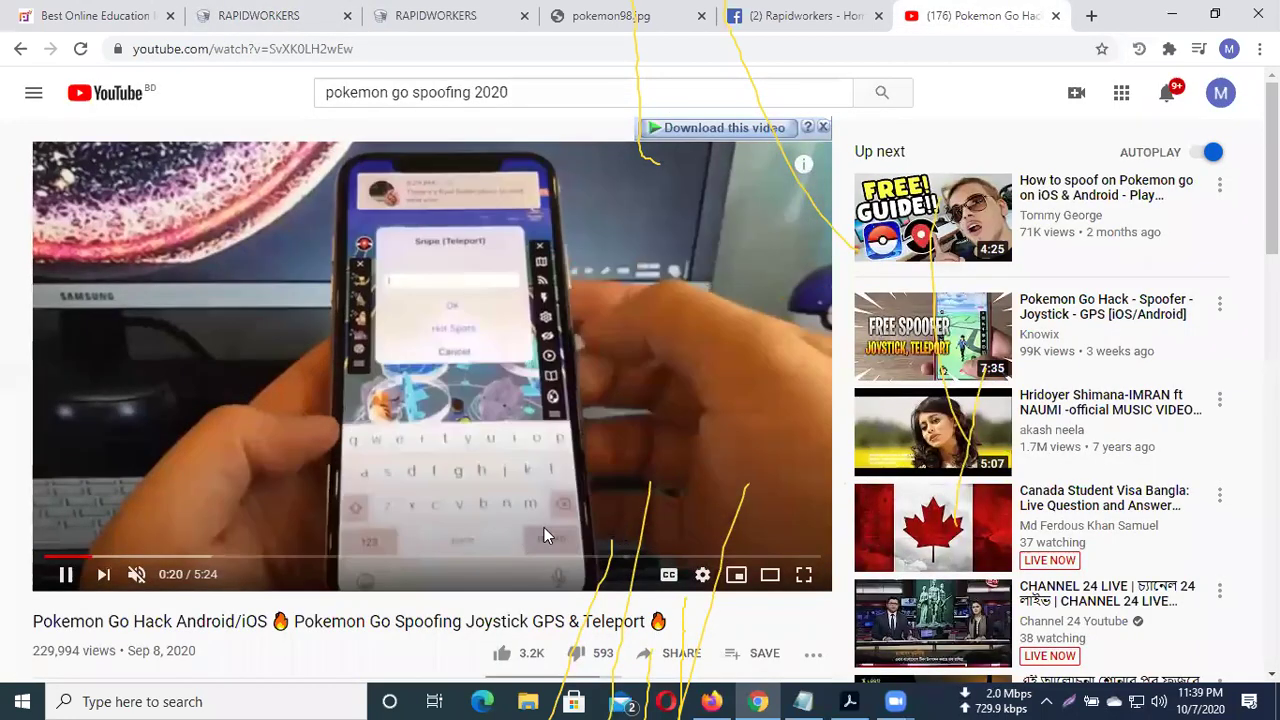
pyautogui.scroll(-2, 555, 525)
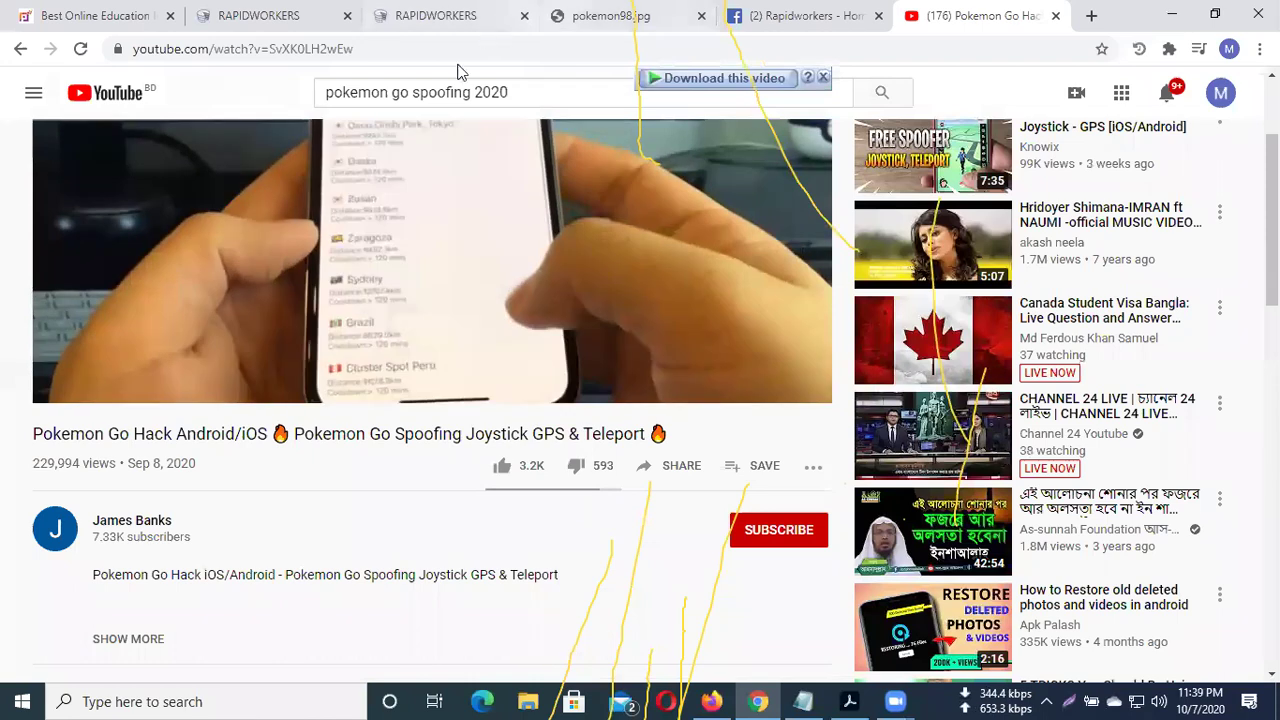
pyautogui.click(448, 16)
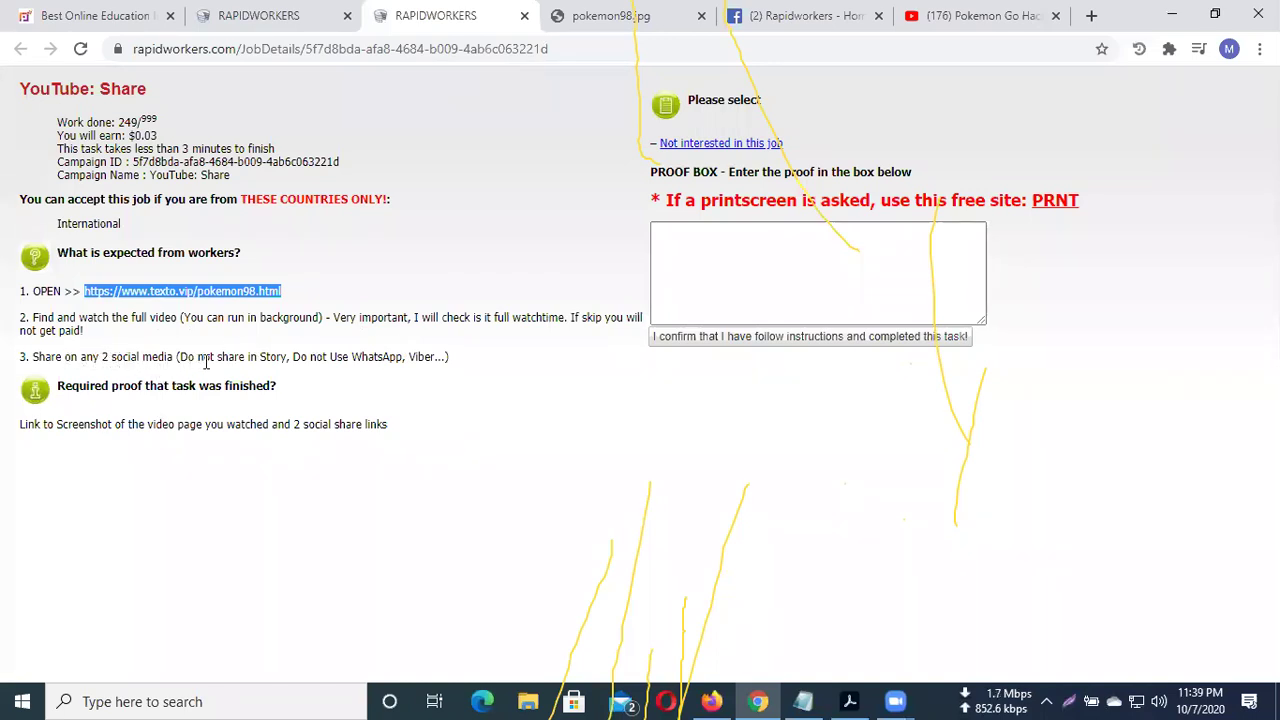
pyautogui.click(945, 20)
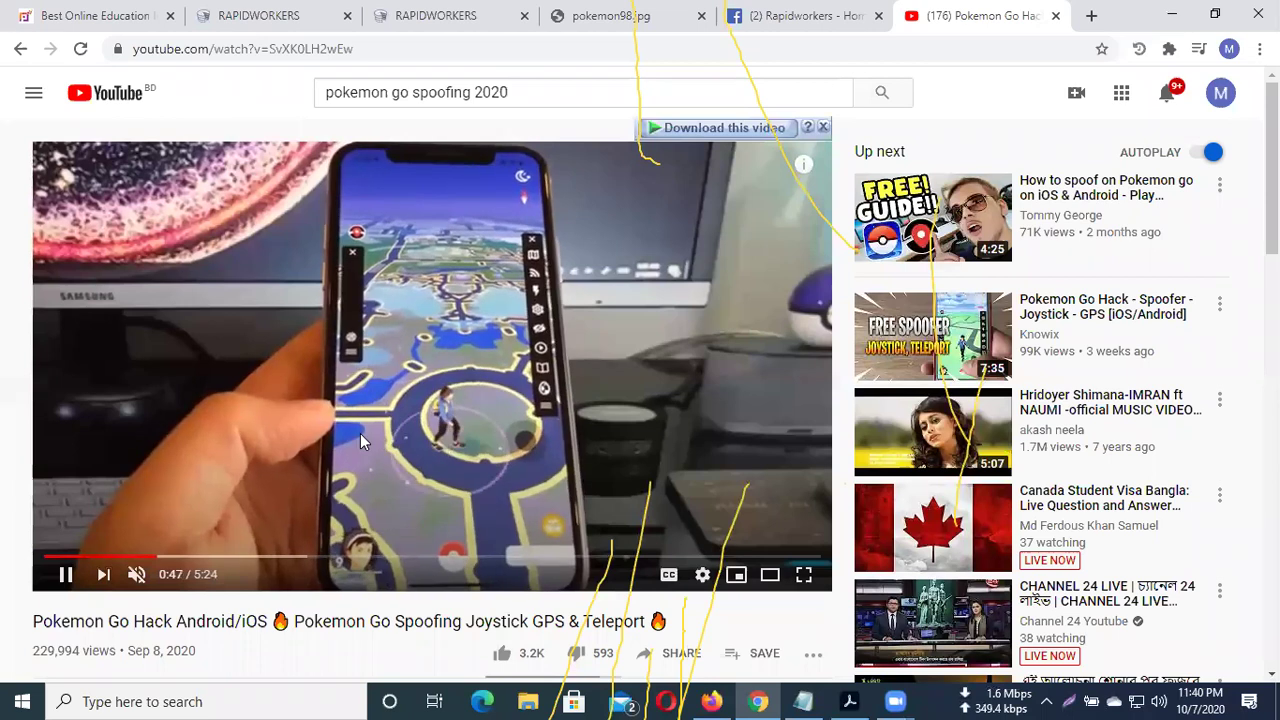
# Rewind the video to its beginning and pause it
pyautogui.click(50, 557)
pyautogui.click(42, 558)
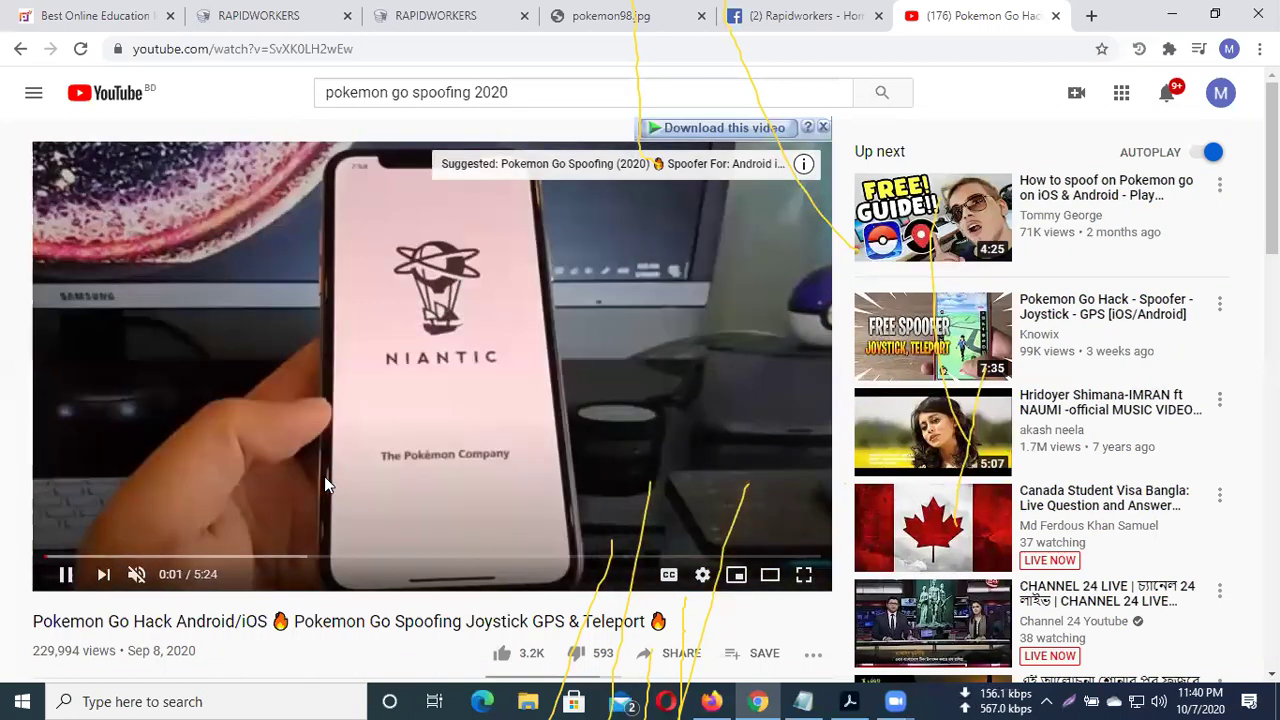
pyautogui.click(325, 476)
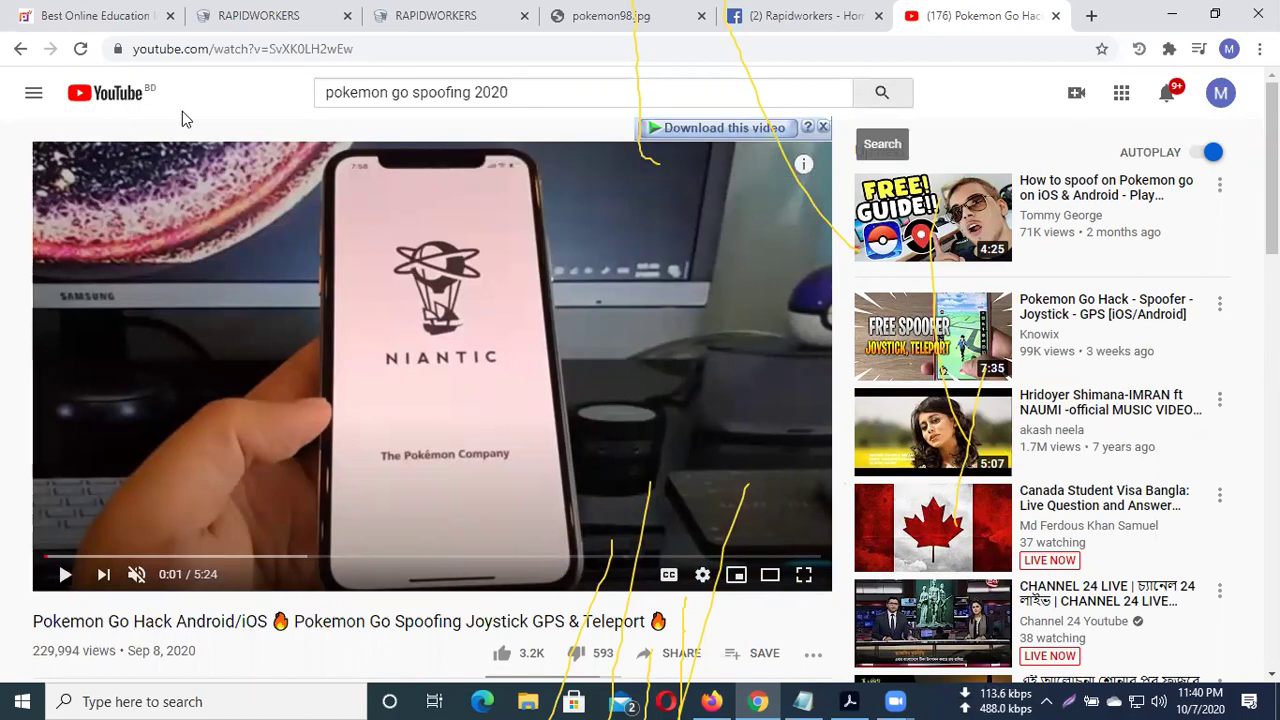
# Rerun the YouTube search for "pokemon go spoofing 2020" and browse the results for the required thumbnail
pyautogui.press('Return')
pyautogui.moveTo(365, 267)
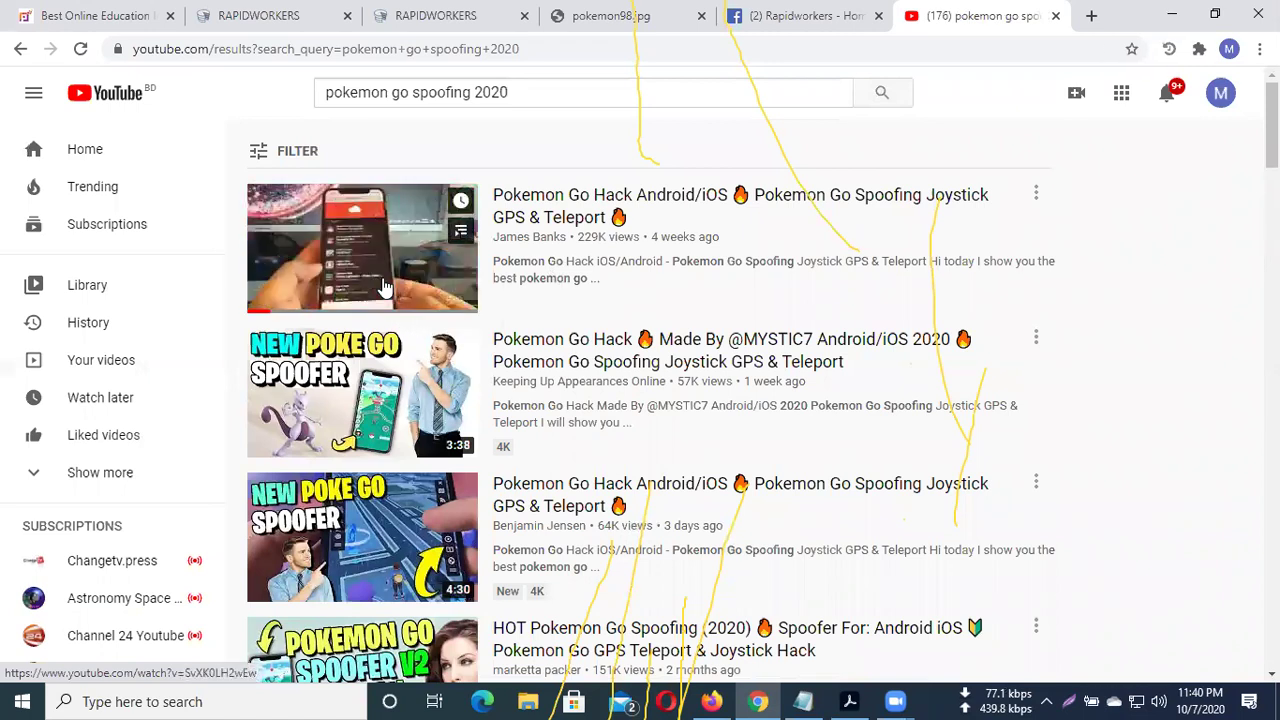
pyautogui.moveTo(420, 415)
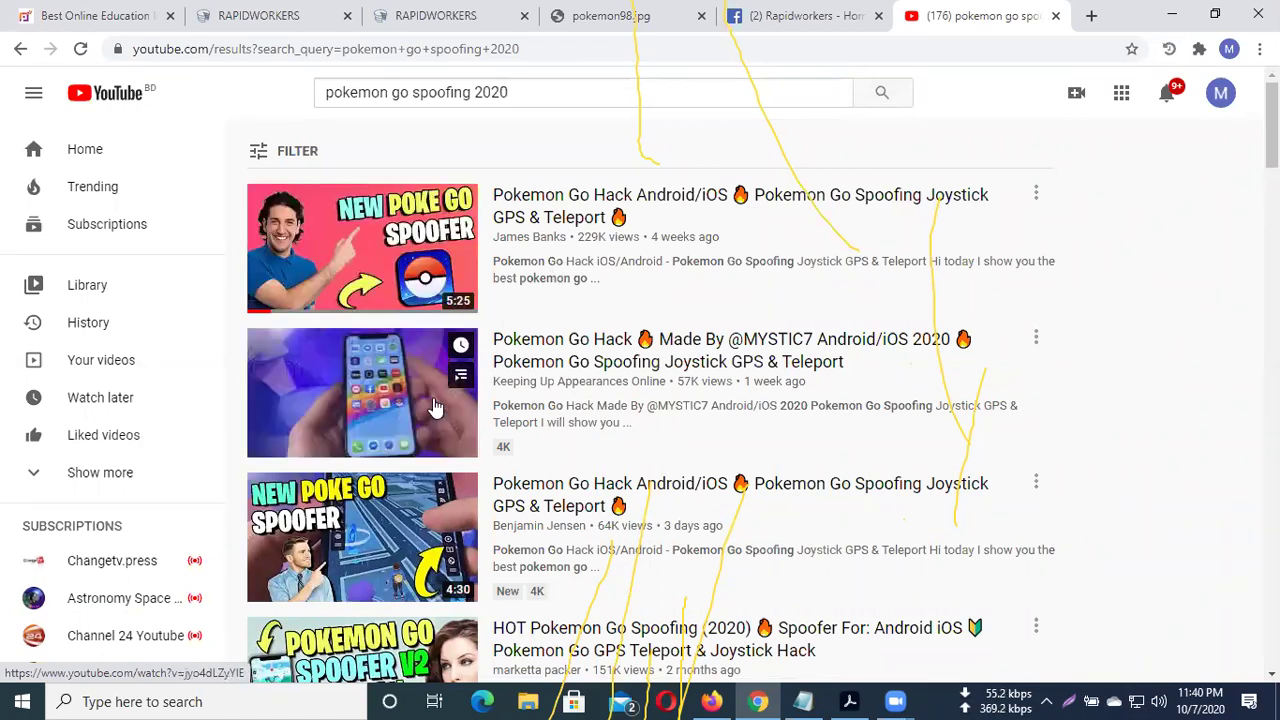
pyautogui.scroll(-1, 425, 425)
pyautogui.scroll(-5, 425, 425)
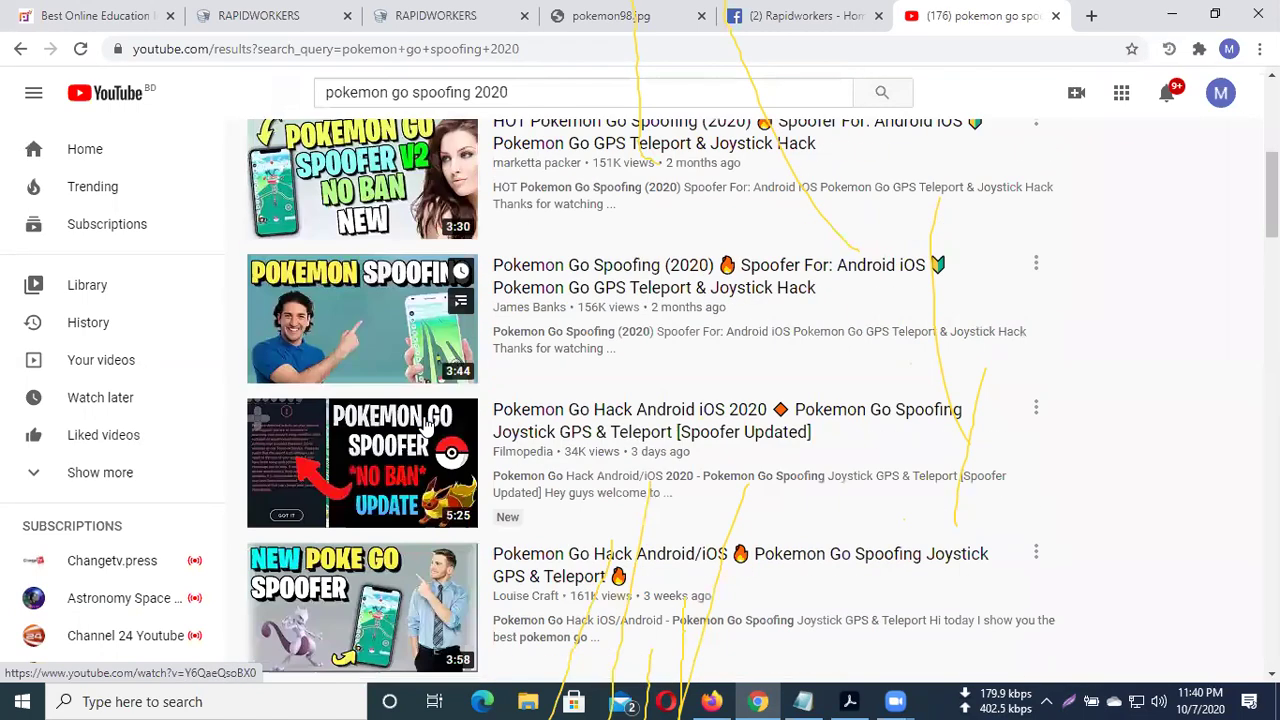
pyautogui.scroll(-1, 425, 420)
pyautogui.scroll(4, 427, 385)
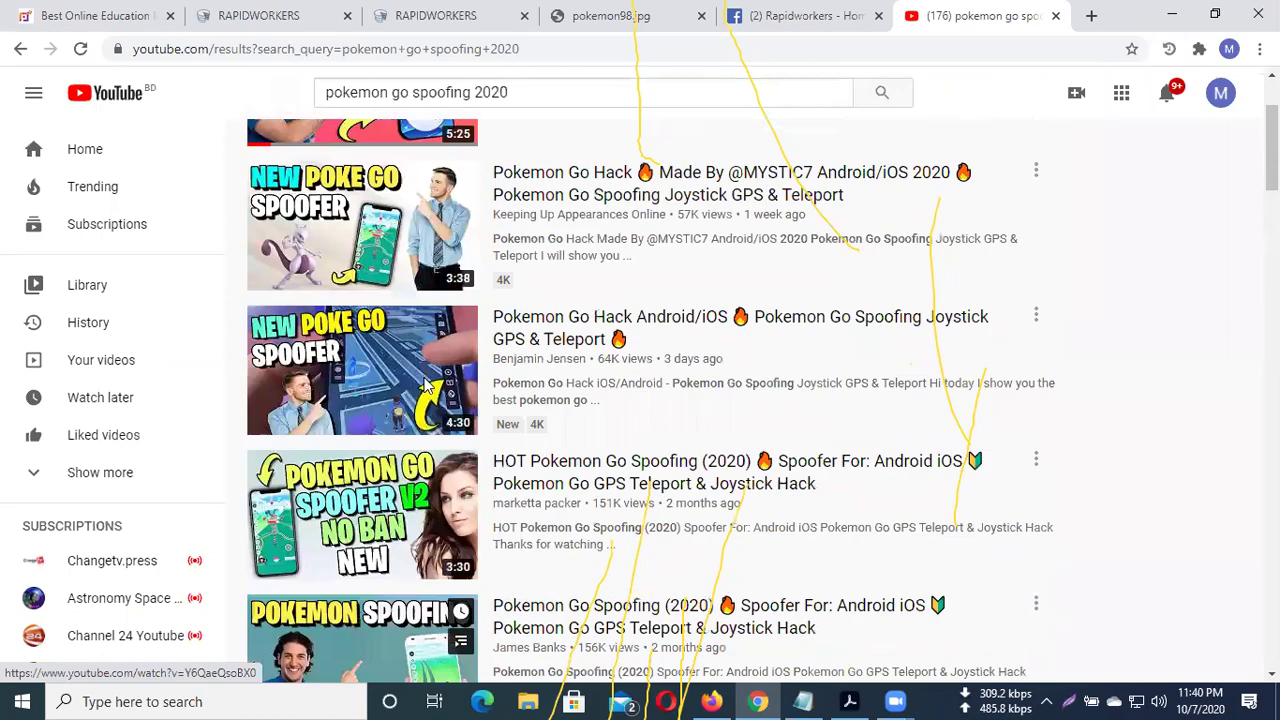
pyautogui.scroll(-2, 405, 480)
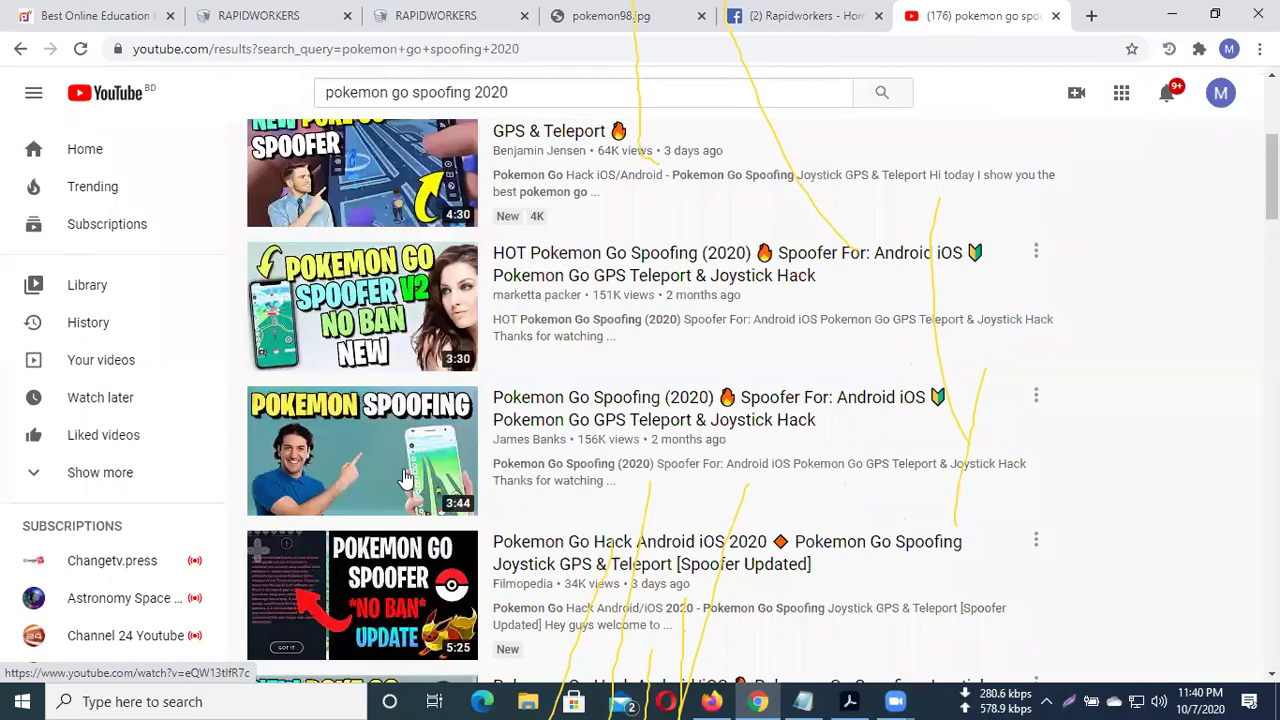
pyautogui.scroll(3, 405, 480)
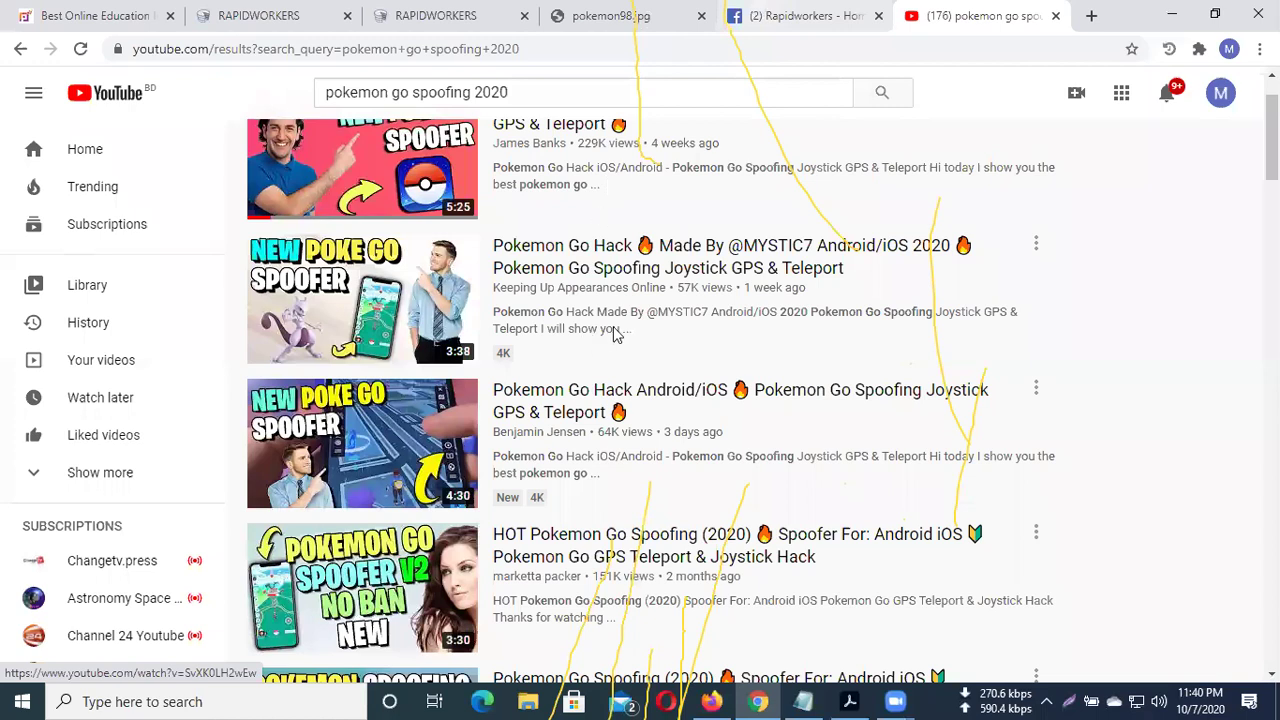
# Recheck the task's reference thumbnail and open the search result with the pointing man in a blue shirt and the "Pokemon Spoofing" thumbnail
pyautogui.hotkey('ctrl', '4')
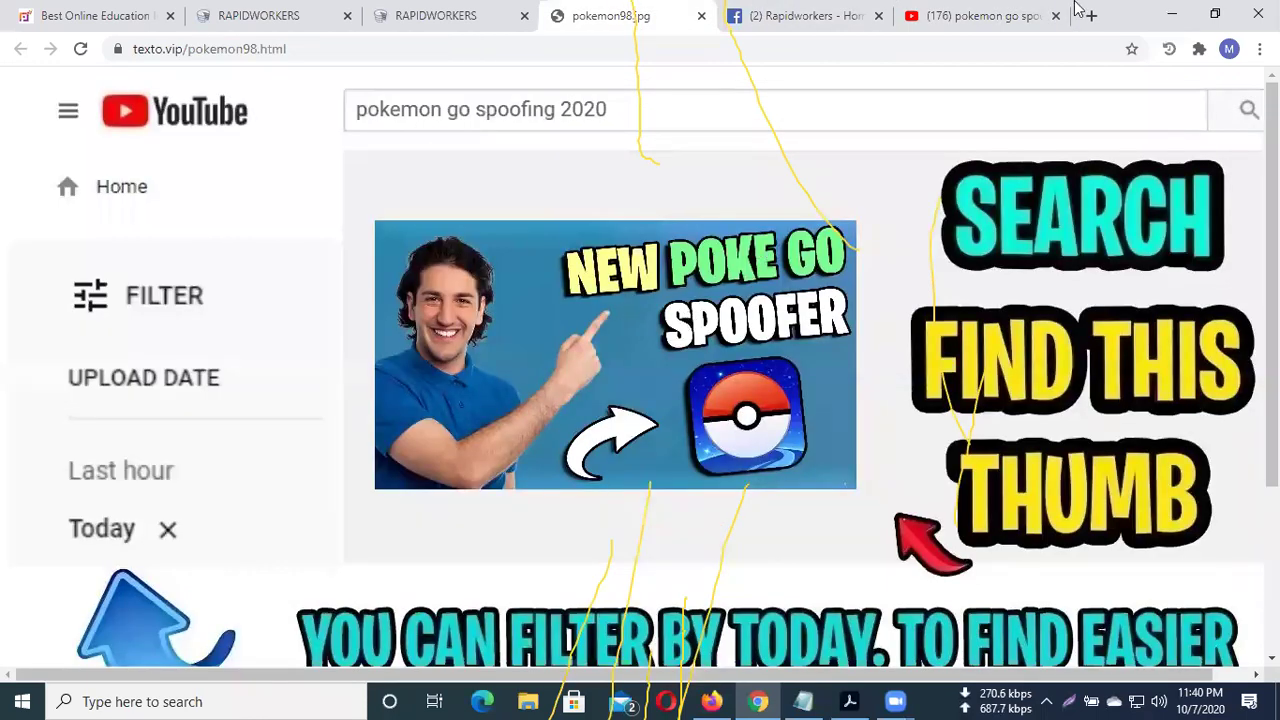
pyautogui.click(845, 15)
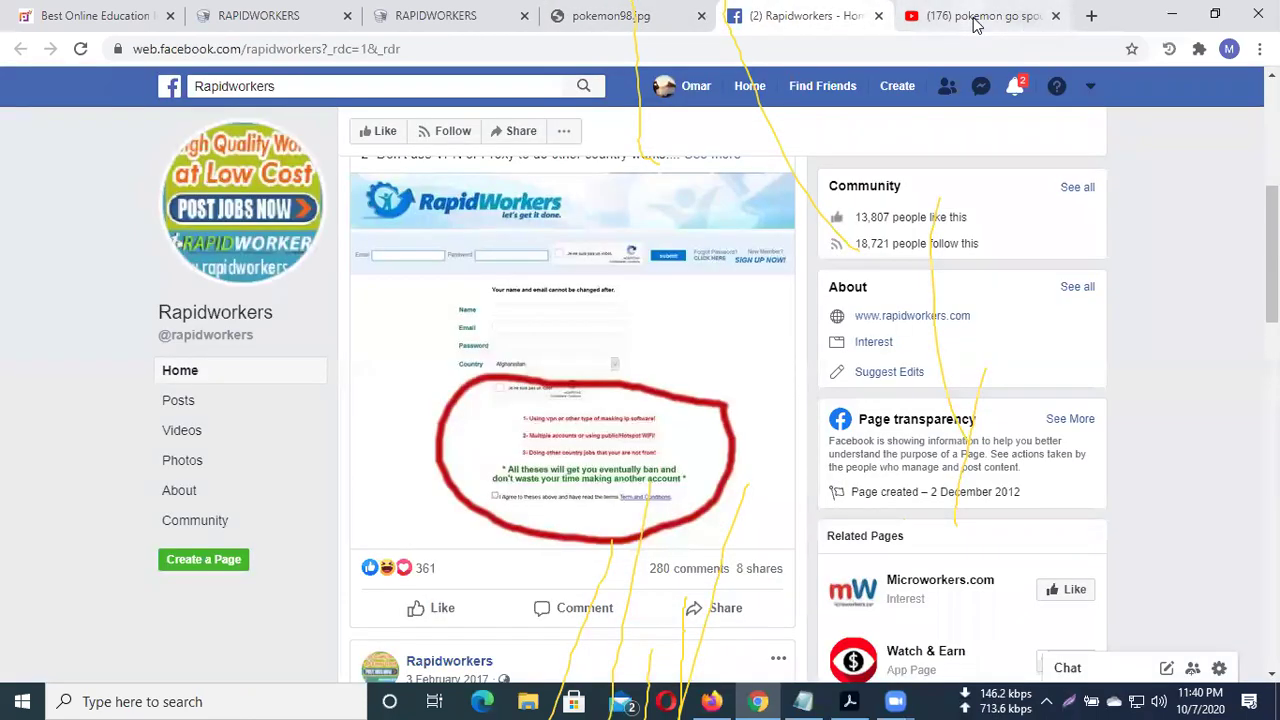
pyautogui.click(976, 25)
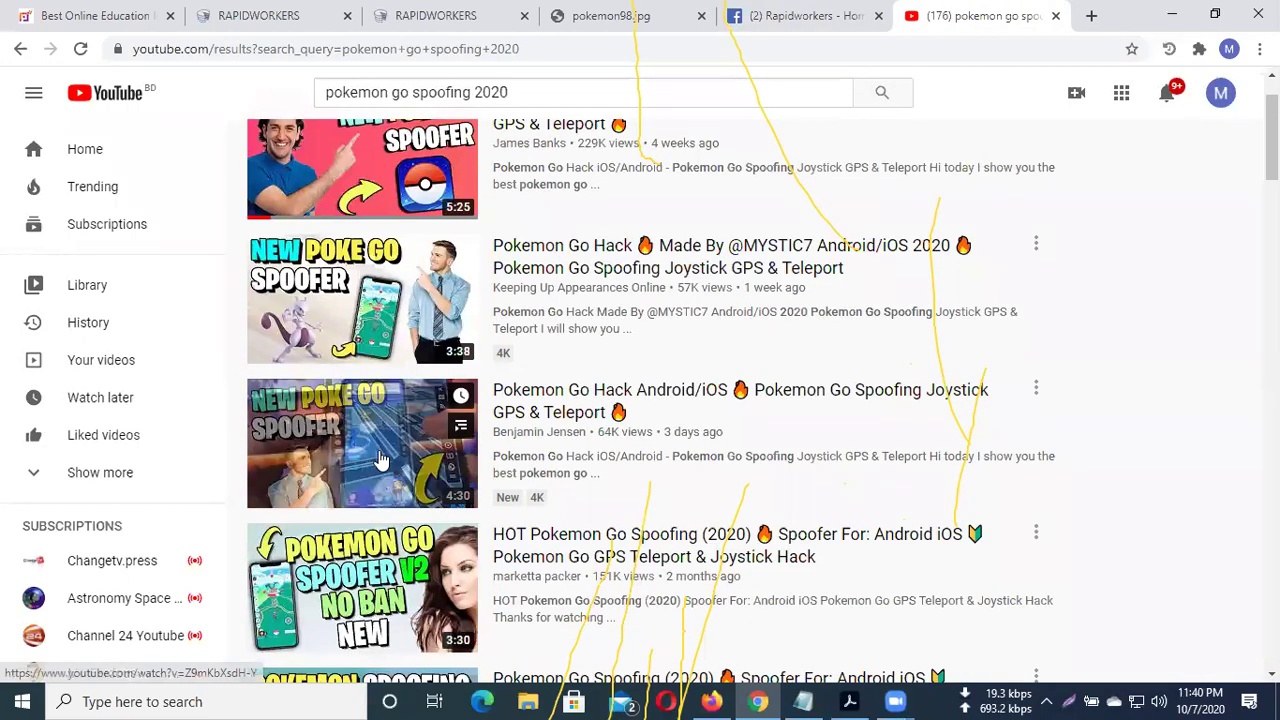
pyautogui.scroll(-2, 380, 460)
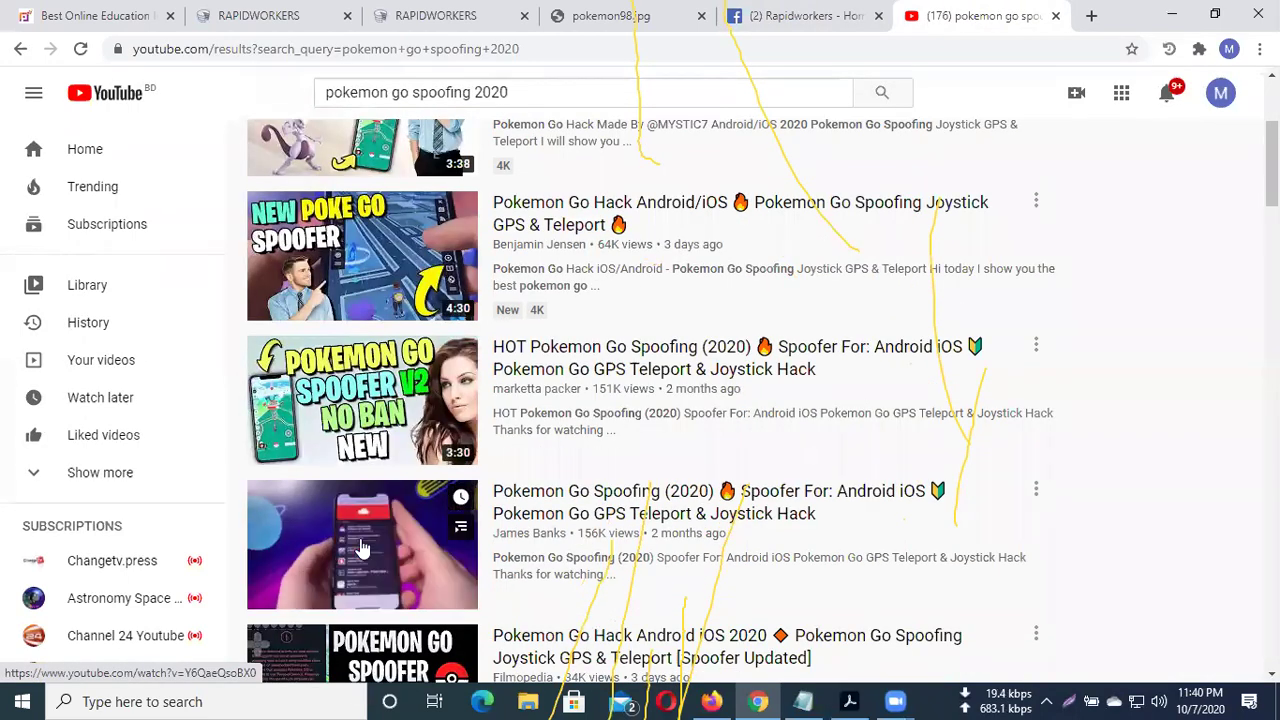
pyautogui.click(362, 547)
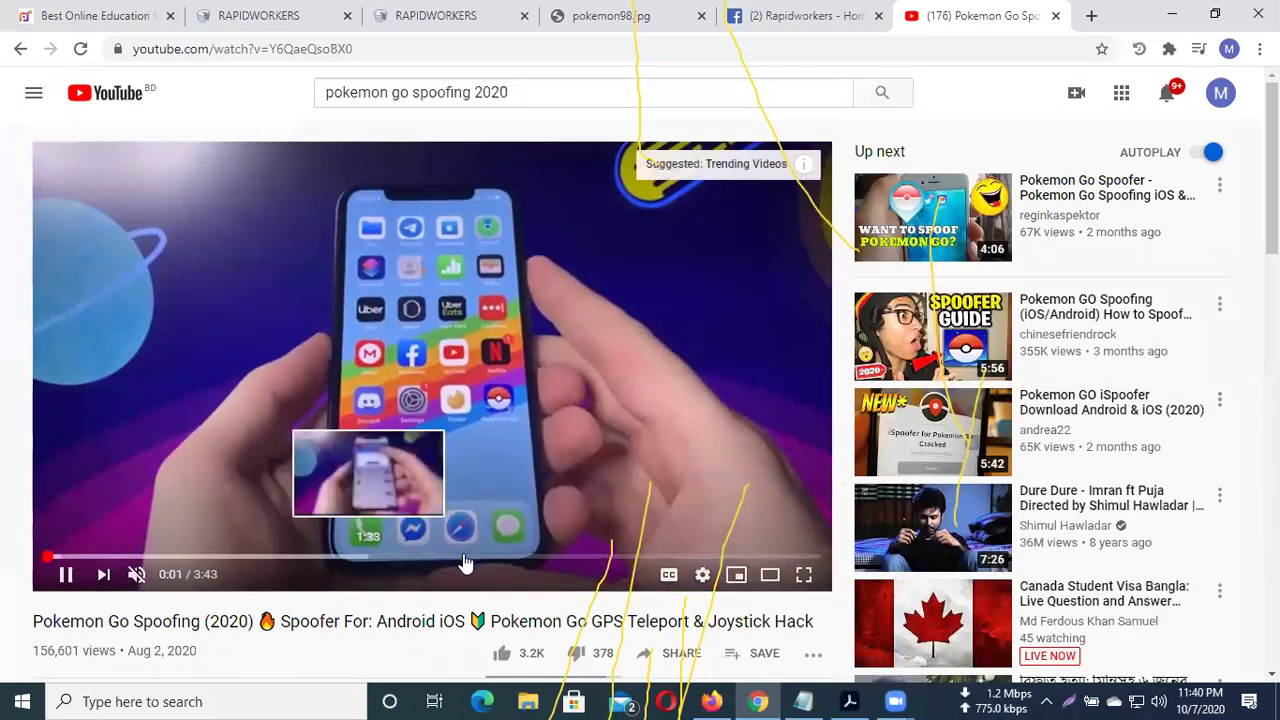
# Examine the opened video's details, then recheck the reference thumbnail and the YouTube: Share job's instructions and proof requirements
pyautogui.scroll(-2, 461, 555)
pyautogui.scroll(-2, 461, 551)
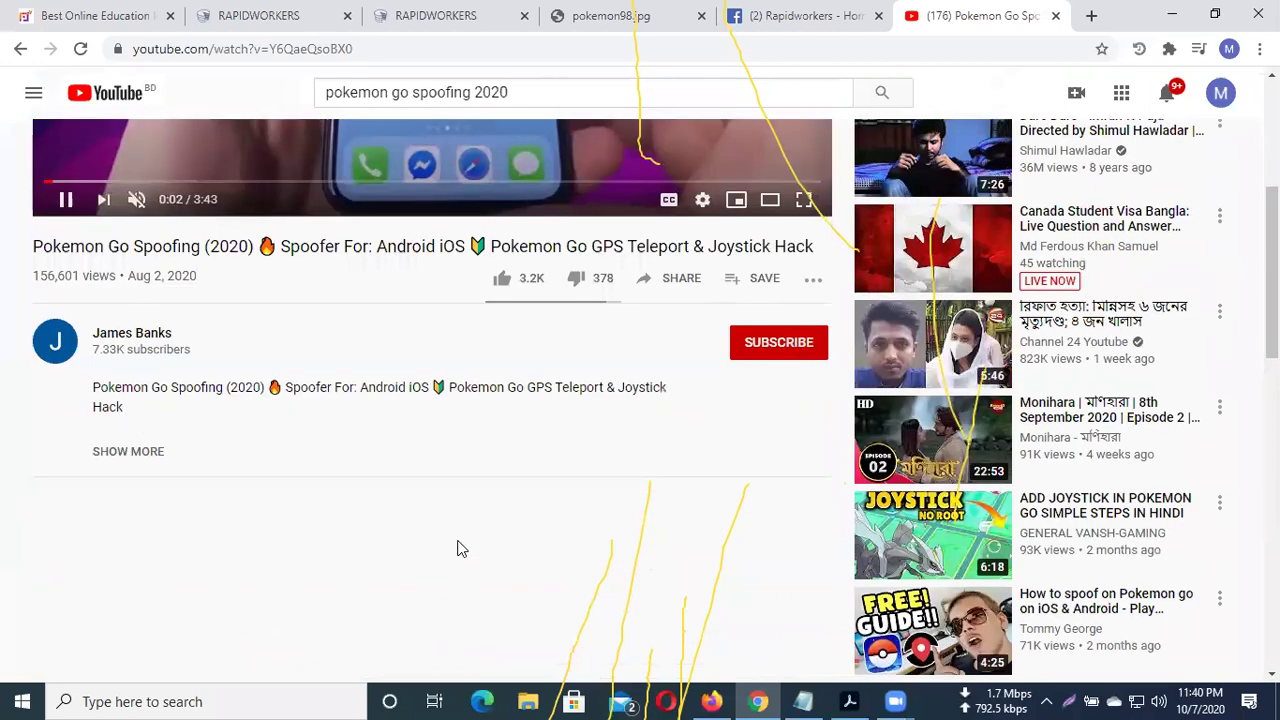
pyautogui.scroll(-2, 461, 548)
pyautogui.scroll(4, 420, 526)
pyautogui.scroll(-1, 443, 501)
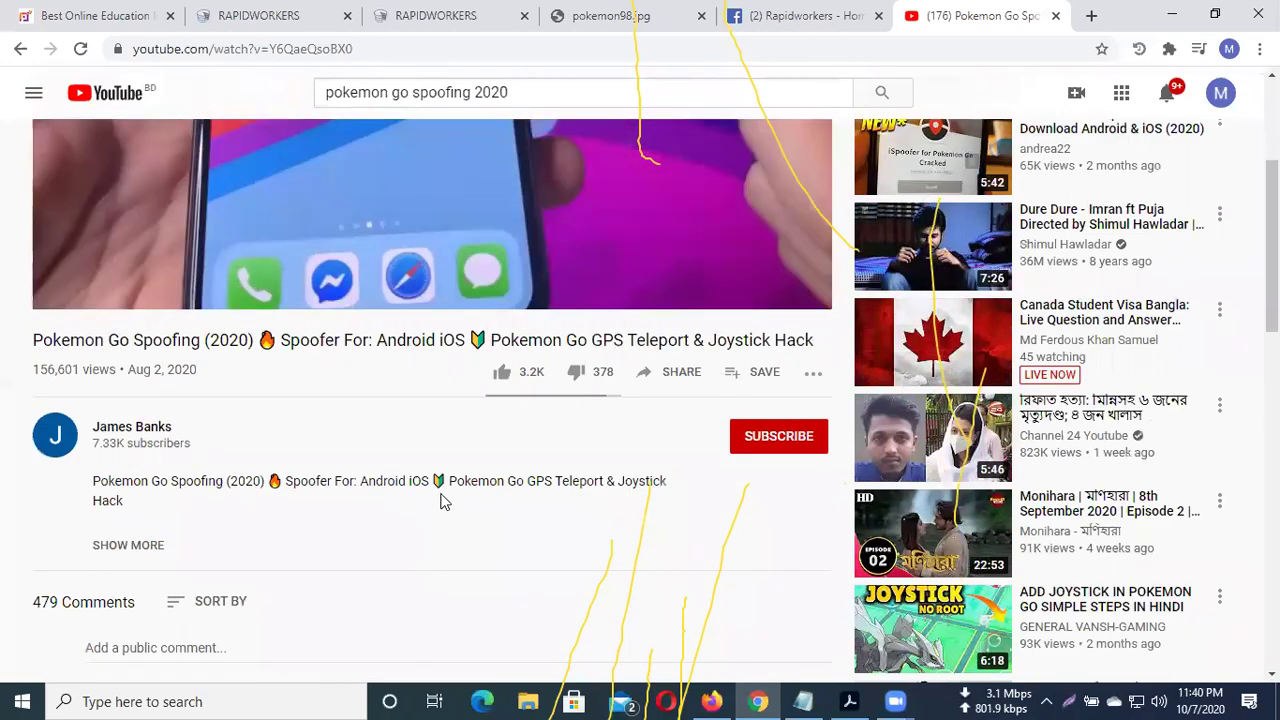
pyautogui.click(617, 17)
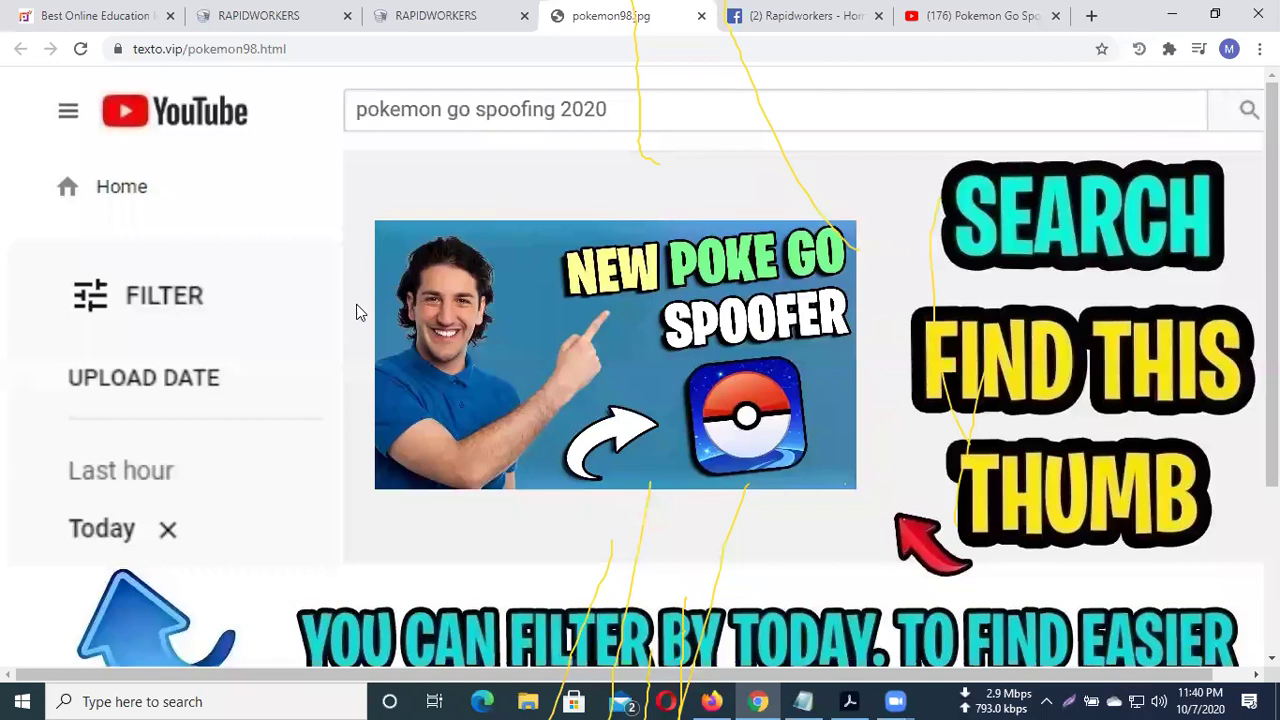
pyautogui.hotkey('ctrl', 'shift', 'Tab')
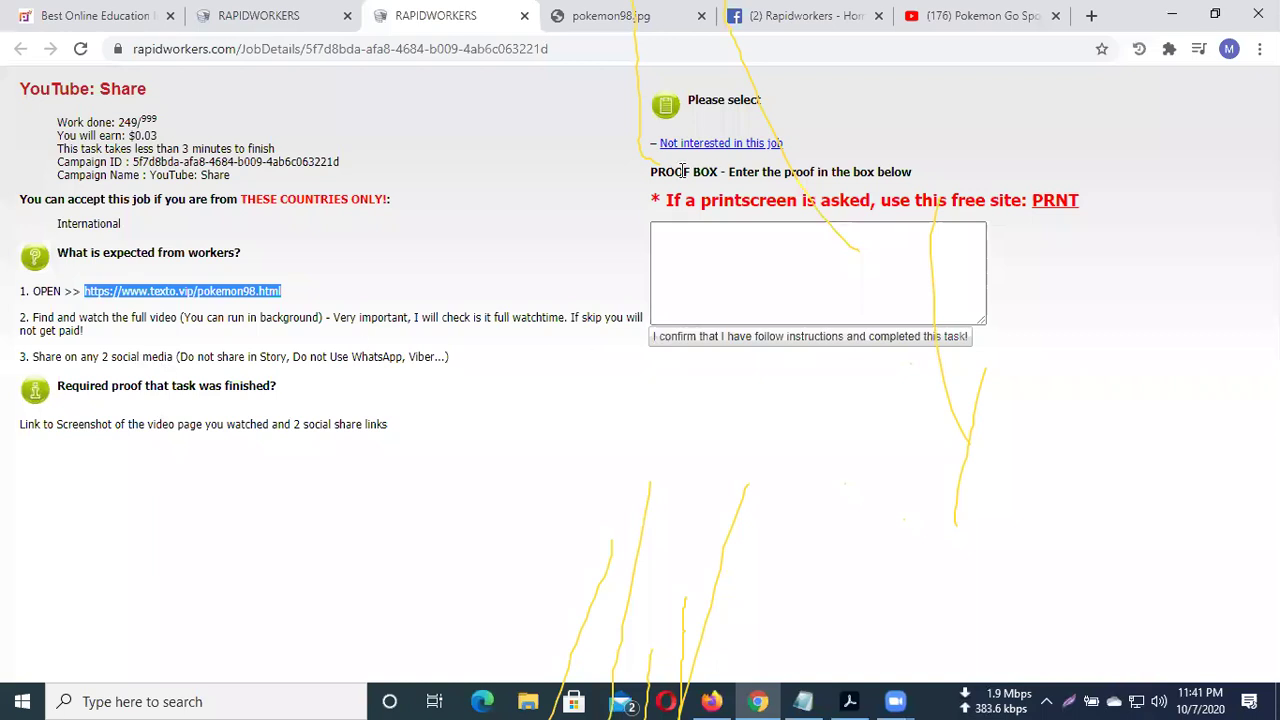
# Look over the start of the Rapidworkers Facebook page and close it
pyautogui.click(811, 14)
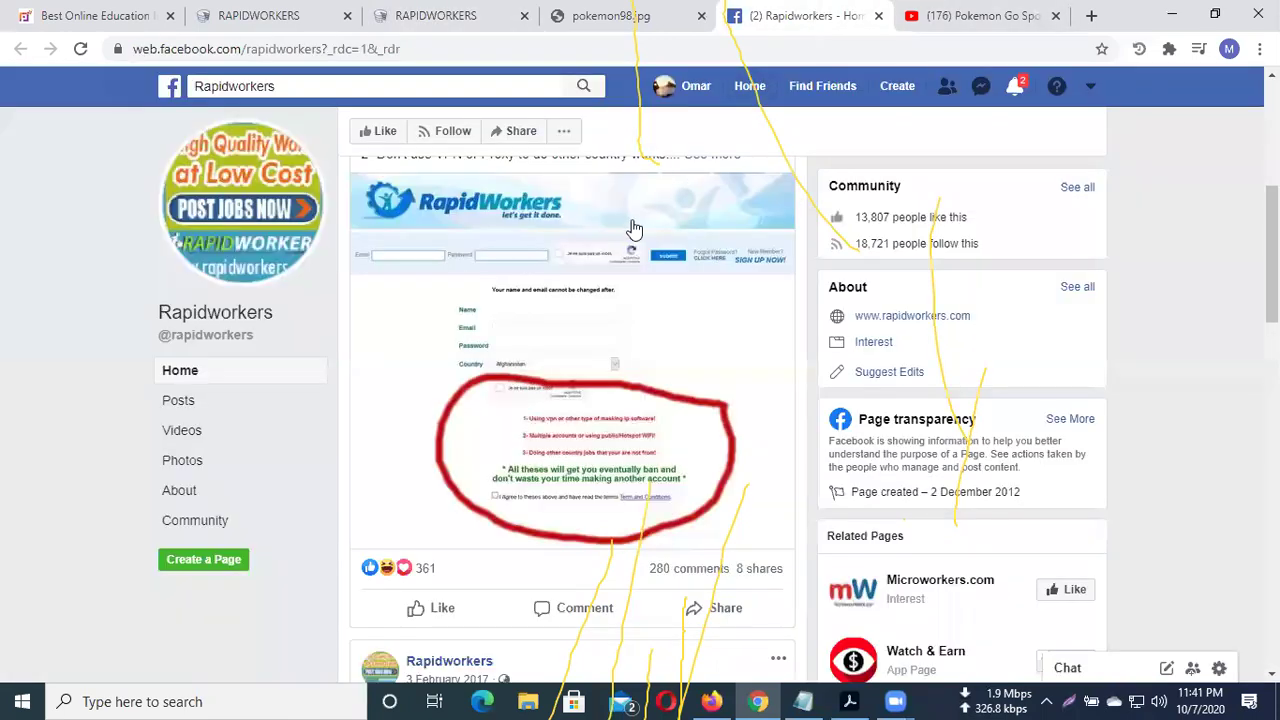
pyautogui.scroll(4, 633, 229)
pyautogui.scroll(2, 718, 176)
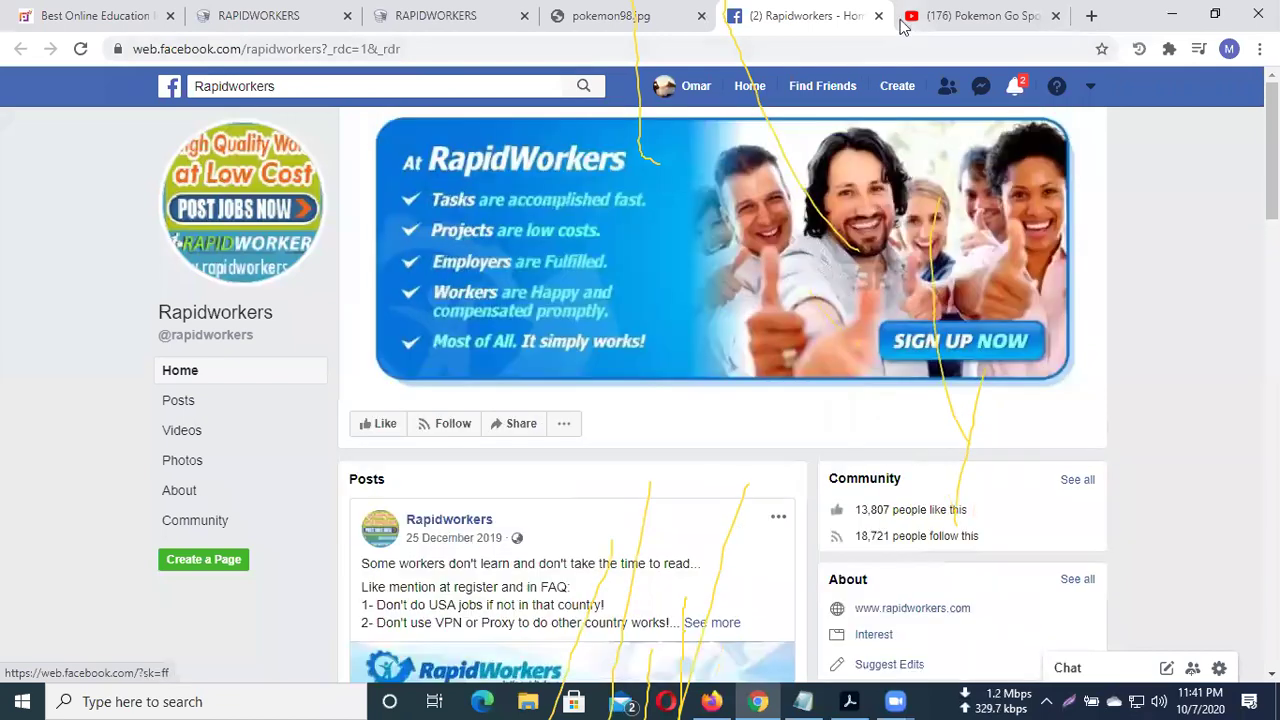
pyautogui.click(878, 16)
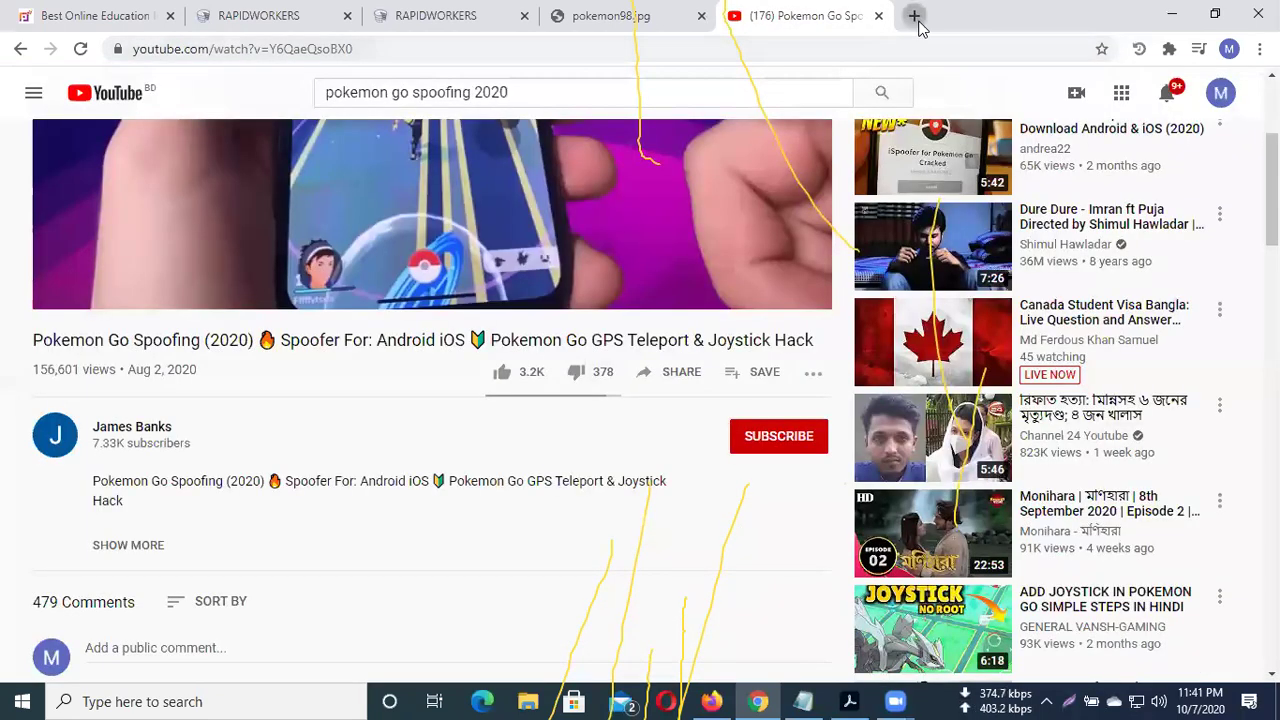
# Open Twitter and Facebook from the saved bookmarks, each in its own new browser tab
pyautogui.click(914, 16)
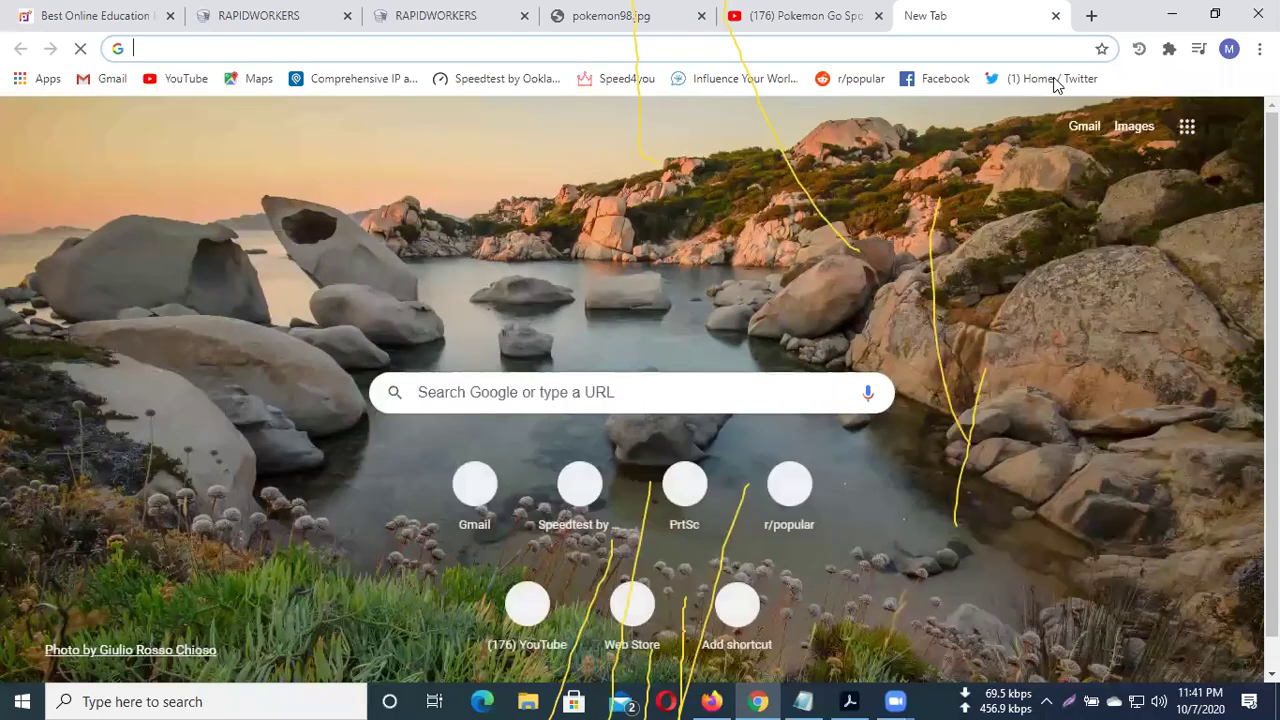
pyautogui.click(1053, 80)
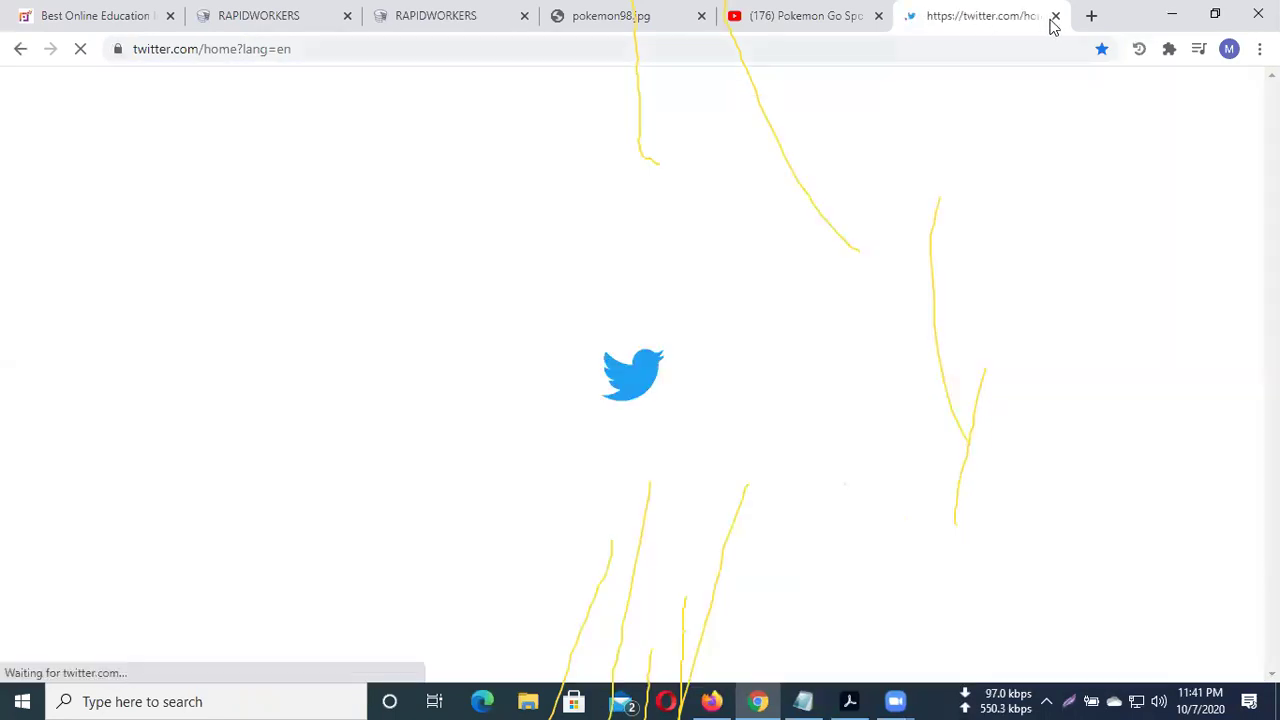
pyautogui.click(1089, 15)
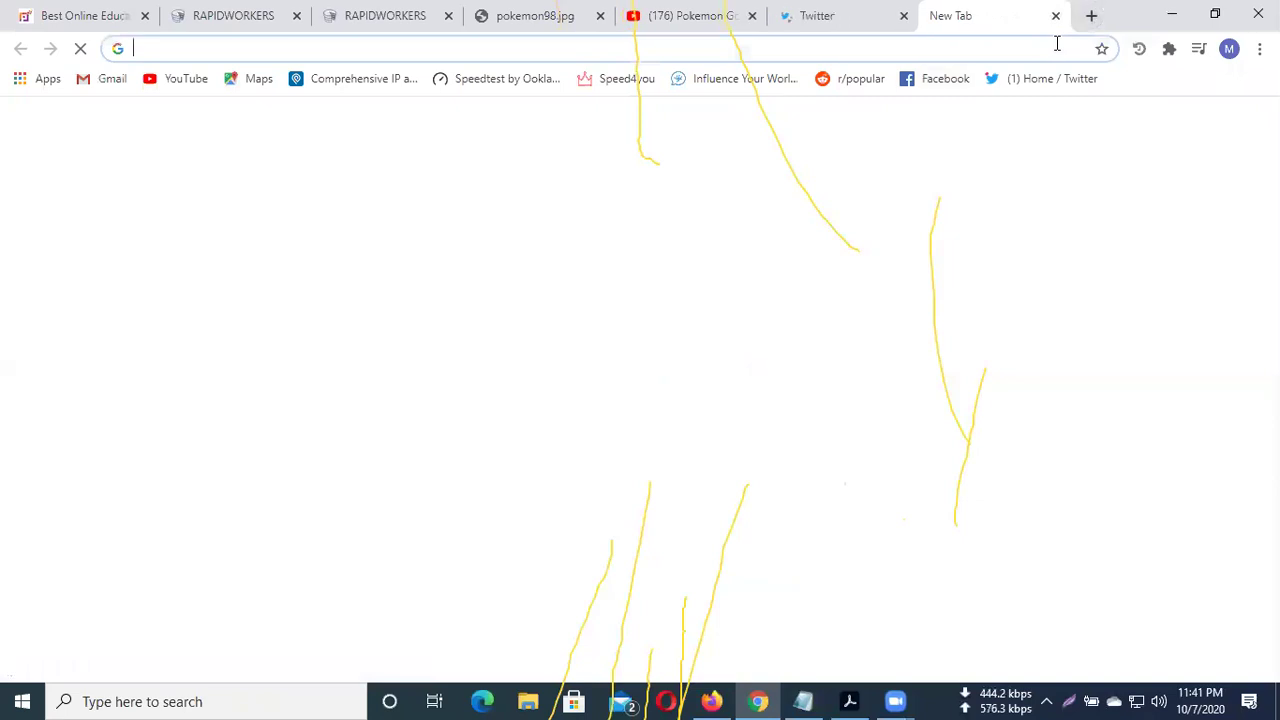
pyautogui.click(940, 78)
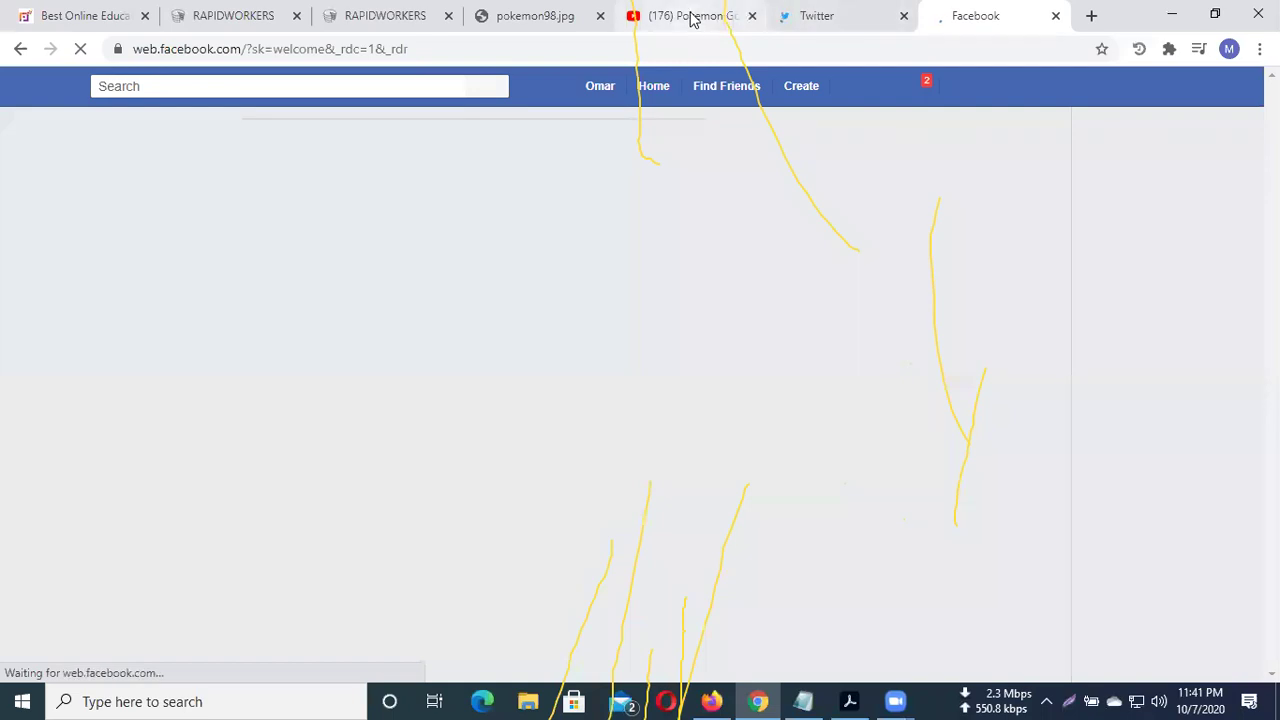
# Copy the full web address of the "Pokemon Go Spoofing (2020)" video and show its social sharing options
pyautogui.click(690, 16)
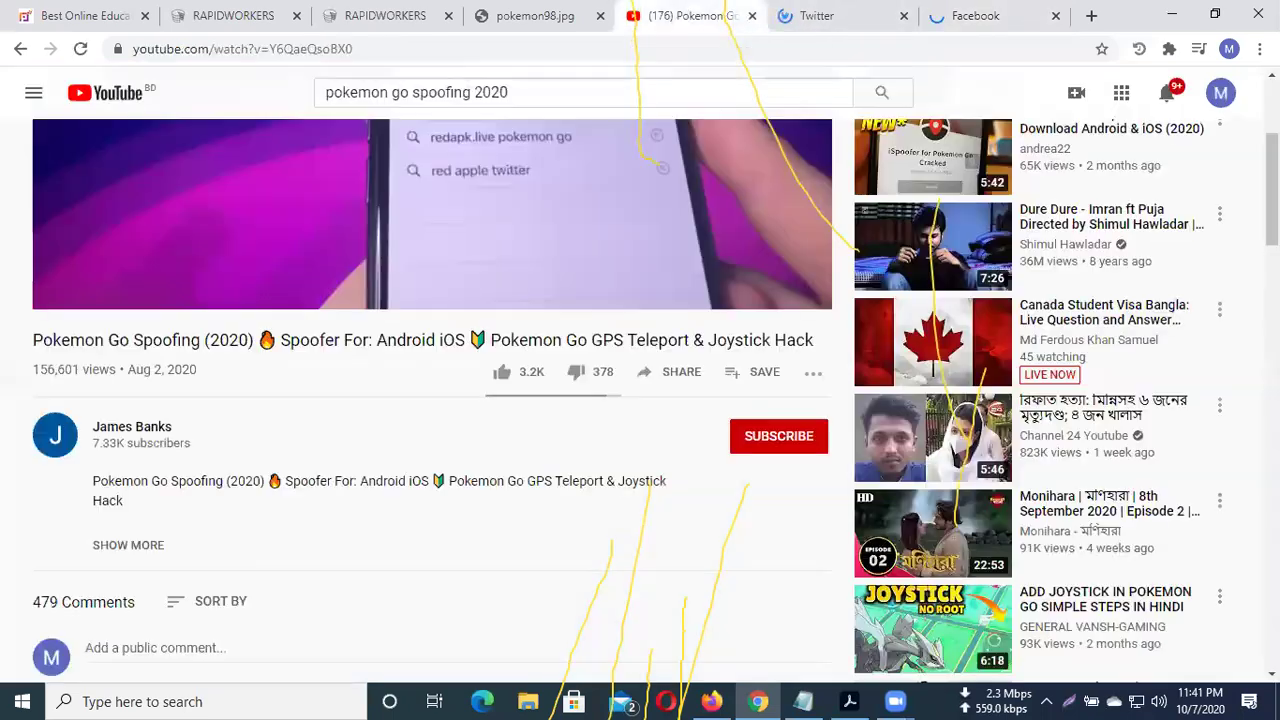
pyautogui.scroll(3, 247, 168)
pyautogui.click(278, 48)
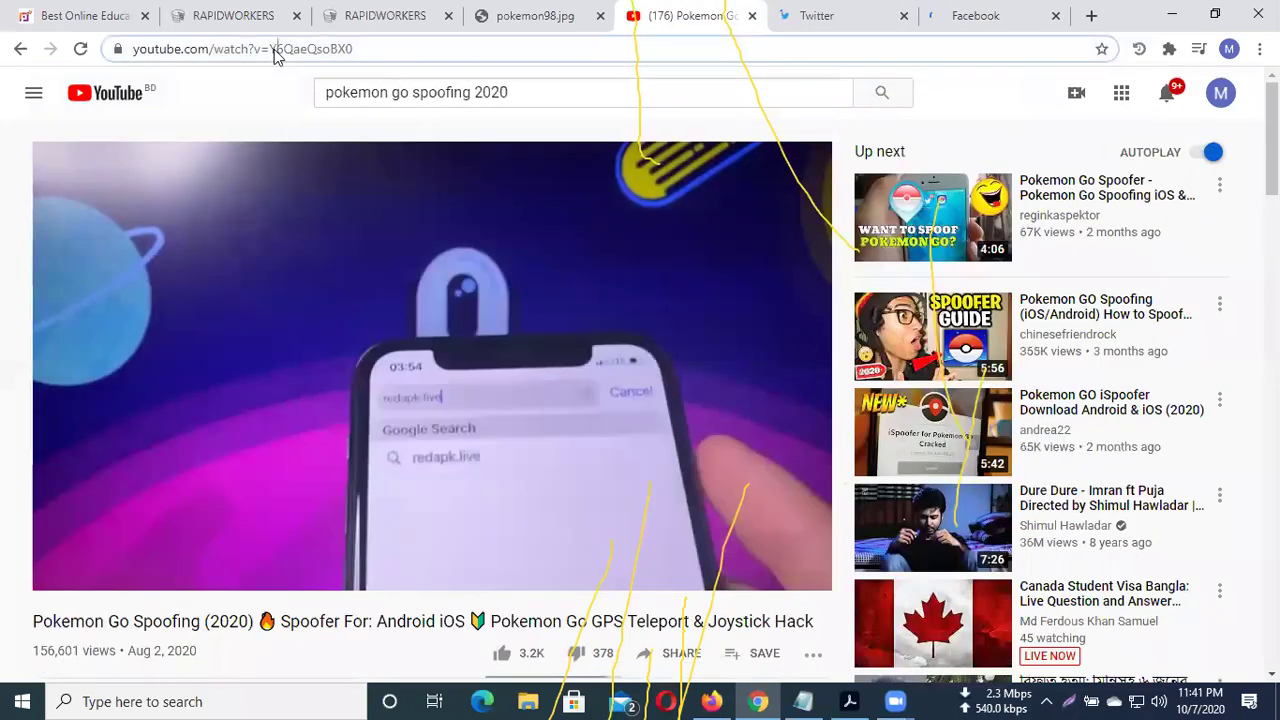
pyautogui.moveTo(426, 49); pyautogui.dragTo(344, 49)
pyautogui.moveTo(450, 50); pyautogui.dragTo(368, 48)
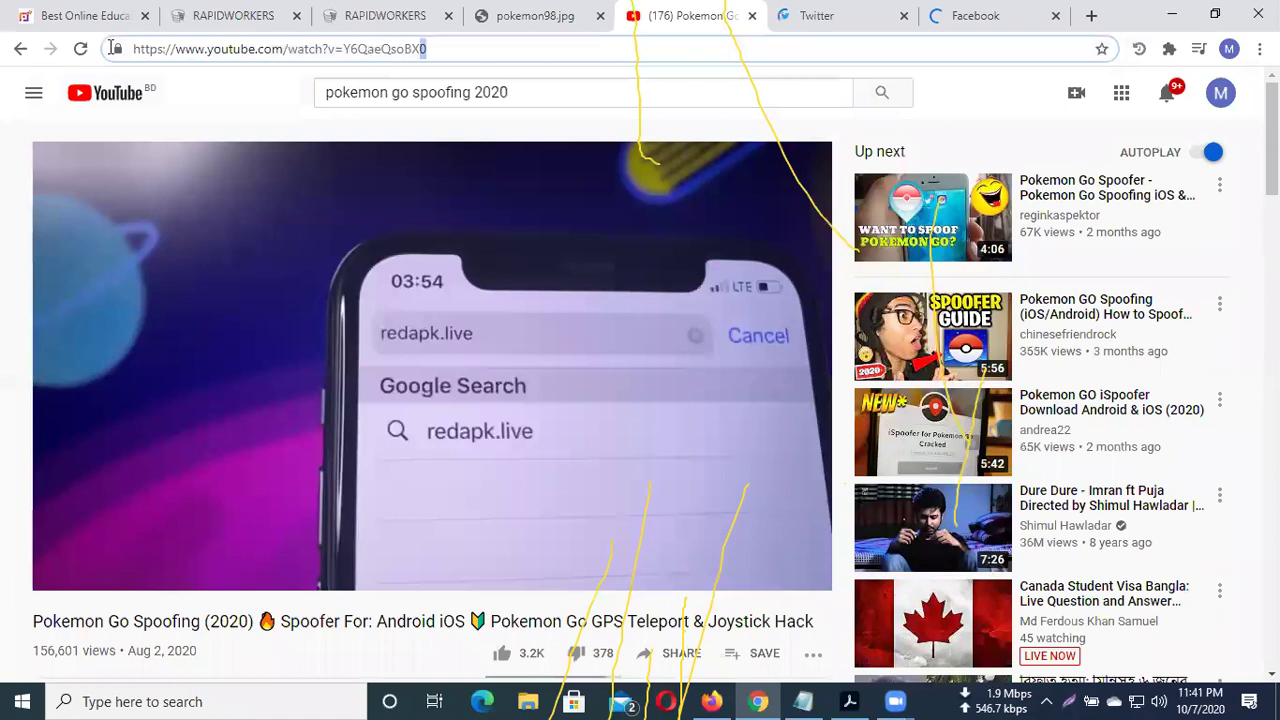
pyautogui.moveTo(113, 49); pyautogui.dragTo(113, 49)
pyautogui.rightClick(203, 50)
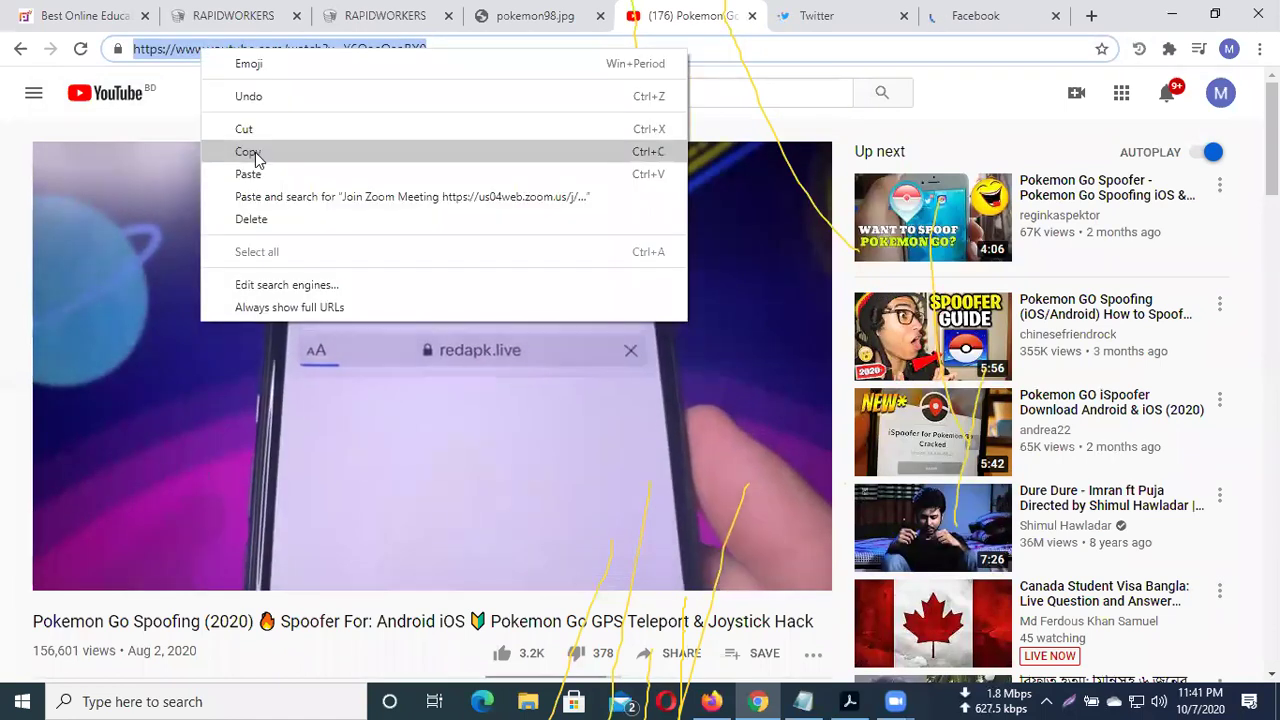
pyautogui.click(250, 152)
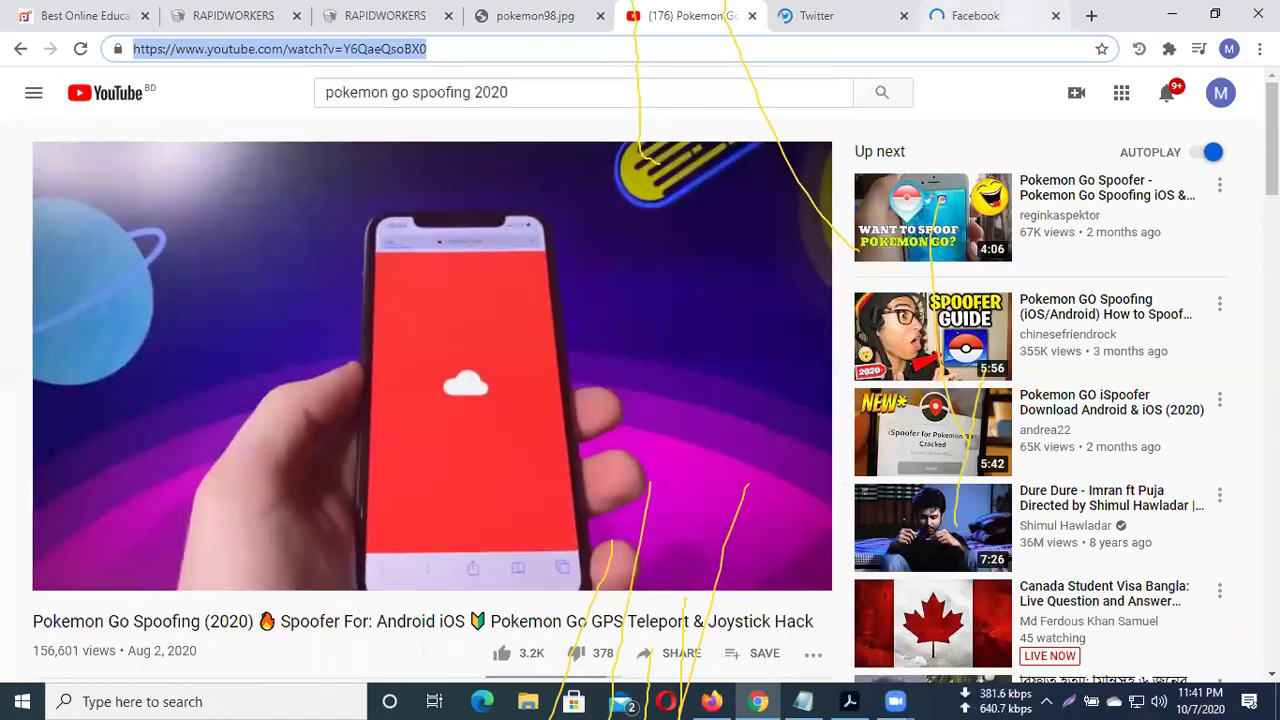
pyautogui.scroll(-2, 632, 424)
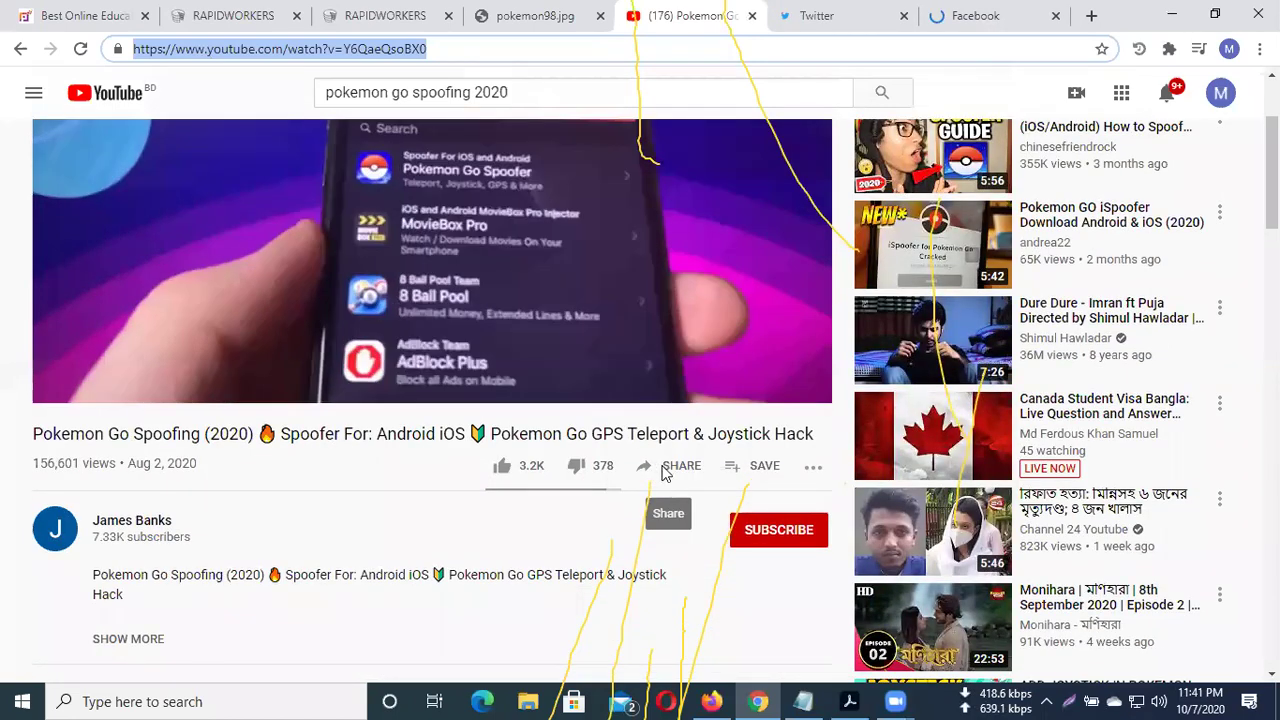
pyautogui.click(675, 473)
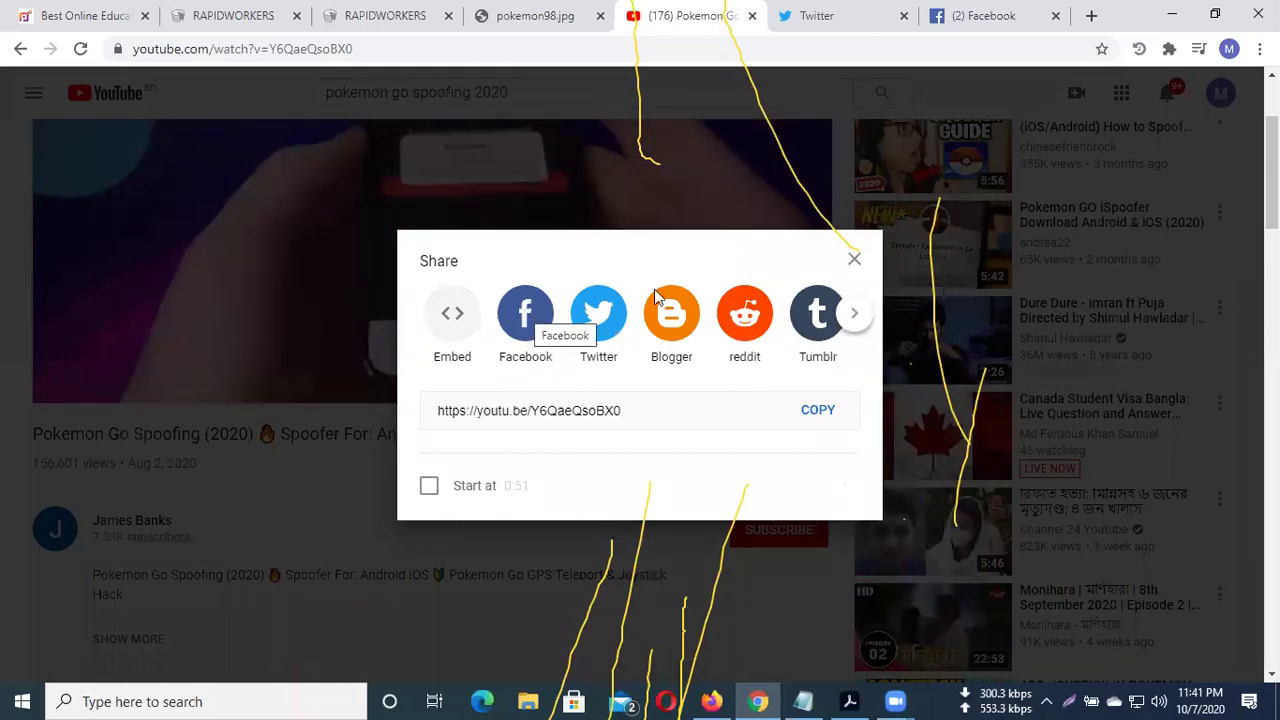
# Switch to Facebook, publish the copied YouTube link as a post on the own profile, and review the post
pyautogui.click(985, 15)
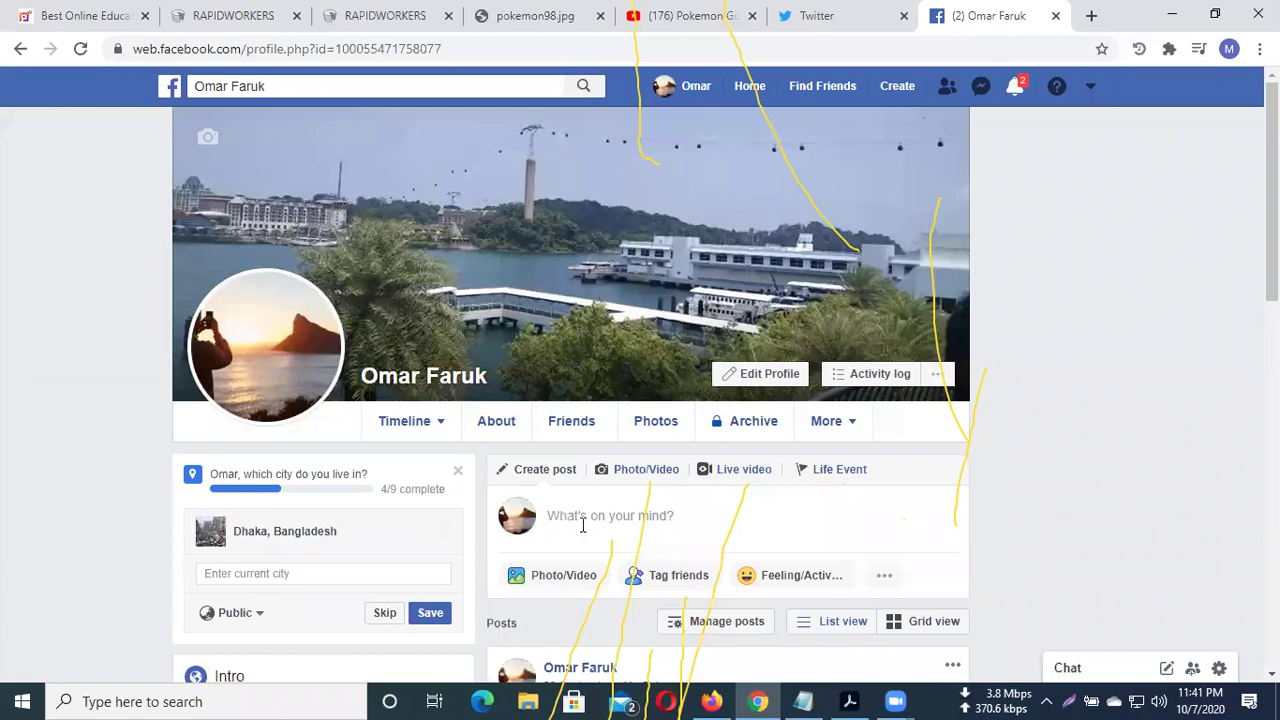
pyautogui.click(586, 520)
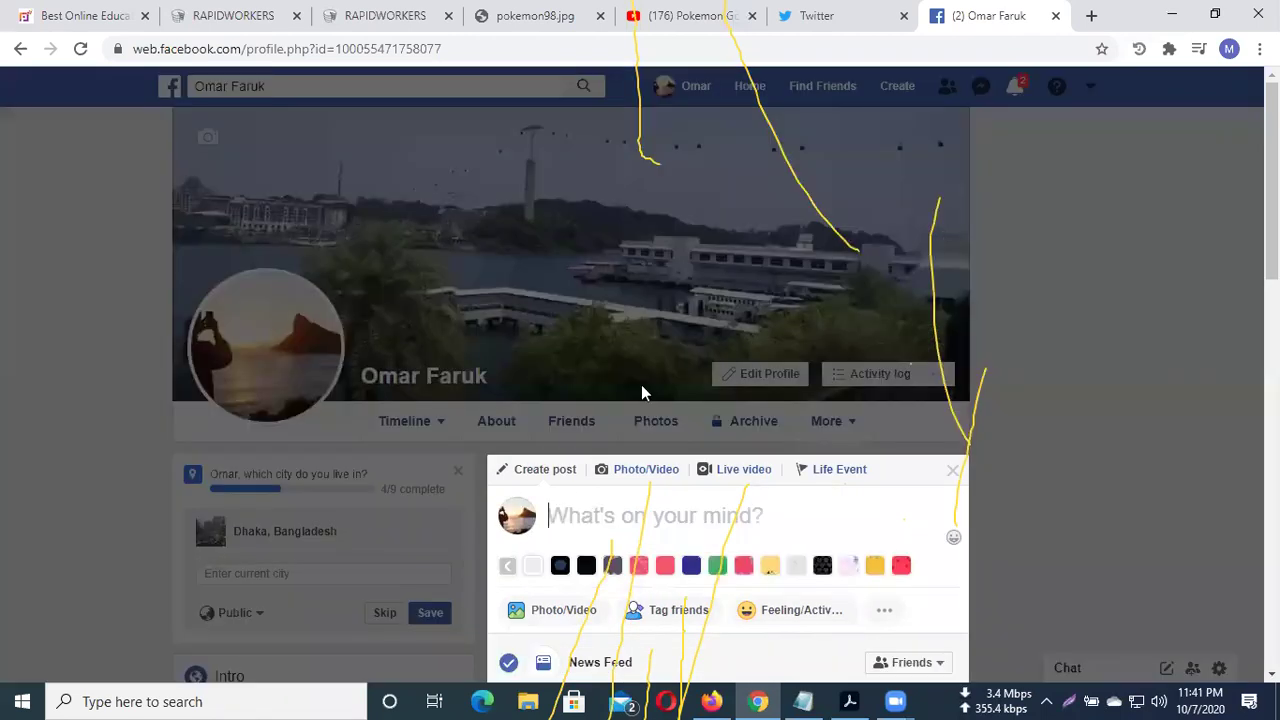
pyautogui.rightClick(588, 516)
pyautogui.click(634, 341)
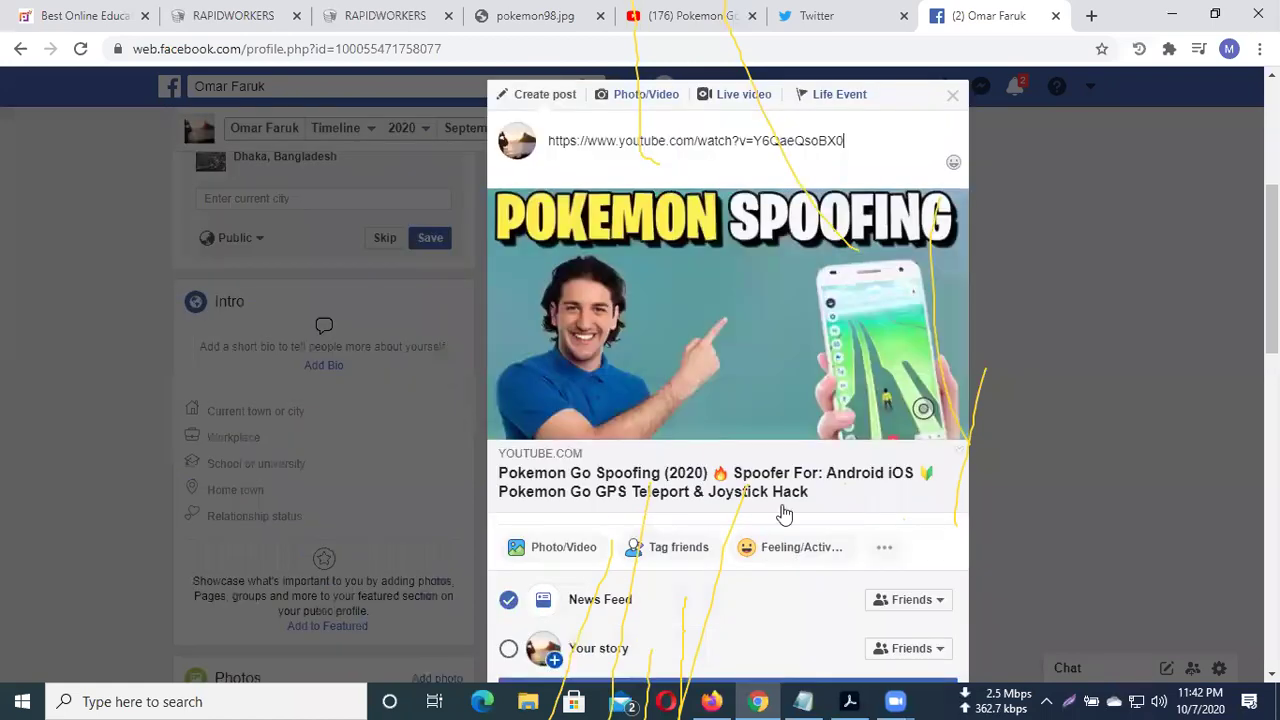
pyautogui.scroll(-3, 780, 514)
pyautogui.click(783, 508)
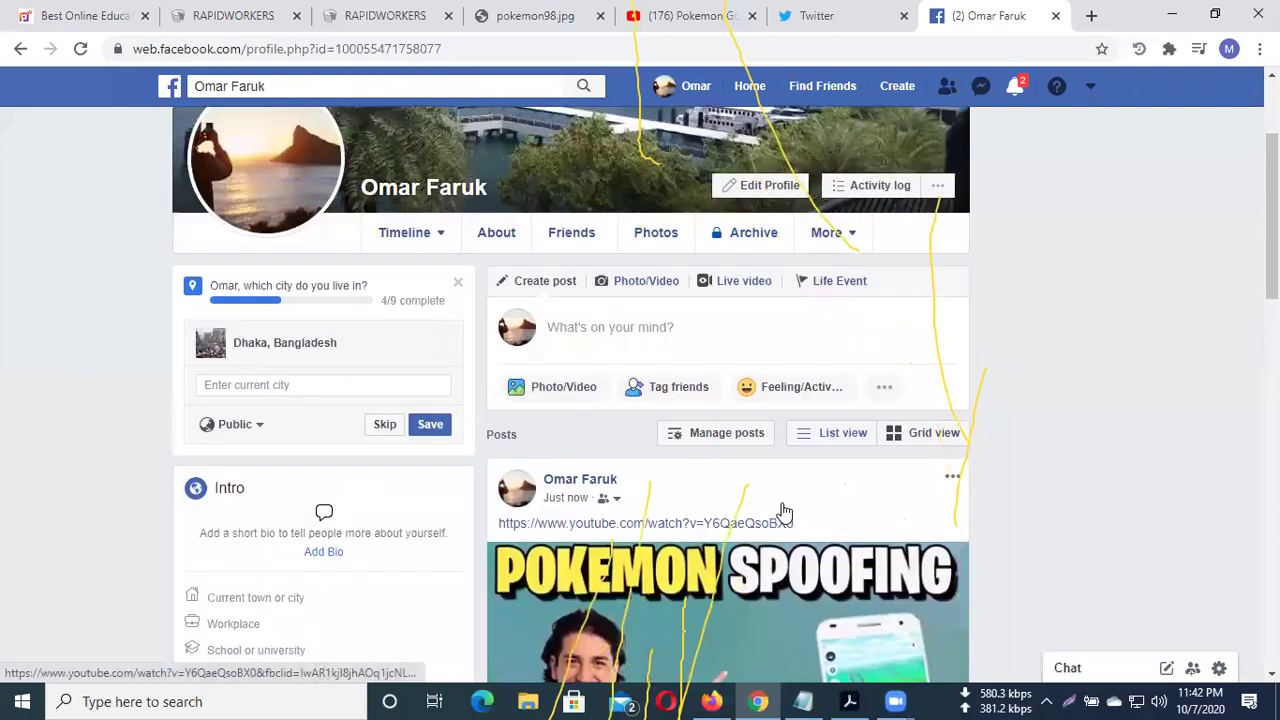
pyautogui.scroll(-1, 782, 508)
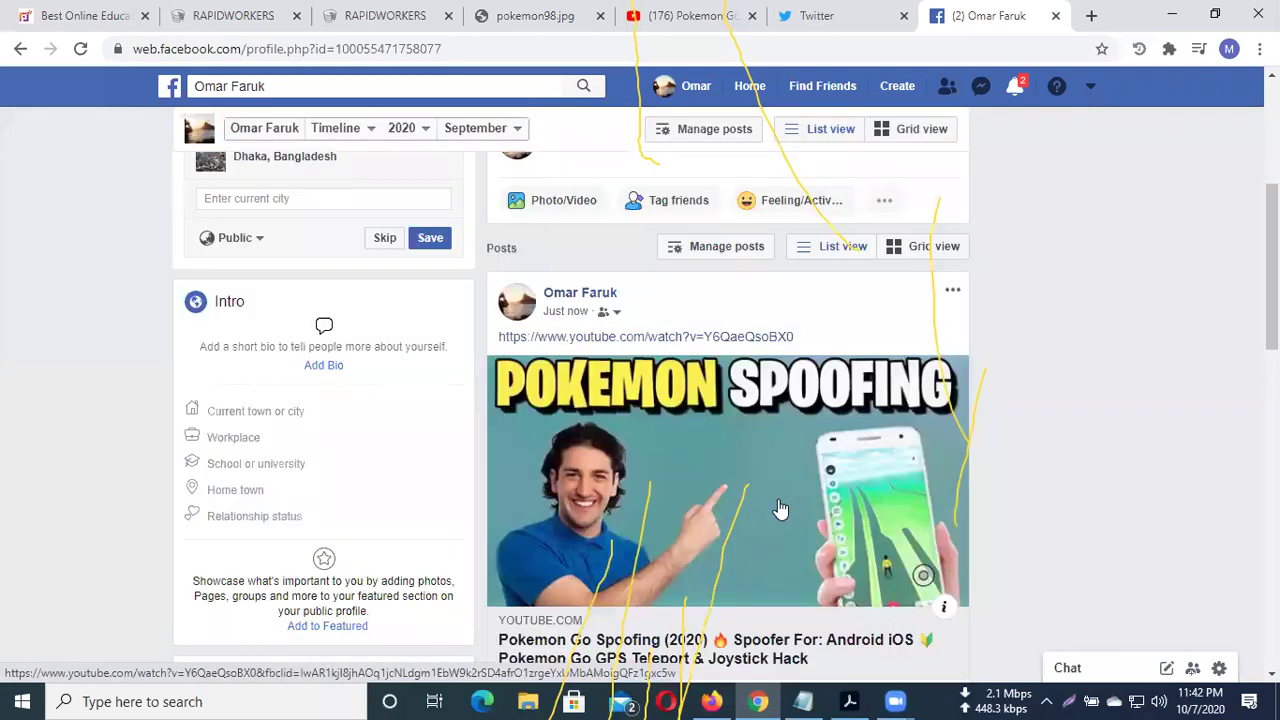
pyautogui.scroll(-1, 780, 510)
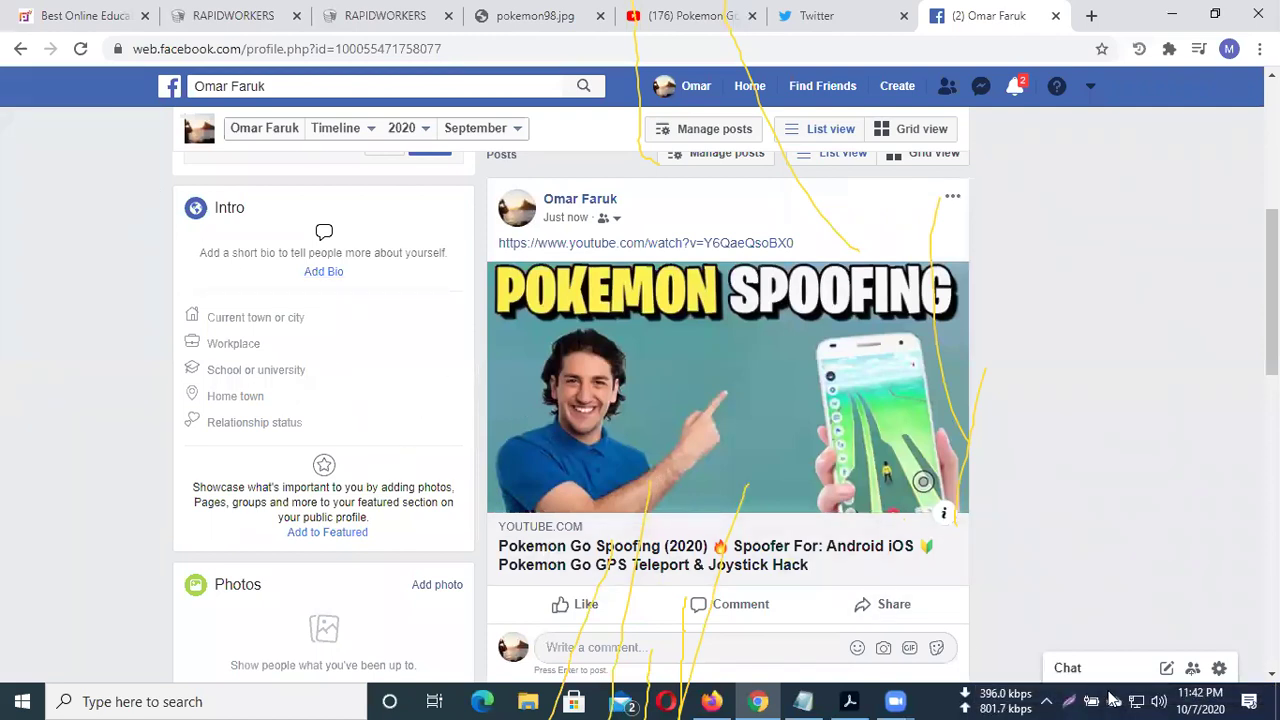
# Show the desktop, open the keyboard picture and close the unresponsive Firefox process to allow a new window
pyautogui.press('super+d')
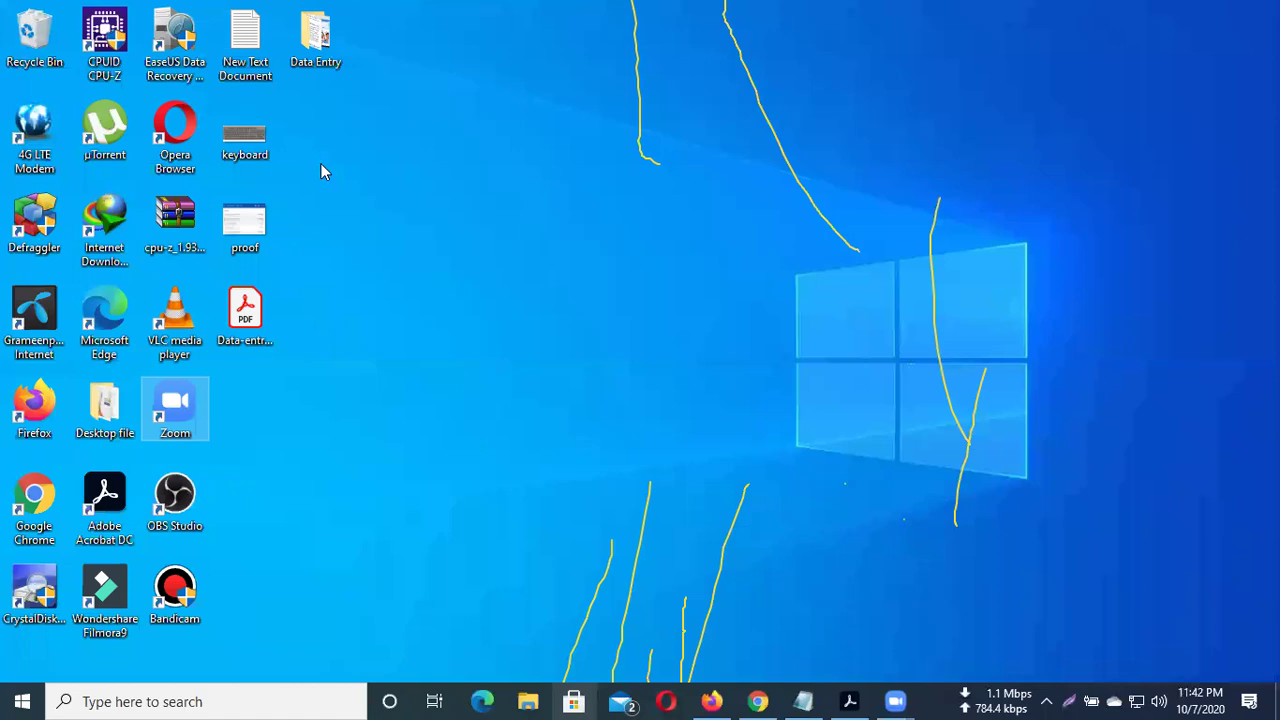
pyautogui.press('k')
pyautogui.press('Return')
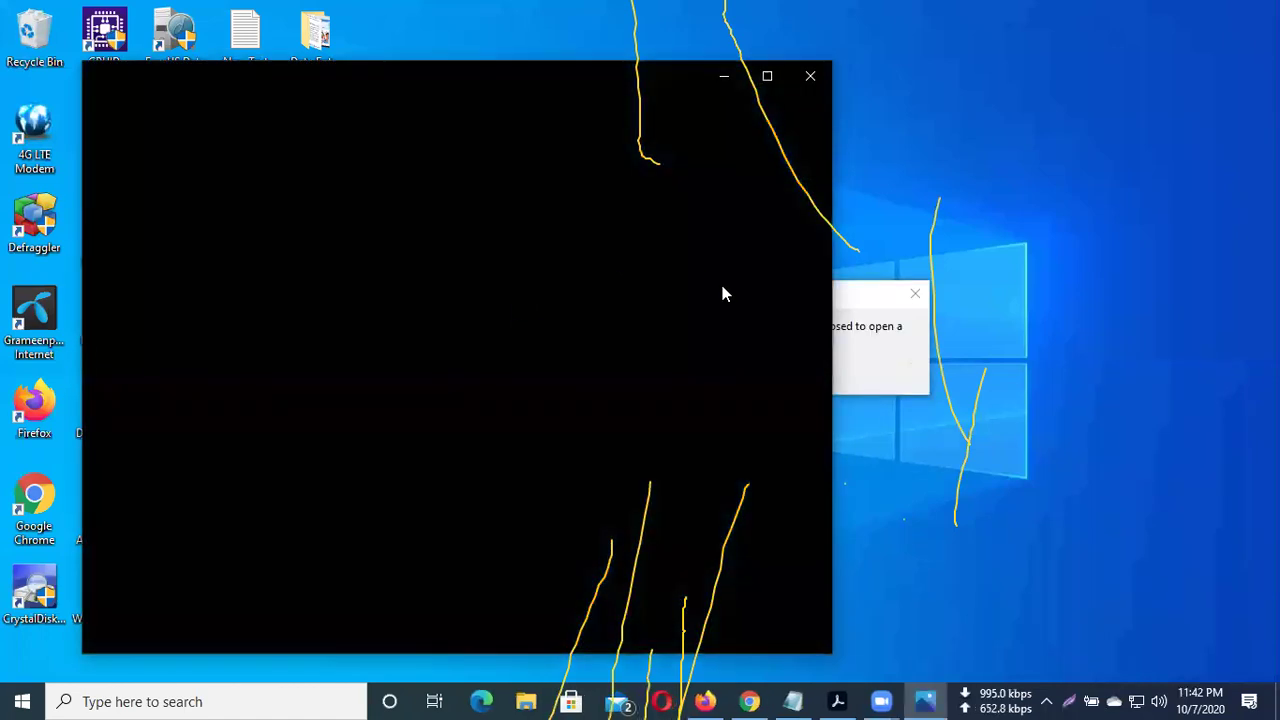
pyautogui.click(857, 300)
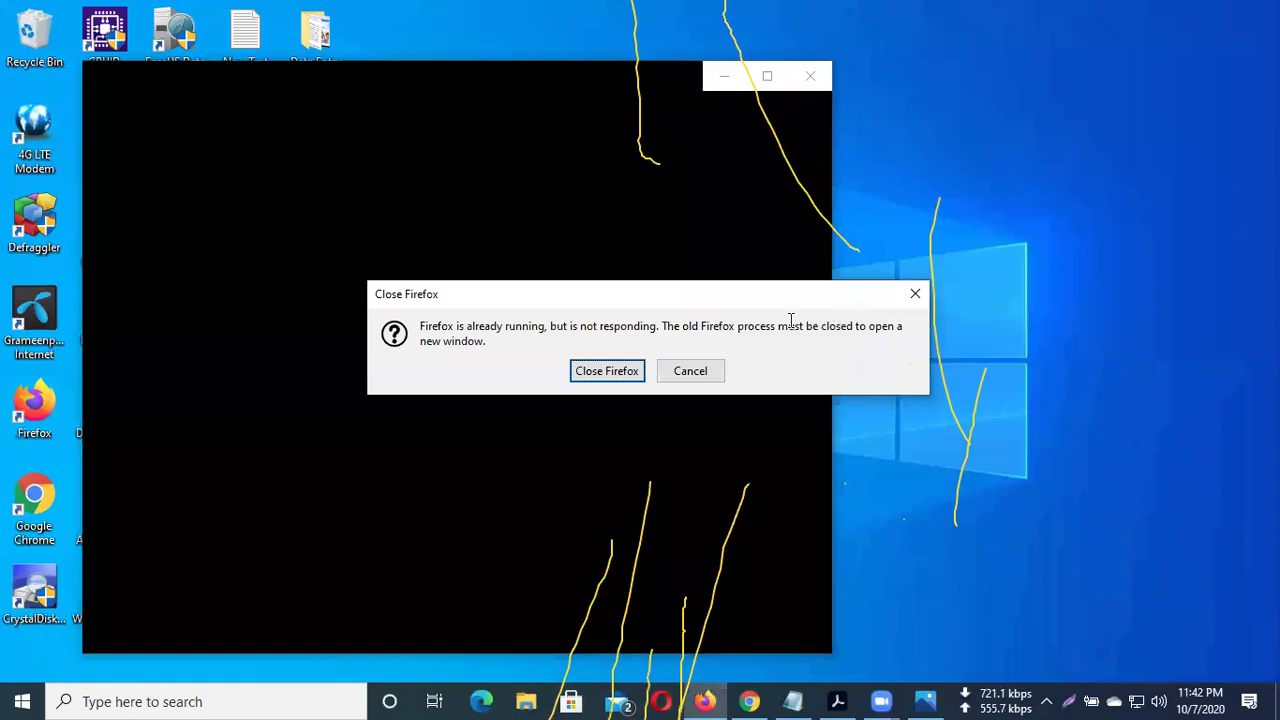
pyautogui.click(636, 375)
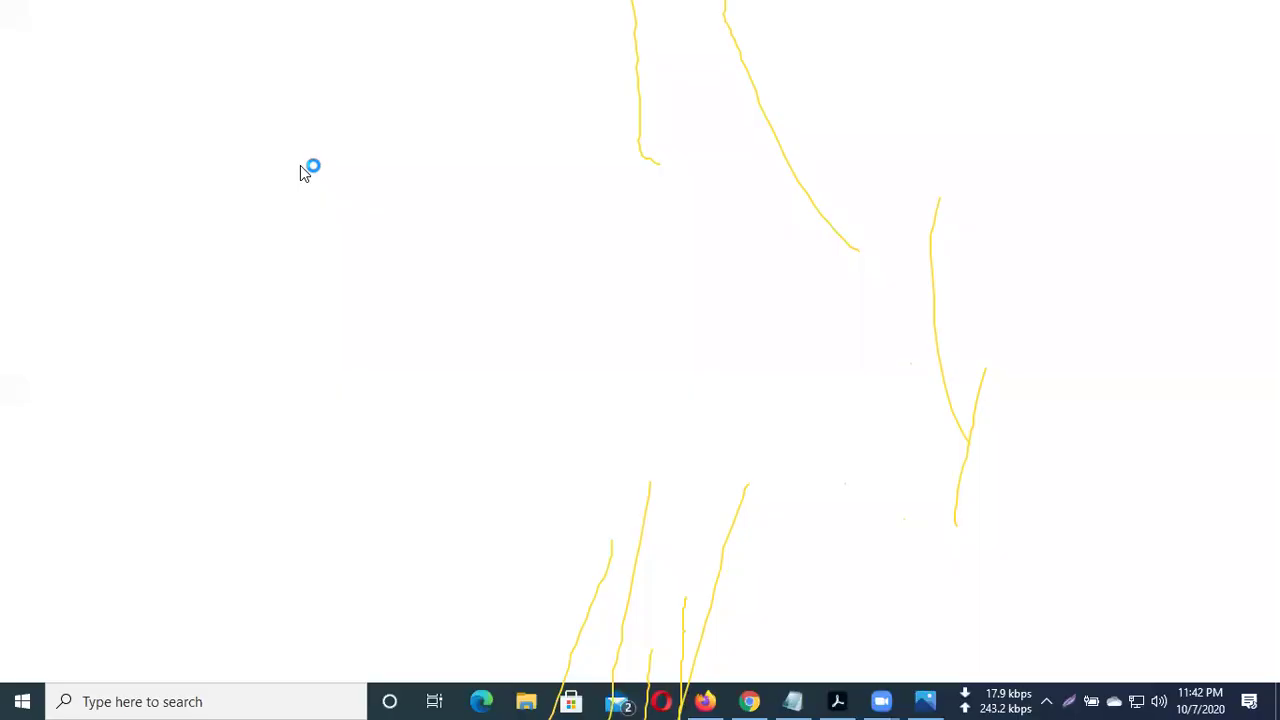
# Open the keyboard picture from the desktop in Paint and bring its window to the front
pyautogui.rightClick(250, 147)
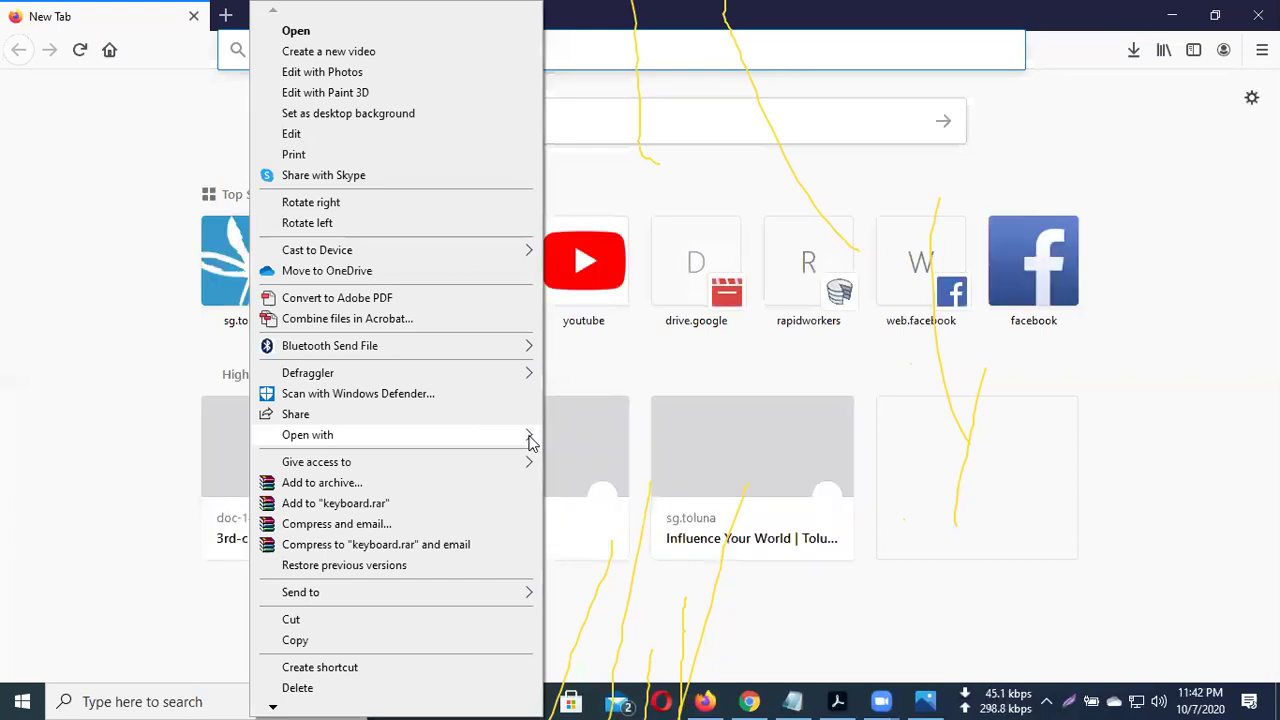
pyautogui.moveTo(528, 437)
pyautogui.click(580, 457)
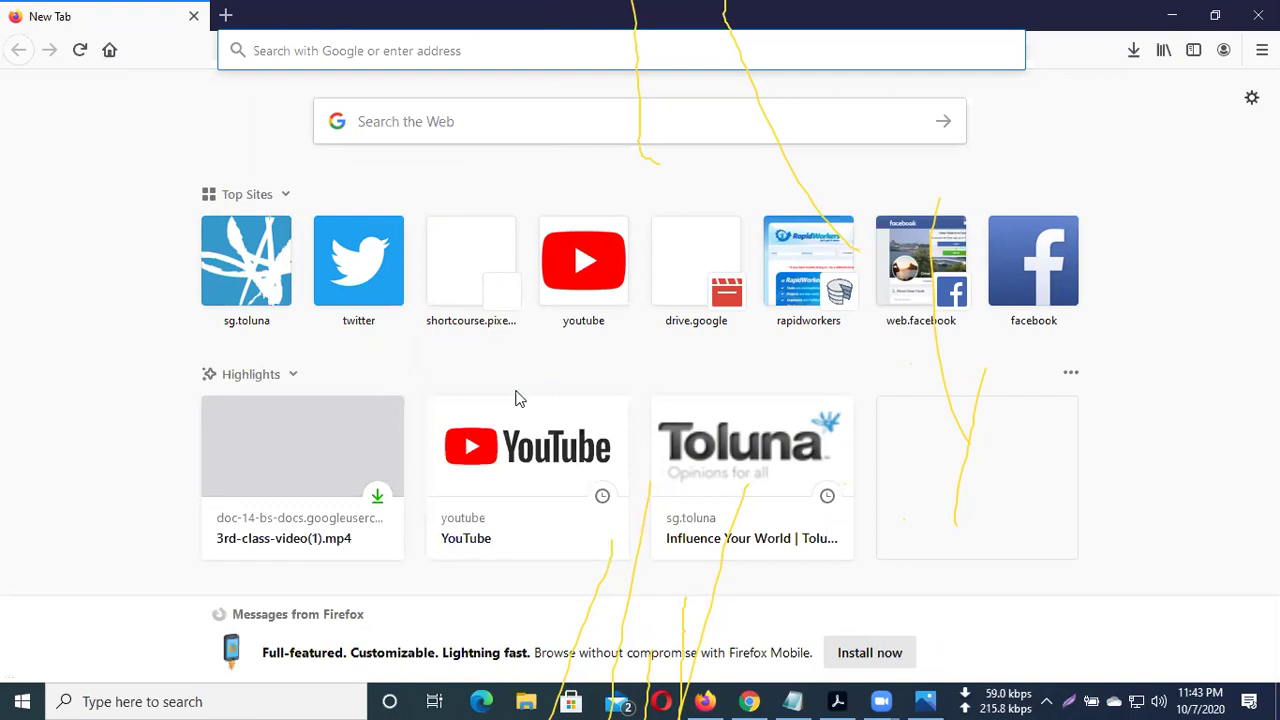
pyautogui.hotkey('alt', 'Tab')
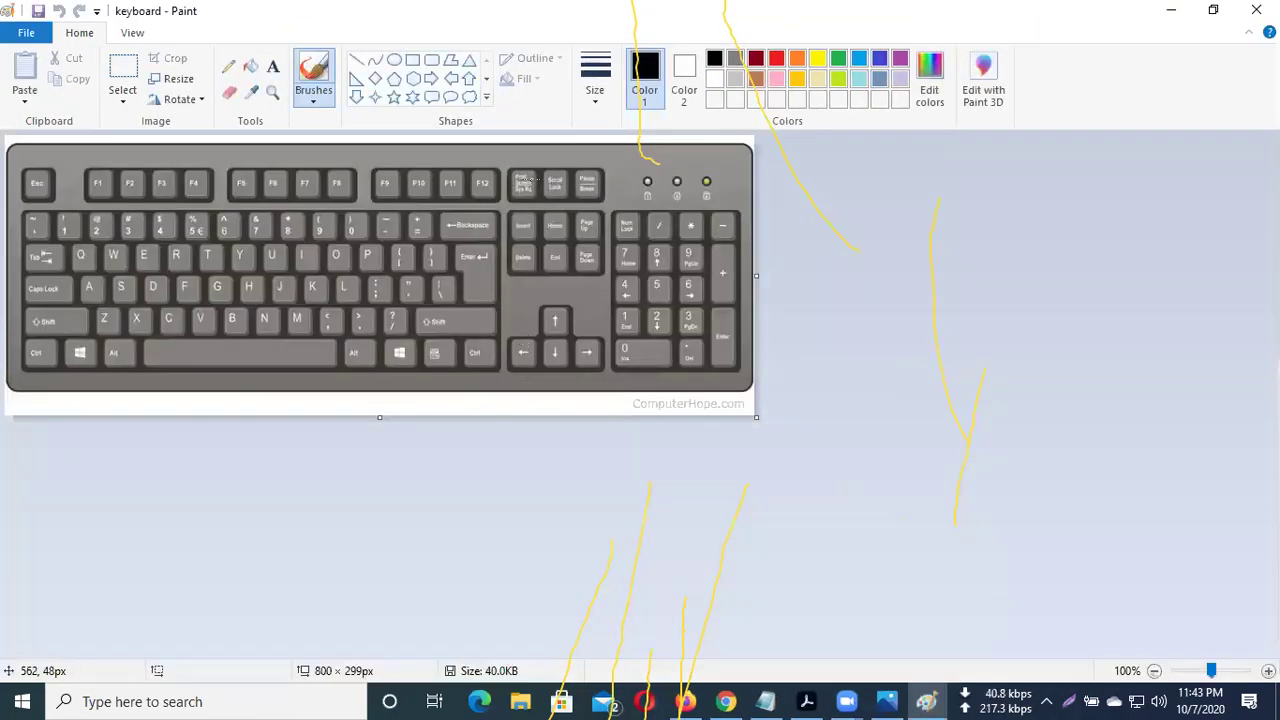
# Examine the keys in the keyboard picture up close at 400%, restore 100% and minimise Paint
pyautogui.keyDown('ctrl'); pyautogui.scroll(3, 575, 272); pyautogui.keyUp('ctrl')
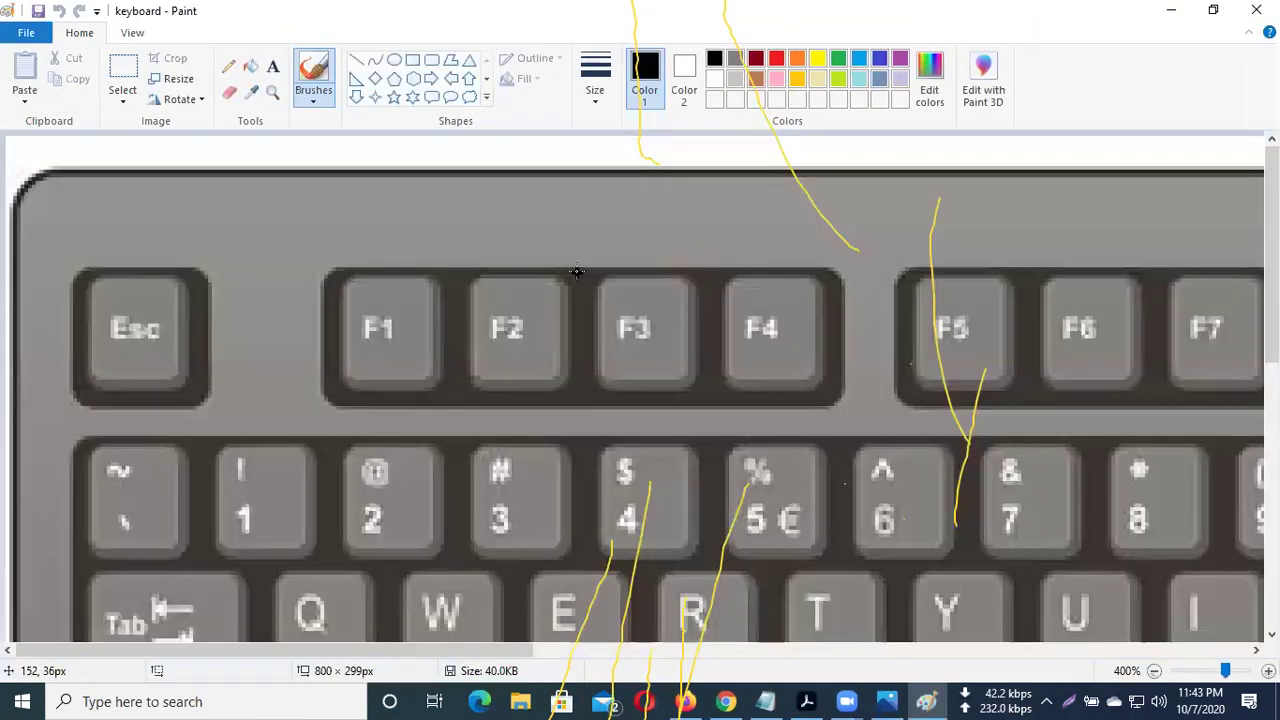
pyautogui.scroll(-3, 583, 275)
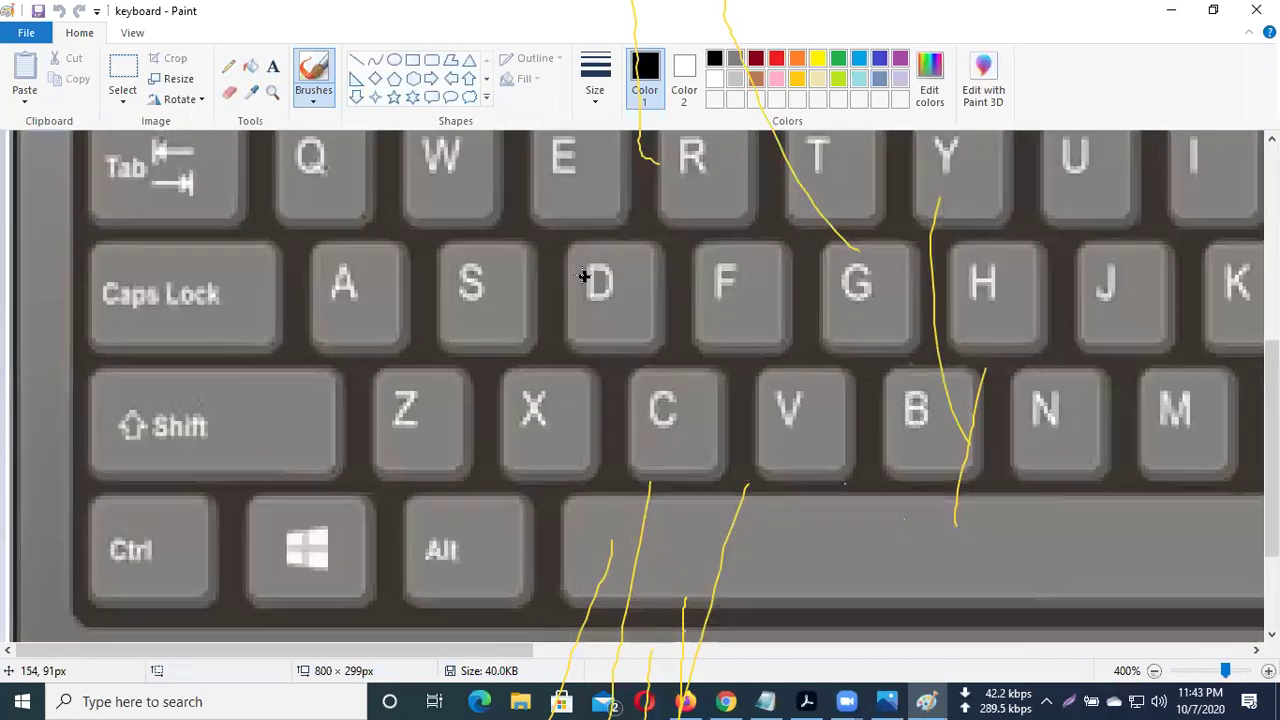
pyautogui.keyDown('ctrl'); pyautogui.scroll(-2, 583, 276); pyautogui.keyUp('ctrl')
pyautogui.keyDown('ctrl'); pyautogui.scroll(-2, 583, 274); pyautogui.keyUp('ctrl')
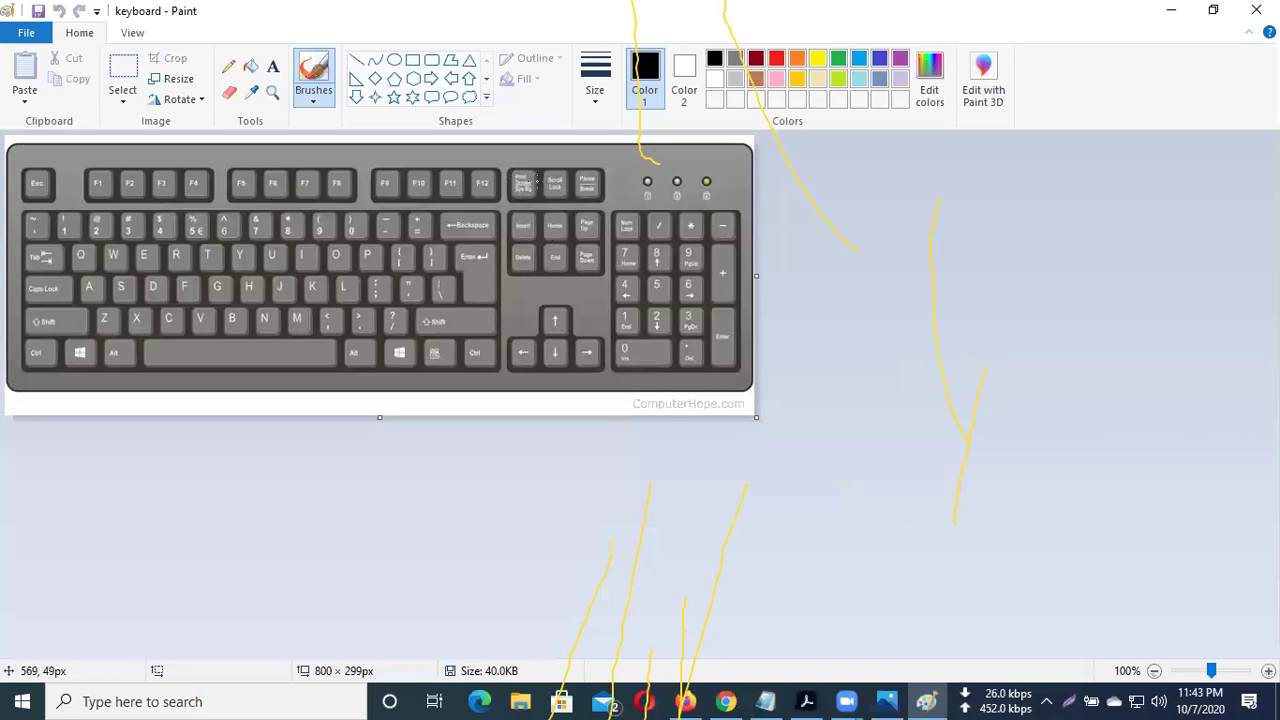
pyautogui.click(1165, 12)
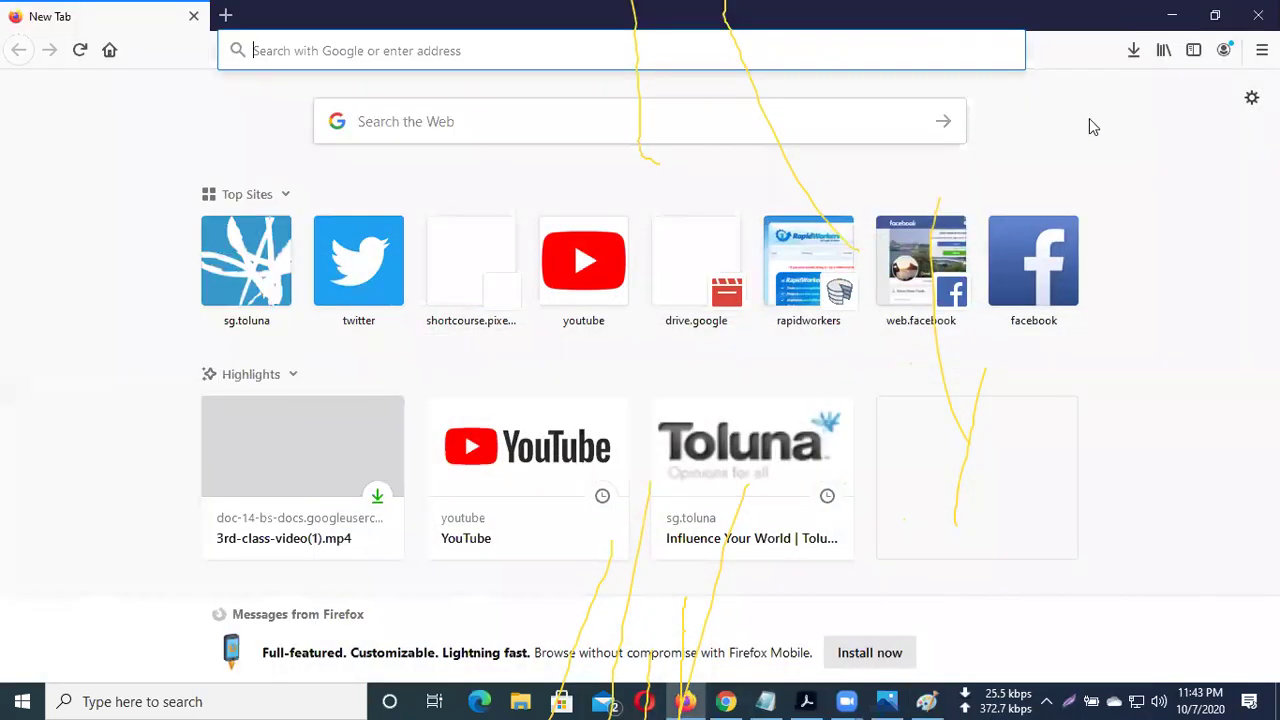
# Switch to Chrome, capture nearly the whole Facebook page with the shared video post and upload the screenshot
pyautogui.click(726, 701)
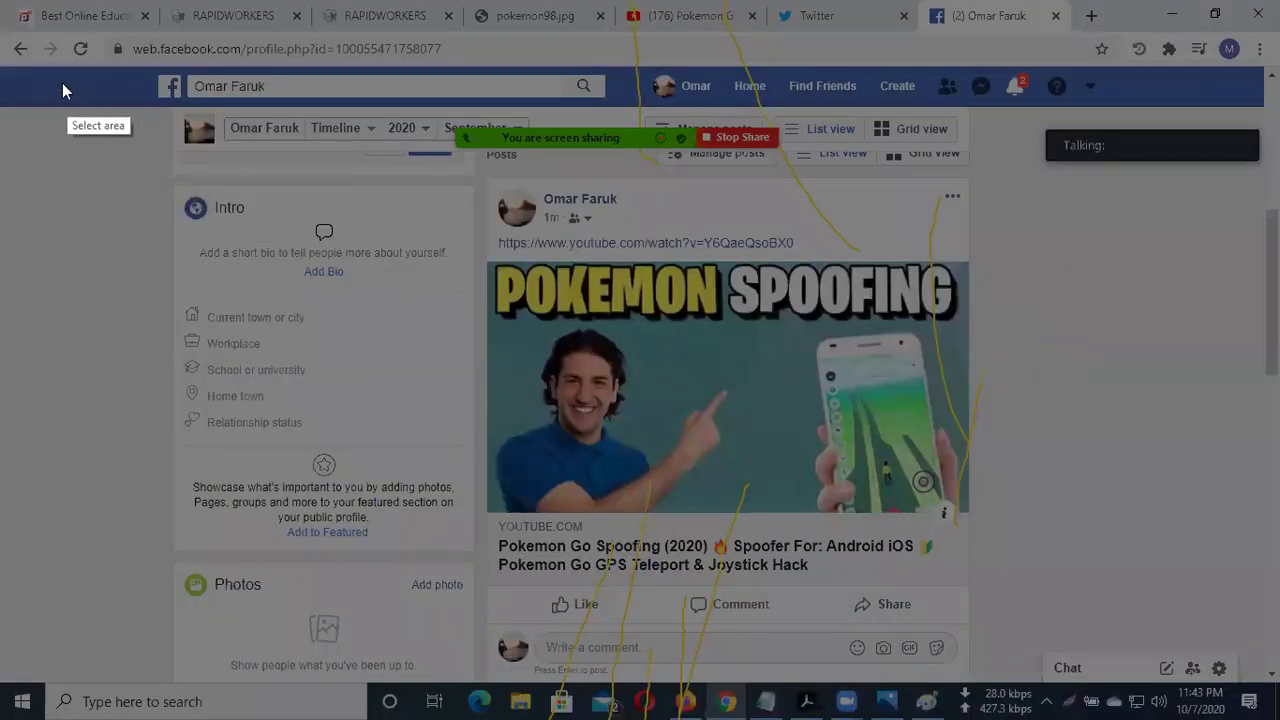
pyautogui.moveTo(12, 34)
pyautogui.mouseDown()
pyautogui.moveTo(584, 232)
pyautogui.moveTo(1227, 599)
pyautogui.moveTo(1278, 682)
pyautogui.mouseUp()
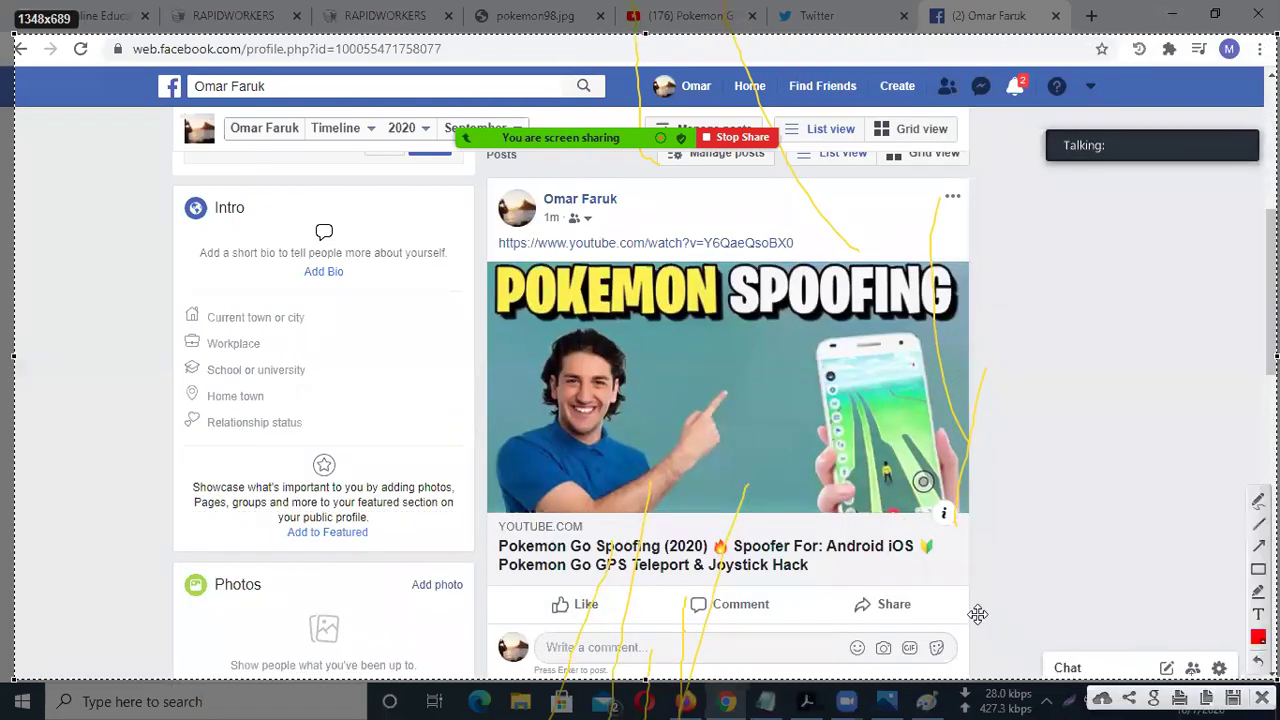
pyautogui.click(1104, 696)
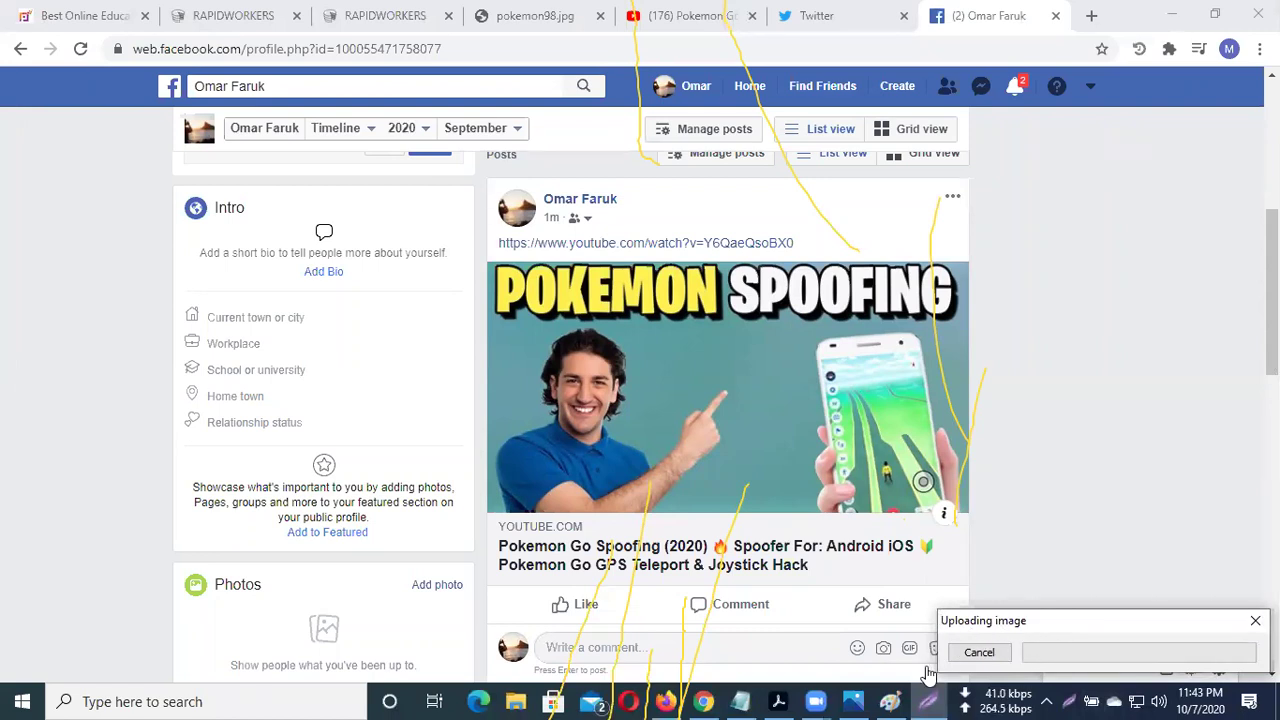
pyautogui.click(858, 700)
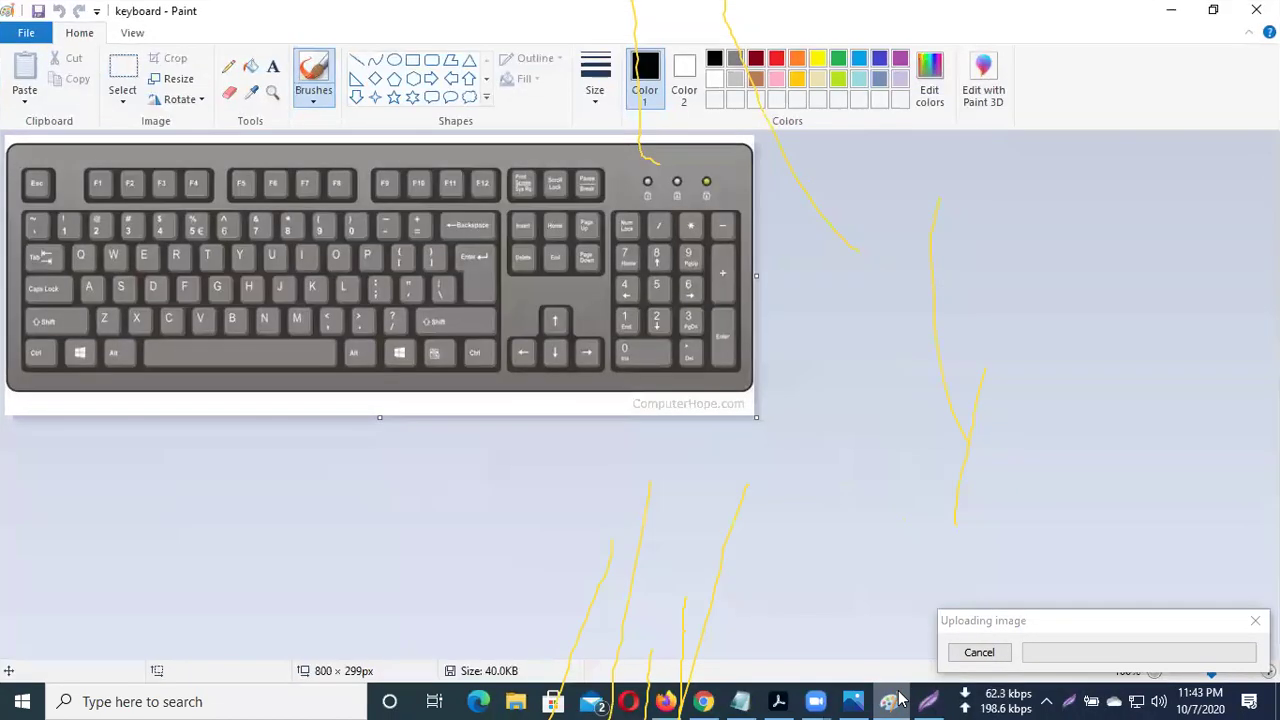
pyautogui.click(860, 700)
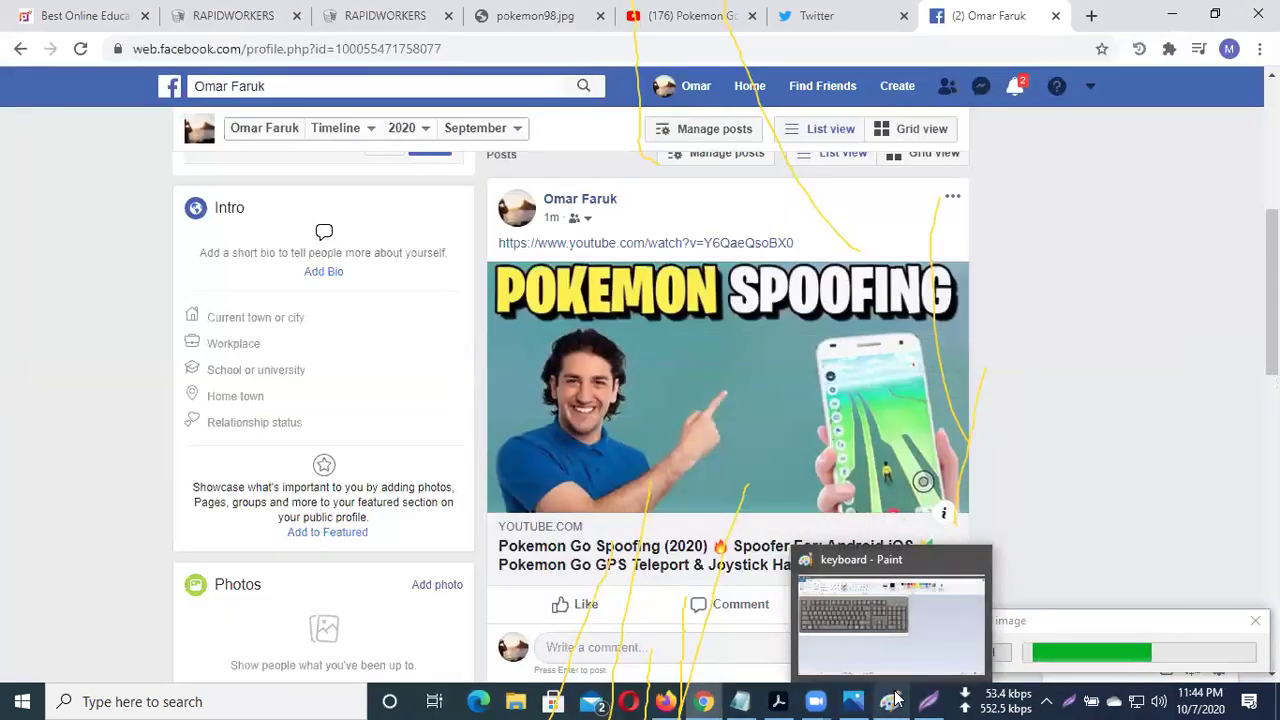
# Copy the uploaded Facebook screenshot's link and paste it into the proof box of the YouTube: Share job
pyautogui.click(396, 18)
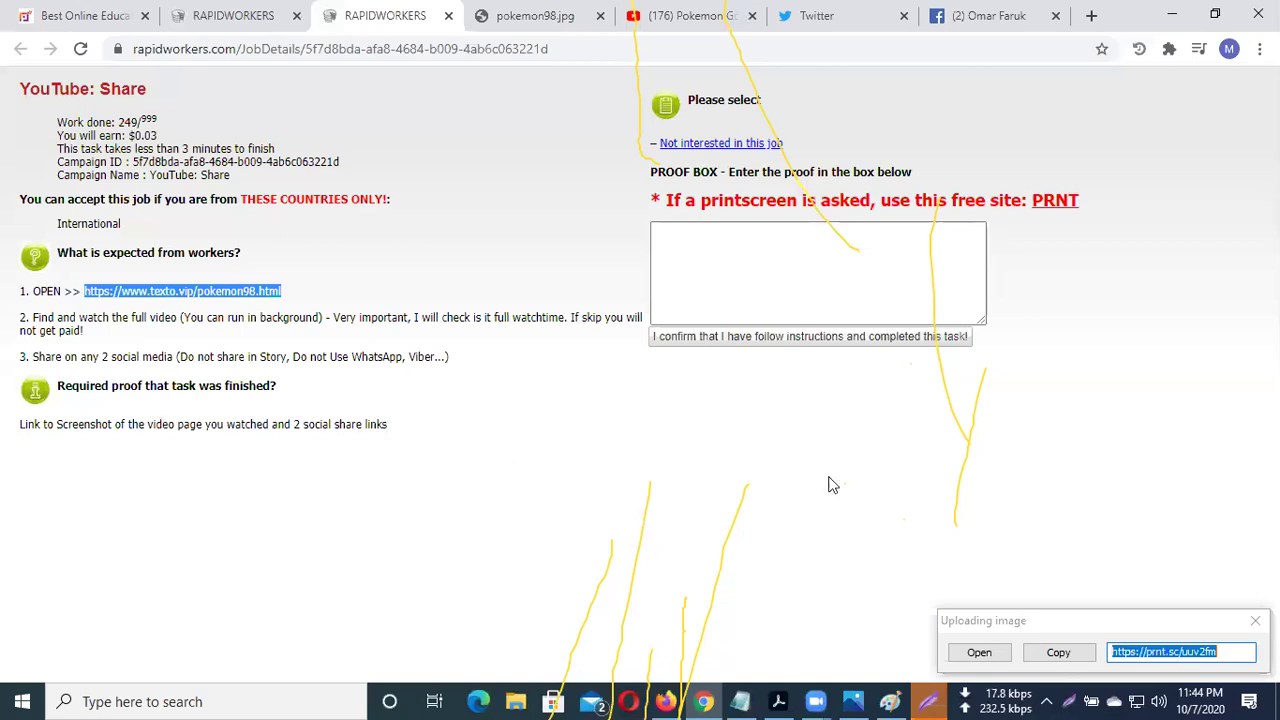
pyautogui.click(1060, 653)
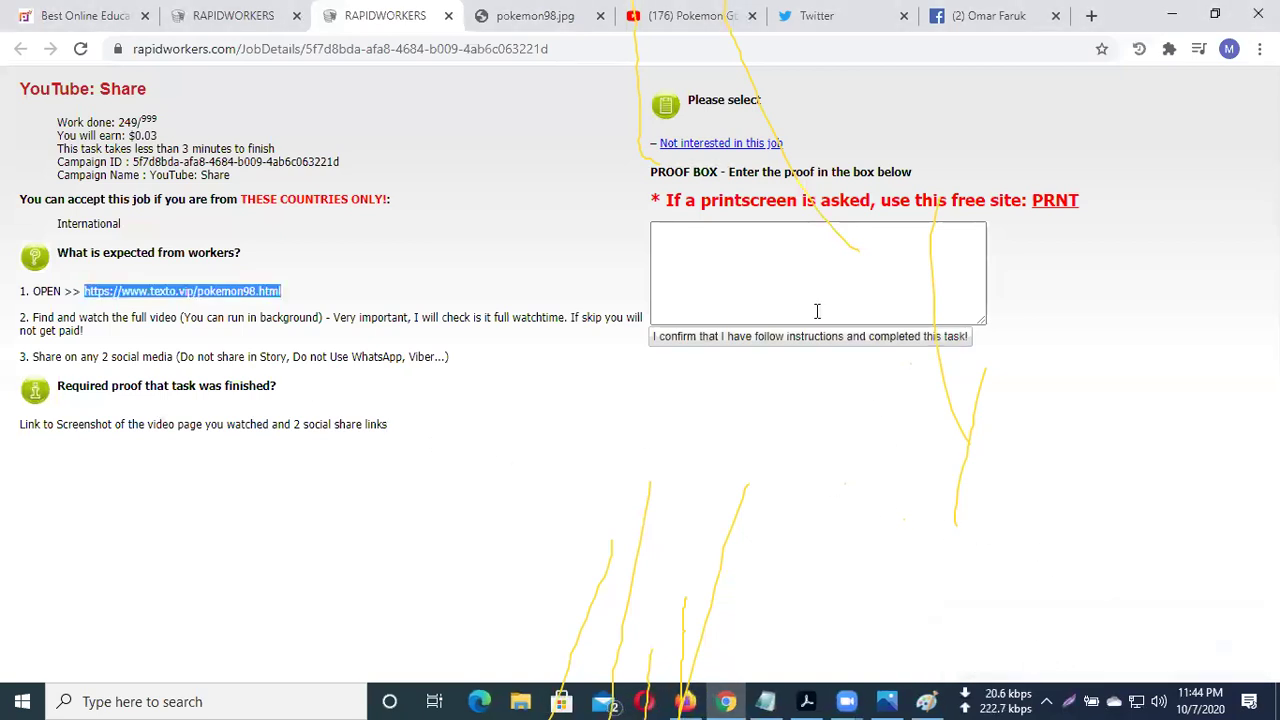
pyautogui.click(753, 264)
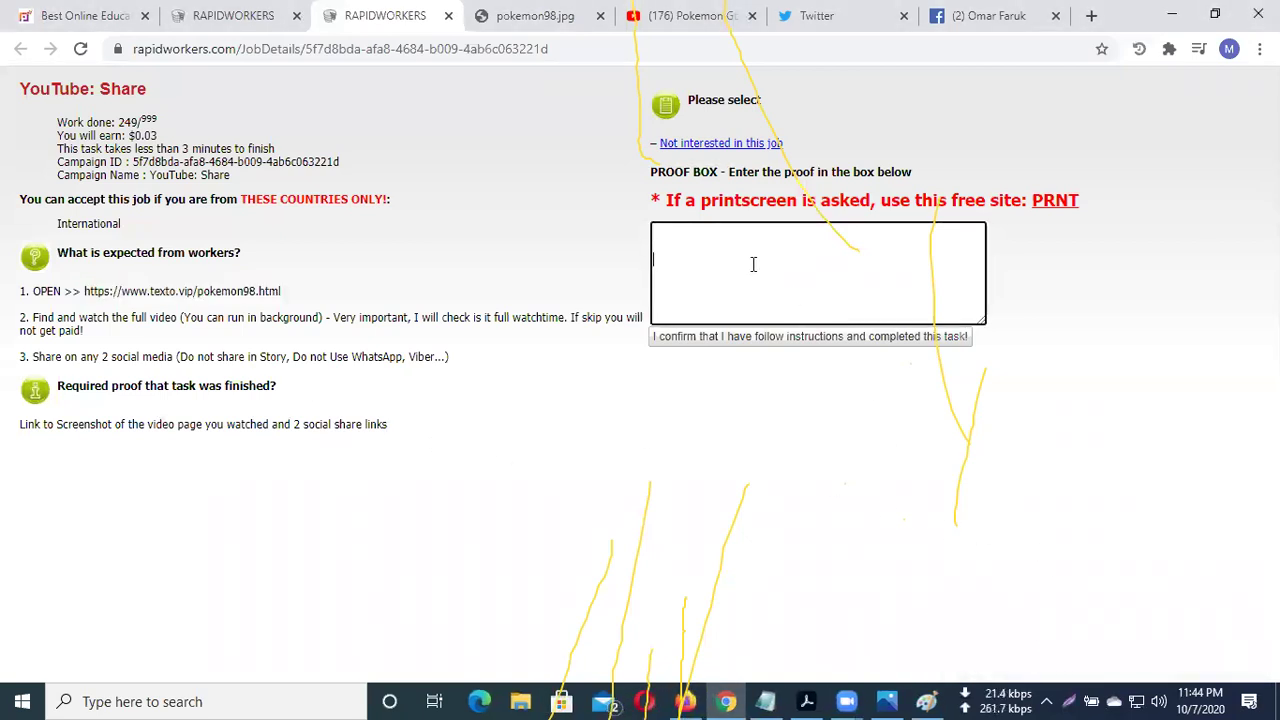
pyautogui.hotkey('ctrl', 'v')
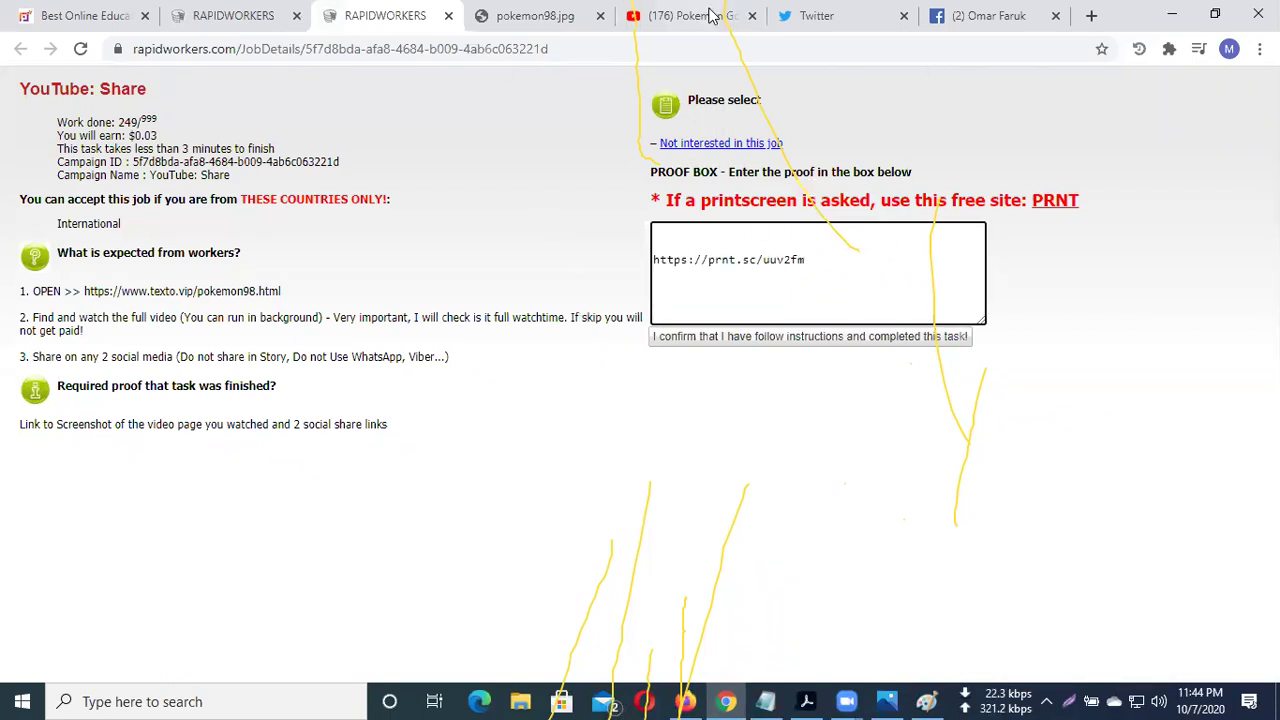
# Return to the "Pokemon Go Spoofing (2020)" video, close its sharing options and move playback to about 3:29
pyautogui.click(705, 16)
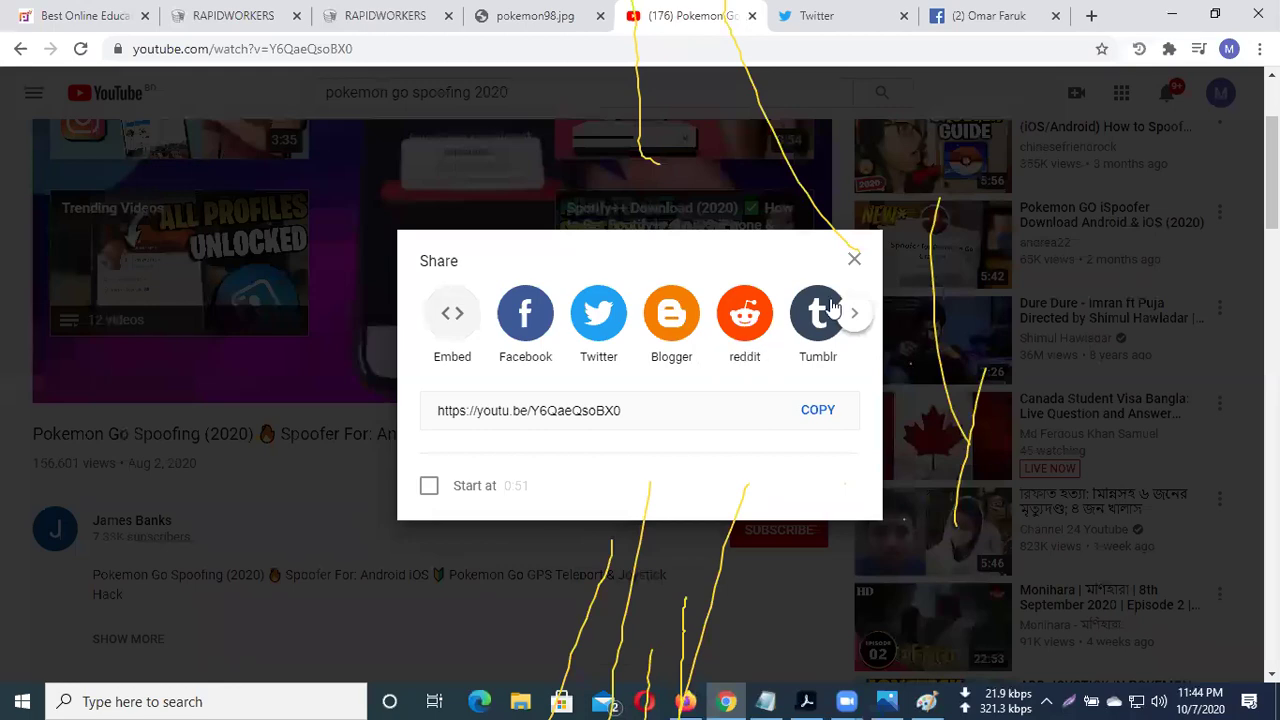
pyautogui.click(854, 259)
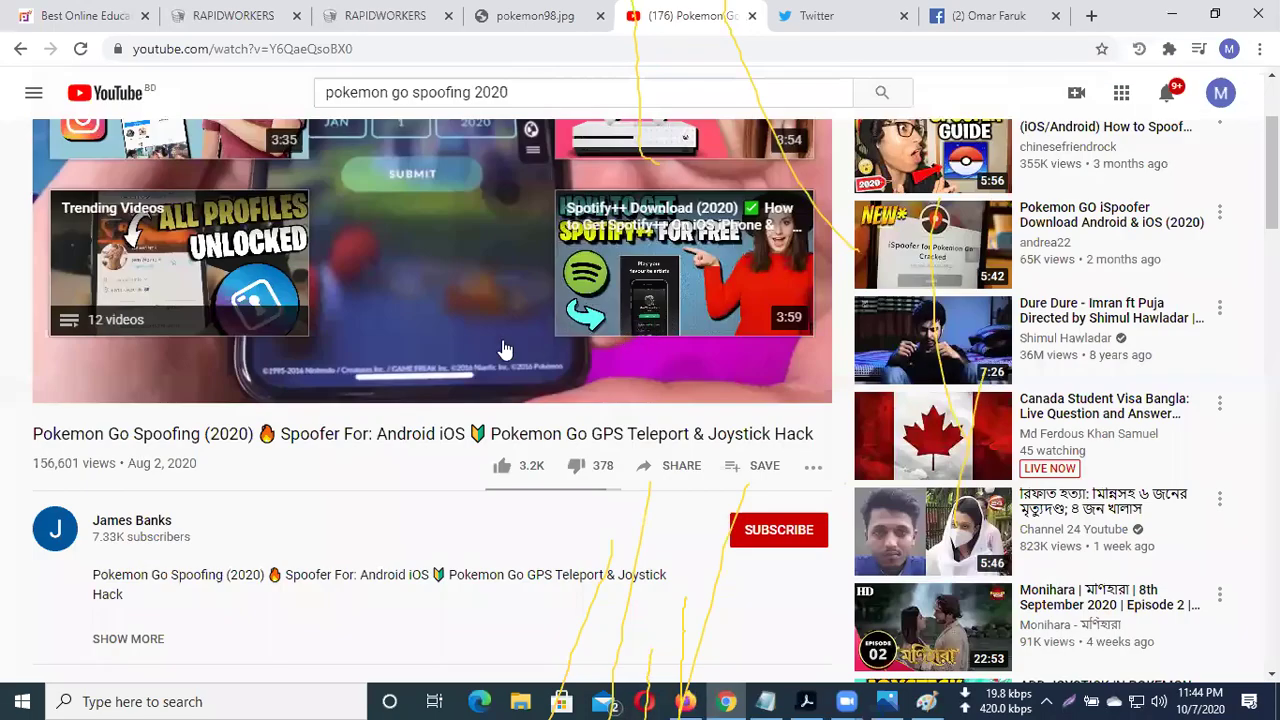
pyautogui.scroll(2, 504, 345)
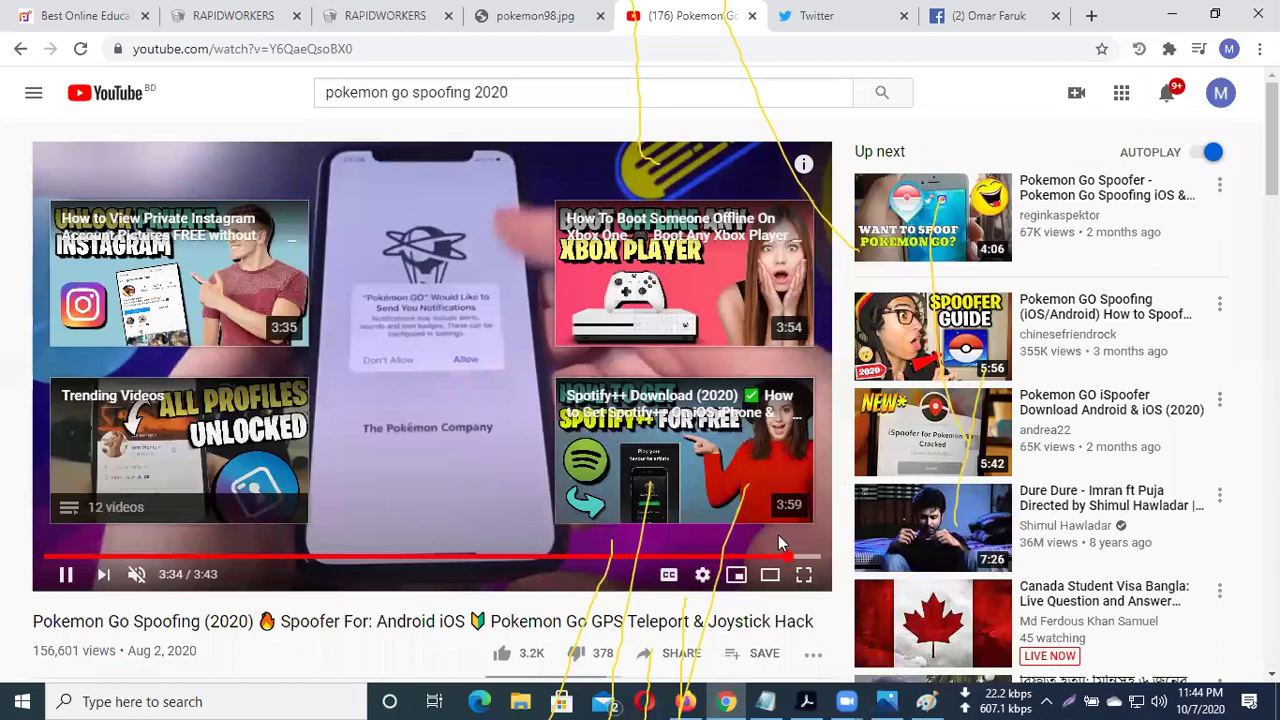
pyautogui.click(788, 558)
pyautogui.click(766, 558)
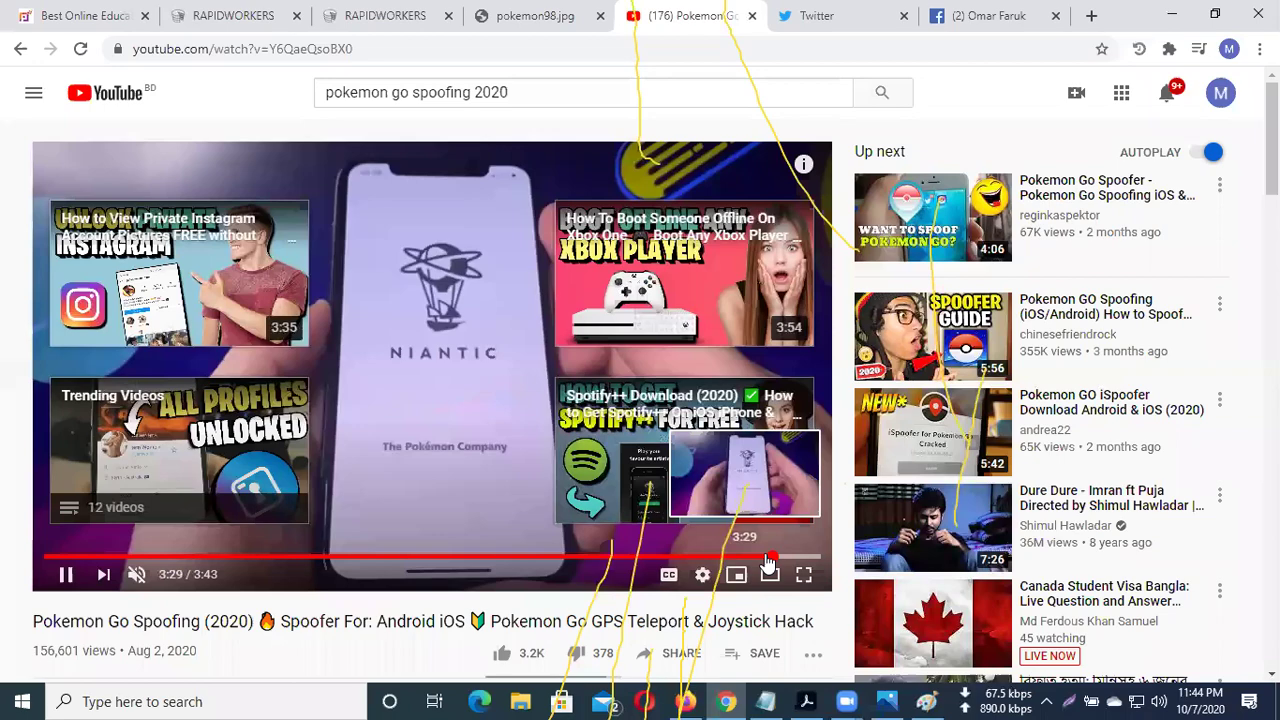
pyautogui.scroll(-1, 753, 532)
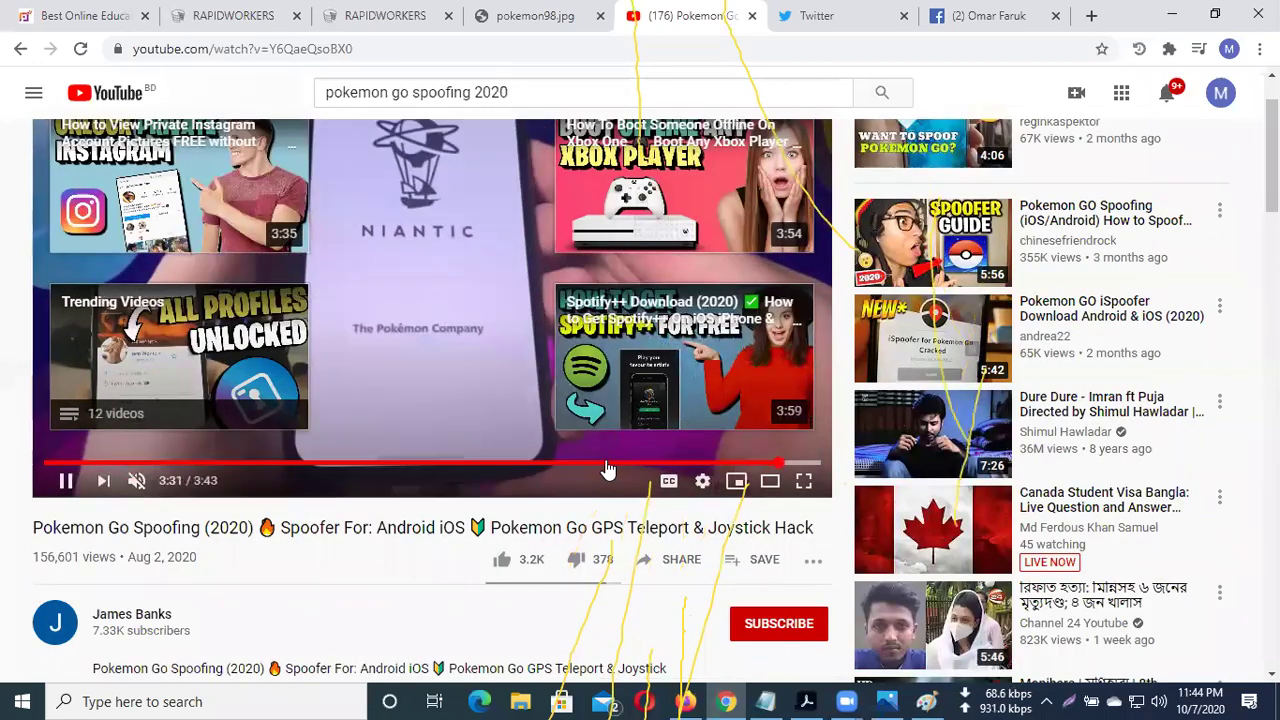
pyautogui.scroll(1, 607, 470)
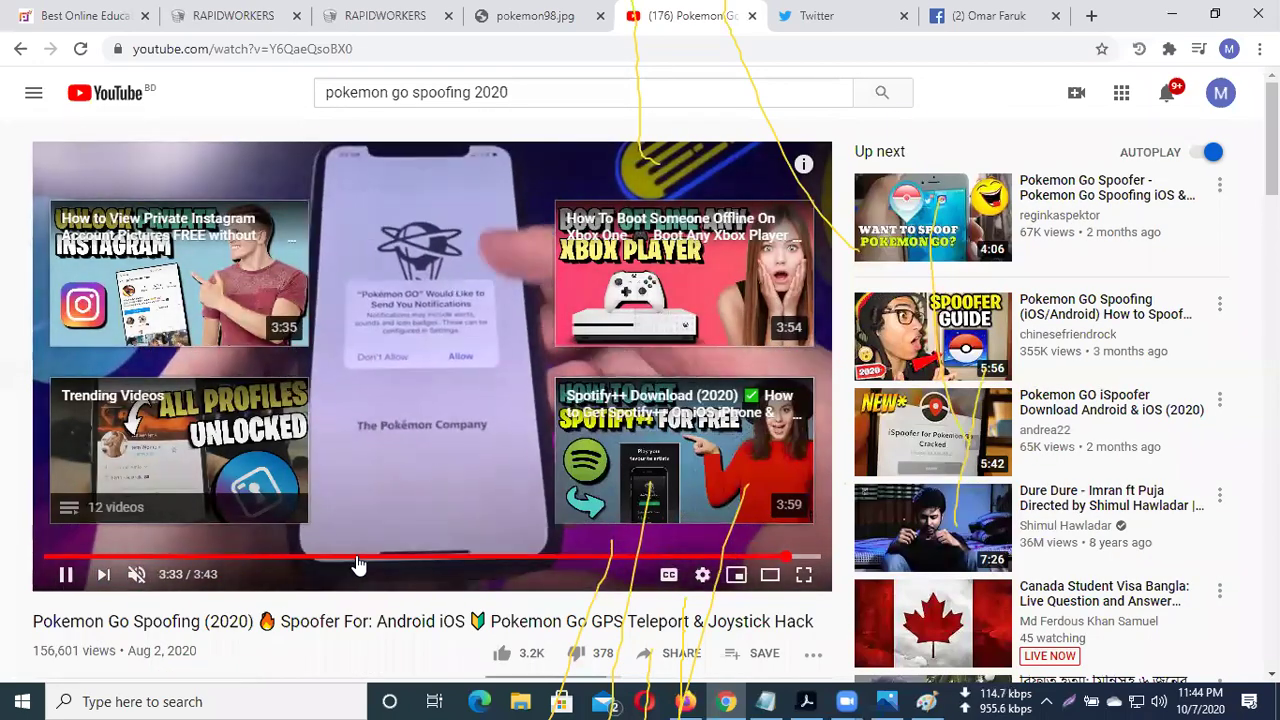
pyautogui.click(358, 557)
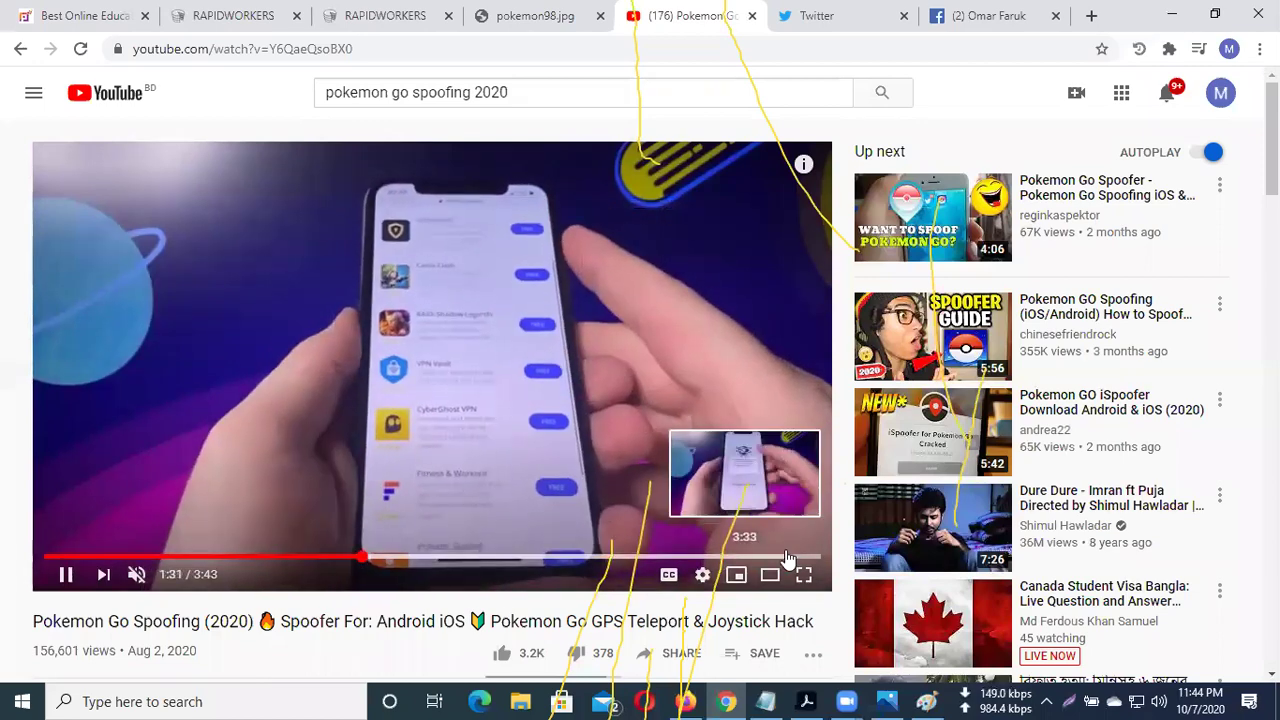
pyautogui.click(766, 557)
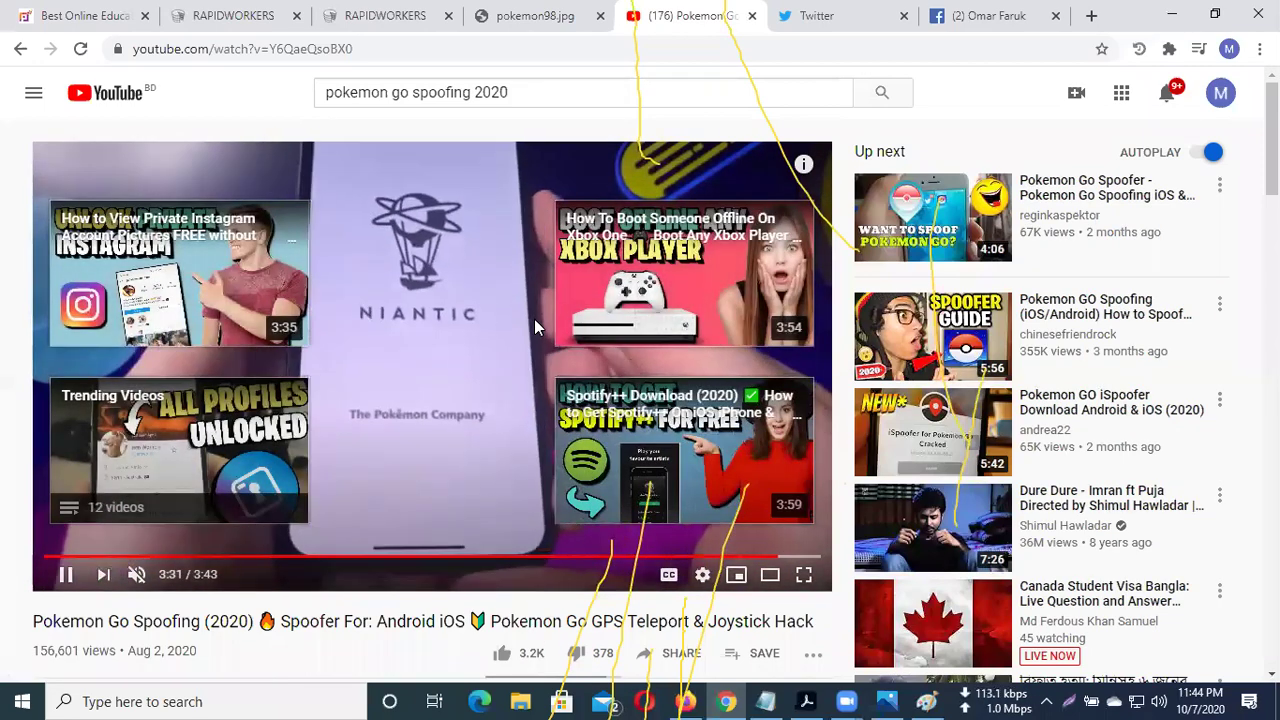
# Reduce the YouTube page zoom and like the "Pokemon Go Spoofing (2020)" video
pyautogui.hotkey('ctrl', '-')
pyautogui.hotkey('ctrl', '-')
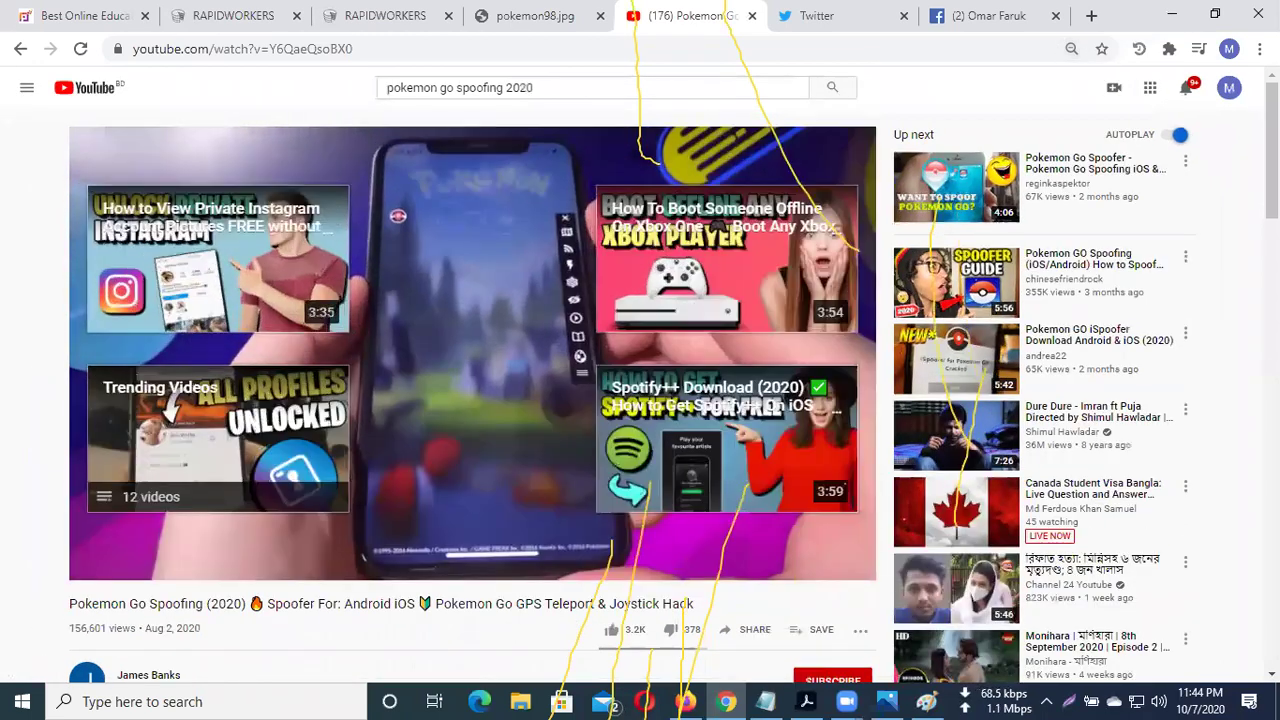
pyautogui.scroll(-1, 426, 199)
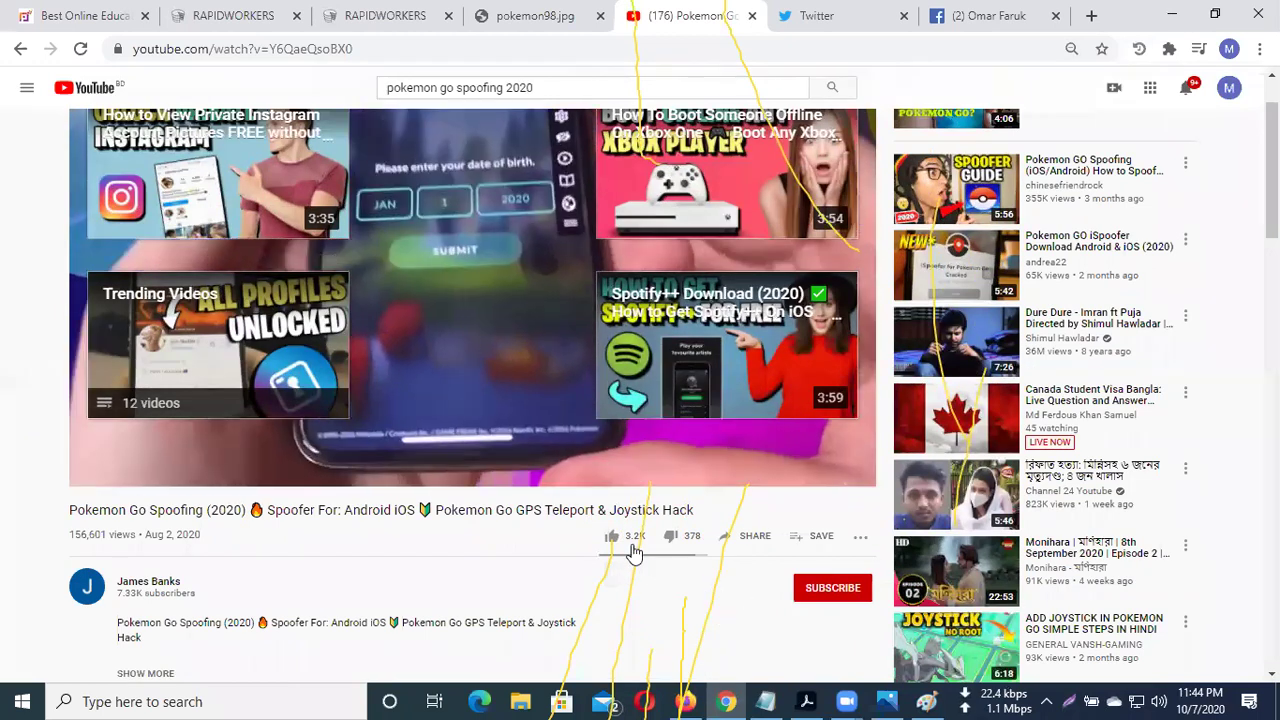
pyautogui.click(632, 547)
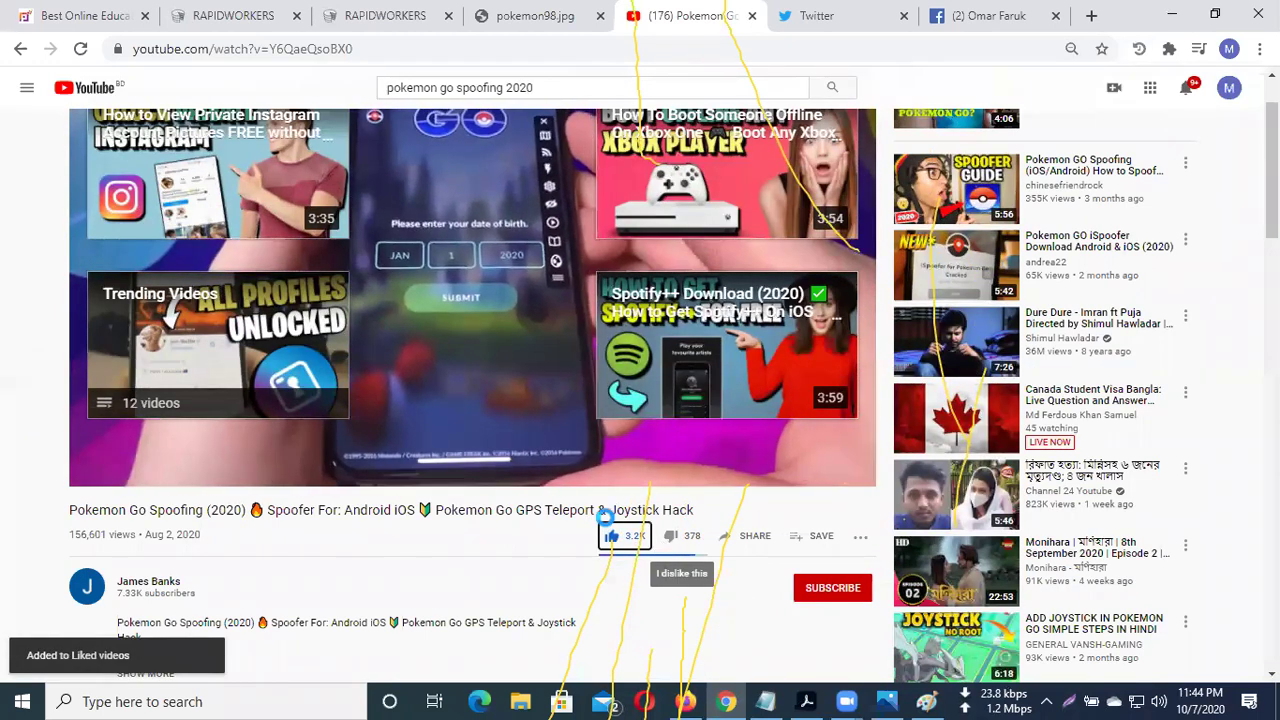
# Capture the liked YouTube video page, upload the screenshot, pause the autoplayed next video and copy the screenshot's link
pyautogui.press('Print')
pyautogui.moveTo(10, 32); pyautogui.dragTo(1270, 685)
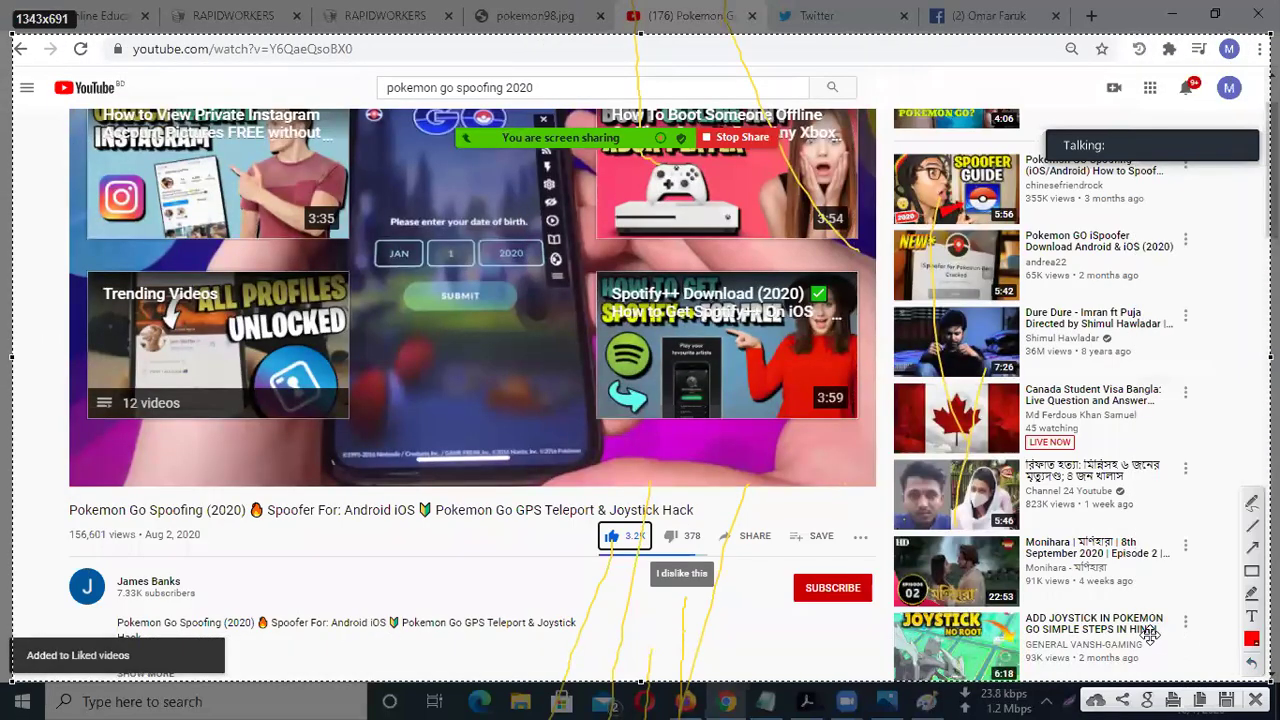
pyautogui.click(1096, 698)
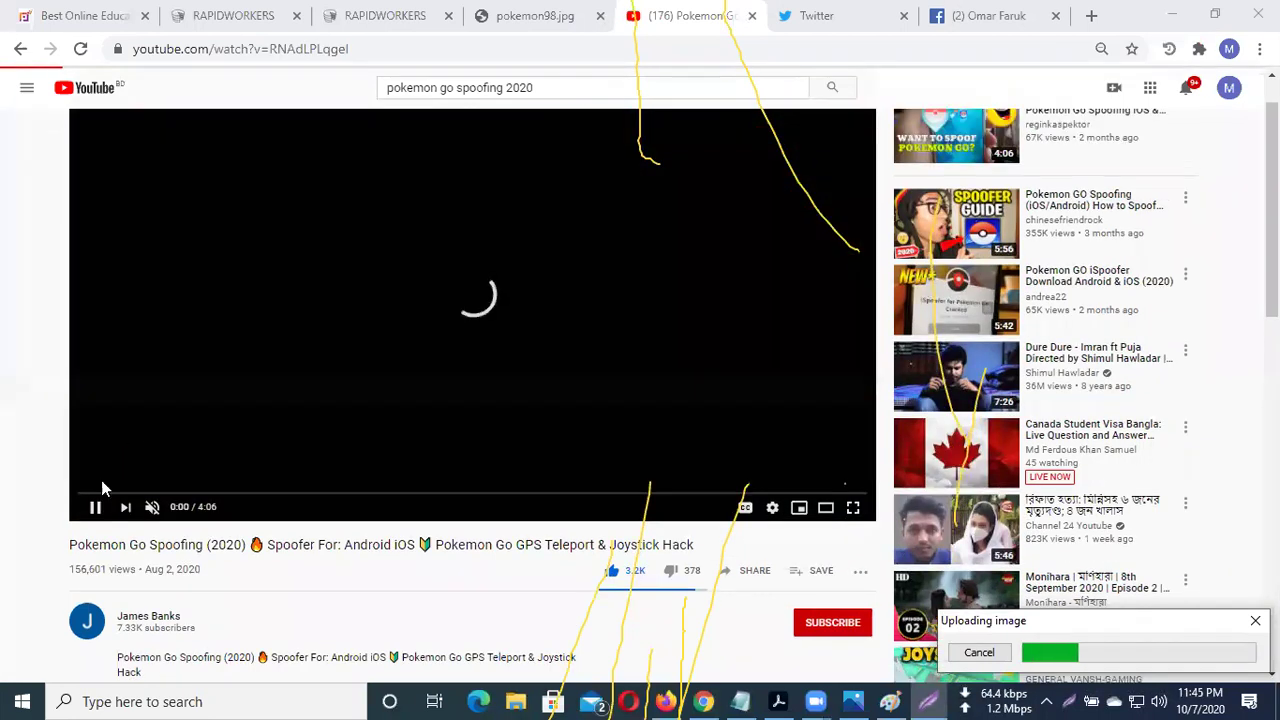
pyautogui.click(95, 566)
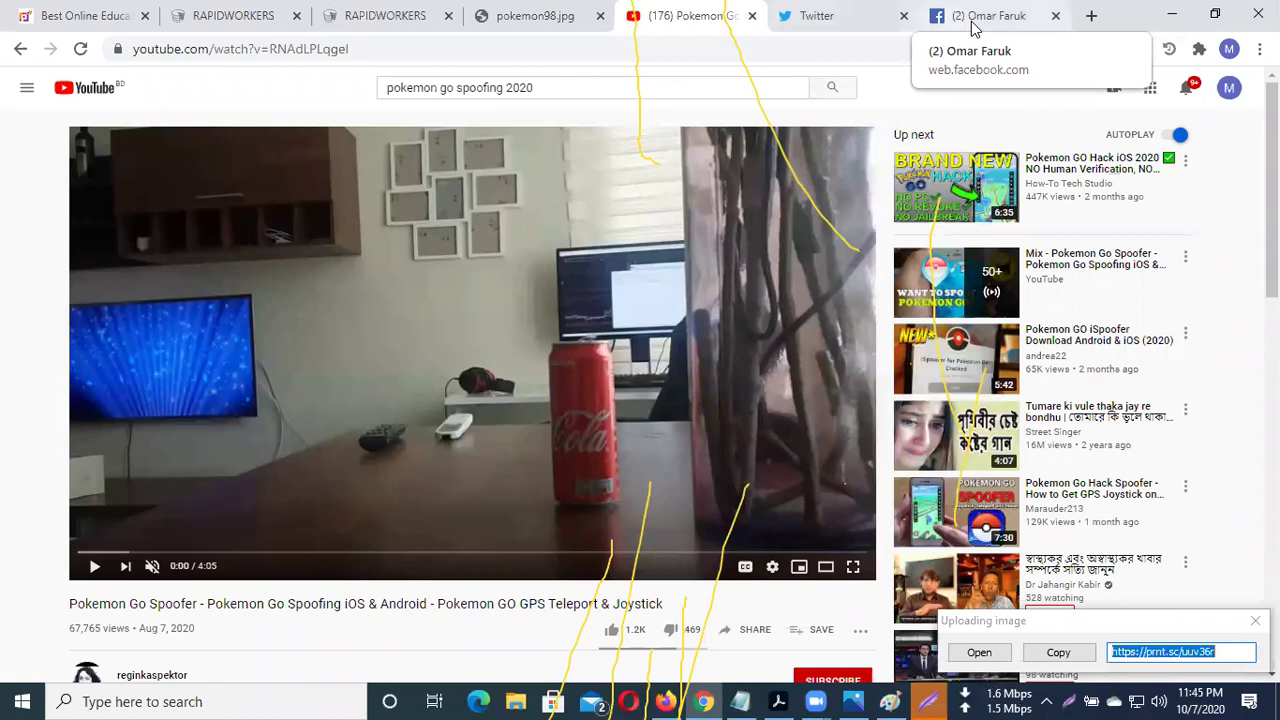
pyautogui.click(1058, 652)
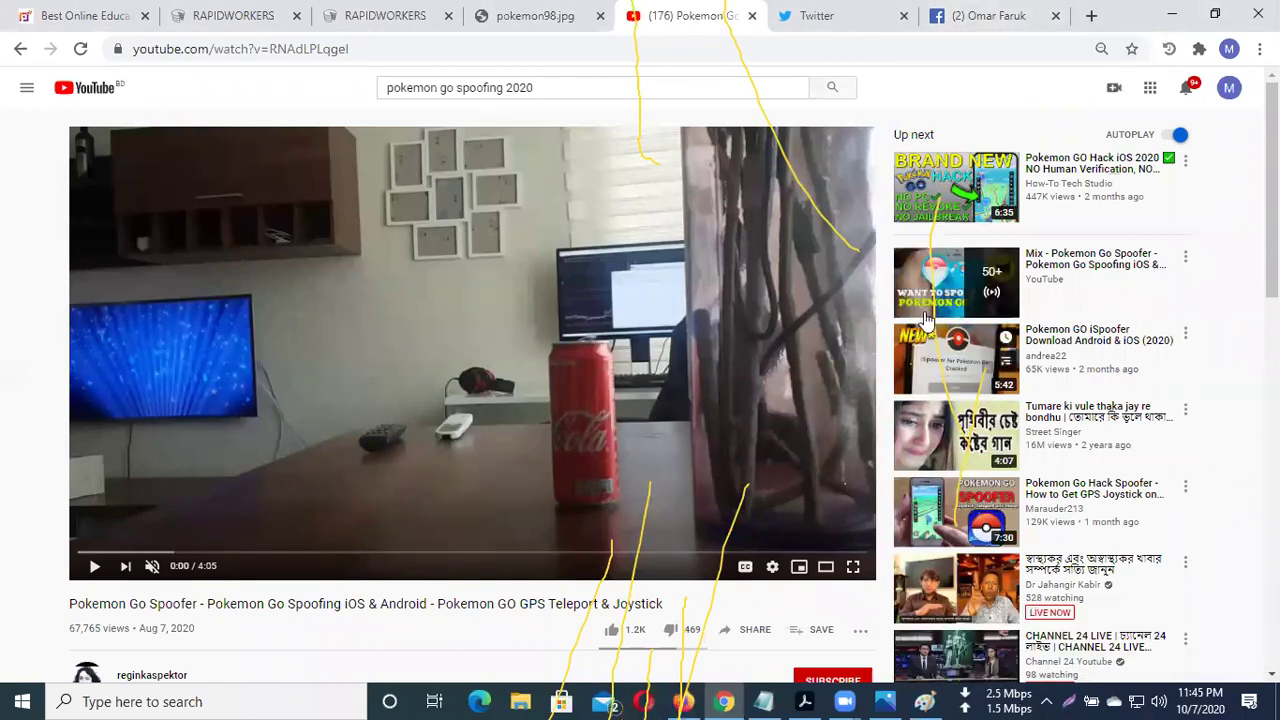
pyautogui.click(503, 14)
pyautogui.click(386, 14)
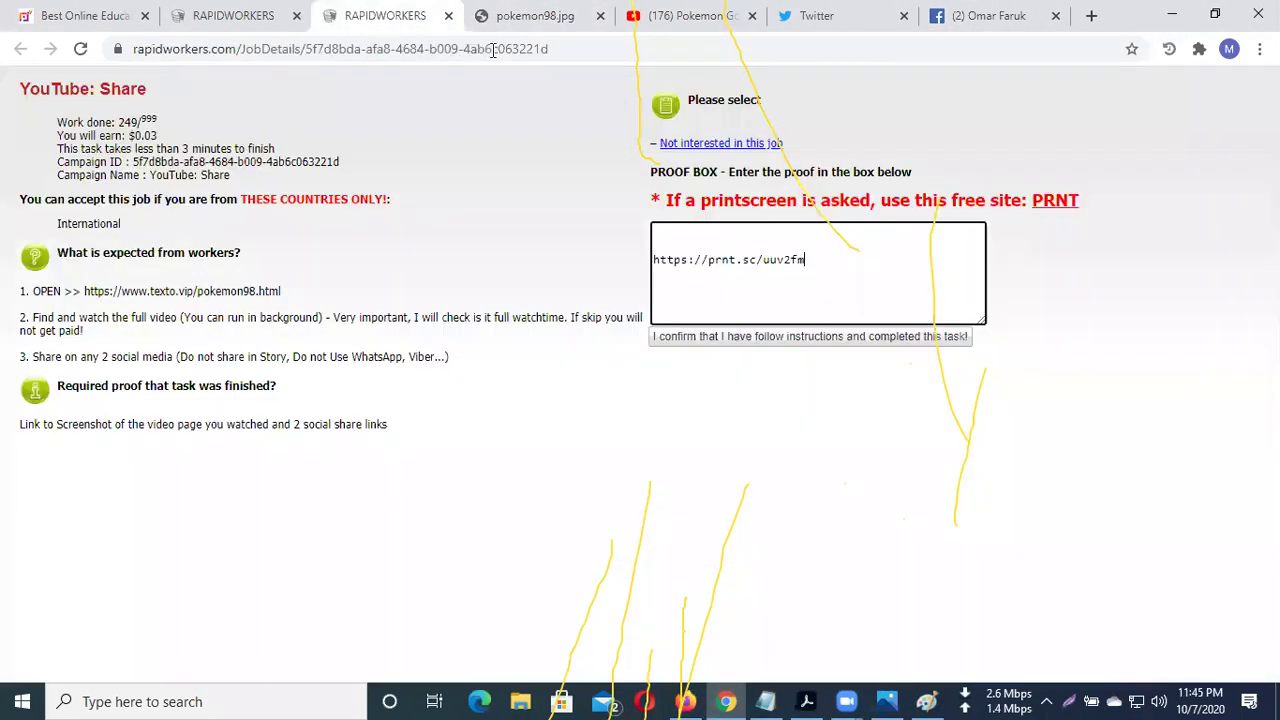
pyautogui.click(732, 234)
pyautogui.hotkey('ctrl', 'v')
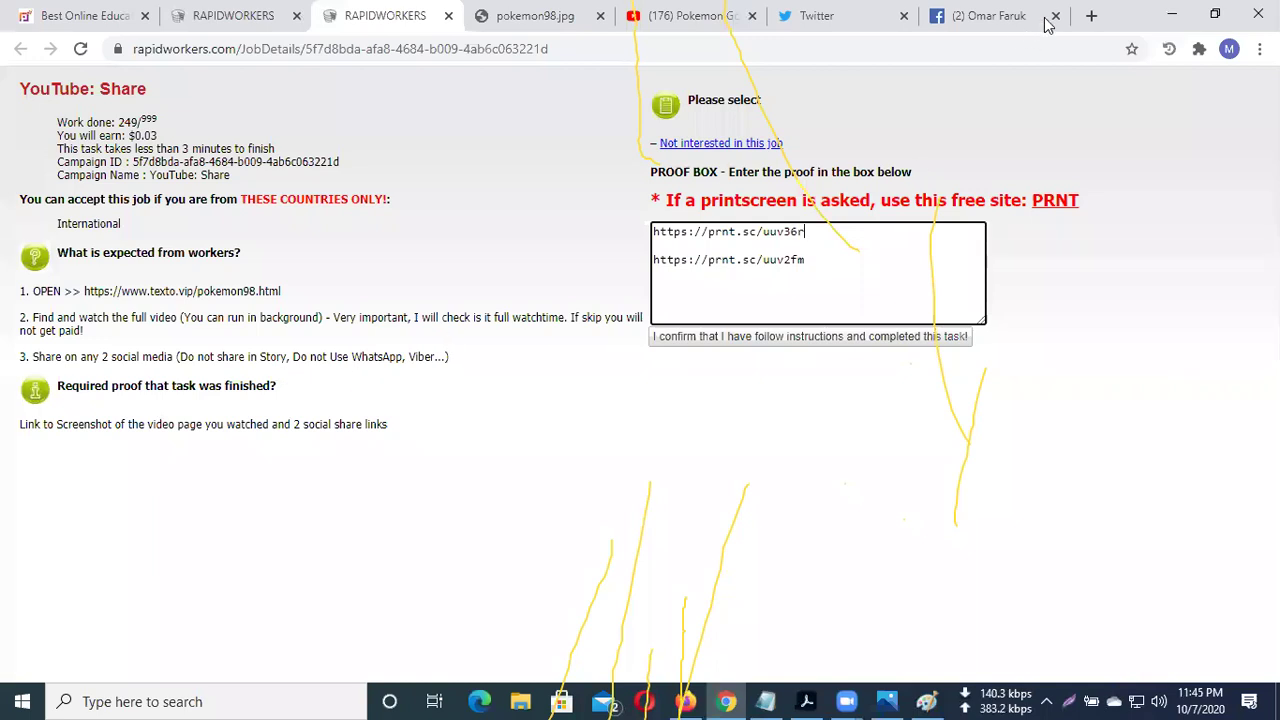
# Open the Twitter home page in a new browser tab and start composing a tweet
pyautogui.click(1091, 15)
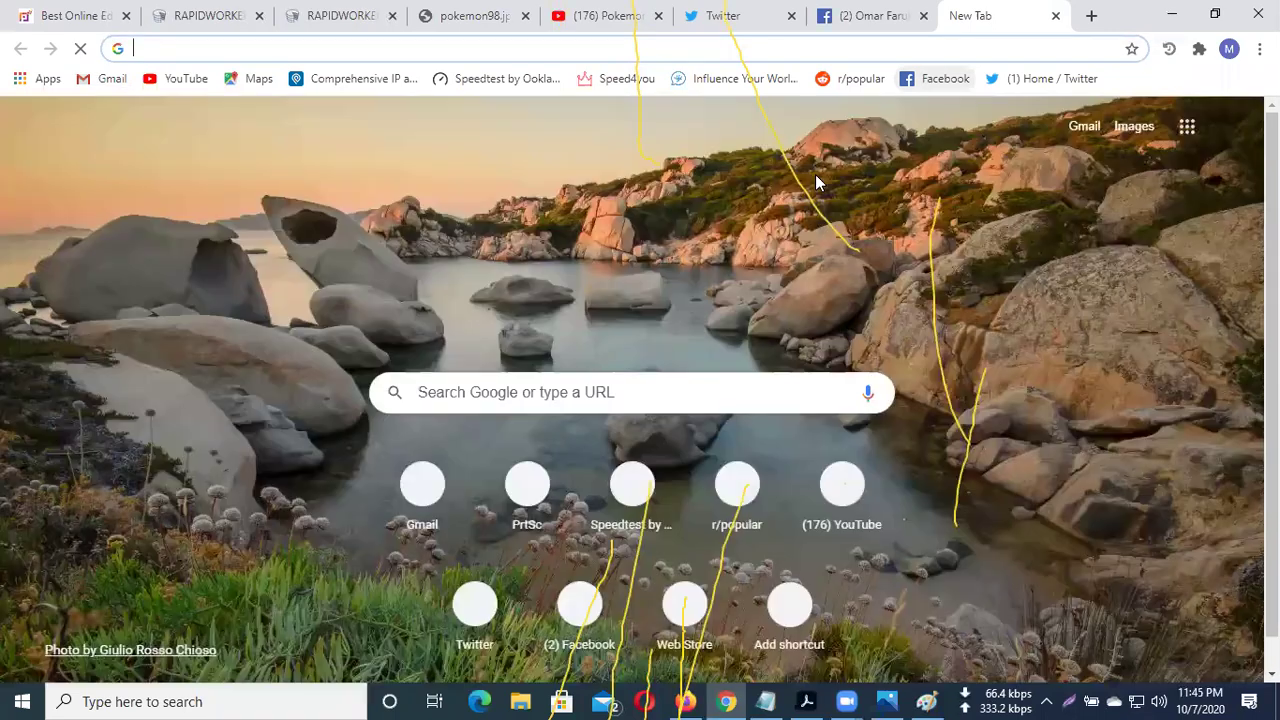
pyautogui.click(1045, 78)
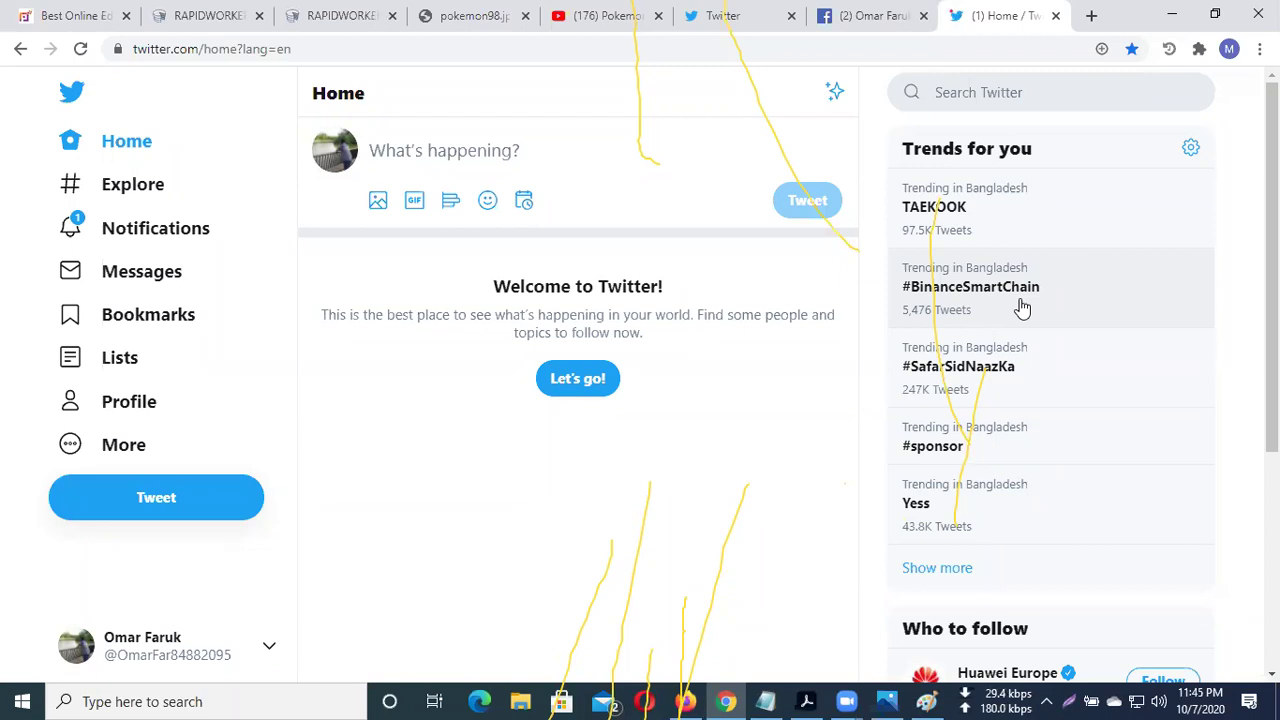
pyautogui.click(507, 167)
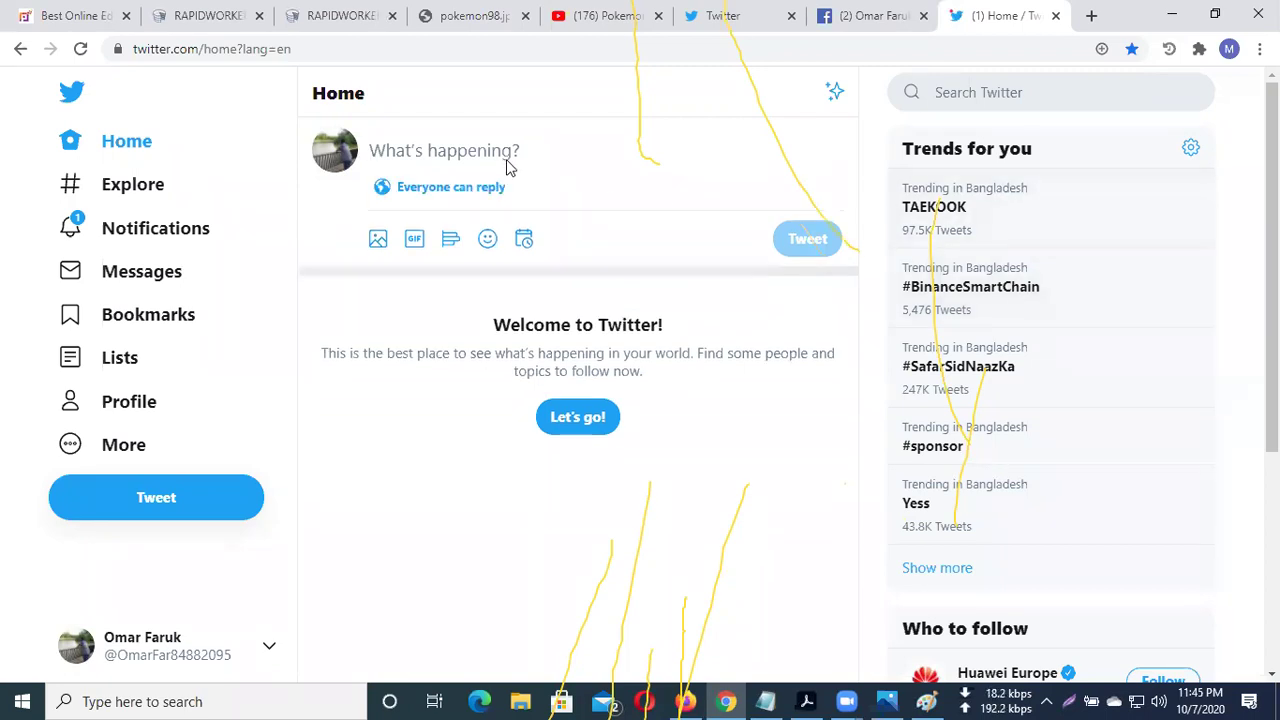
# Go back from the autoplayed YouTube video to "Pokemon Go Spoofing (2020)" and copy its page address
pyautogui.click(595, 16)
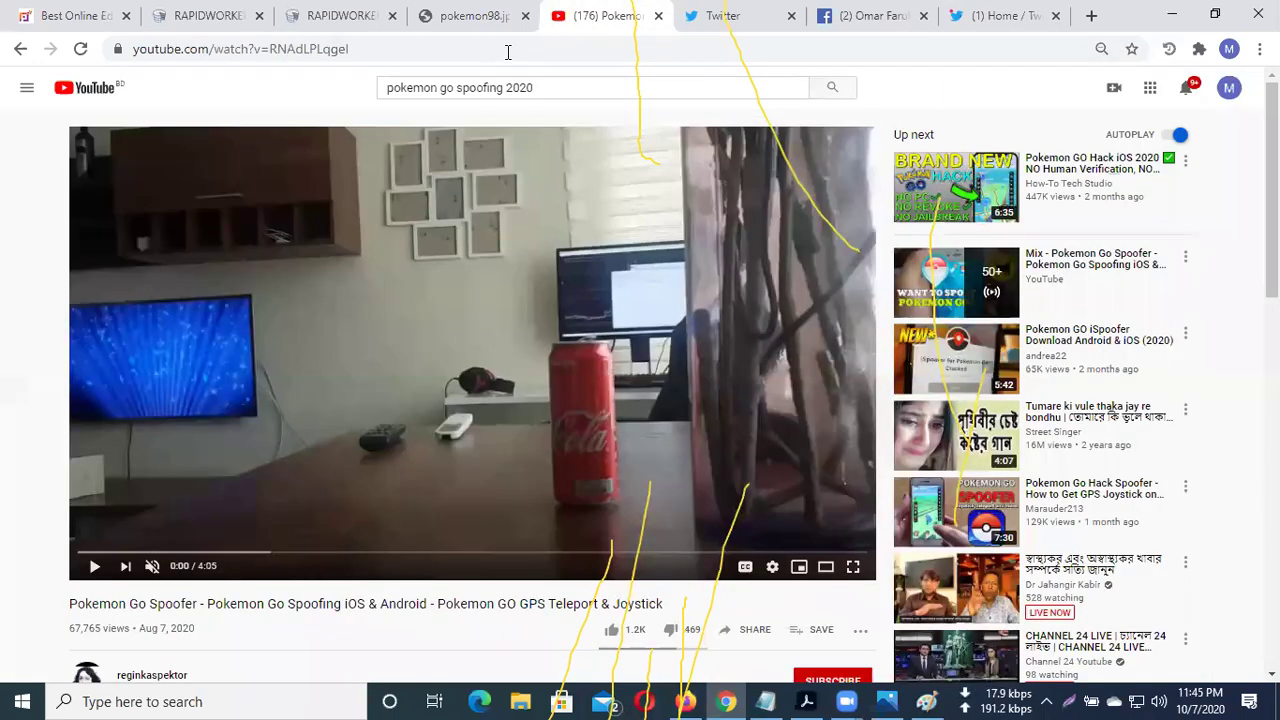
pyautogui.click(21, 50)
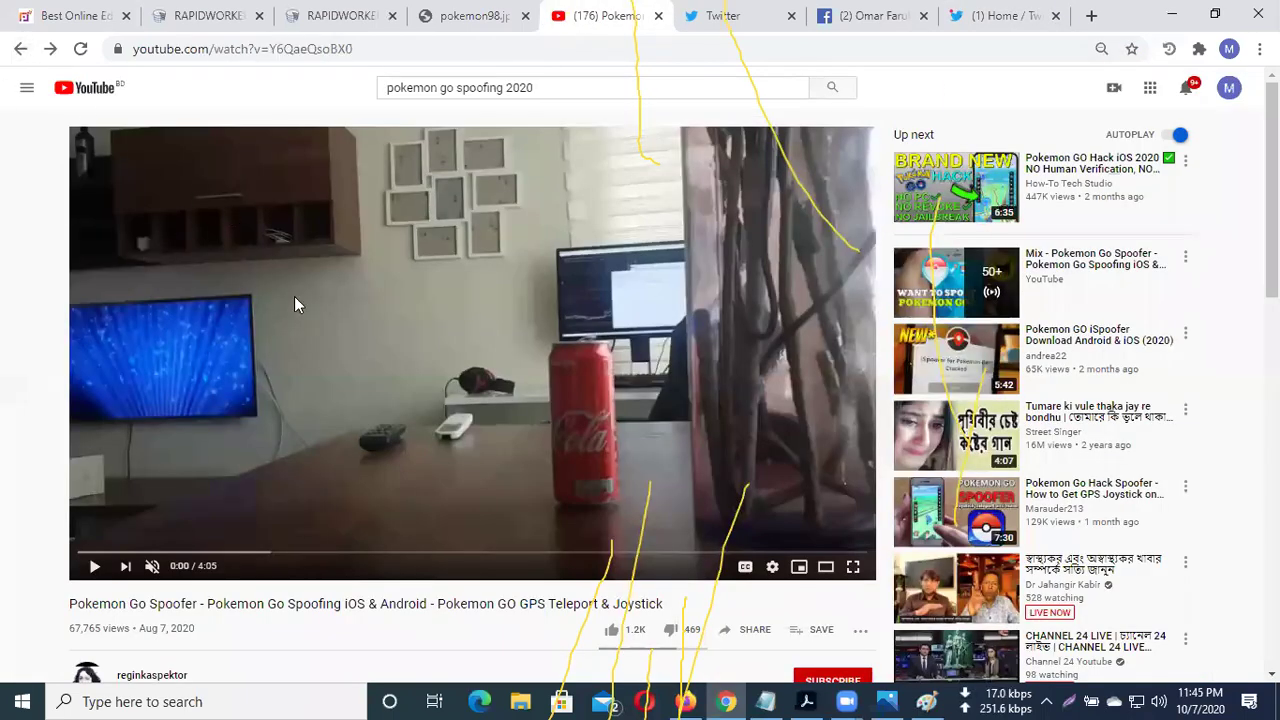
pyautogui.scroll(1, 430, 230)
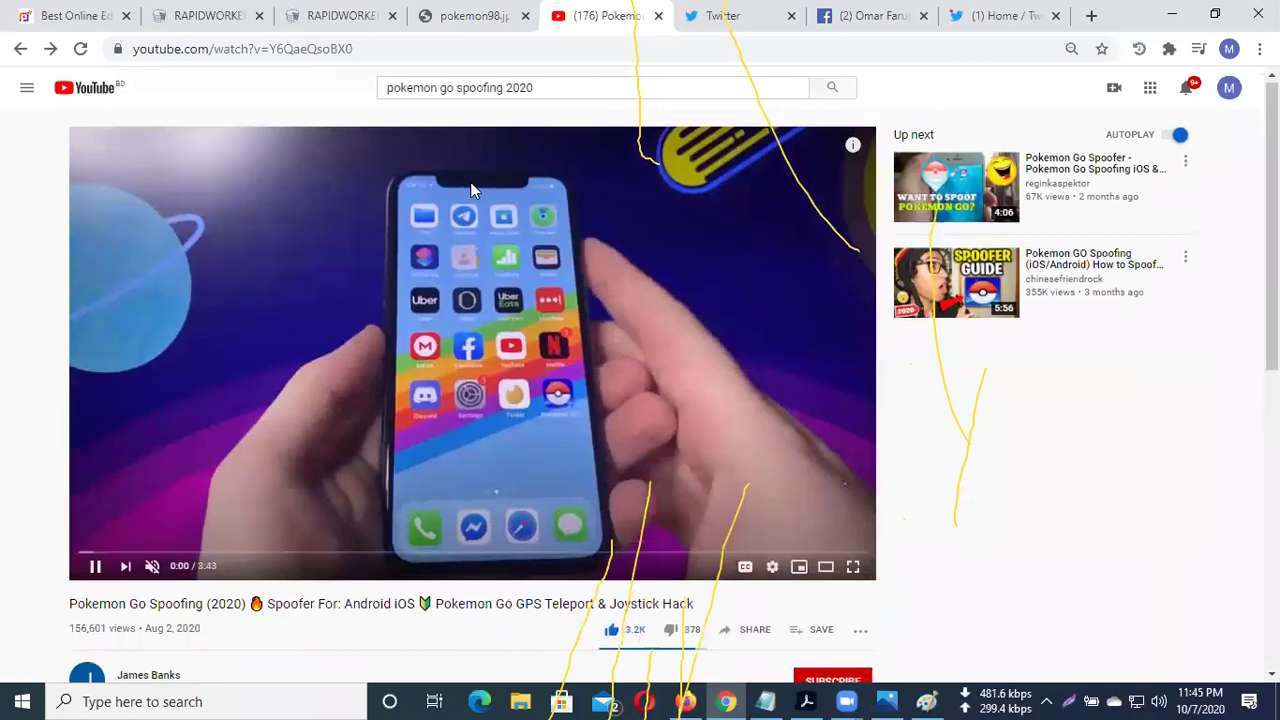
pyautogui.click(143, 48)
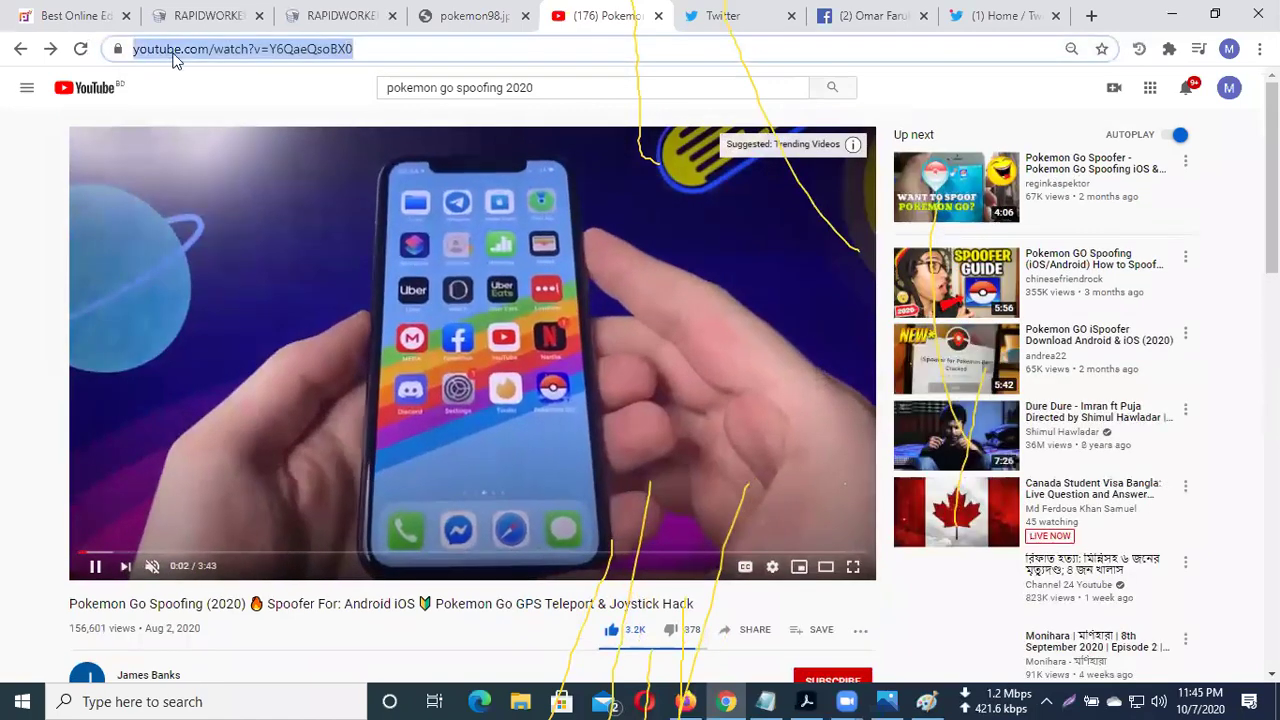
pyautogui.rightClick(187, 55)
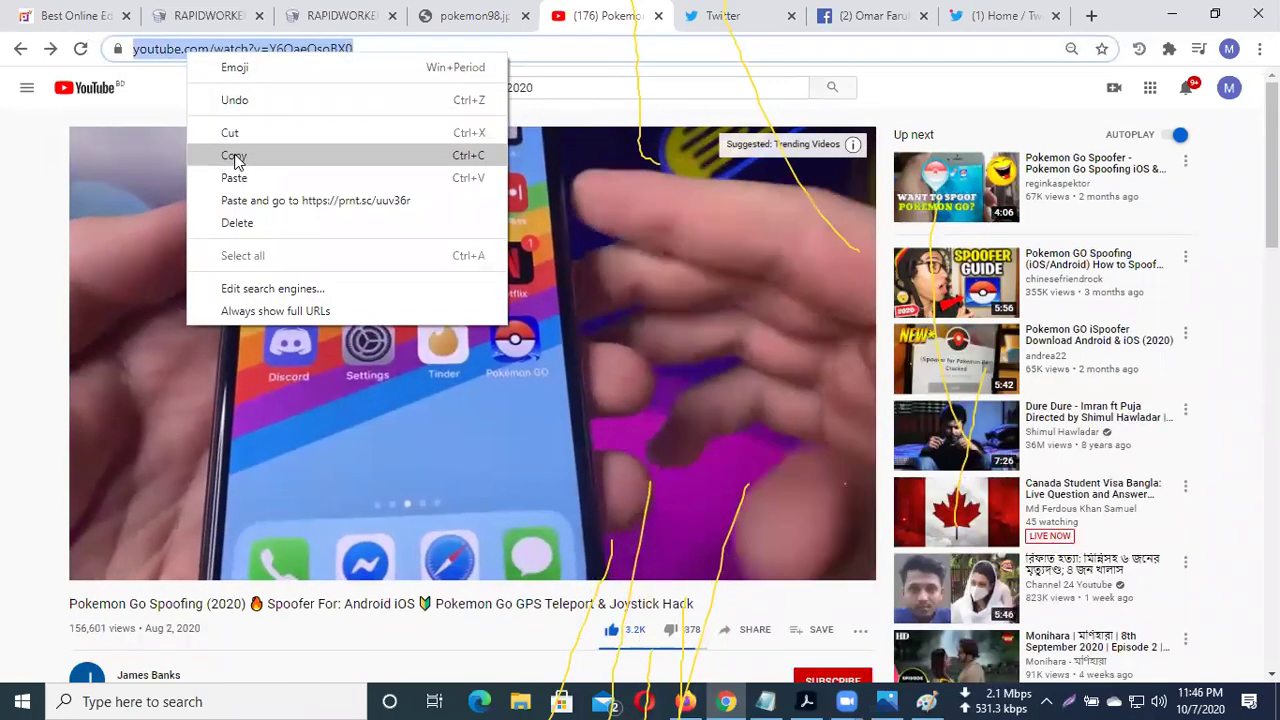
pyautogui.click(234, 157)
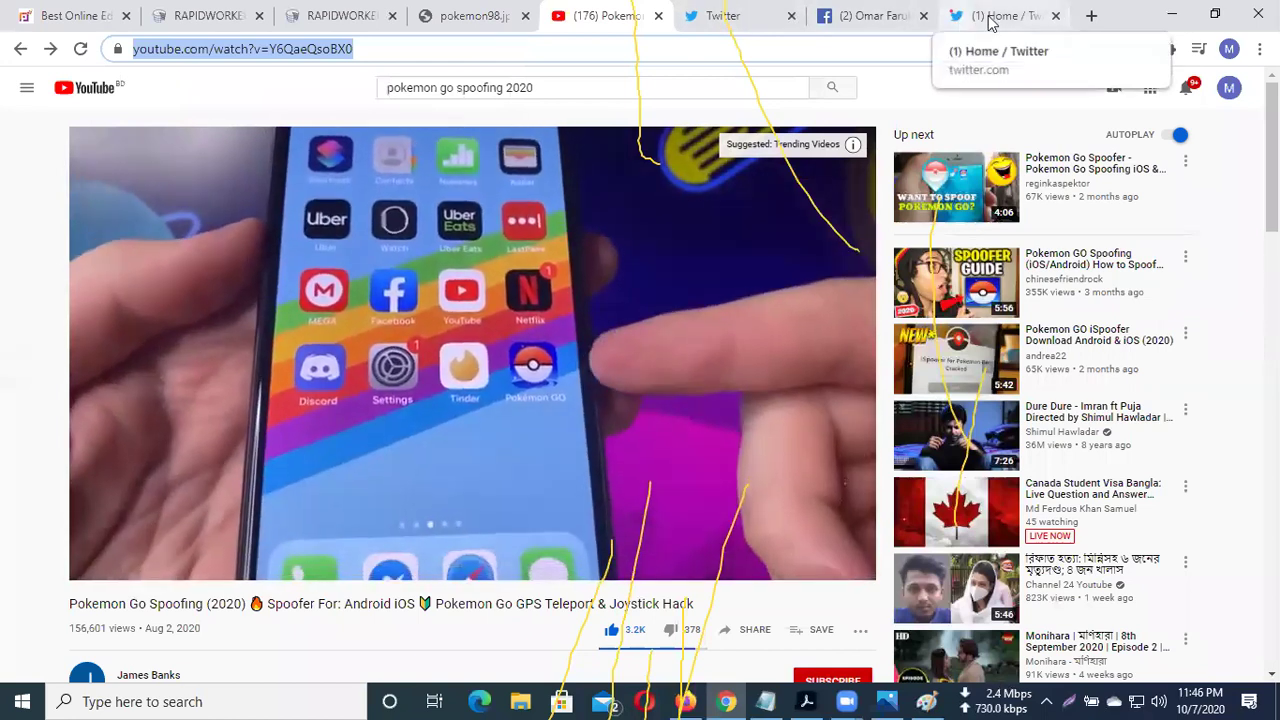
pyautogui.click(962, 18)
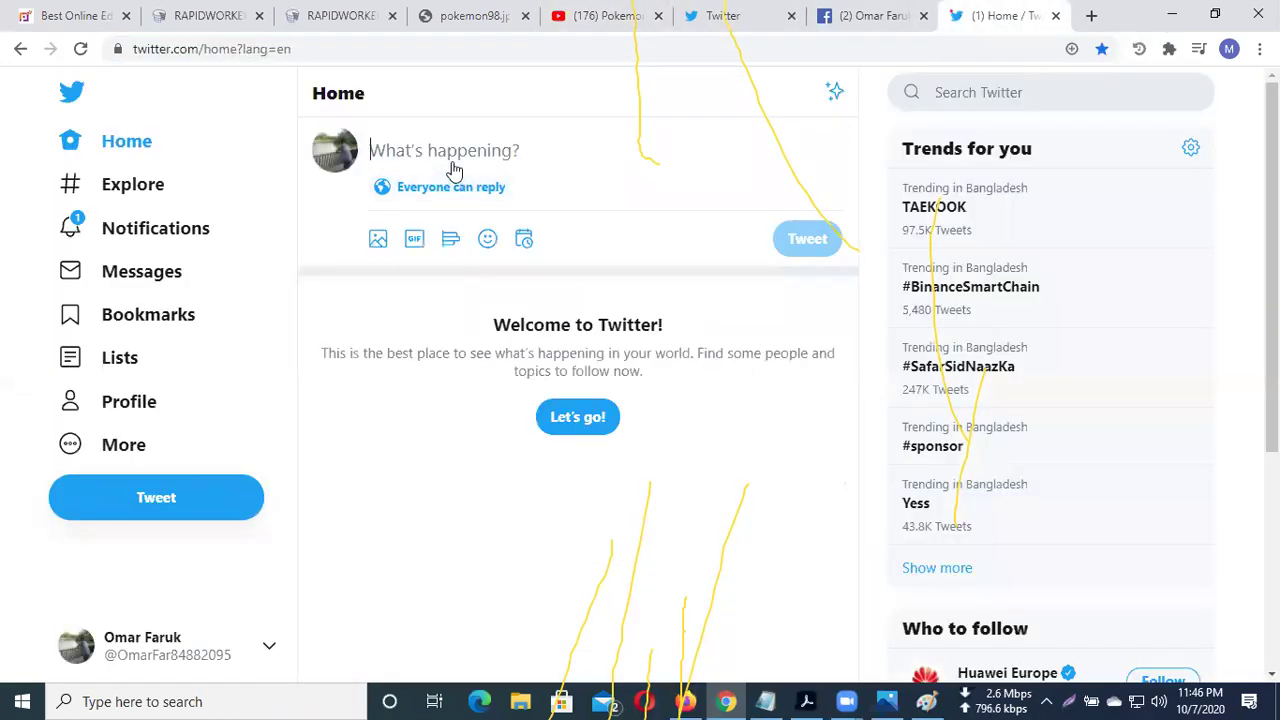
pyautogui.rightClick(429, 149)
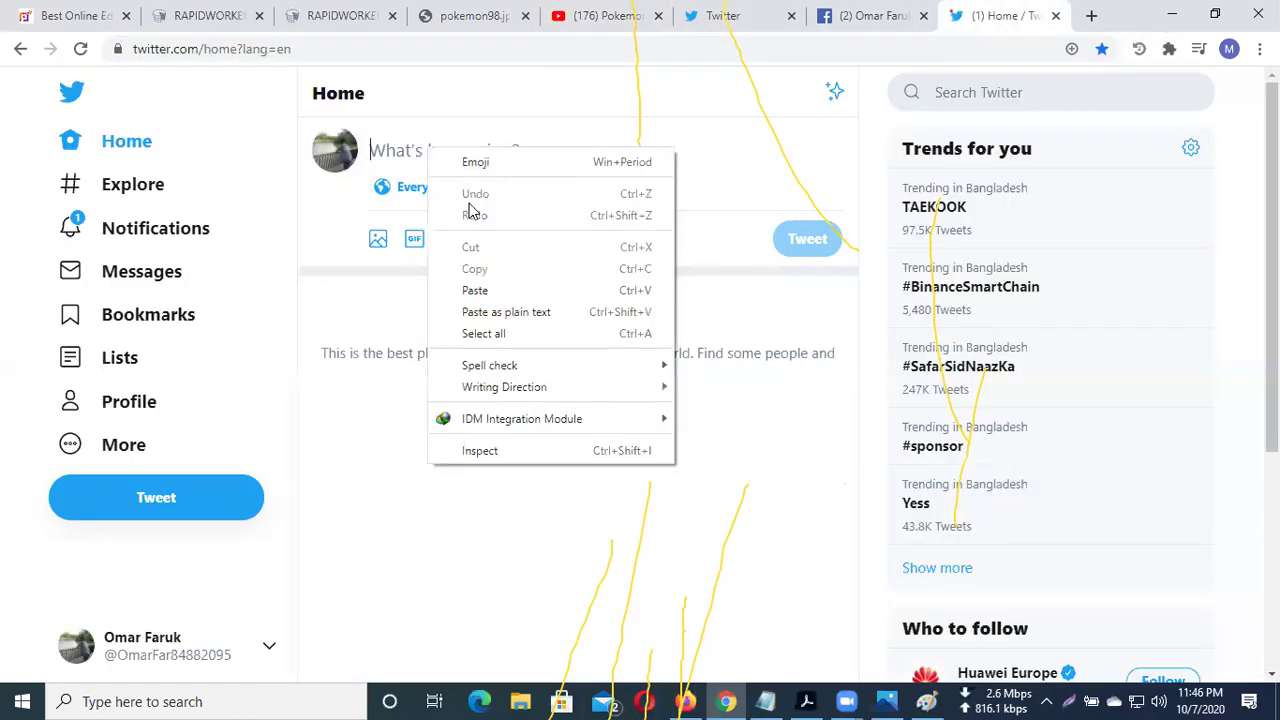
pyautogui.click(476, 290)
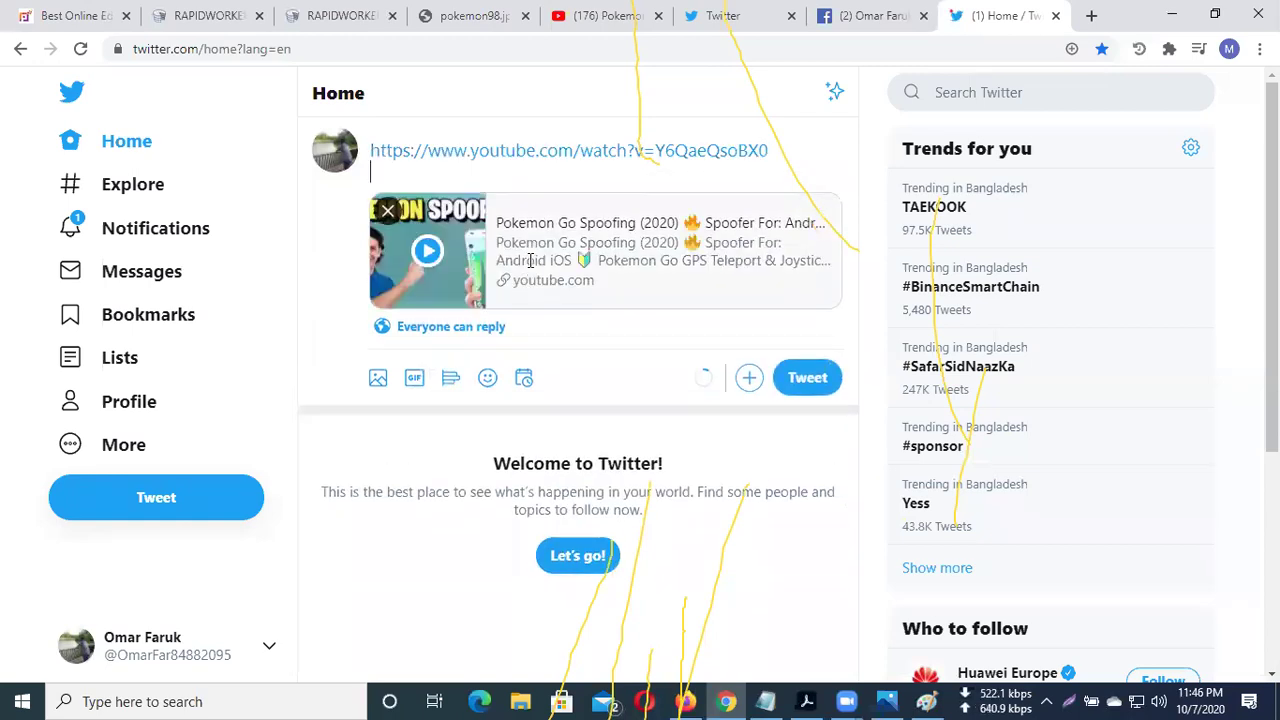
pyautogui.click(808, 378)
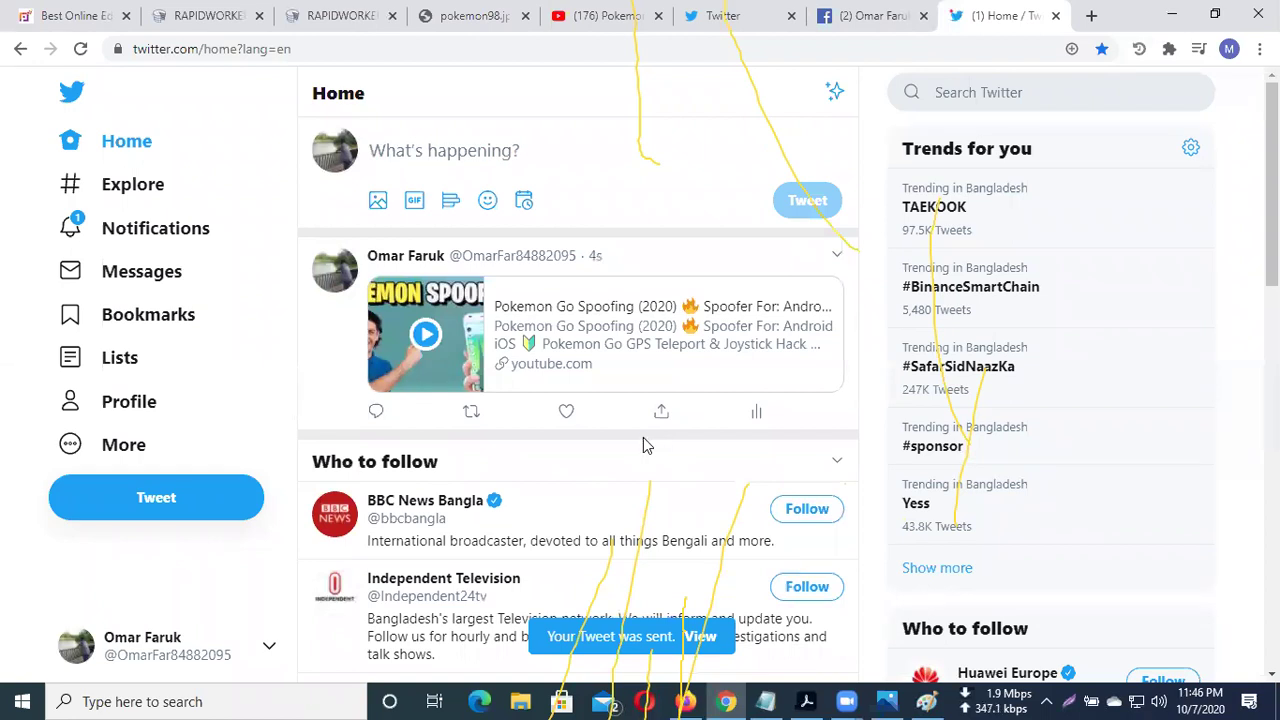
# Capture the Twitter page showing the published tweet, upload the screenshot and copy its link
pyautogui.press('Print')
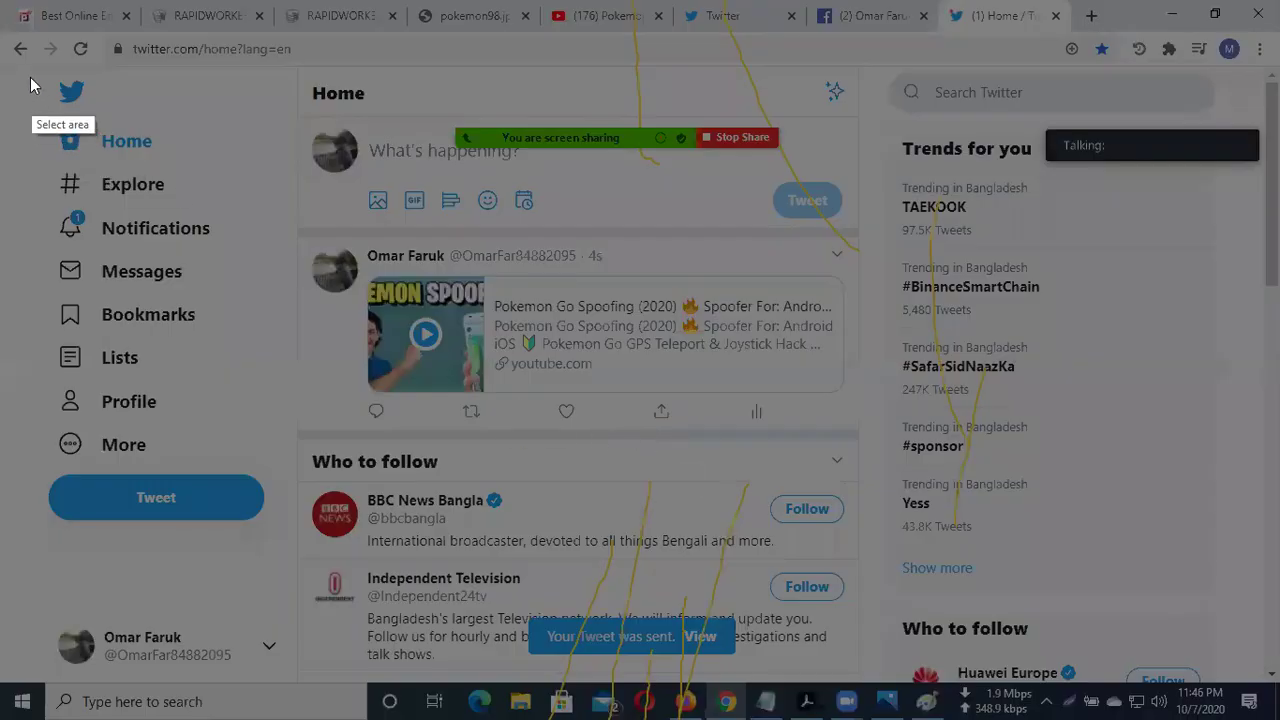
pyautogui.moveTo(13, 32); pyautogui.dragTo(1262, 685)
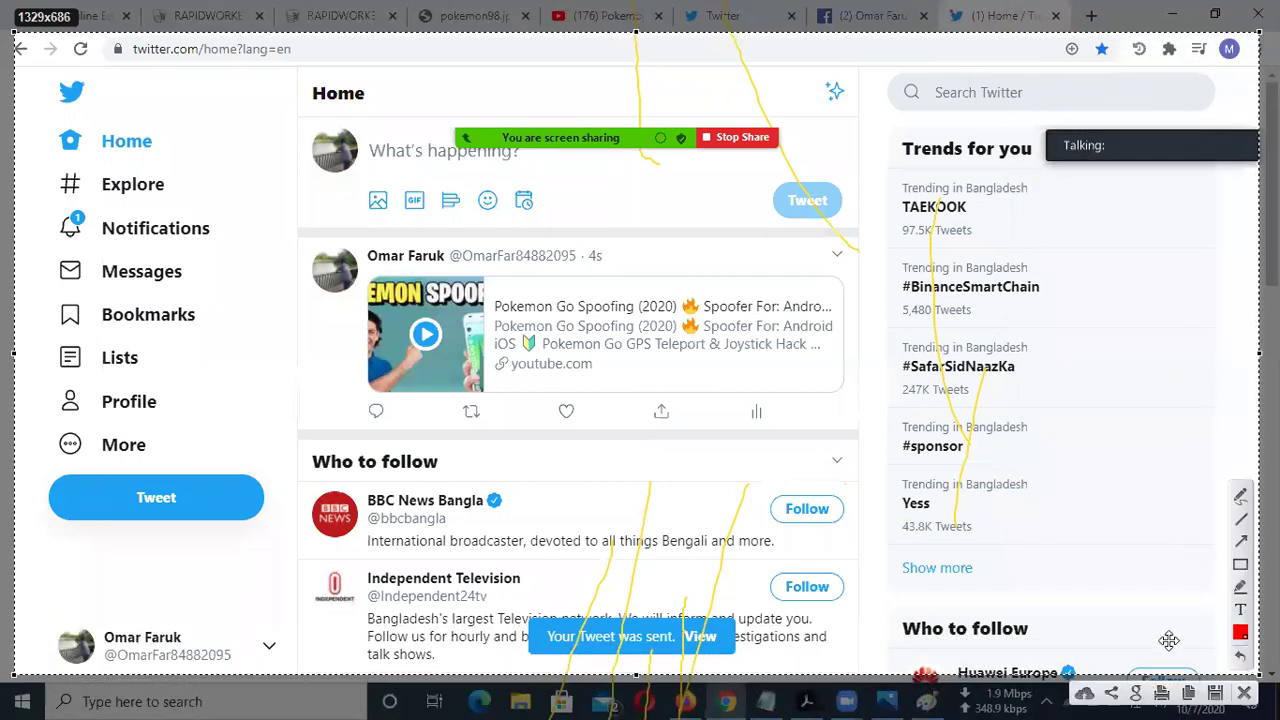
pyautogui.click(1088, 694)
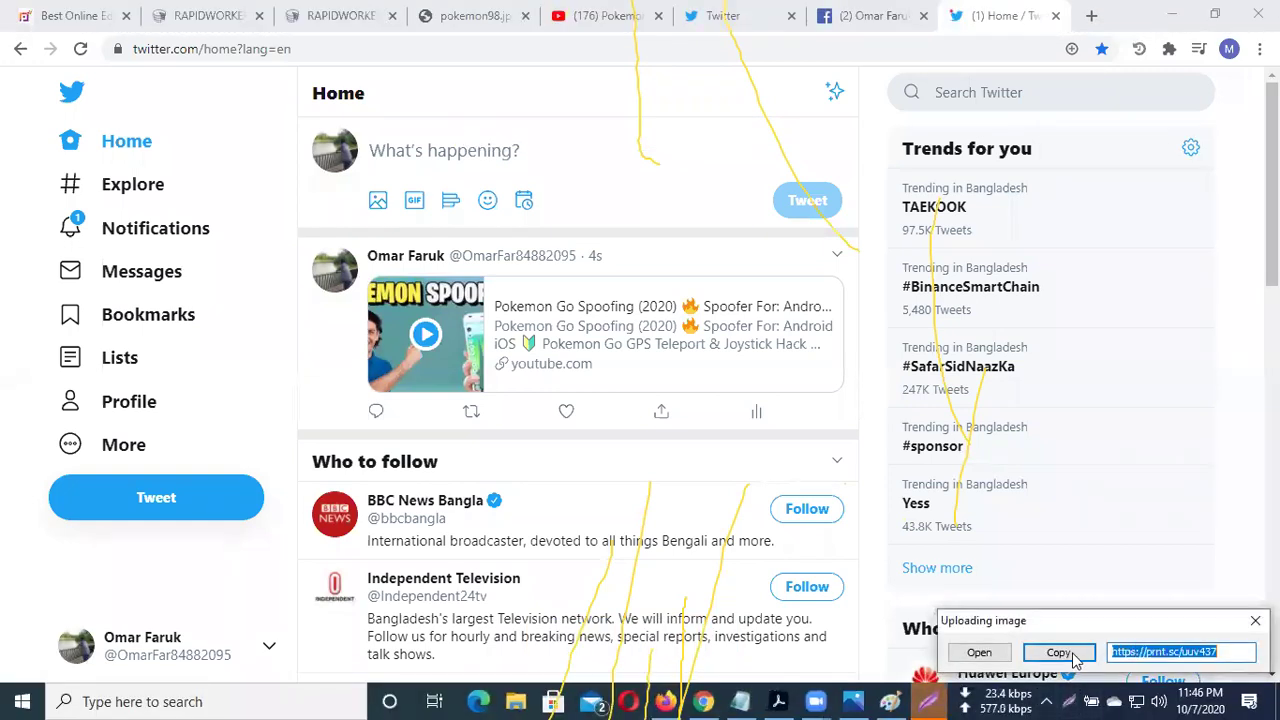
pyautogui.click(1057, 653)
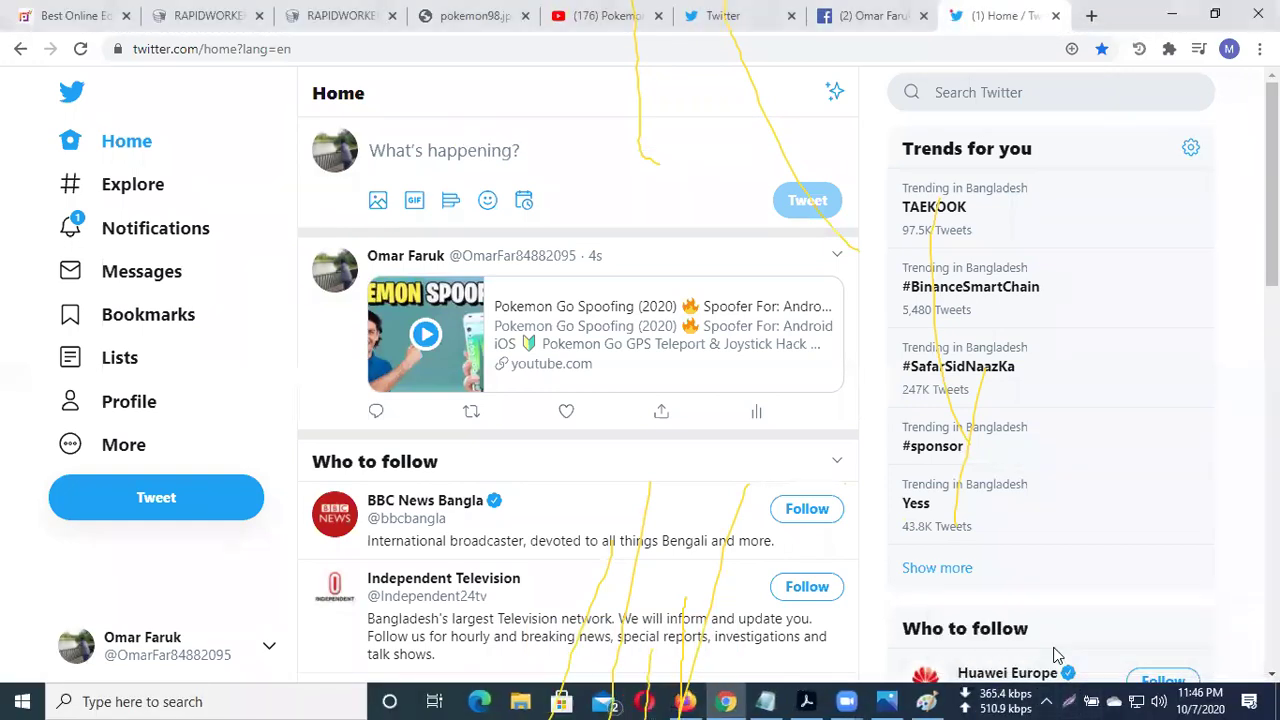
# Check the uploaded Twitter screenshot by opening its copied link in a new browser tab, and close that tab
pyautogui.click(1093, 17)
pyautogui.click(575, 40)
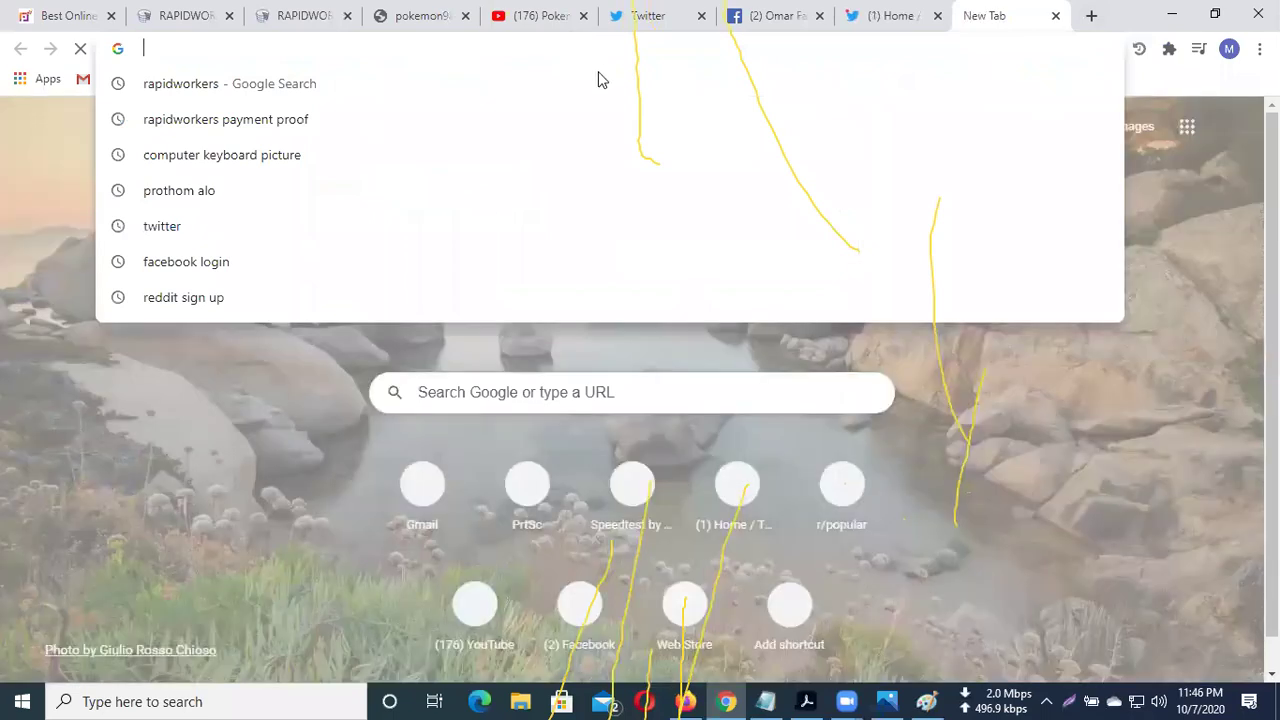
pyautogui.rightClick(575, 40)
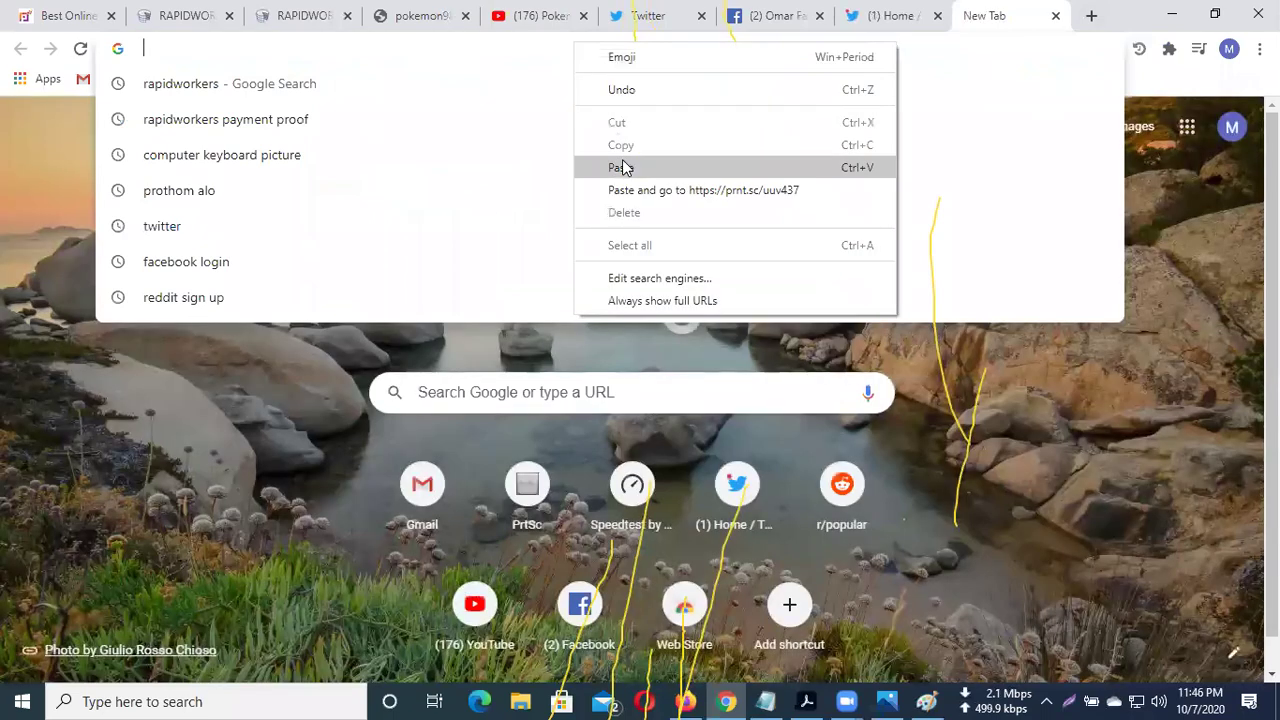
pyautogui.click(626, 180)
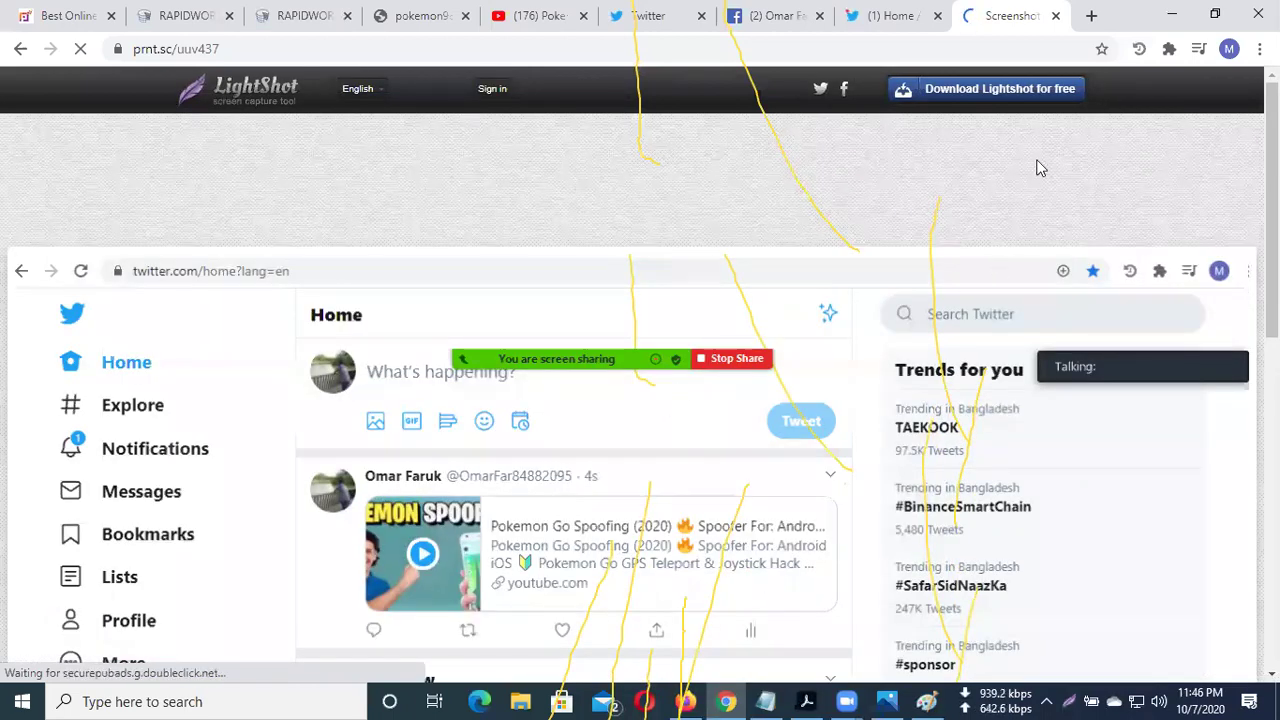
pyautogui.click(1056, 16)
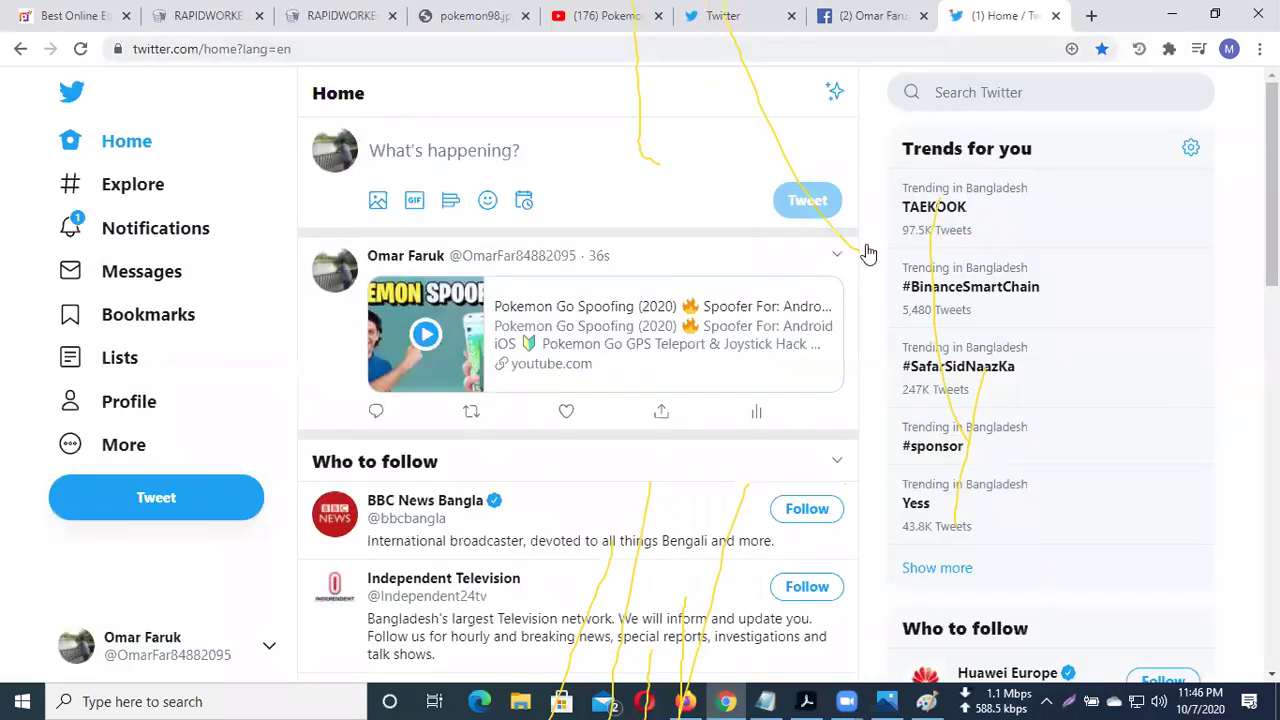
# Return to the YouTube: Share job page with the proof box
pyautogui.click(487, 22)
pyautogui.click(338, 15)
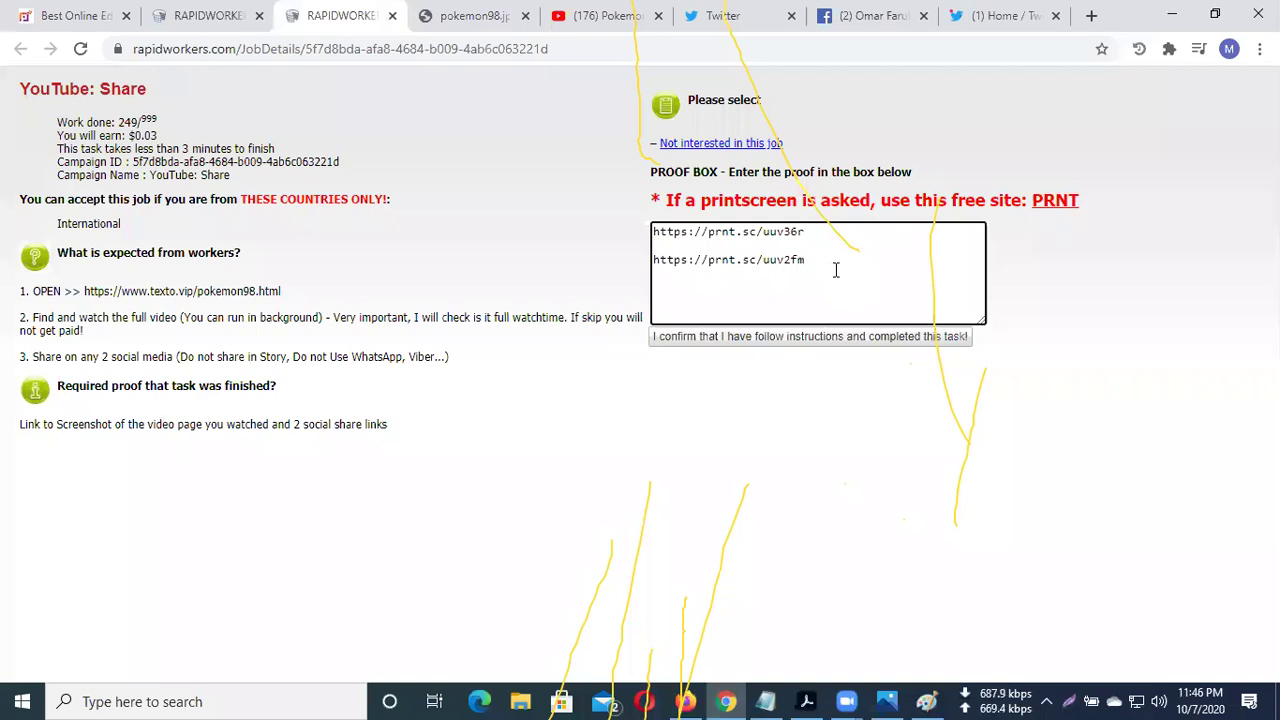
pyautogui.hotkey('ctrl', 'z')
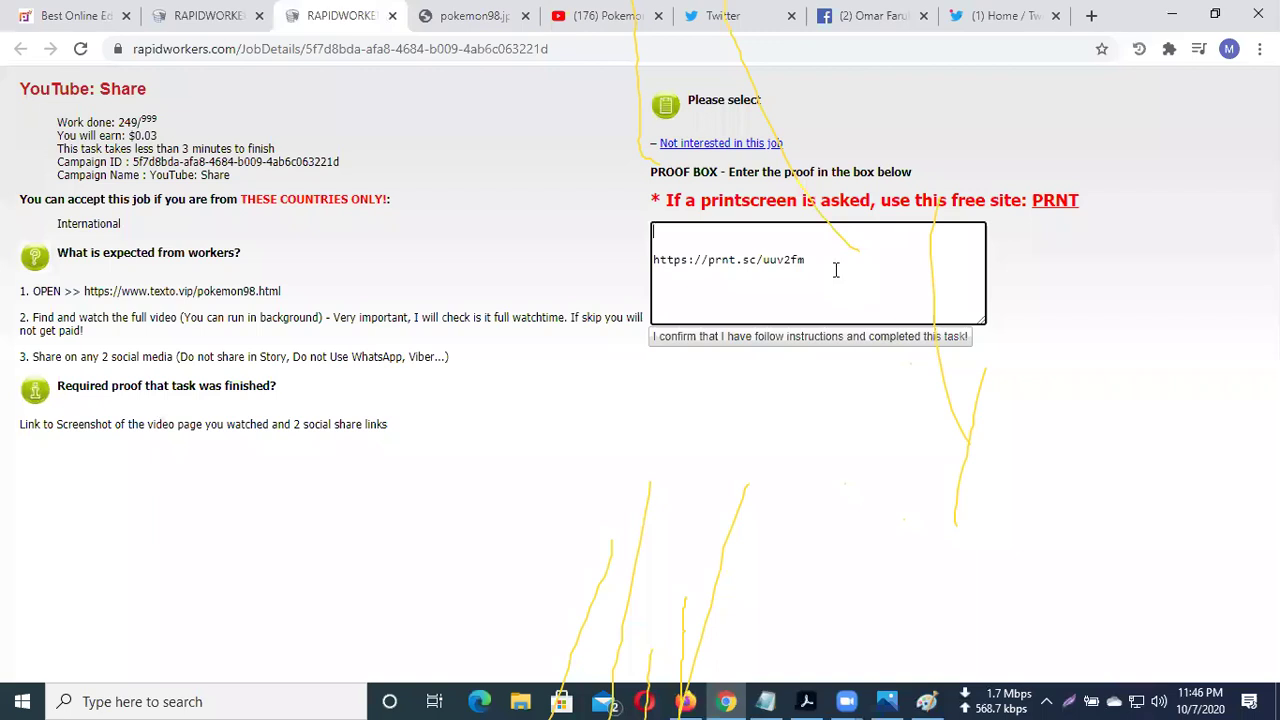
pyautogui.hotkey('ctrl', 'z')
pyautogui.hotkey('ctrl', 'y')
pyautogui.hotkey('ctrl', 'y')
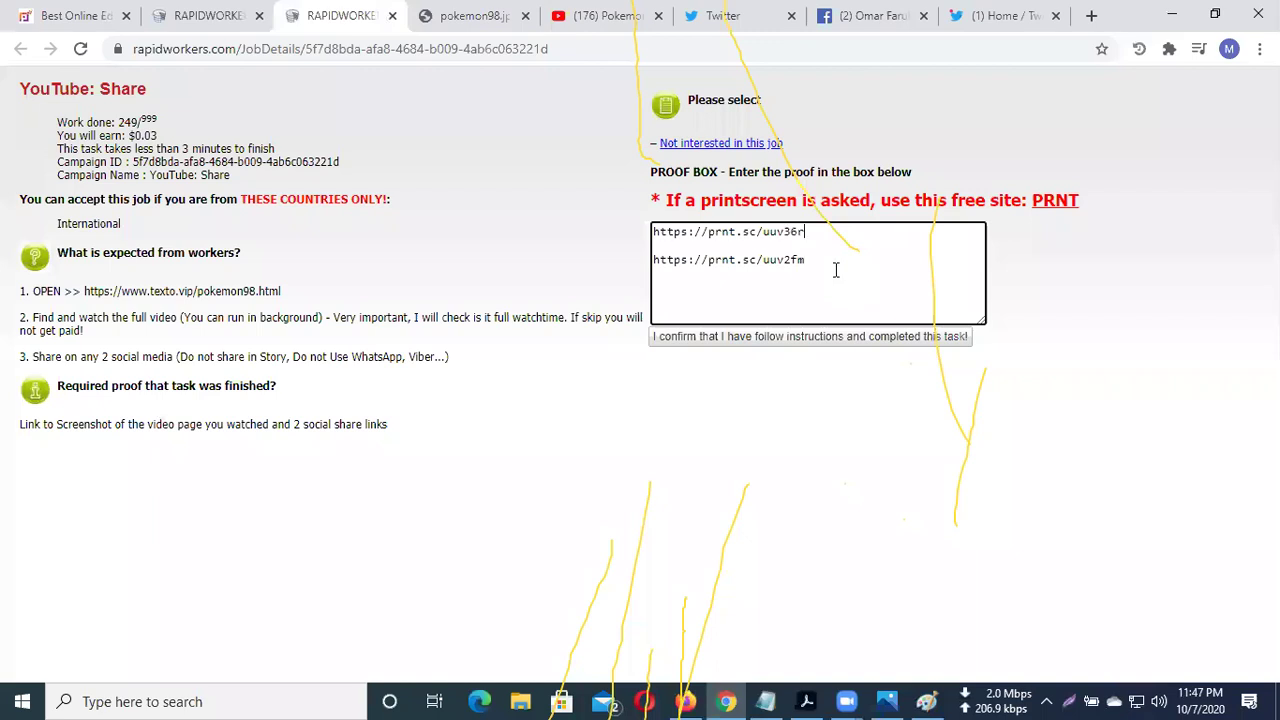
pyautogui.press('Return')
pyautogui.press('Return')
pyautogui.hotkey('ctrl', 'v')
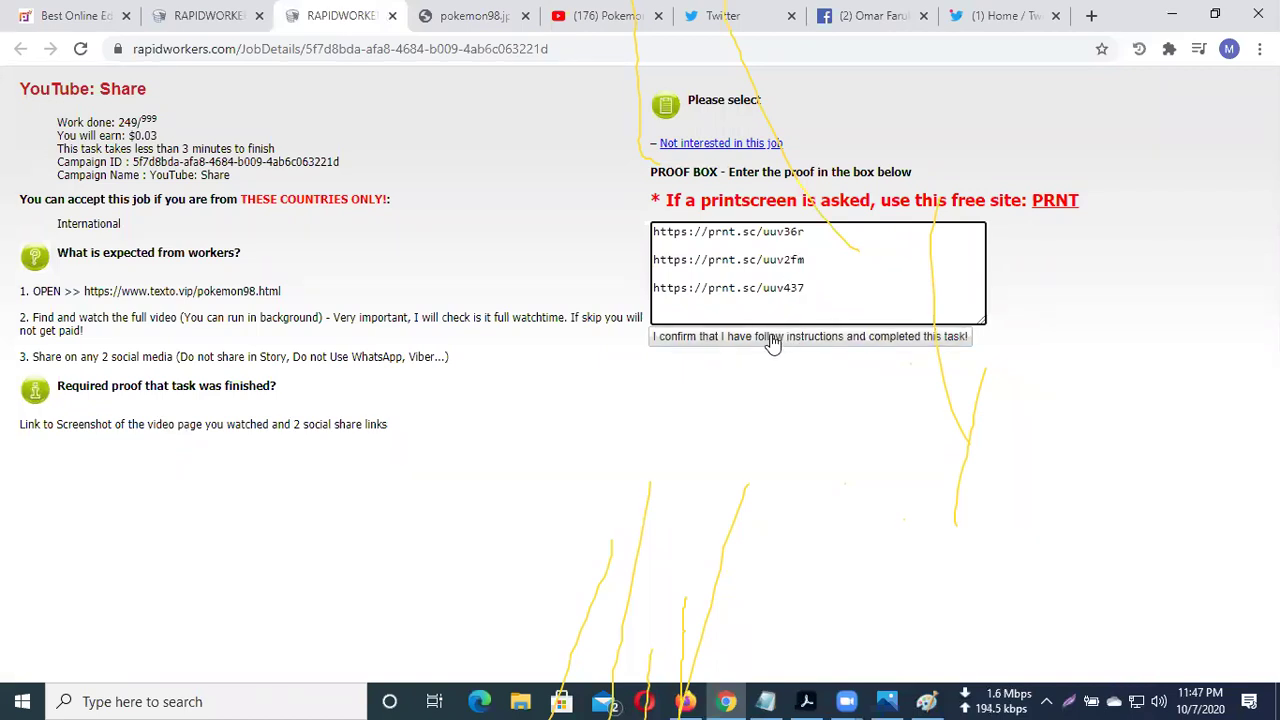
# Submit the completed YouTube: Share job and open the list of finished tasks to check its status
pyautogui.click(884, 340)
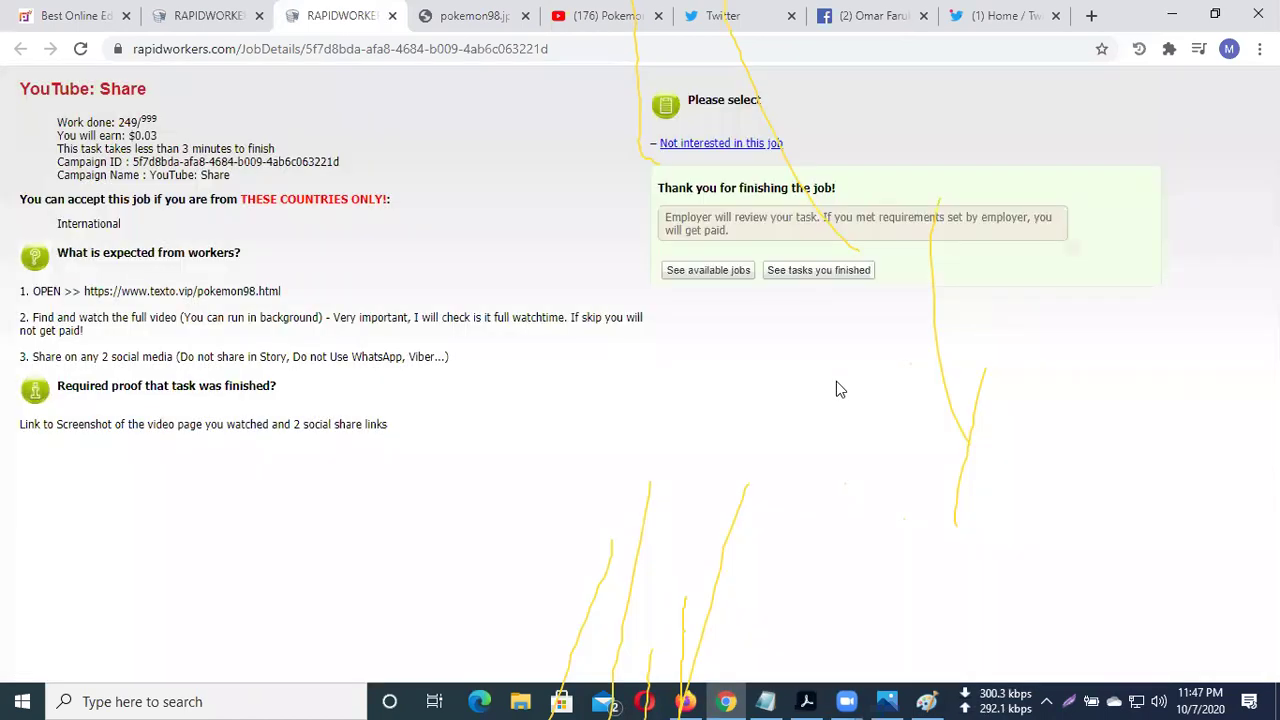
pyautogui.click(816, 277)
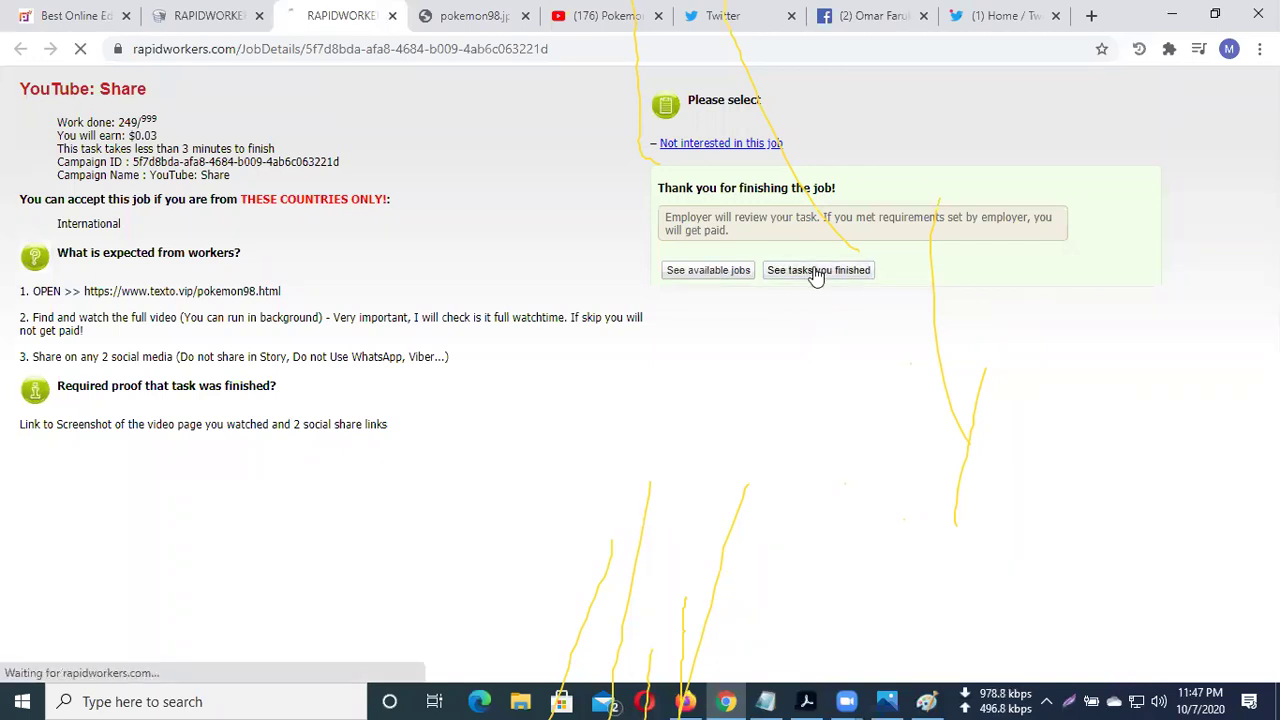
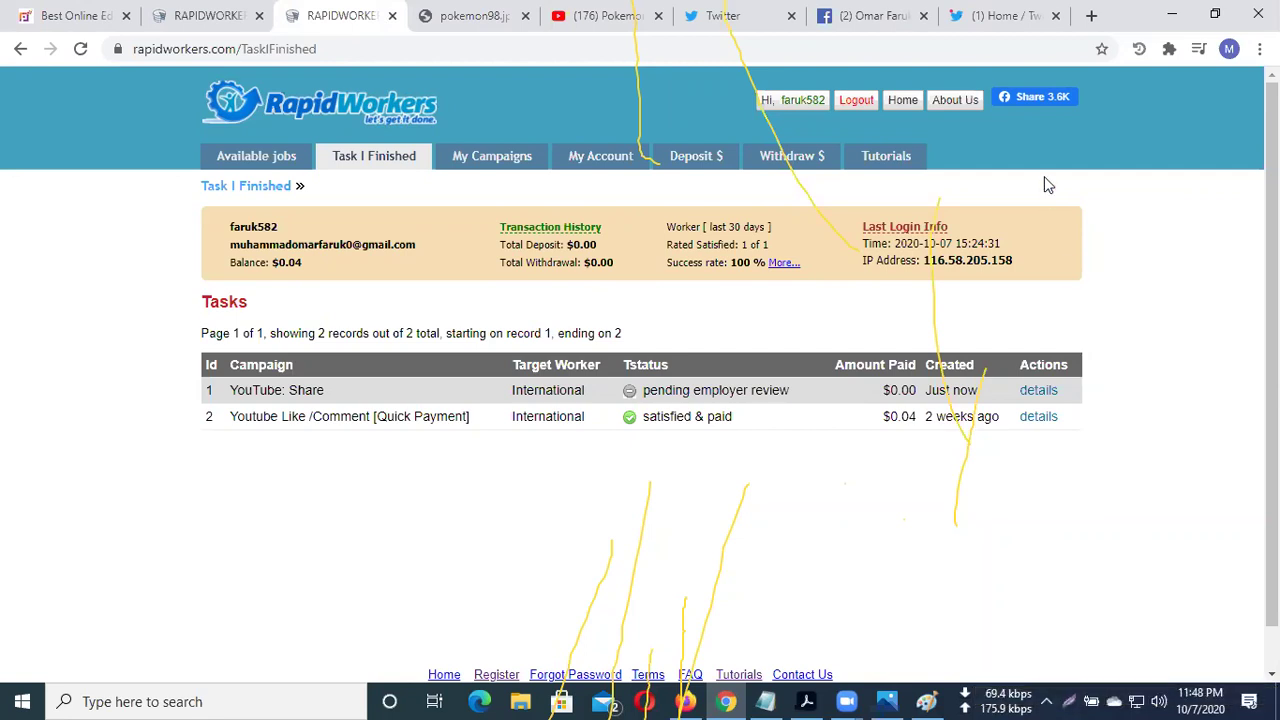
# Search Google for "lightshot" in a new browser tab and open the "Lightshot — screenshot tool for Mac & Win" result
pyautogui.hotkey('ctrl', 't')
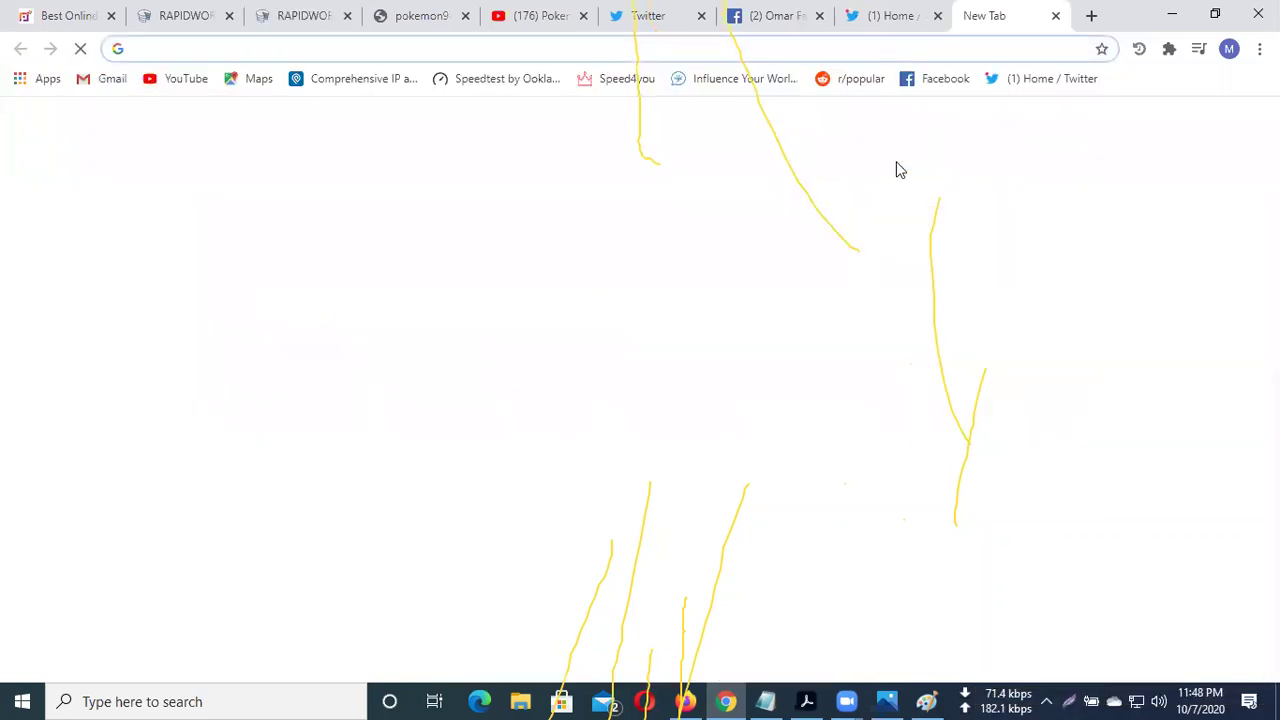
pyautogui.write('light')
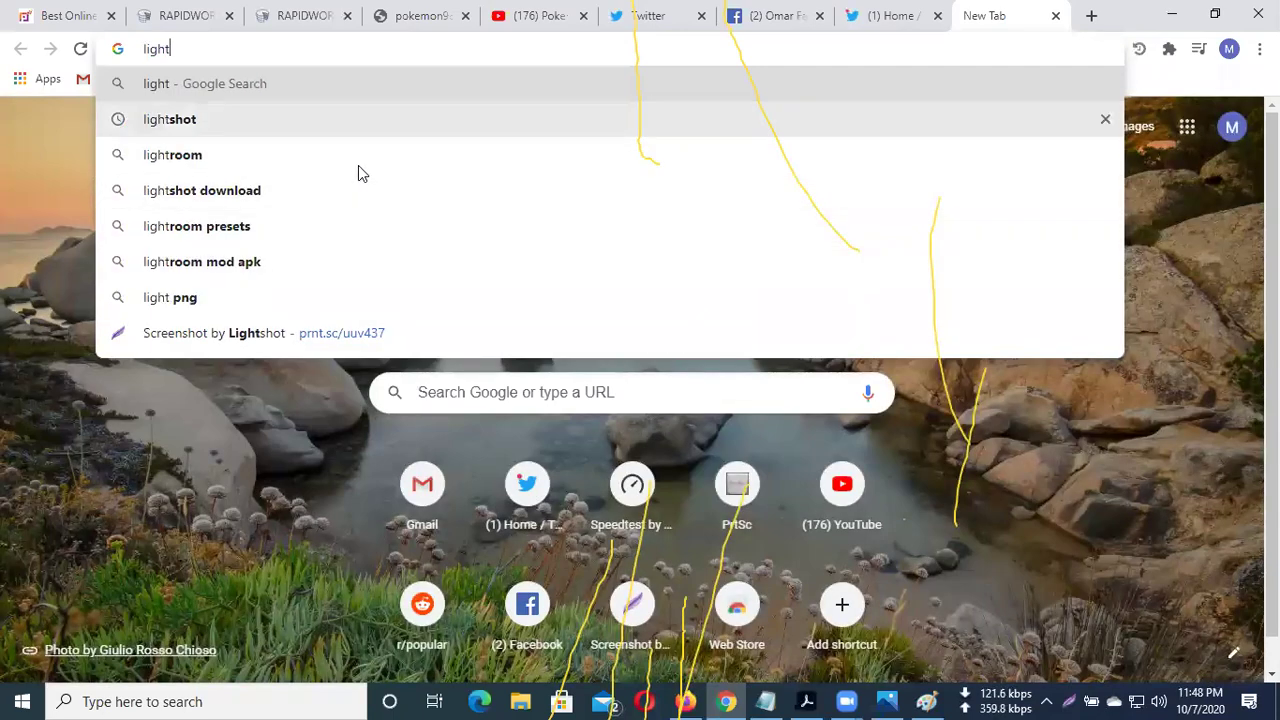
pyautogui.click(355, 120)
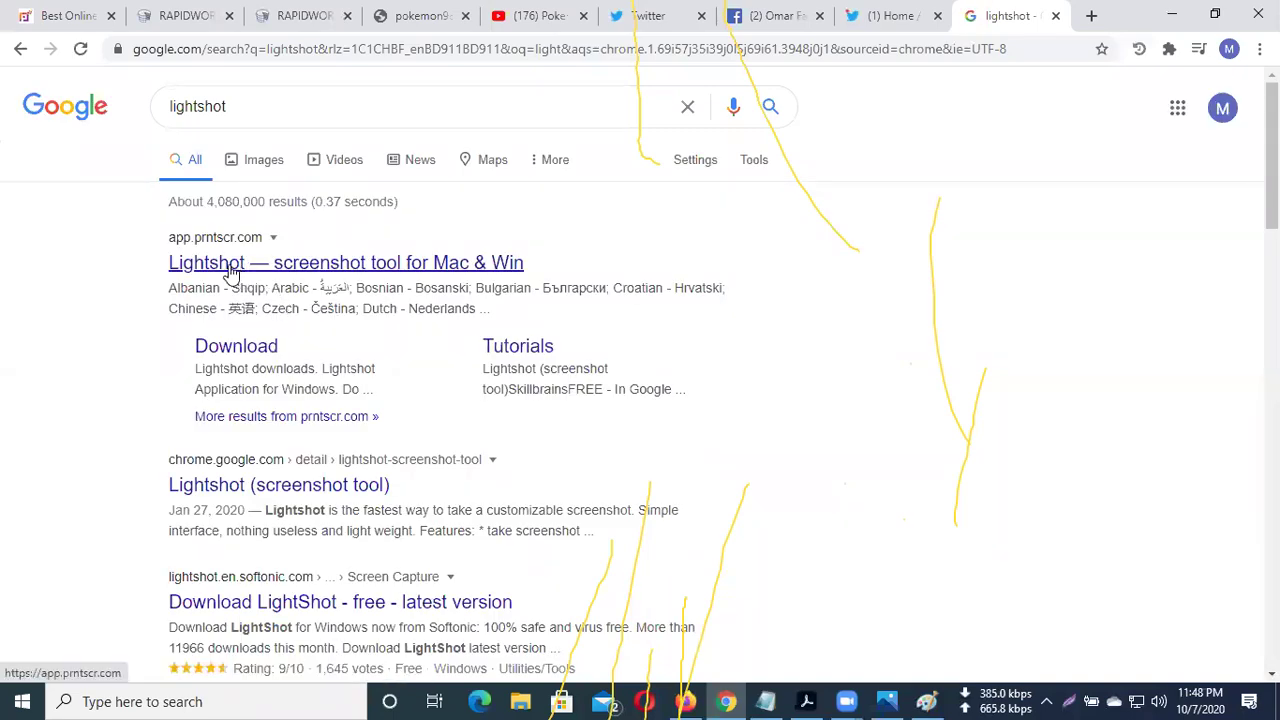
pyautogui.click(230, 268)
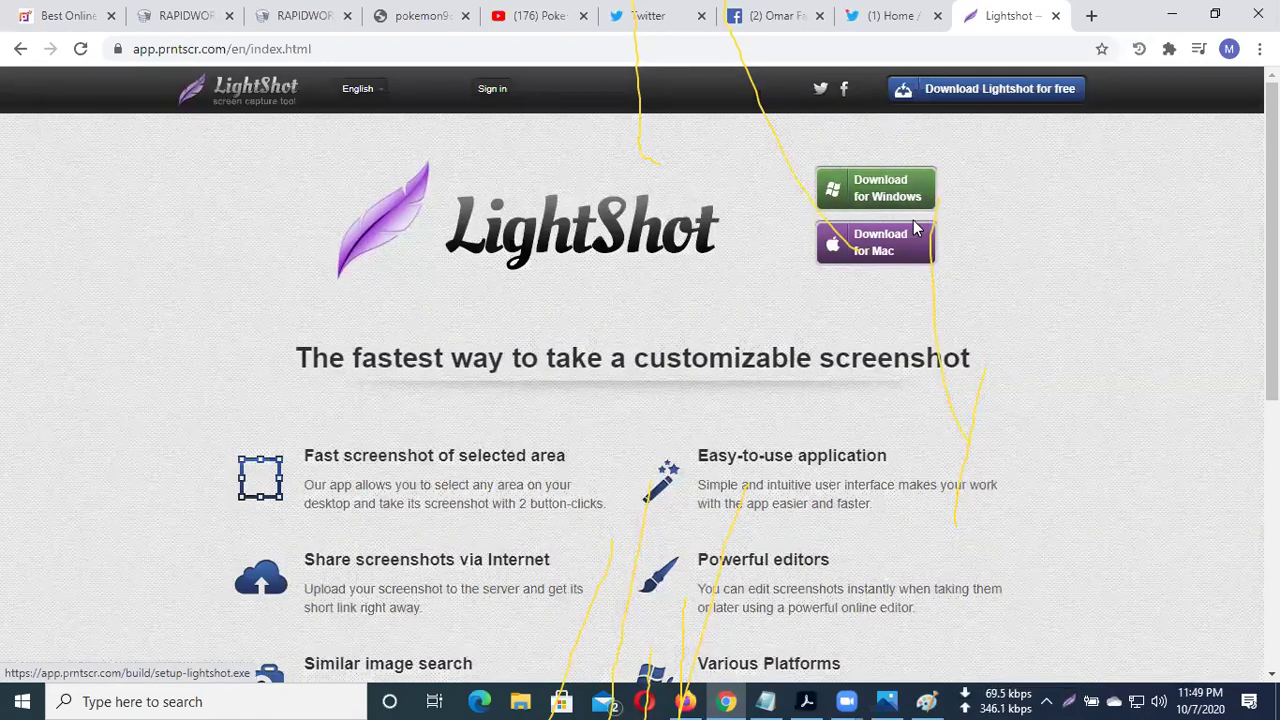
# Open prta.ca in a new browser tab, look over its home page and return to the blank tab
pyautogui.click(1090, 18)
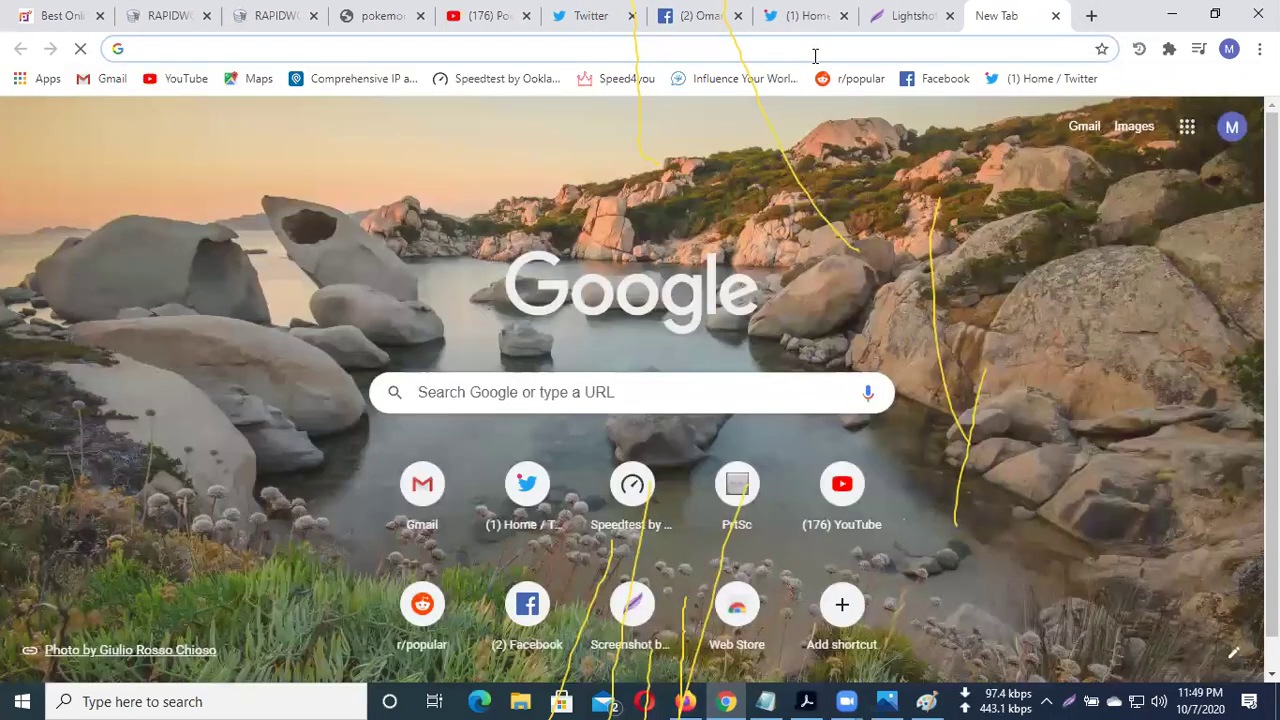
pyautogui.write('prta.ca')
pyautogui.press('Return')
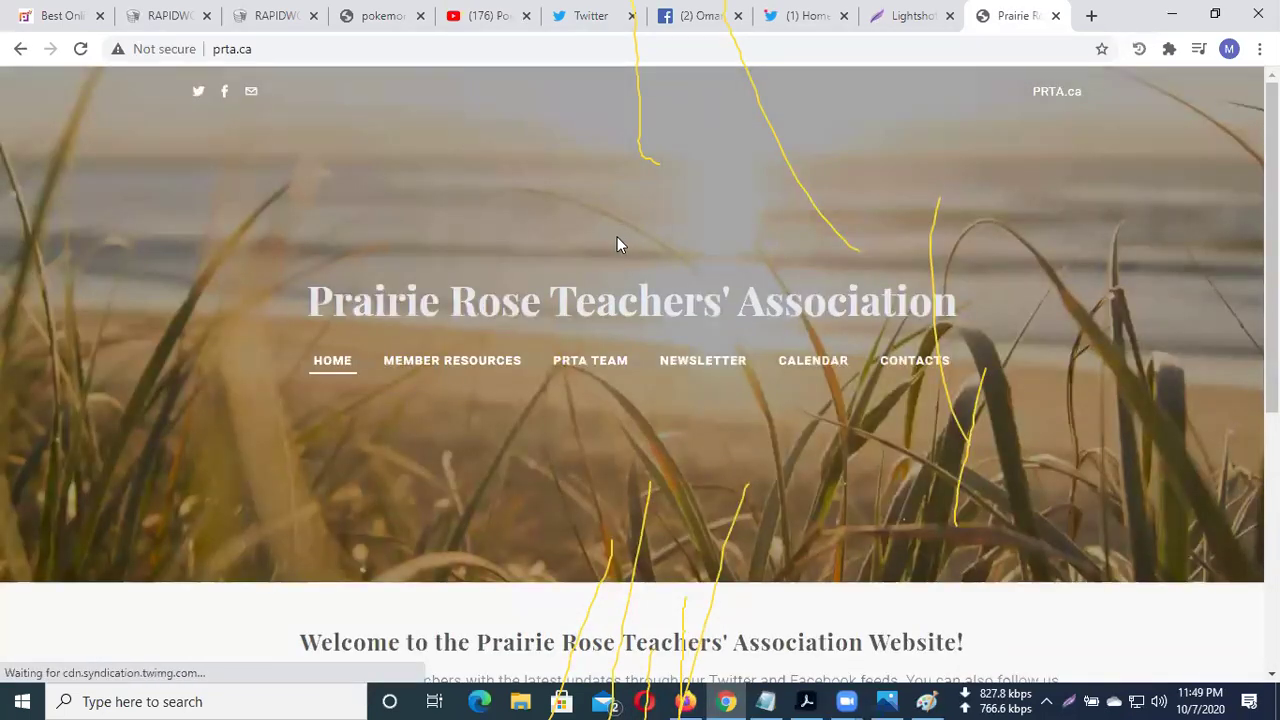
pyautogui.scroll(-4, 611, 240)
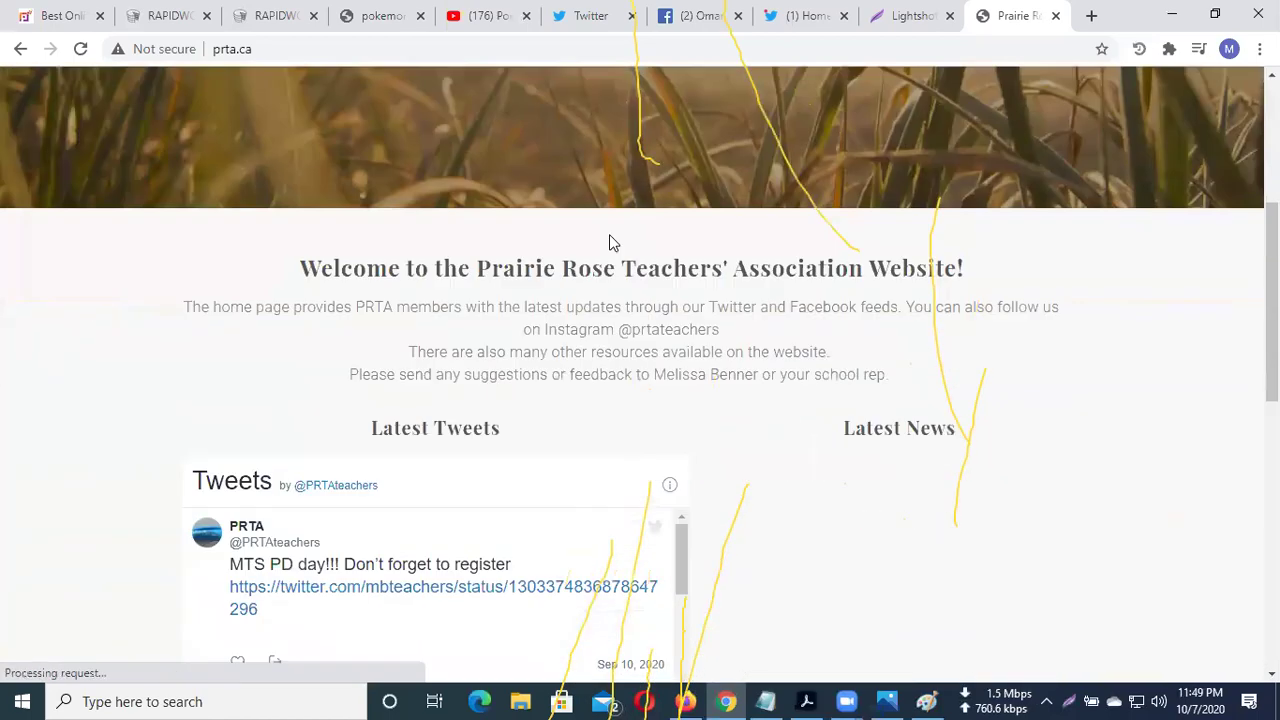
pyautogui.scroll(4, 608, 240)
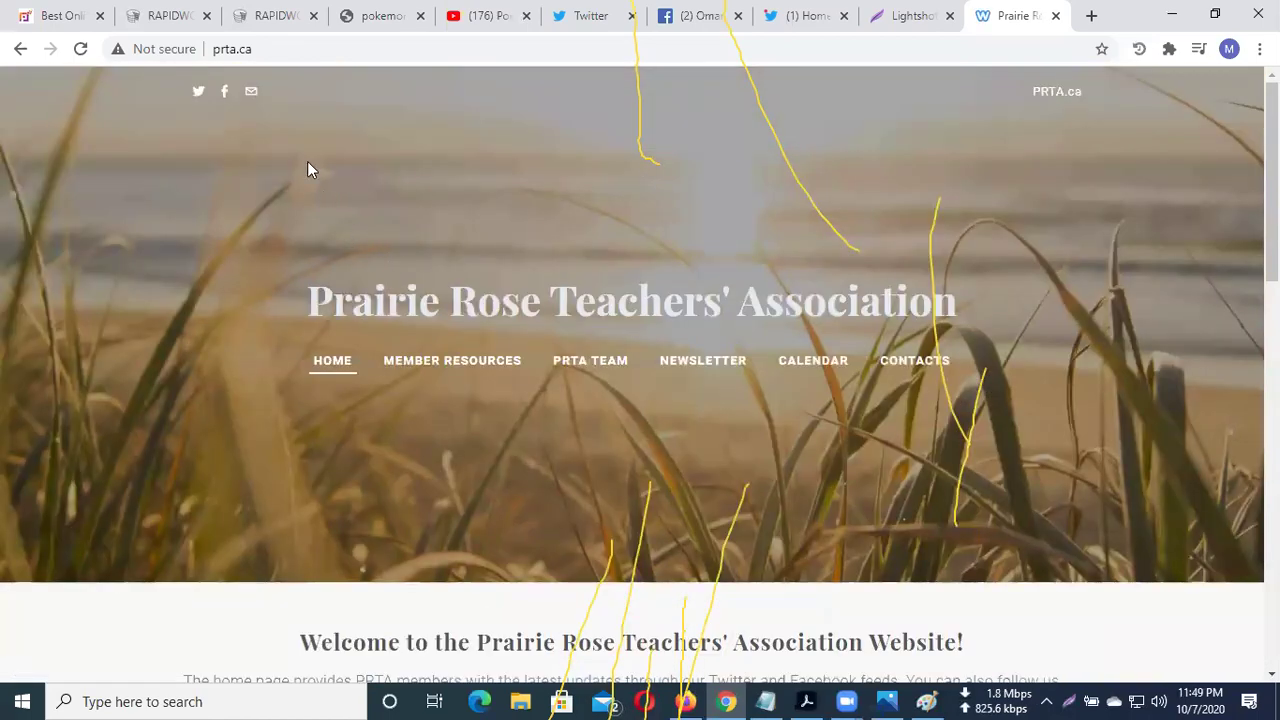
pyautogui.scroll(-6, 447, 181)
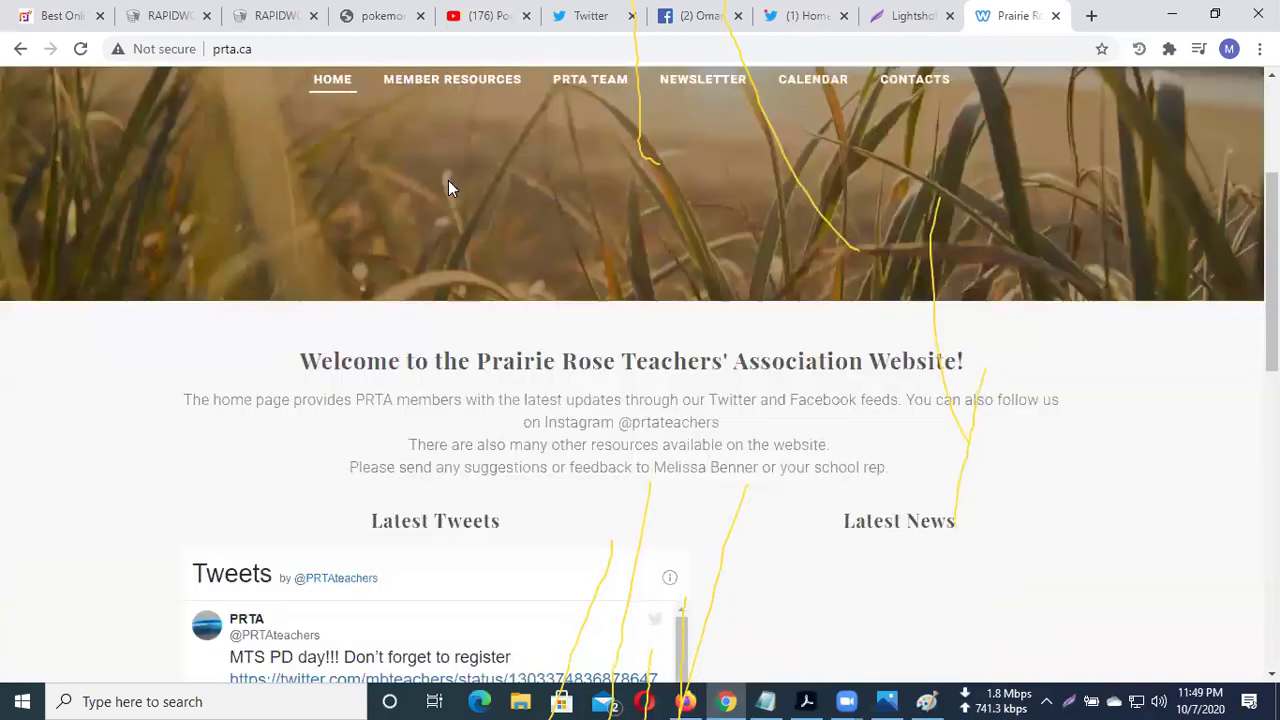
pyautogui.scroll(3, 654, 216)
pyautogui.scroll(3, 654, 216)
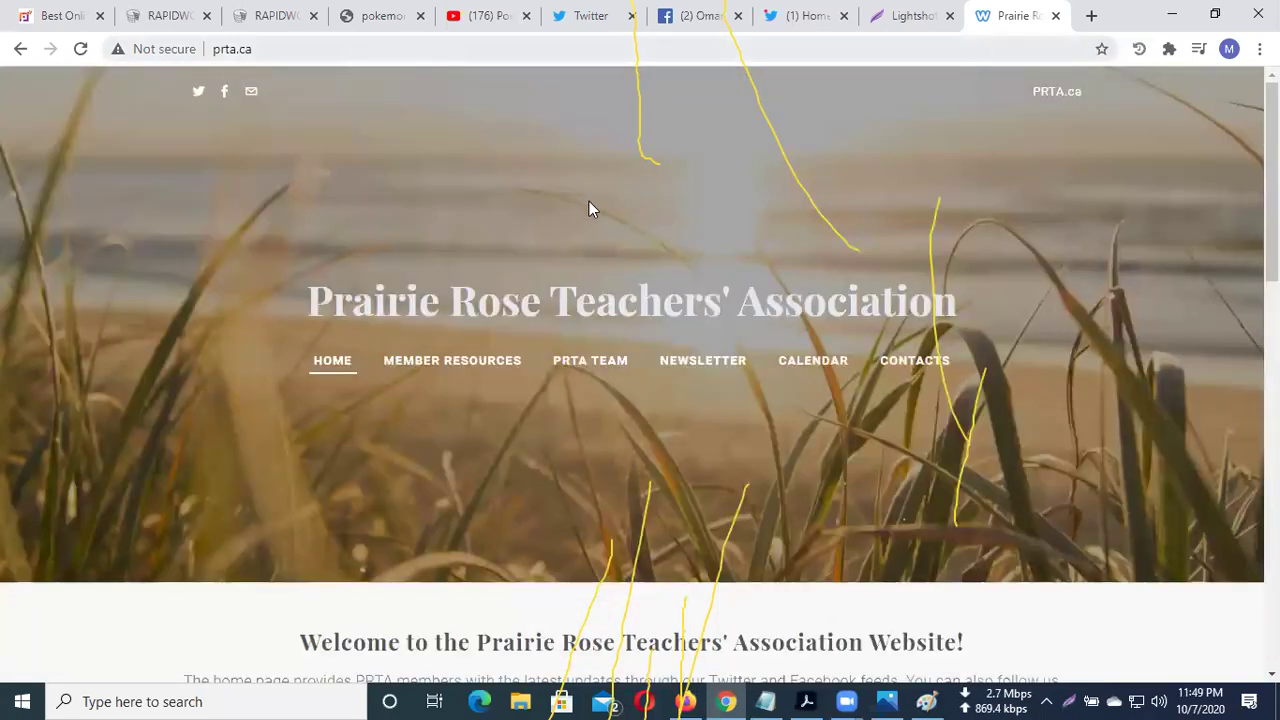
pyautogui.click(18, 49)
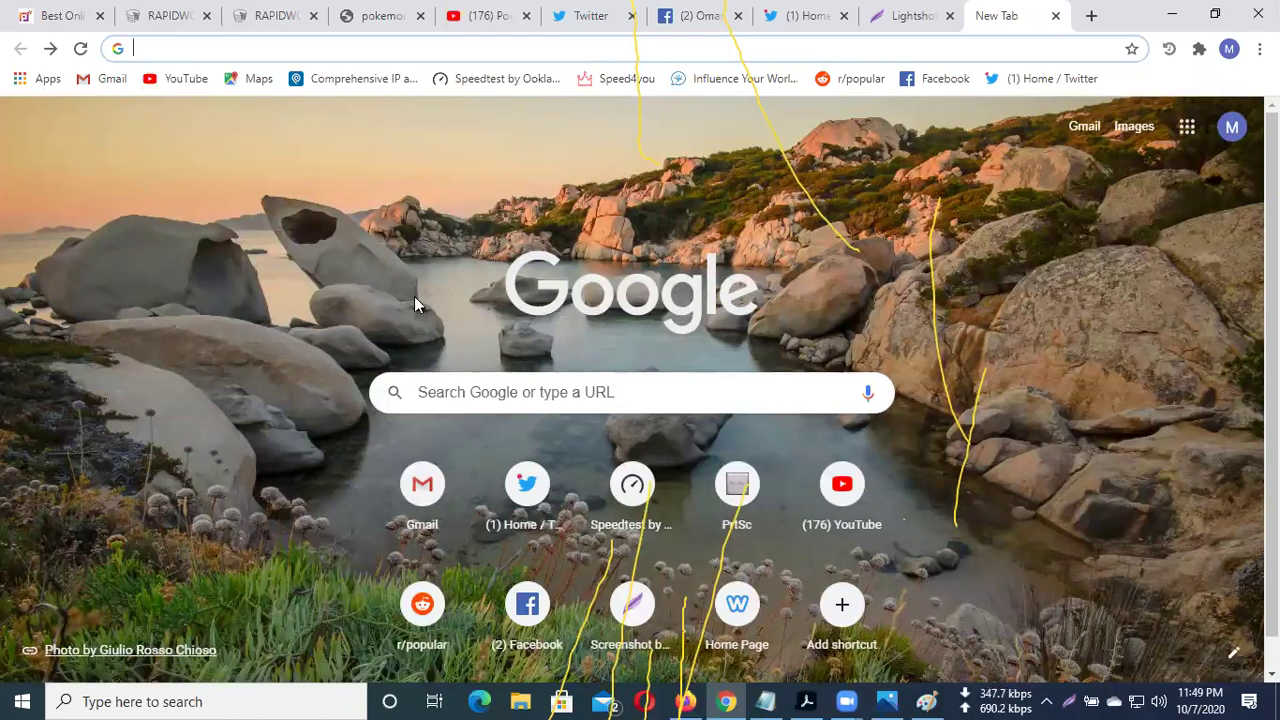
# Open the PrtSc image upload site at prtsc.ca
pyautogui.click(303, 48)
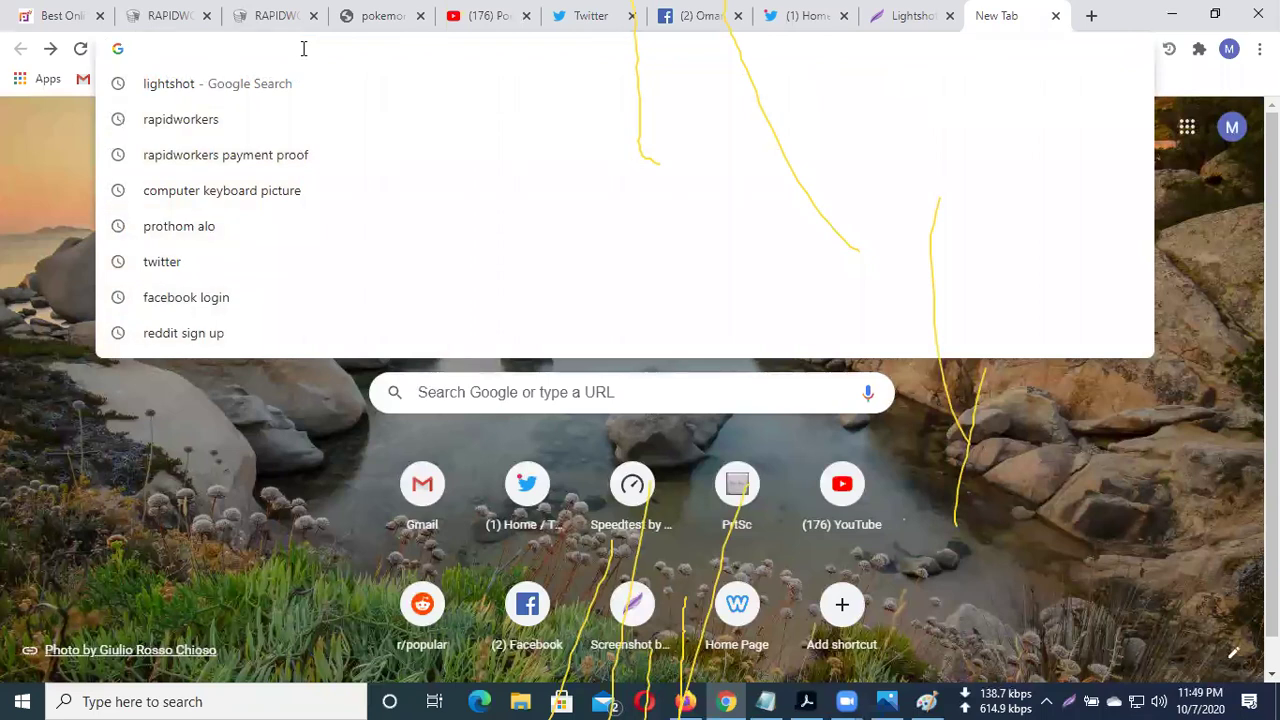
pyautogui.write('prt')
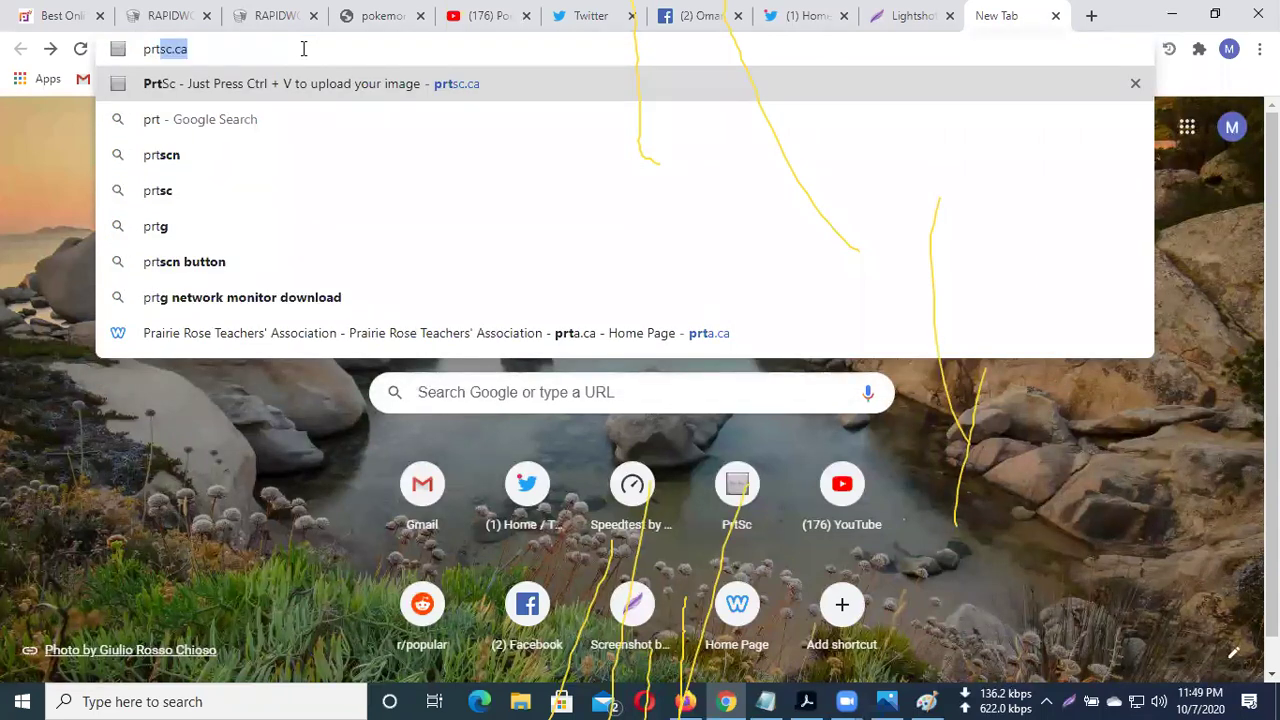
pyautogui.write('s')
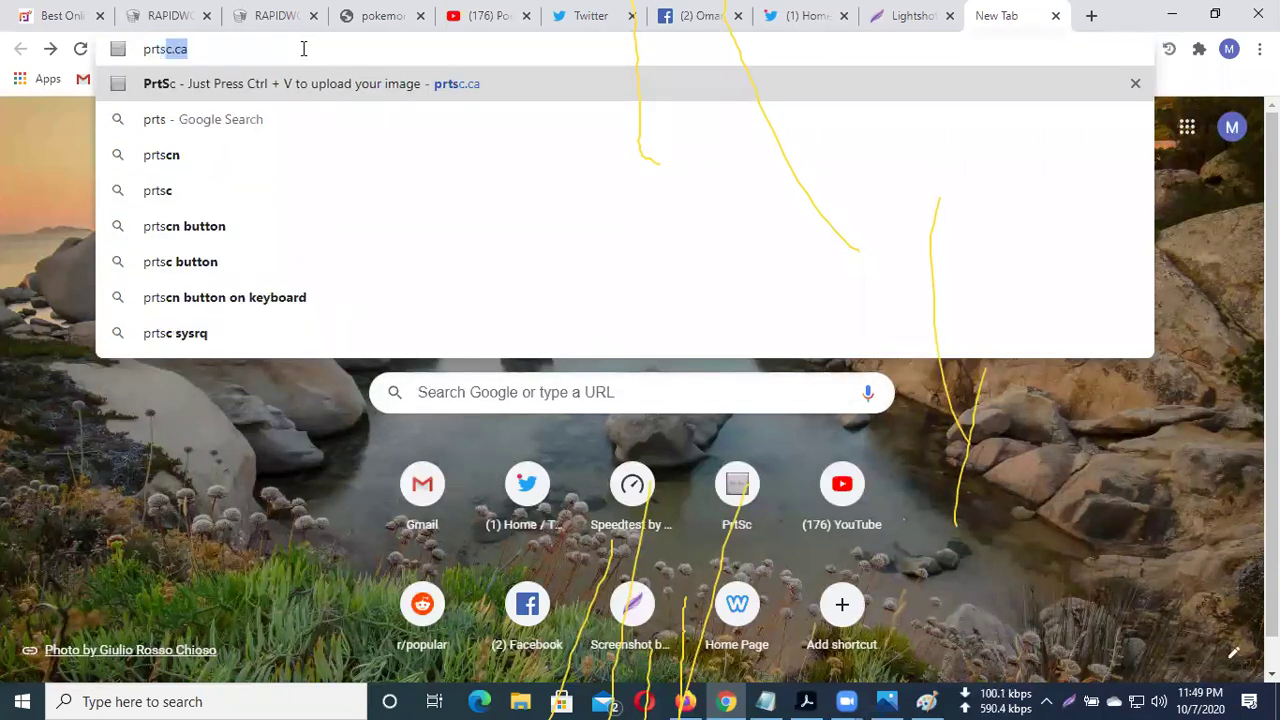
pyautogui.press('Return')
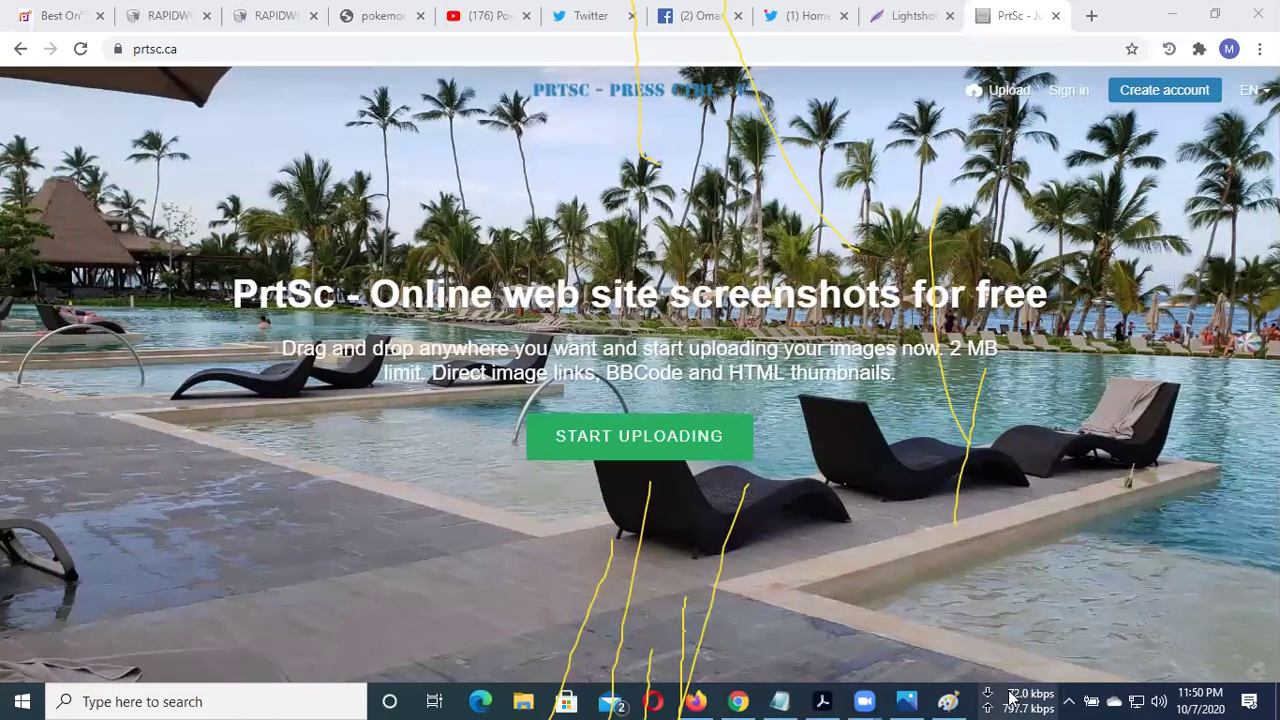
# Exit the Lightshot program that is running in the background
pyautogui.click(1069, 701)
pyautogui.rightClick(1013, 665)
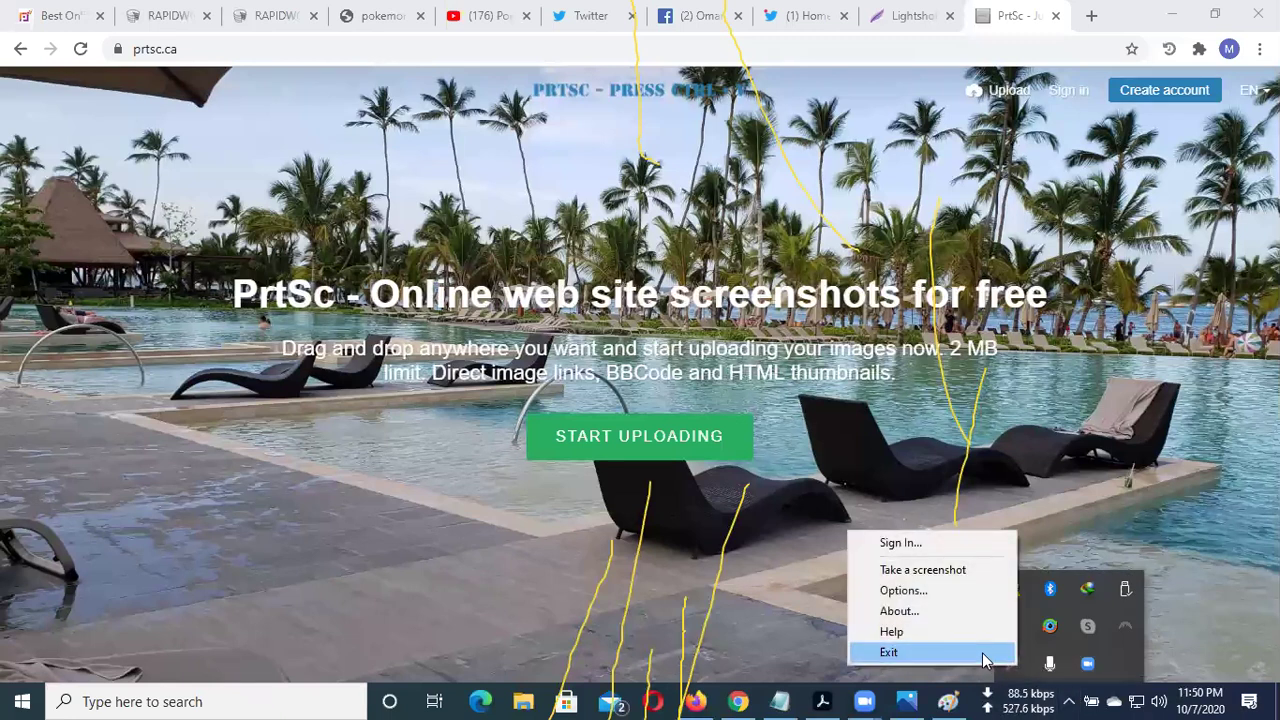
pyautogui.click(985, 652)
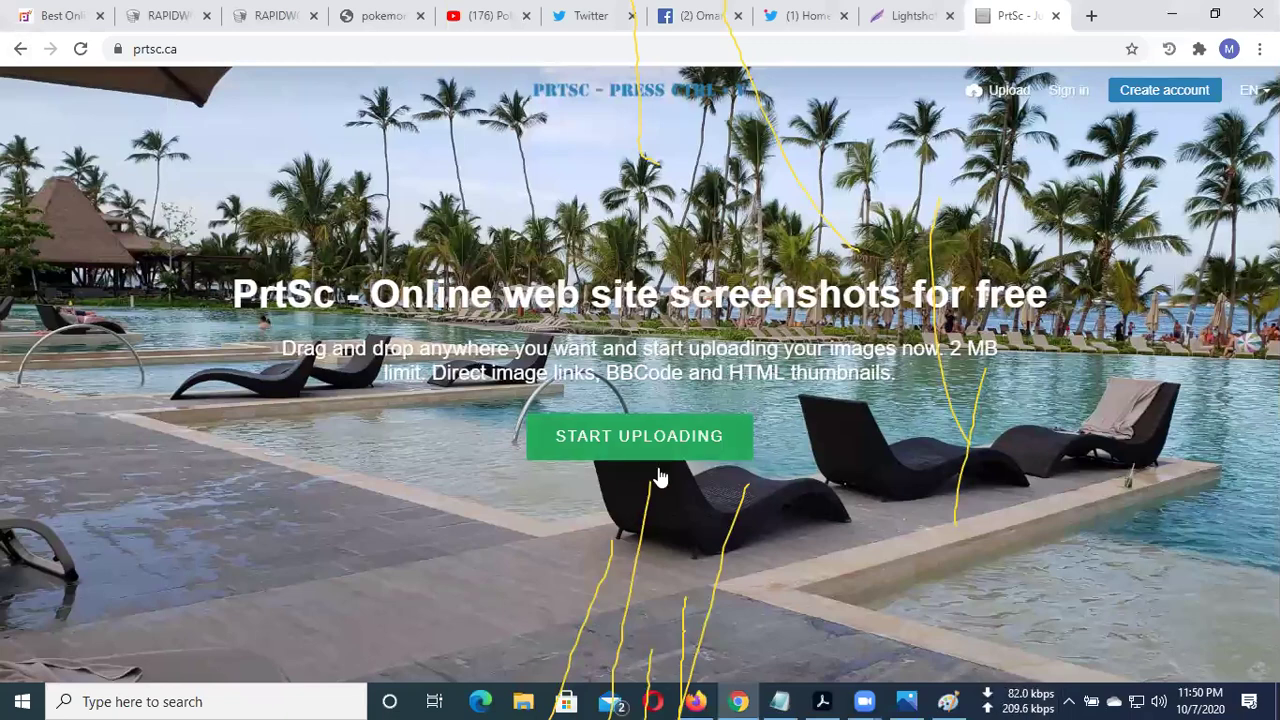
# Close the keyboard picture in Paint and start Paint again with a blank, untitled canvas
pyautogui.click(948, 700)
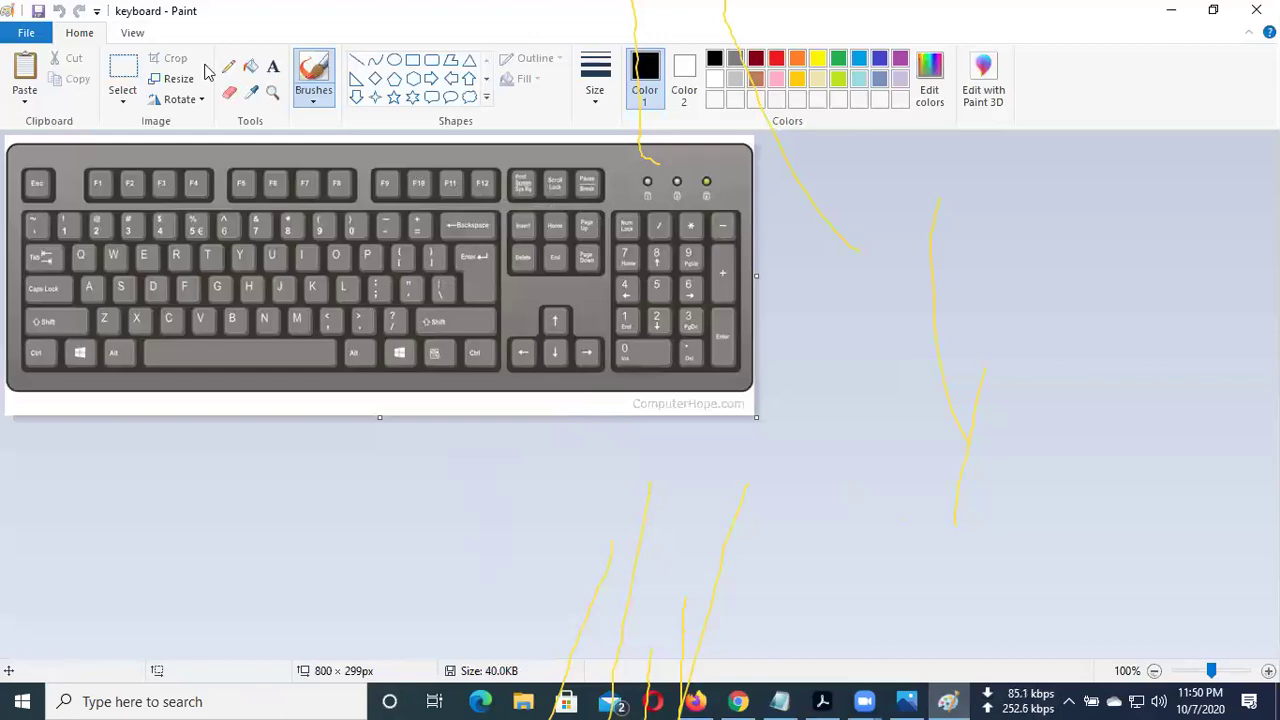
pyautogui.click(1250, 12)
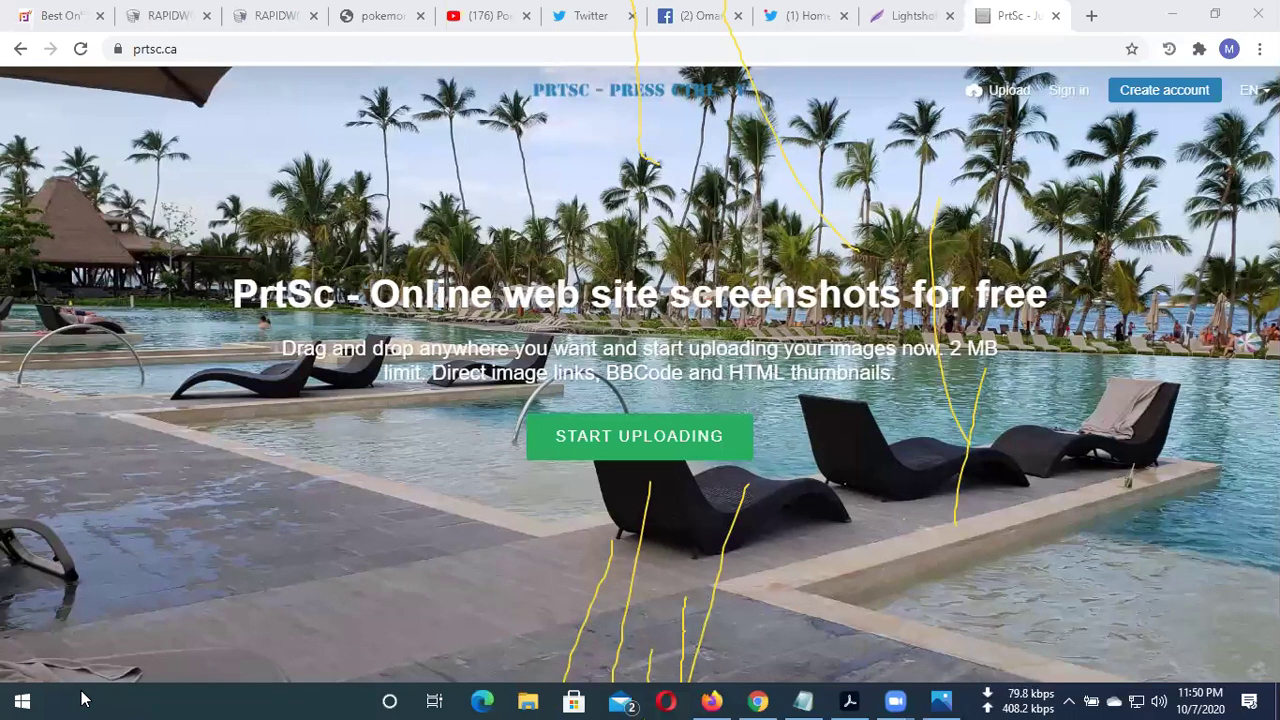
pyautogui.write('int')
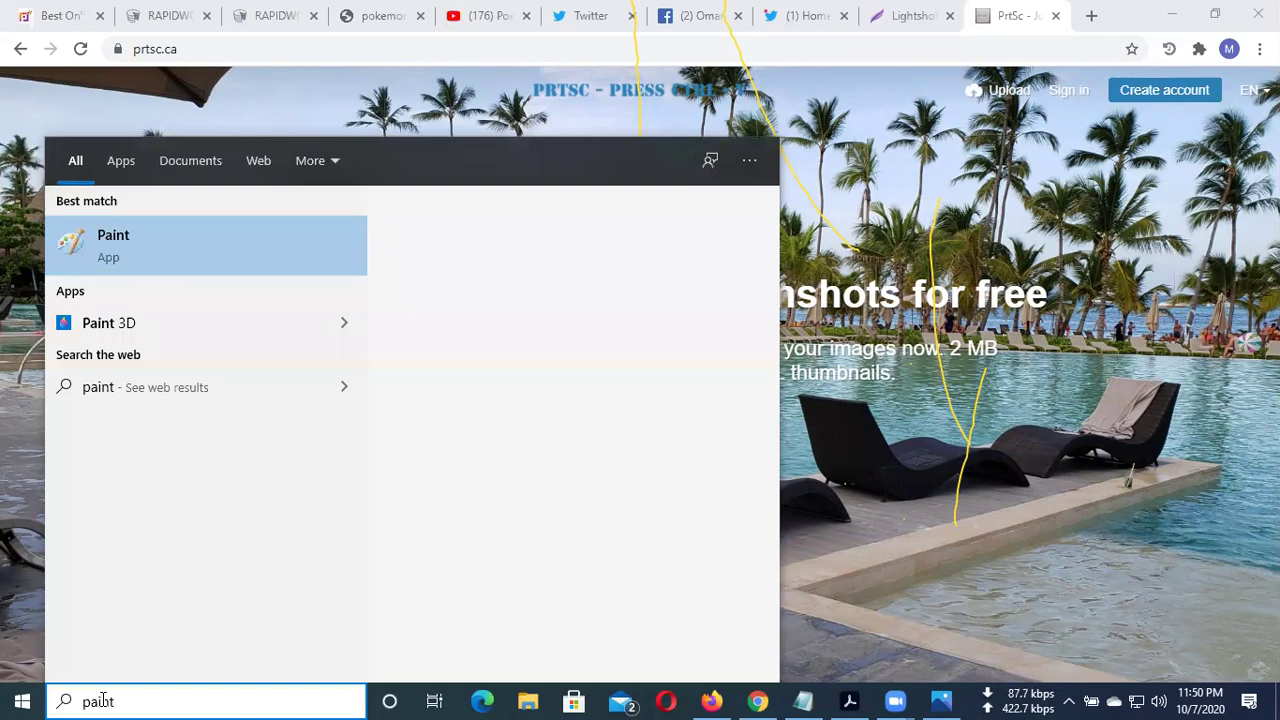
pyautogui.press('Return')
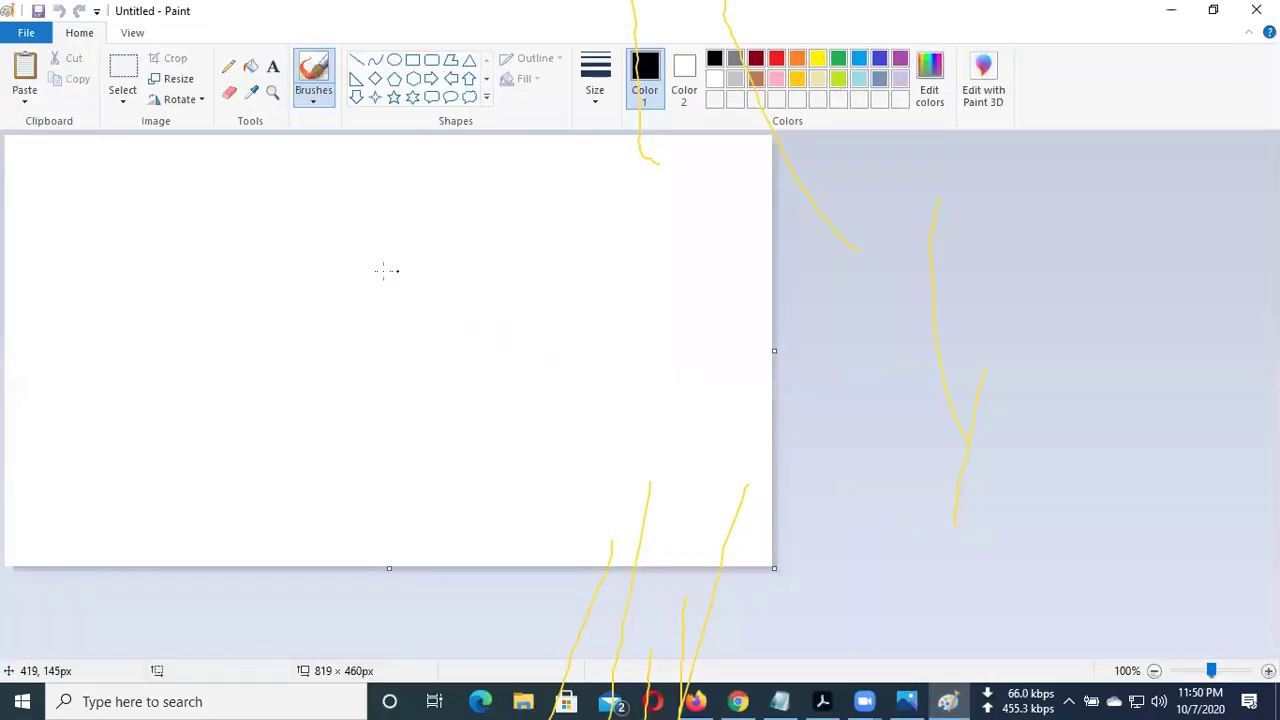
# Paste the full-screen capture of the PrtSc page into the blank Paint canvas
pyautogui.hotkey('ctrl', 'v')
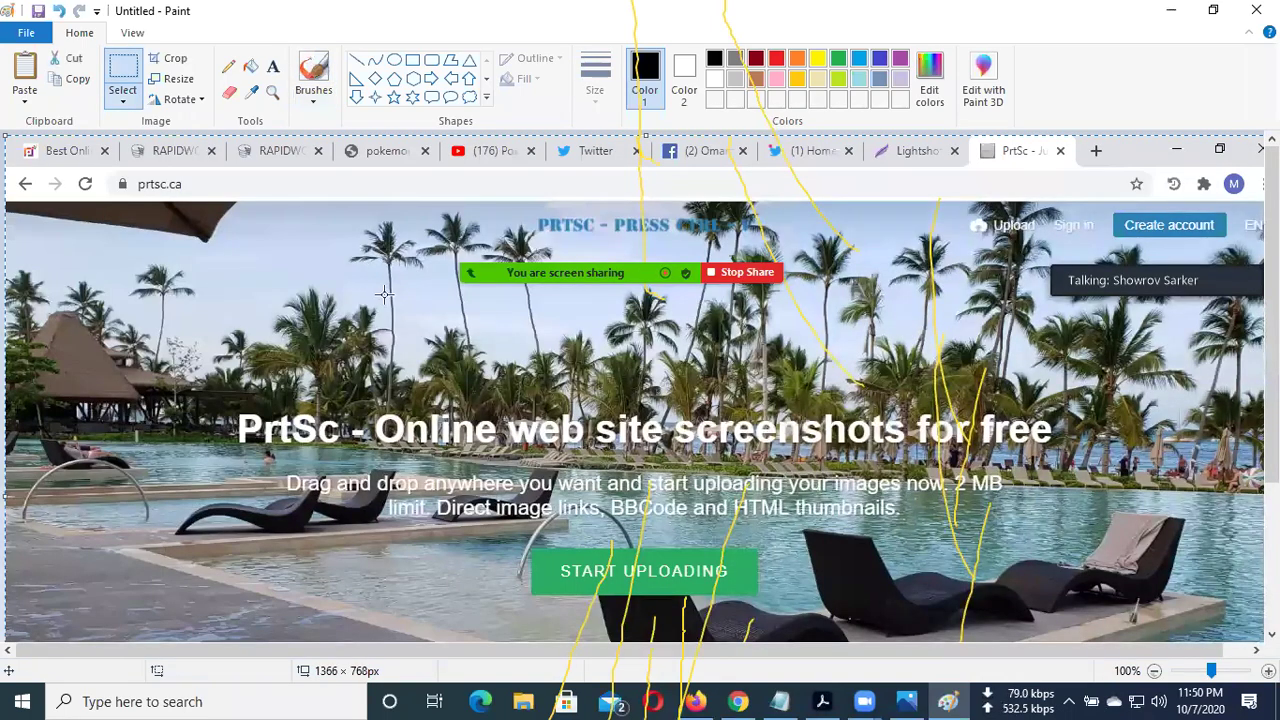
pyautogui.scroll(-2, 383, 293)
pyautogui.scroll(1, 383, 294)
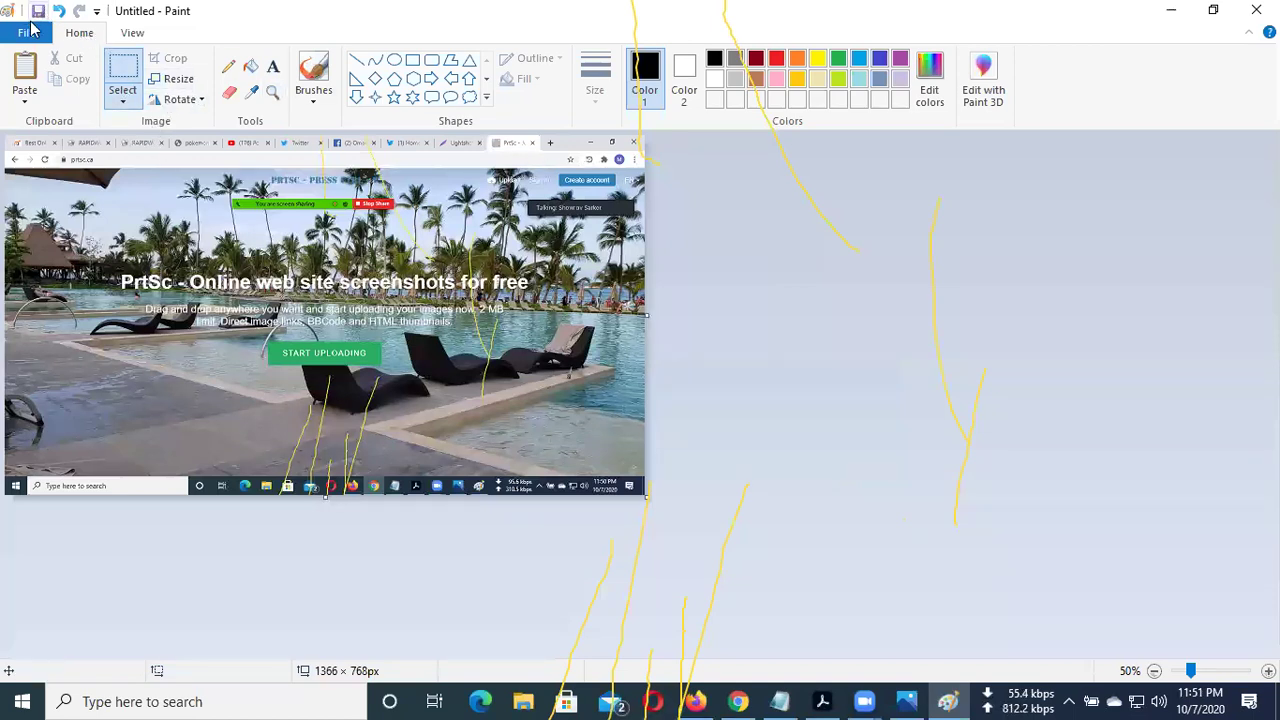
pyautogui.click(37, 40)
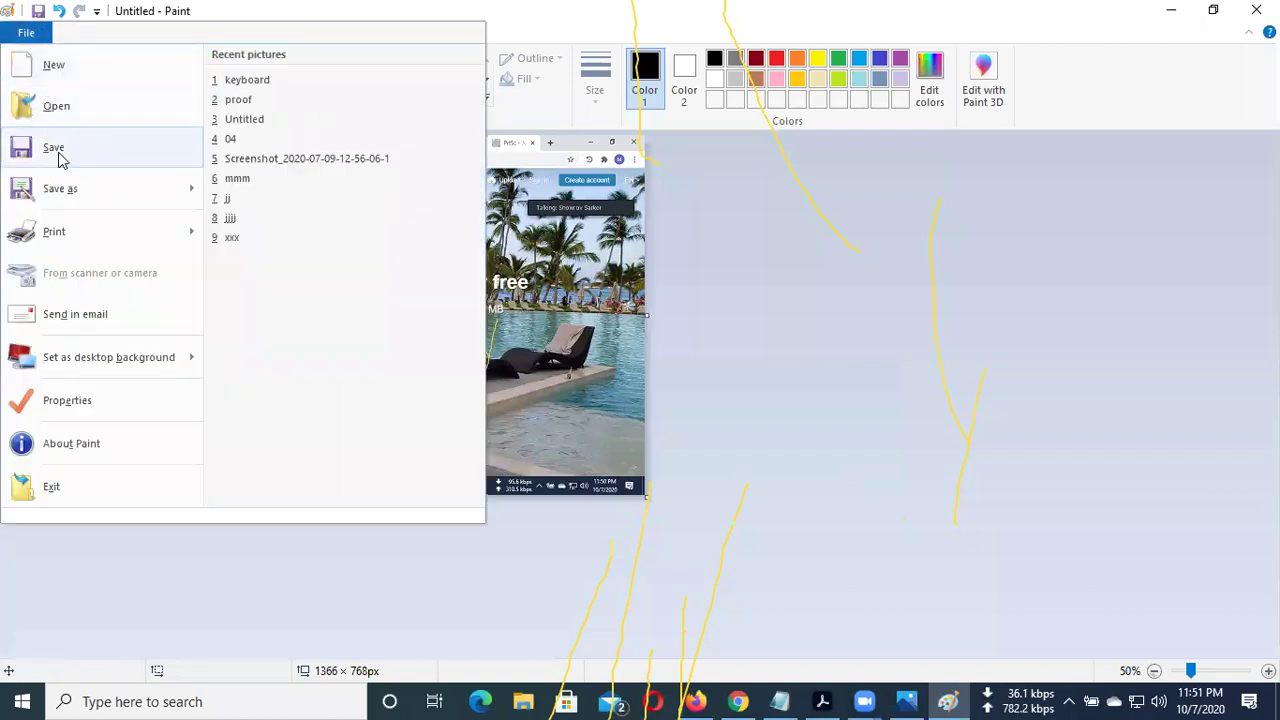
pyautogui.click(1074, 497)
pyautogui.click(731, 497)
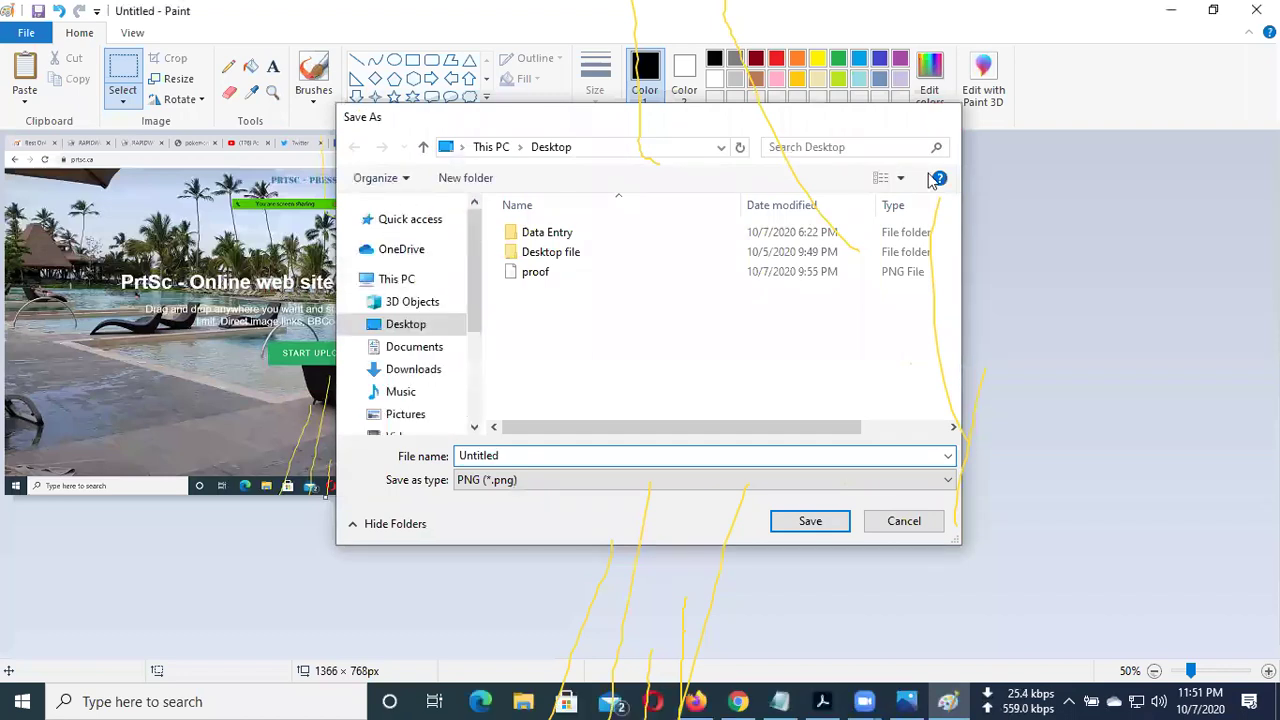
pyautogui.press('Escape')
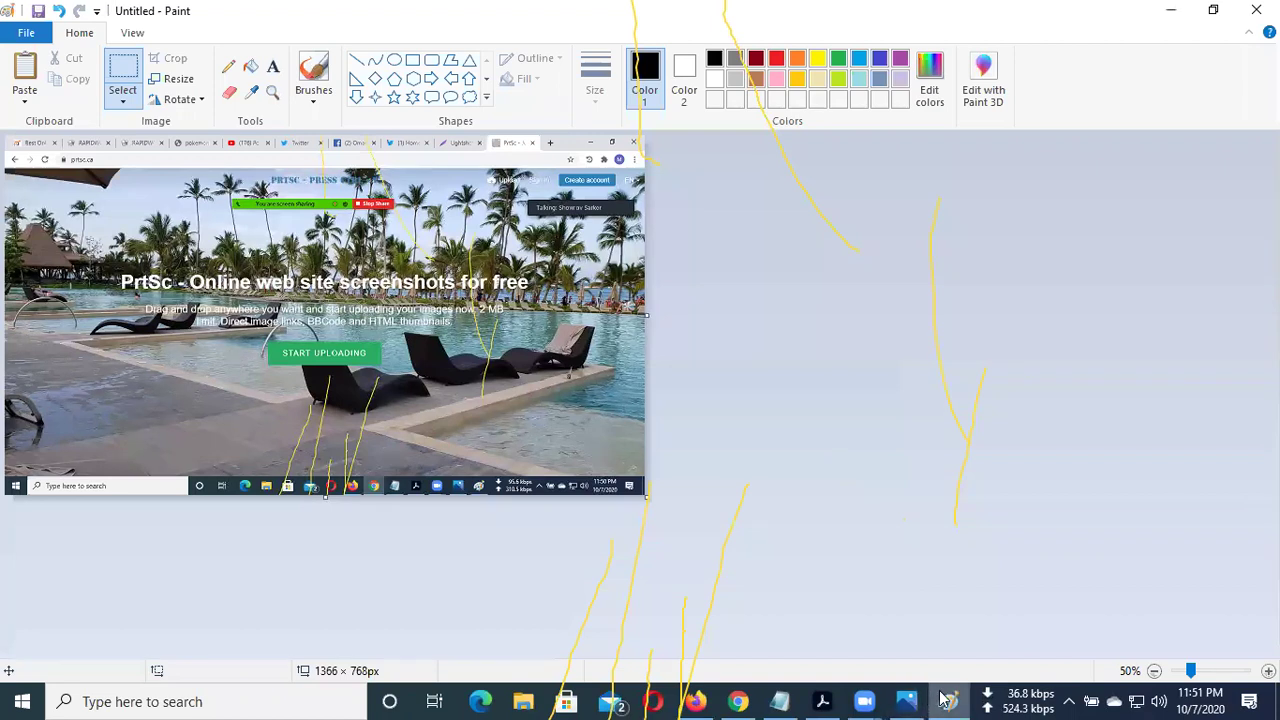
# Switch to the RapidWorkers available jobs page in Chrome and highlight the IP address in the last login info
pyautogui.moveTo(925, 699)
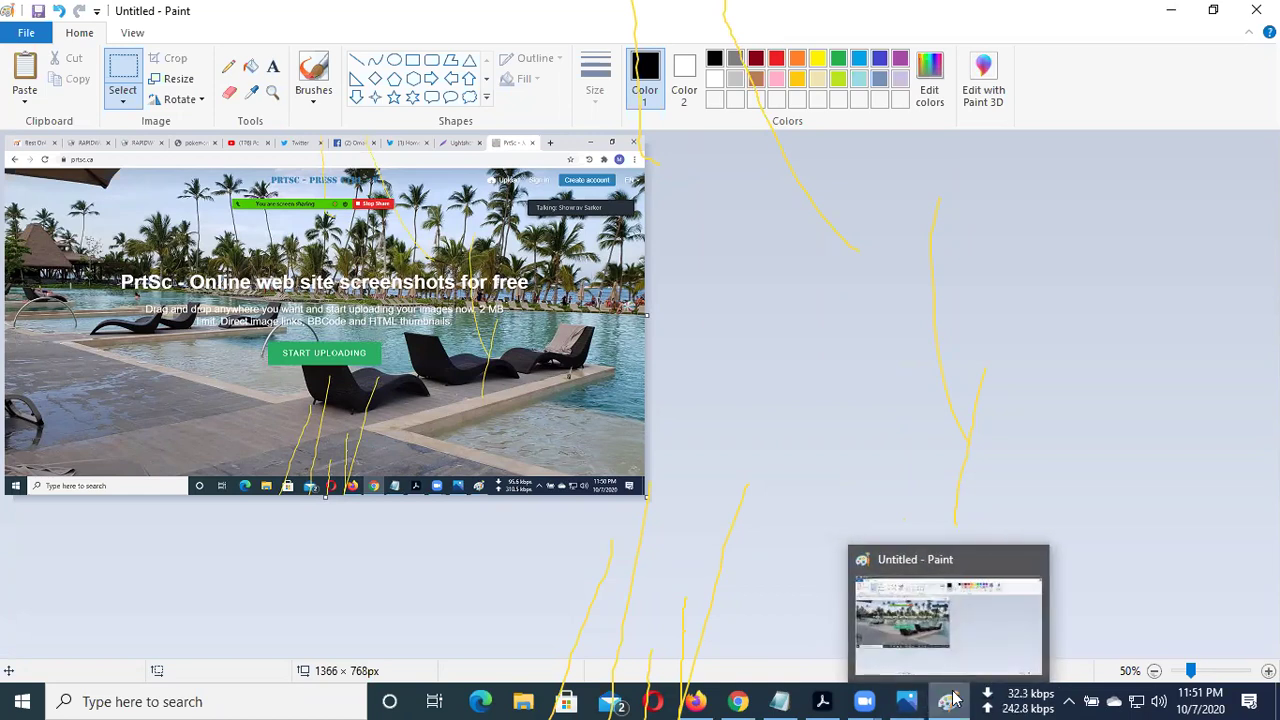
pyautogui.click(830, 610)
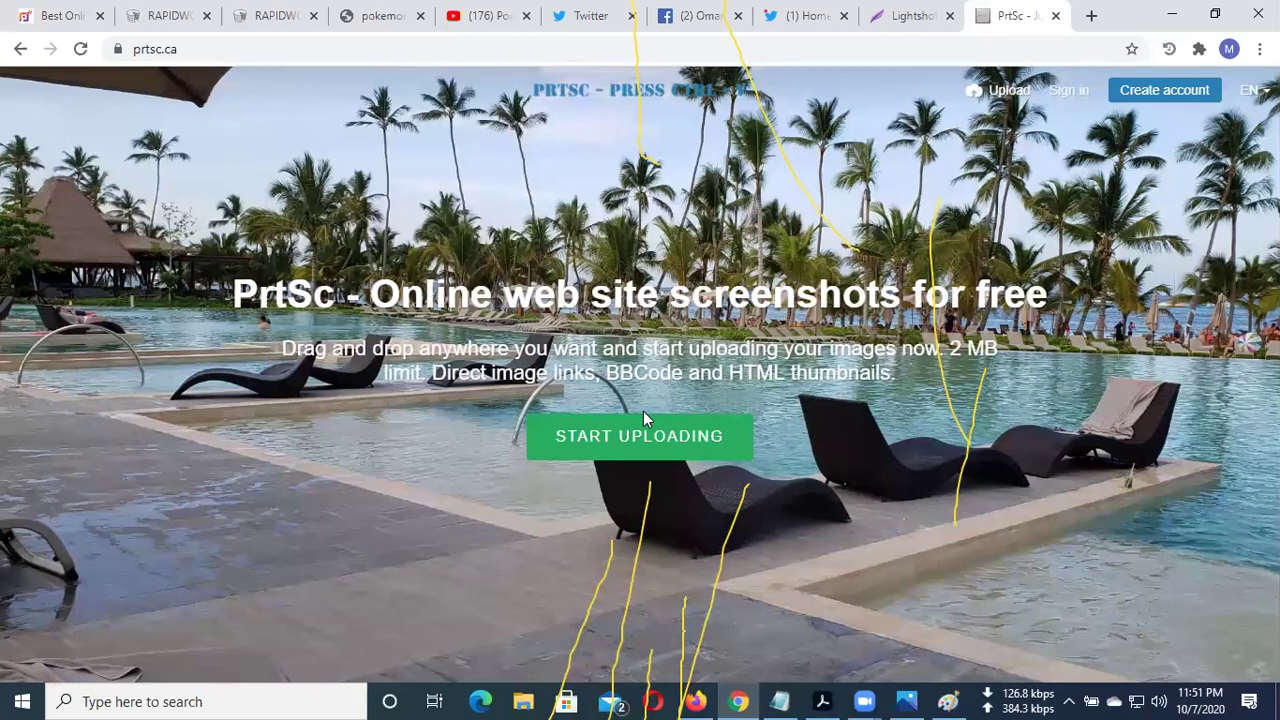
pyautogui.click(180, 14)
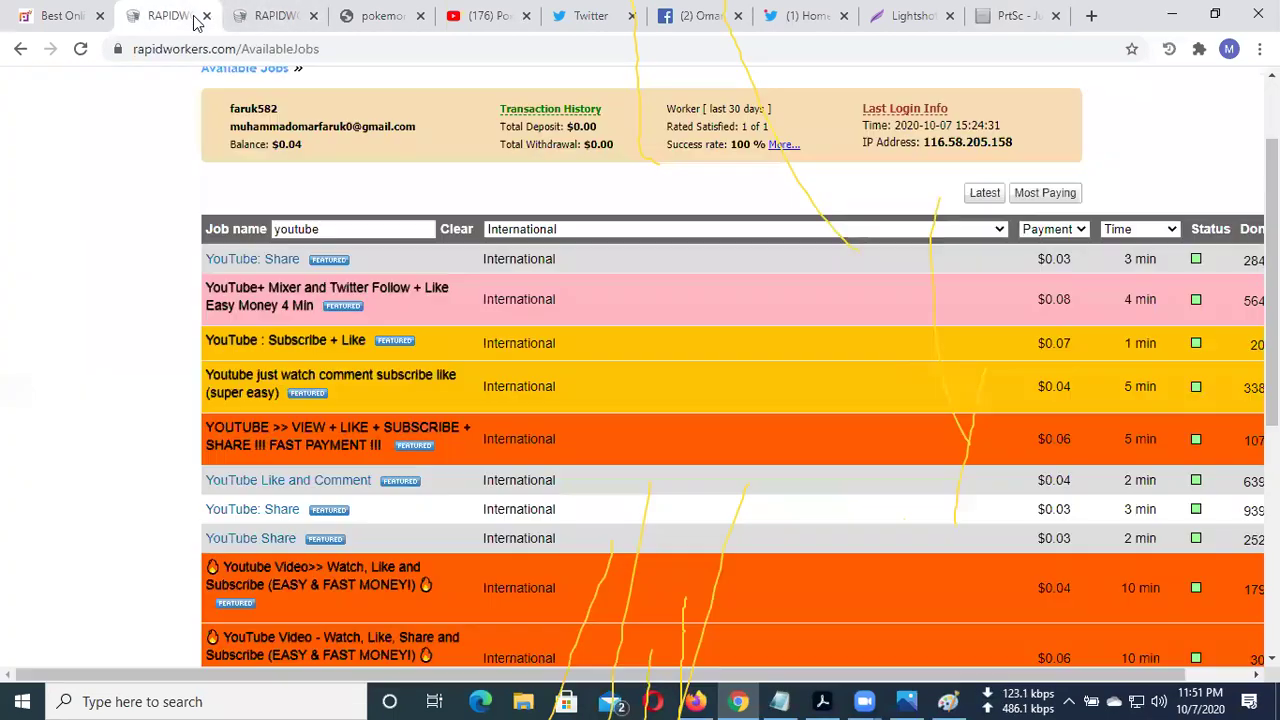
pyautogui.scroll(2, 172, 108)
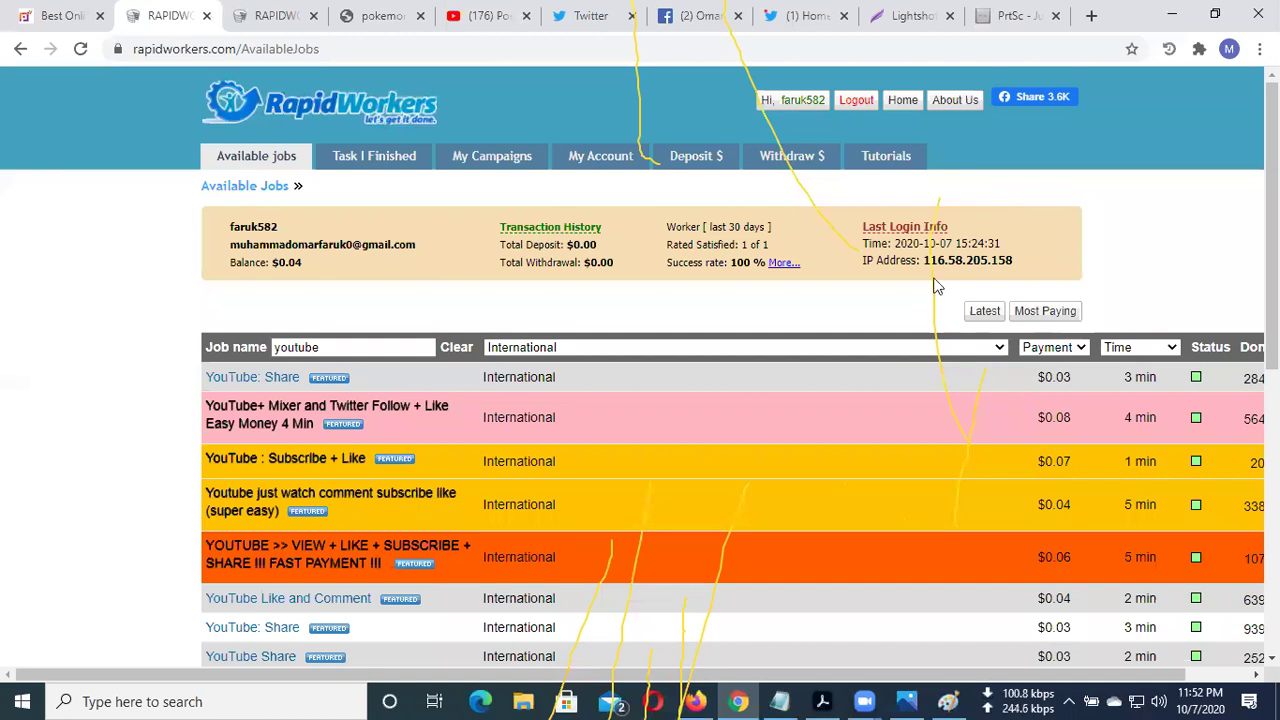
pyautogui.moveTo(922, 260); pyautogui.dragTo(1036, 273)
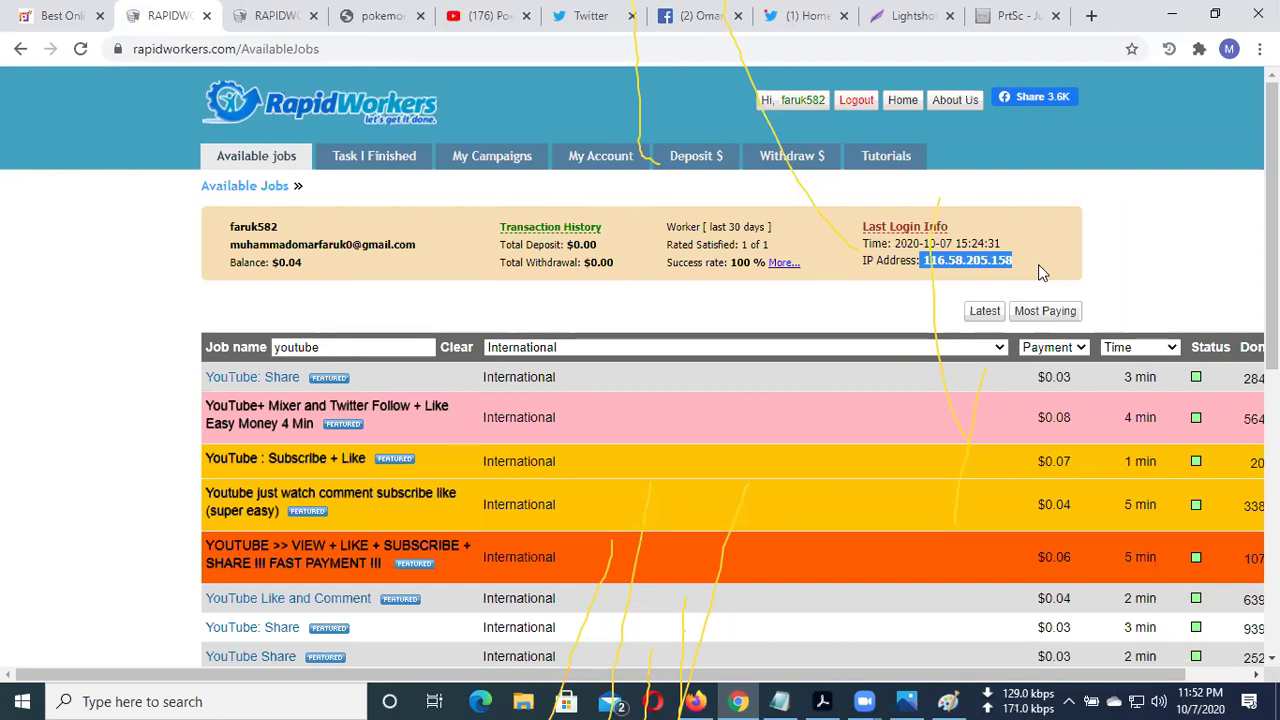
# Log out of RapidWorkers and open the new member registration form with its account rules
pyautogui.click(808, 170)
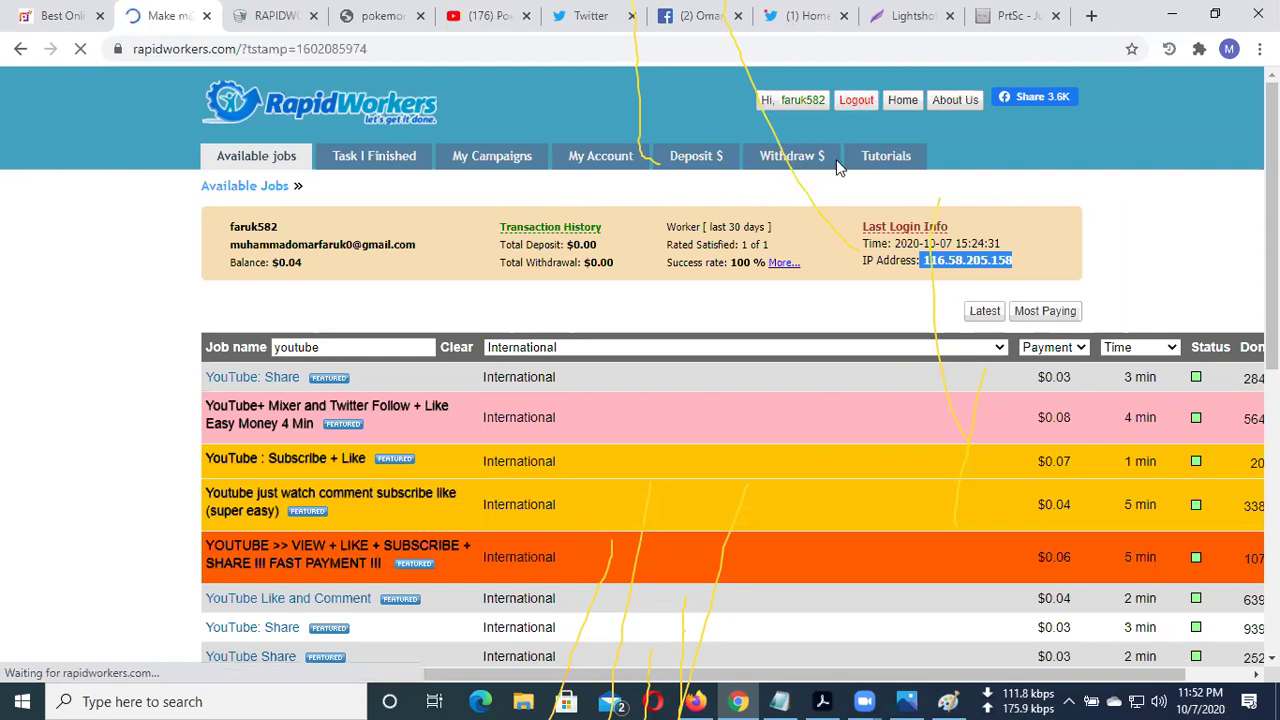
pyautogui.scroll(-7, 746, 311)
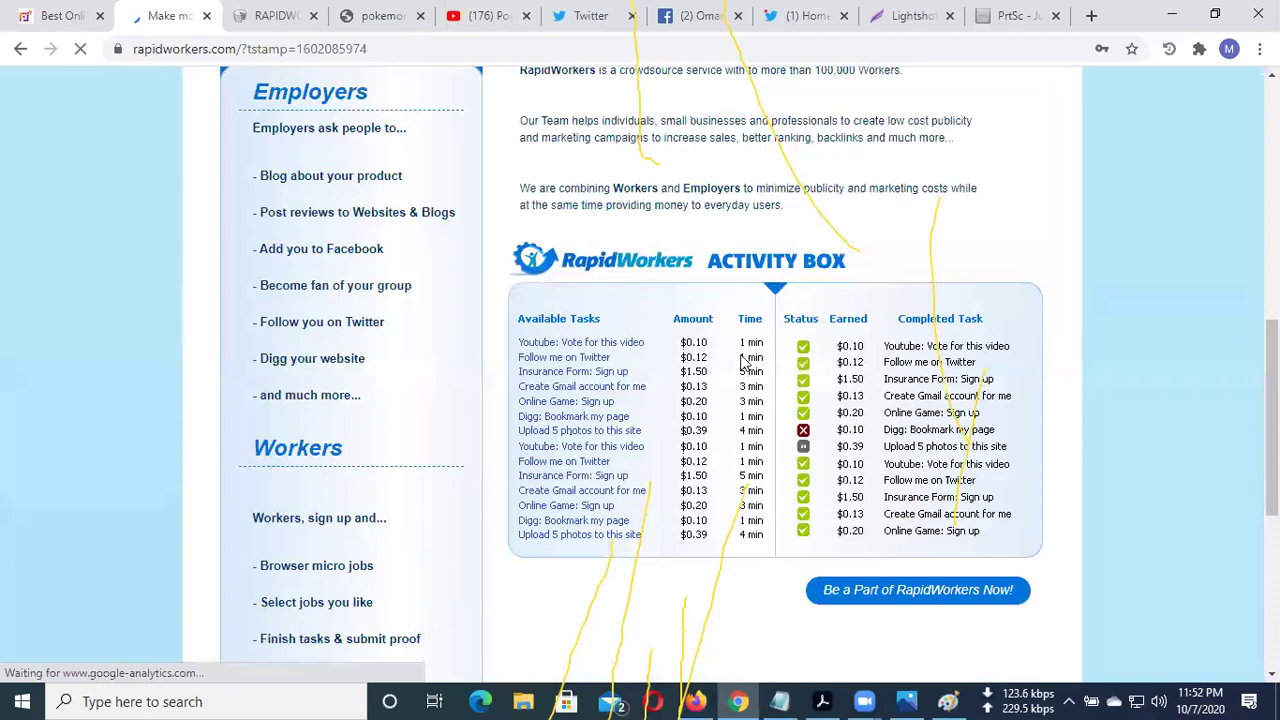
pyautogui.scroll(7, 744, 360)
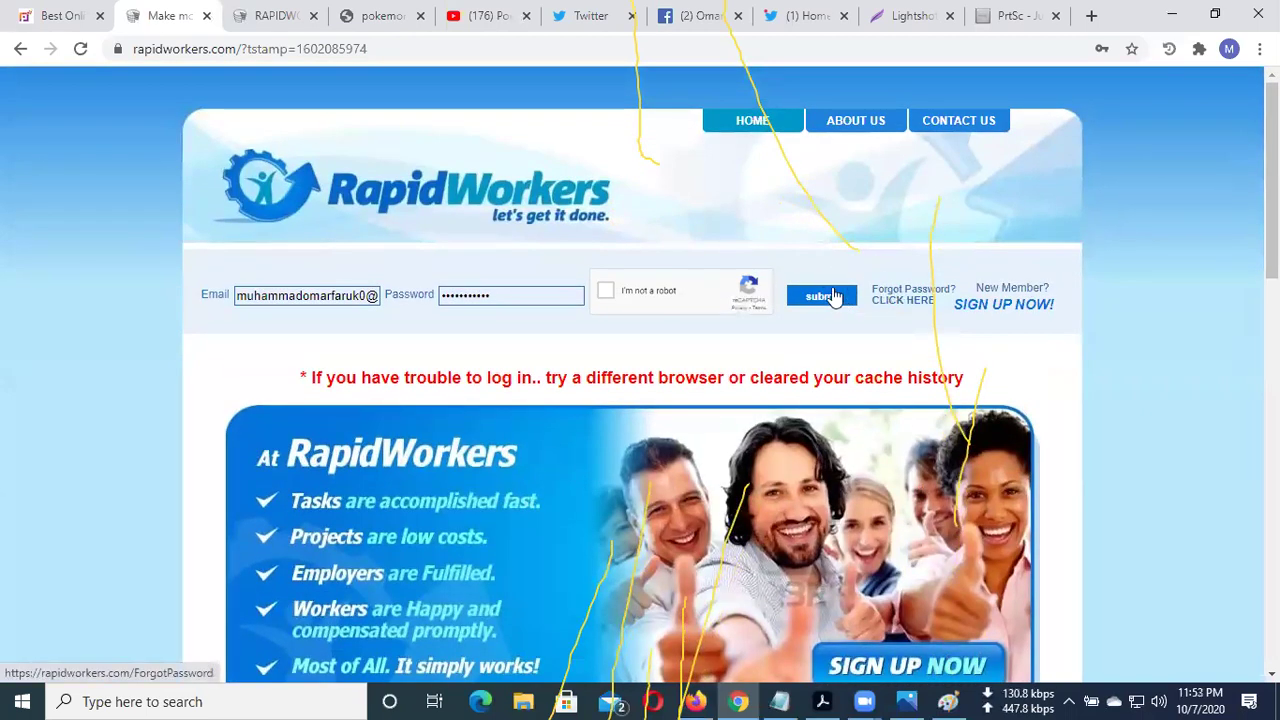
pyautogui.click(997, 305)
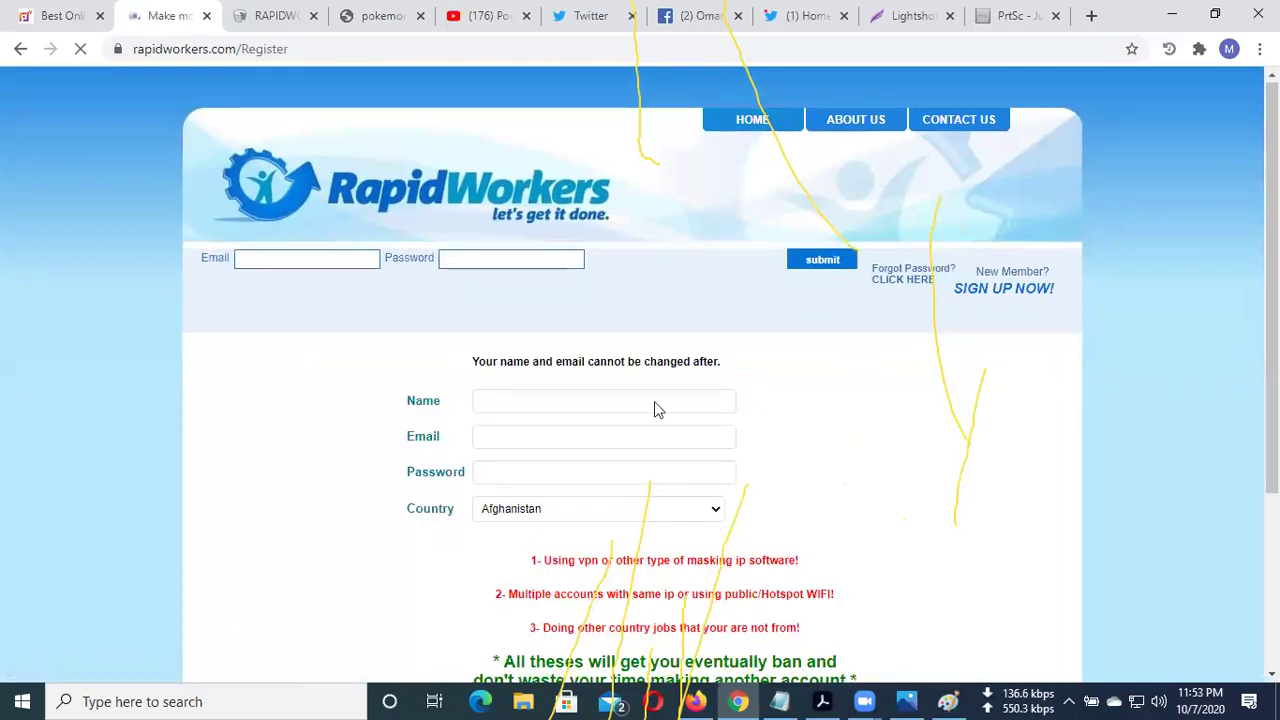
pyautogui.scroll(-3, 620, 415)
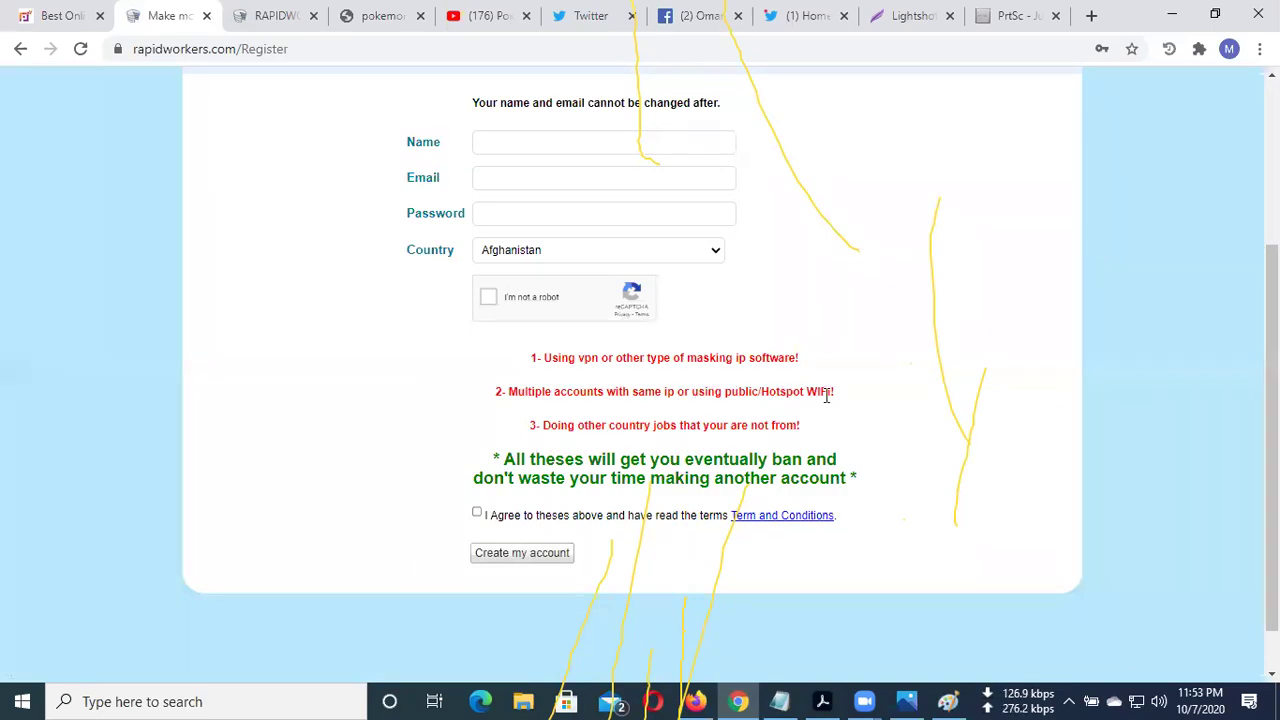
# Highlight the words "Multiple accounts with same ip" in the second registration rule
pyautogui.moveTo(671, 392)
pyautogui.mouseDown()
pyautogui.moveTo(510, 391)
pyautogui.moveTo(674, 394)
pyautogui.moveTo(673, 405)
pyautogui.mouseUp()
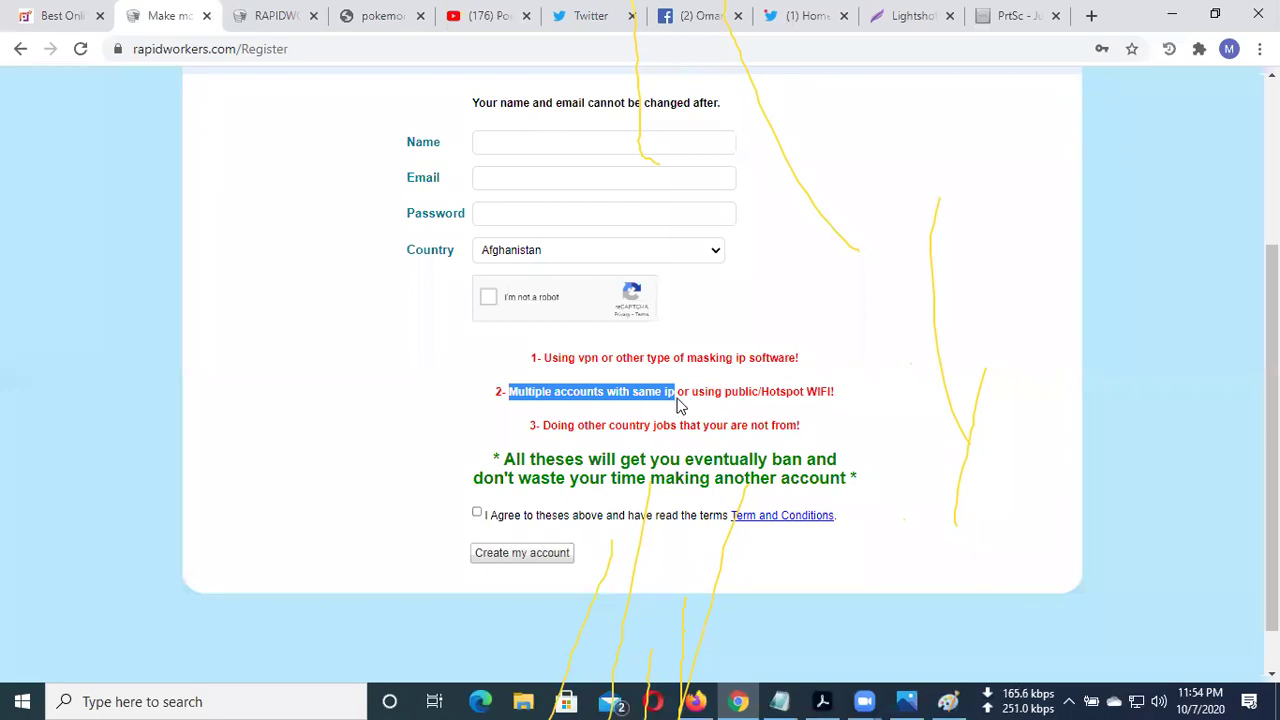
pyautogui.click(678, 405)
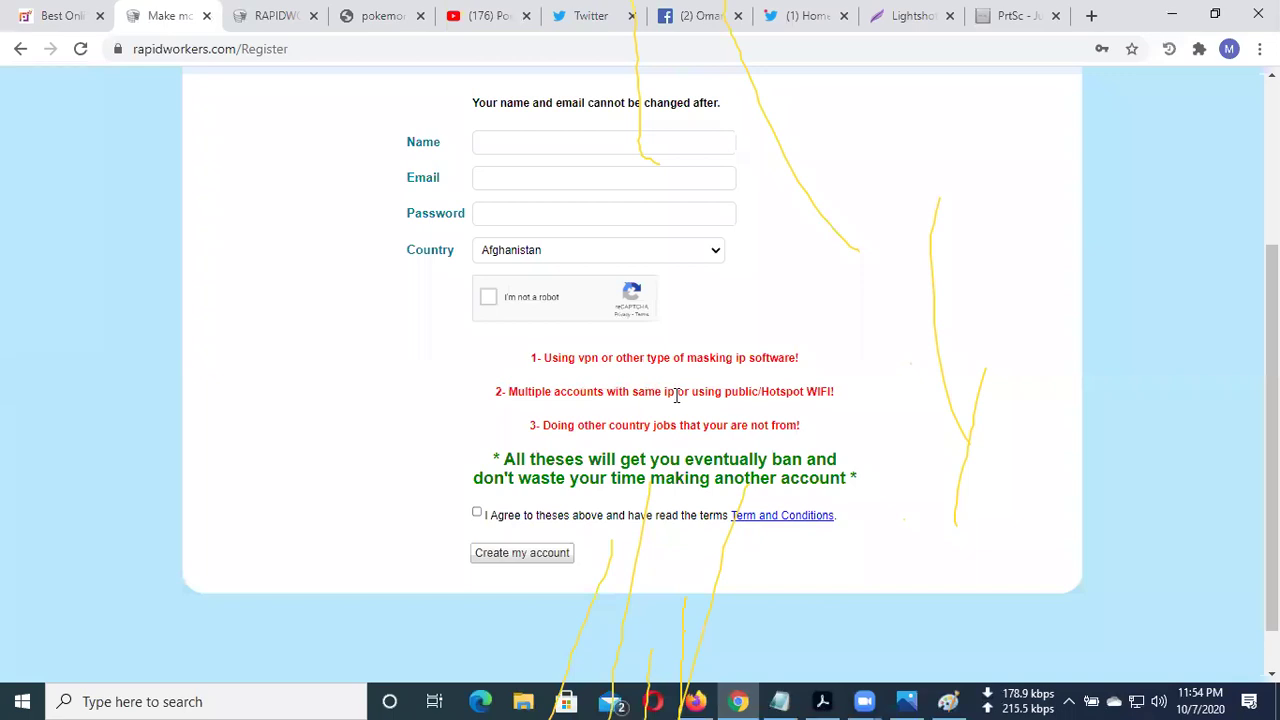
pyautogui.moveTo(677, 396); pyautogui.dragTo(511, 394)
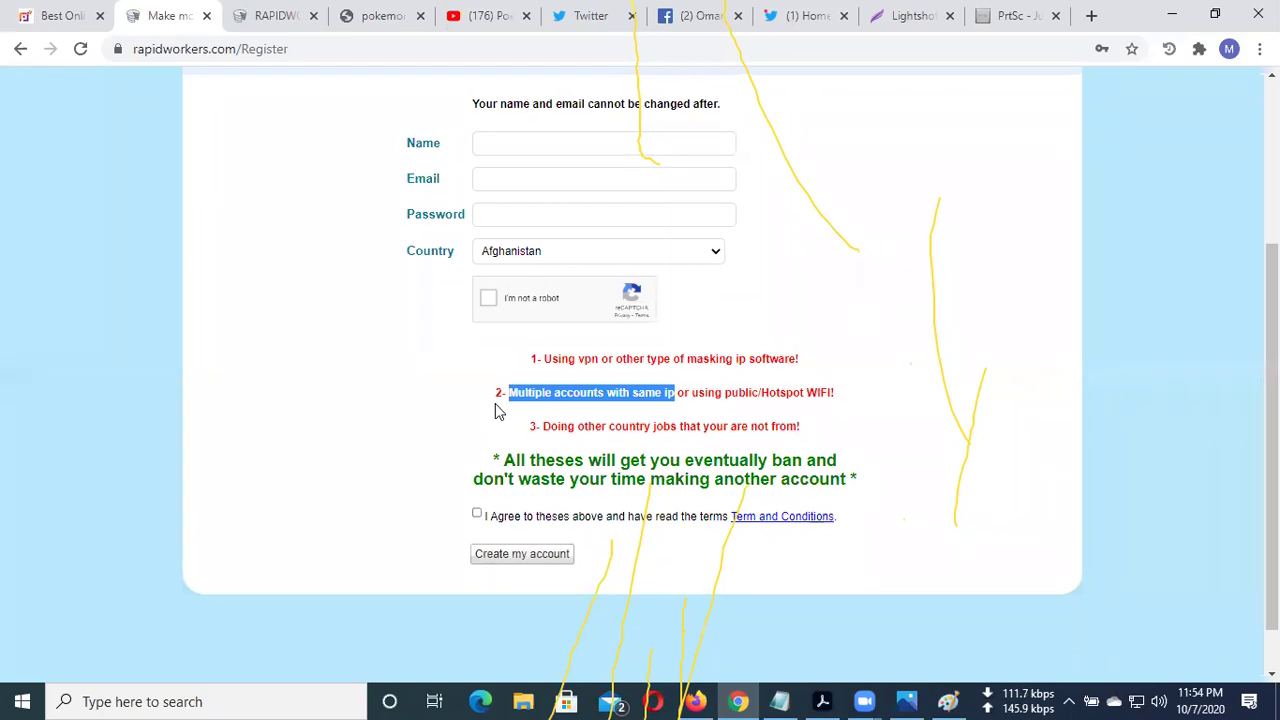
# Log back in to RapidWorkers with the prefilled credentials after completing the "I'm not a robot" check
pyautogui.scroll(3, 497, 410)
pyautogui.click(645, 300)
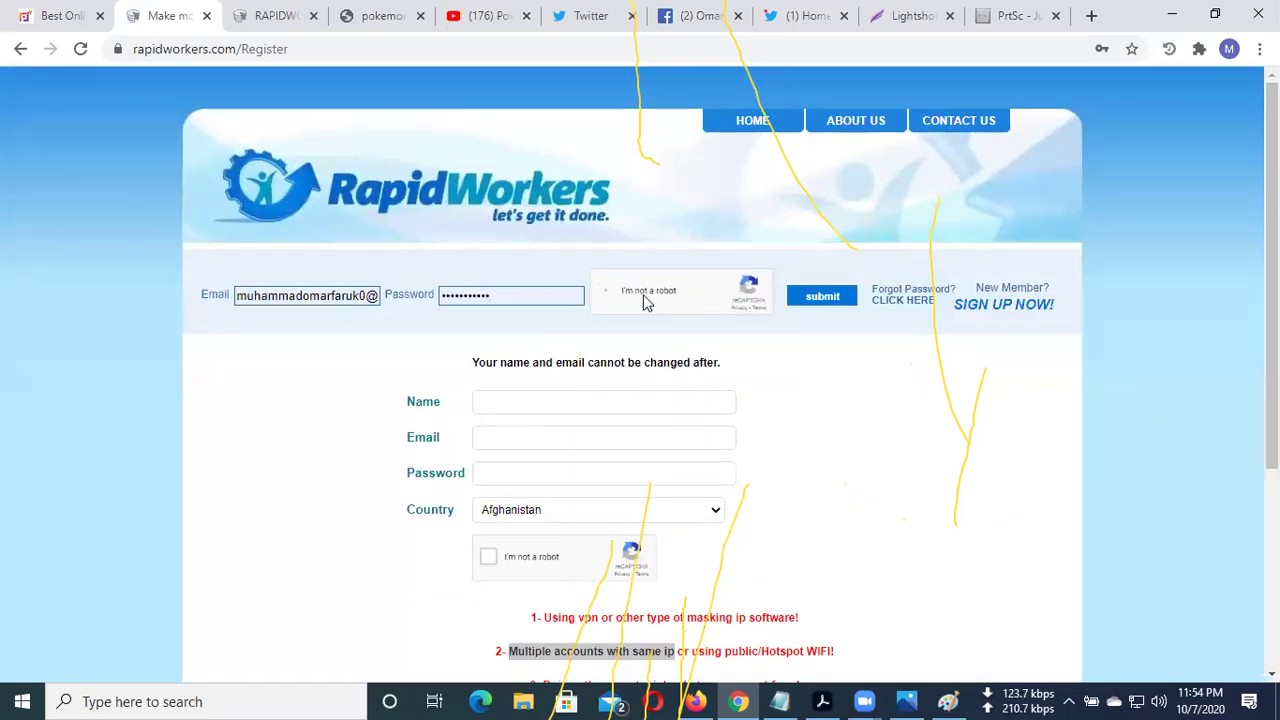
pyautogui.click(808, 299)
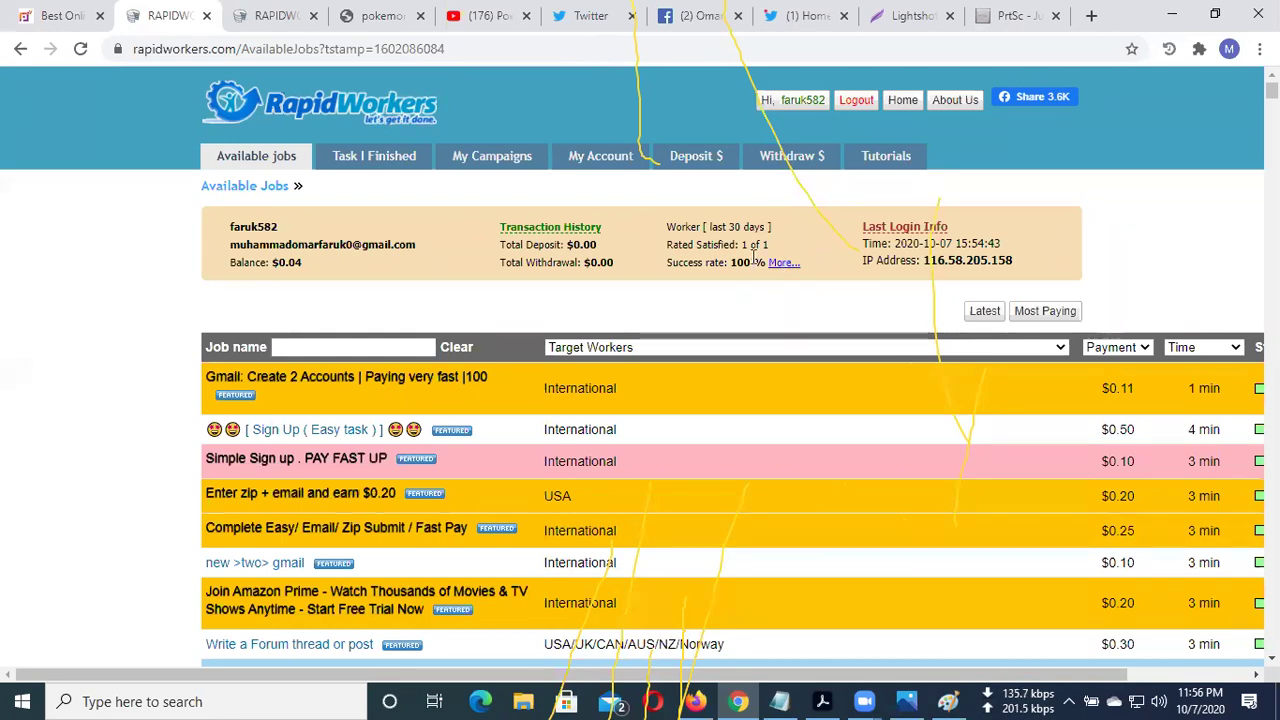
# Check the finished tasks, highlight the amount paid for the "YouTube: Share" task, and return to the available jobs
pyautogui.click(390, 162)
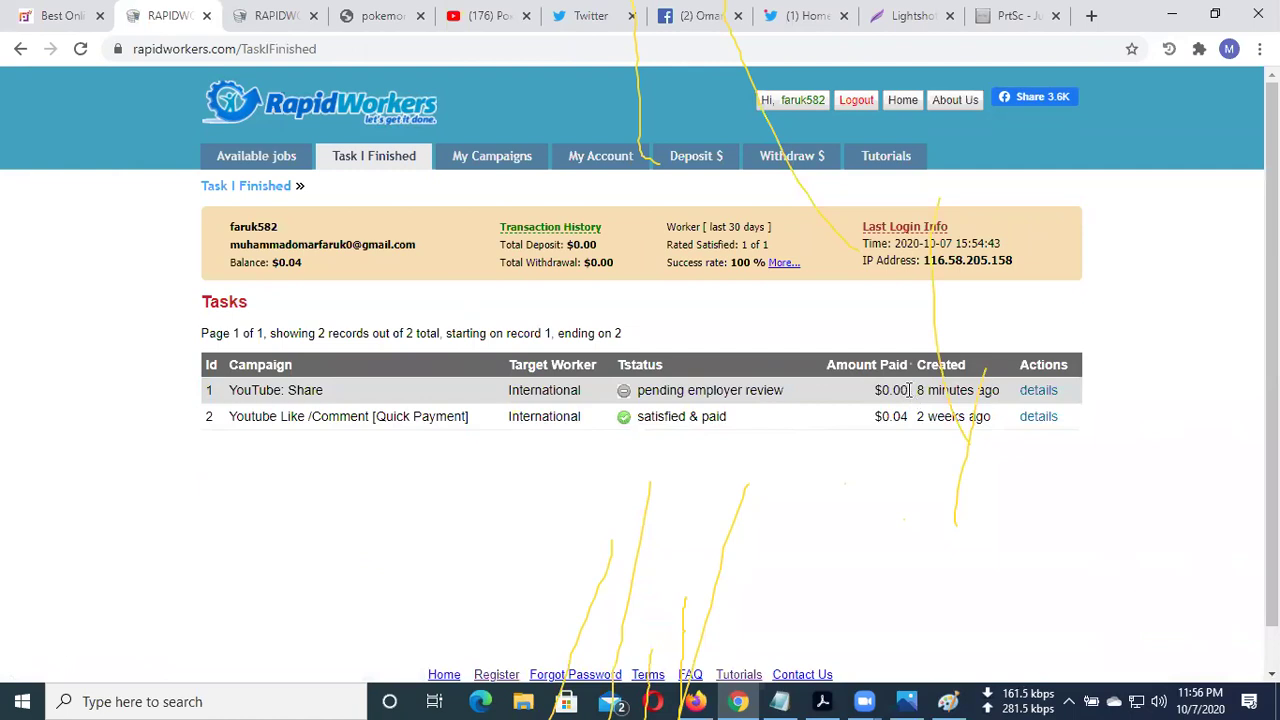
pyautogui.moveTo(910, 390); pyautogui.dragTo(873, 390)
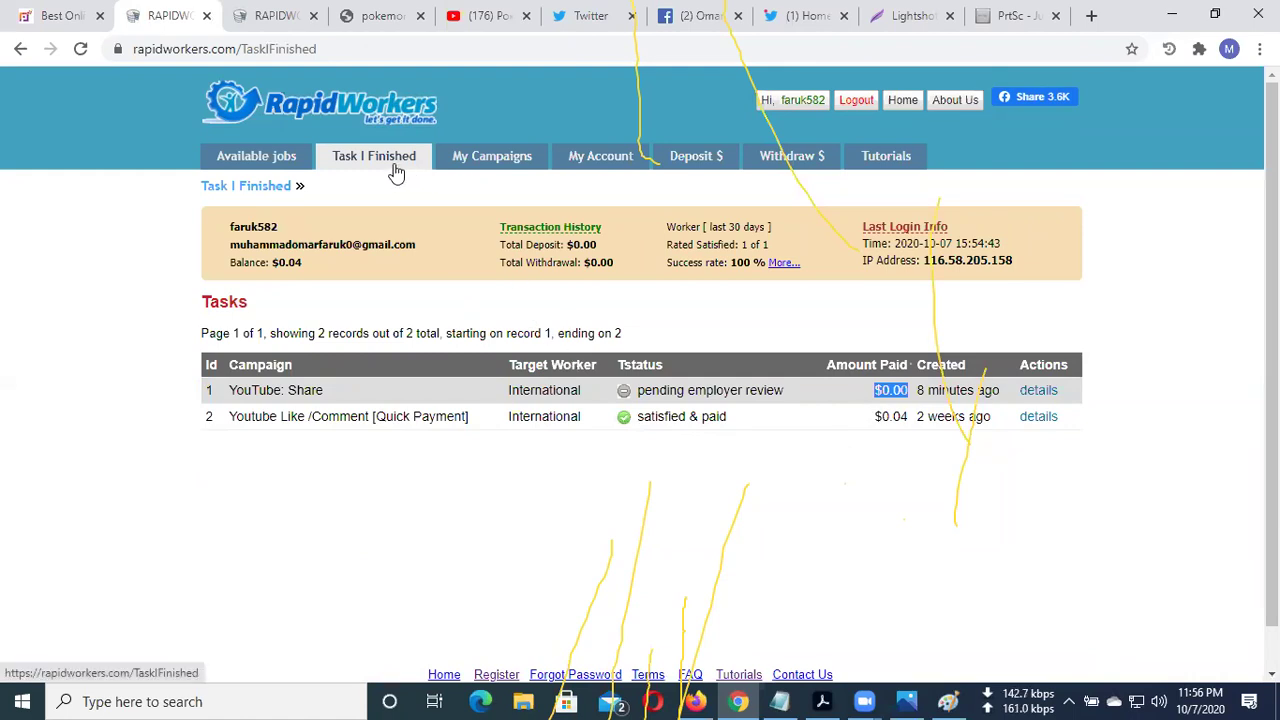
pyautogui.click(296, 160)
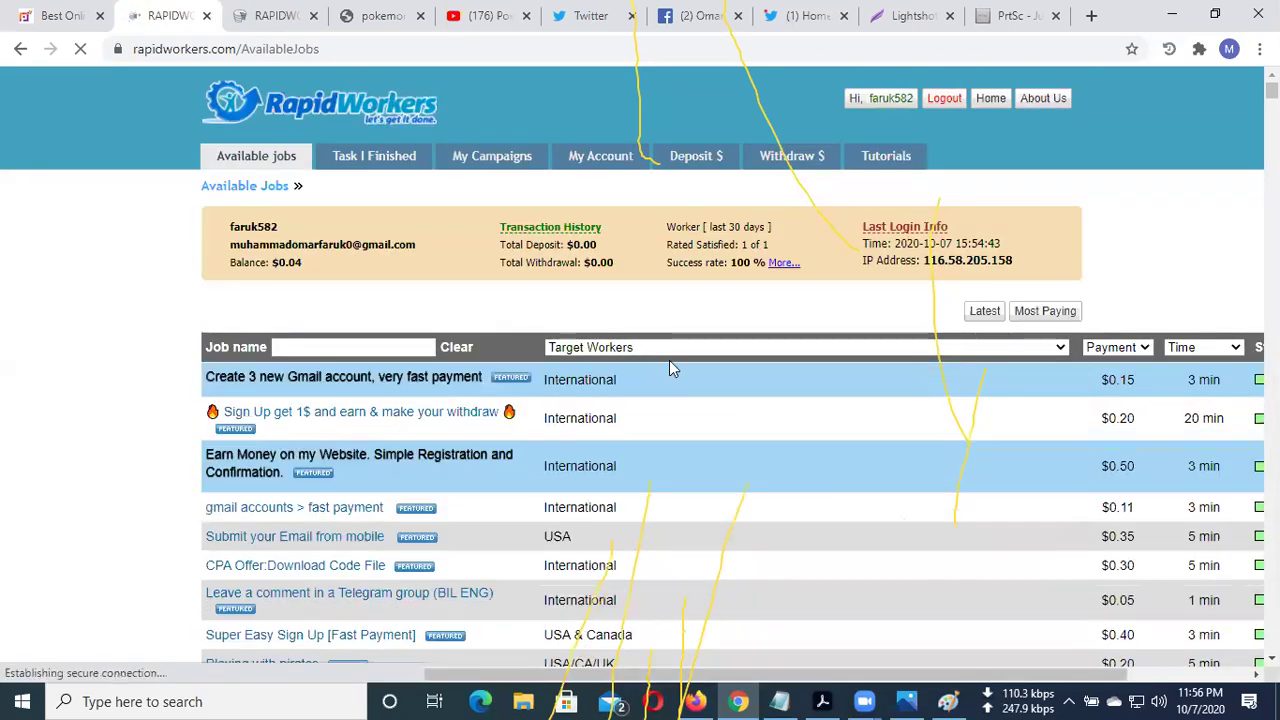
pyautogui.click(943, 348)
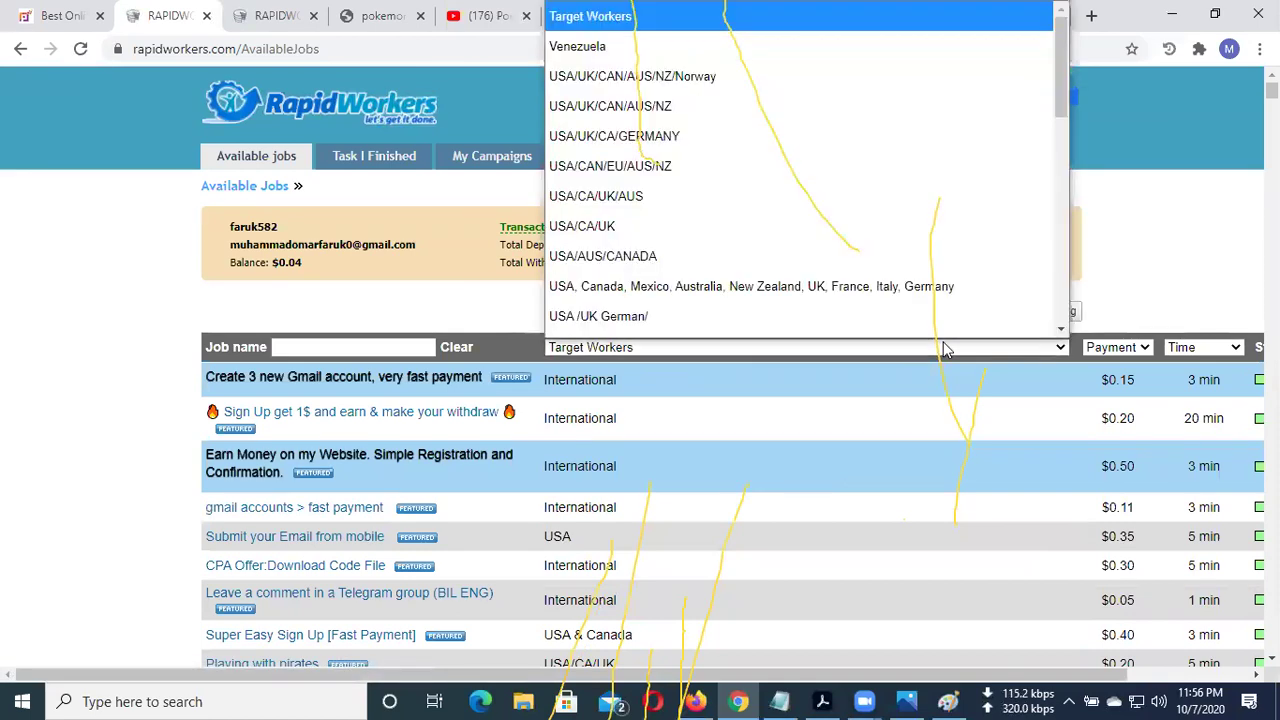
pyautogui.scroll(-3, 775, 236)
pyautogui.scroll(-8, 772, 235)
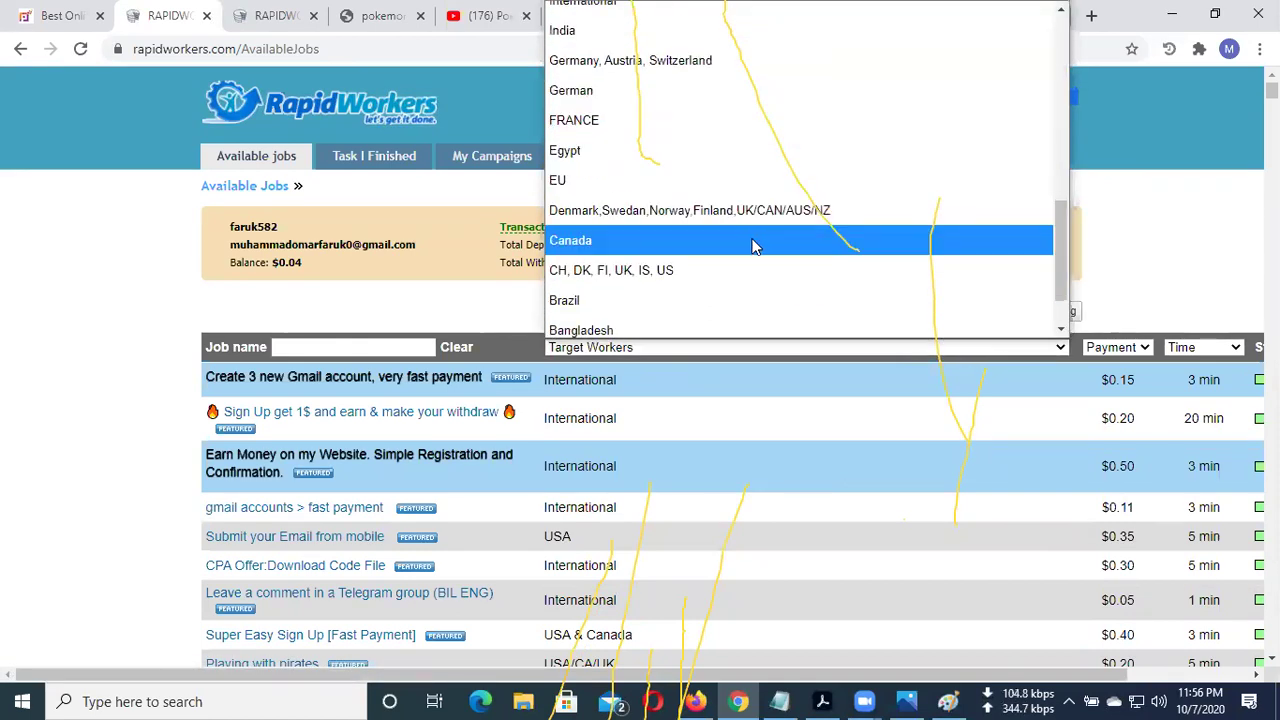
pyautogui.scroll(-2, 748, 248)
pyautogui.scroll(10, 720, 255)
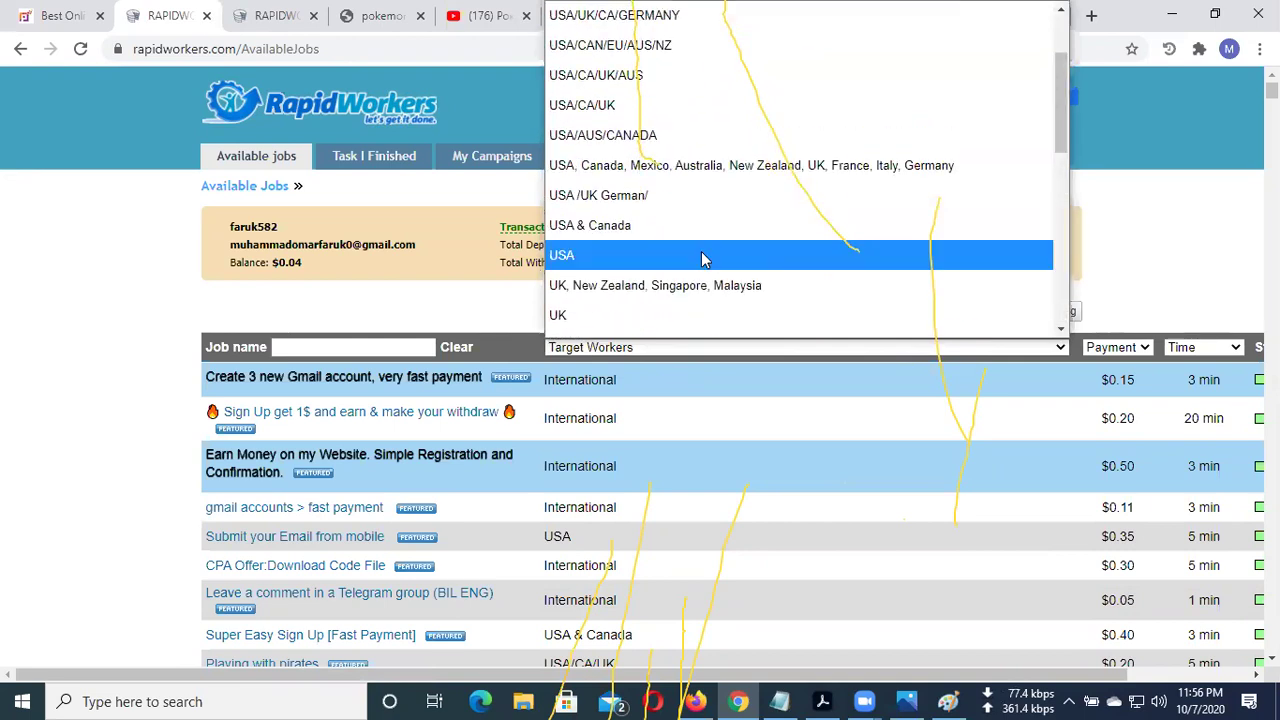
pyautogui.scroll(2, 680, 229)
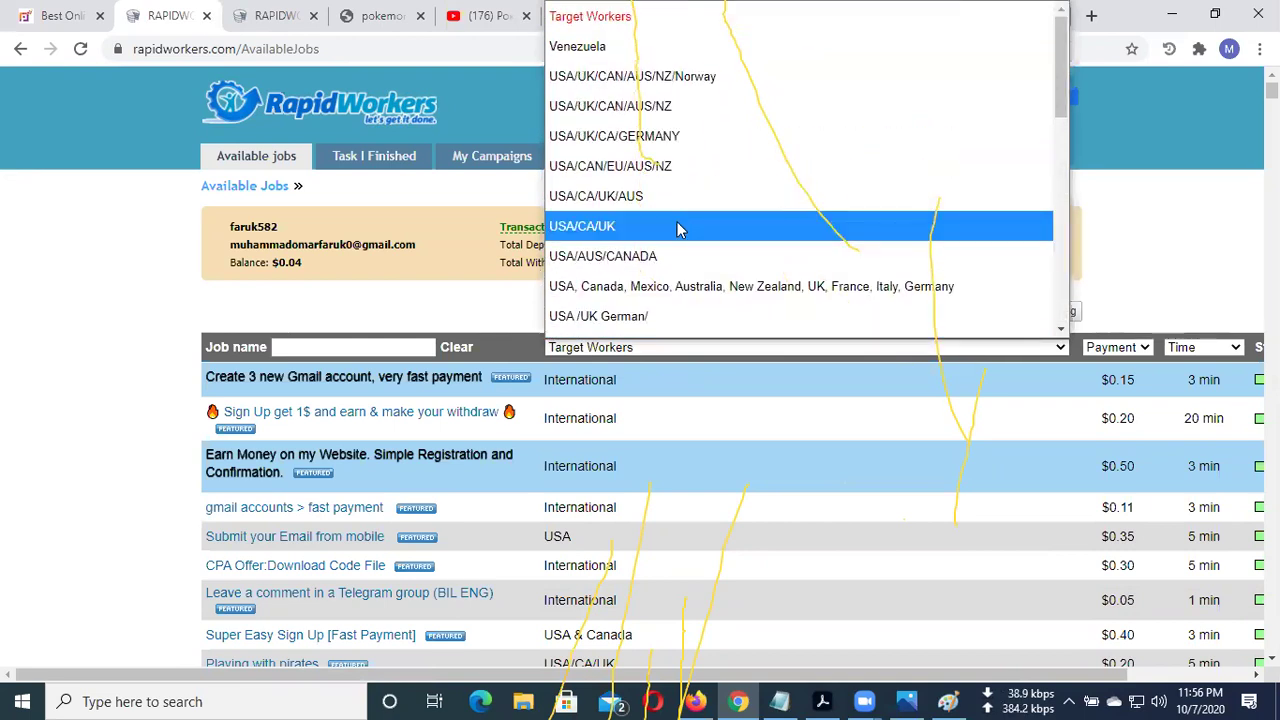
pyautogui.scroll(-2, 676, 230)
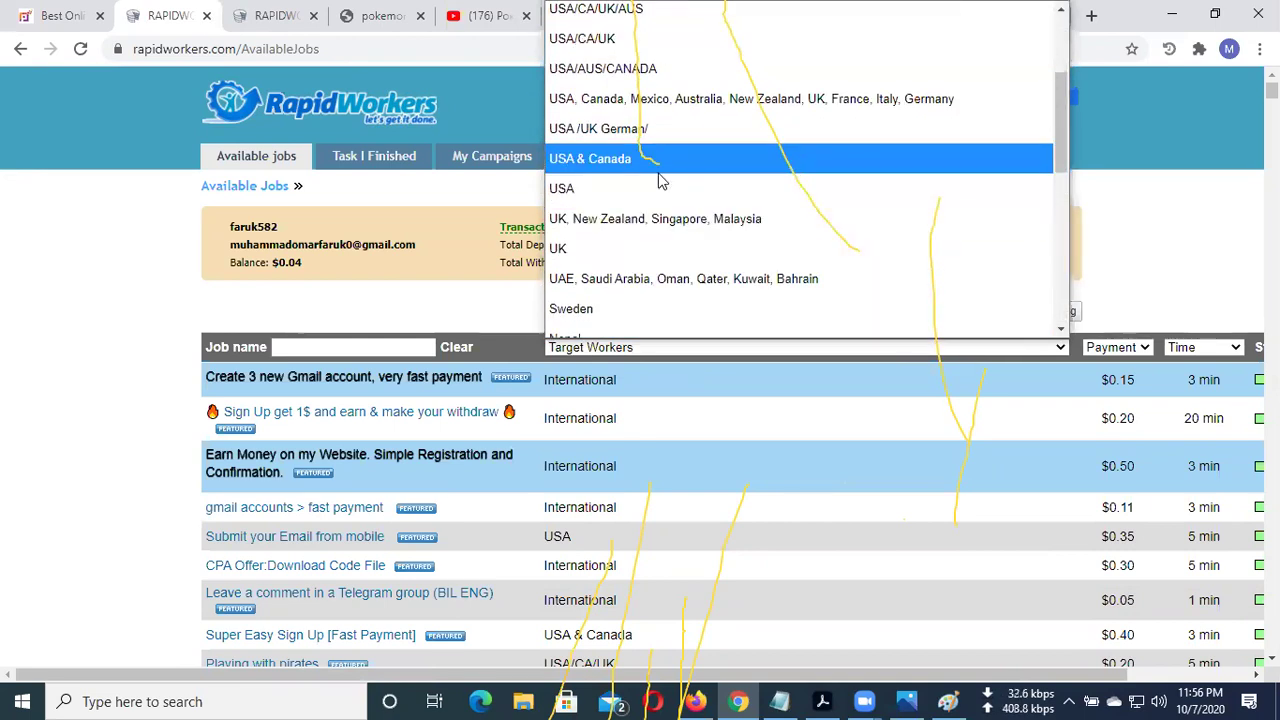
pyautogui.click(658, 180)
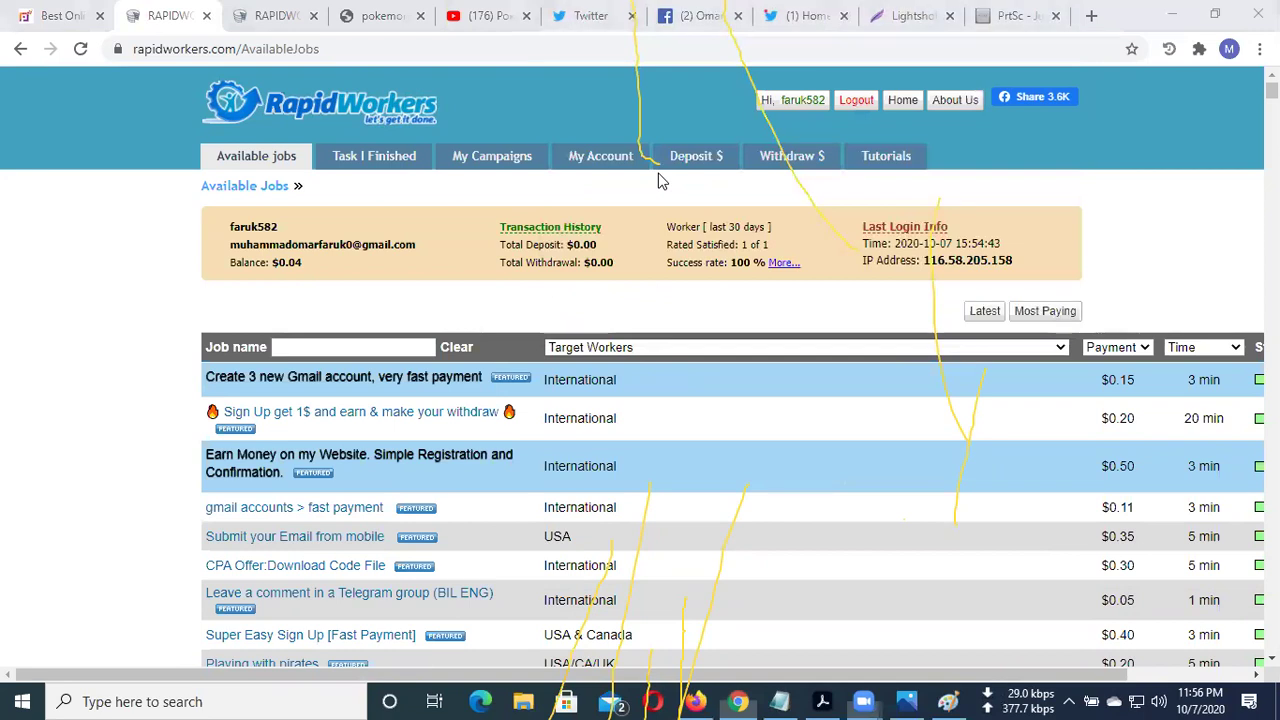
# Filter the available jobs by target workers to International
pyautogui.click(677, 346)
pyautogui.scroll(-2, 666, 300)
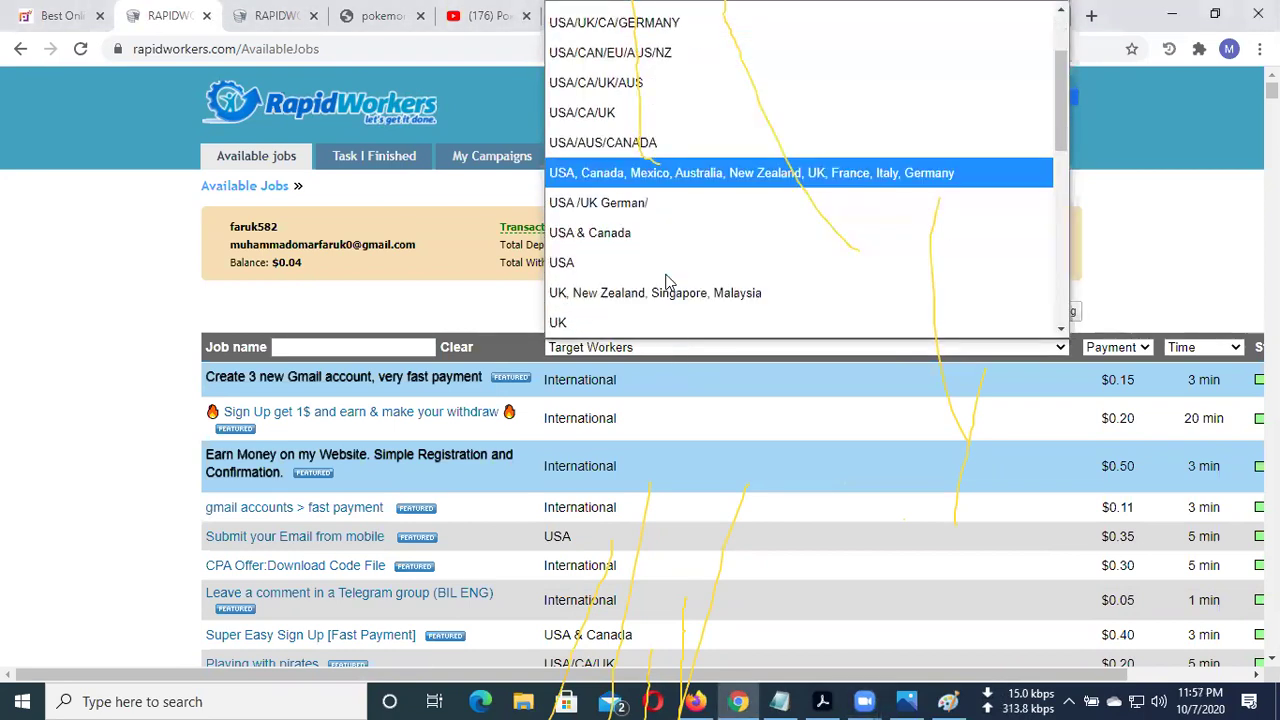
pyautogui.scroll(-2, 666, 280)
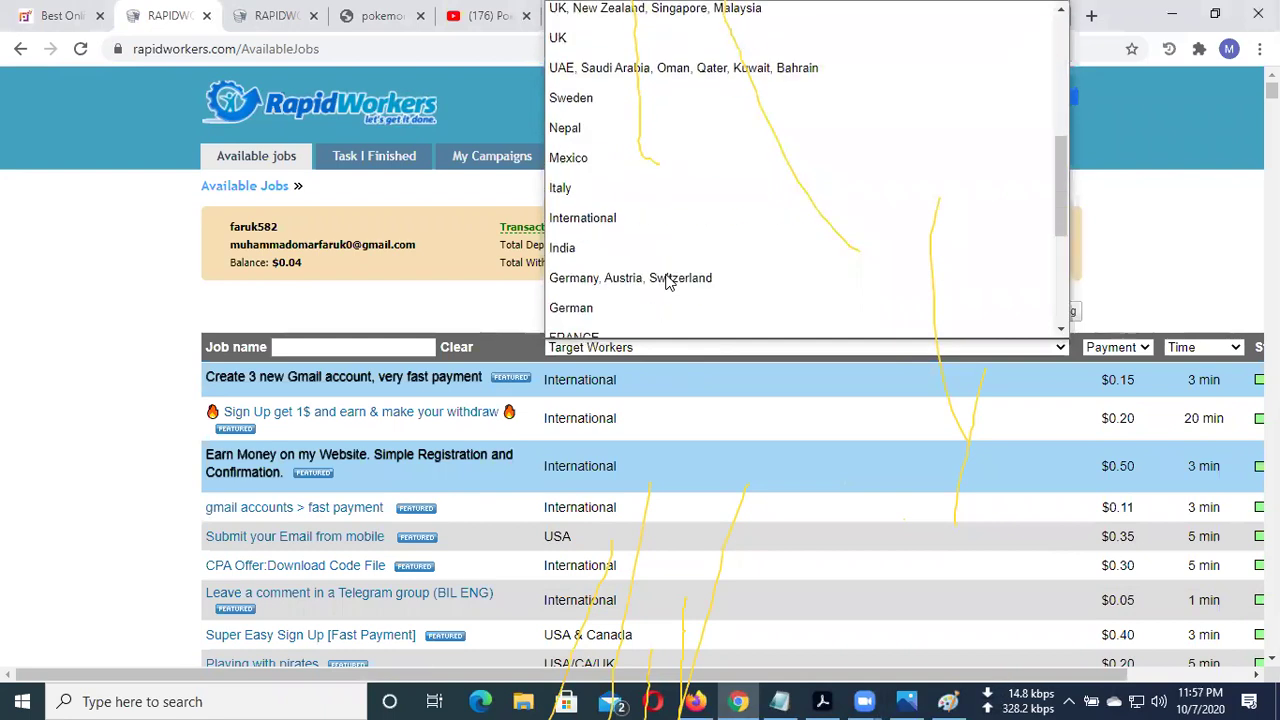
pyautogui.click(637, 225)
# Filter the International jobs by the job name "website" and look through the matching jobs and their payments
pyautogui.click(369, 348)
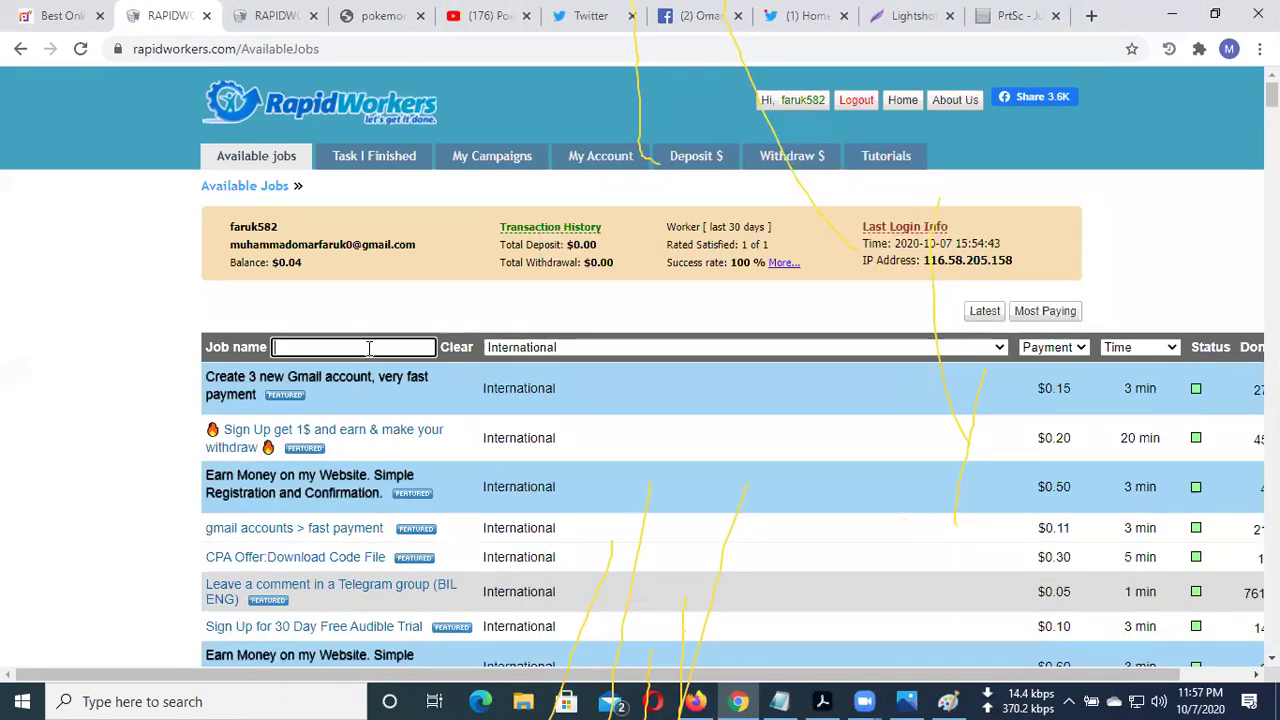
pyautogui.write('web')
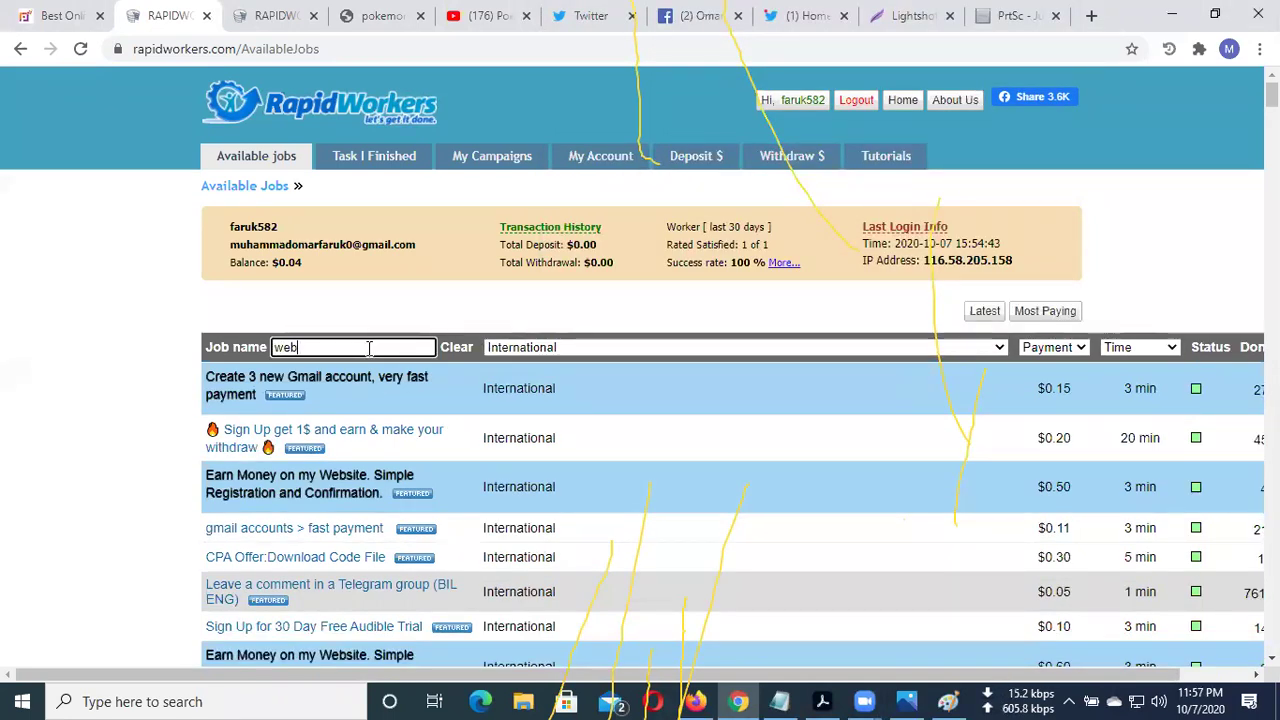
pyautogui.write('sites')
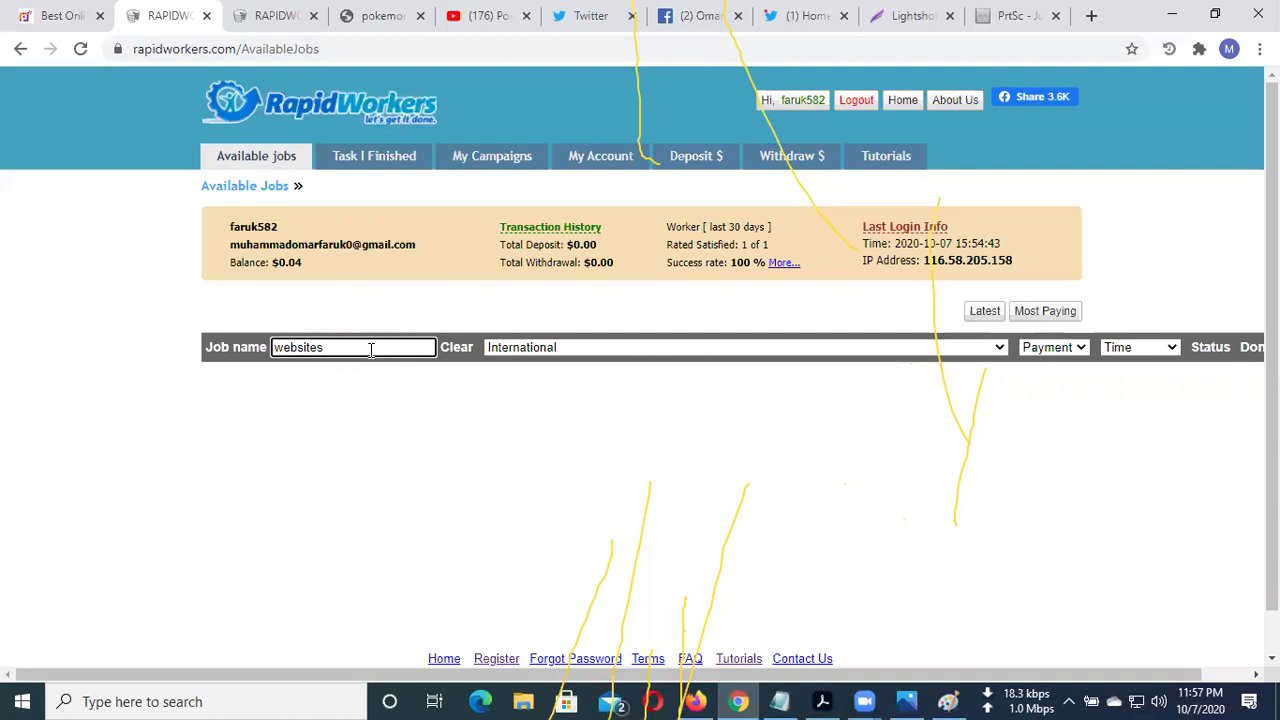
pyautogui.press('BackSpace')
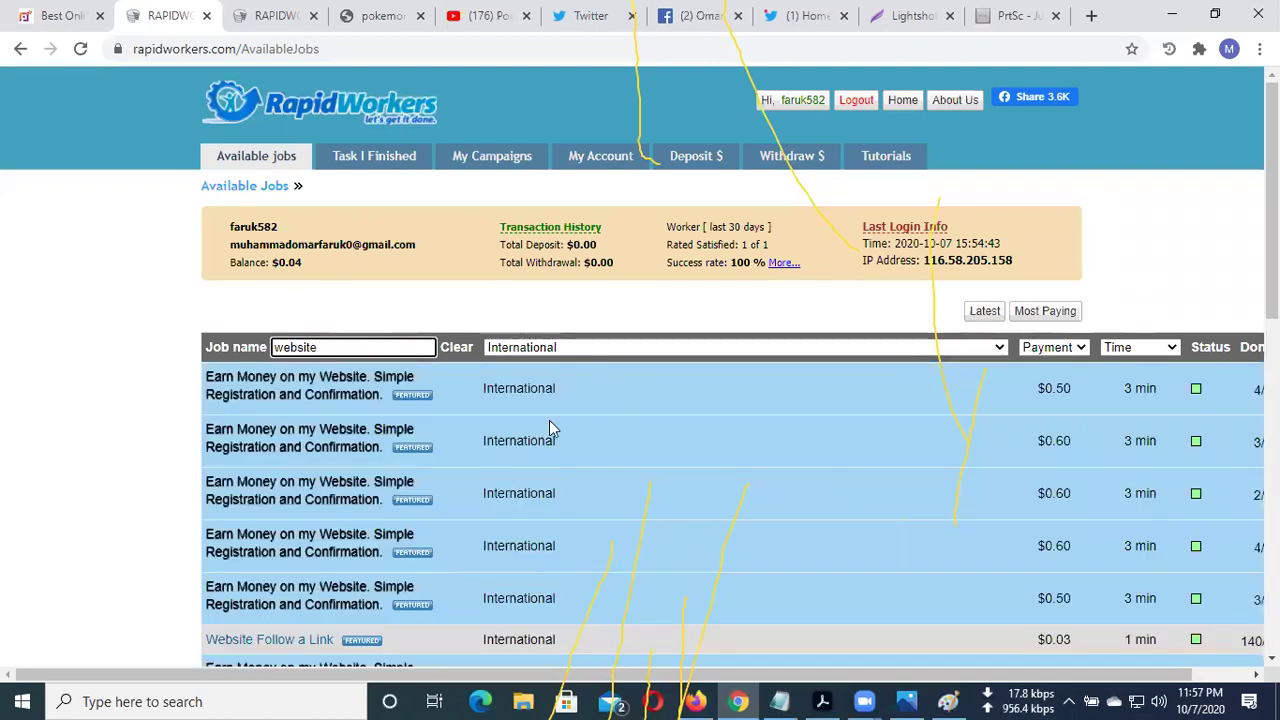
pyautogui.scroll(-1, 436, 410)
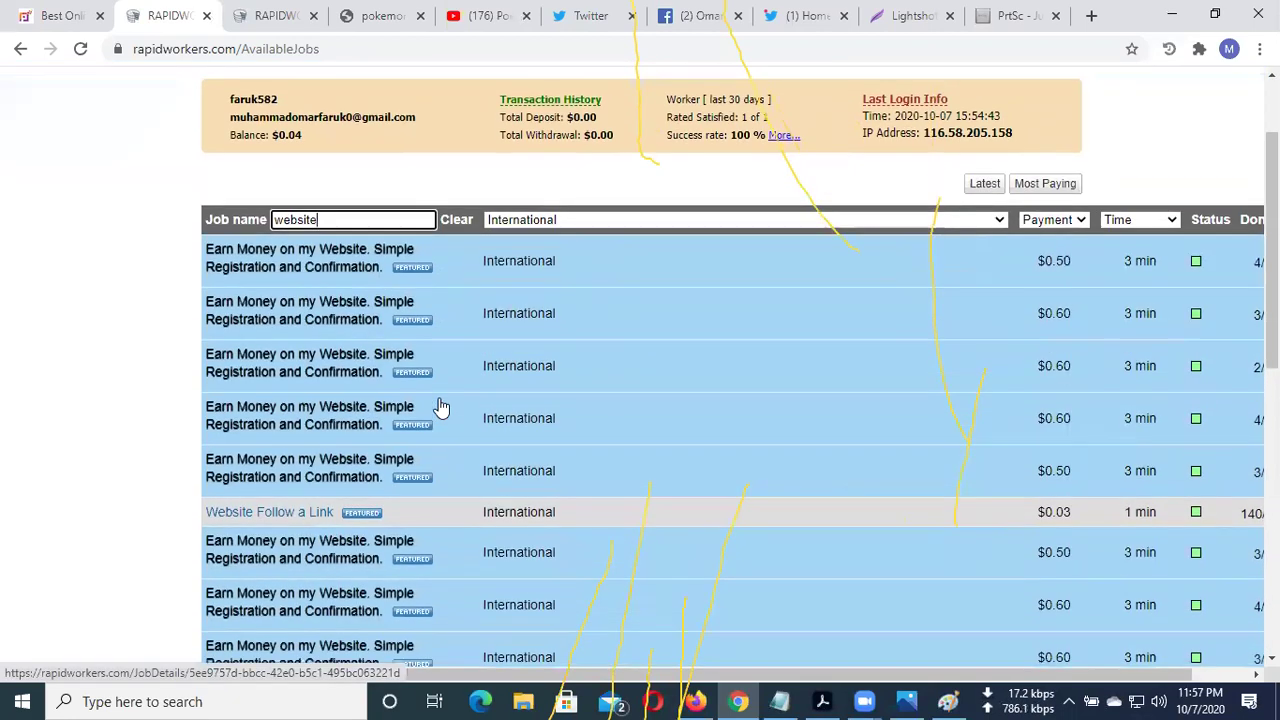
pyautogui.scroll(-3, 441, 408)
pyautogui.scroll(-1, 894, 501)
pyautogui.scroll(-2, 1005, 559)
pyautogui.scroll(4, 1005, 505)
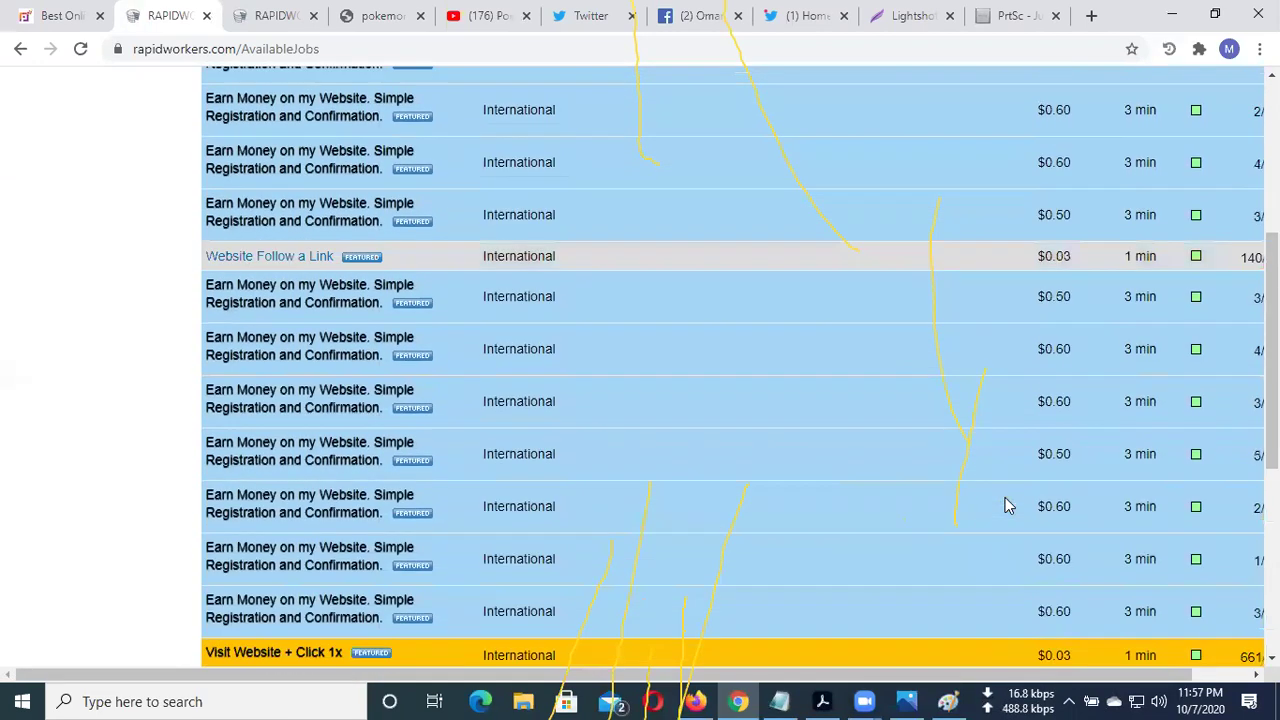
# Look through the website jobs for International workers and open the "Visit Website + Click 1x" job in a new browser tab
pyautogui.scroll(2, 1005, 505)
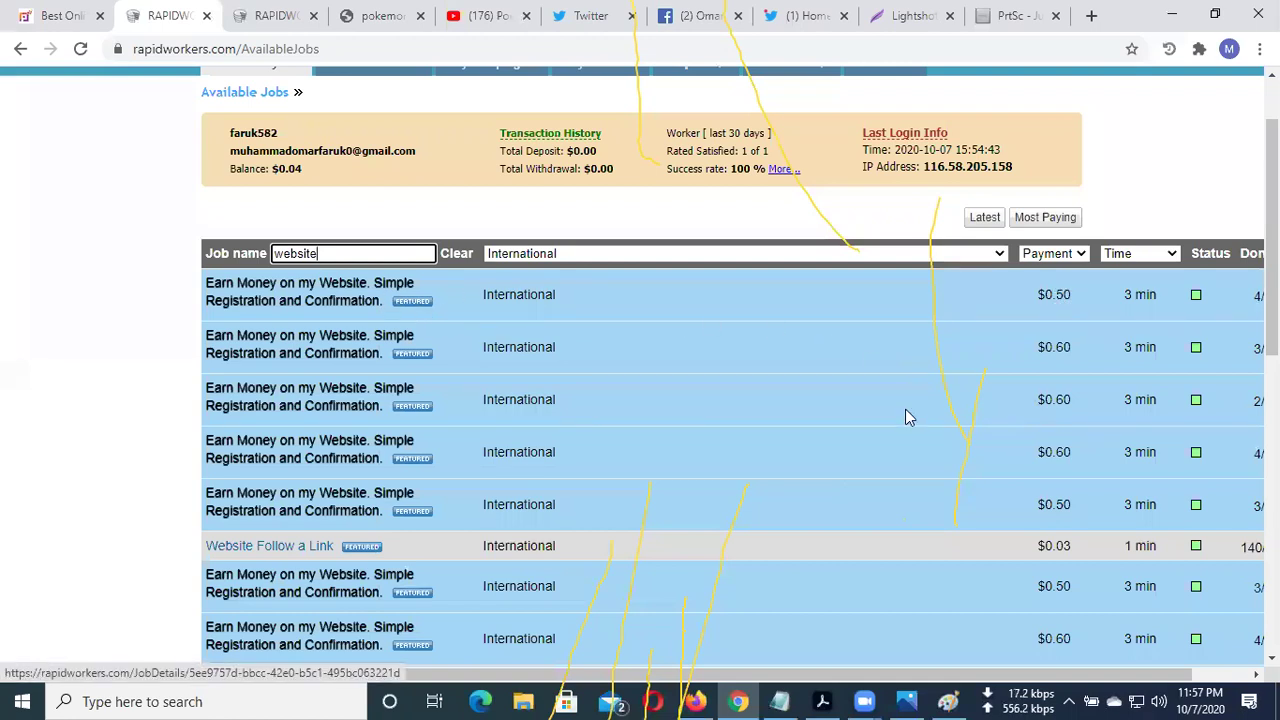
pyautogui.scroll(-1, 763, 516)
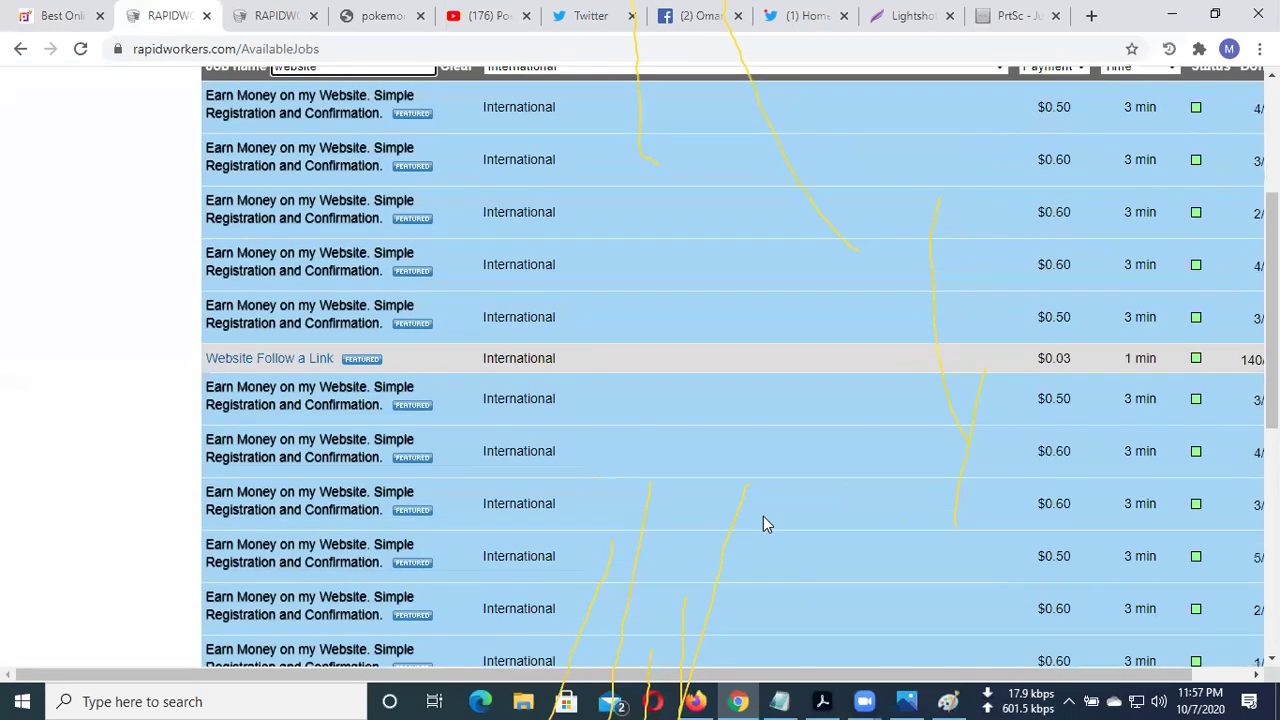
pyautogui.scroll(-2, 763, 516)
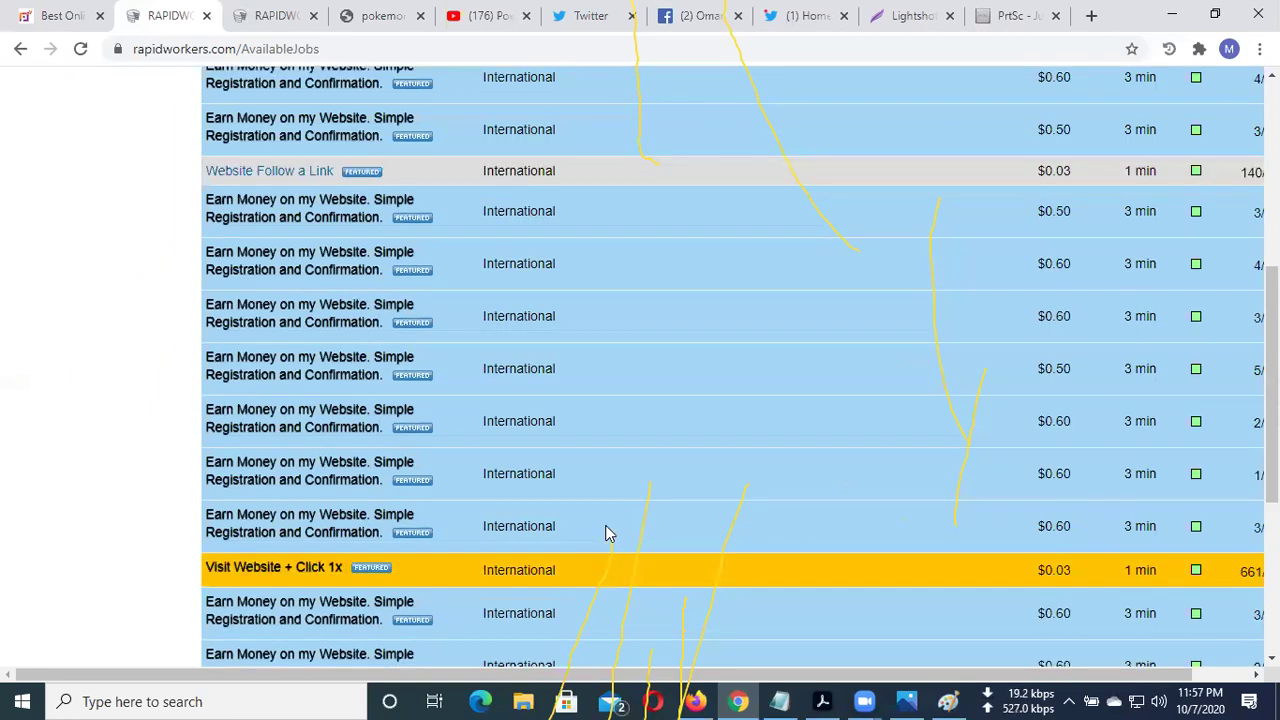
pyautogui.scroll(-2, 360, 533)
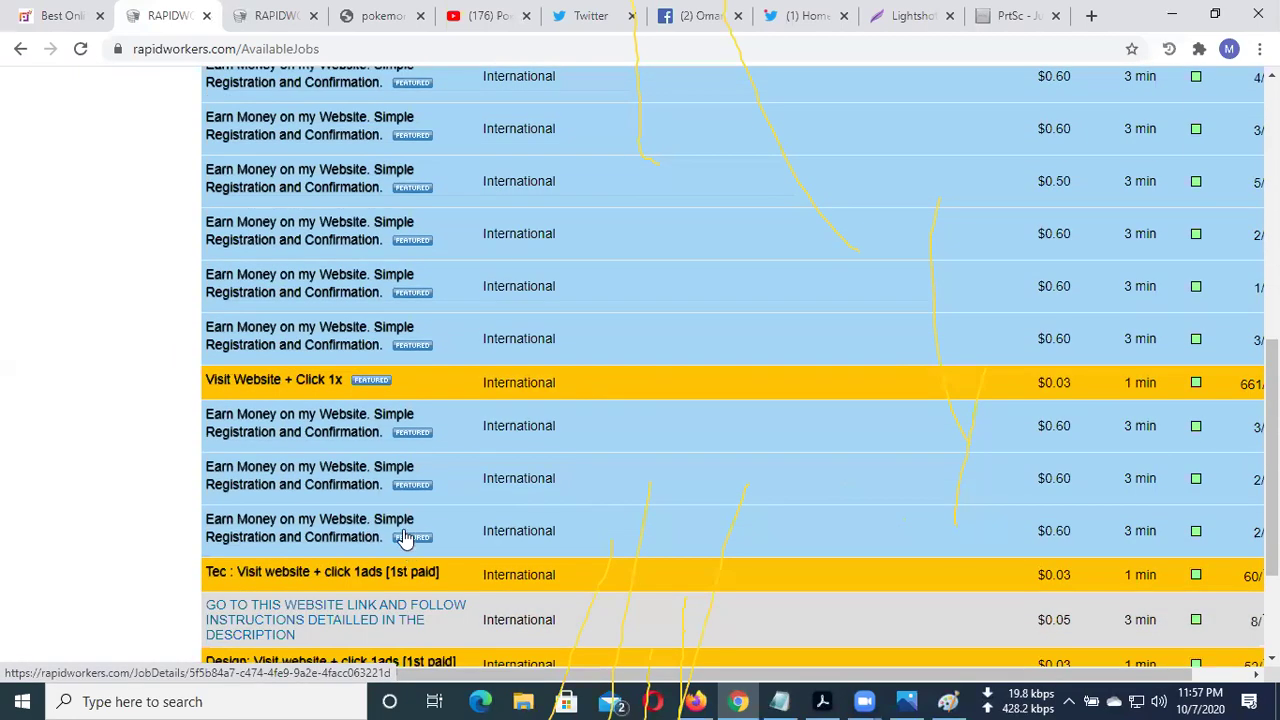
pyautogui.rightClick(290, 375)
pyautogui.click(330, 385)
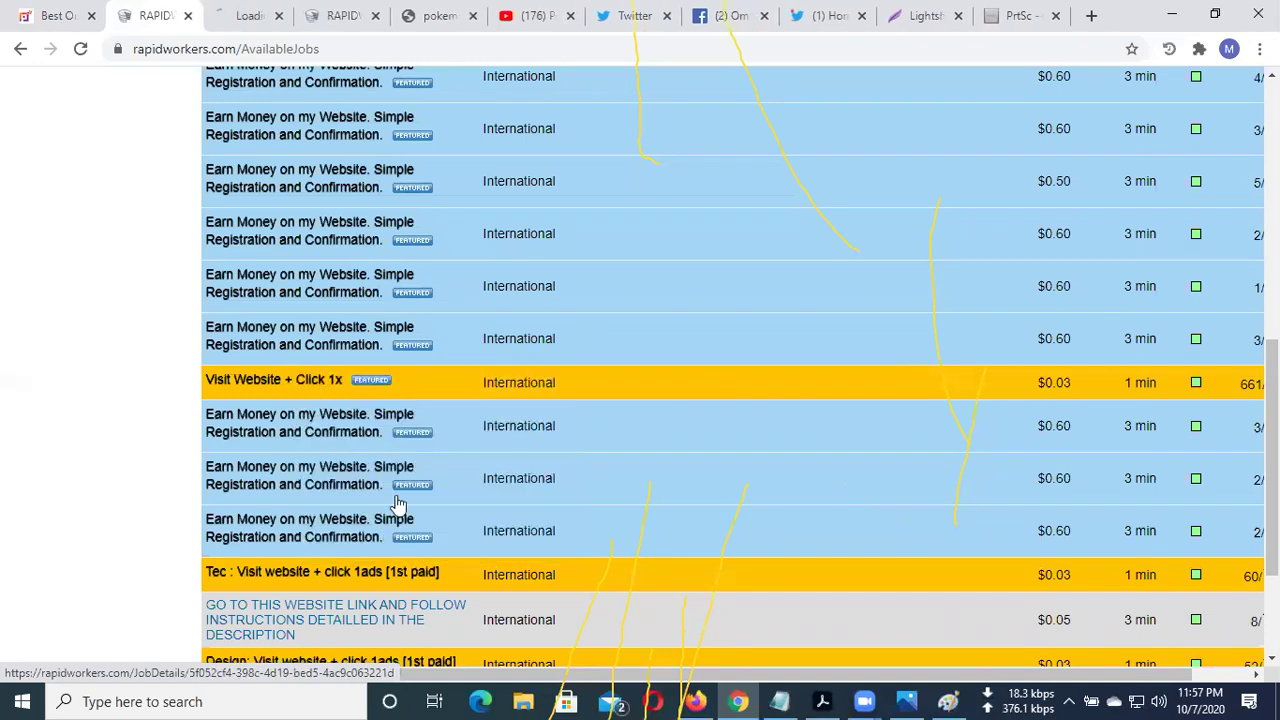
# Open the "Tec : Visit website + click 1ads [1st paid]" and "travel :Visit website + click 1ads [1st paid]" jobs in new browser tabs
pyautogui.scroll(-1, 420, 540)
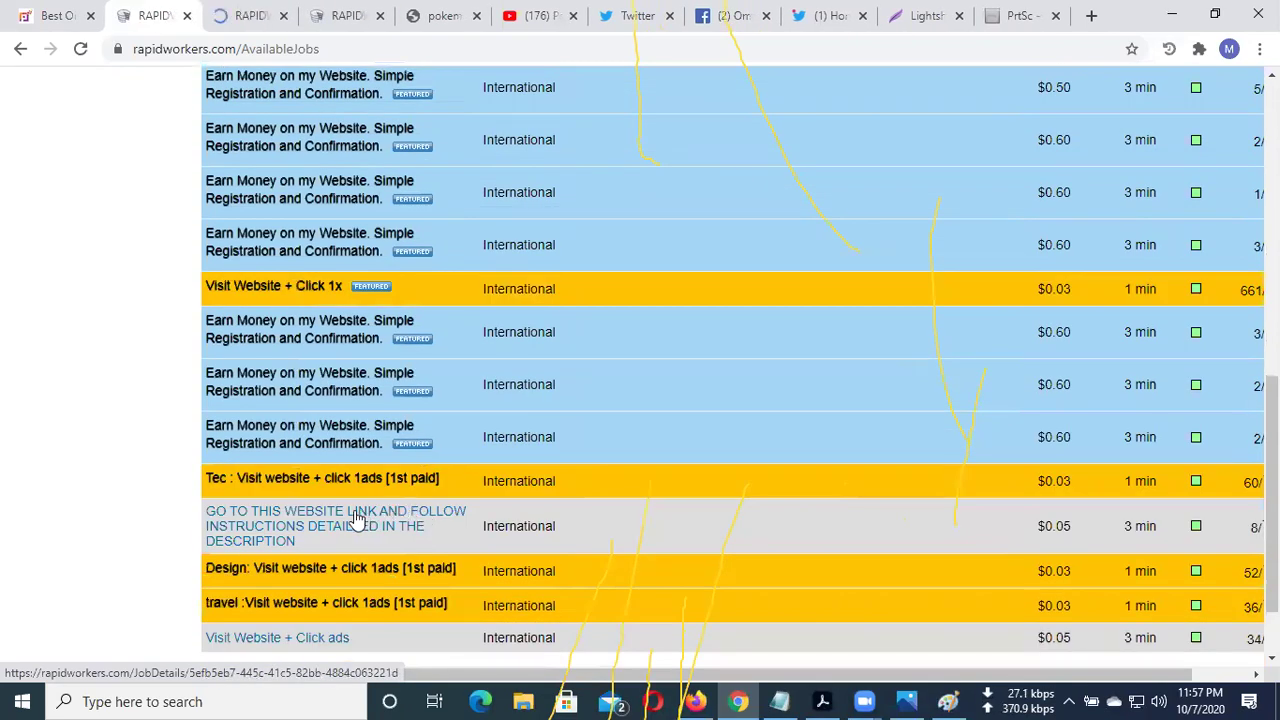
pyautogui.rightClick(312, 467)
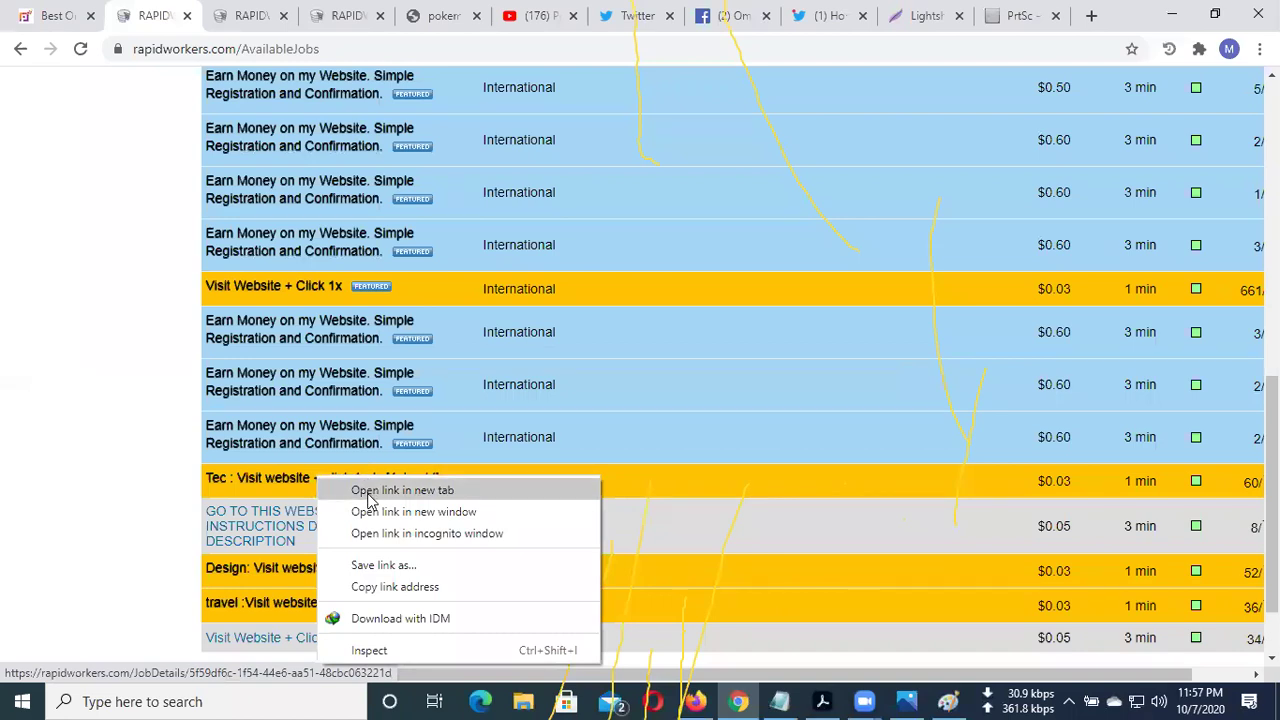
pyautogui.click(370, 488)
pyautogui.scroll(-1, 445, 508)
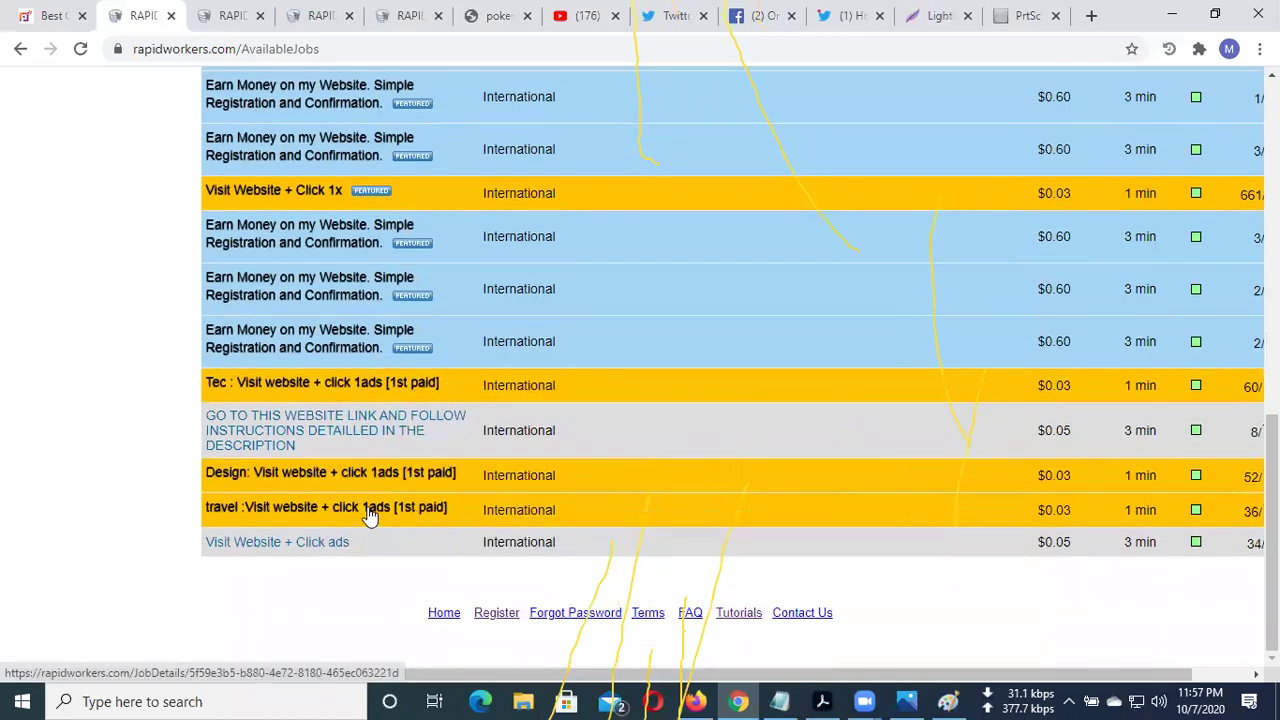
pyautogui.rightClick(380, 508)
pyautogui.click(449, 333)
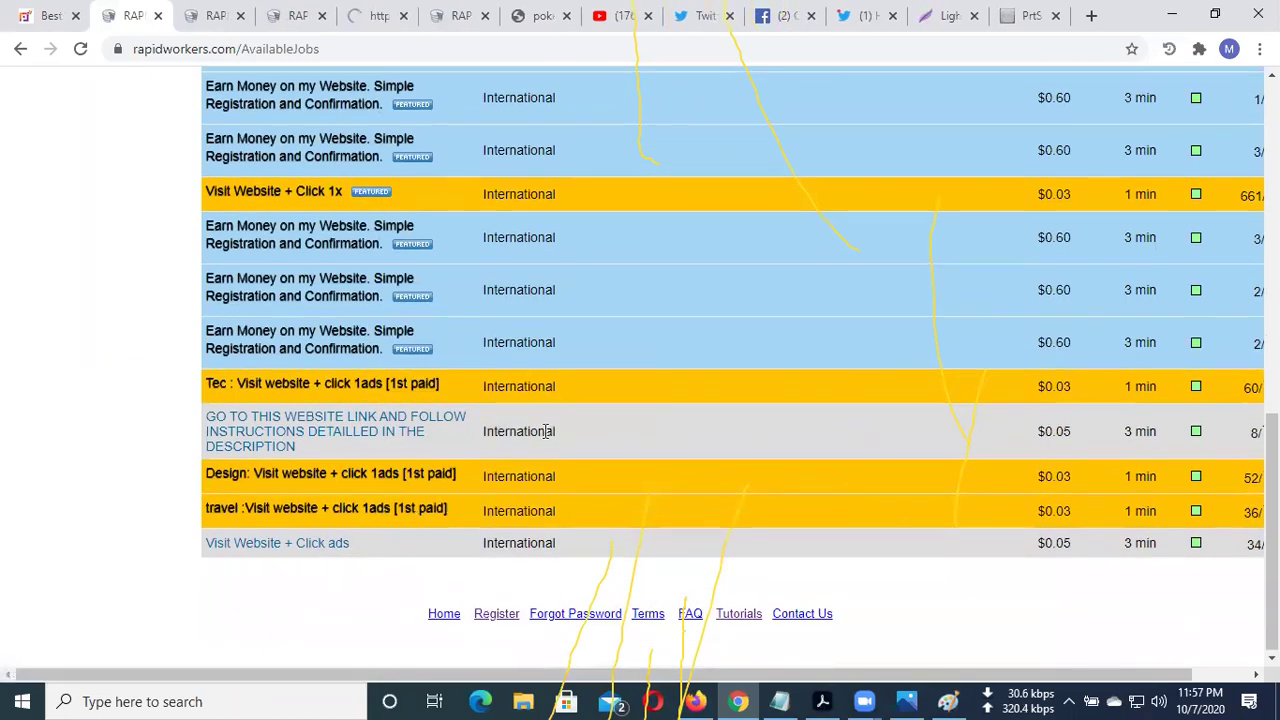
pyautogui.scroll(10, 466, 172)
pyautogui.click(380, 15)
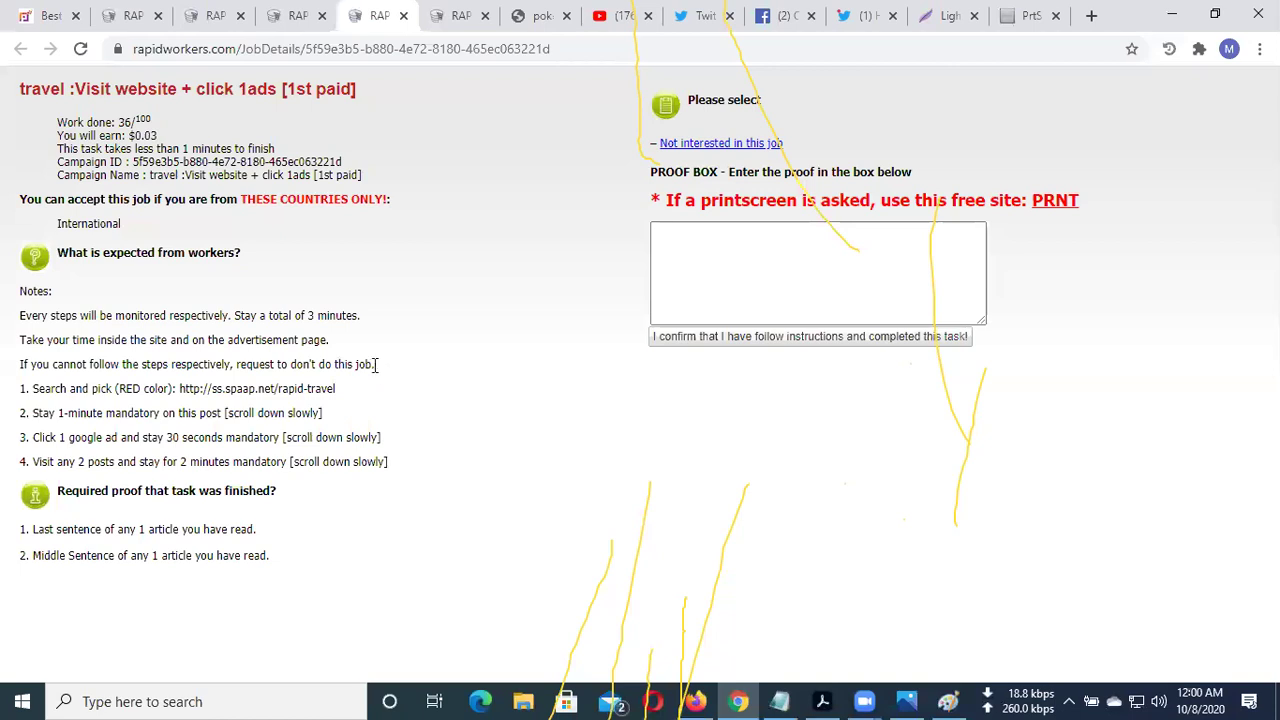
pyautogui.moveTo(336, 390); pyautogui.dragTo(180, 390)
pyautogui.rightClick(180, 390)
pyautogui.click(215, 401)
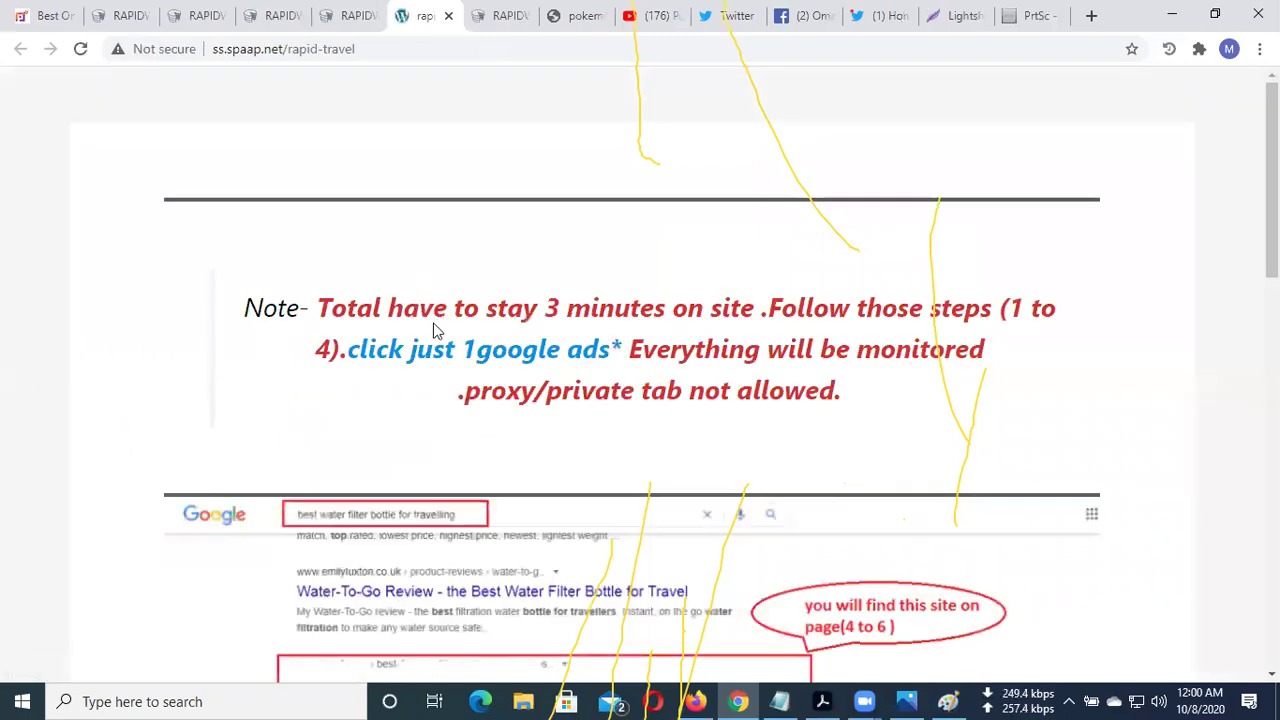
pyautogui.scroll(-2, 435, 330)
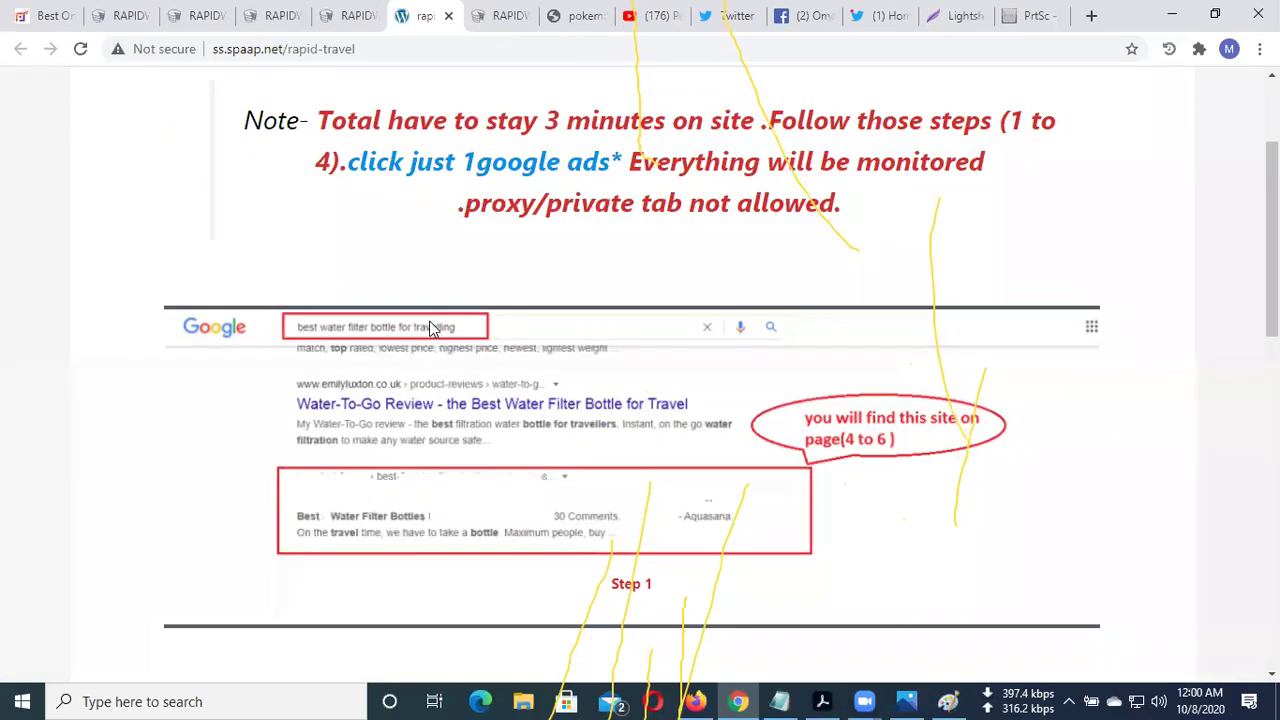
pyautogui.scroll(2, 435, 330)
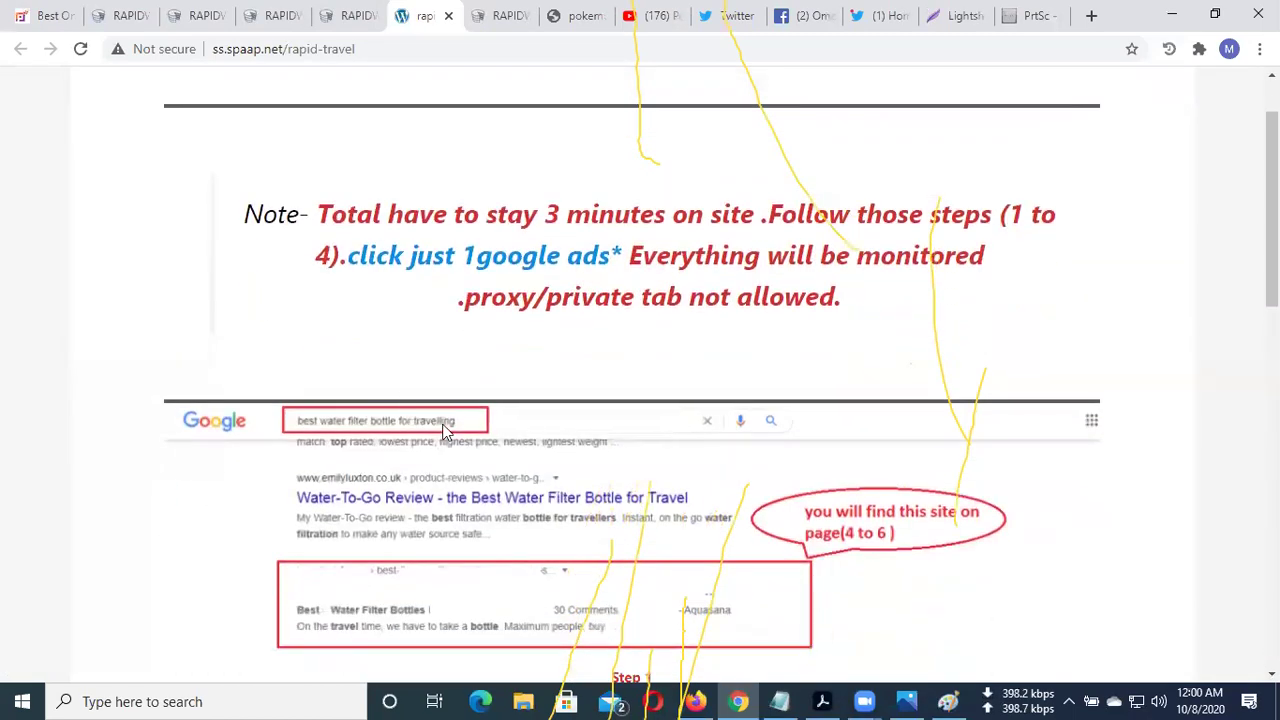
pyautogui.scroll(-1, 395, 458)
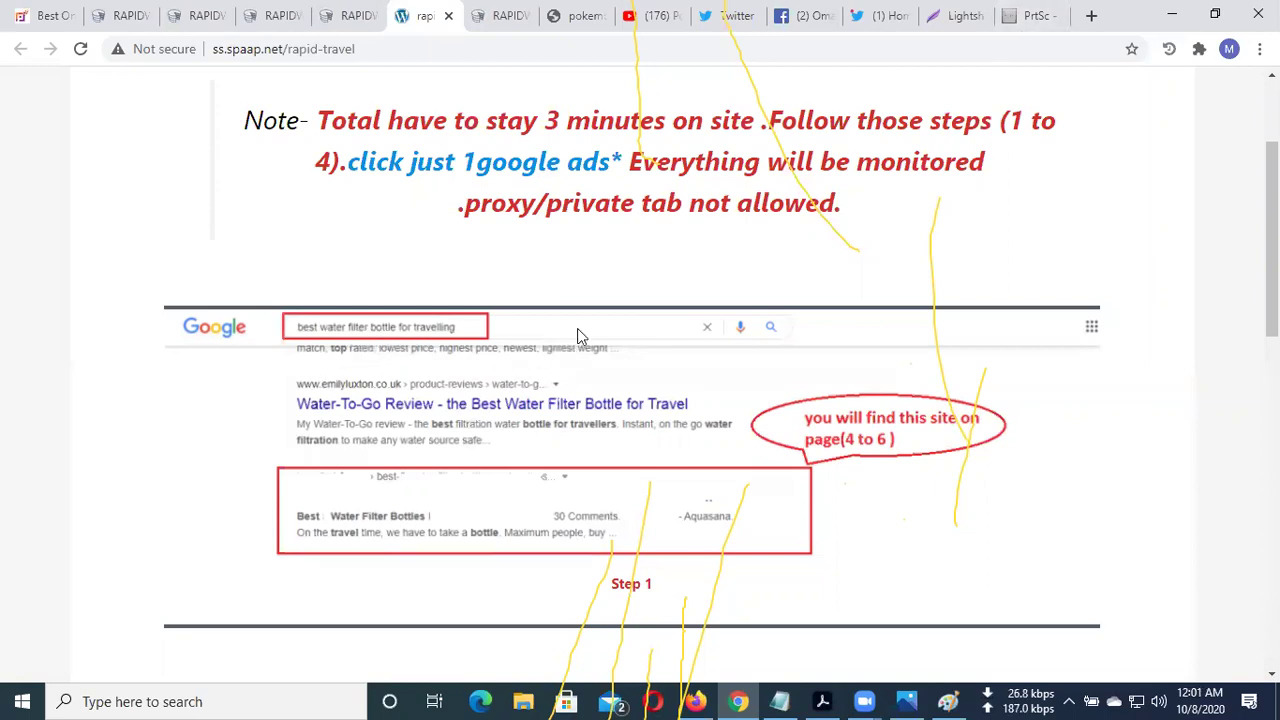
# Search Google in a new browser tab for "best water filter bottles for travelling"
pyautogui.click(1090, 15)
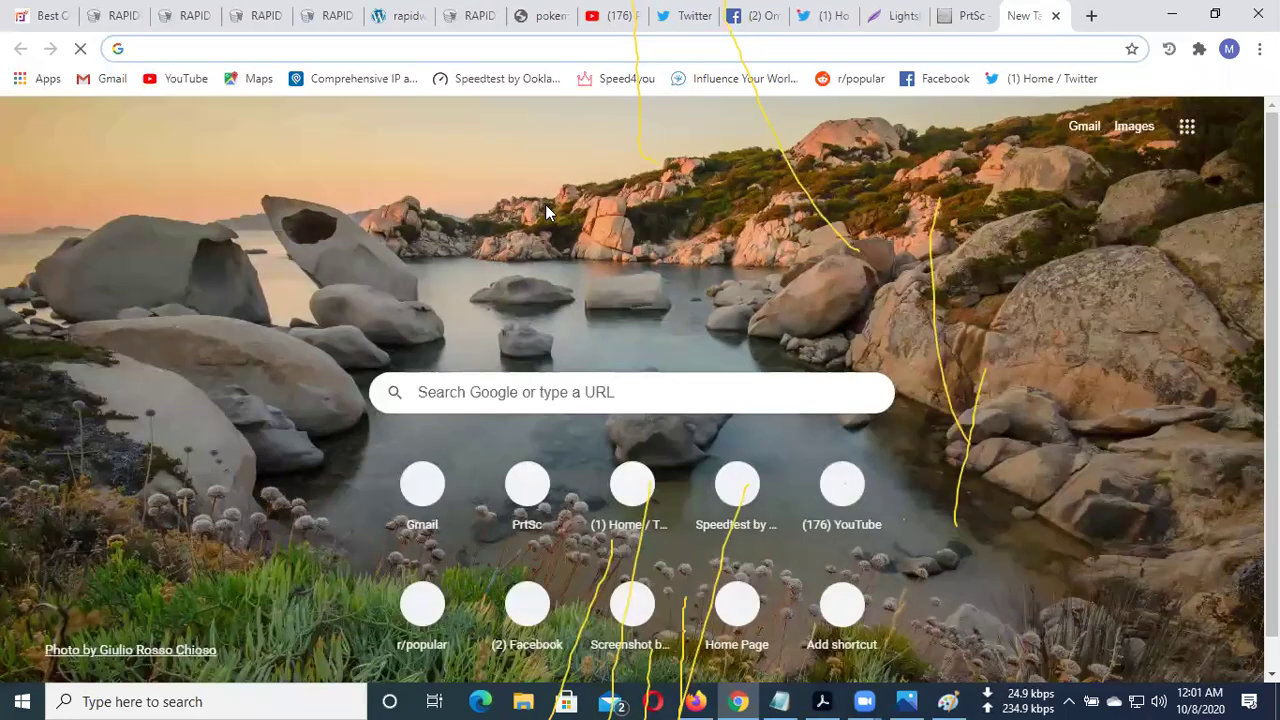
pyautogui.click(227, 48)
pyautogui.write('be')
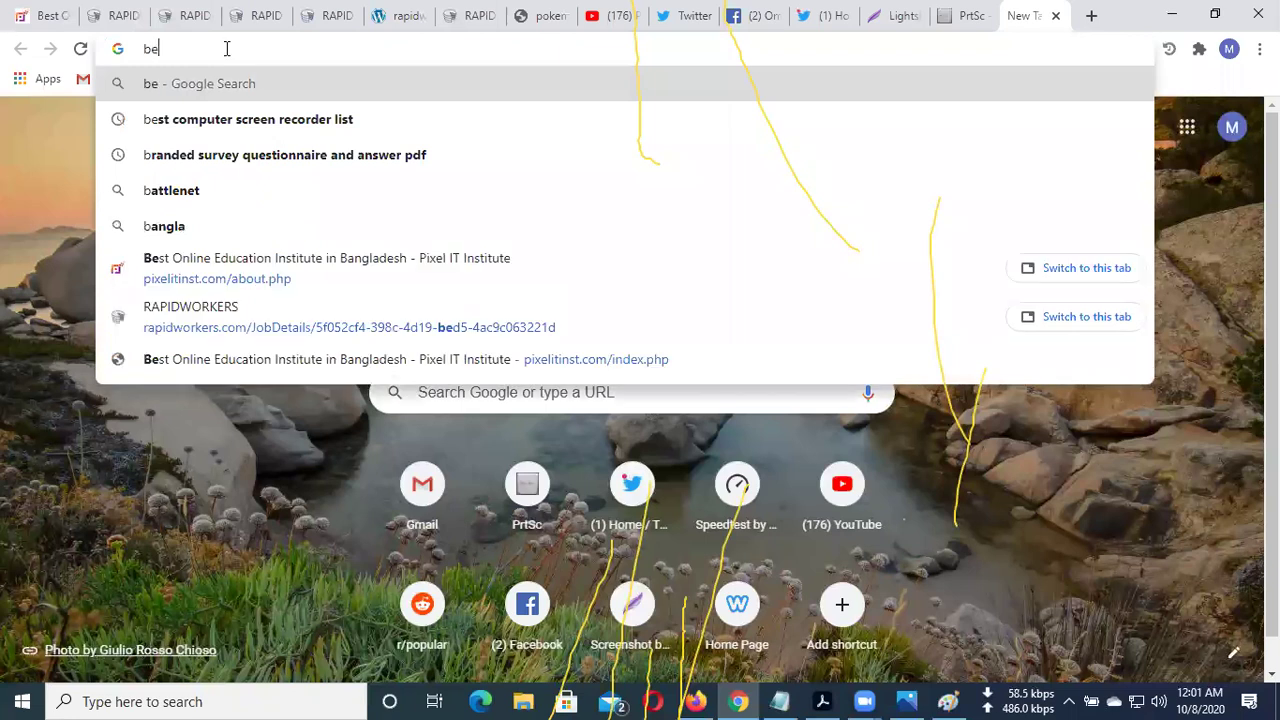
pyautogui.write('st wa')
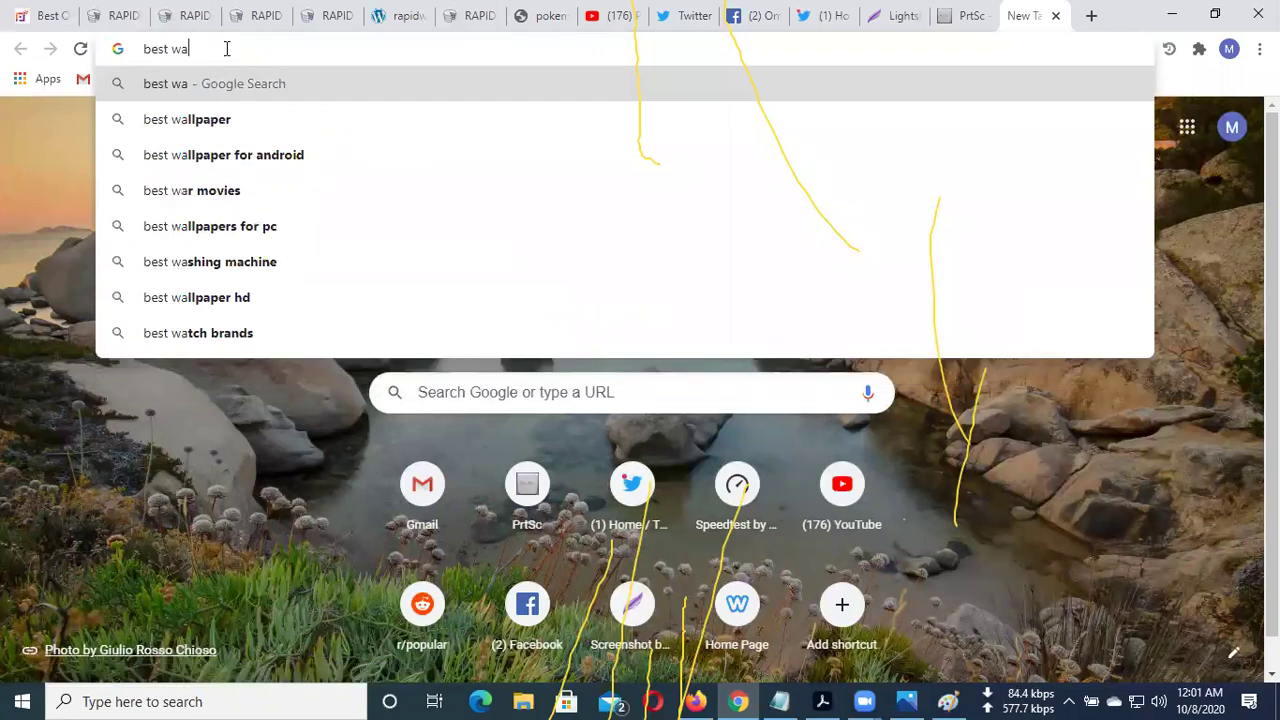
pyautogui.write('ter filter ')
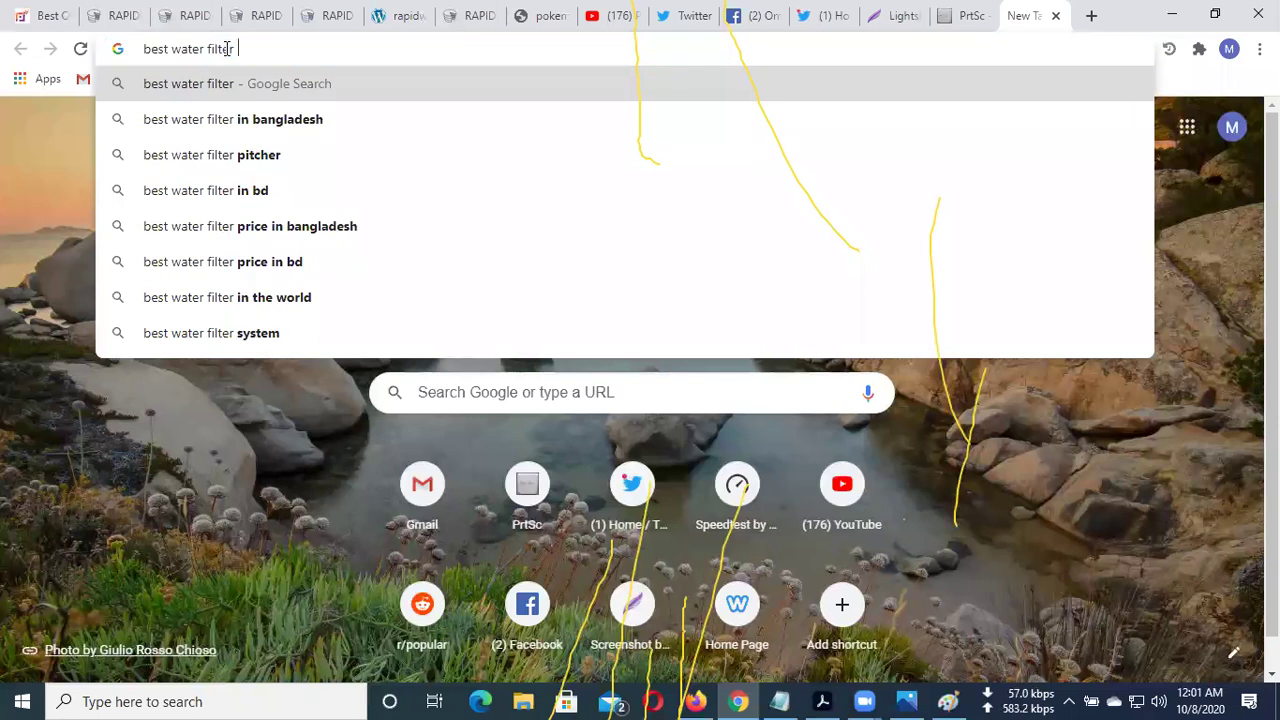
pyautogui.write('bottl')
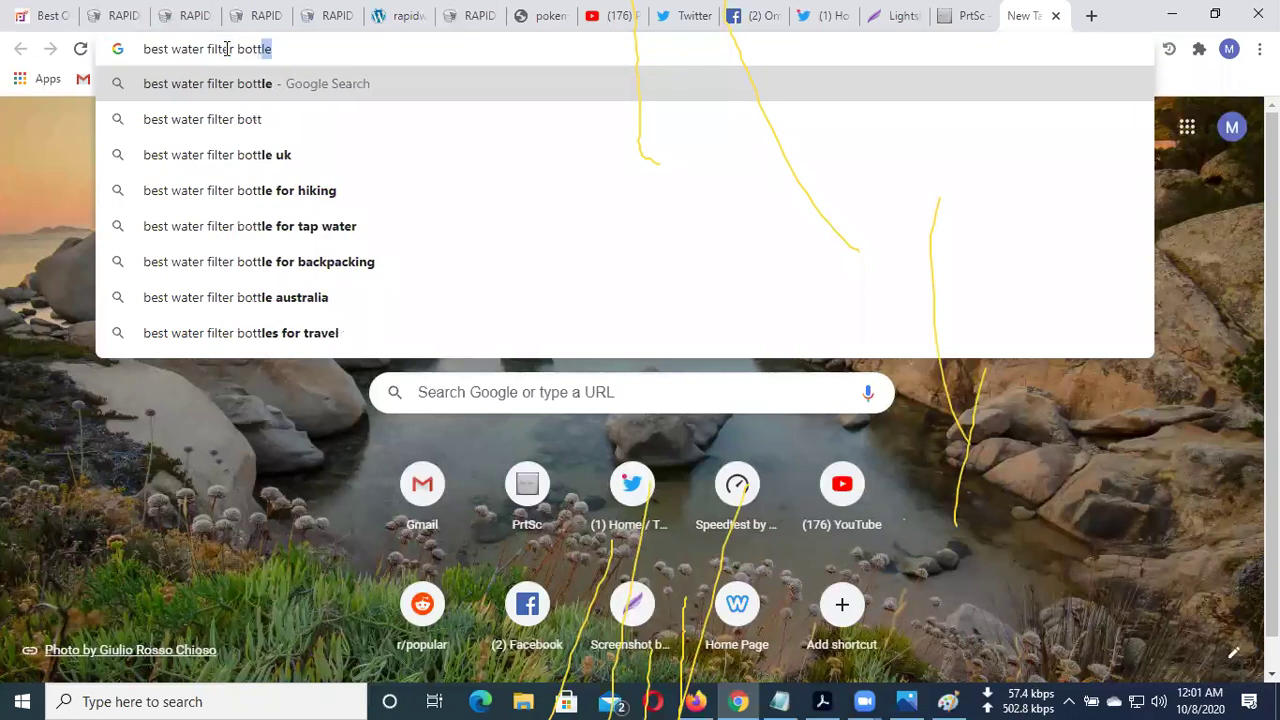
pyautogui.write('es f')
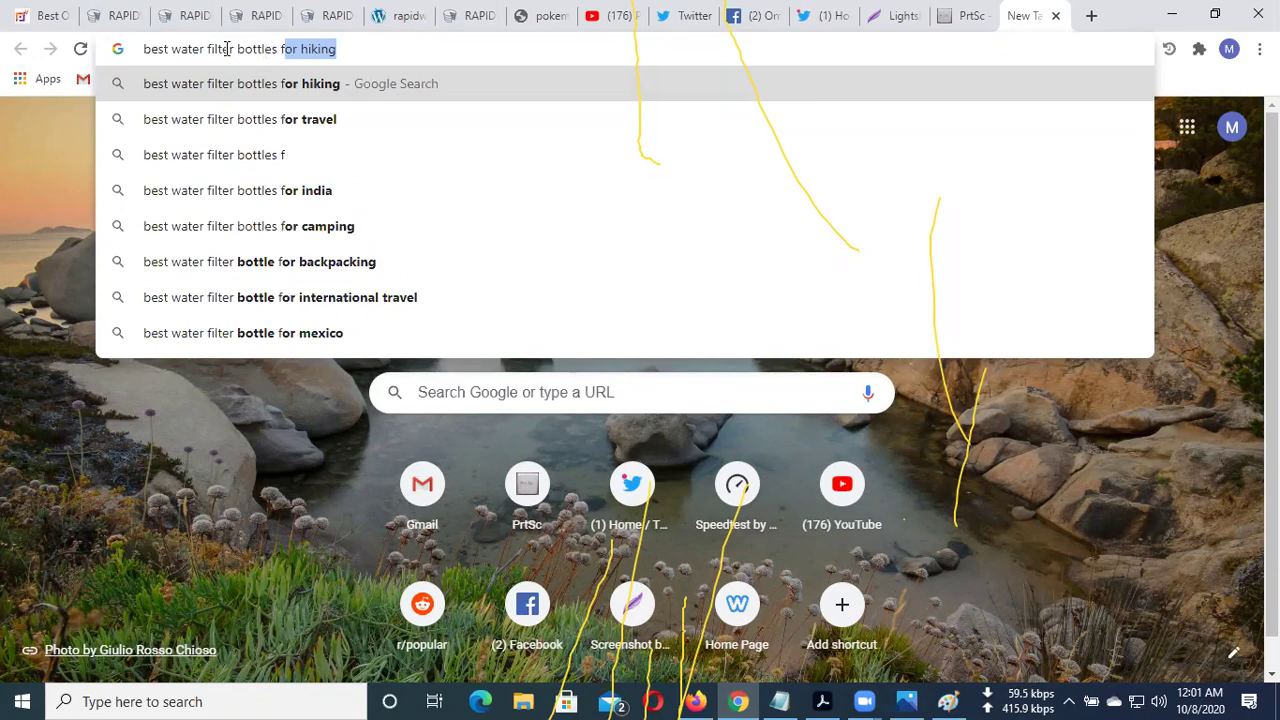
pyautogui.write('or tra')
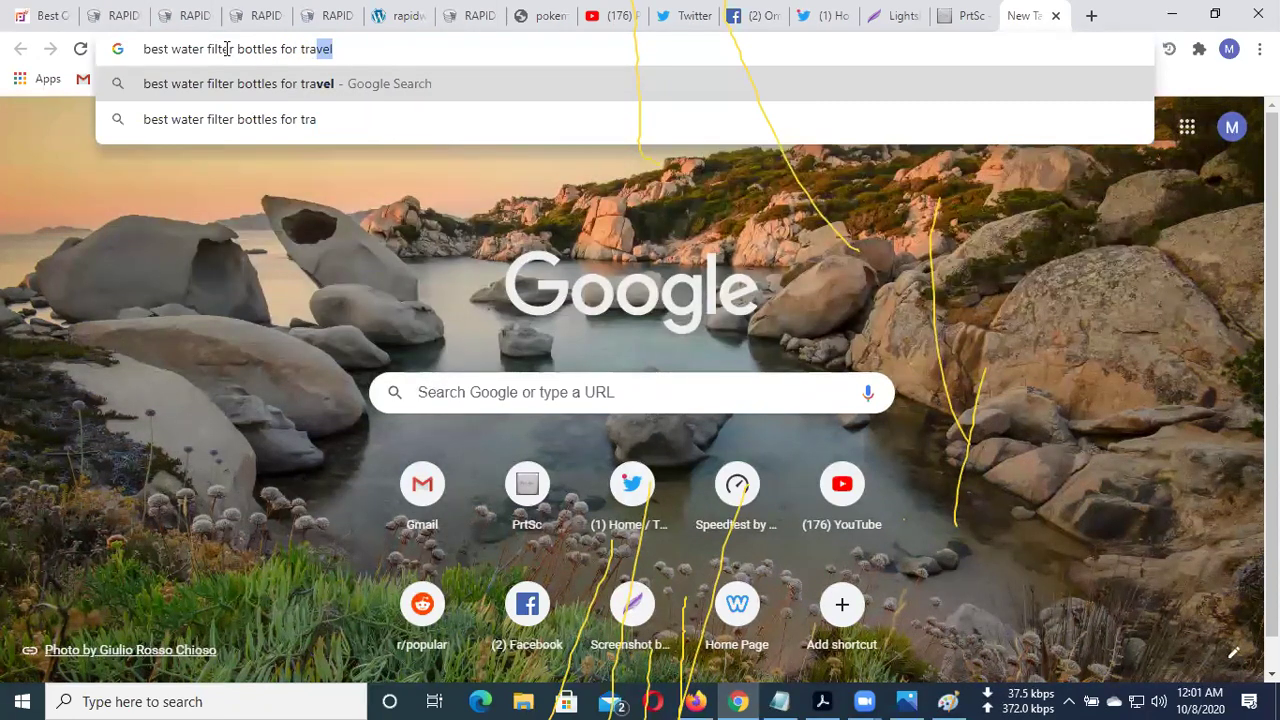
pyautogui.write('velling')
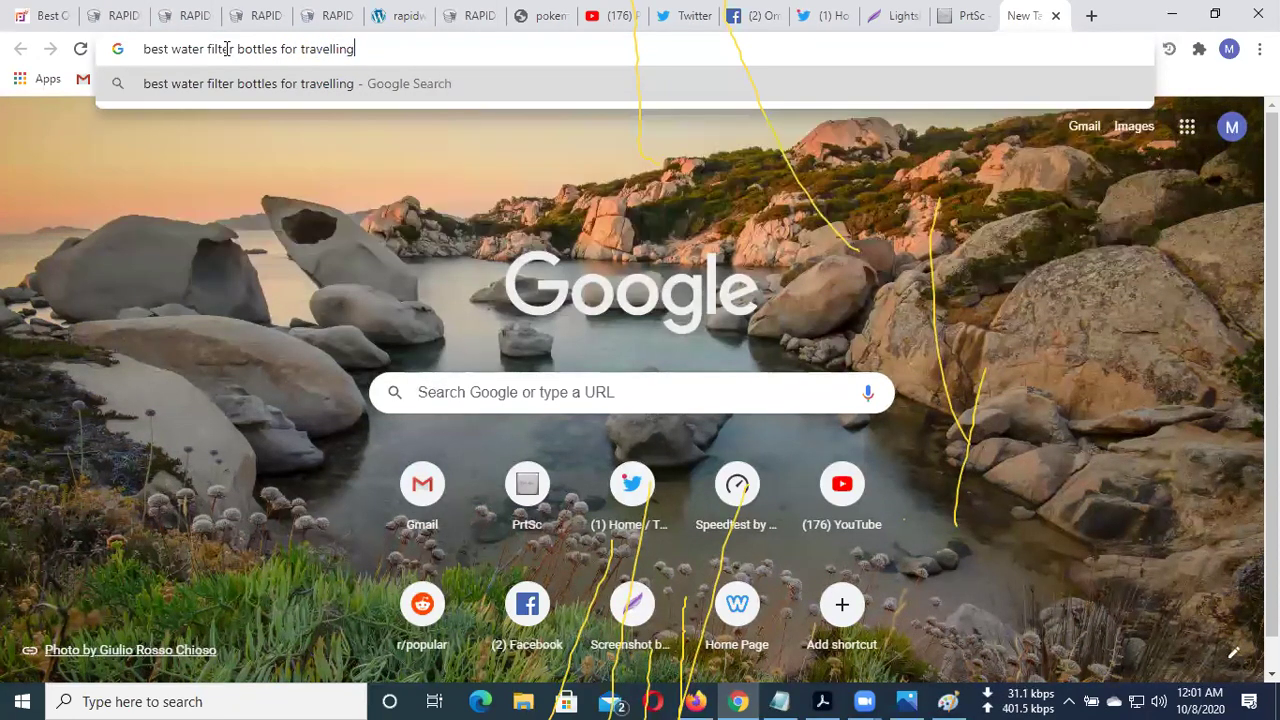
pyautogui.press('Return')
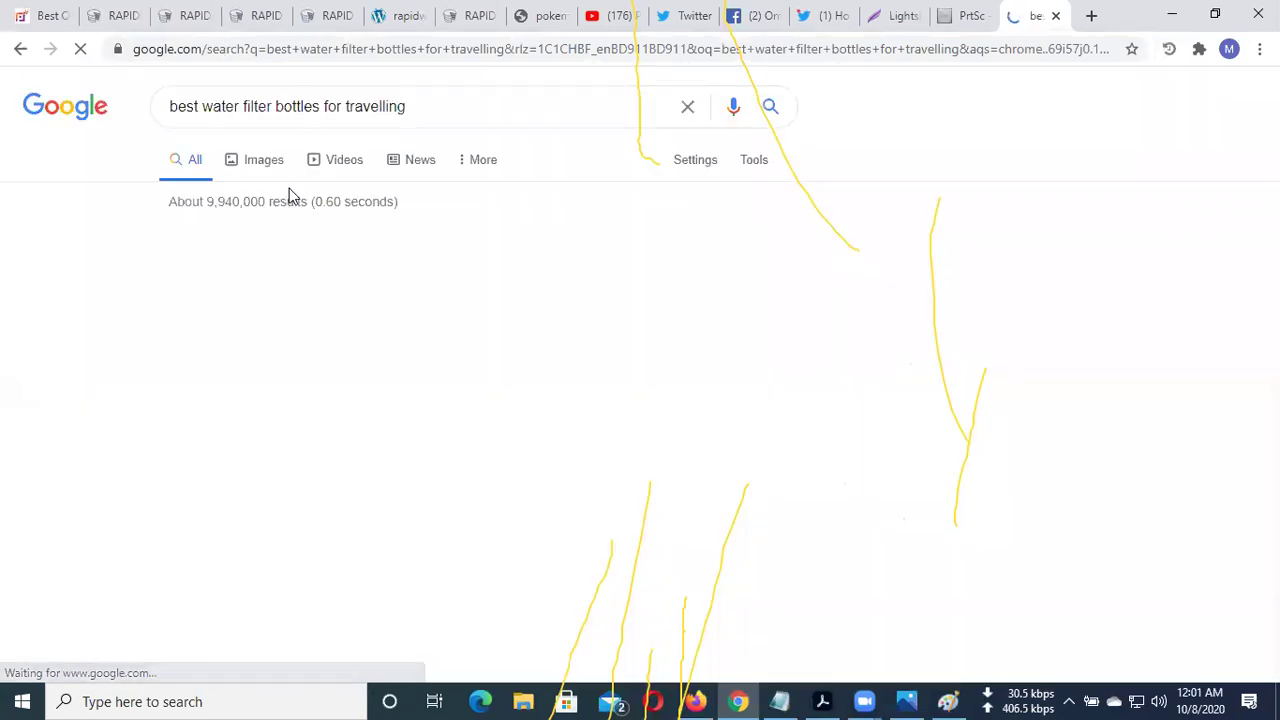
# Look through the upper part of the Google results for the site shown in the job's step 1
pyautogui.scroll(-1, 300, 240)
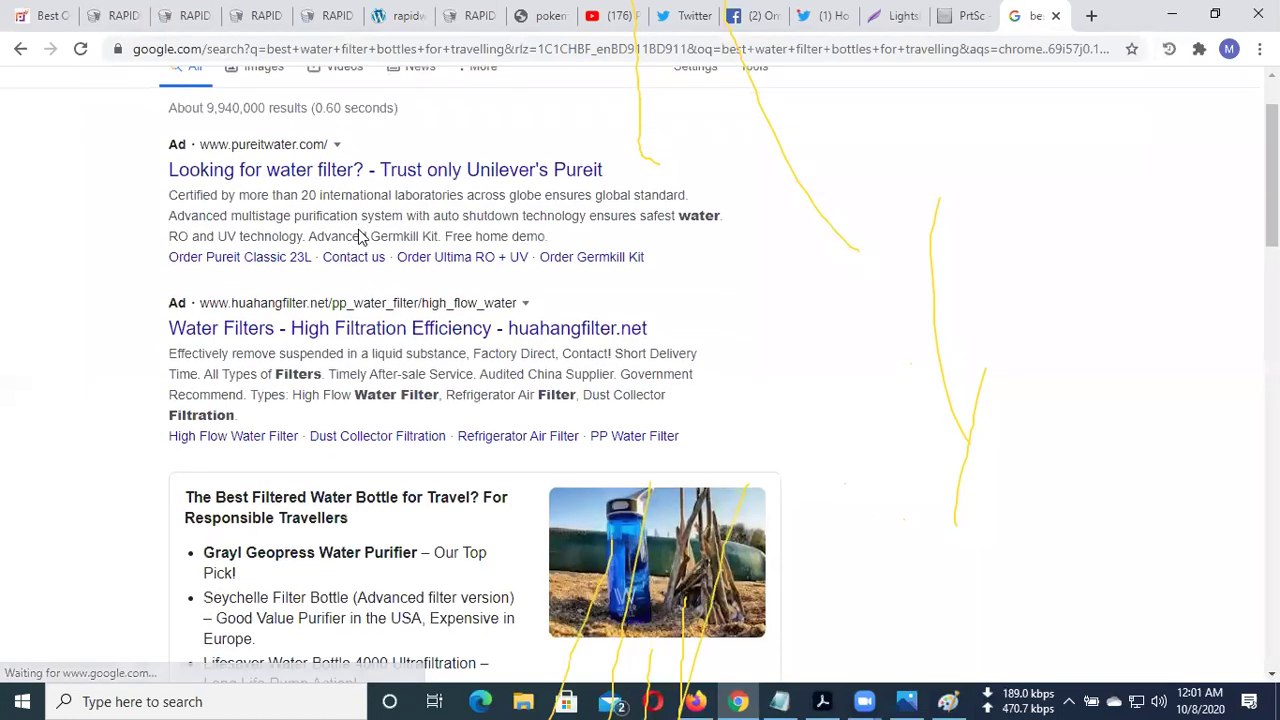
pyautogui.scroll(-6, 360, 234)
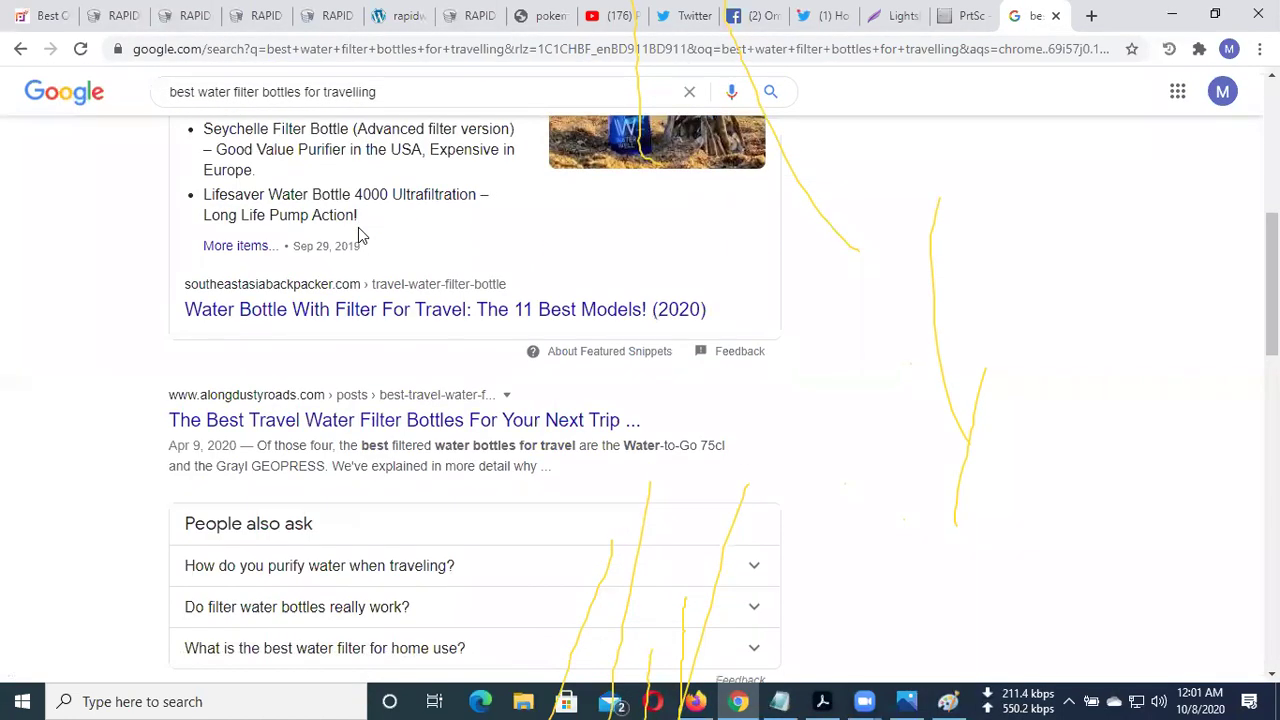
pyautogui.scroll(-2, 358, 230)
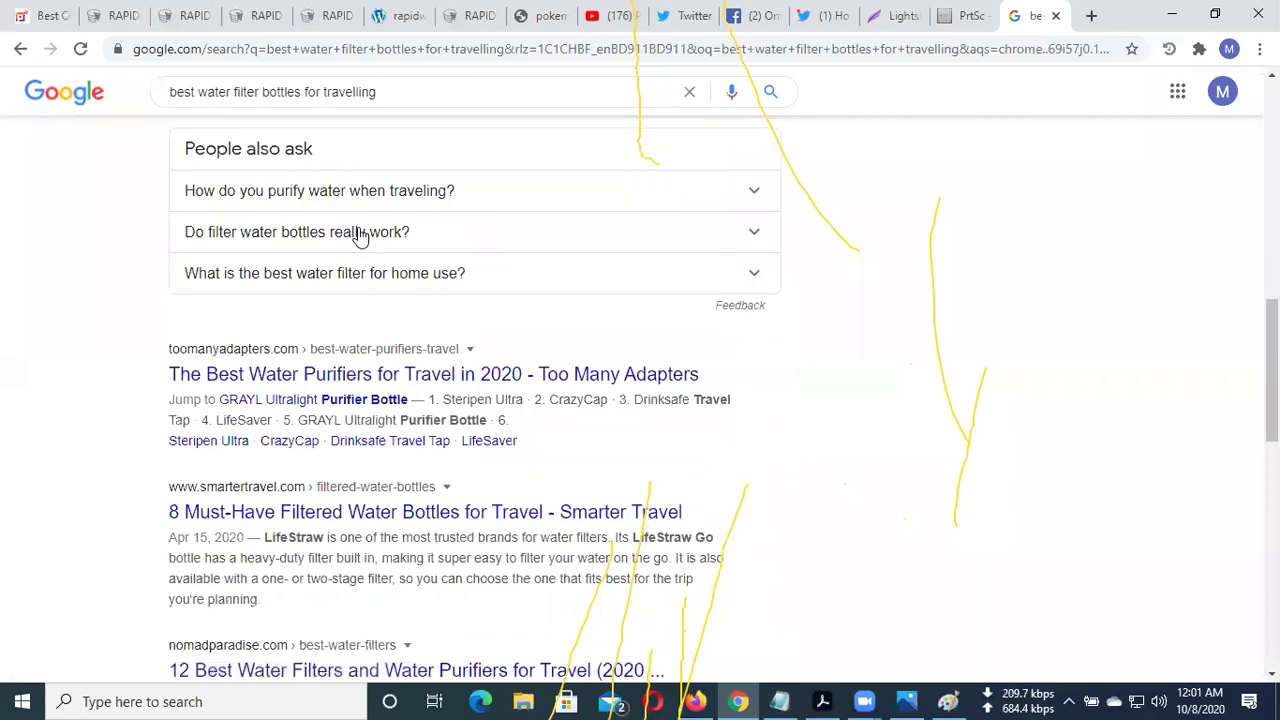
pyautogui.scroll(-1, 363, 245)
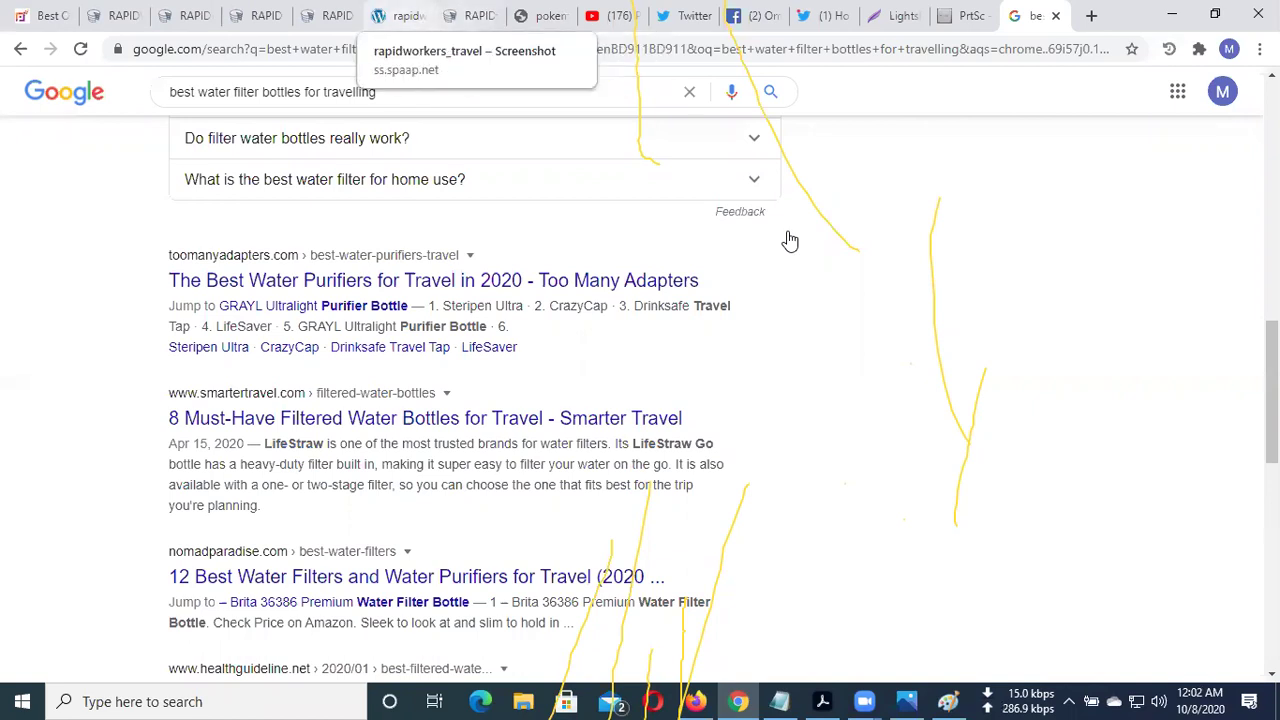
# Return to the rapid-travel instruction page and review its steps, from the Google search through the article visit and ad requirements
pyautogui.click(392, 15)
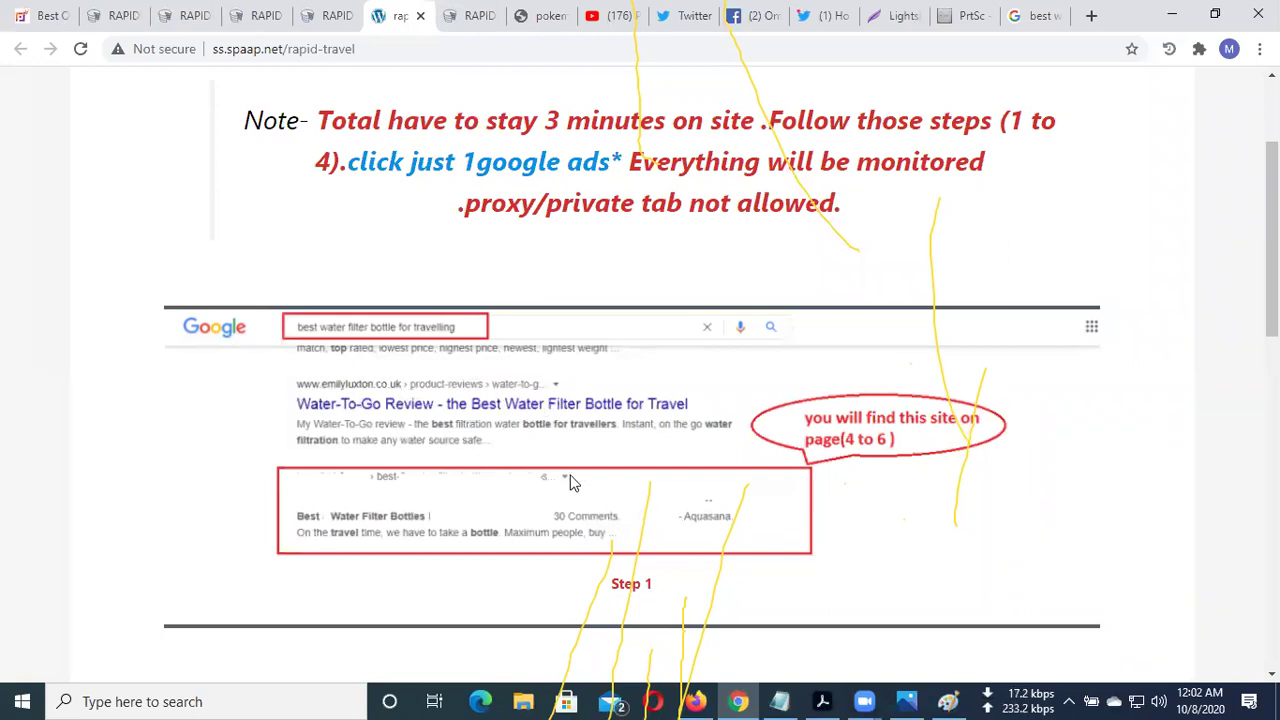
pyautogui.scroll(-3, 572, 483)
pyautogui.scroll(-3, 572, 483)
pyautogui.scroll(1, 500, 400)
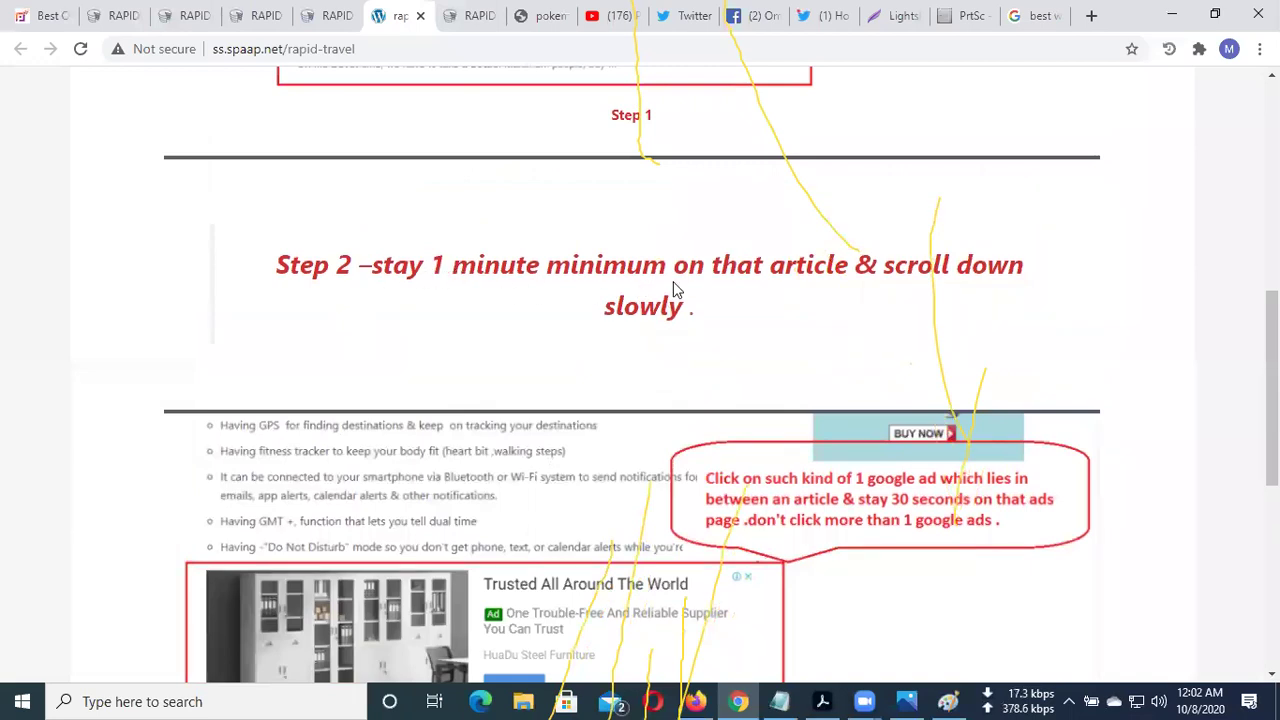
pyautogui.scroll(-2, 883, 302)
pyautogui.scroll(-3, 630, 440)
pyautogui.scroll(-1, 618, 440)
pyautogui.scroll(12, 617, 437)
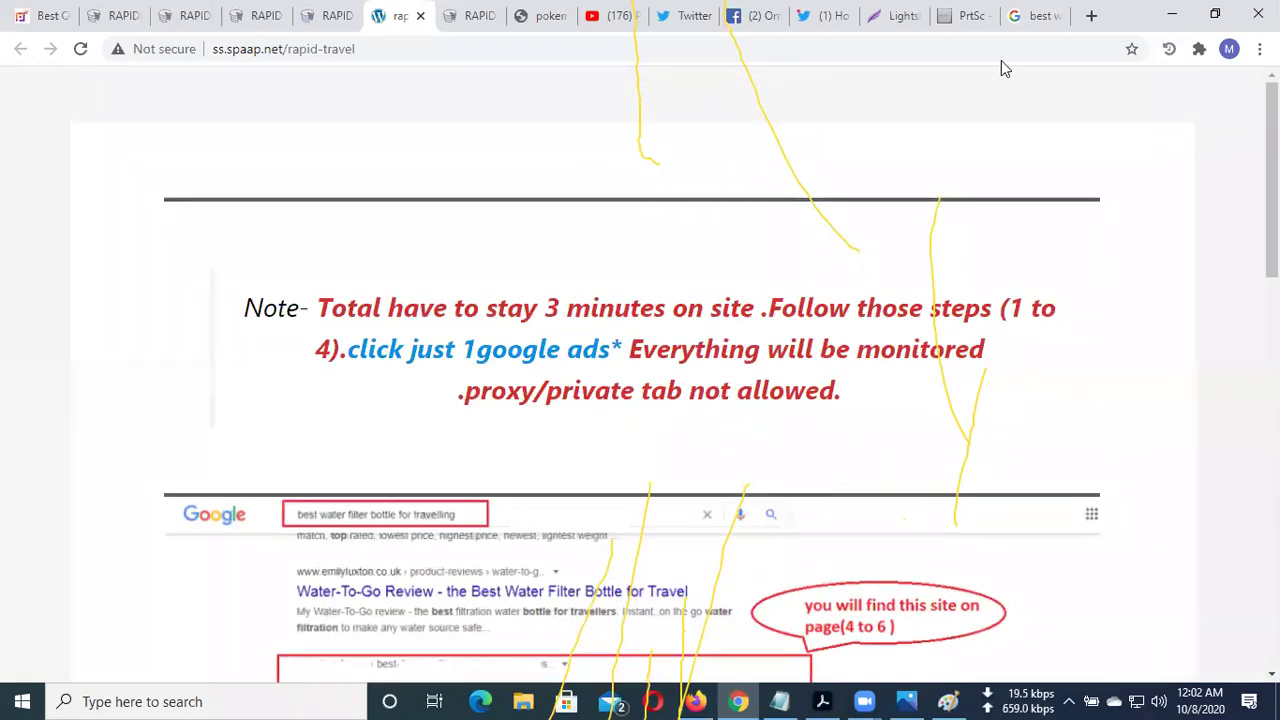
# Return to the Google results for the water filter bottle search, look through page 1, and open results page 4
pyautogui.click(1030, 18)
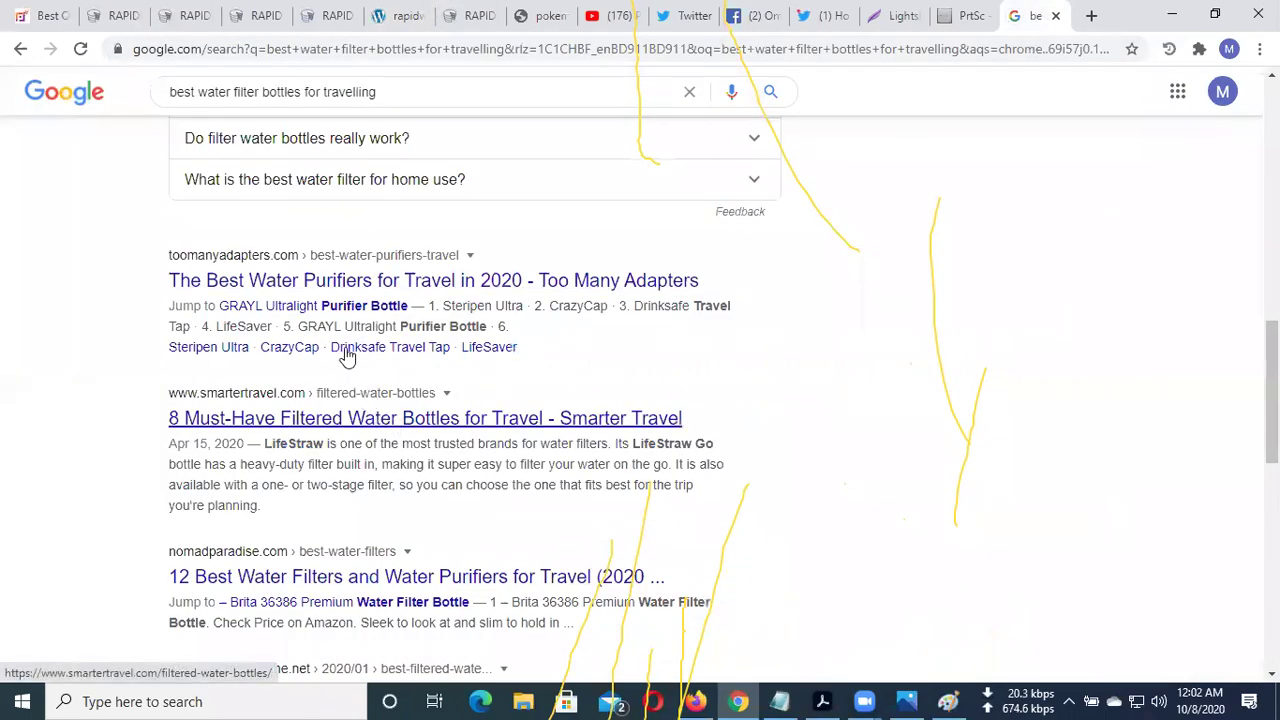
pyautogui.scroll(-3, 270, 300)
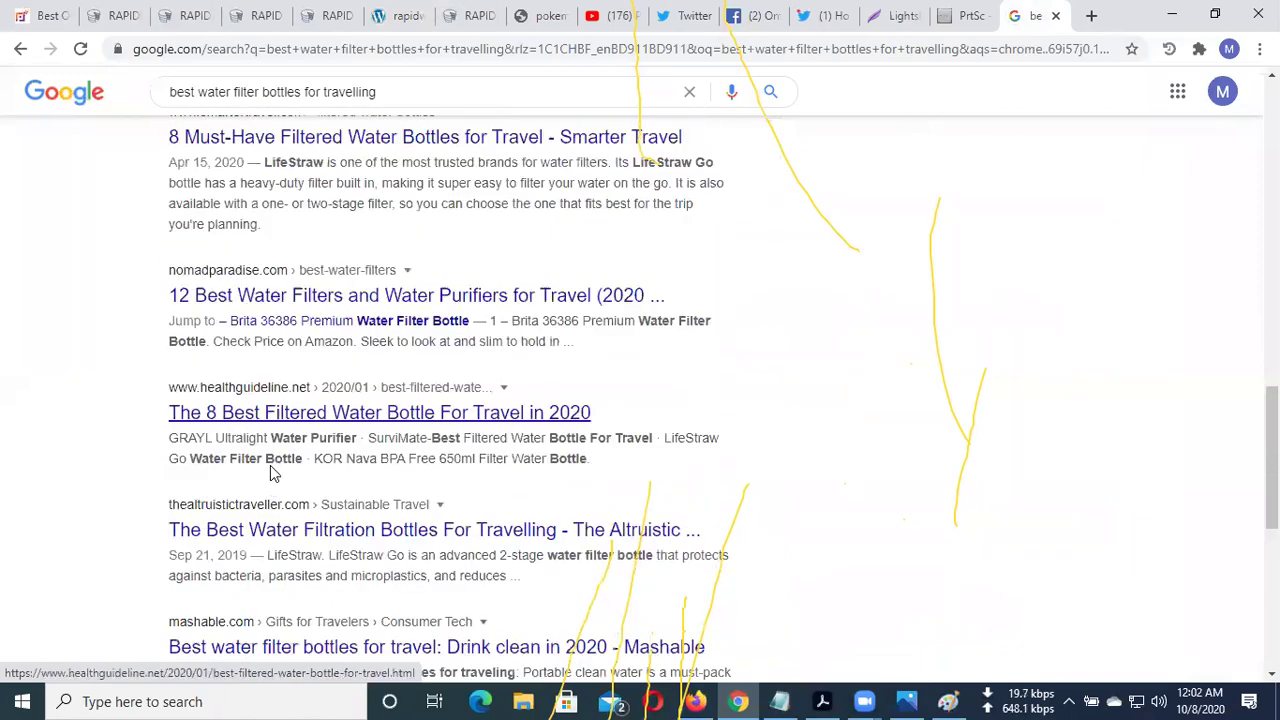
pyautogui.scroll(-3, 280, 400)
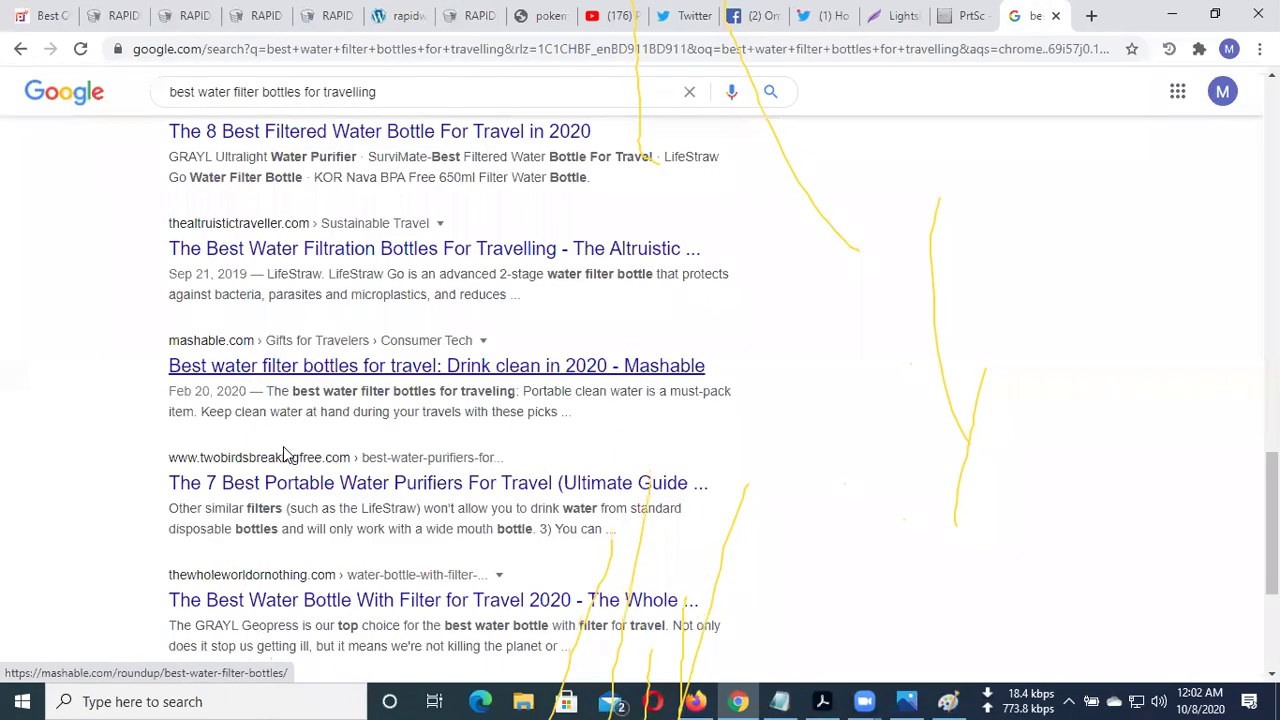
pyautogui.scroll(-2, 285, 455)
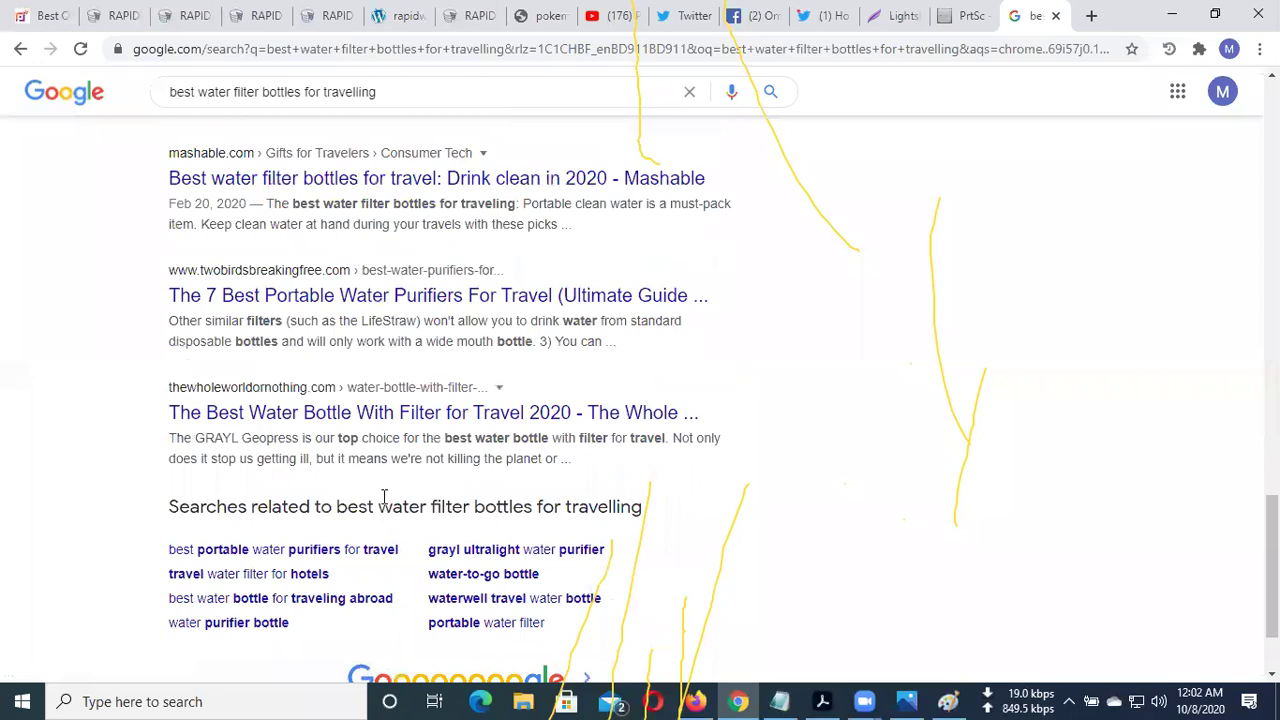
pyautogui.scroll(-1, 390, 530)
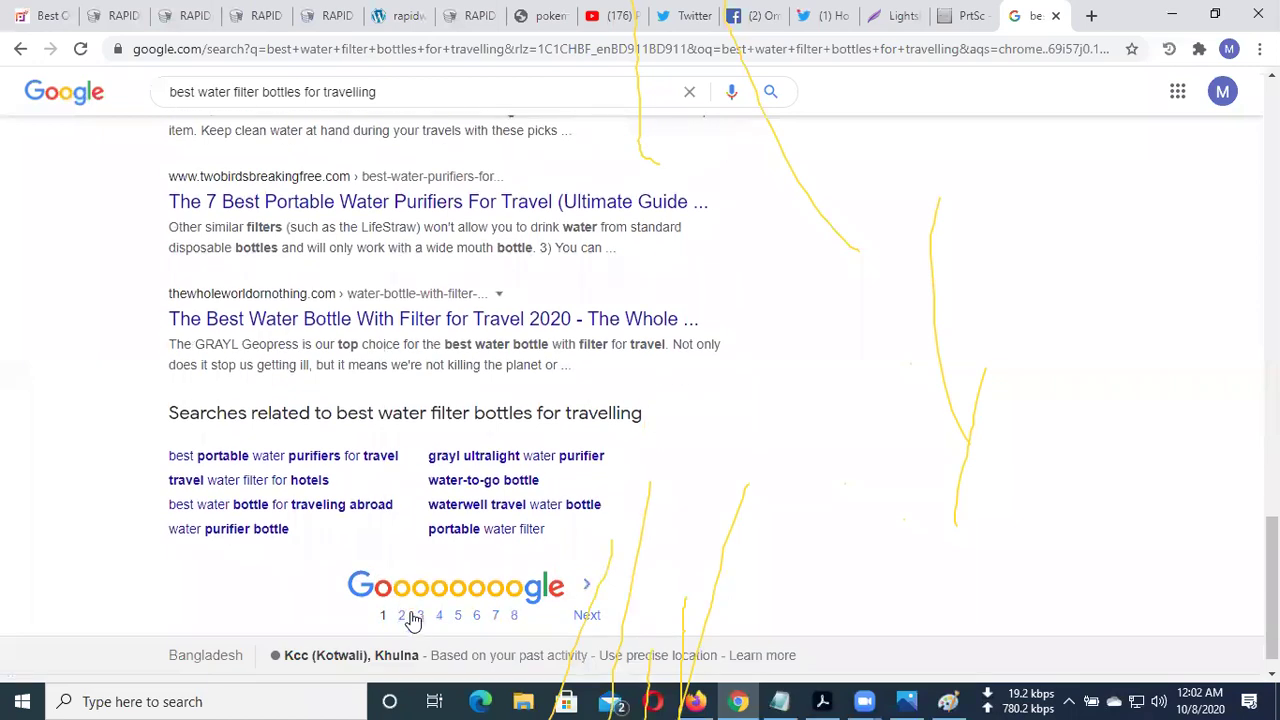
pyautogui.click(443, 618)
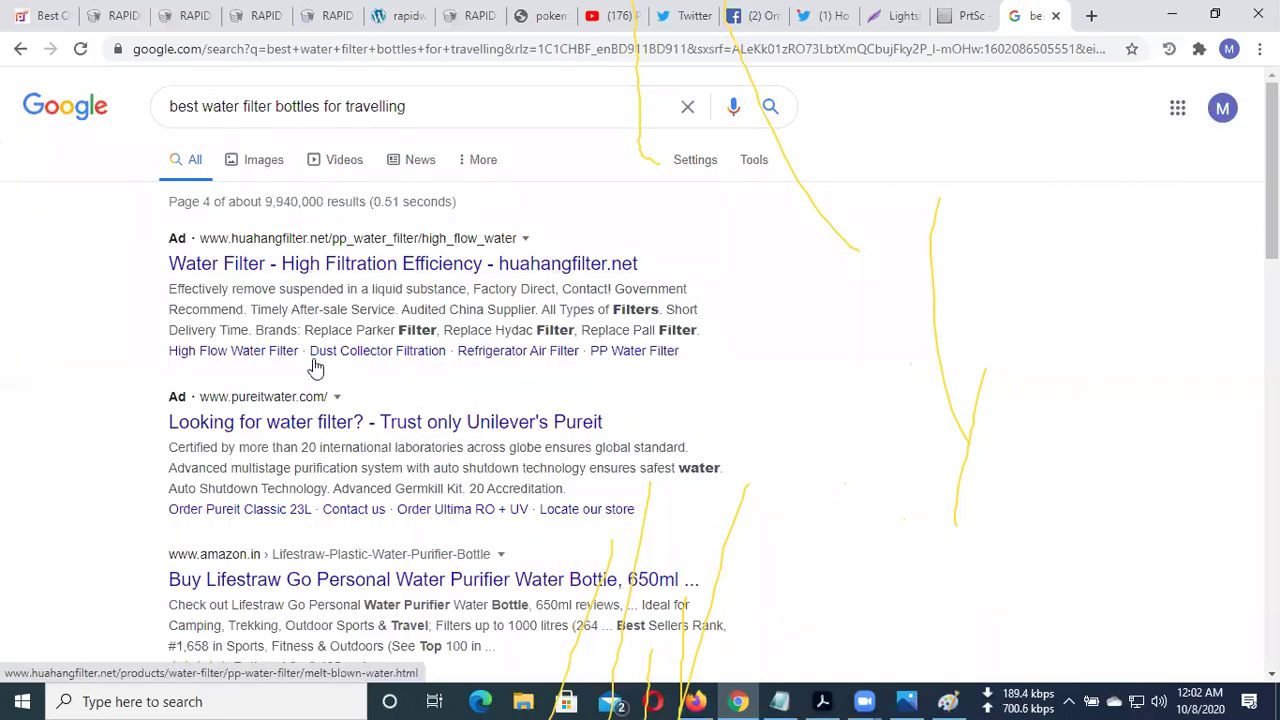
# Check results page 4 for the site described in the job's step 1, and open results page 5
pyautogui.scroll(-6, 315, 368)
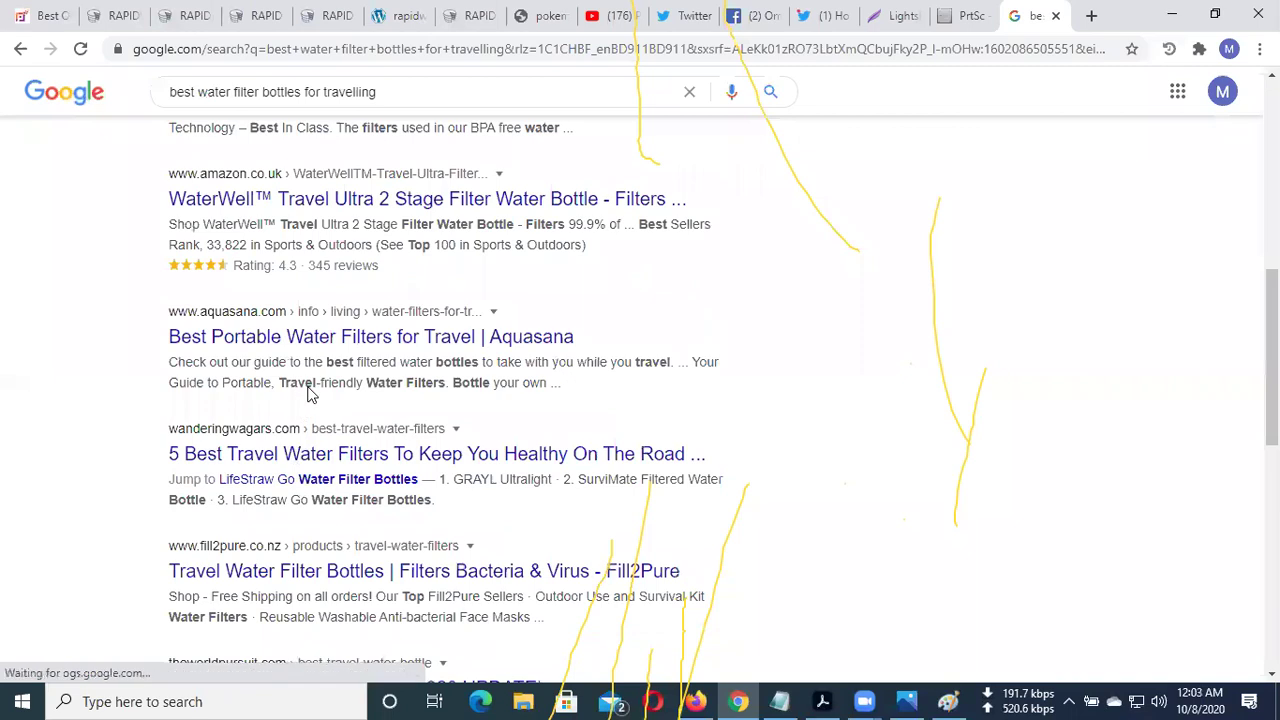
pyautogui.scroll(-3, 315, 560)
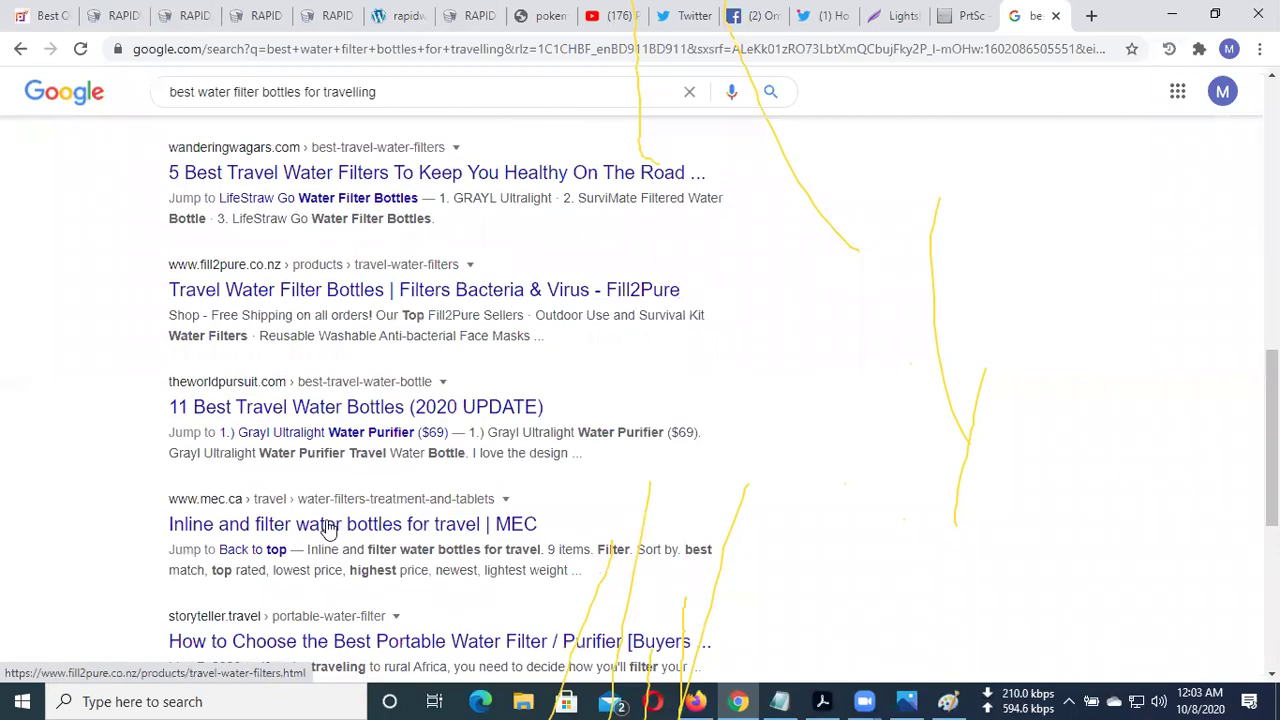
pyautogui.scroll(-1, 330, 605)
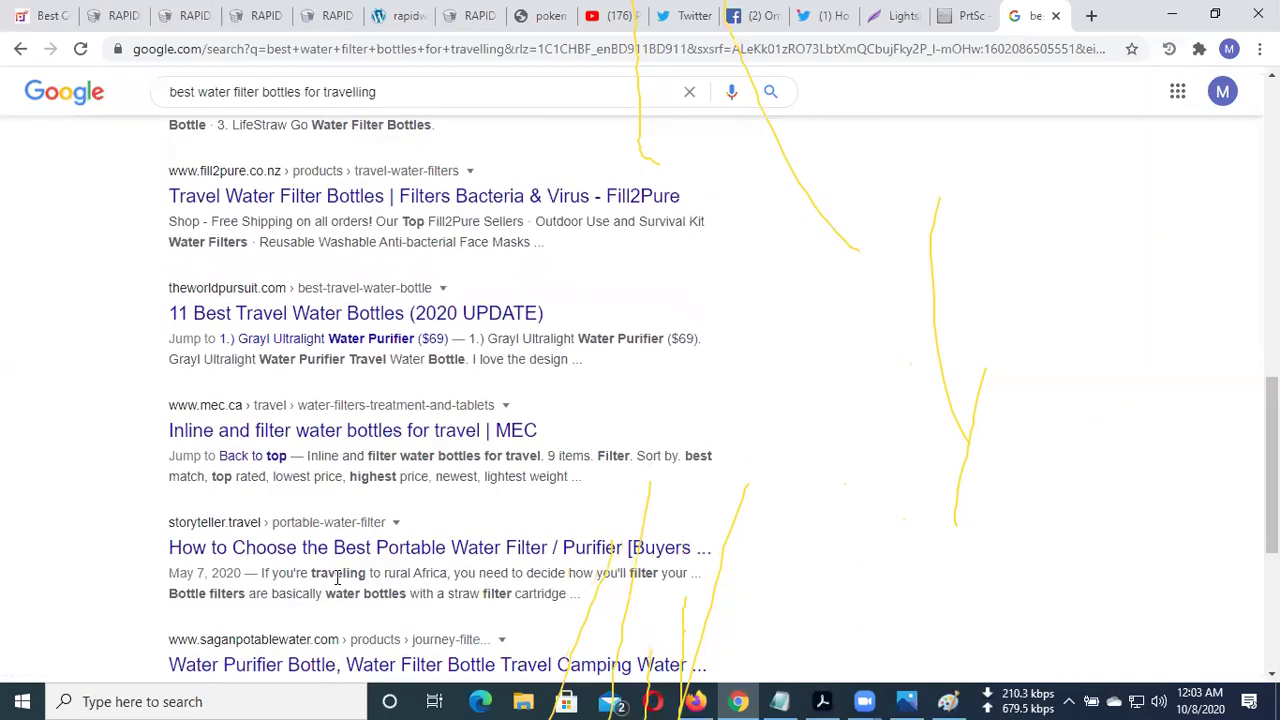
pyautogui.scroll(-4, 337, 580)
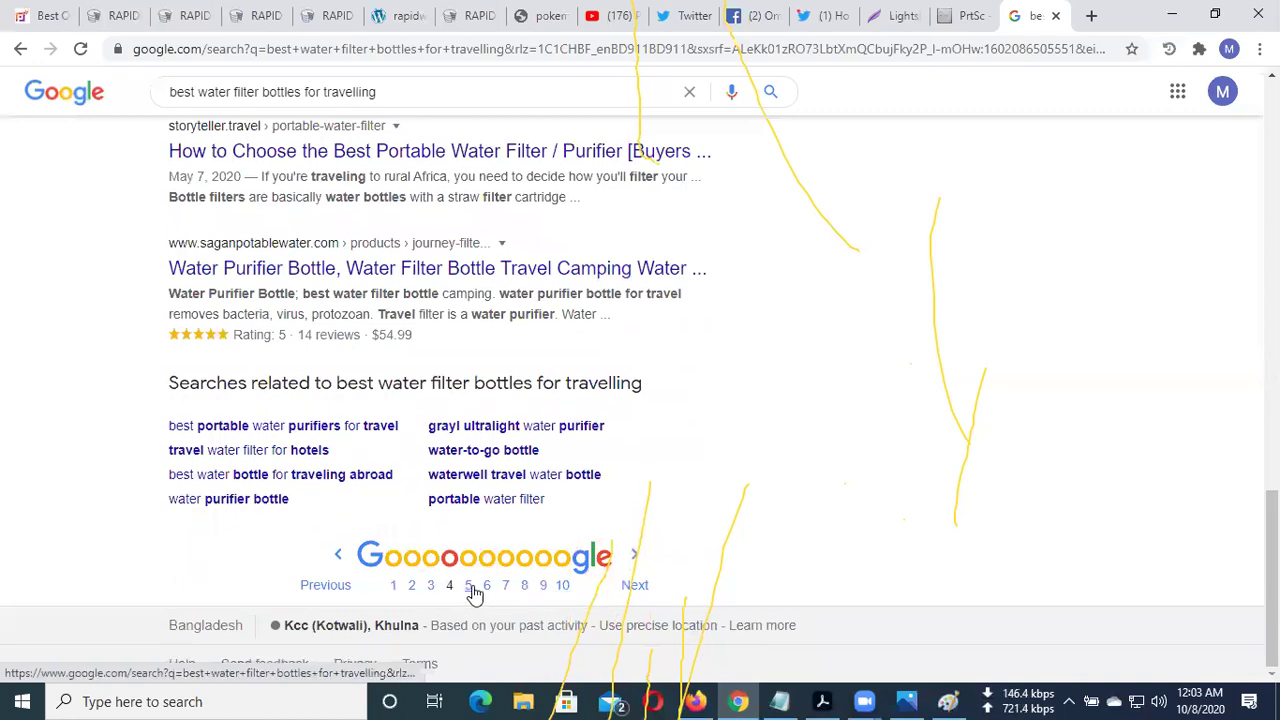
pyautogui.click(471, 588)
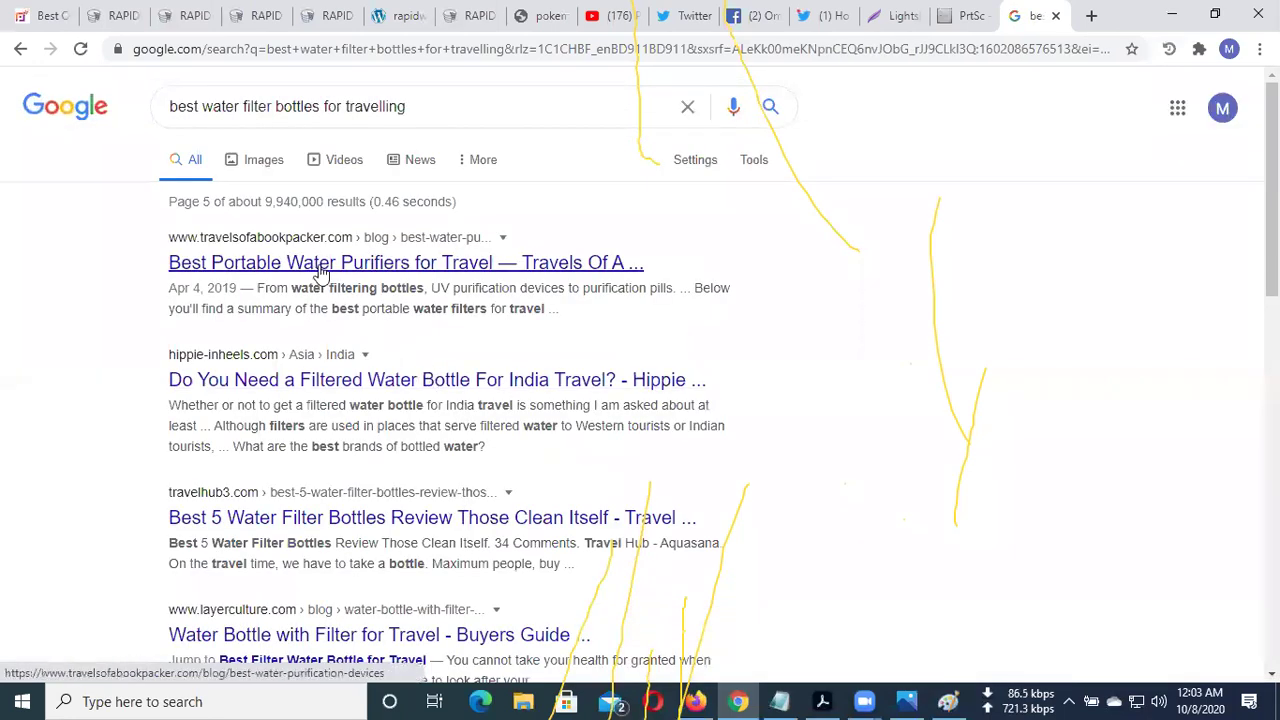
# Check results page 5 for the job's target site and open results page 6
pyautogui.scroll(-1, 330, 510)
pyautogui.scroll(-2, 330, 500)
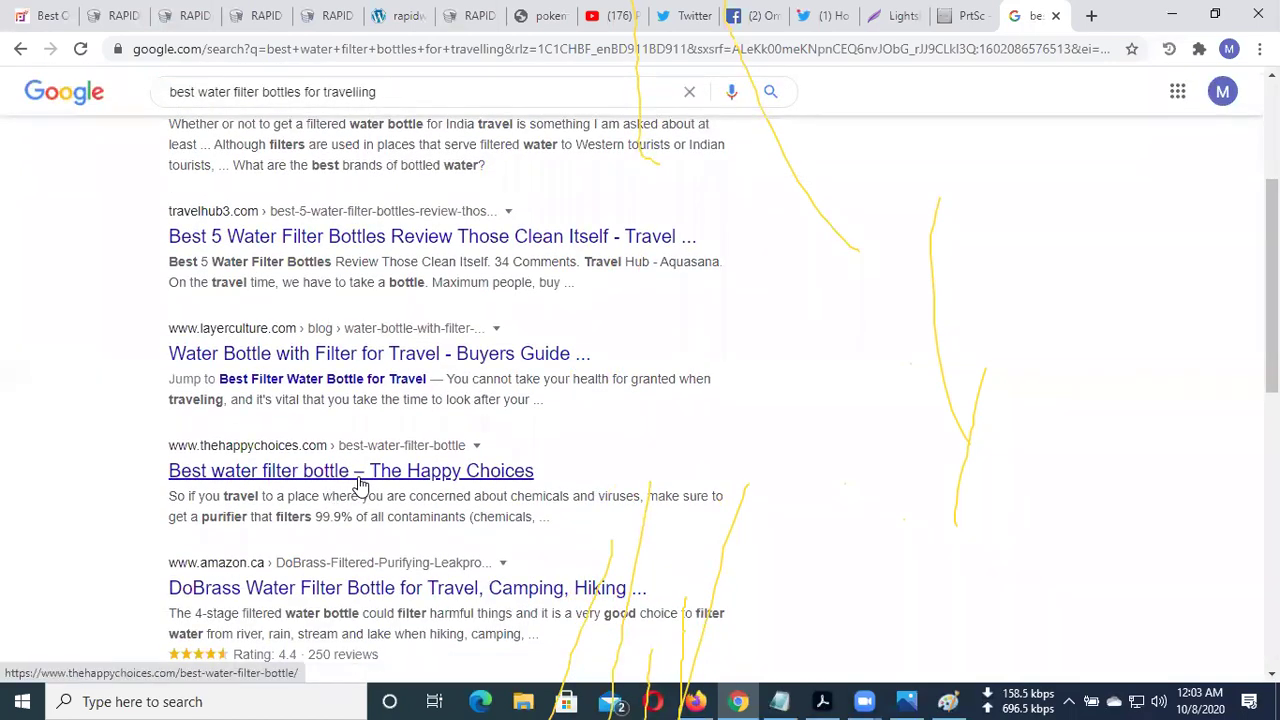
pyautogui.scroll(-3, 360, 485)
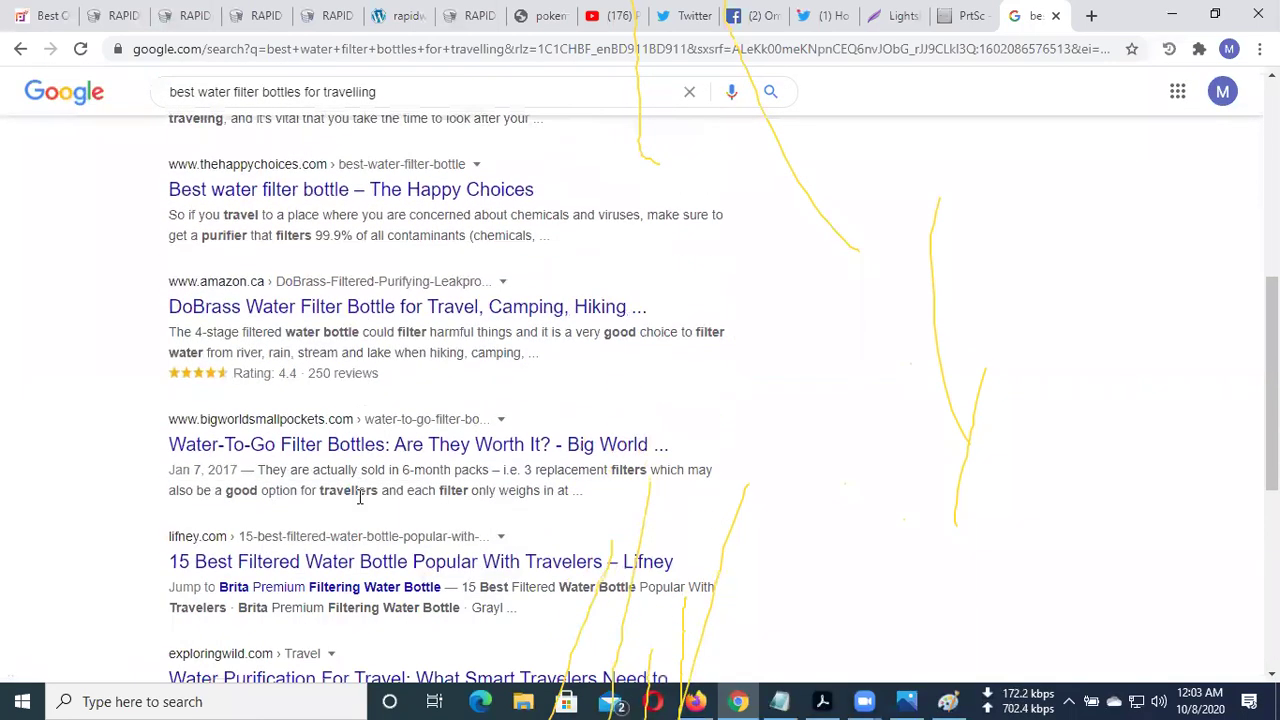
pyautogui.scroll(-2, 360, 497)
pyautogui.scroll(-2, 360, 492)
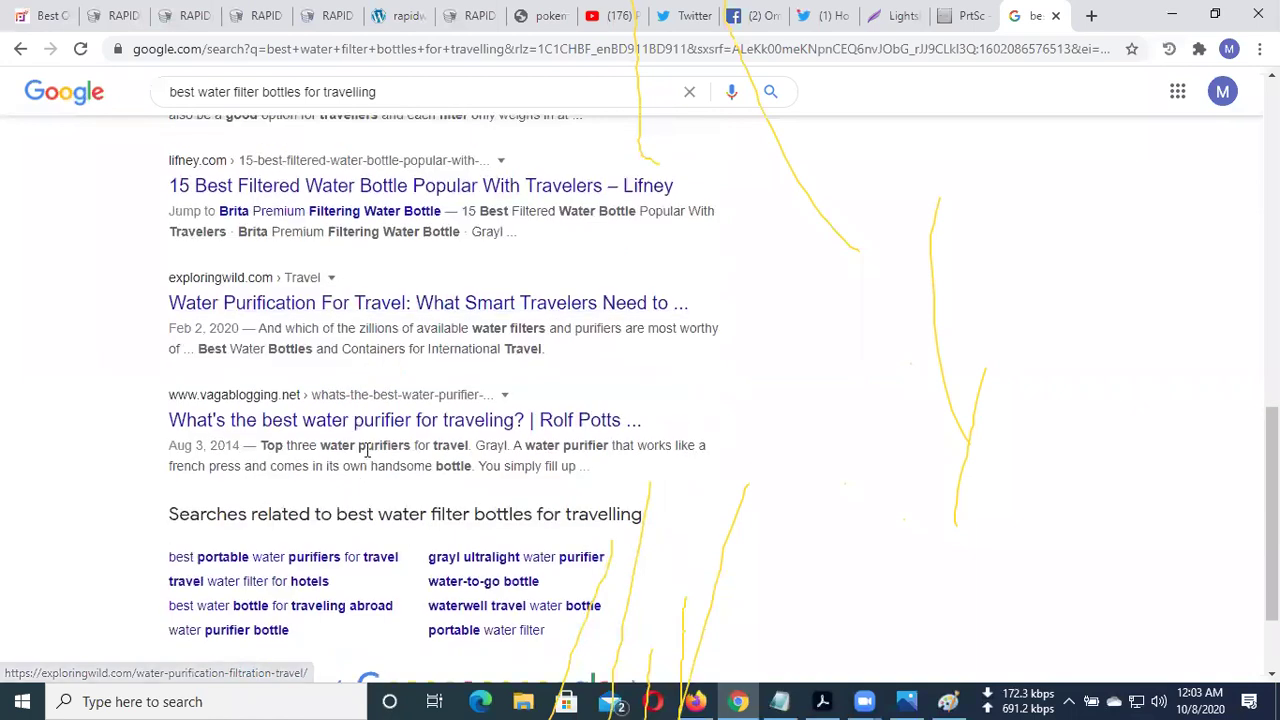
pyautogui.scroll(-1, 367, 451)
pyautogui.click(487, 622)
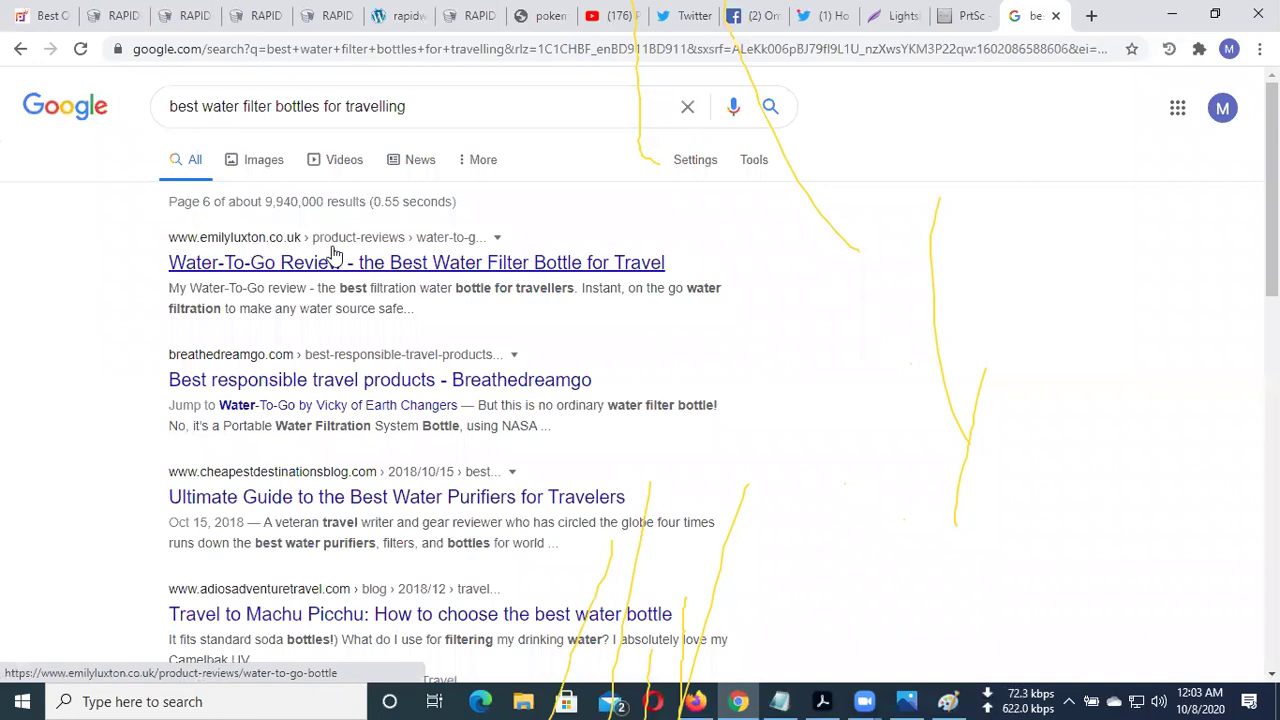
# Check results page 6 and open the article "Water-To-Go Review - the Best Water Filter Bottle for Travel"
pyautogui.scroll(-3, 286, 480)
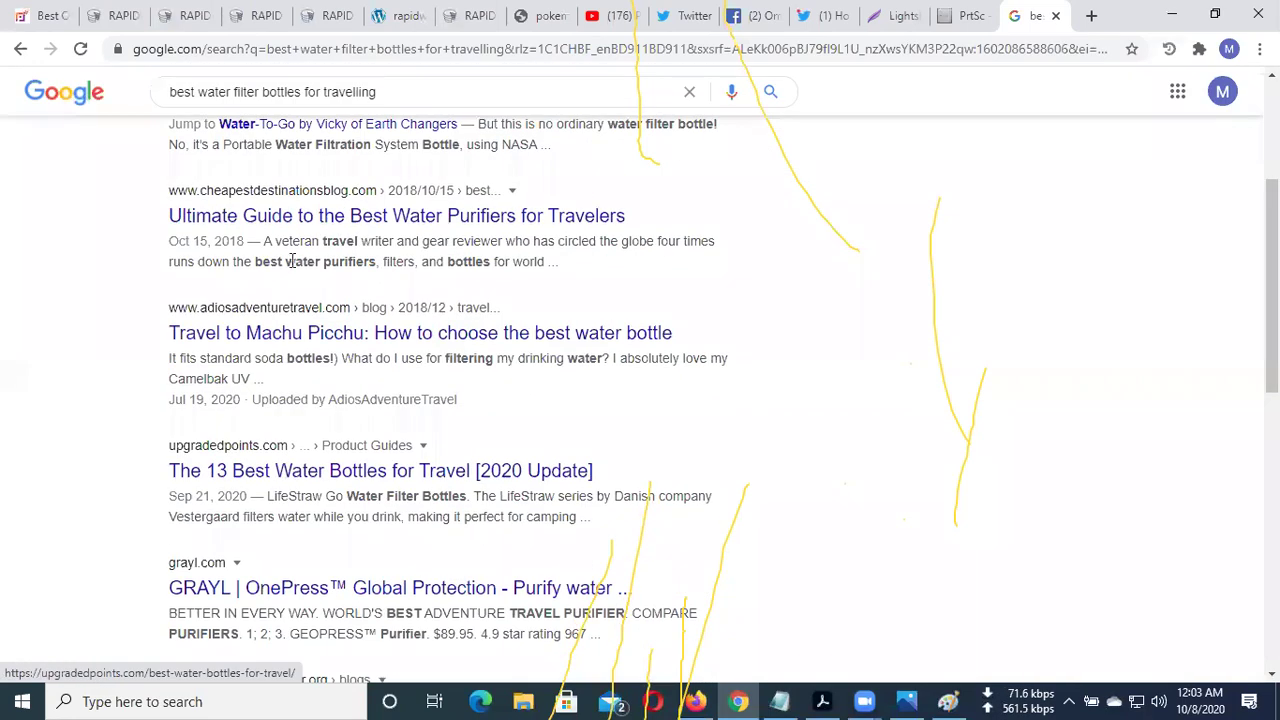
pyautogui.scroll(-2, 336, 614)
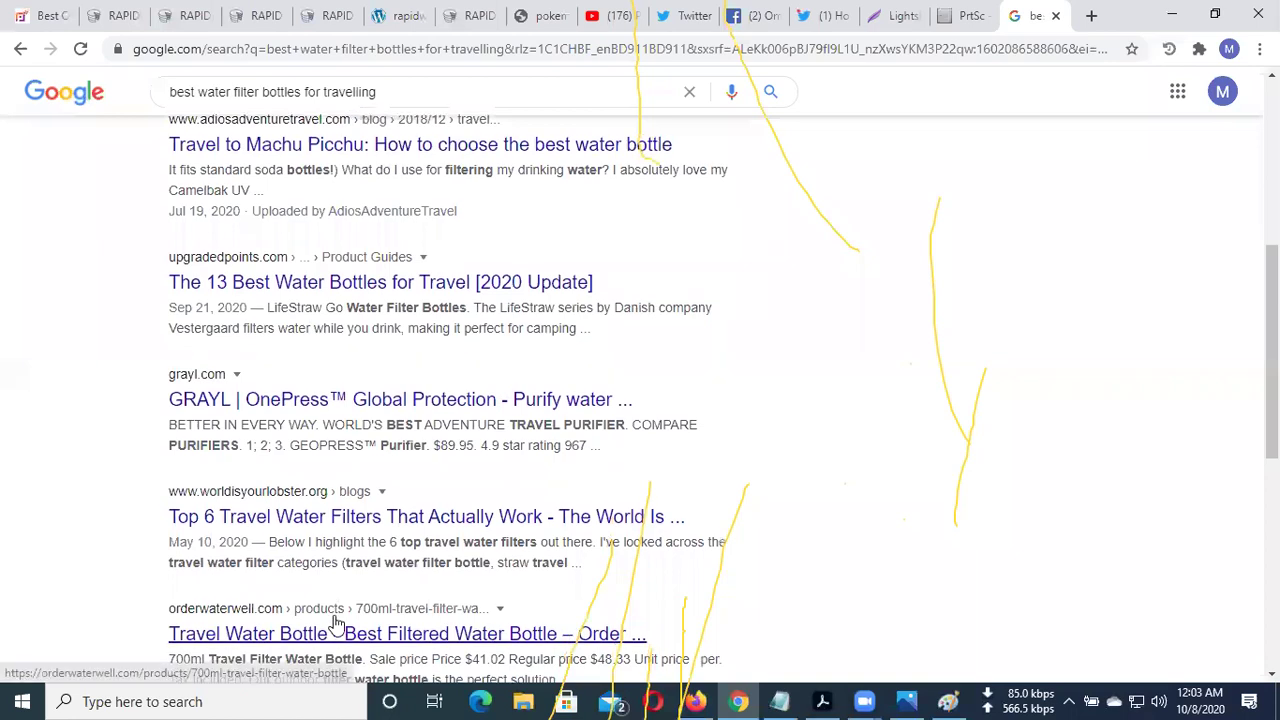
pyautogui.scroll(-2, 336, 614)
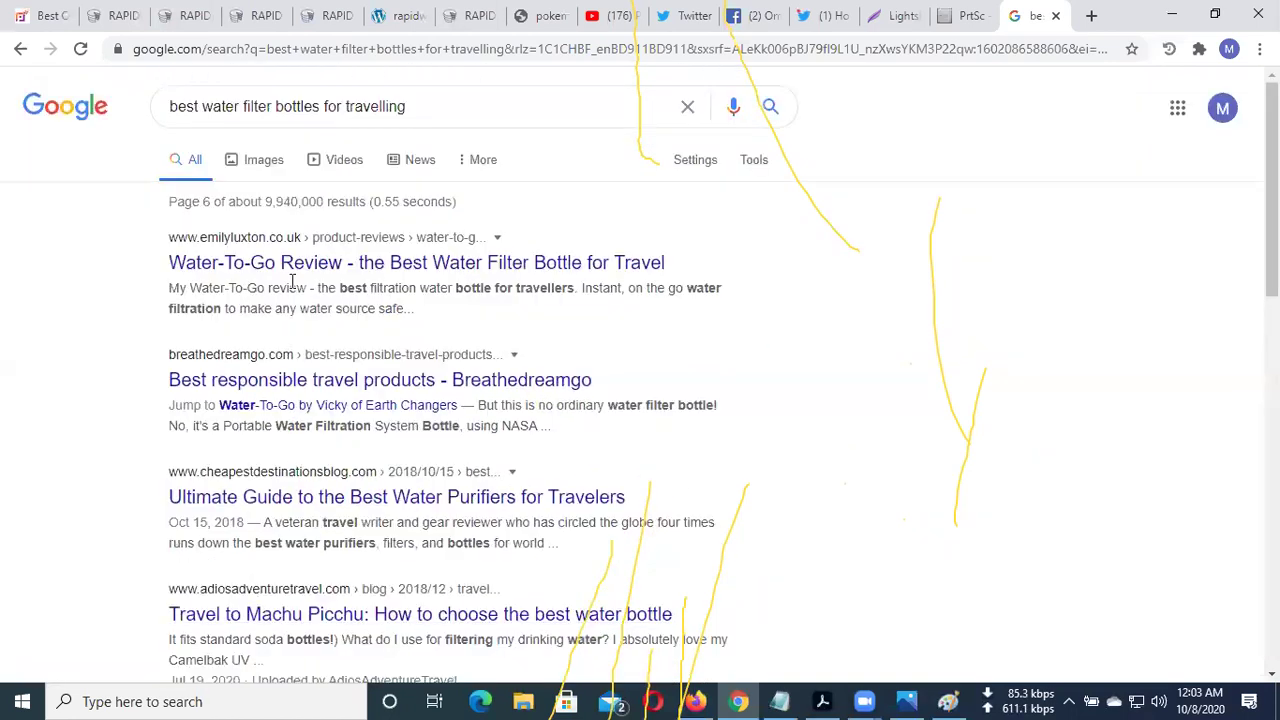
pyautogui.click(308, 262)
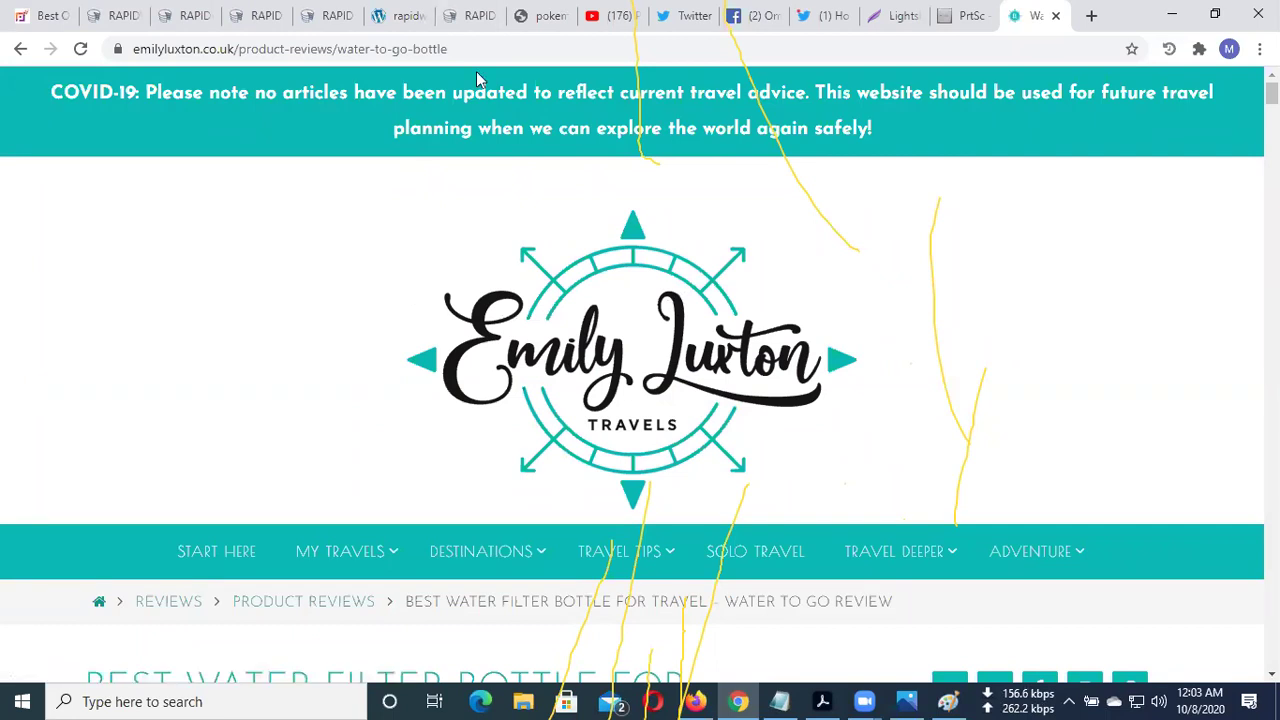
# Go back through the open RapidWorkers jobs to the travel "Visit website + click 1ads" job and review its stay-time, ad and proof requirements
pyautogui.hotkey('ctrl', '4')
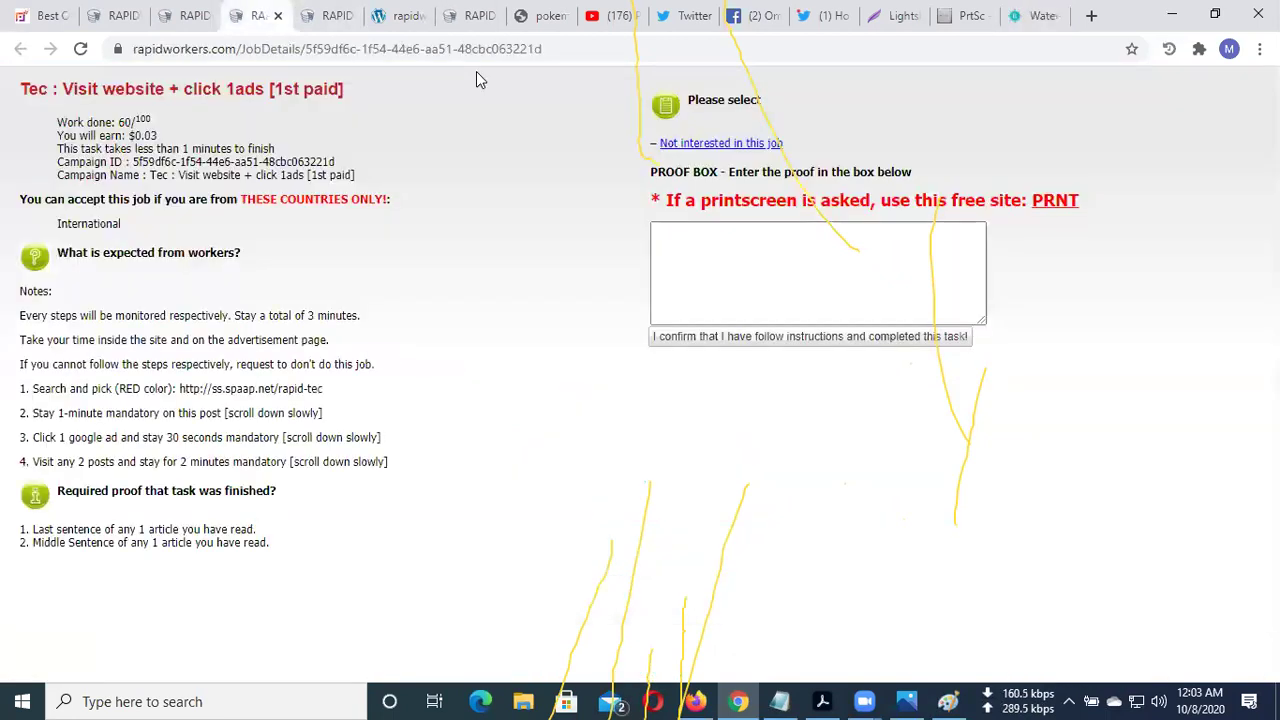
pyautogui.click(203, 18)
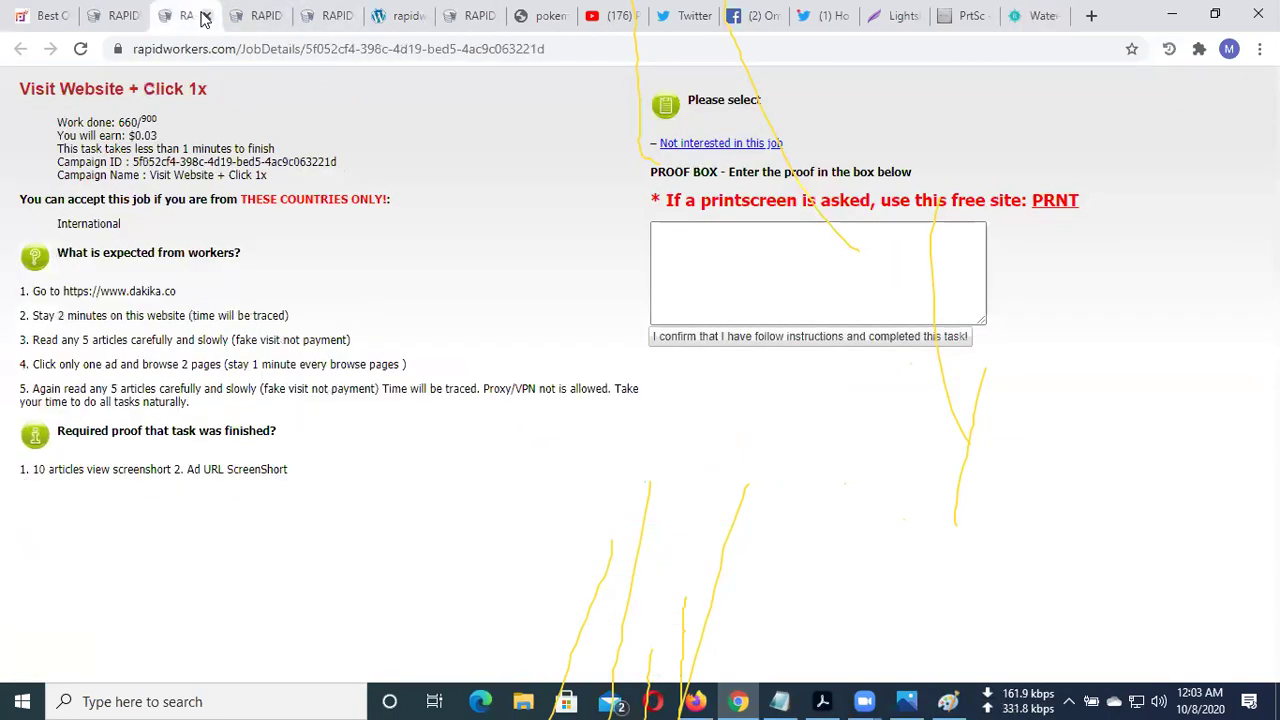
pyautogui.click(262, 16)
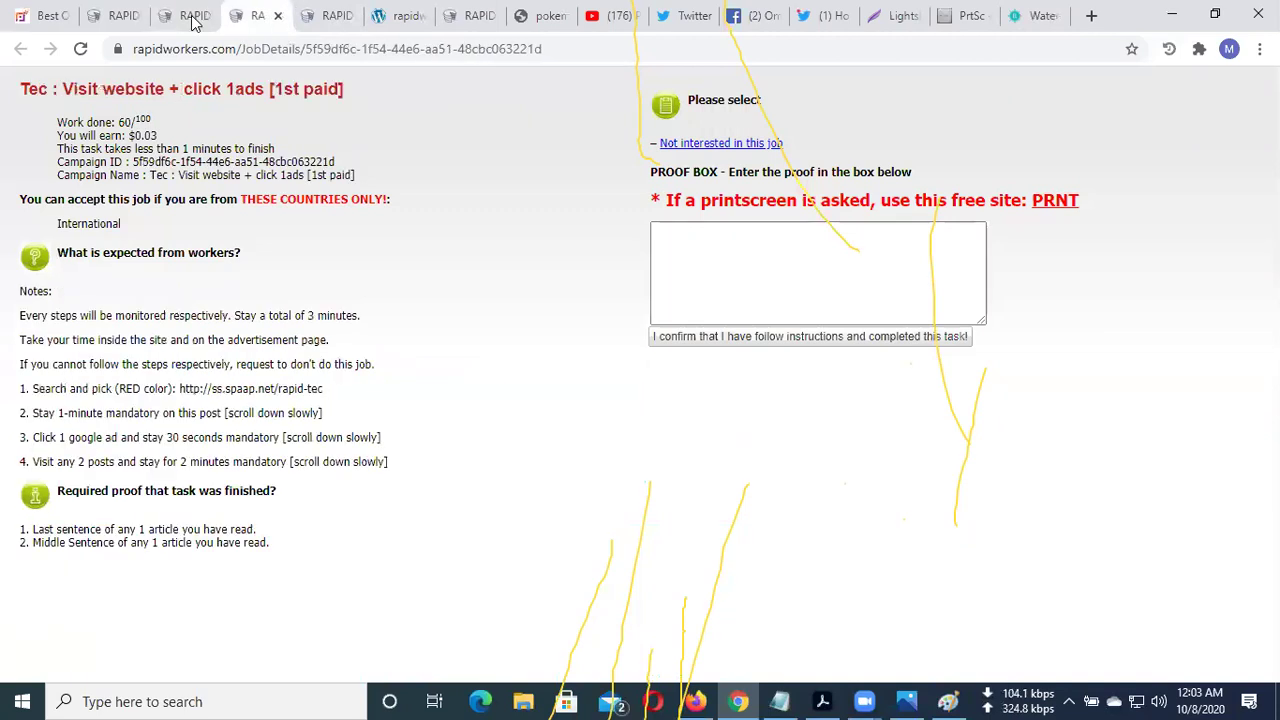
pyautogui.click(118, 18)
pyautogui.click(200, 18)
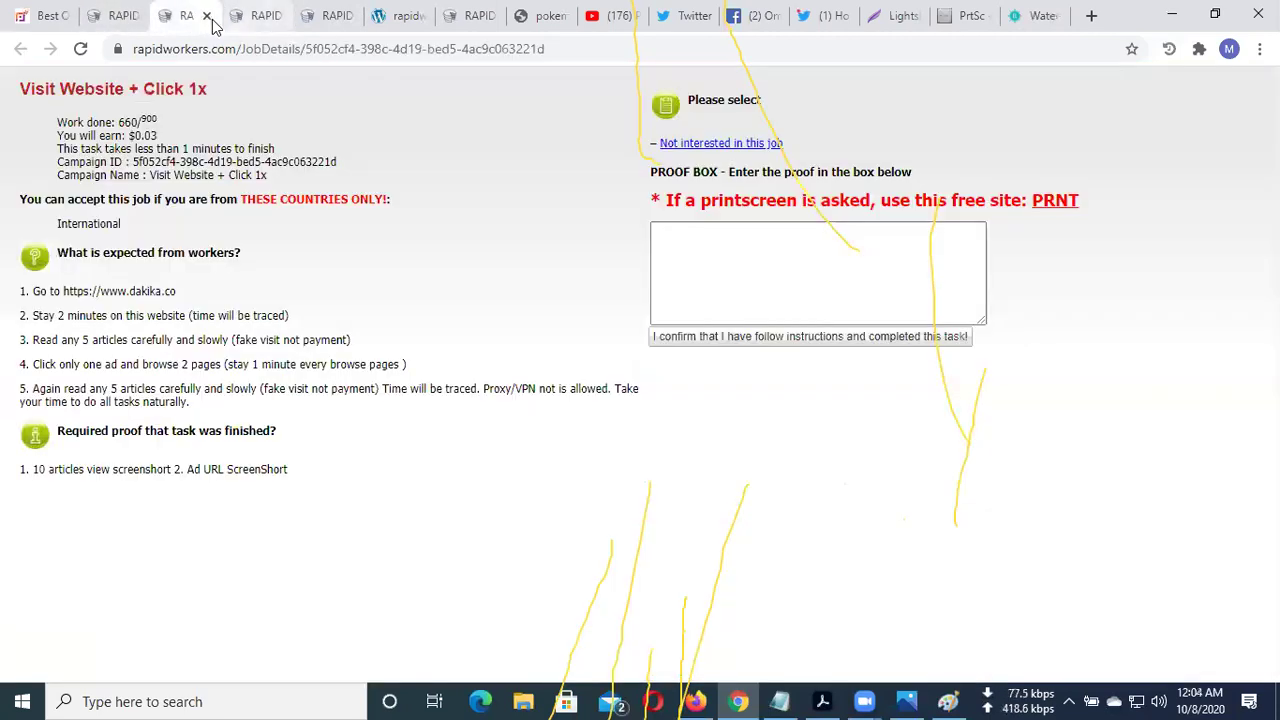
pyautogui.hotkey('ctrl', 'Tab')
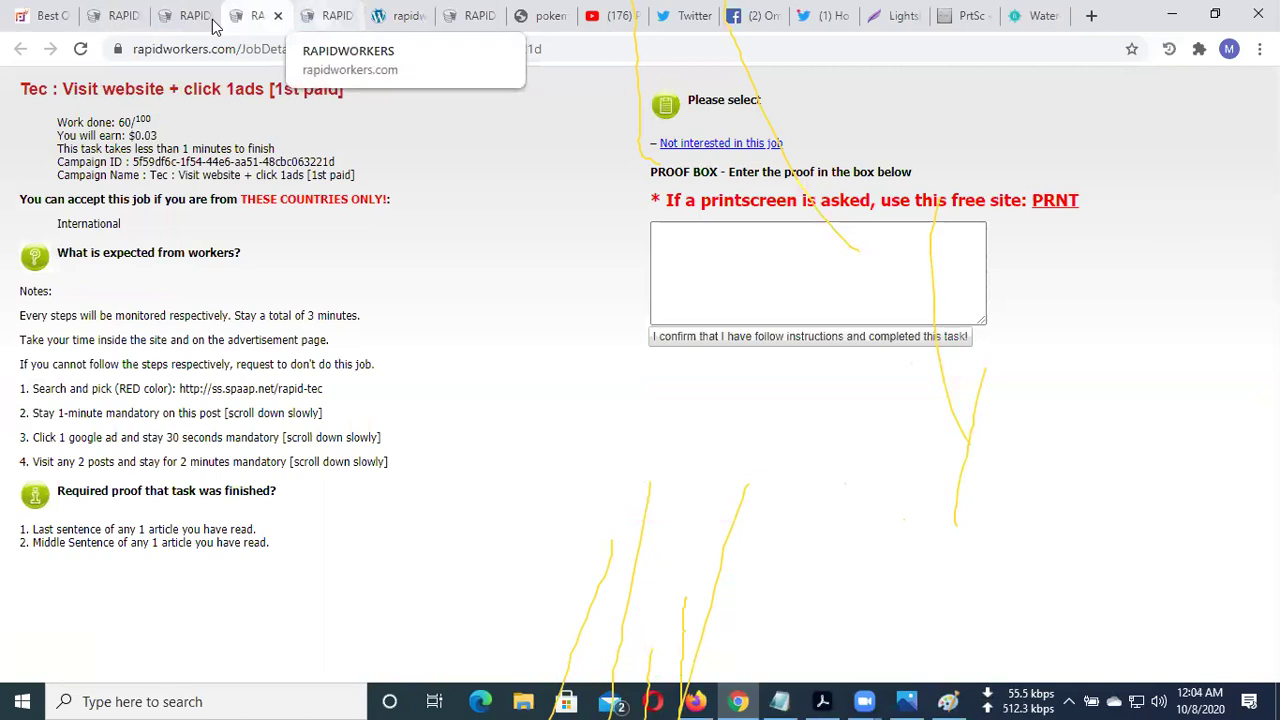
pyautogui.hotkey('ctrl', 'Tab')
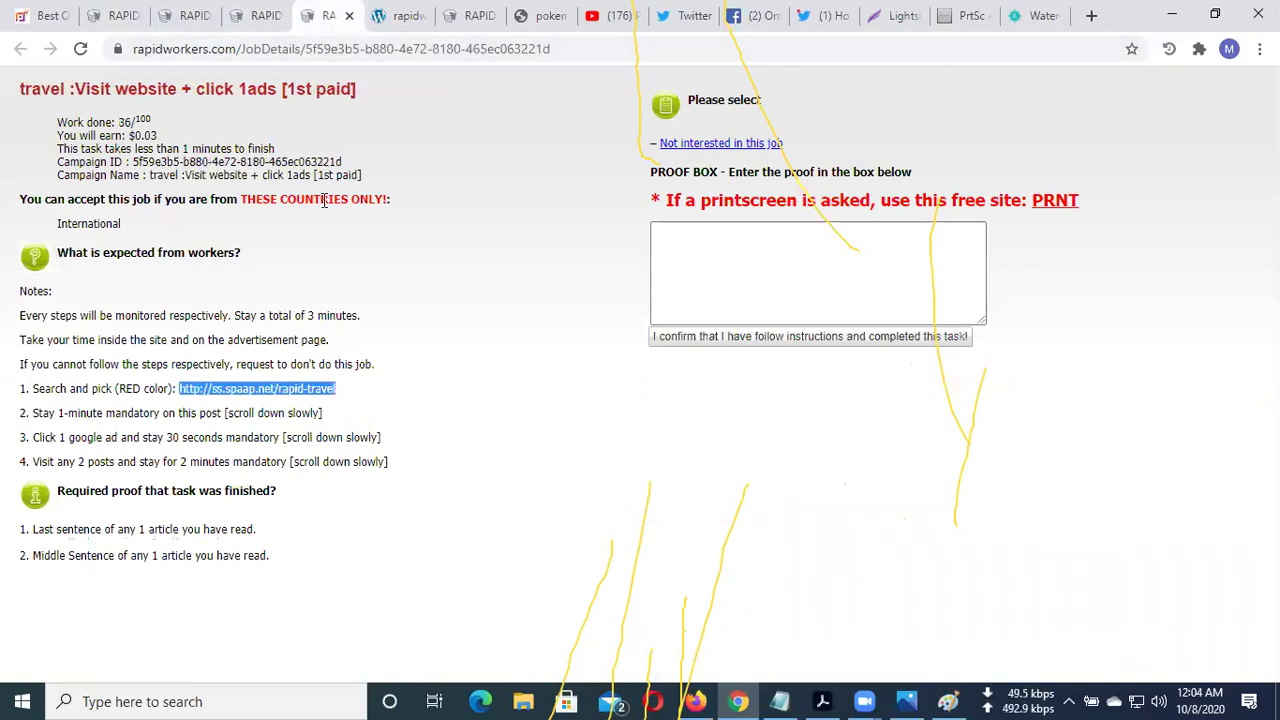
pyautogui.click(335, 16)
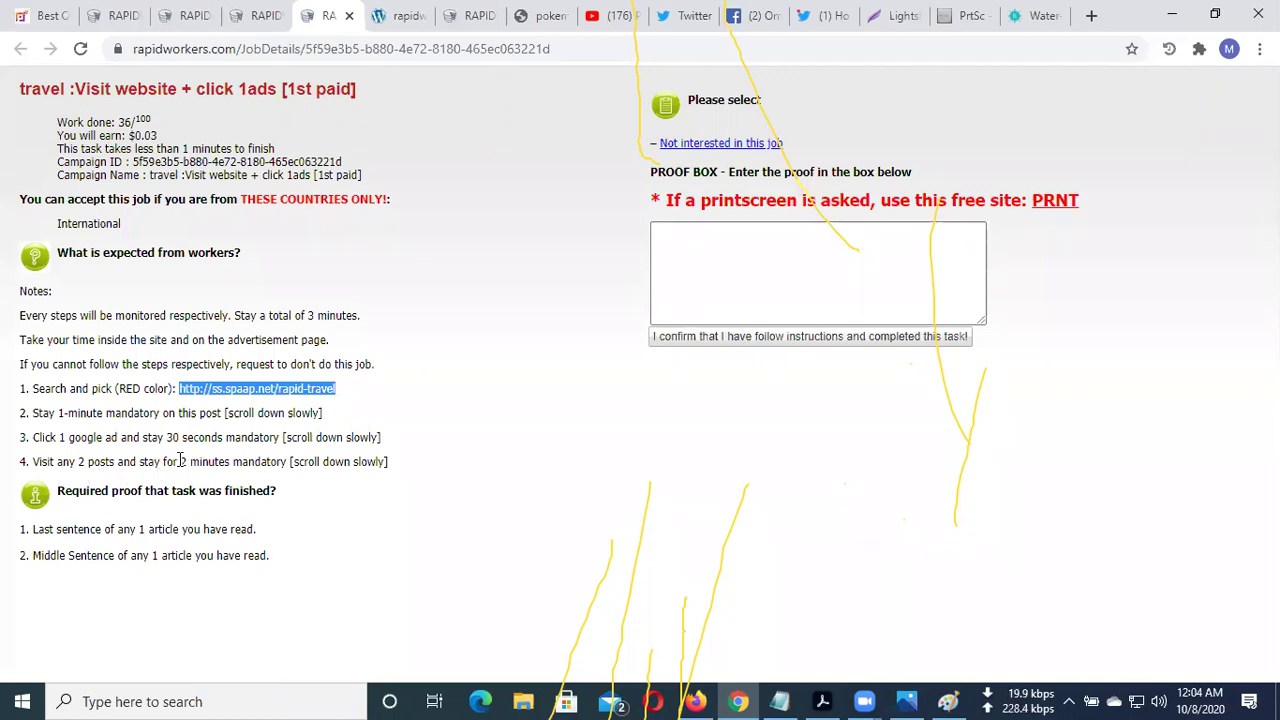
# Return to the Water-to-Go review article and read down through it, as the job's step 2 requires
pyautogui.hotkey('ctrl', '9')
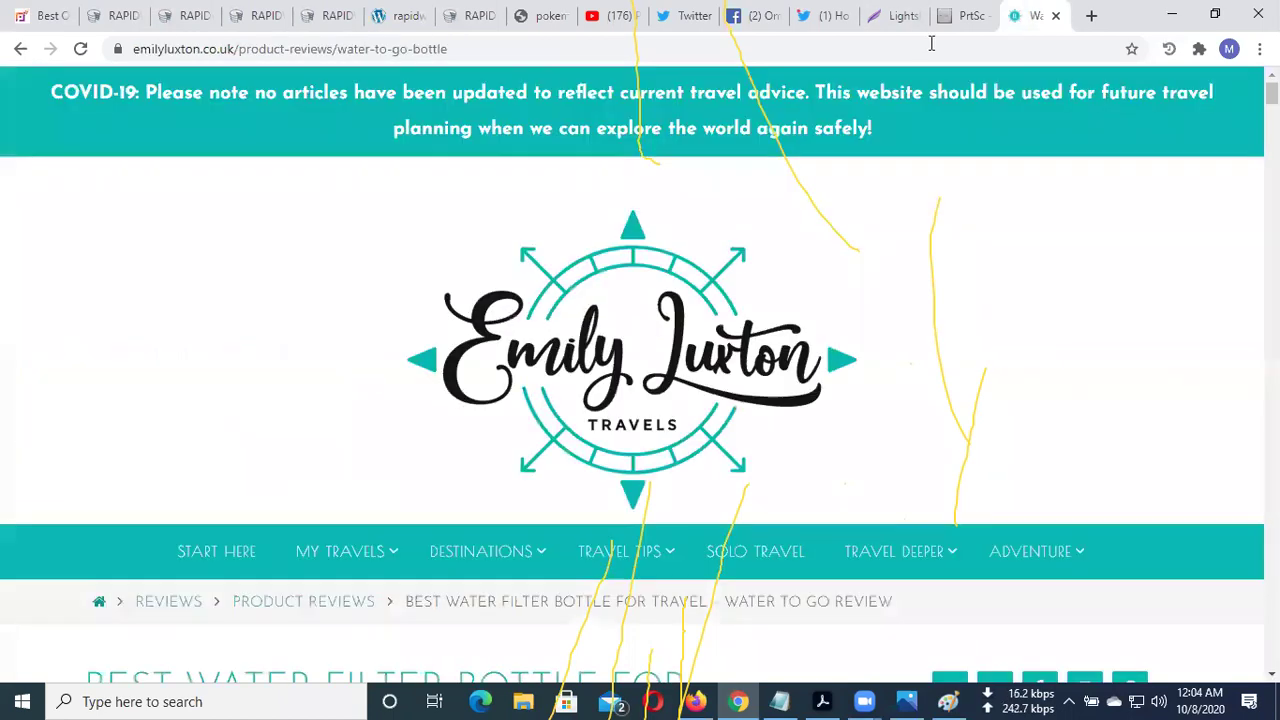
pyautogui.scroll(-3, 488, 340)
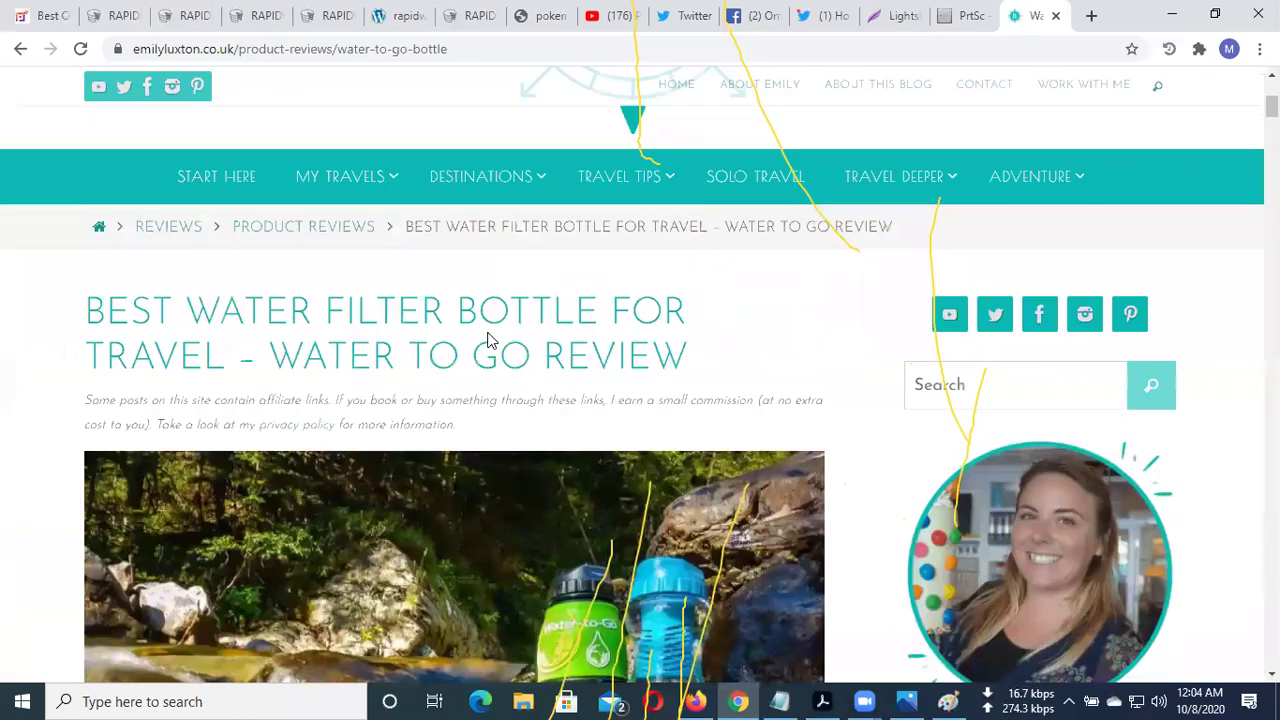
pyautogui.scroll(-12, 488, 335)
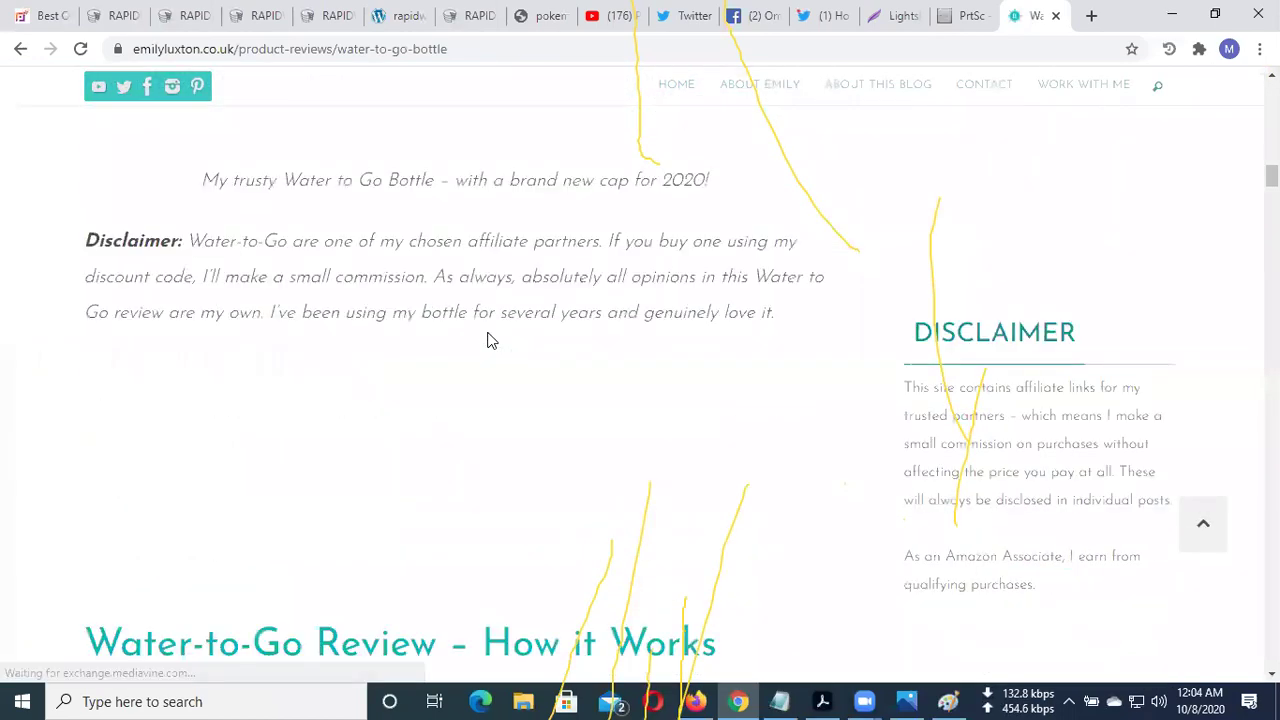
pyautogui.scroll(-6, 488, 340)
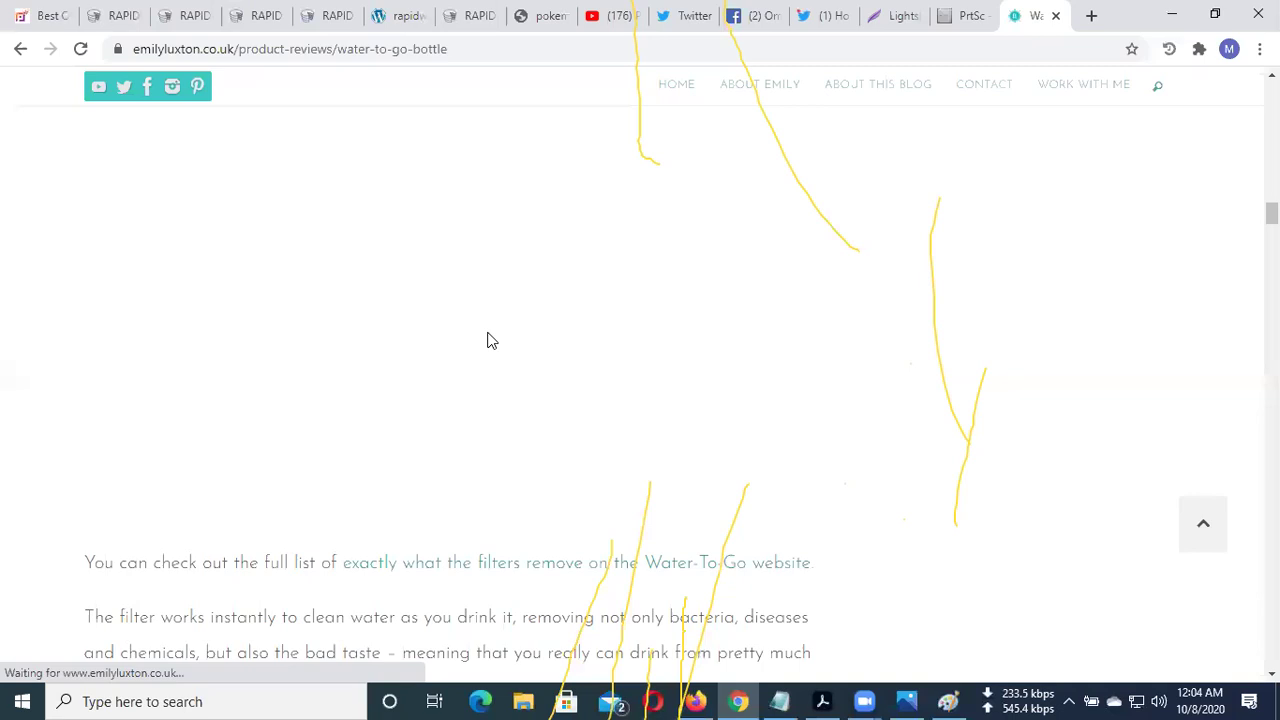
pyautogui.scroll(-15, 488, 340)
pyautogui.scroll(-15, 488, 340)
pyautogui.scroll(-15, 488, 340)
pyautogui.scroll(-5, 488, 340)
# Go back up the article and look through its content and sidebar for a Google ad
pyautogui.scroll(10, 466, 330)
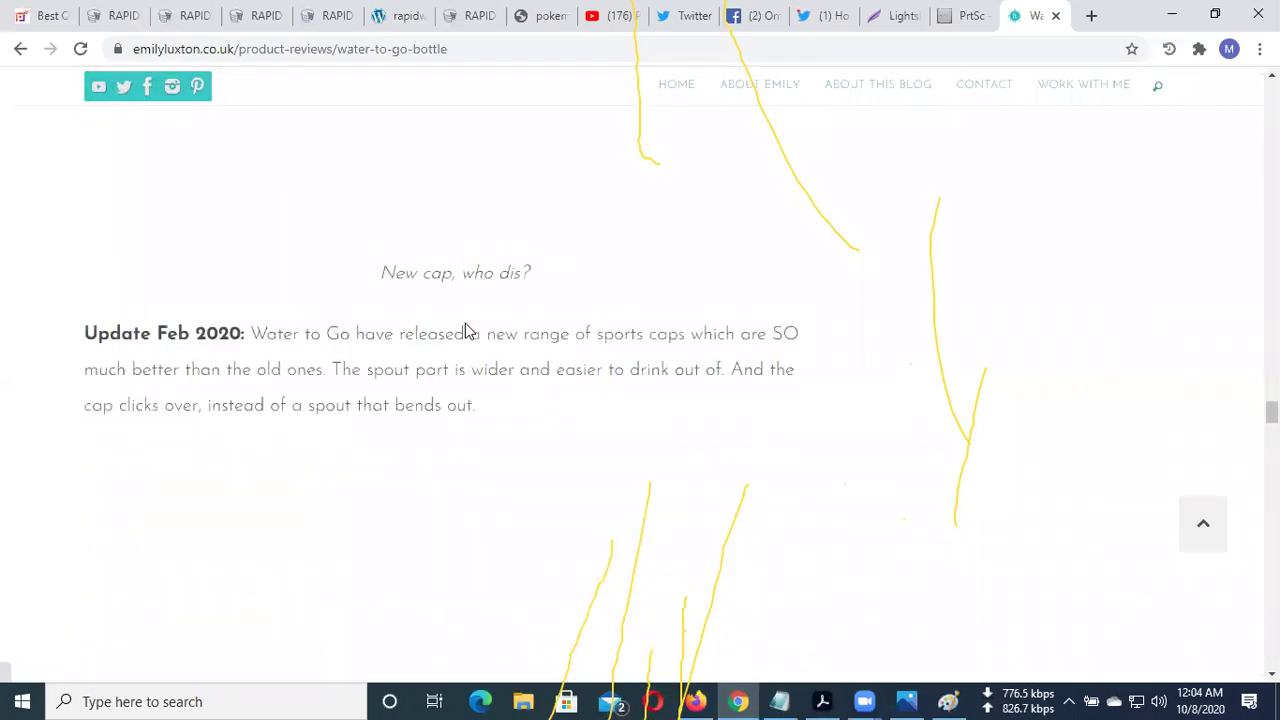
pyautogui.scroll(15, 466, 331)
pyautogui.scroll(10, 466, 331)
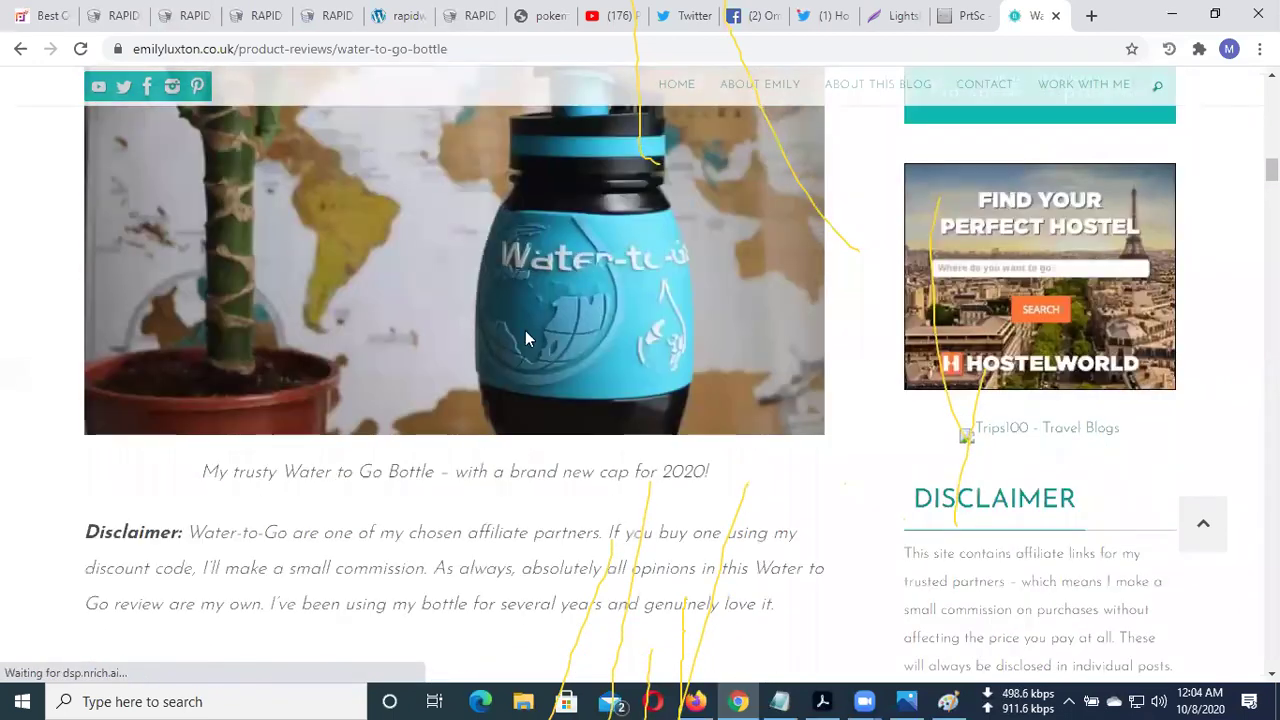
pyautogui.scroll(12, 912, 437)
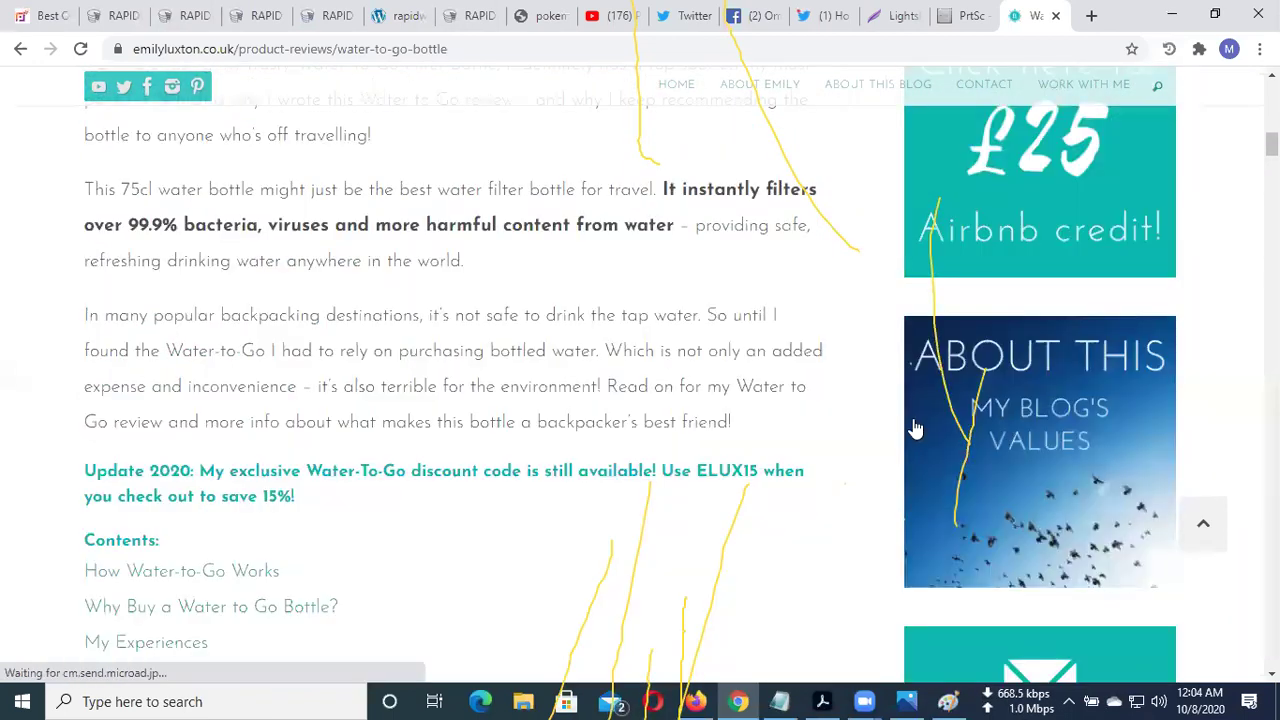
pyautogui.scroll(-4, 1045, 378)
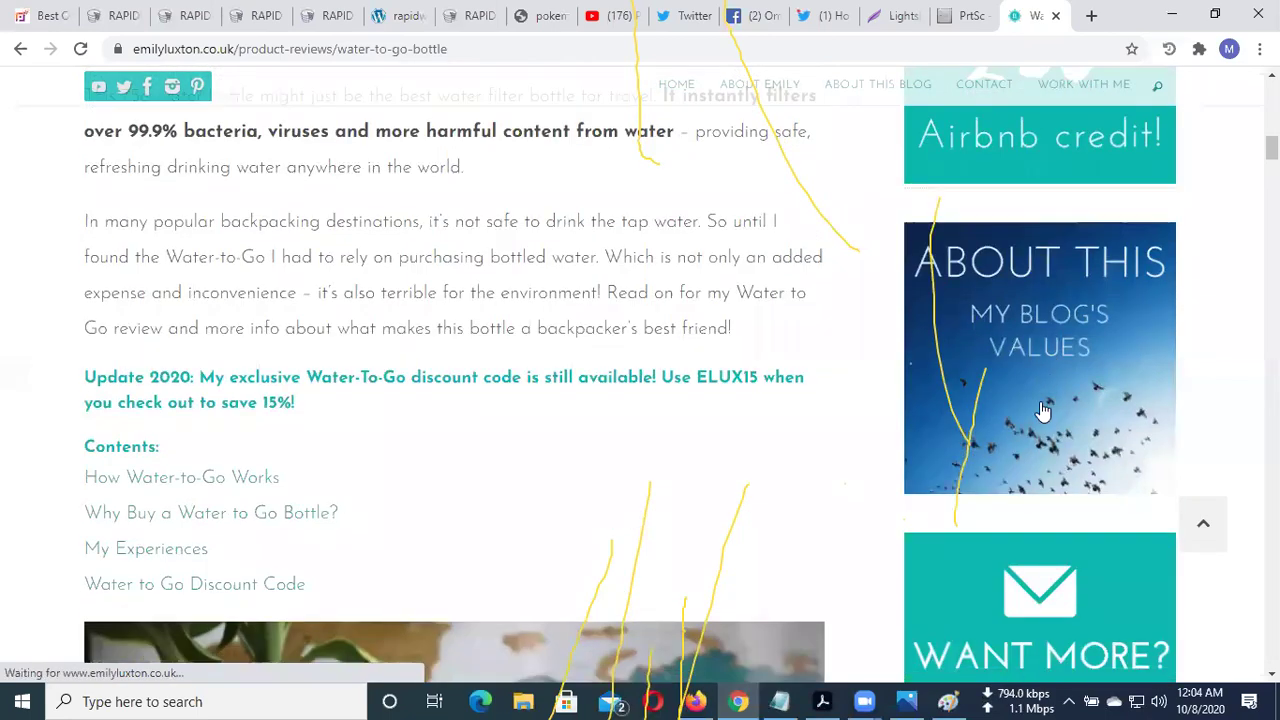
pyautogui.scroll(-12, 1040, 447)
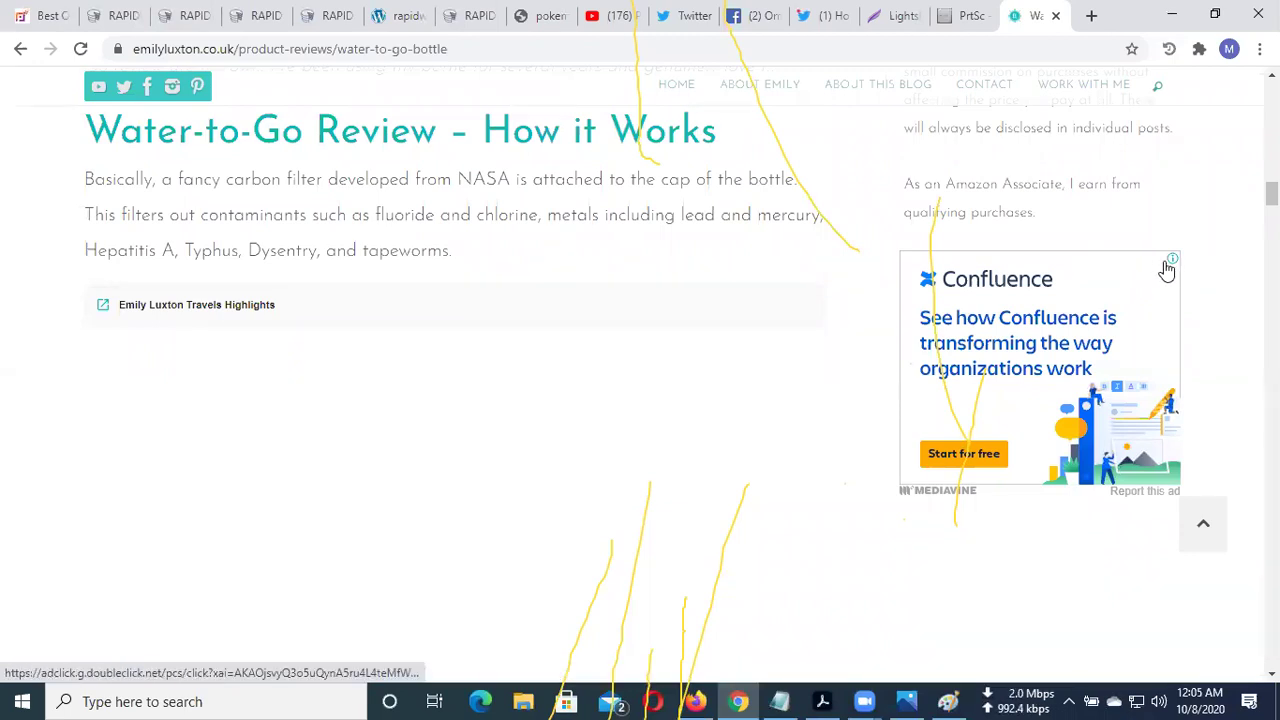
# Open the Confluence ad in the article's sidebar and look over the Atlassian landing page
pyautogui.click(1044, 348)
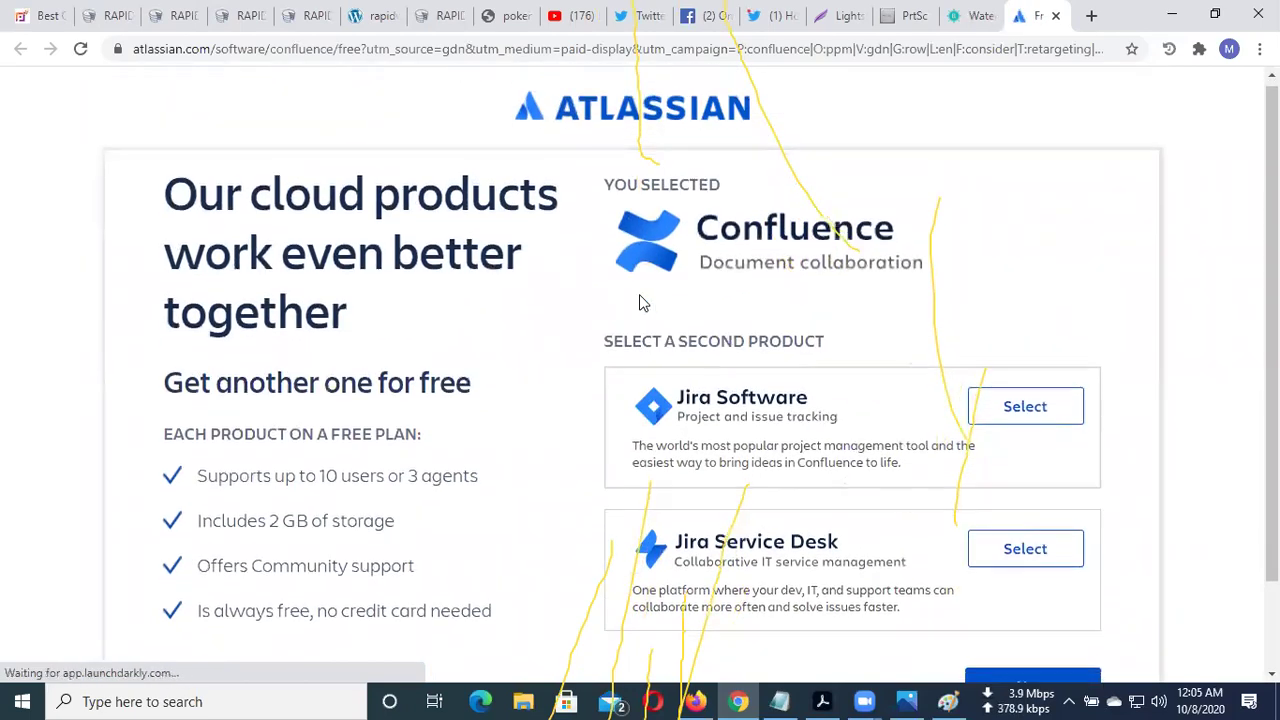
pyautogui.scroll(-1, 643, 303)
pyautogui.scroll(1, 643, 303)
# Return to the Water-to-Go review and read down through it to the "Reduce Waste" section
pyautogui.hotkey('ctrl', 'shift', 'Tab')
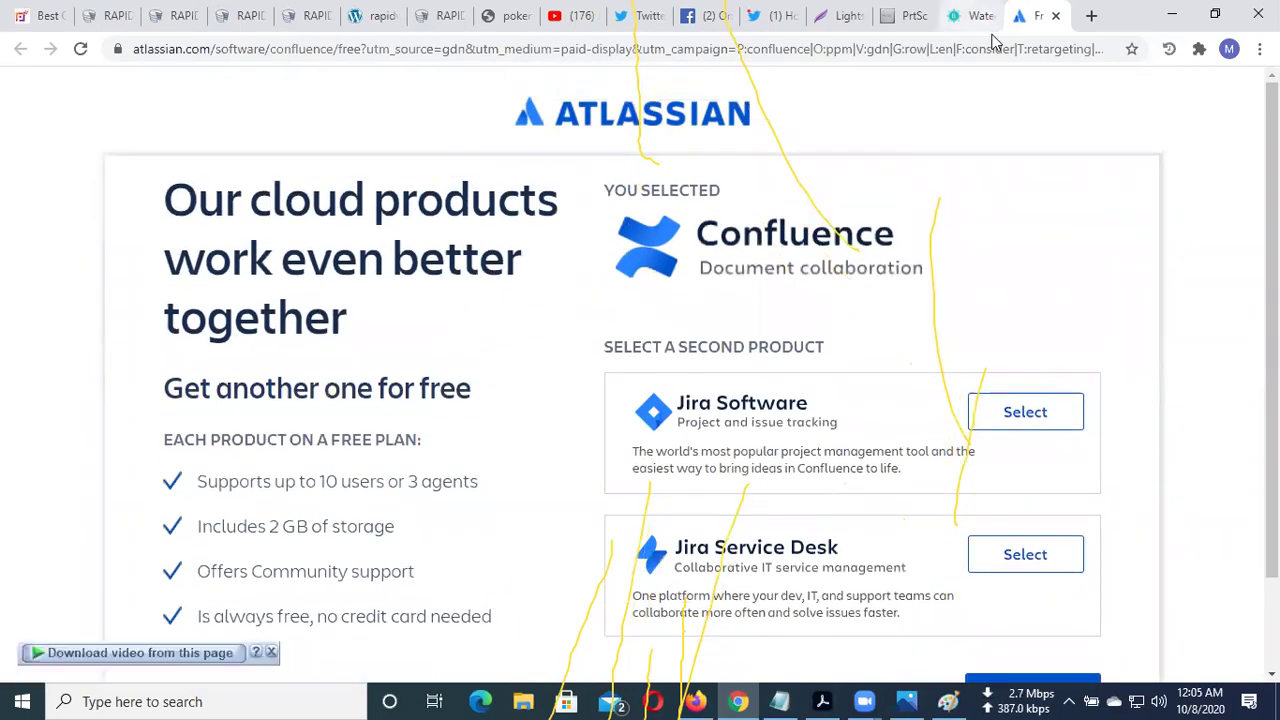
pyautogui.scroll(-6, 636, 340)
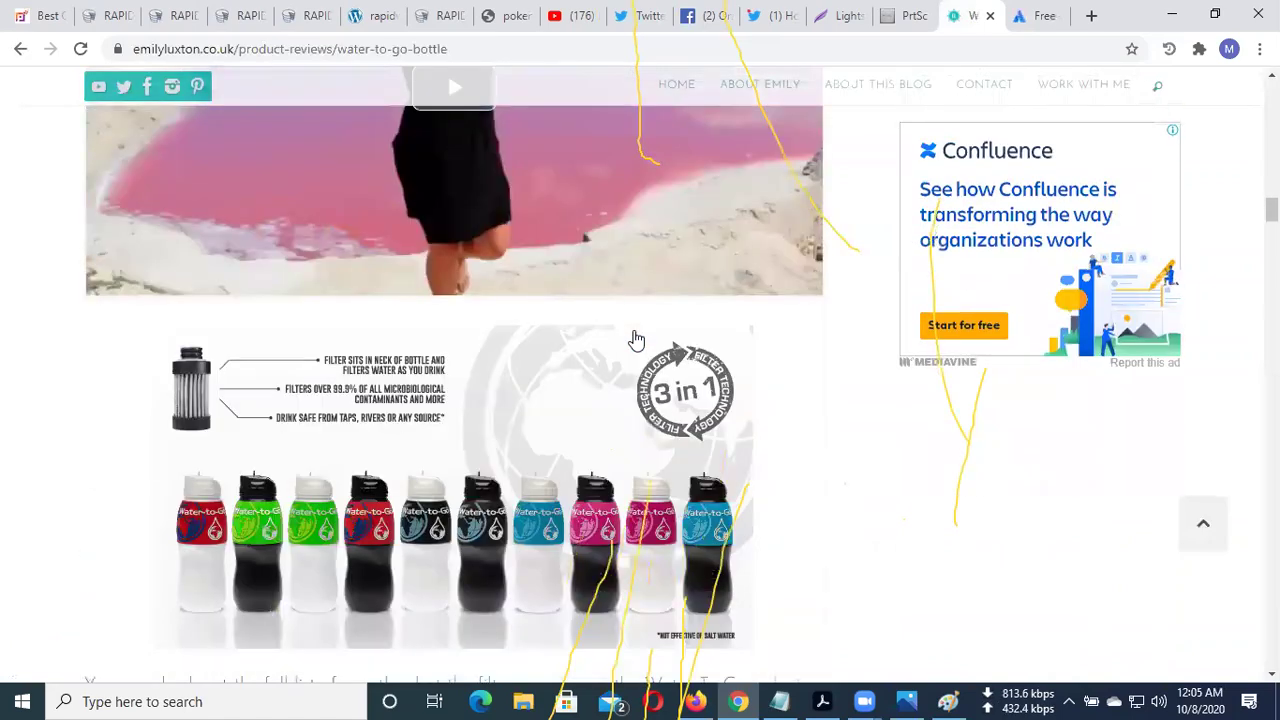
pyautogui.scroll(-4, 636, 340)
pyautogui.scroll(10, 640, 340)
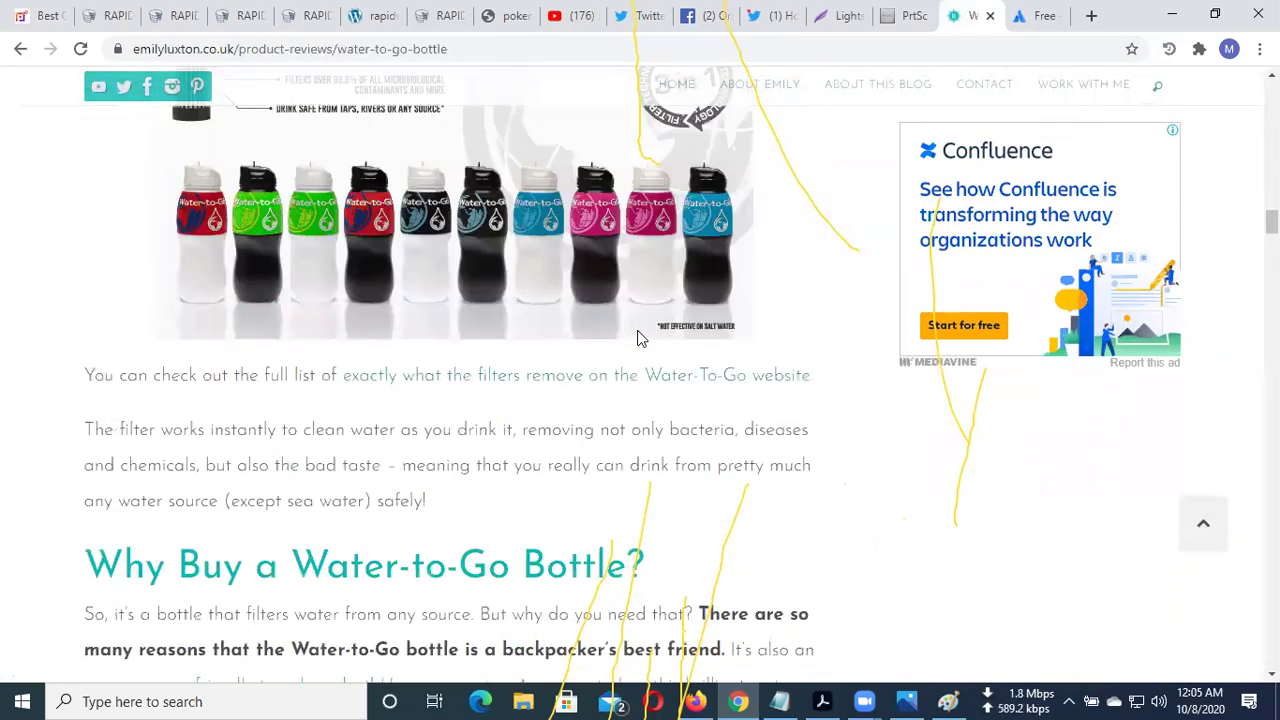
pyautogui.scroll(15, 645, 338)
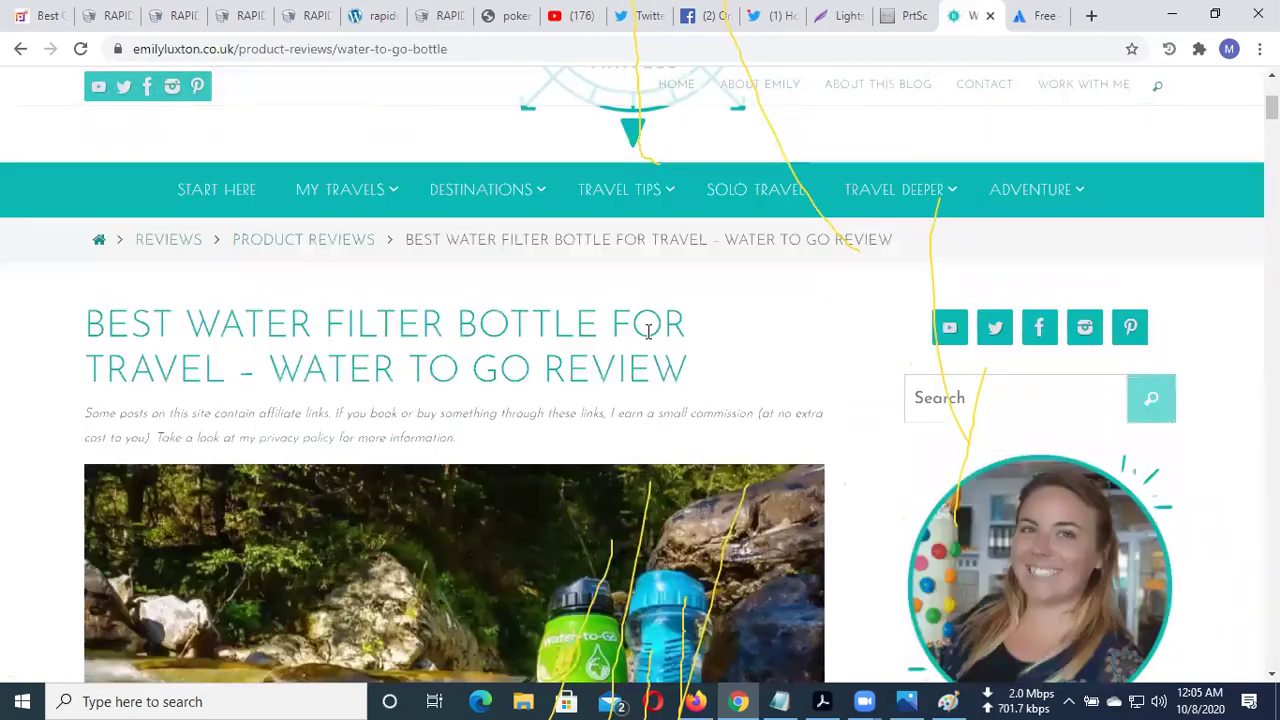
pyautogui.scroll(-17, 590, 350)
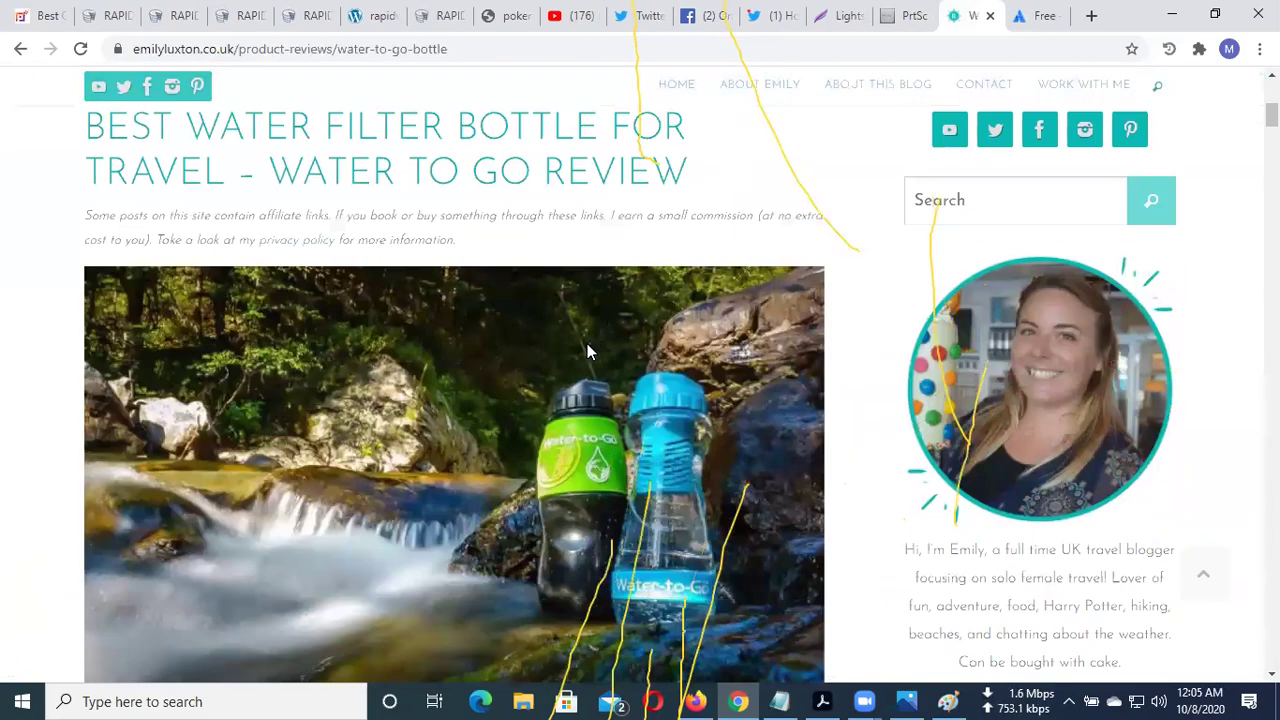
pyautogui.scroll(-15, 587, 351)
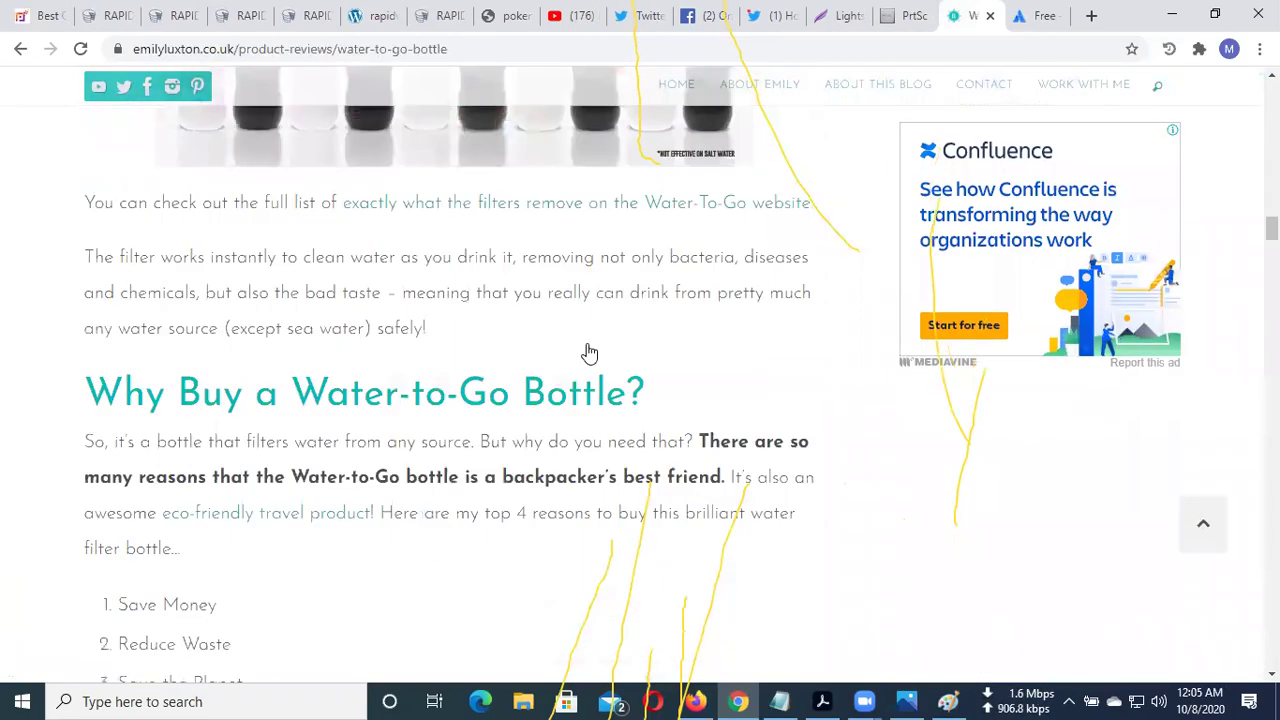
pyautogui.scroll(-7, 588, 345)
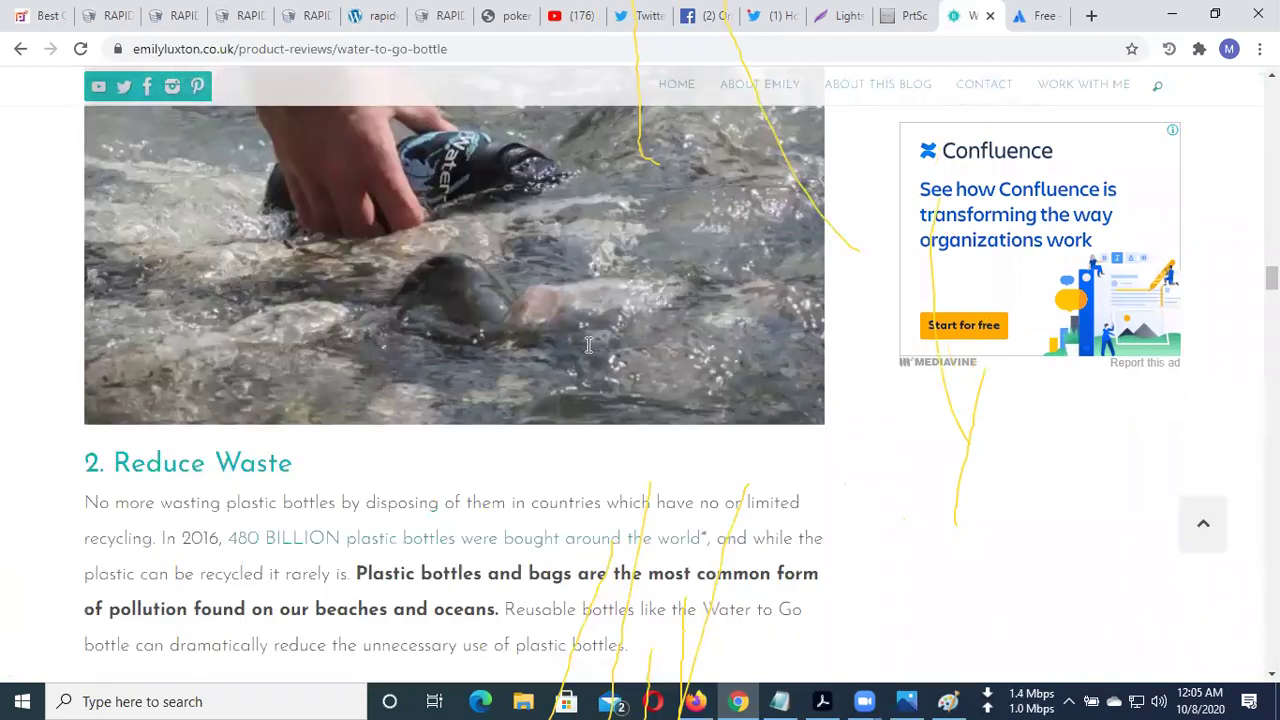
# Go back over the article's "Save Money!" section and its list of reasons to buy the bottle
pyautogui.scroll(5, 586, 351)
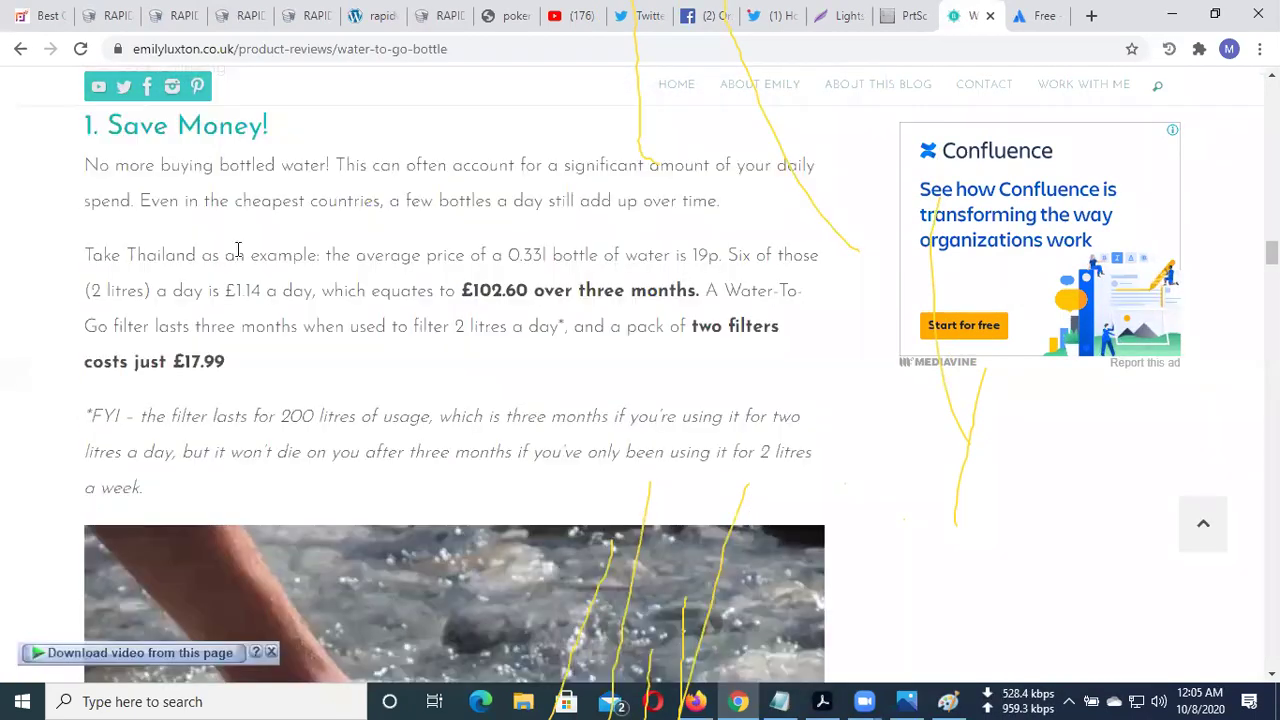
pyautogui.scroll(2, 275, 285)
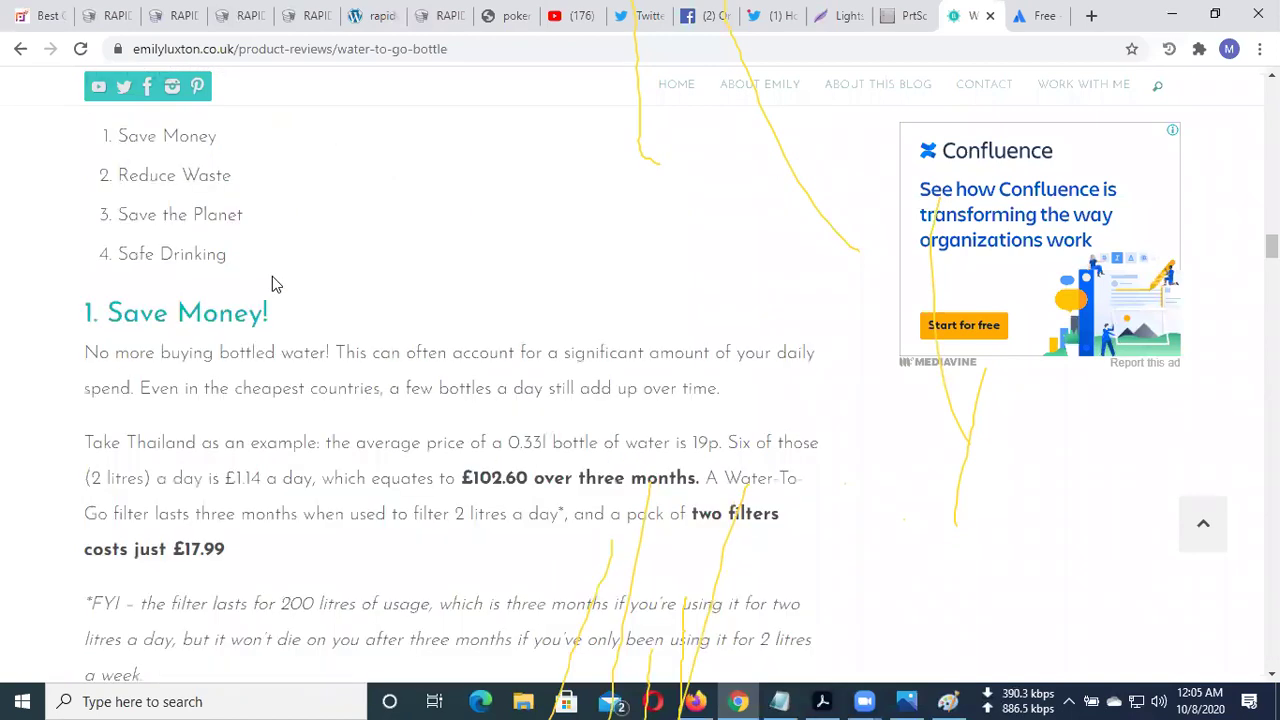
pyautogui.scroll(4, 270, 288)
pyautogui.scroll(-2, 203, 345)
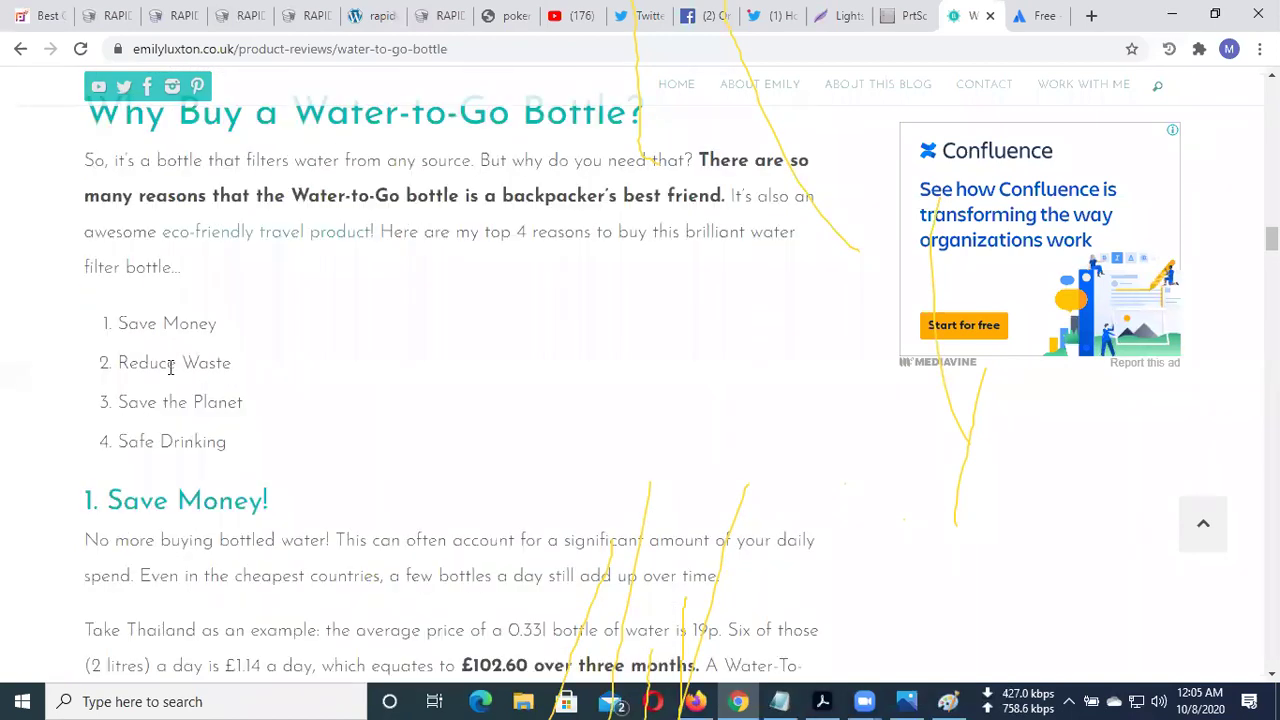
pyautogui.scroll(1, 206, 433)
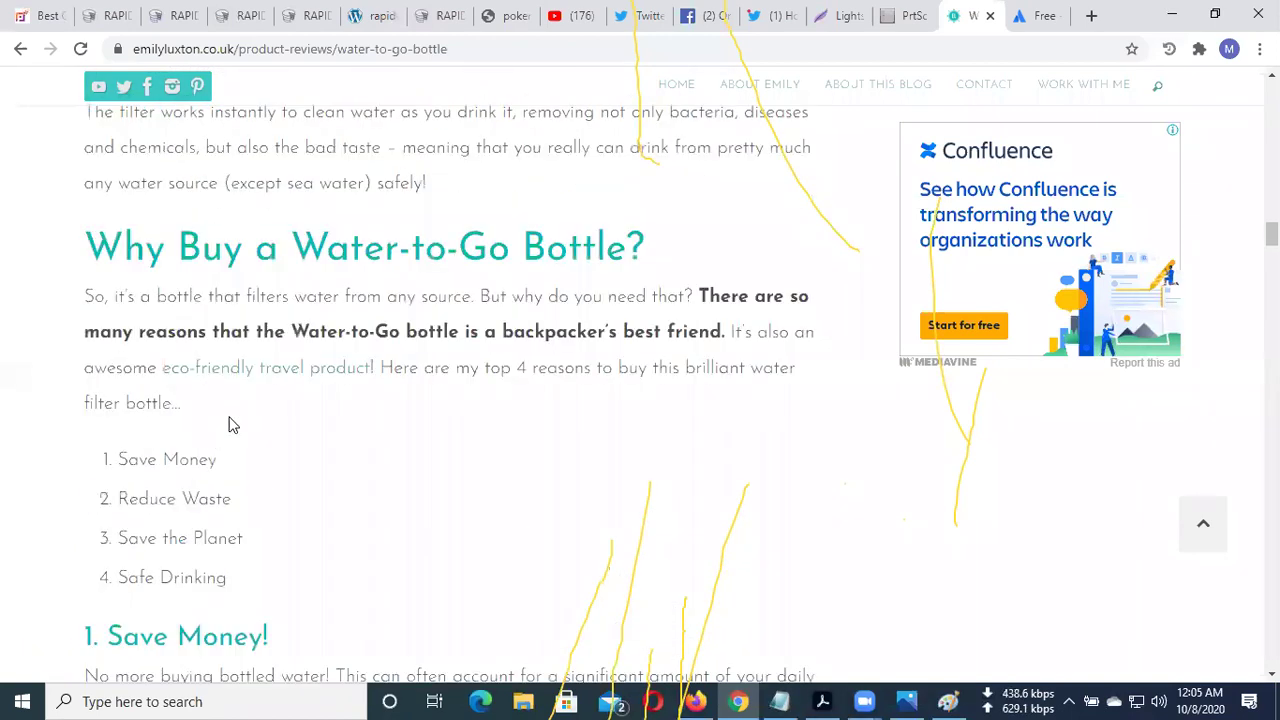
pyautogui.scroll(1, 335, 482)
pyautogui.scroll(2, 814, 349)
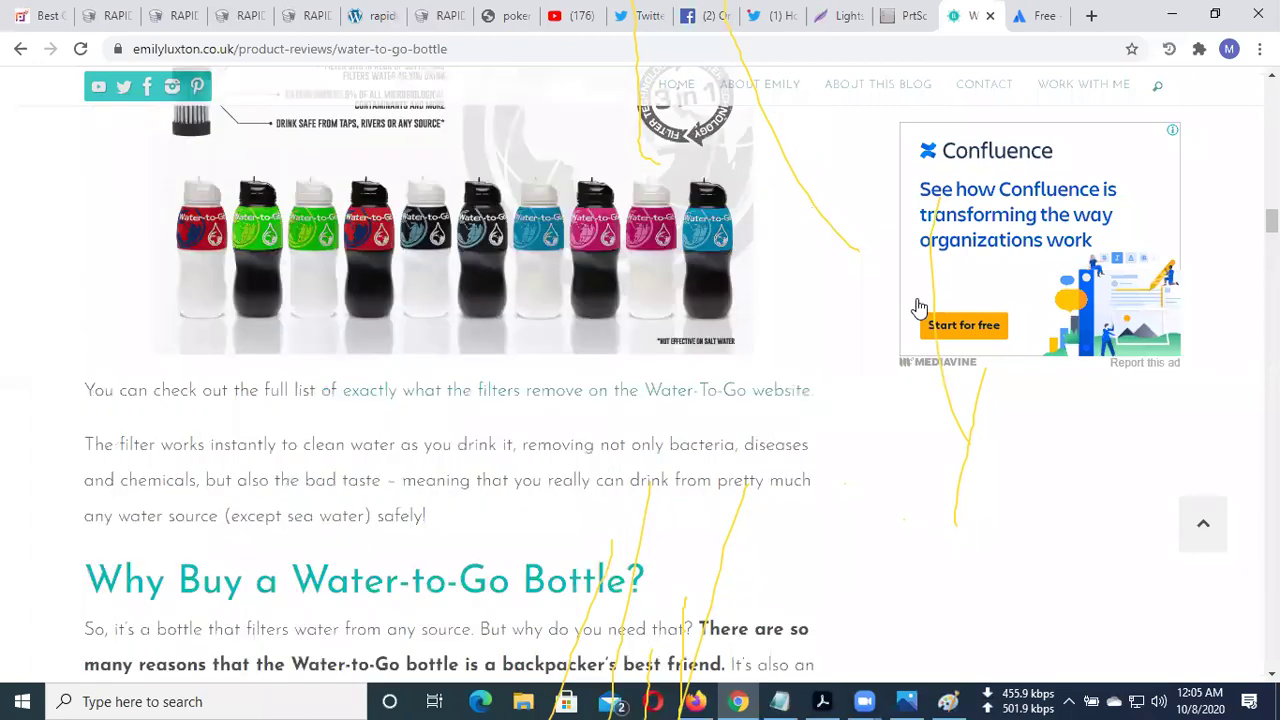
# Open the £25 Airbnb credit offer and the "About This" blog page from the article's sidebar
pyautogui.scroll(5, 1007, 425)
pyautogui.scroll(6, 1030, 365)
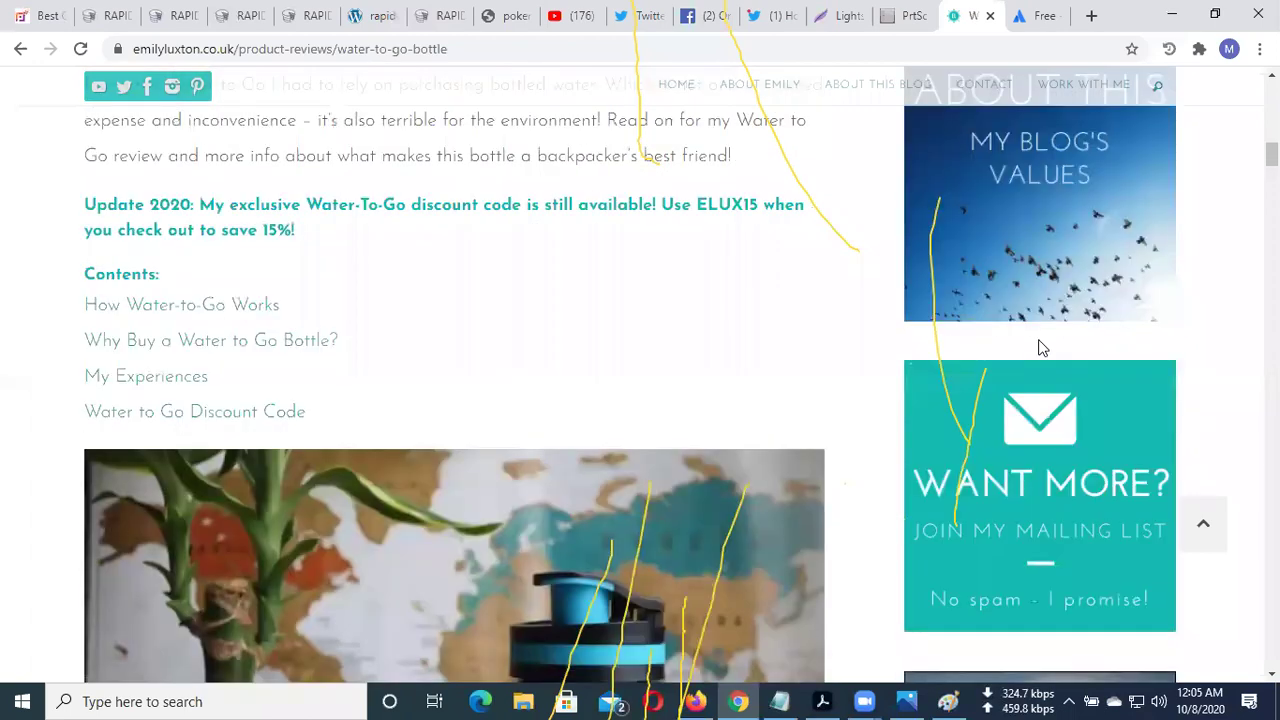
pyautogui.scroll(3, 1045, 300)
pyautogui.click(1004, 343)
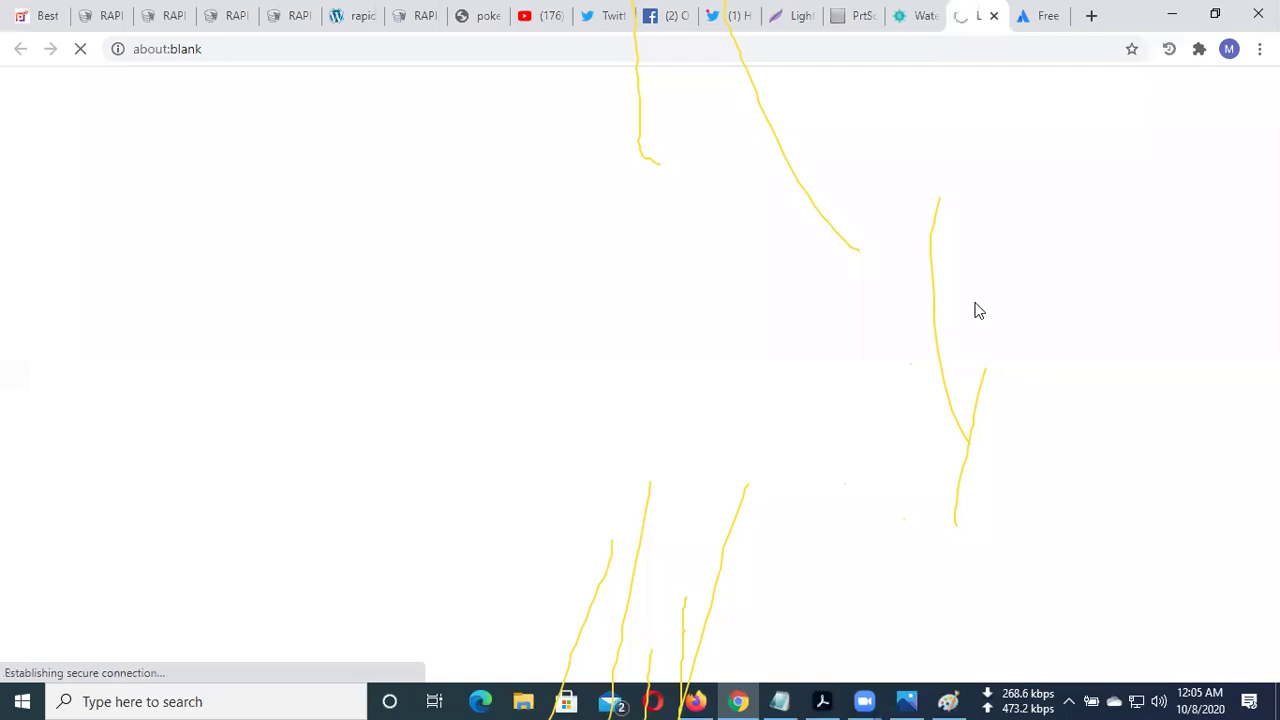
pyautogui.click(910, 15)
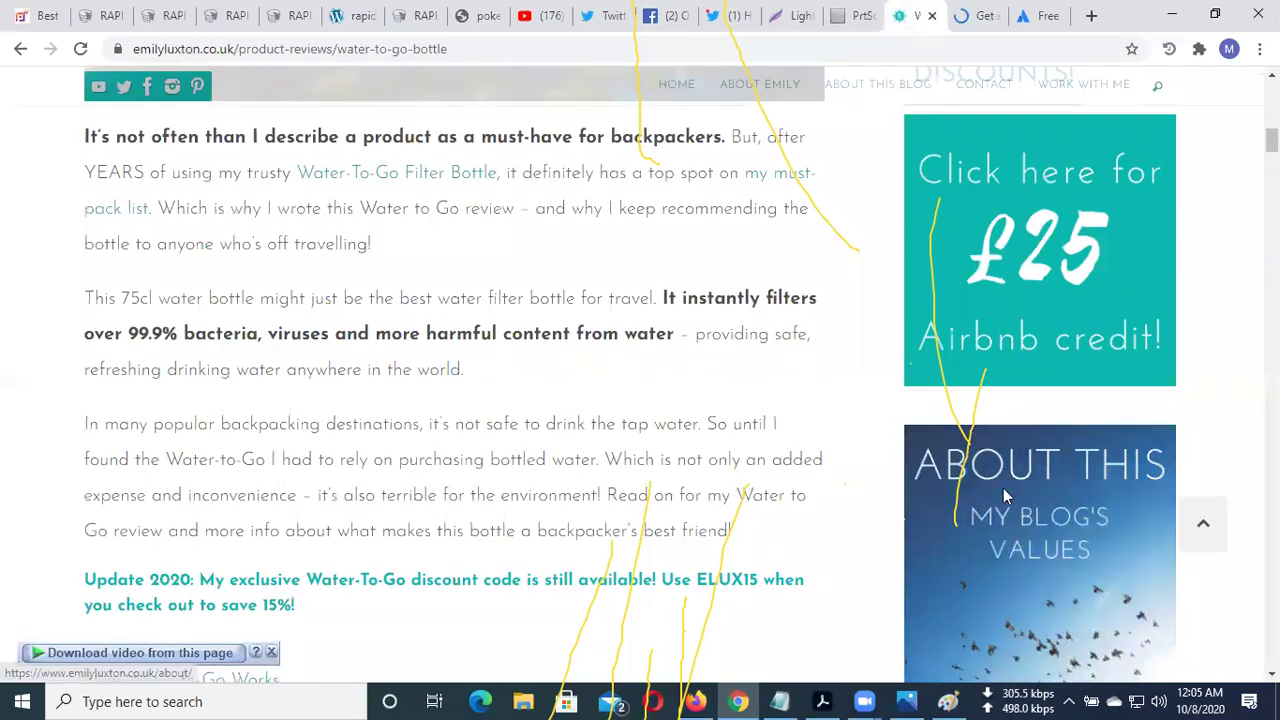
pyautogui.click(1003, 488)
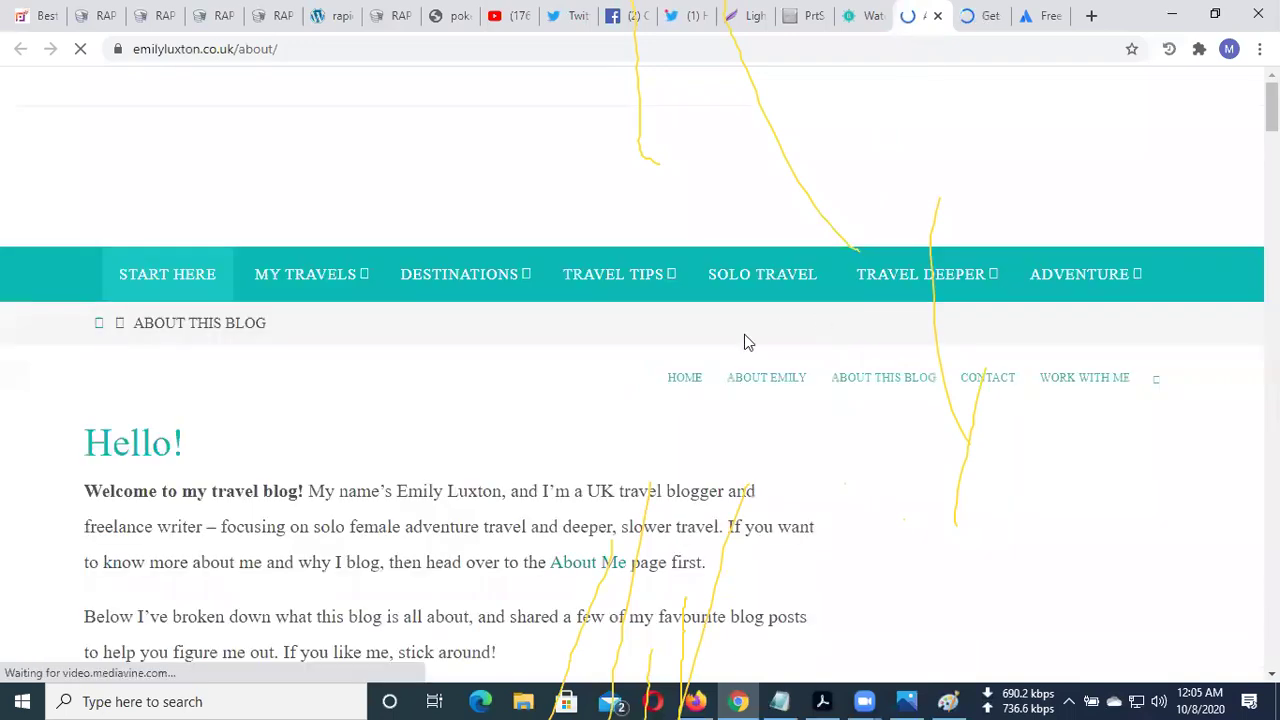
# Read the blog's About page down to its footer and go back to the closing paragraph
pyautogui.scroll(-3, 531, 409)
pyautogui.scroll(-6, 523, 407)
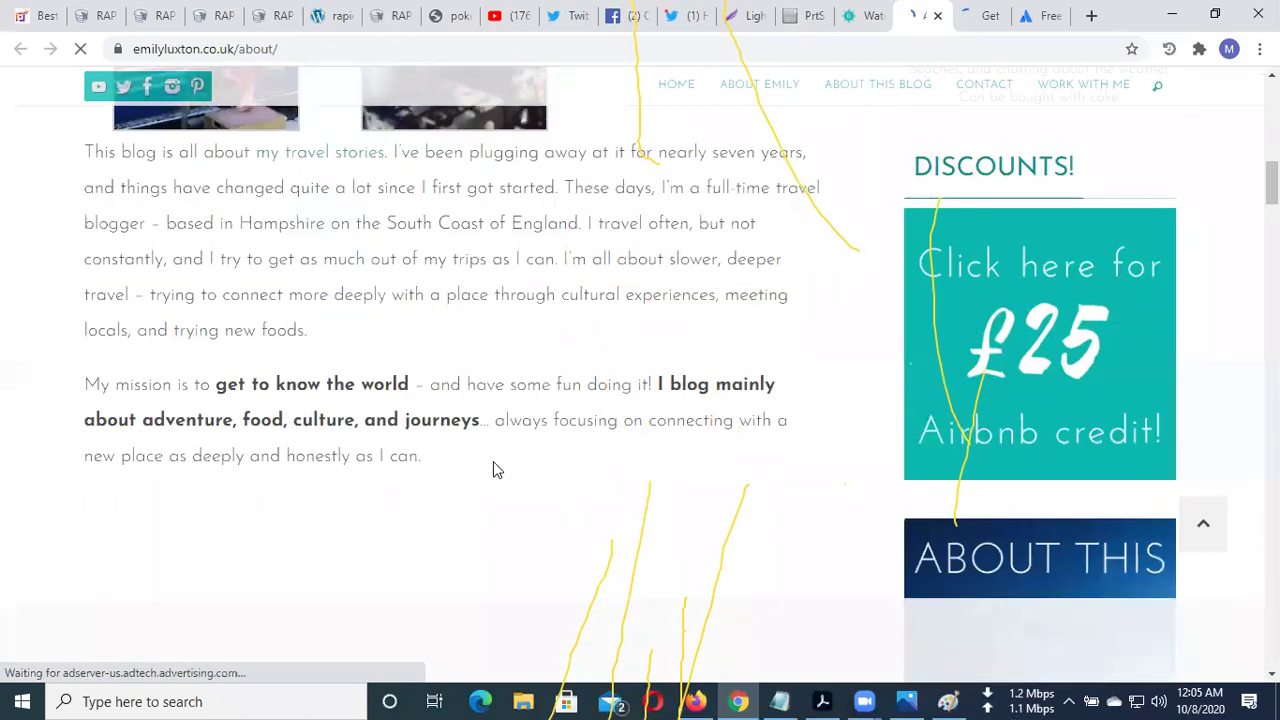
pyautogui.scroll(-3, 427, 455)
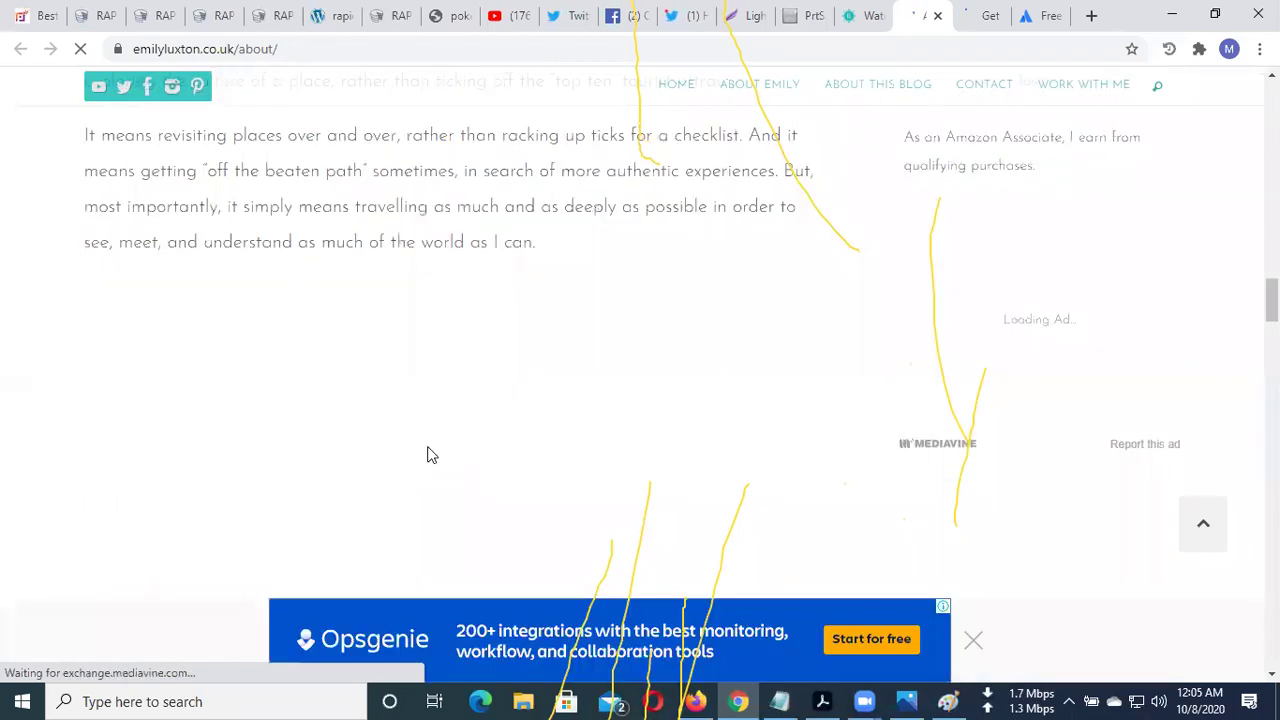
pyautogui.scroll(-3, 430, 456)
pyautogui.scroll(-2, 427, 455)
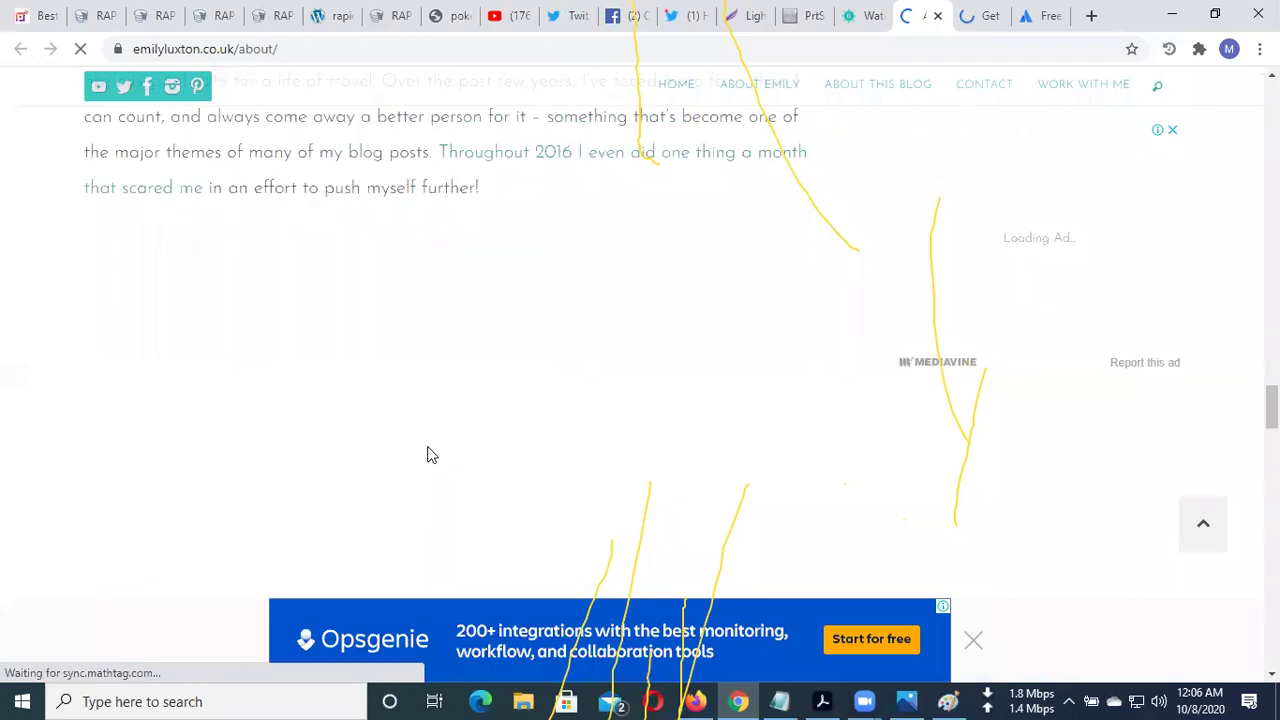
pyautogui.scroll(-3, 427, 455)
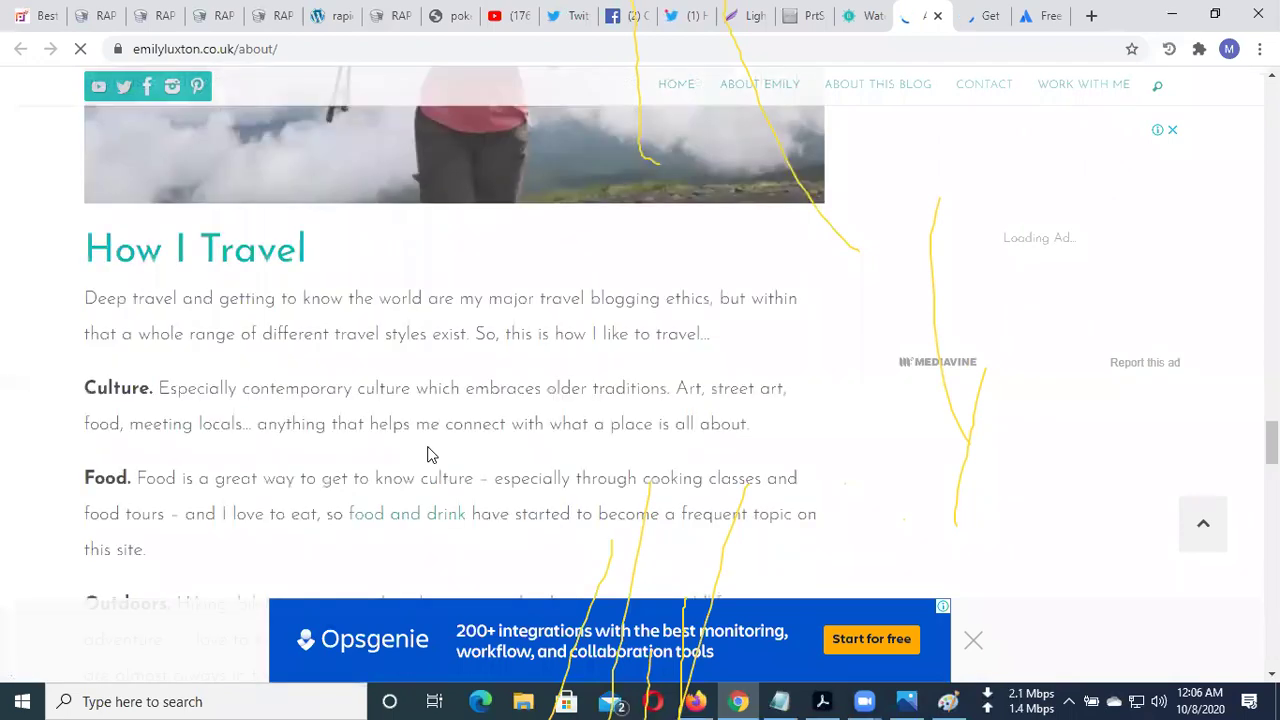
pyautogui.scroll(-10, 427, 455)
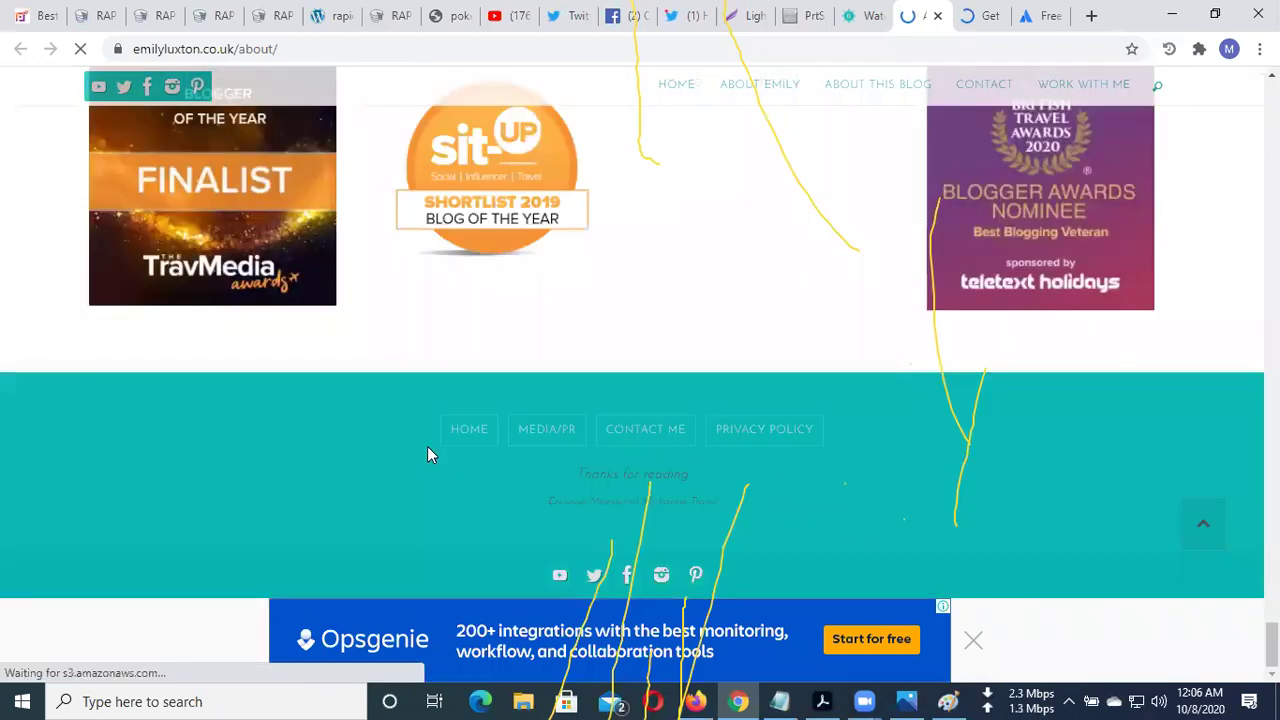
pyautogui.scroll(4, 427, 455)
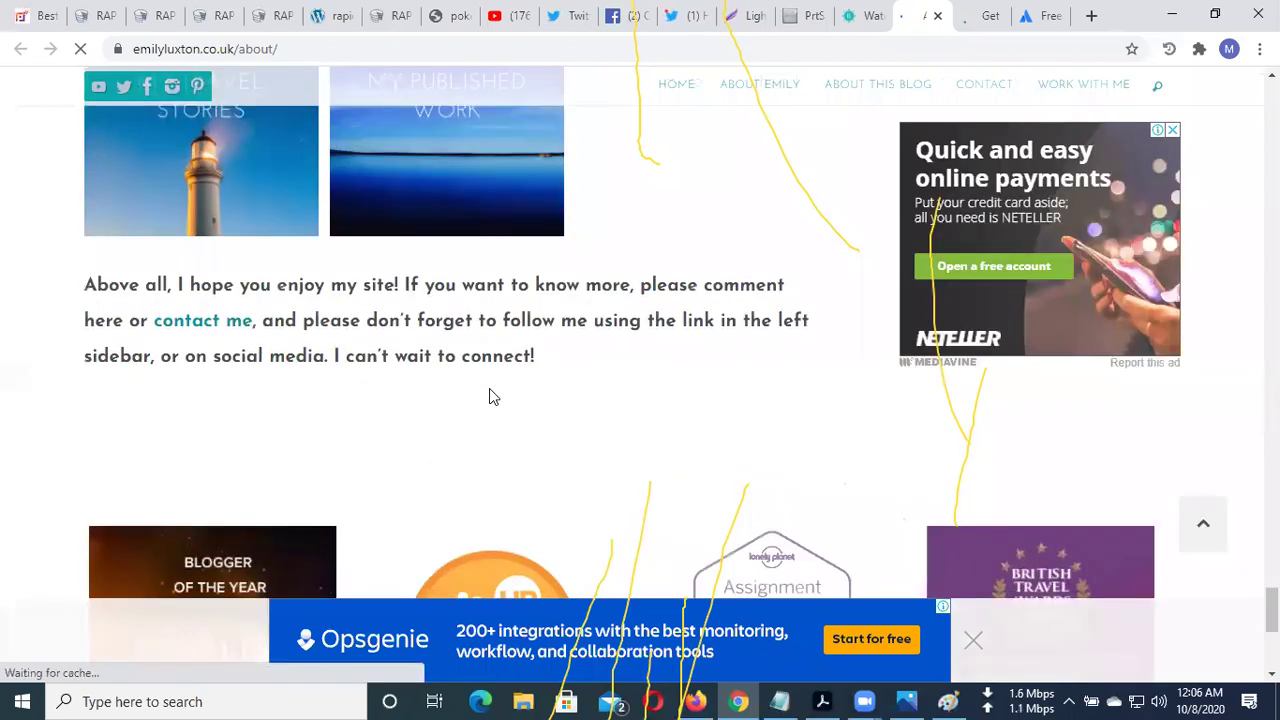
pyautogui.scroll(3, 489, 396)
pyautogui.scroll(-3, 533, 367)
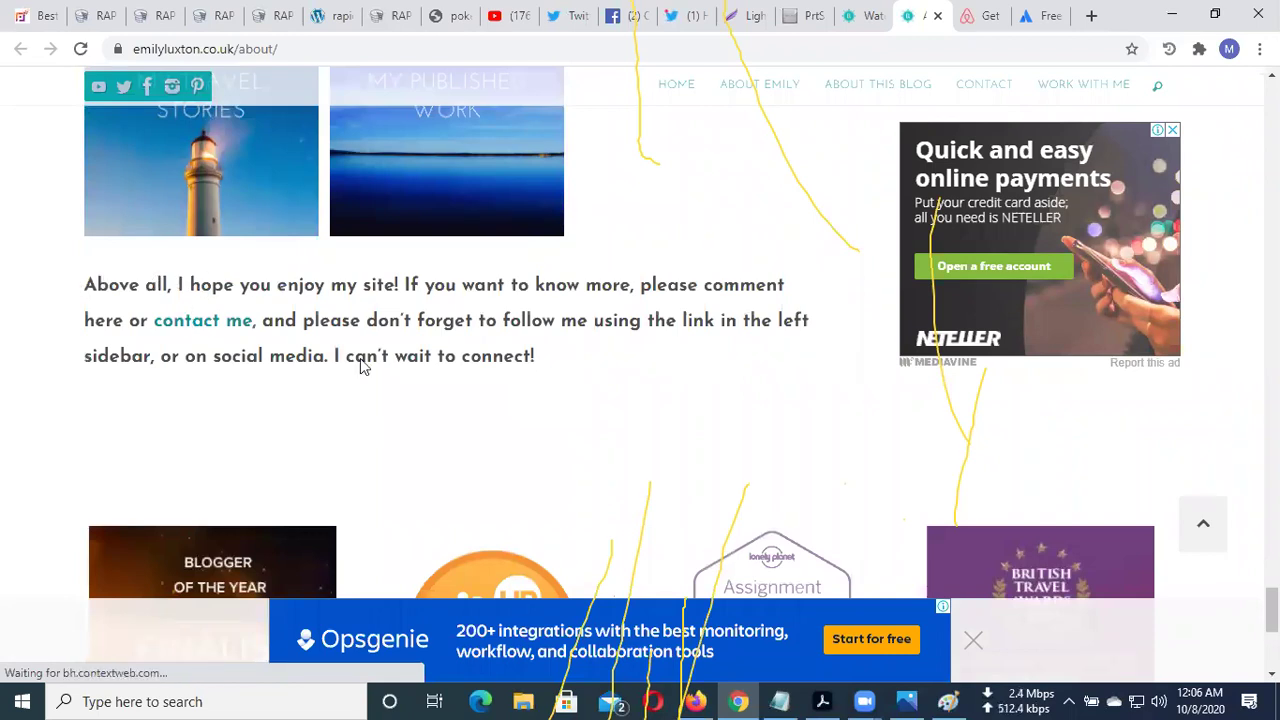
# Copy the About page's closing paragraph beginning "Above all, I hope you enjoy my site!"
pyautogui.moveTo(104, 286)
pyautogui.mouseDown()
pyautogui.moveTo(90, 284)
pyautogui.moveTo(116, 287)
pyautogui.mouseUp()
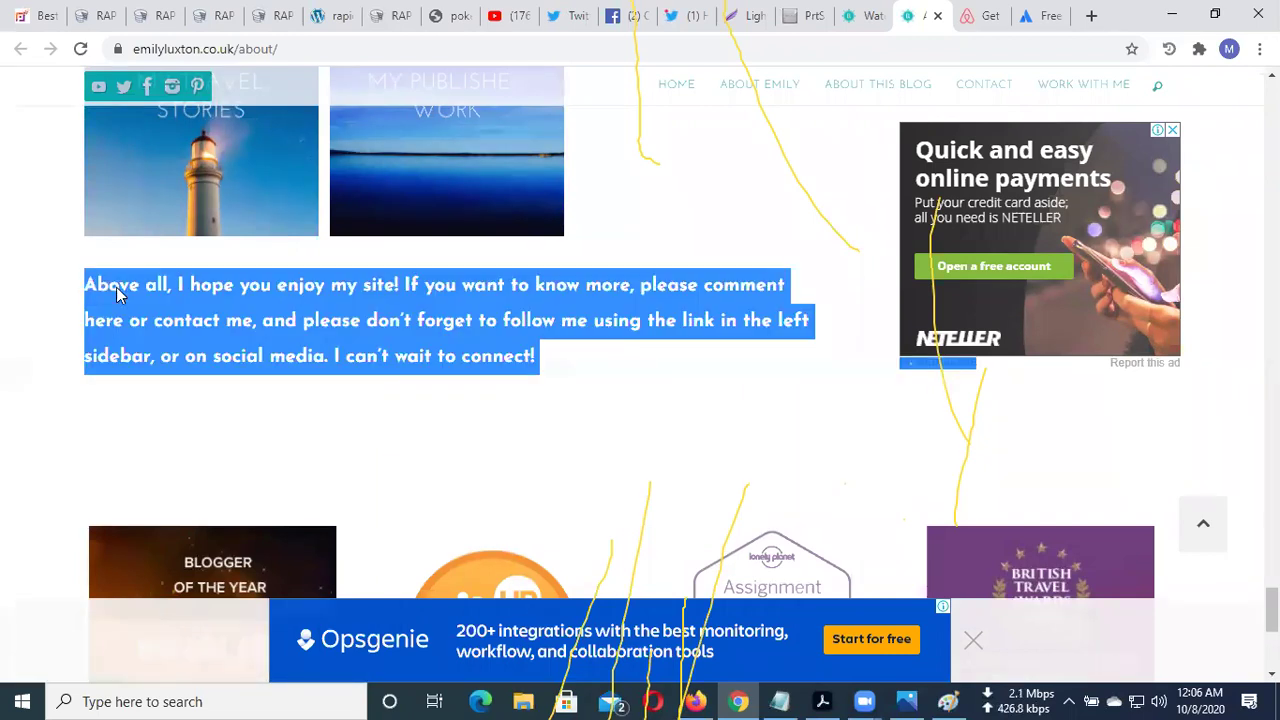
pyautogui.rightClick(118, 291)
pyautogui.press('Escape')
# In the travel job's proof box, enter "1 -" and paste the copied closing paragraph after it
pyautogui.click(186, 22)
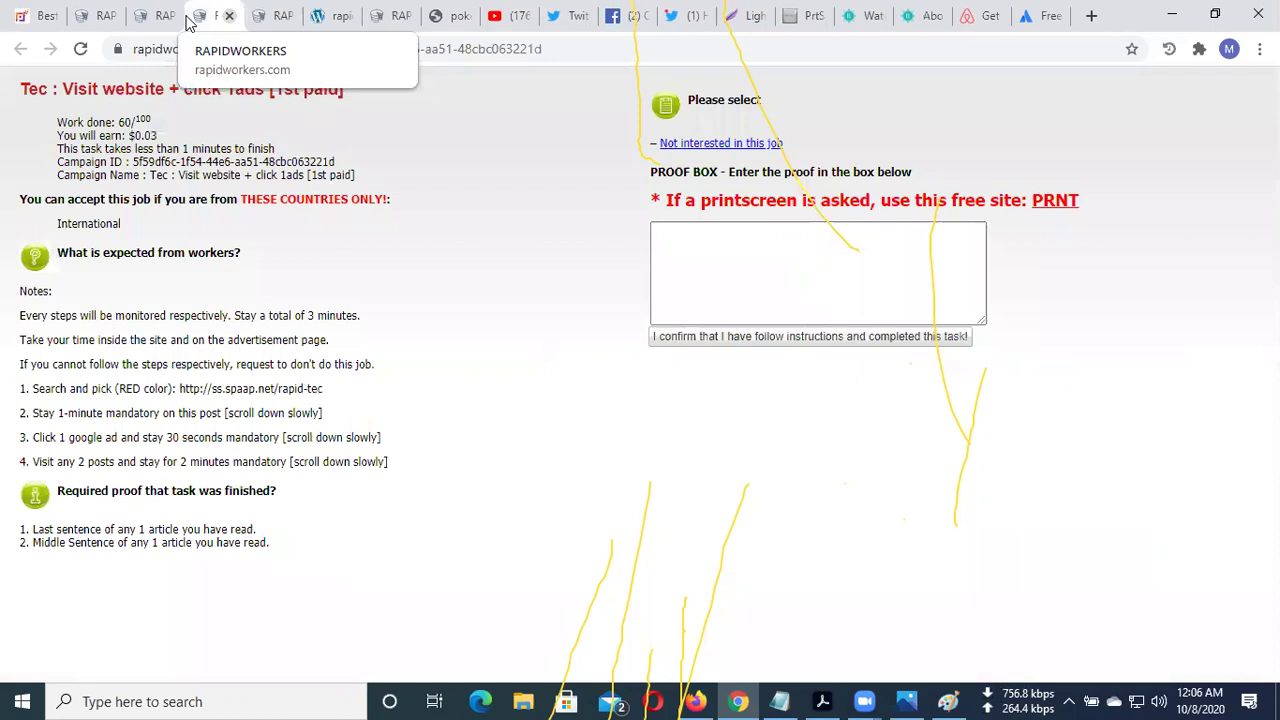
pyautogui.hotkey('ctrl', 'Tab')
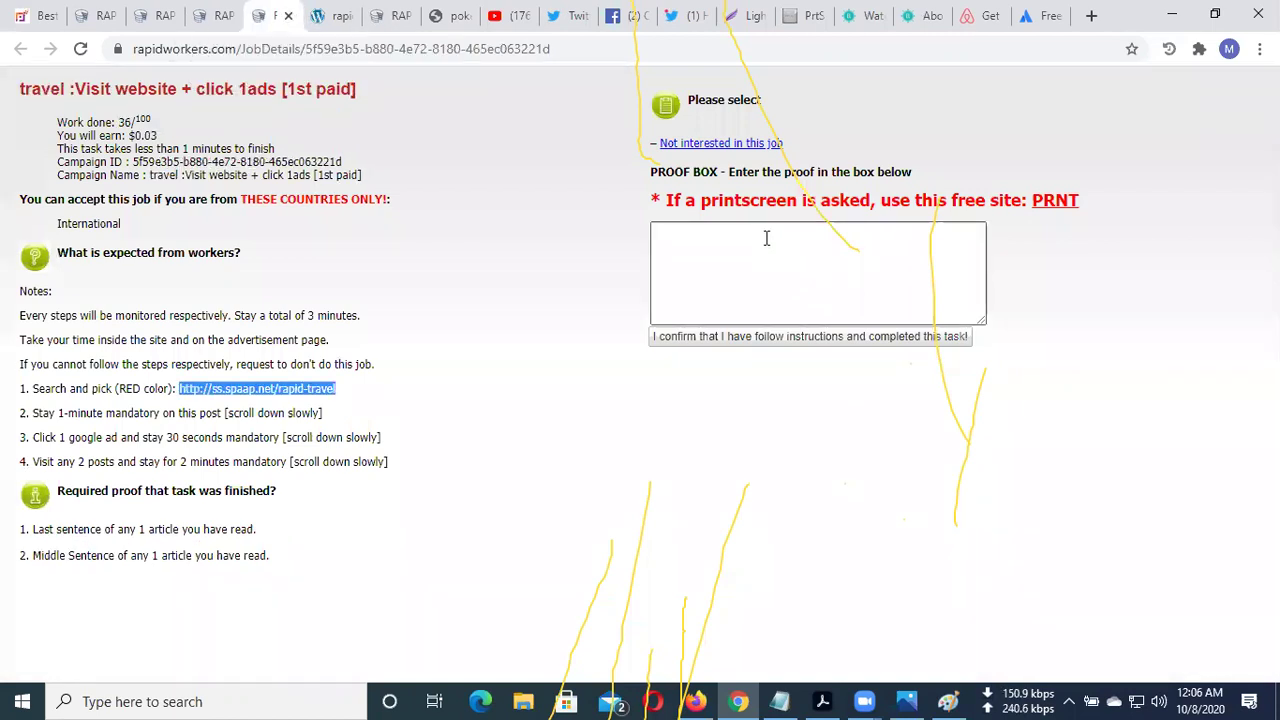
pyautogui.click(766, 238)
pyautogui.write('1 -')
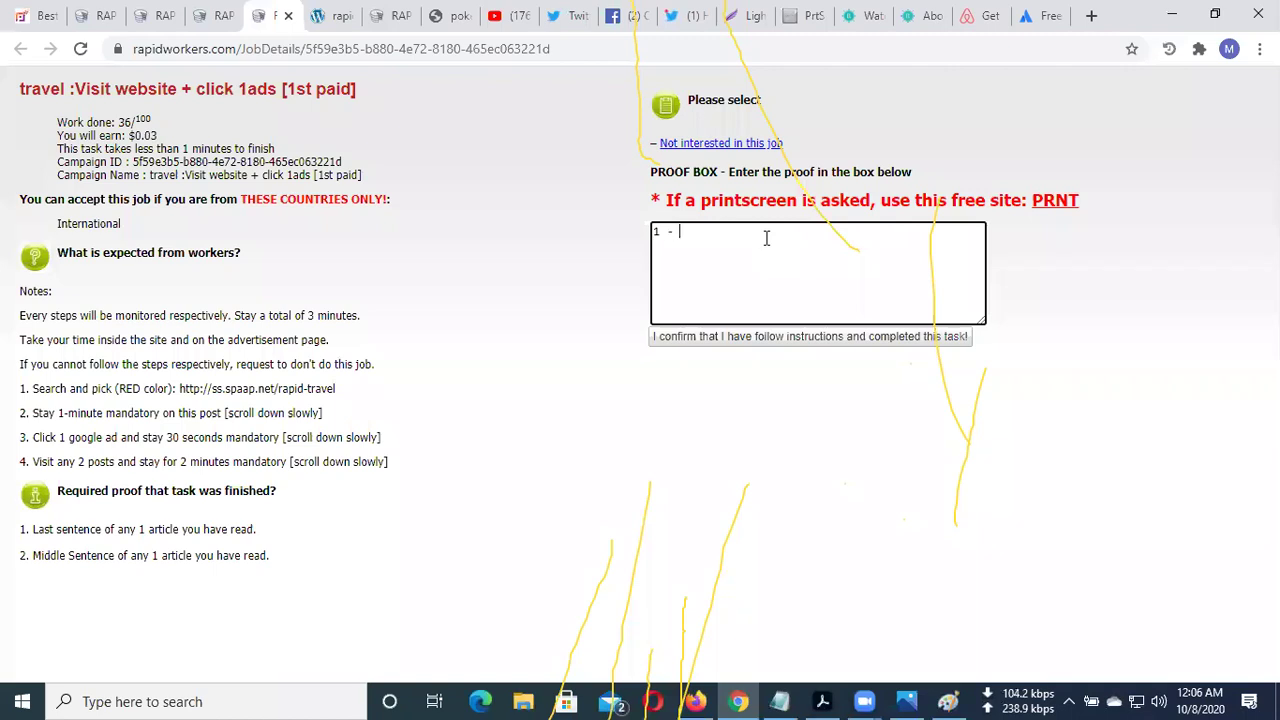
pyautogui.hotkey('ctrl', 'v')
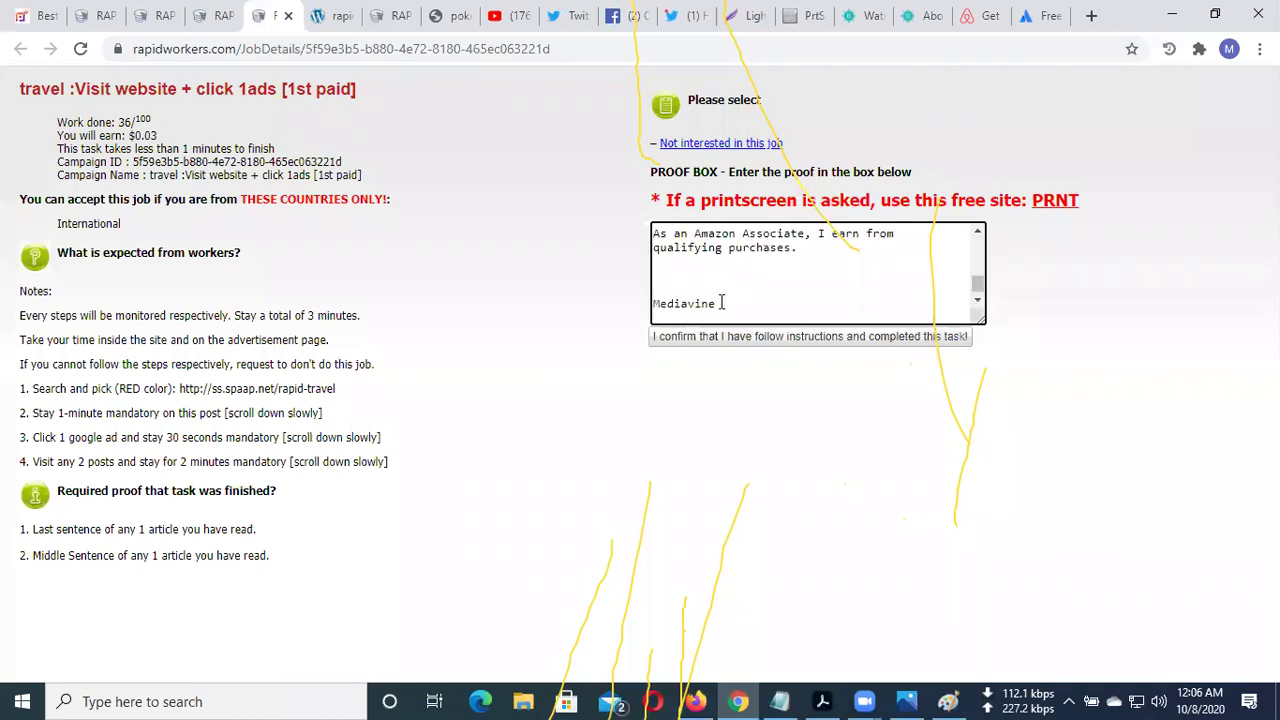
# Delete the unwanted "Mediavine" text from the end of the pasted proof
pyautogui.moveTo(721, 302); pyautogui.dragTo(661, 286)
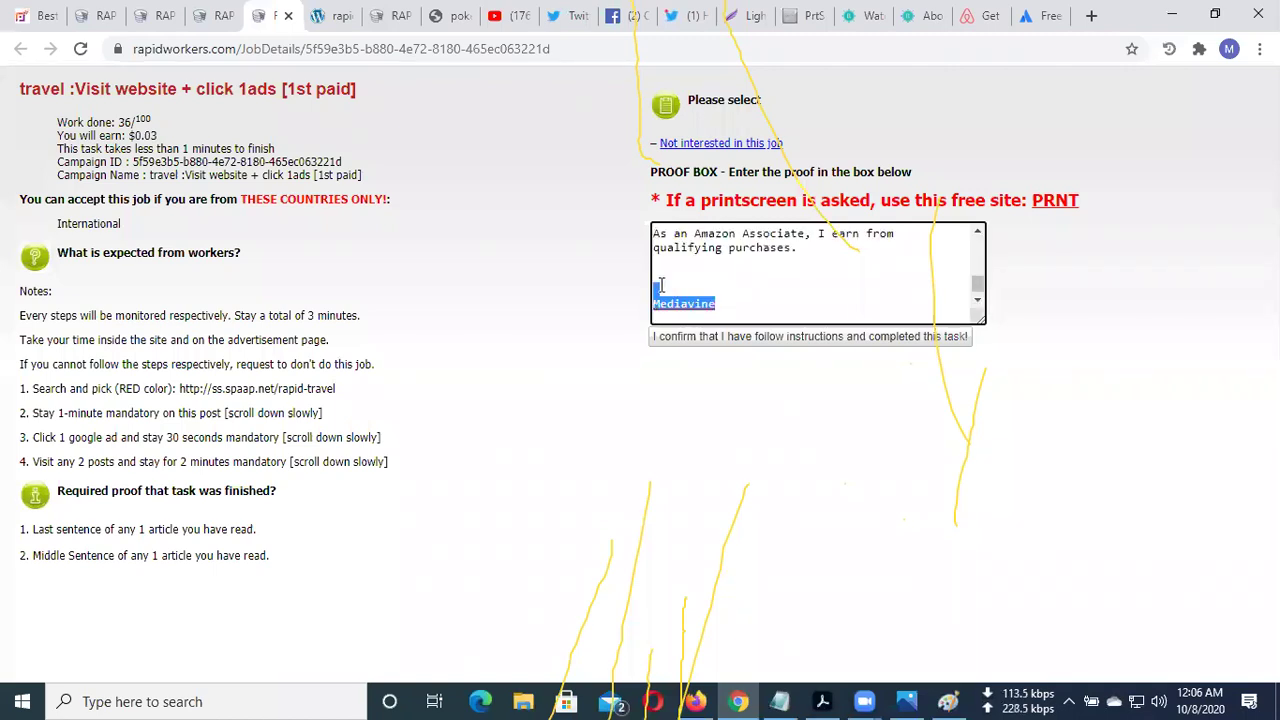
pyautogui.click(746, 318)
pyautogui.press('BackSpace')
pyautogui.press('BackSpace')
pyautogui.press('BackSpace')
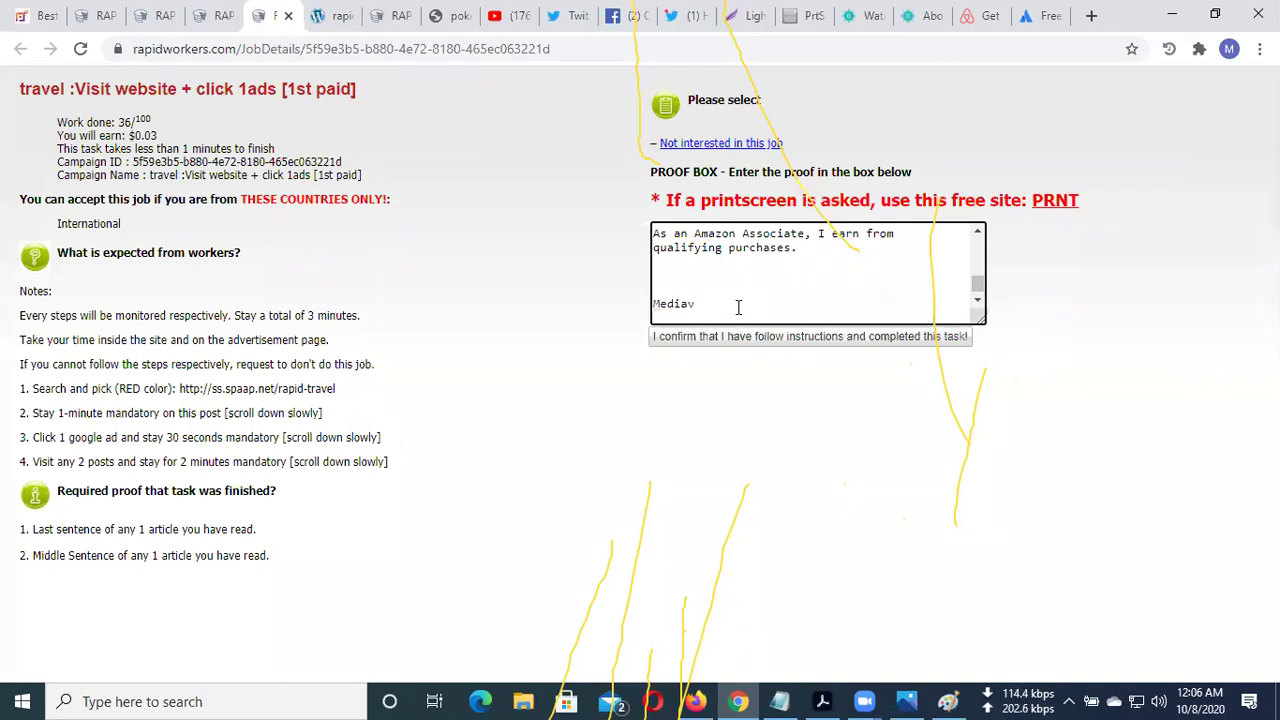
pyautogui.press('BackSpace')
pyautogui.press('BackSpace')
pyautogui.press('BackSpace')
pyautogui.press('BackSpace')
pyautogui.press('BackSpace')
pyautogui.press('BackSpace')
pyautogui.press('BackSpace')
pyautogui.press('BackSpace')
pyautogui.press('BackSpace')
pyautogui.press('BackSpace')
pyautogui.press('BackSpace')
pyautogui.press('BackSpace')
pyautogui.press('BackSpace')
pyautogui.press('BackSpace')
pyautogui.press('BackSpace')
pyautogui.press('BackSpace')
pyautogui.press('BackSpace')
pyautogui.press('BackSpace')
pyautogui.press('BackSpace')
pyautogui.press('BackSpace')
pyautogui.press('BackSpace')
pyautogui.press('BackSpace')
pyautogui.press('BackSpace')
pyautogui.hotkey('ctrl', 'z')
pyautogui.hotkey('ctrl', 'y')
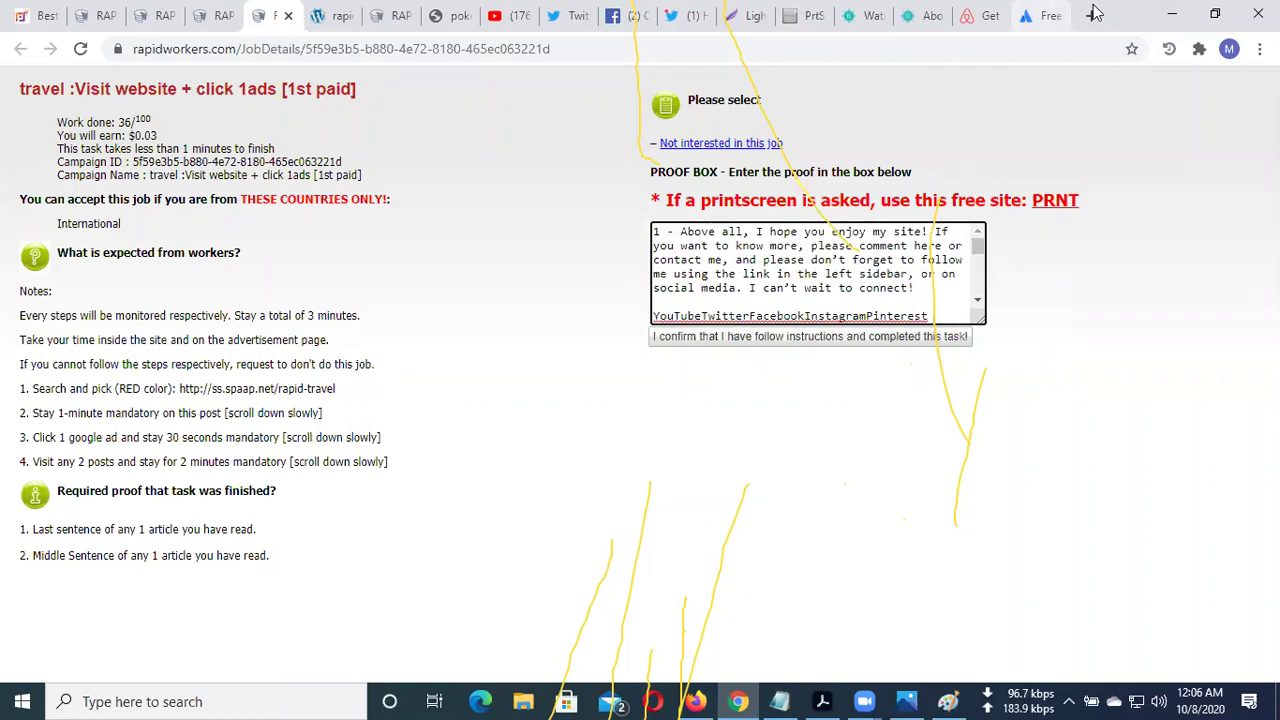
# Revisit the Atlassian Confluence ad page and look through it down to the product selection's end
pyautogui.click(1040, 16)
pyautogui.scroll(-2, 694, 283)
pyautogui.scroll(2, 588, 307)
pyautogui.scroll(-2, 588, 307)
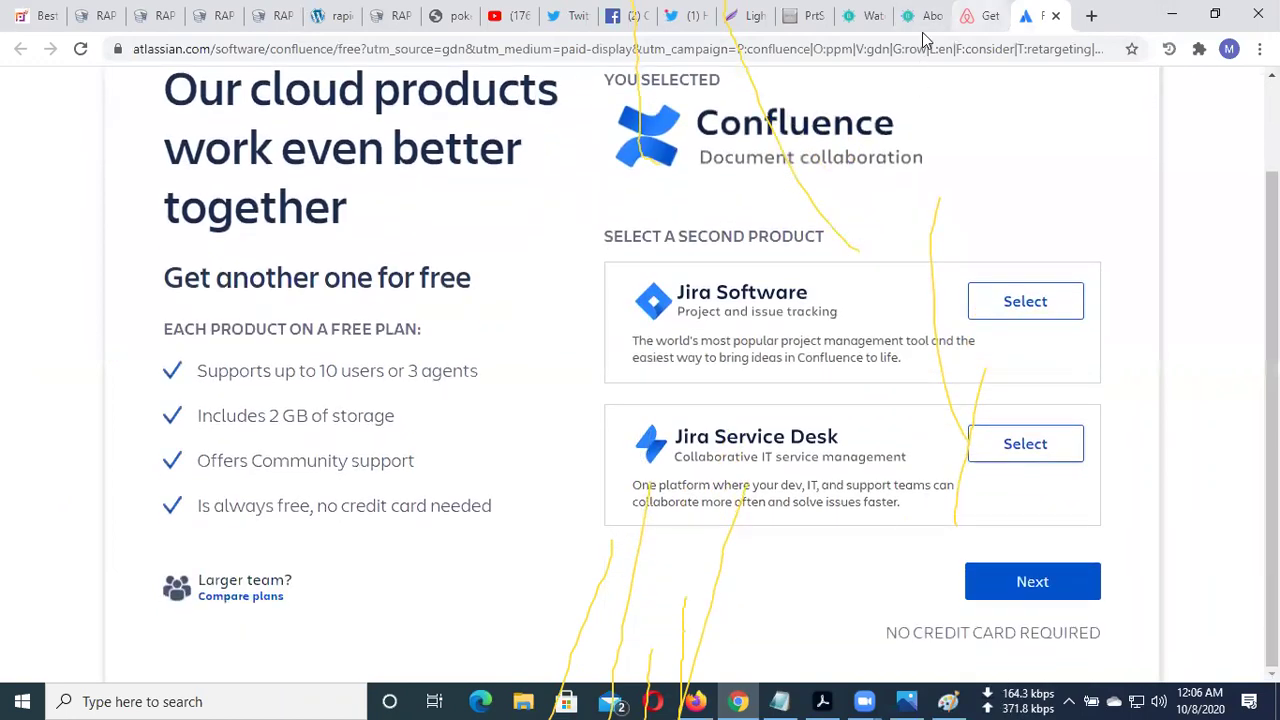
# Return to the blog's About page and copy only its closing paragraph beginning "Above all, I hope you enjoy my site!"
pyautogui.click(922, 22)
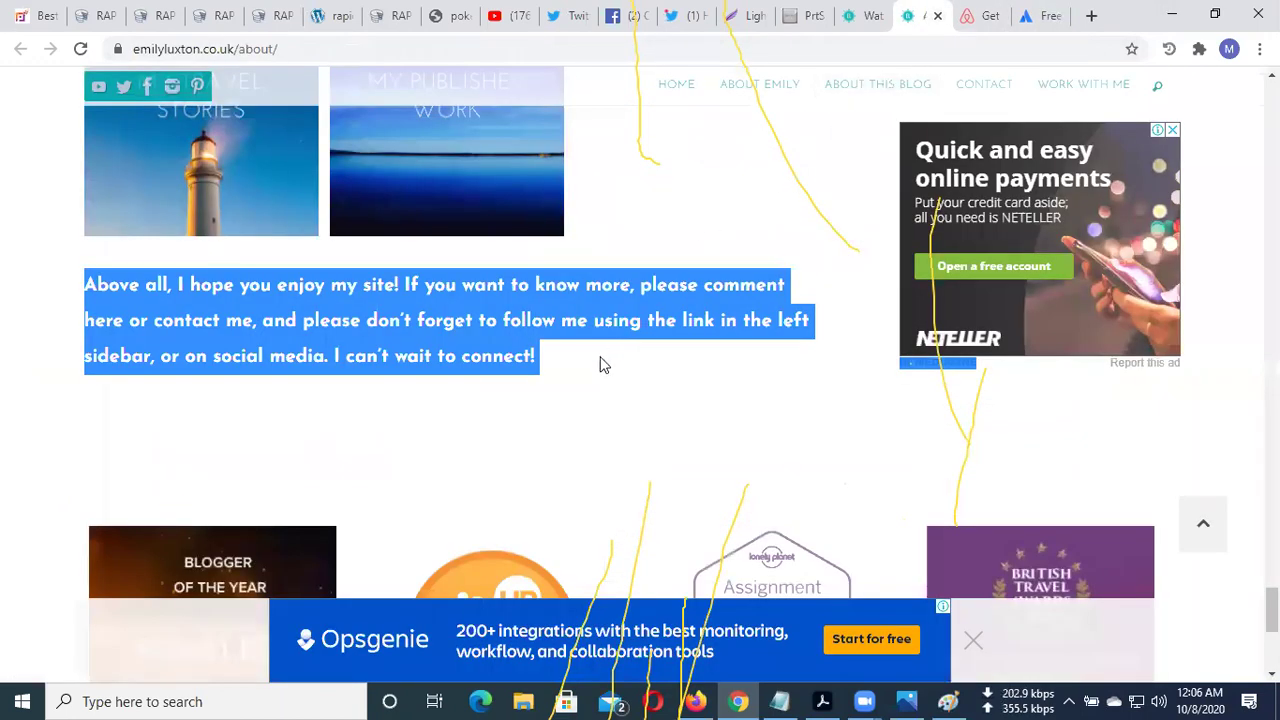
pyautogui.click(588, 408)
pyautogui.moveTo(588, 408); pyautogui.dragTo(85, 282)
pyautogui.rightClick(101, 284)
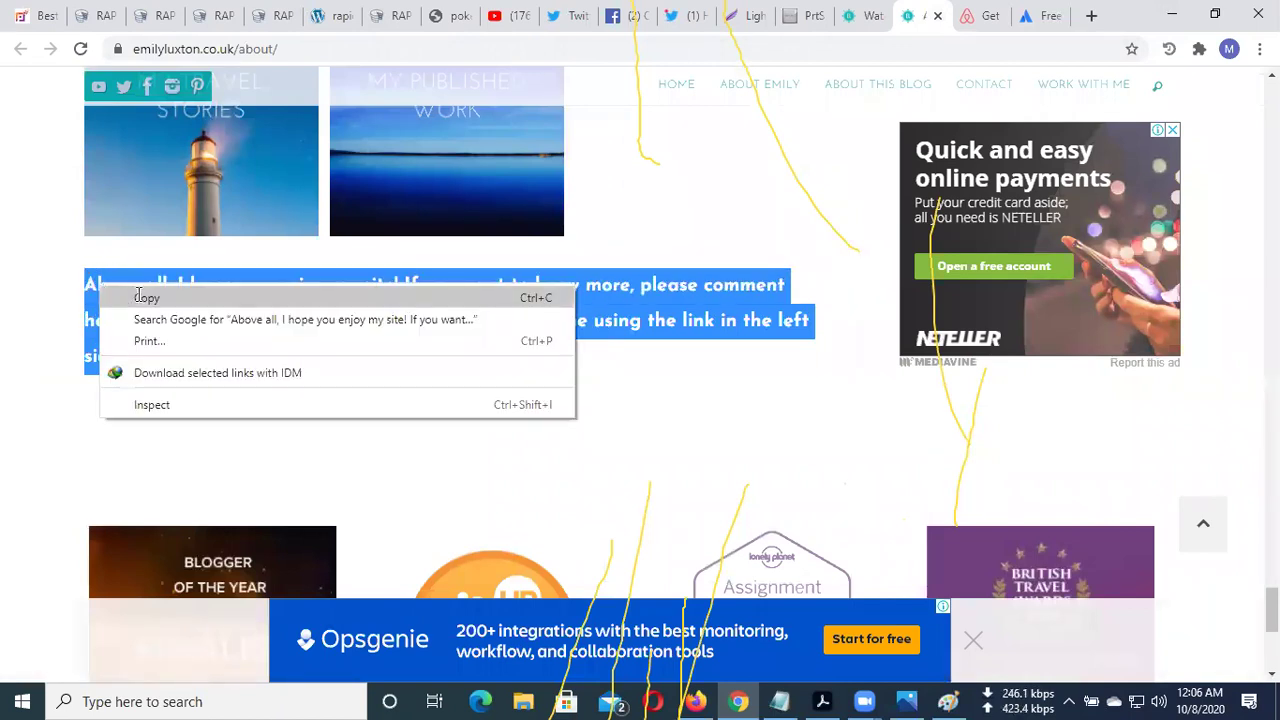
pyautogui.click(143, 294)
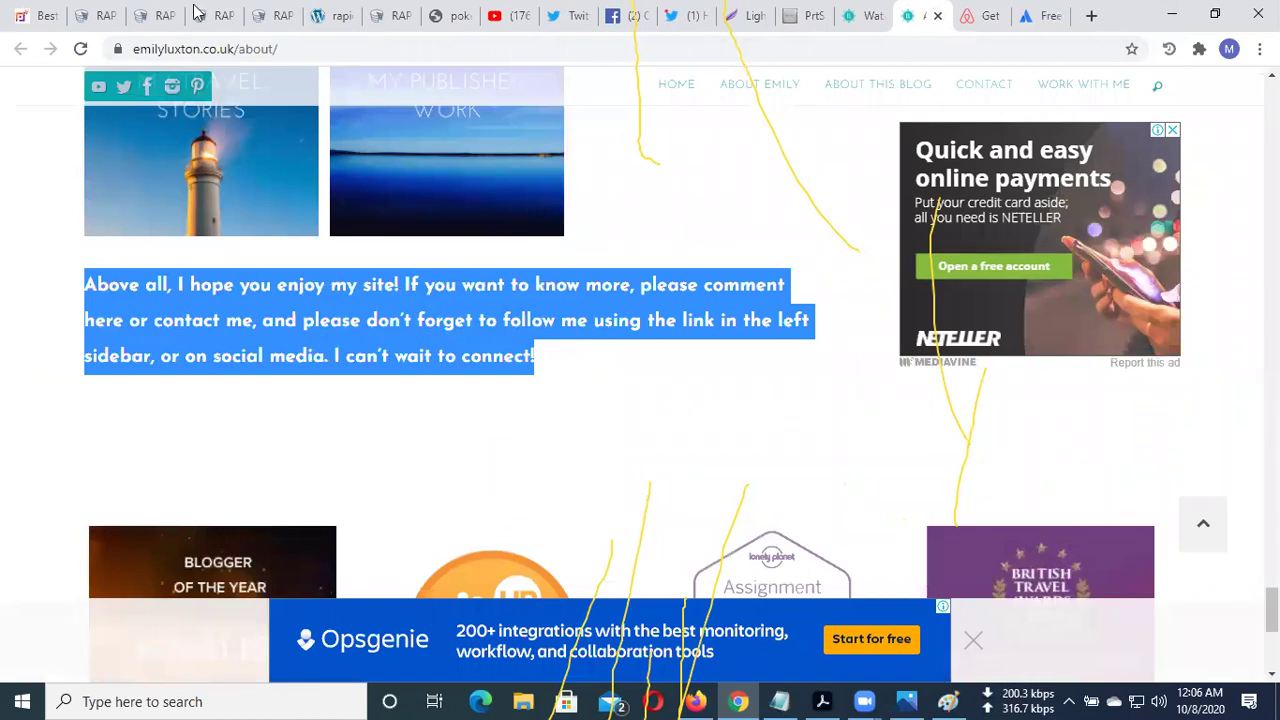
# Clear all the existing text from the travel job's proof box
pyautogui.click(272, 15)
pyautogui.moveTo(914, 288); pyautogui.dragTo(600, 188)
pyautogui.press('BackSpace')
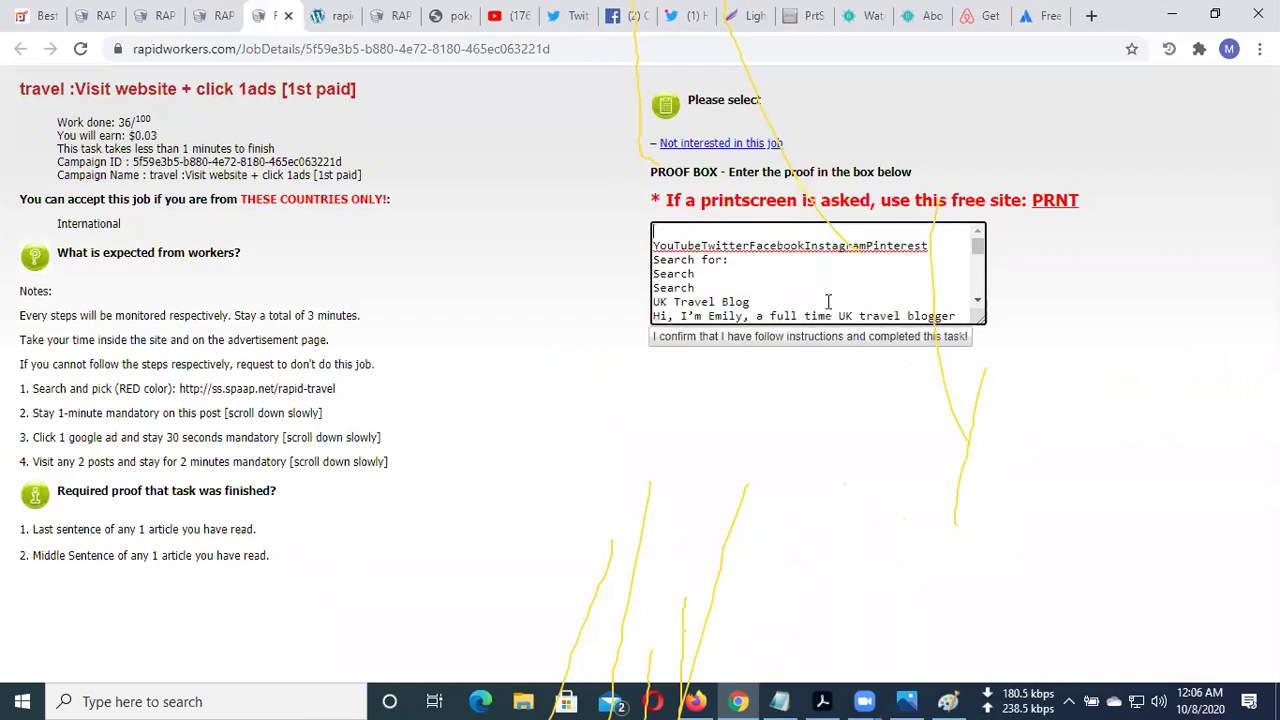
pyautogui.moveTo(959, 309); pyautogui.dragTo(845, 412)
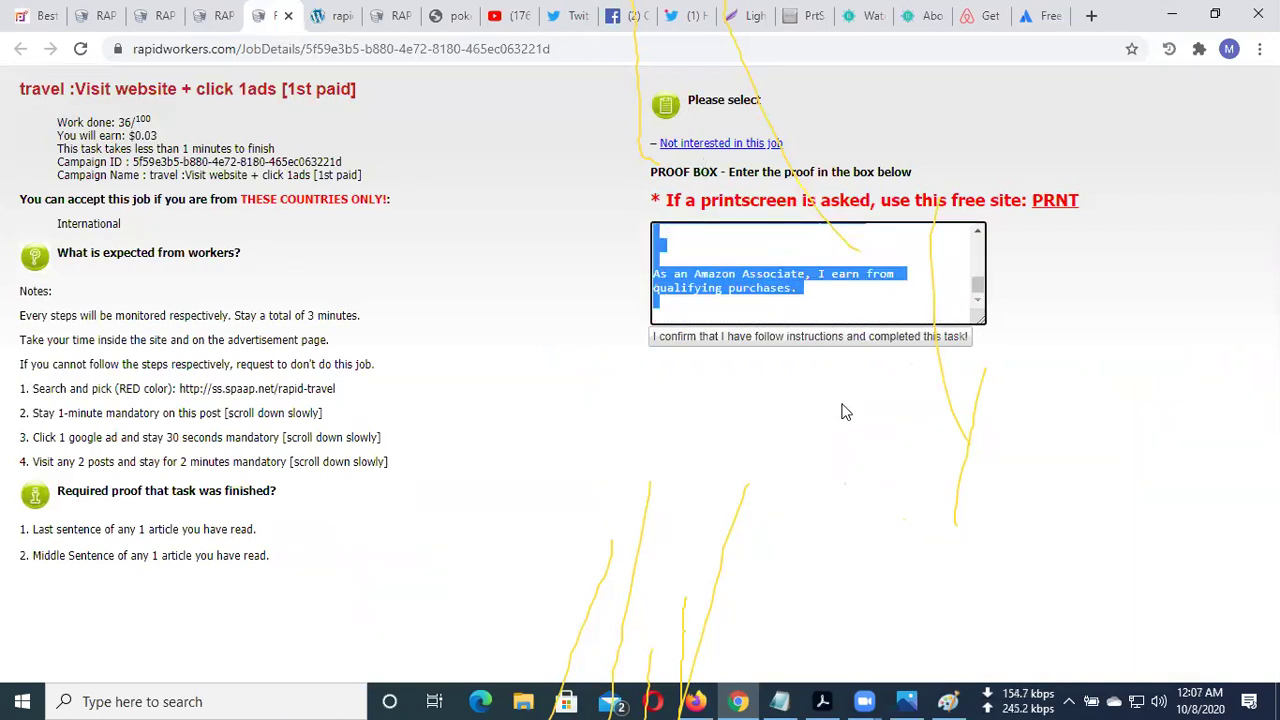
pyautogui.press('BackSpace')
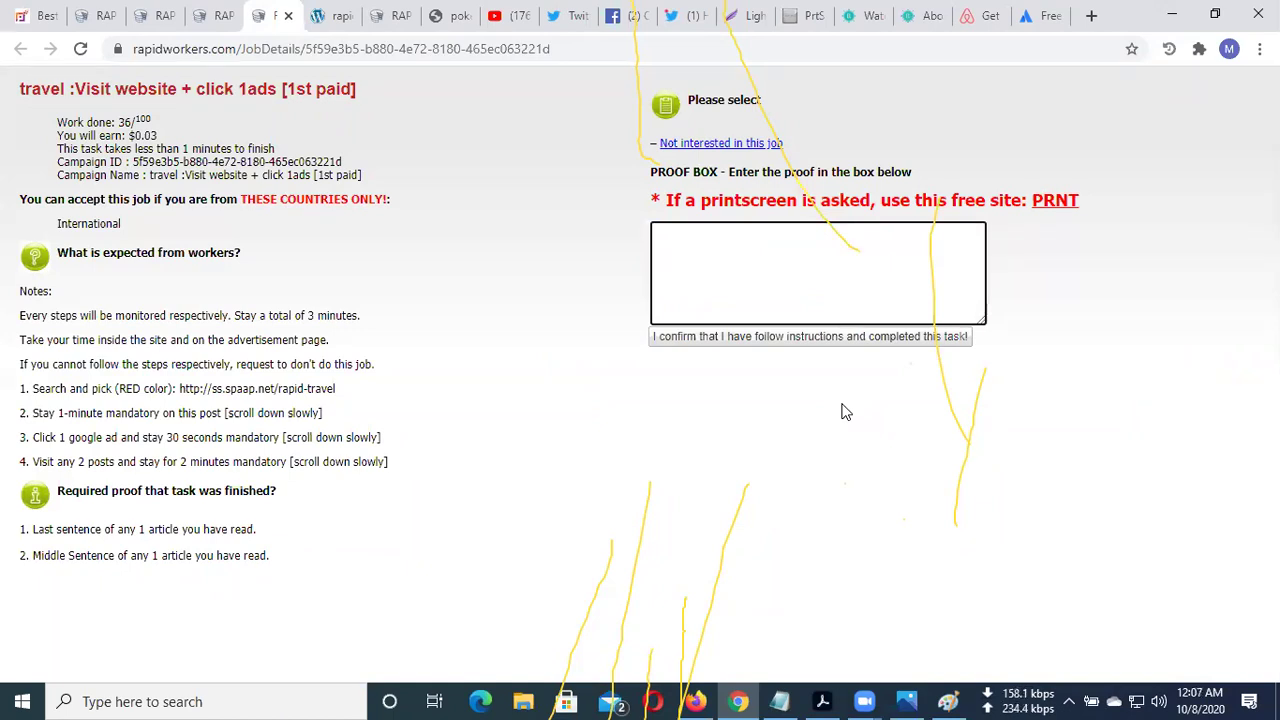
# Enter "1-" followed by the copied closing paragraph in the proof box, and start a second line with "2"
pyautogui.write('1-')
pyautogui.hotkey('ctrl', 'v')
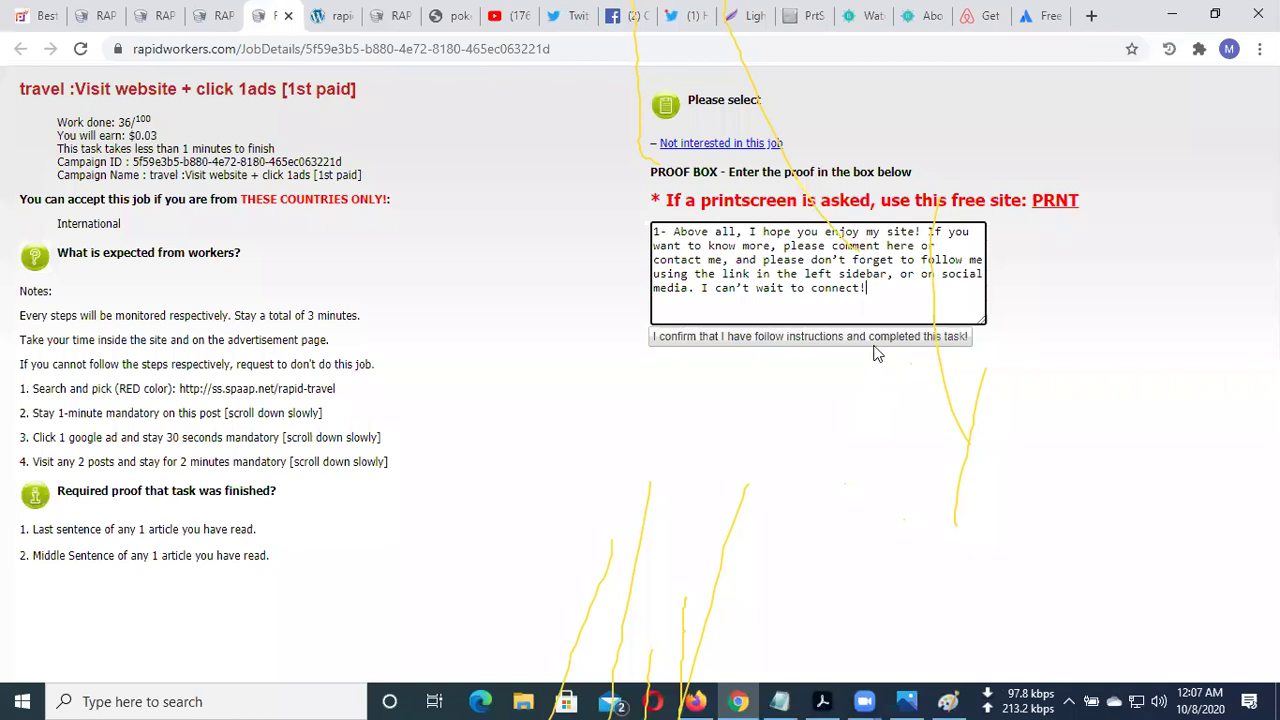
pyautogui.press('Return')
pyautogui.write('2')
# Revisit the Atlassian Confluence ad page and close it
pyautogui.click(1035, 15)
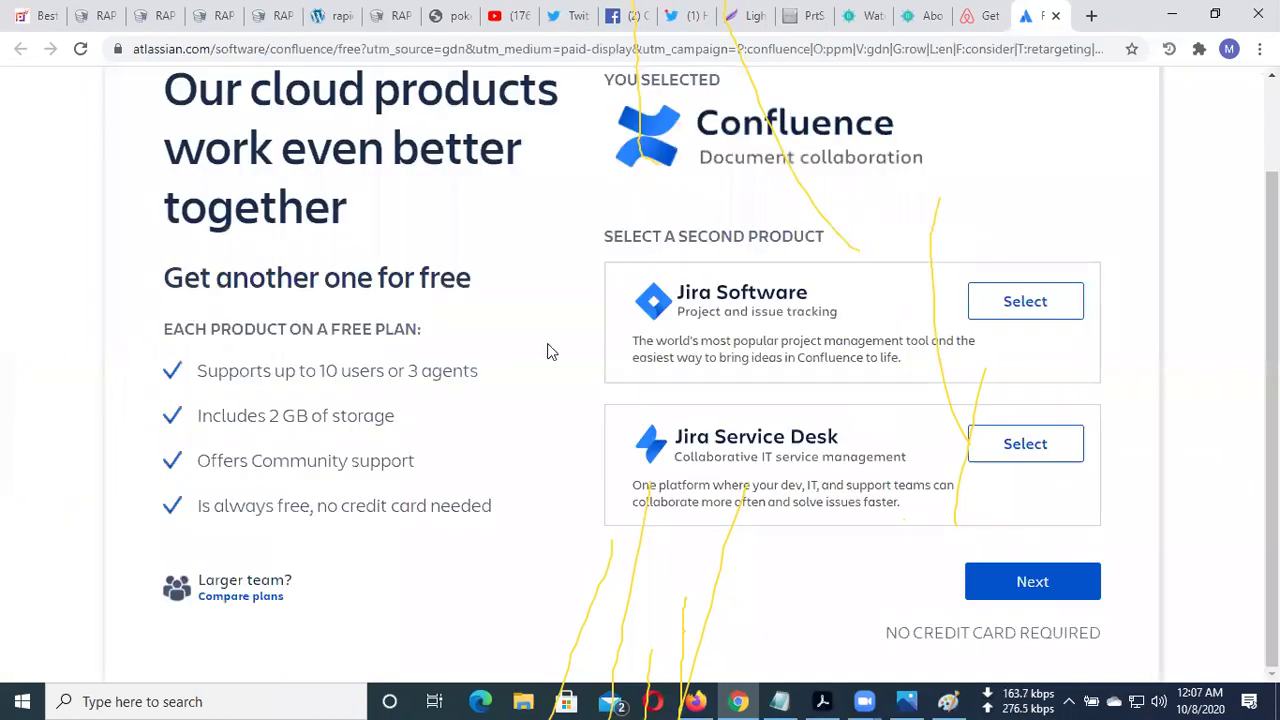
pyautogui.scroll(1, 520, 360)
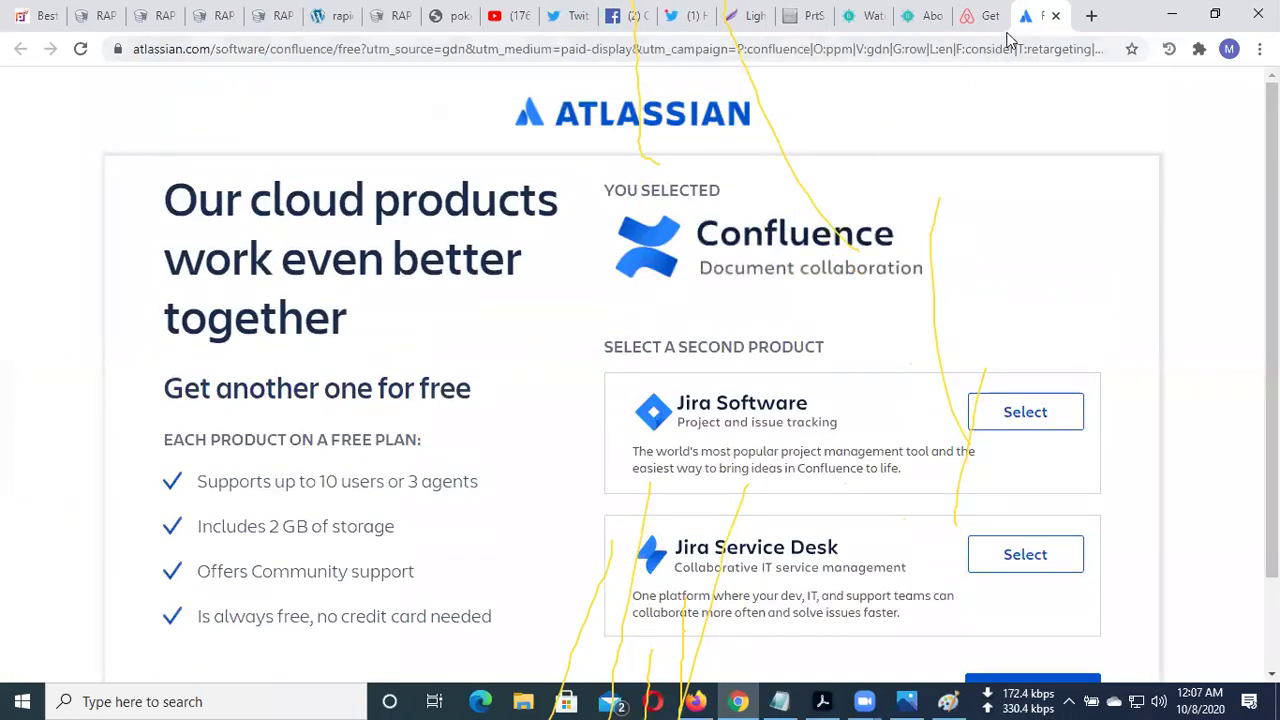
pyautogui.hotkey('ctrl', 'w')
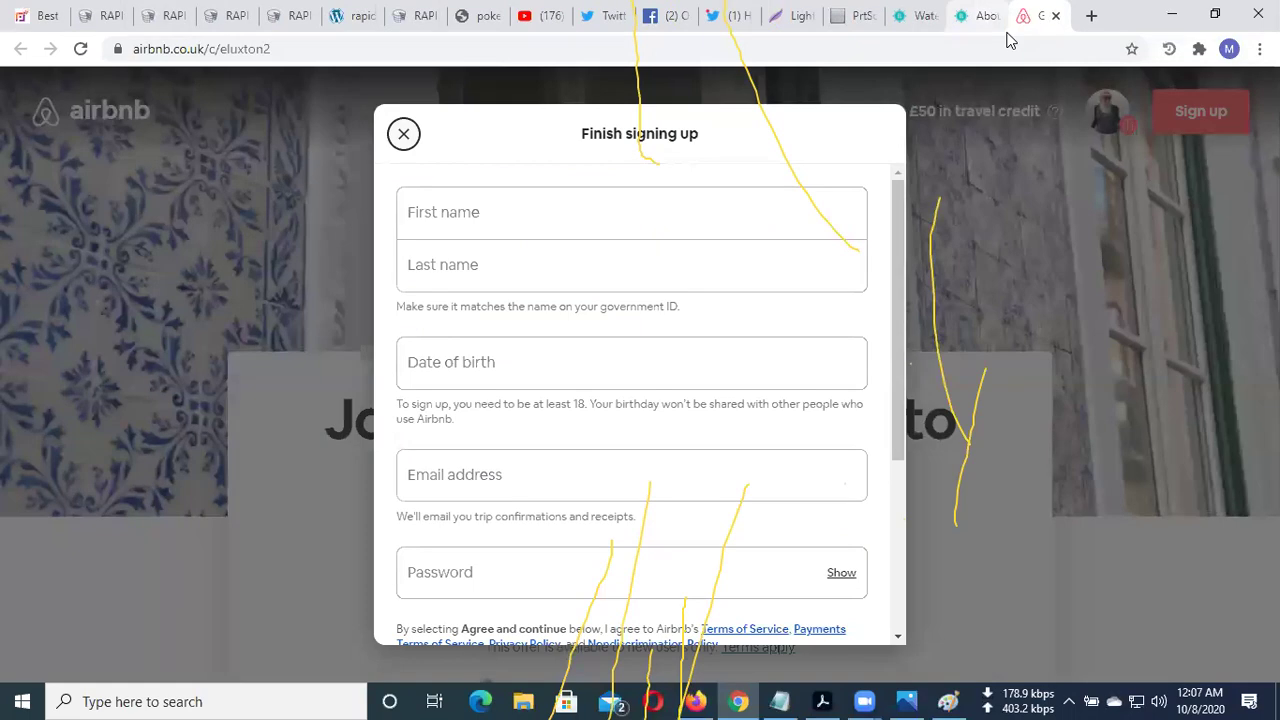
# Look through the Water-to-Go bottle review down to its "Reduce Waste" section
pyautogui.hotkey('ctrl', 'shift', 'Tab')
pyautogui.hotkey('ctrl', 'shift', 'Tab')
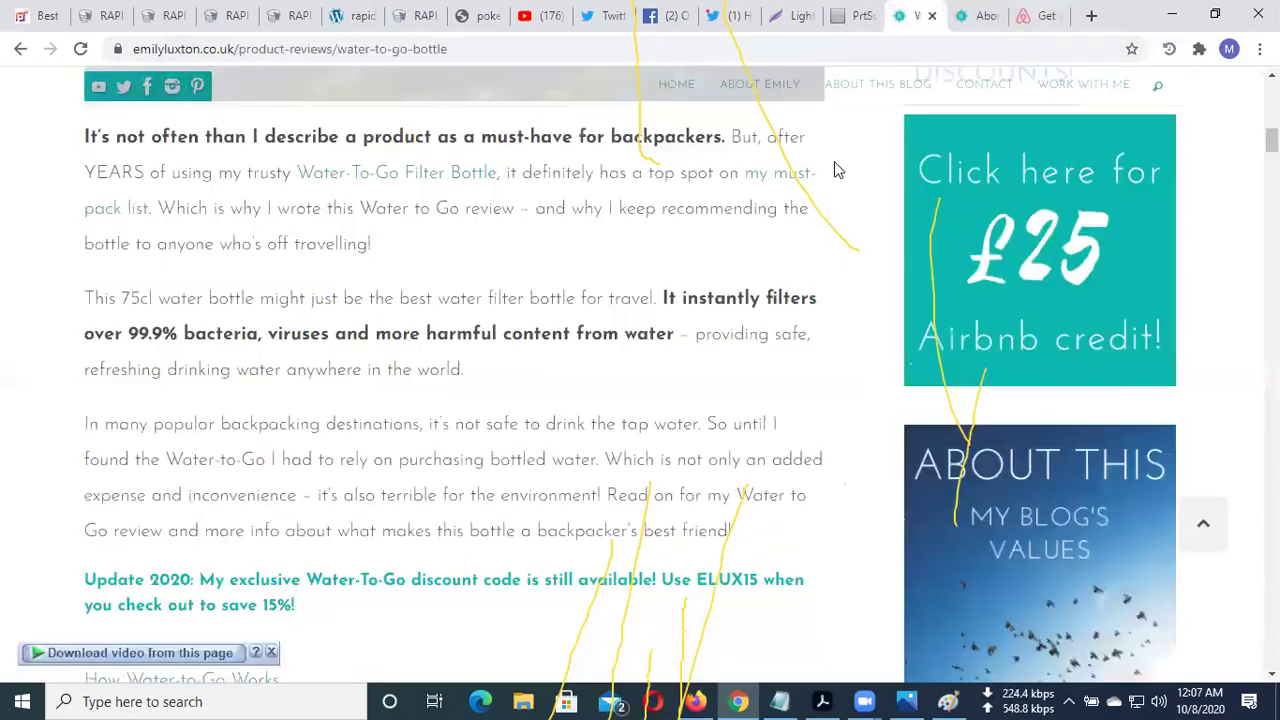
pyautogui.scroll(-20, 626, 378)
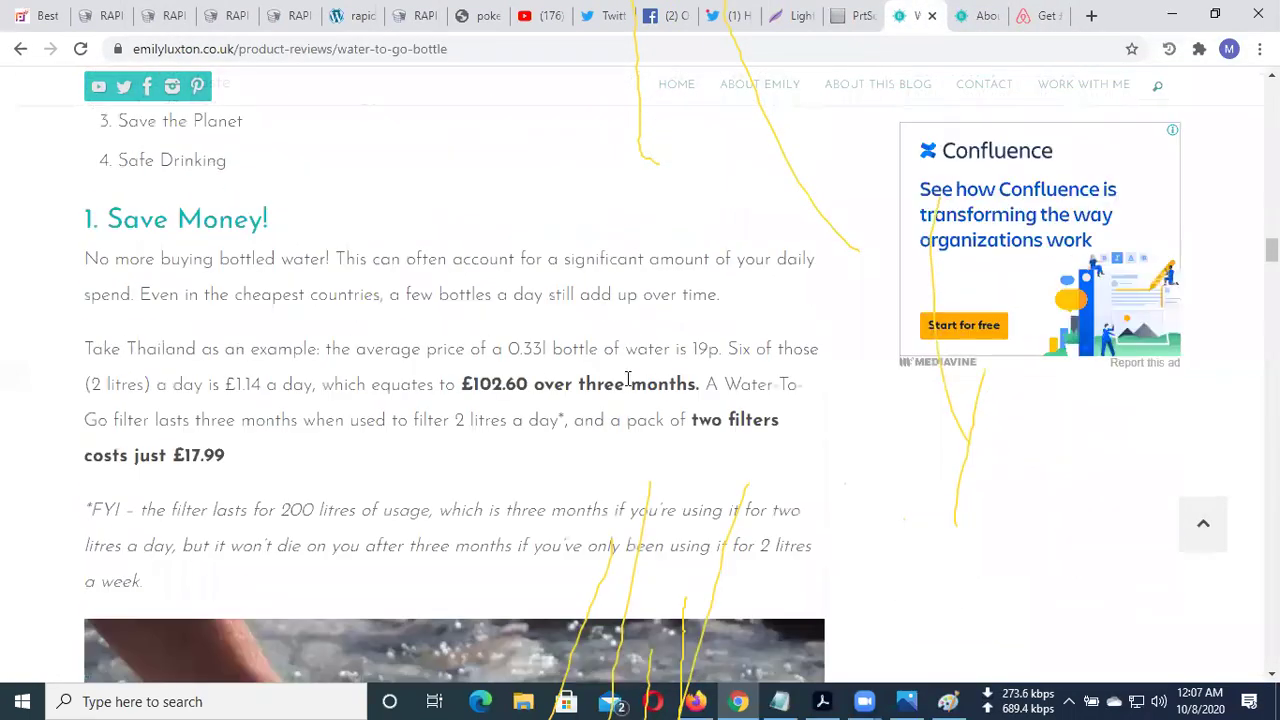
pyautogui.scroll(-5, 627, 378)
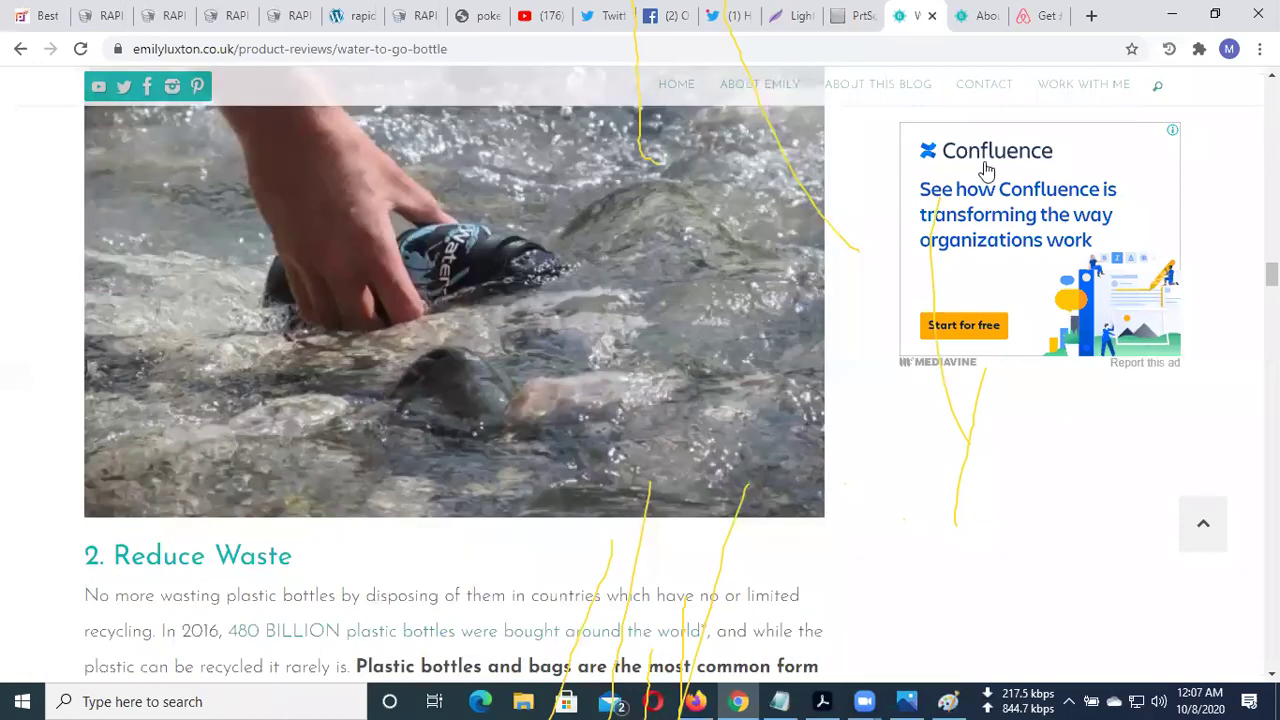
# Look through the Airbnb sign-up form to its end and close that page
pyautogui.click(990, 30)
pyautogui.hotkey('ctrl', 'Tab')
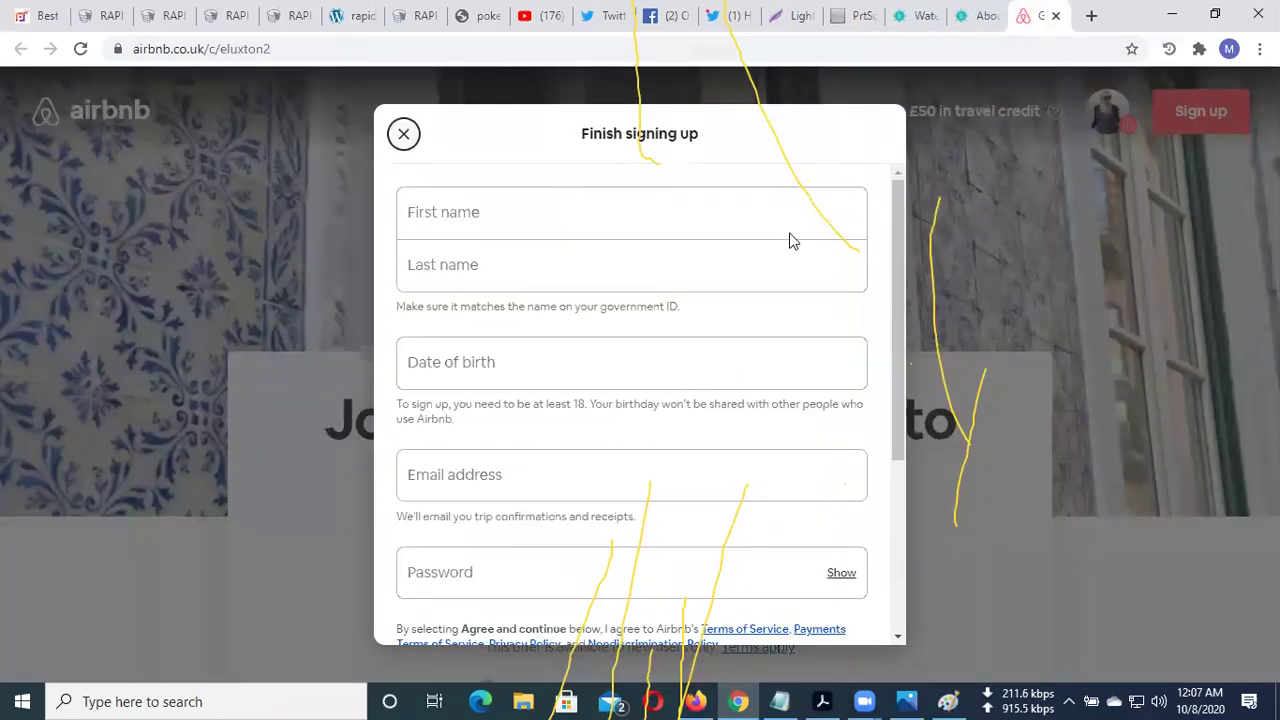
pyautogui.scroll(-3, 880, 300)
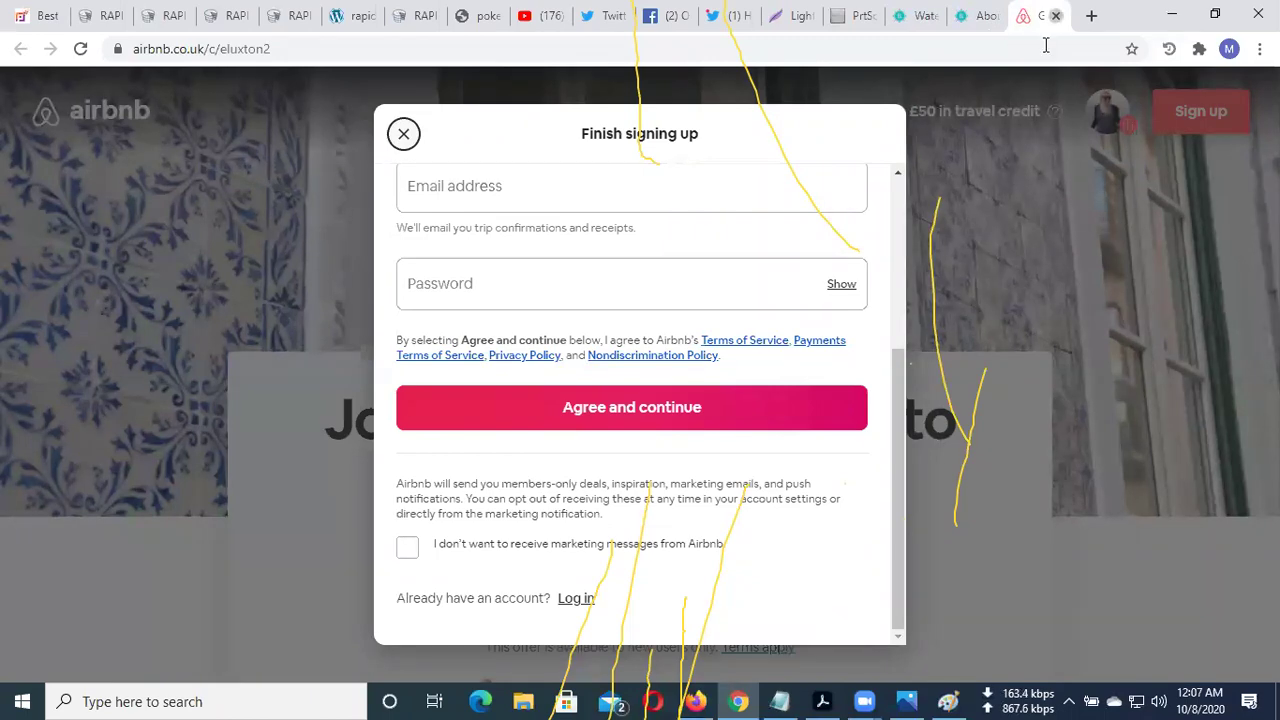
pyautogui.click(1055, 15)
# Open the Hostelworld site from the Water-to-Go bottle review
pyautogui.click(965, 15)
pyautogui.scroll(20, 1077, 265)
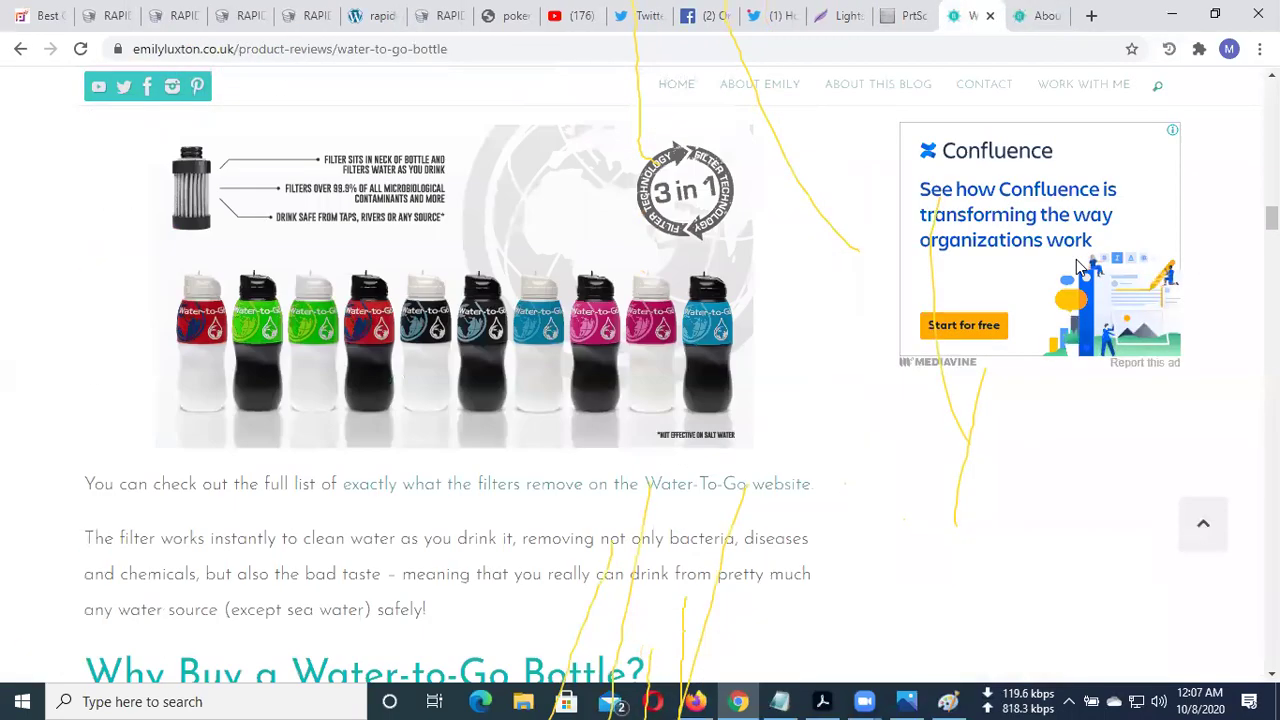
pyautogui.scroll(1, 1106, 275)
pyautogui.scroll(-1, 1080, 380)
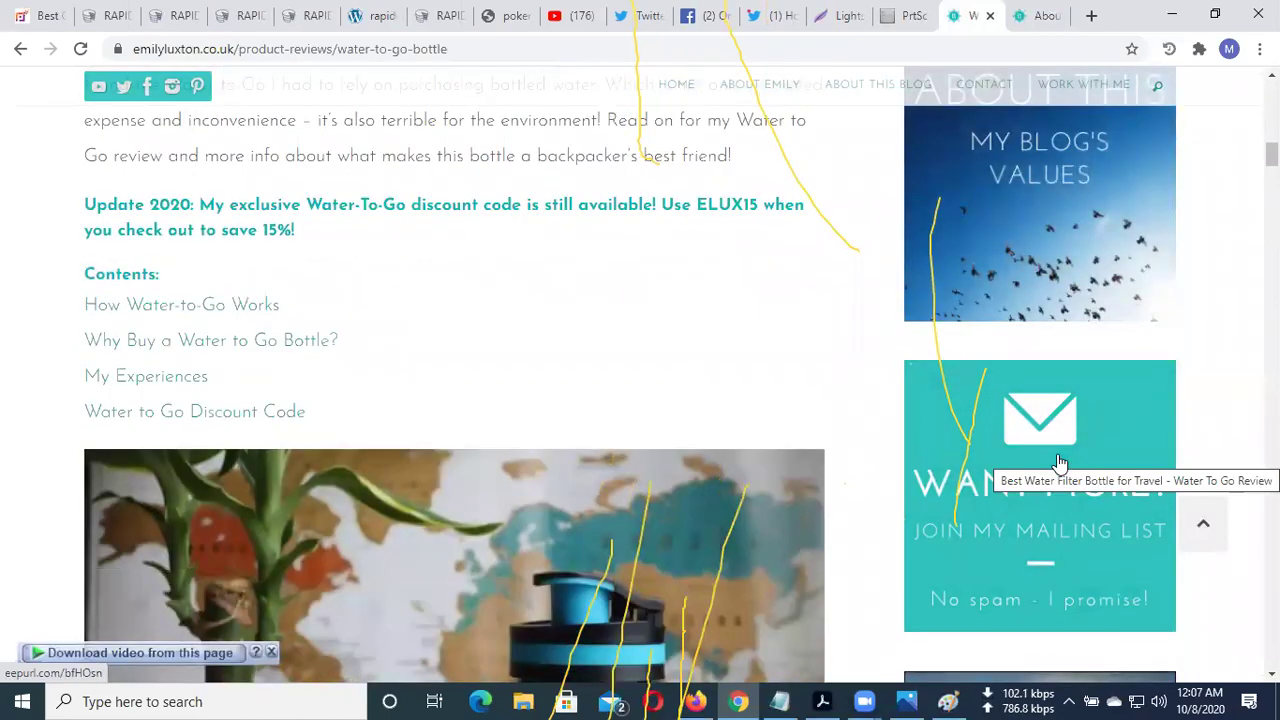
pyautogui.scroll(-2, 1060, 470)
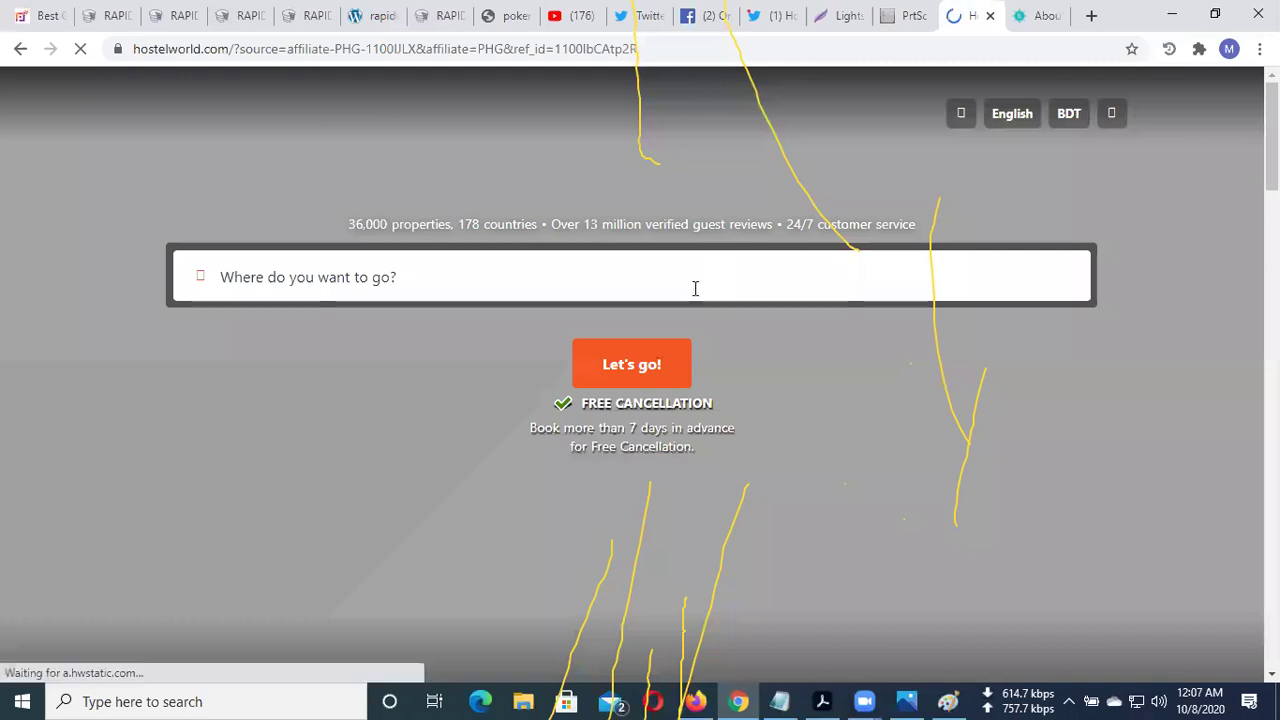
# Look through the Hostelworld homepage, including its city hostel listings, and return to its beginning
pyautogui.scroll(-2, 694, 288)
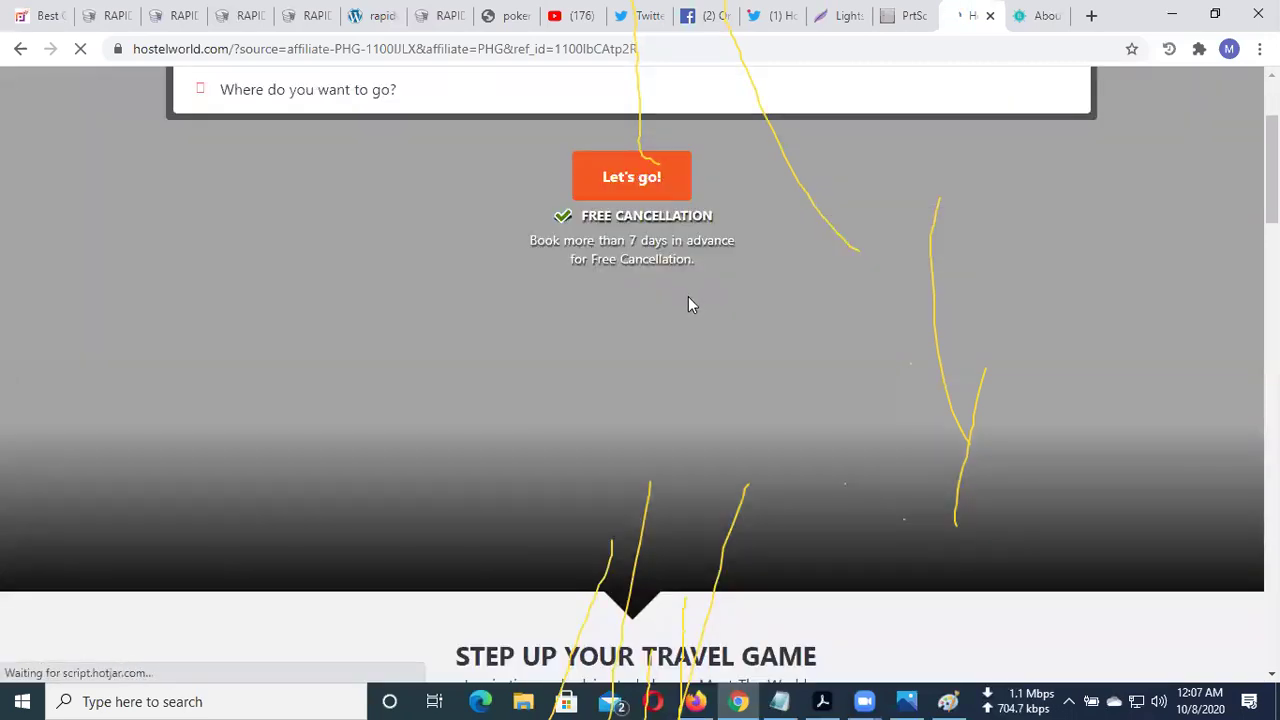
pyautogui.scroll(-6, 688, 297)
pyautogui.scroll(-10, 688, 302)
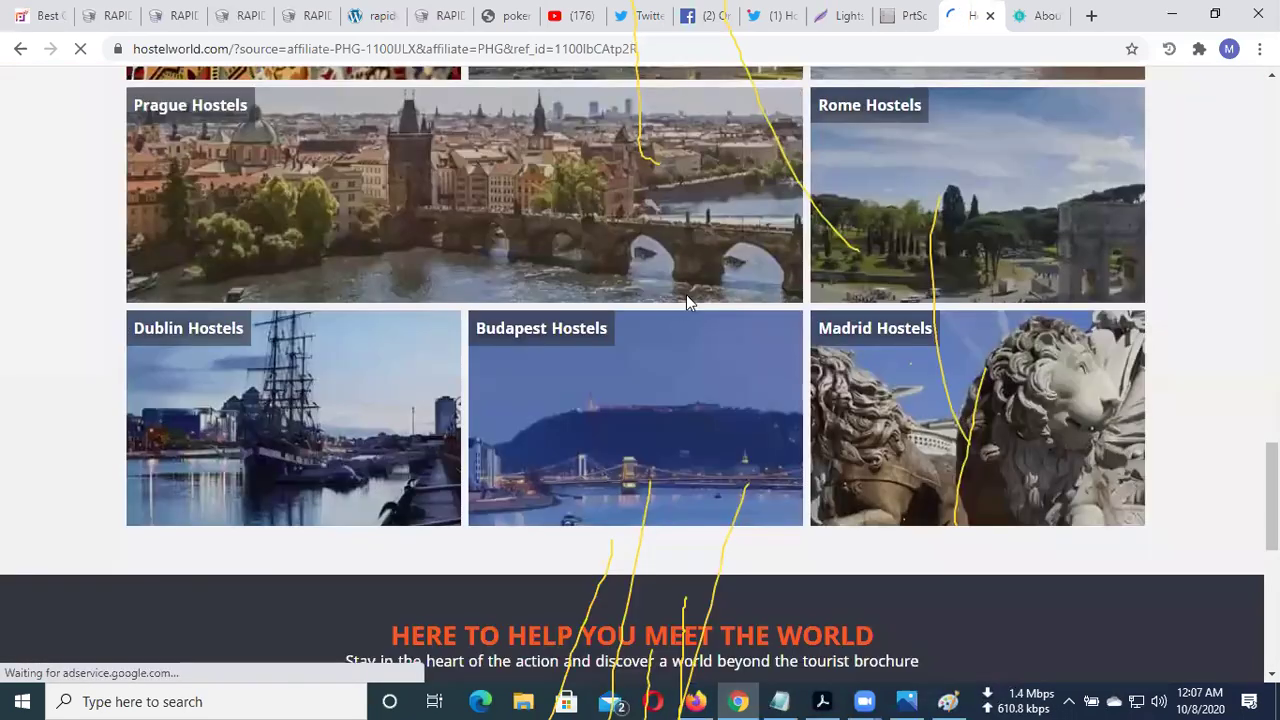
pyautogui.scroll(12, 688, 302)
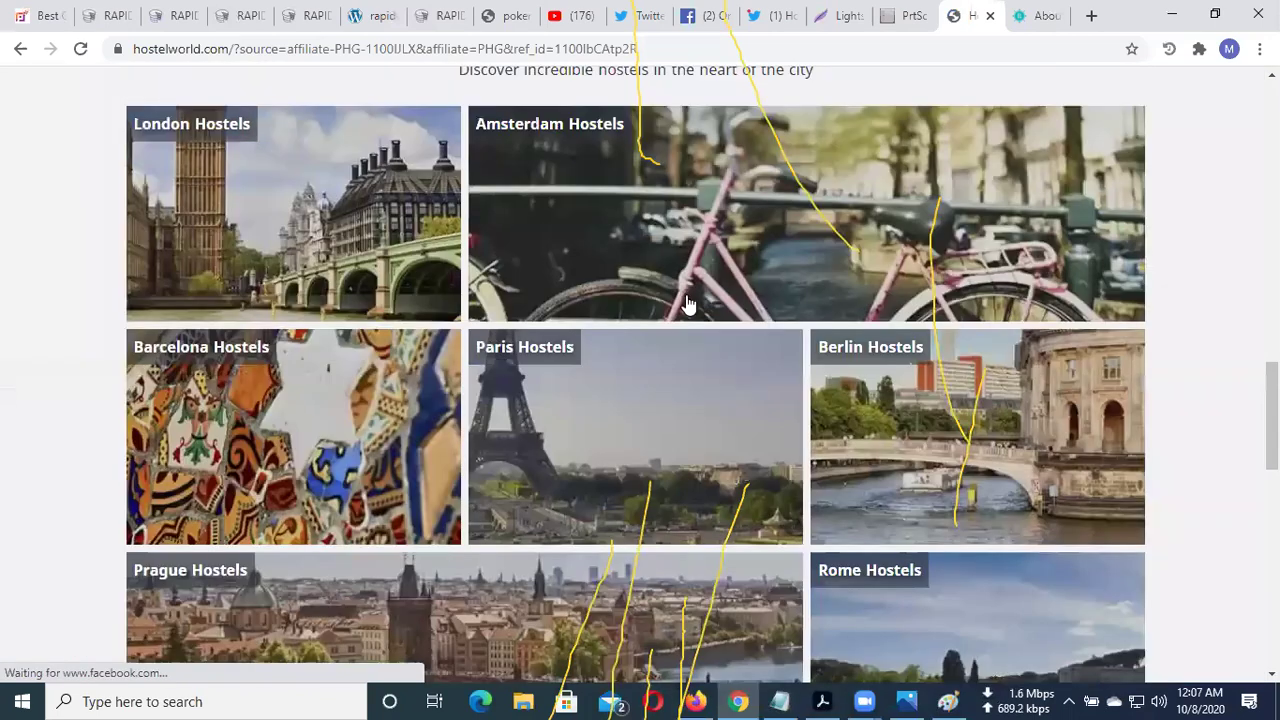
pyautogui.scroll(6, 686, 298)
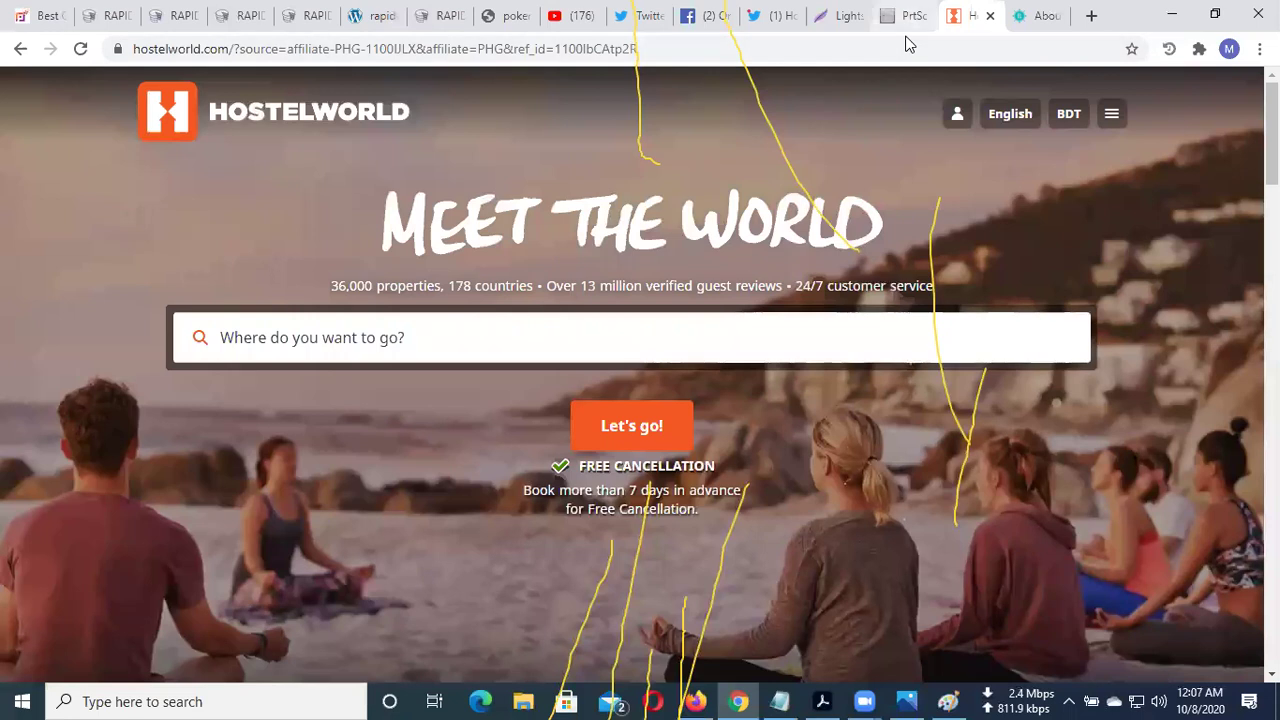
pyautogui.hotkey('ctrl', 'Tab')
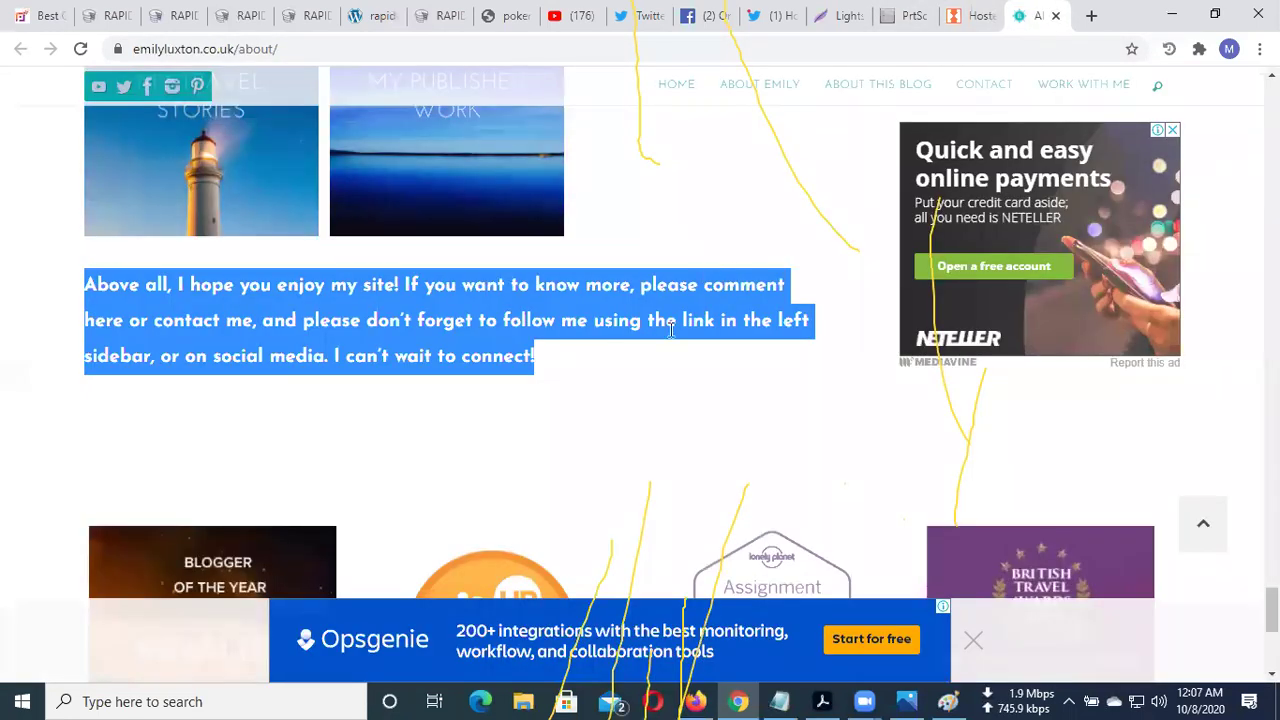
pyautogui.hotkey('ctrl', 'shift', 'Tab')
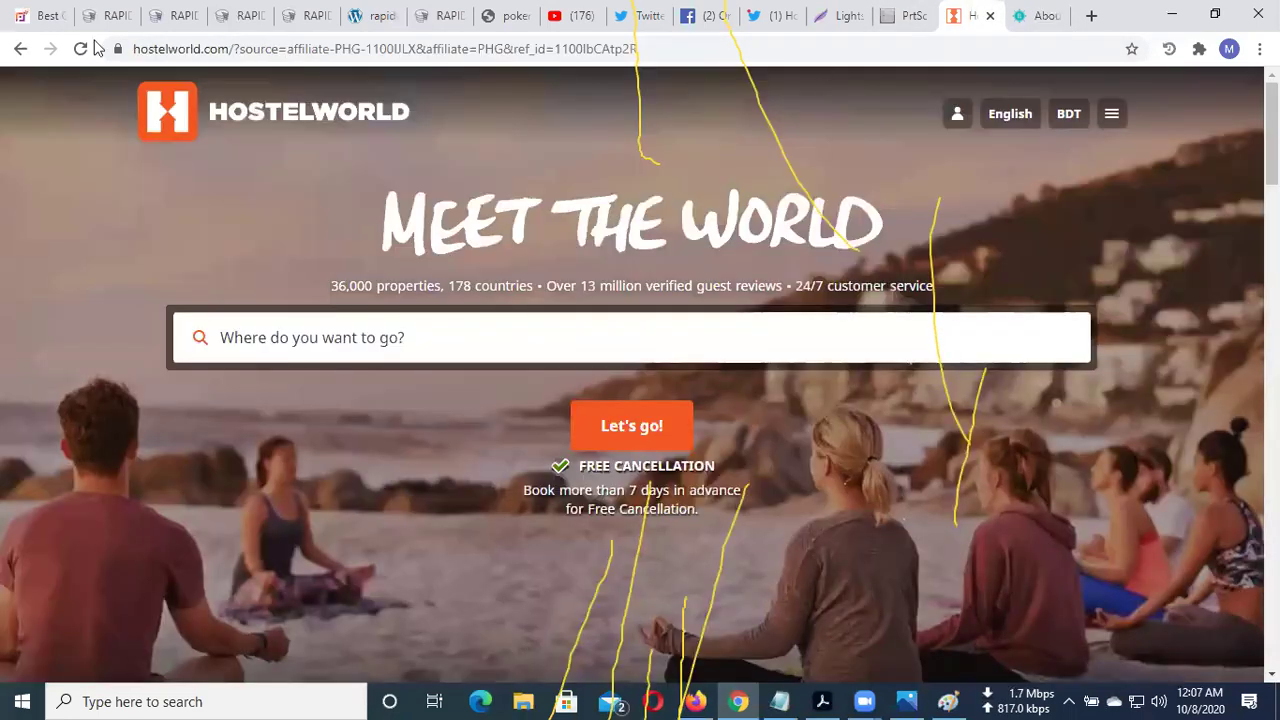
# Return to the Water-to-Go bottle review and look through it for a sentence from the middle of the article
pyautogui.click(20, 48)
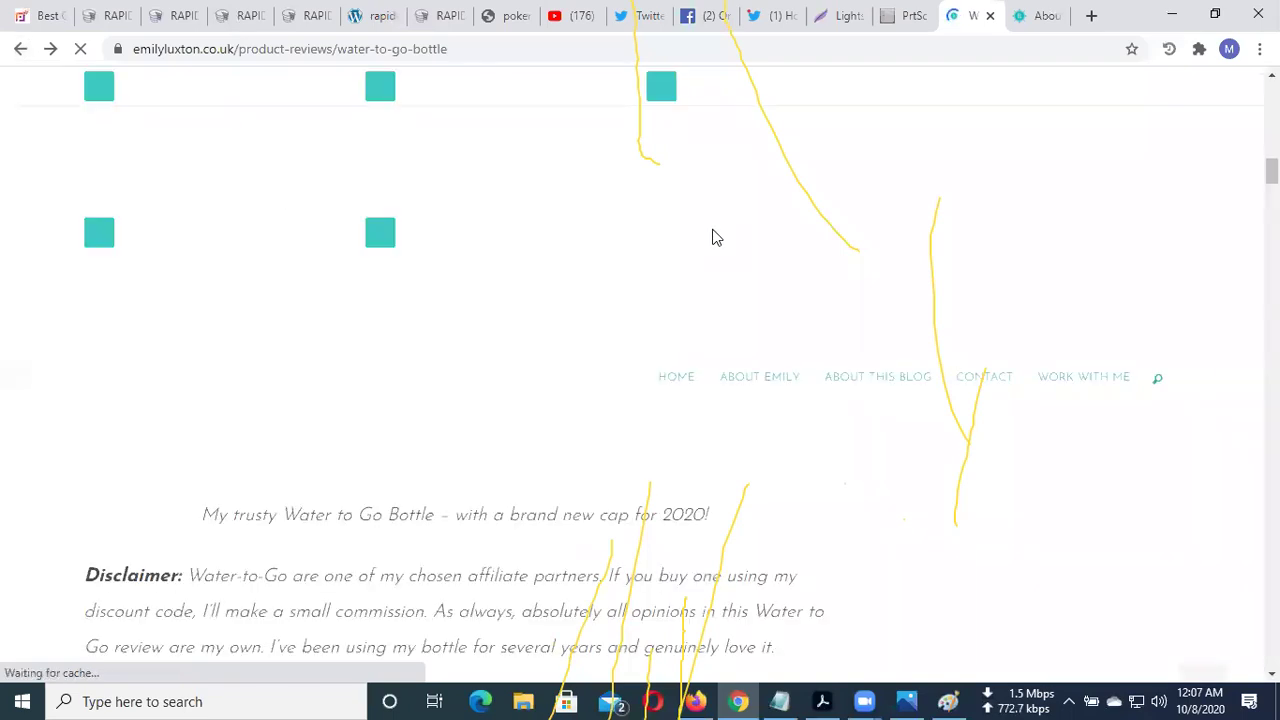
pyautogui.scroll(4, 557, 278)
pyautogui.scroll(-10, 557, 278)
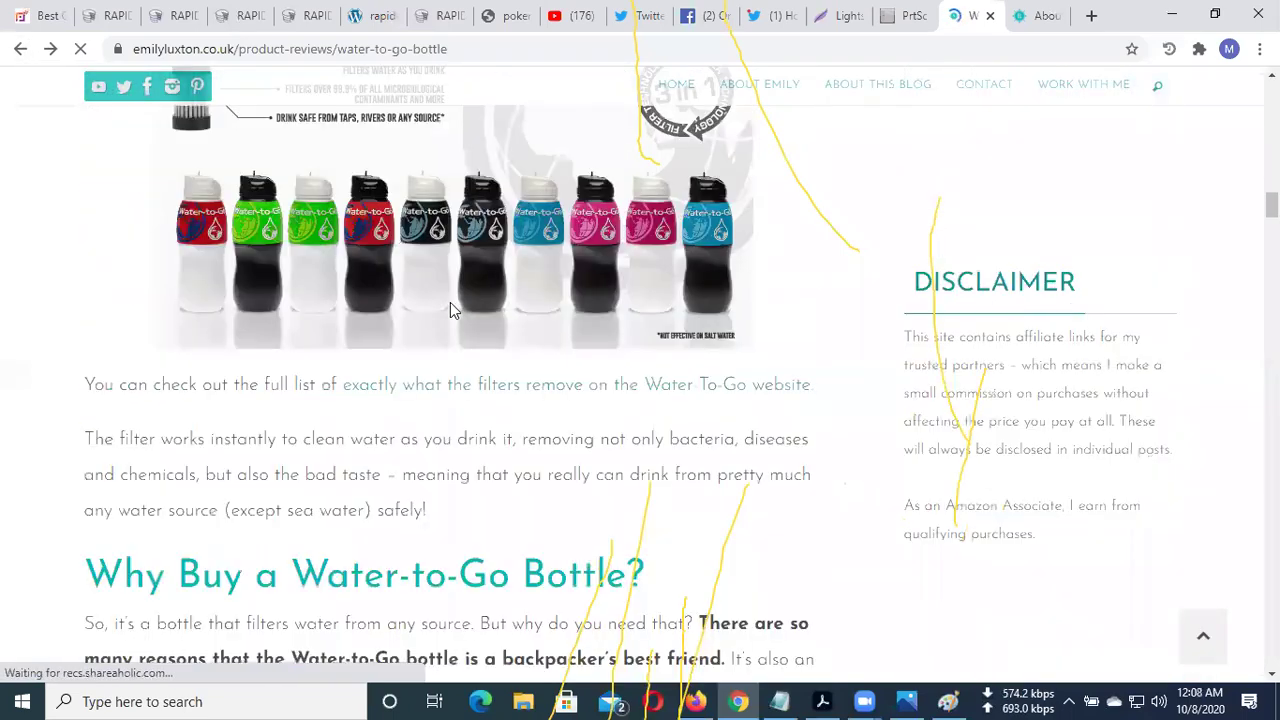
pyautogui.scroll(-20, 448, 304)
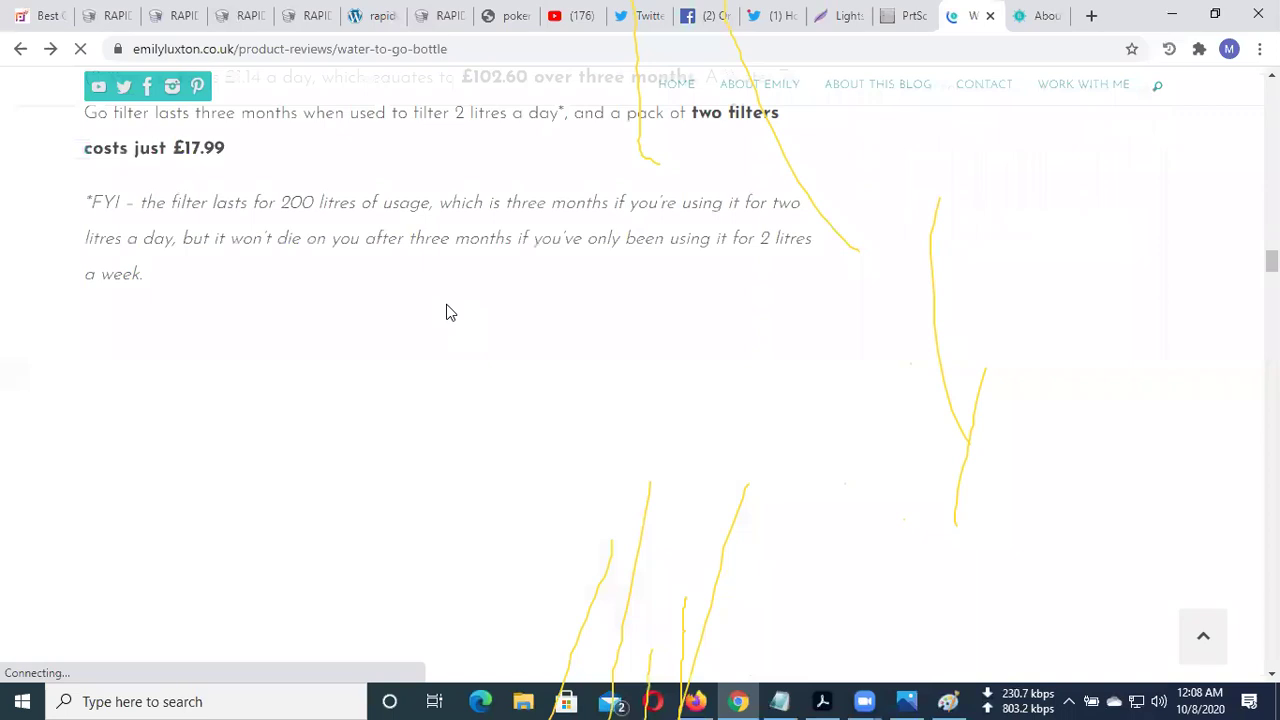
pyautogui.scroll(-20, 448, 304)
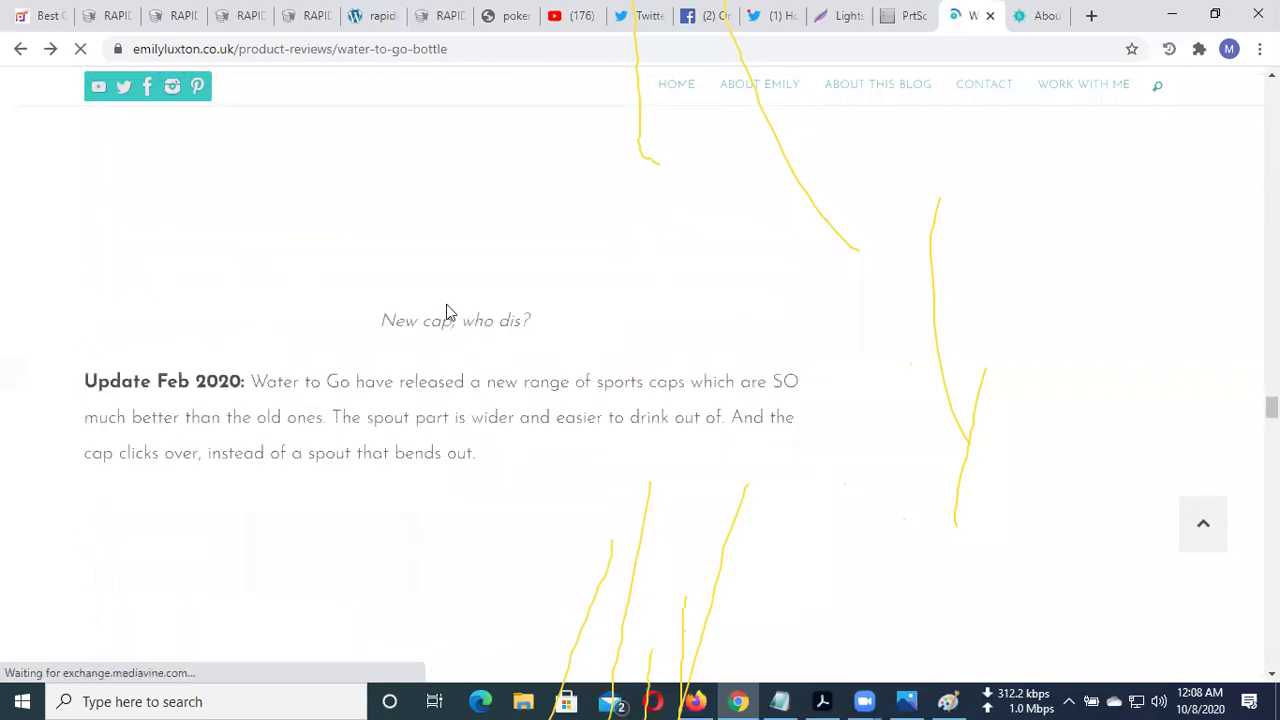
pyautogui.scroll(-20, 448, 313)
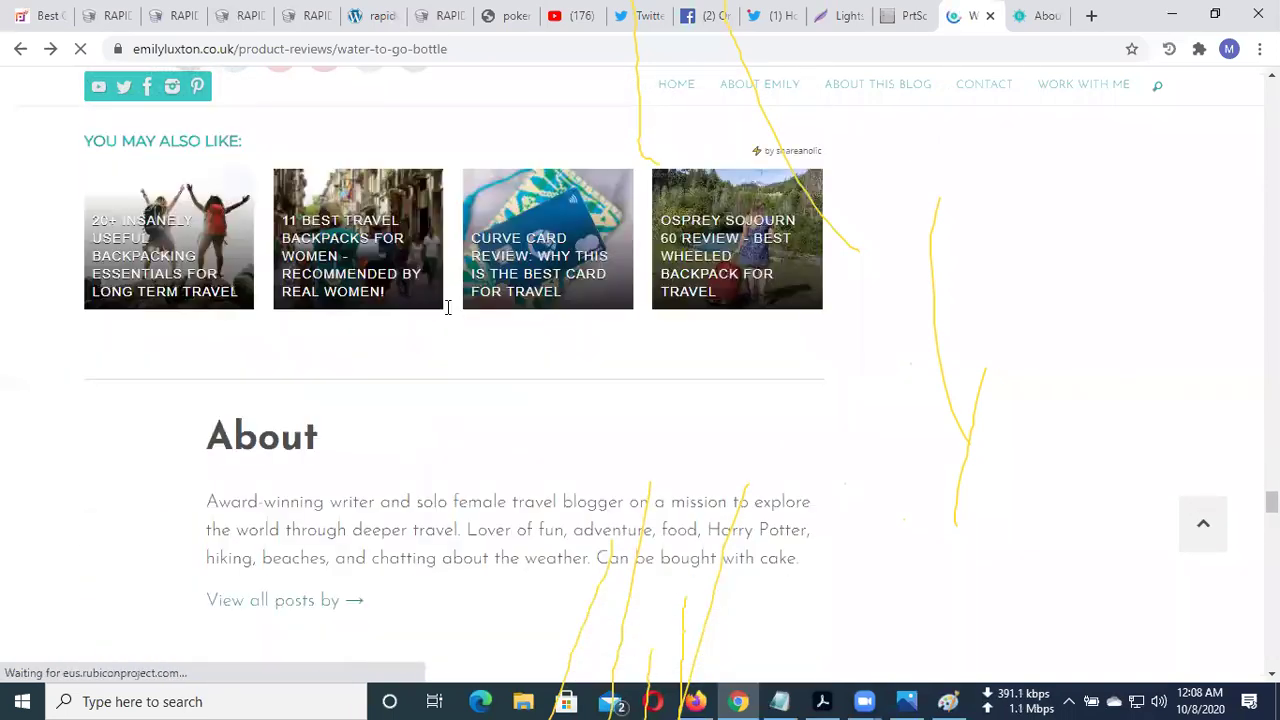
pyautogui.scroll(15, 448, 313)
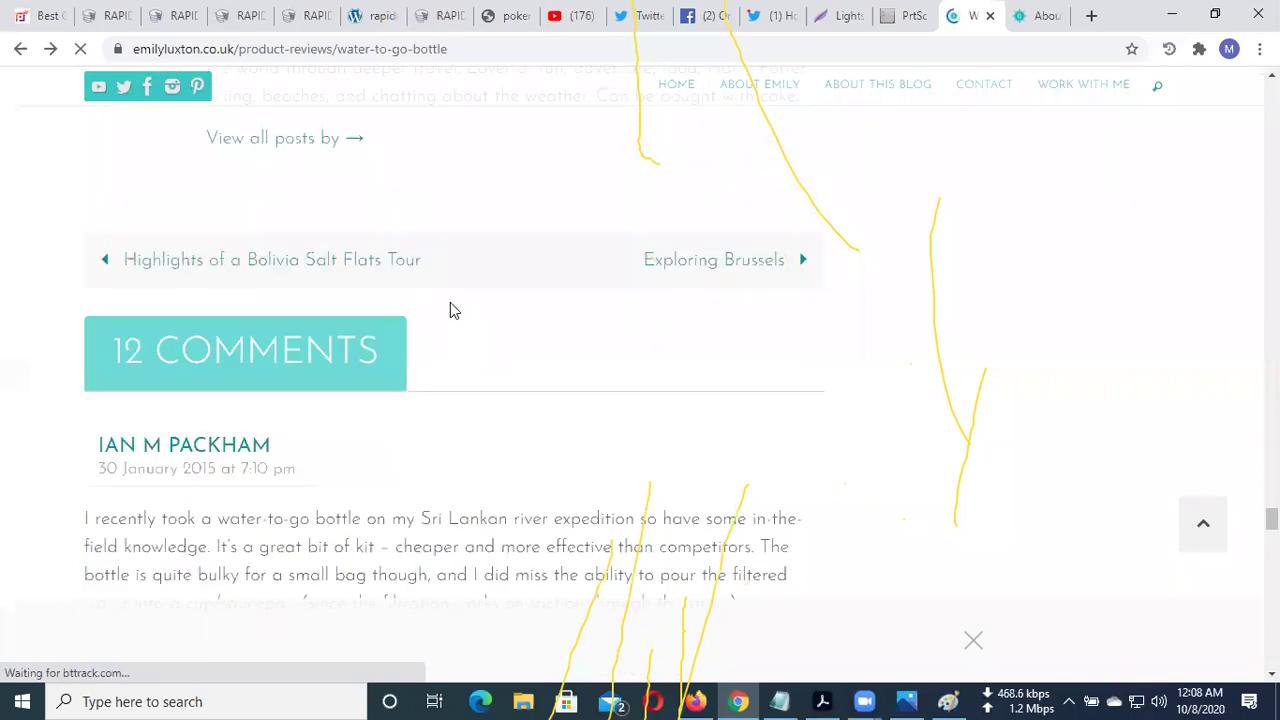
pyautogui.scroll(5, 450, 310)
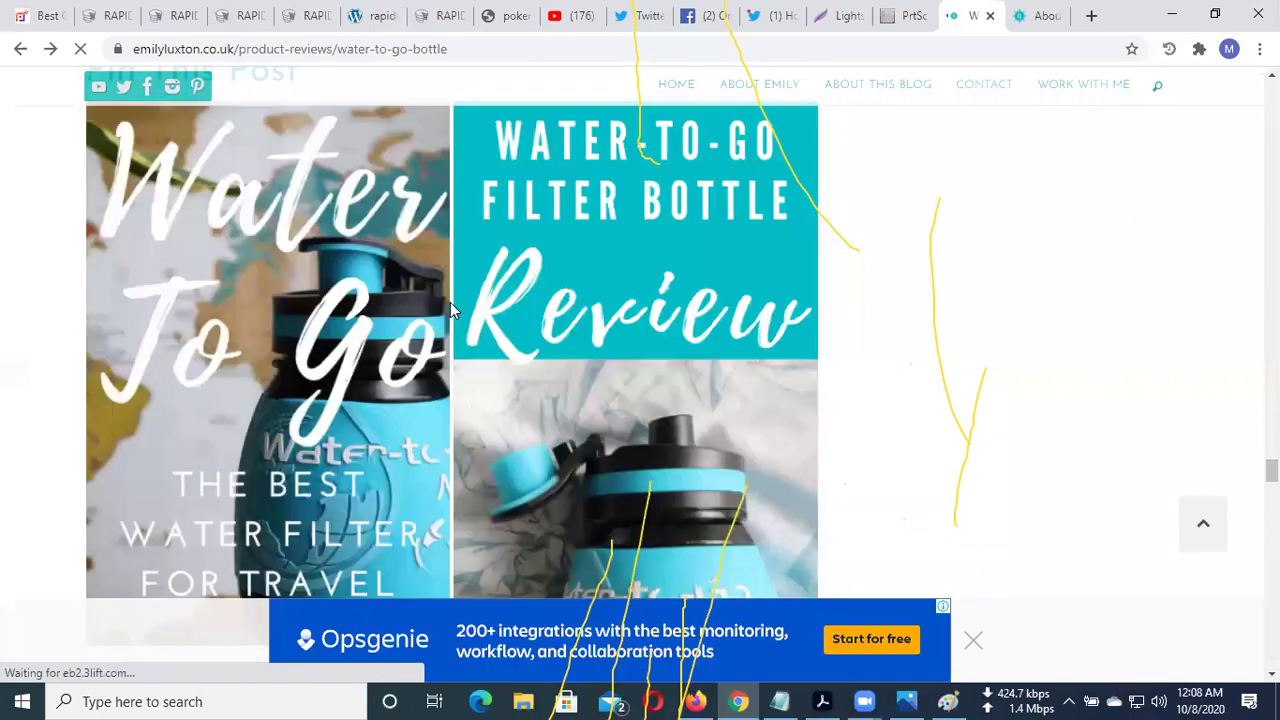
pyautogui.scroll(4, 474, 346)
pyautogui.scroll(2, 545, 340)
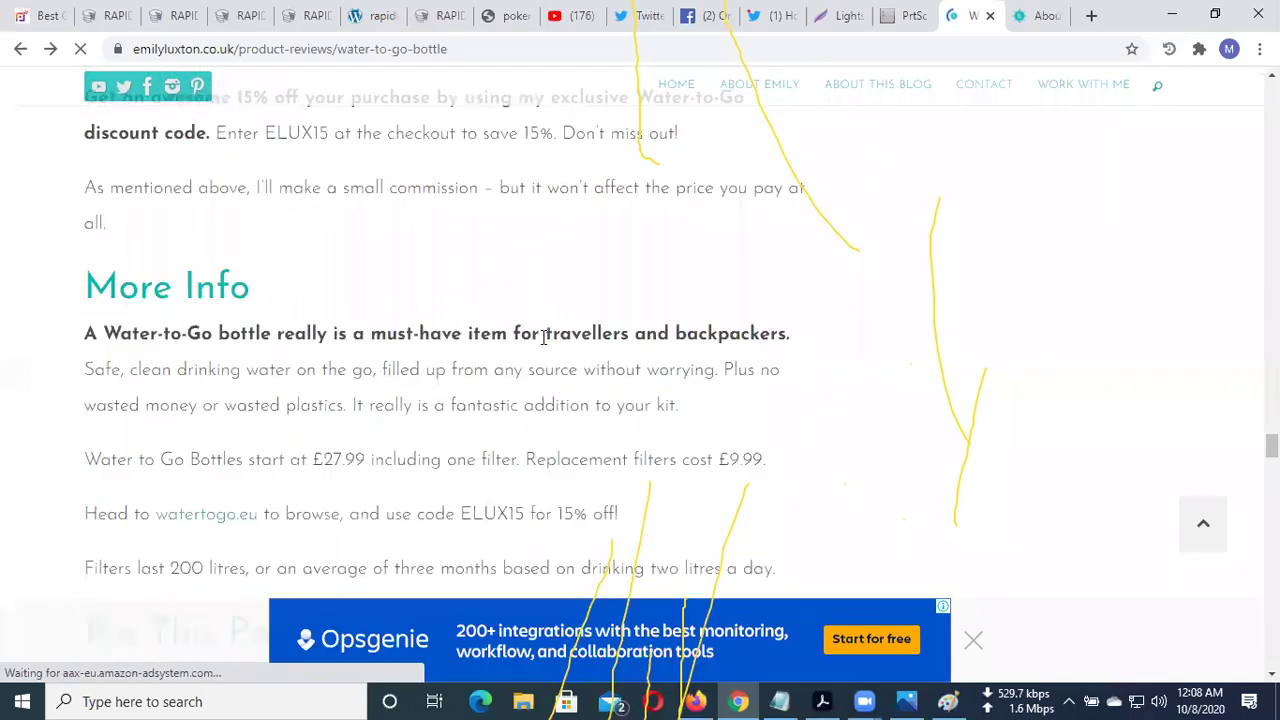
pyautogui.scroll(3, 545, 337)
pyautogui.scroll(4, 543, 338)
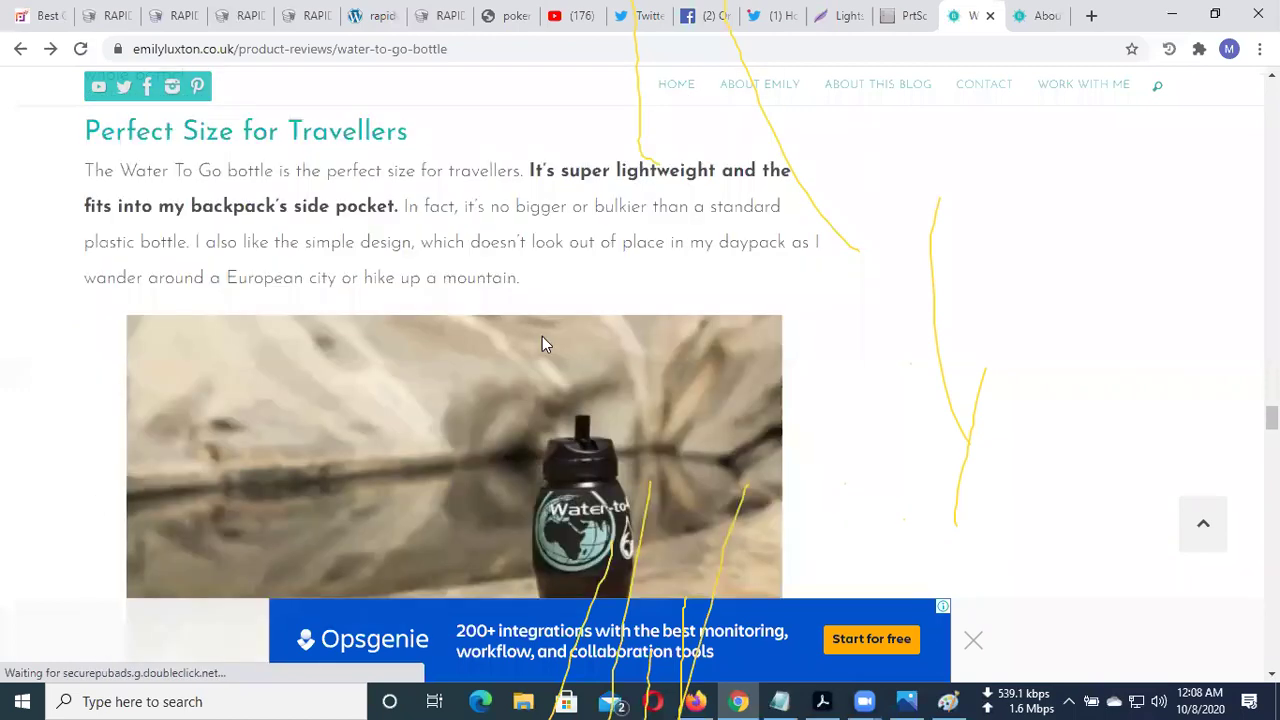
pyautogui.scroll(4, 542, 344)
pyautogui.scroll(6, 542, 344)
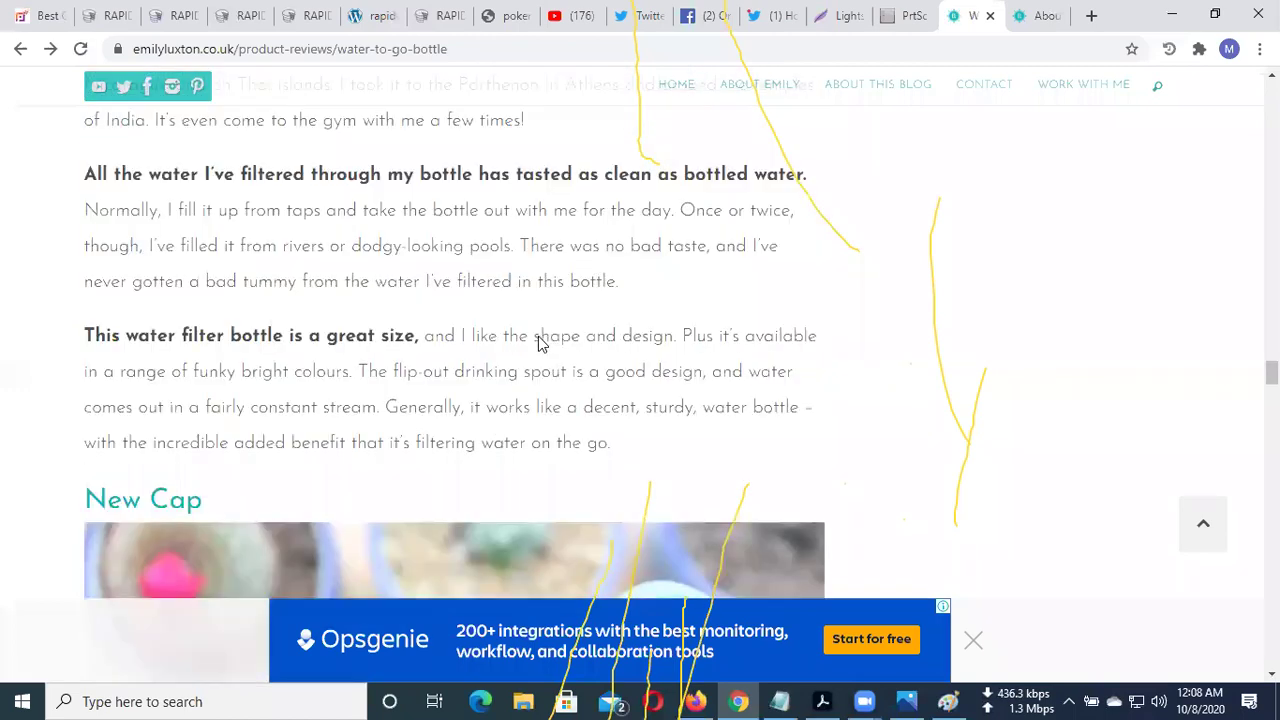
# Copy the review's "Generally, it works like a decent, sturdy, water bottle" sentence into the job's proof box as item 2 and submit the job
pyautogui.moveTo(604, 463); pyautogui.dragTo(386, 428)
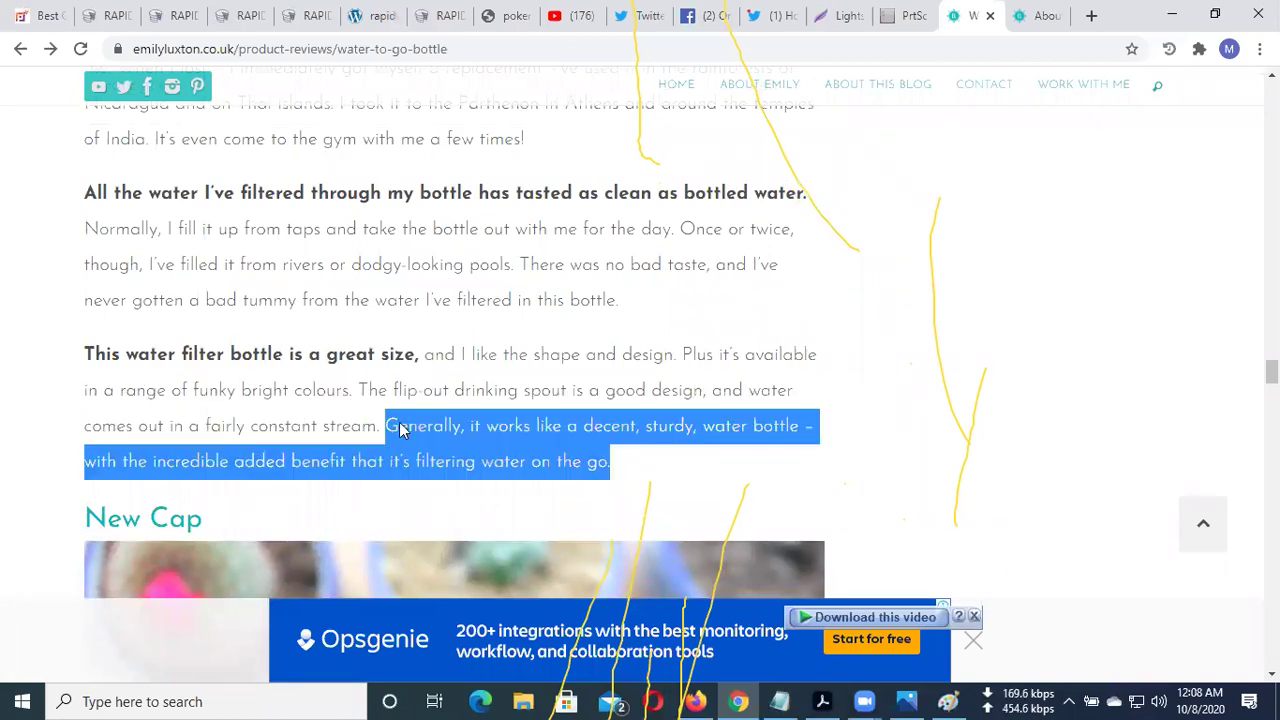
pyautogui.rightClick(400, 428)
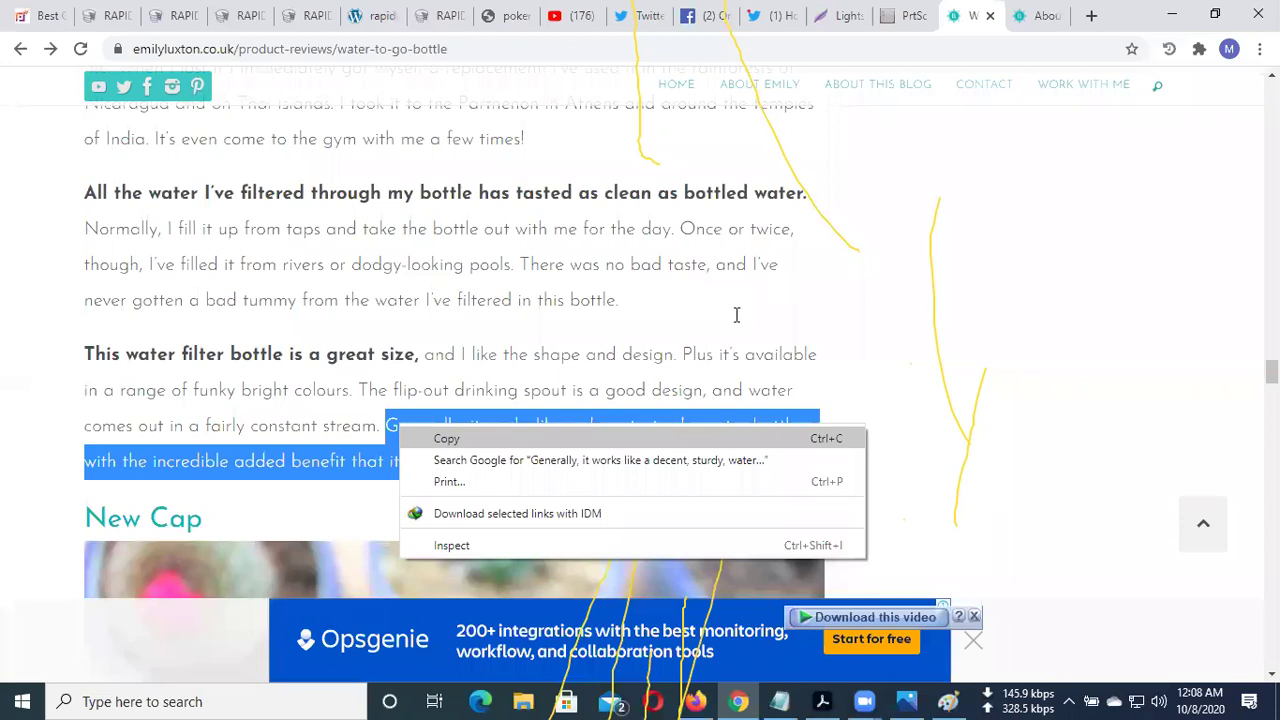
pyautogui.hotkey('ctrl', 'c')
pyautogui.hotkey('ctrl', '5')
pyautogui.hotkey('ctrl', 'v')
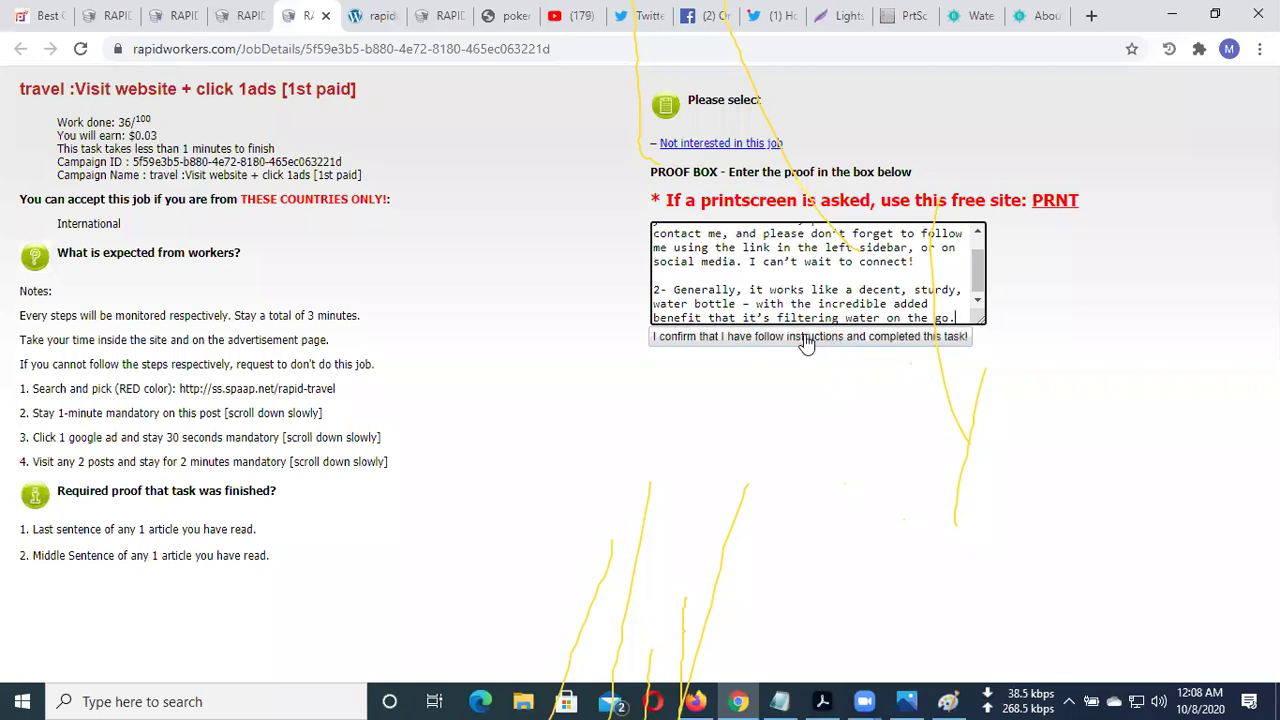
pyautogui.click(855, 341)
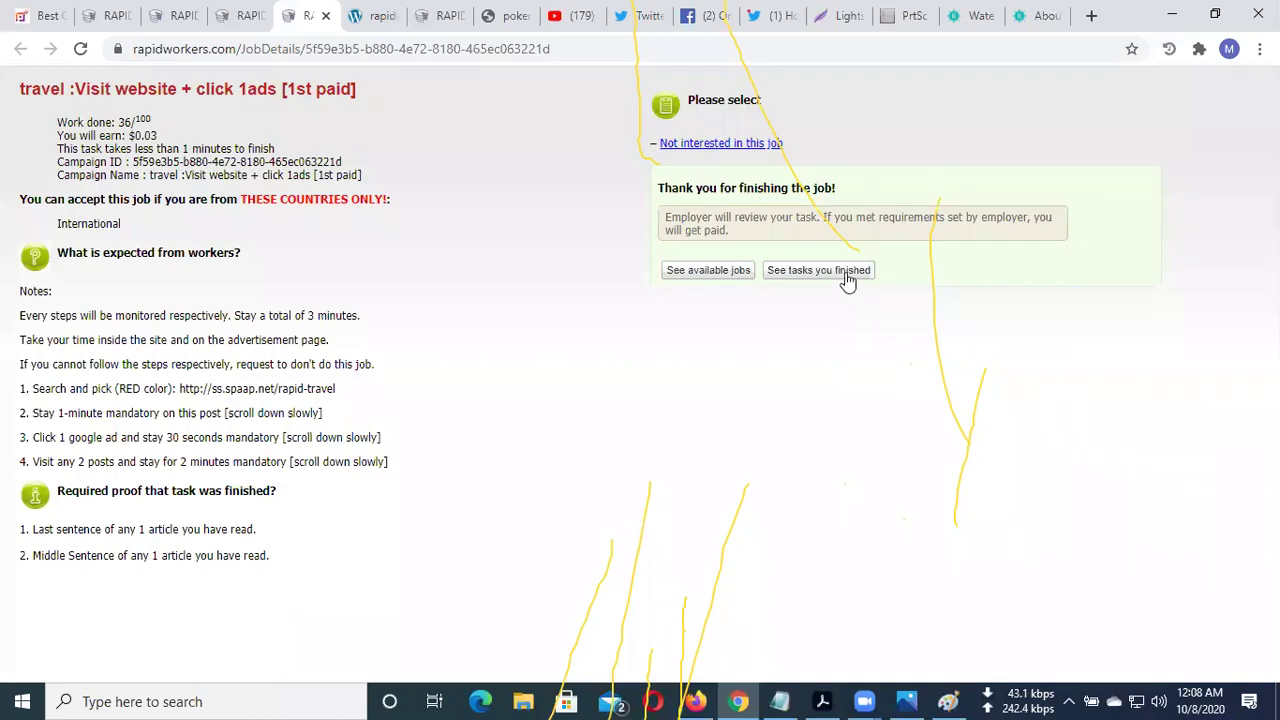
# View the list of finished tasks and the RapidWorkers withdrawal requirements
pyautogui.click(838, 270)
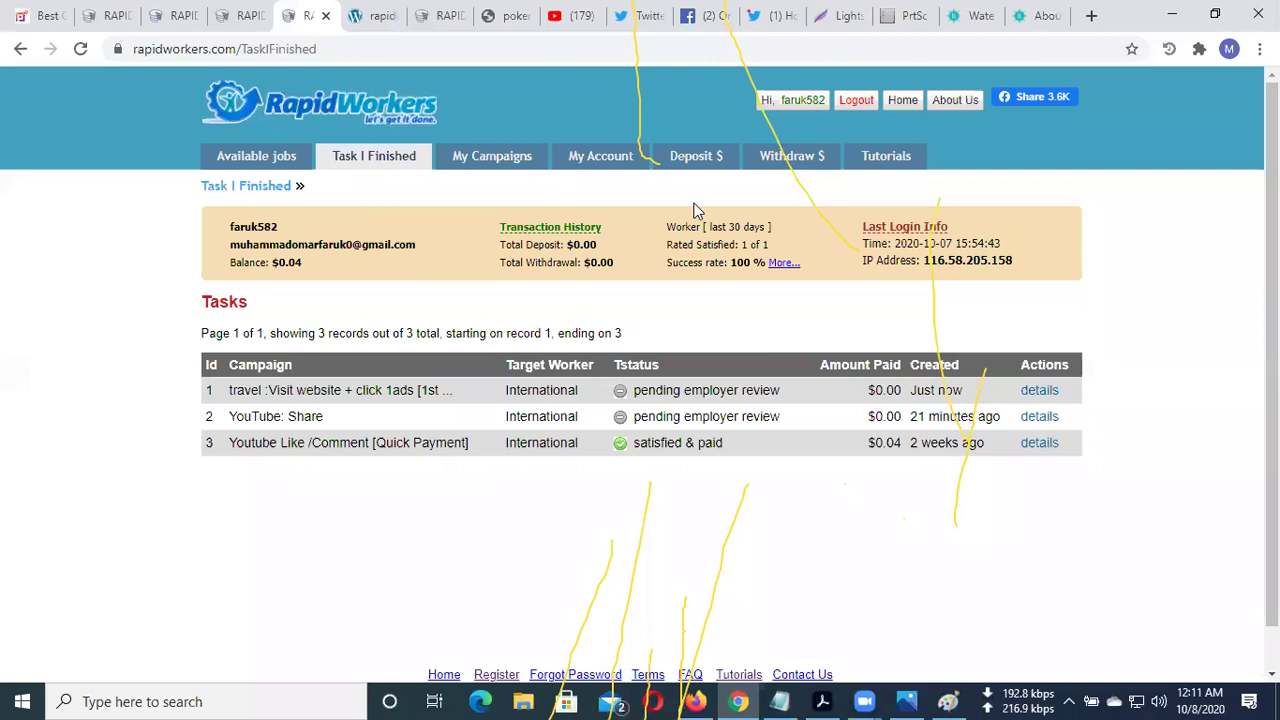
pyautogui.click(767, 172)
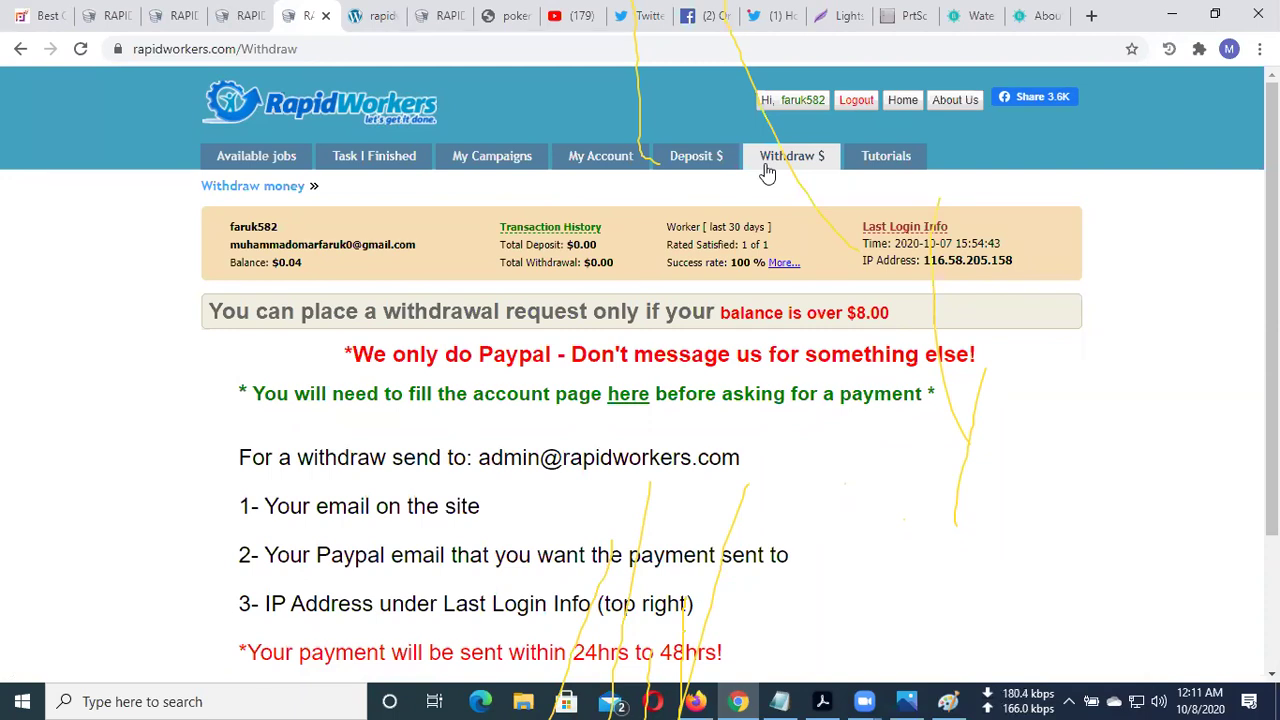
# Open paypal.ca in a new browser tab
pyautogui.click(1091, 15)
pyautogui.write('pay')
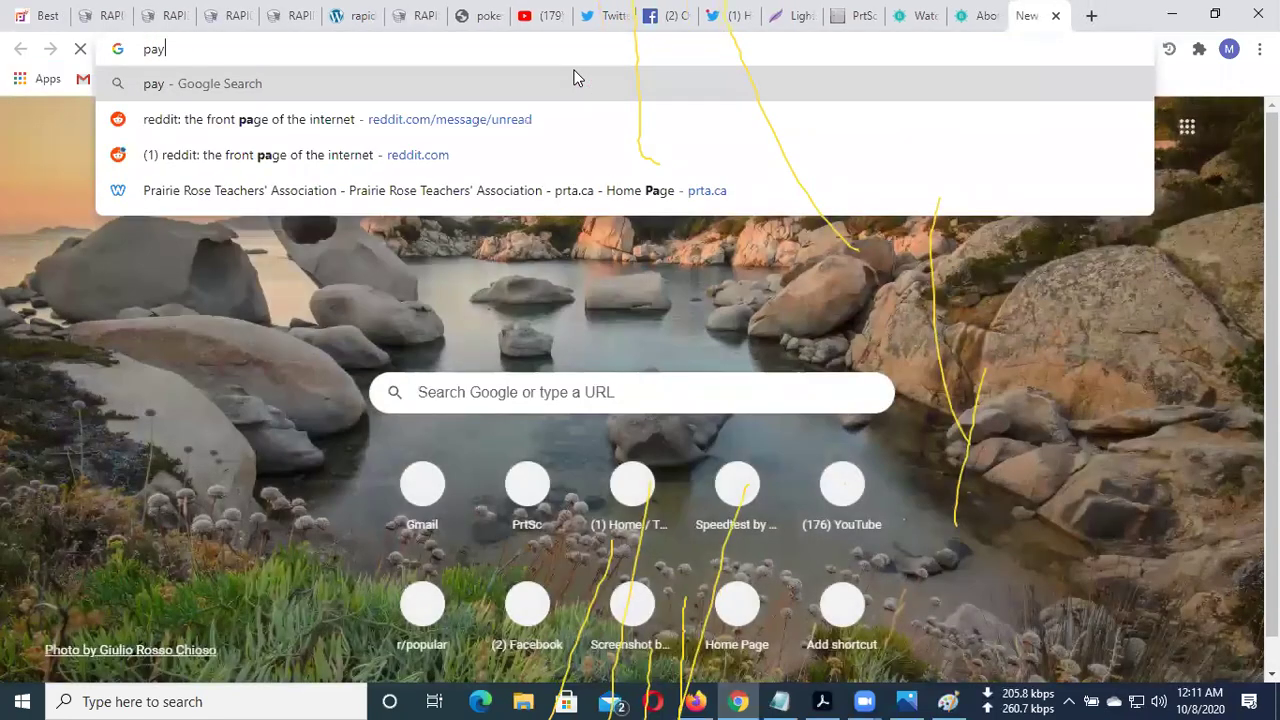
pyautogui.write('pal')
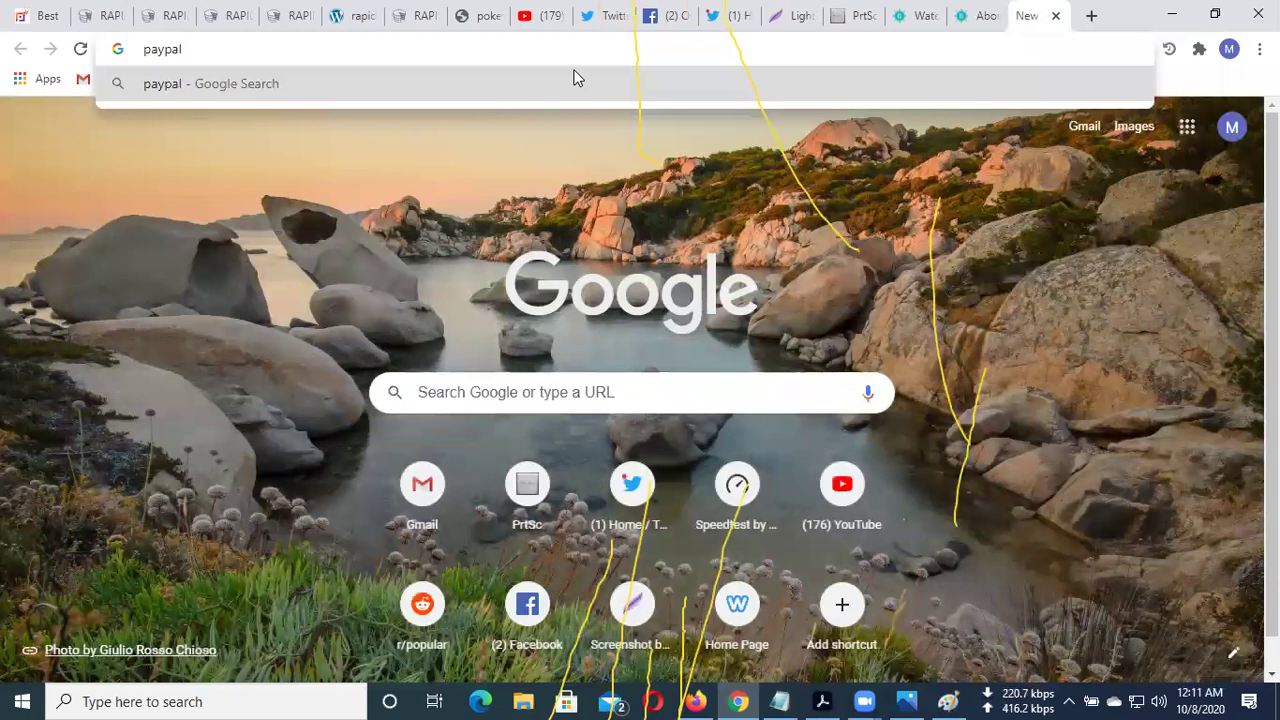
pyautogui.write('.')
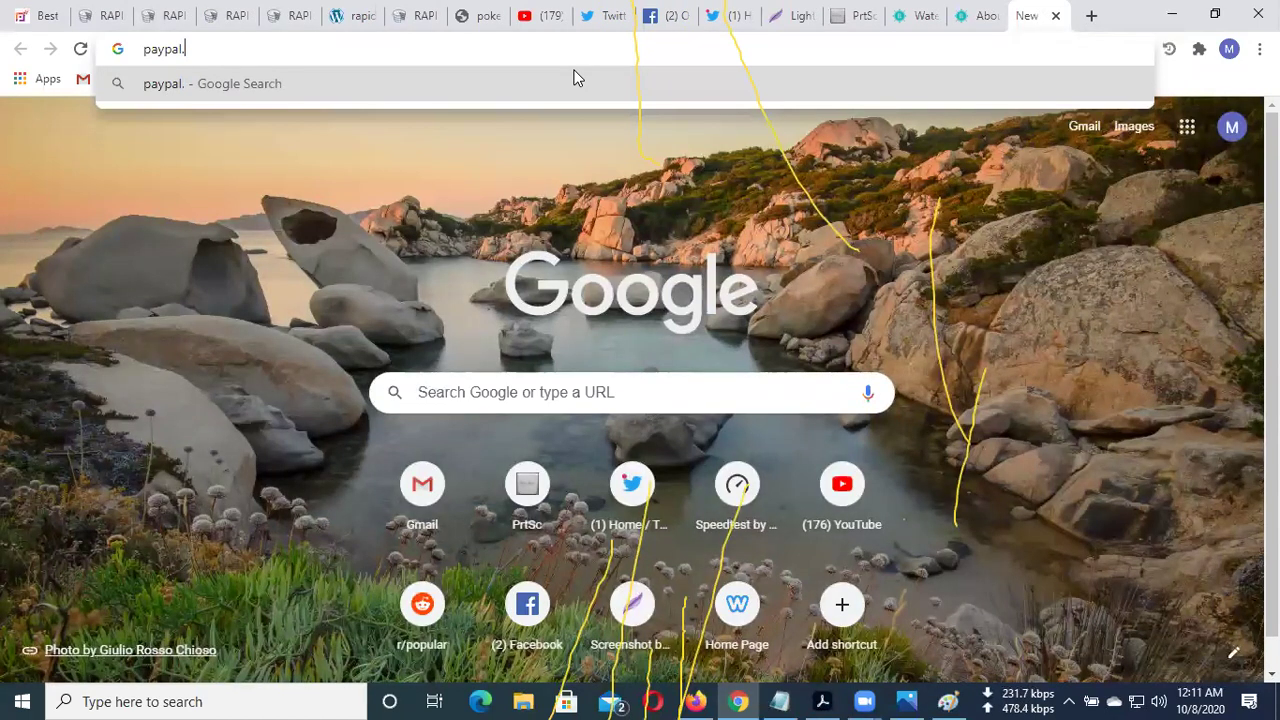
pyautogui.write('ca')
pyautogui.press('Return')
# Change the address to PayPal's Cyprus site at paypal.com/cy and show its personal account options
pyautogui.click(307, 45)
pyautogui.click(307, 45)
pyautogui.press('BackSpace')
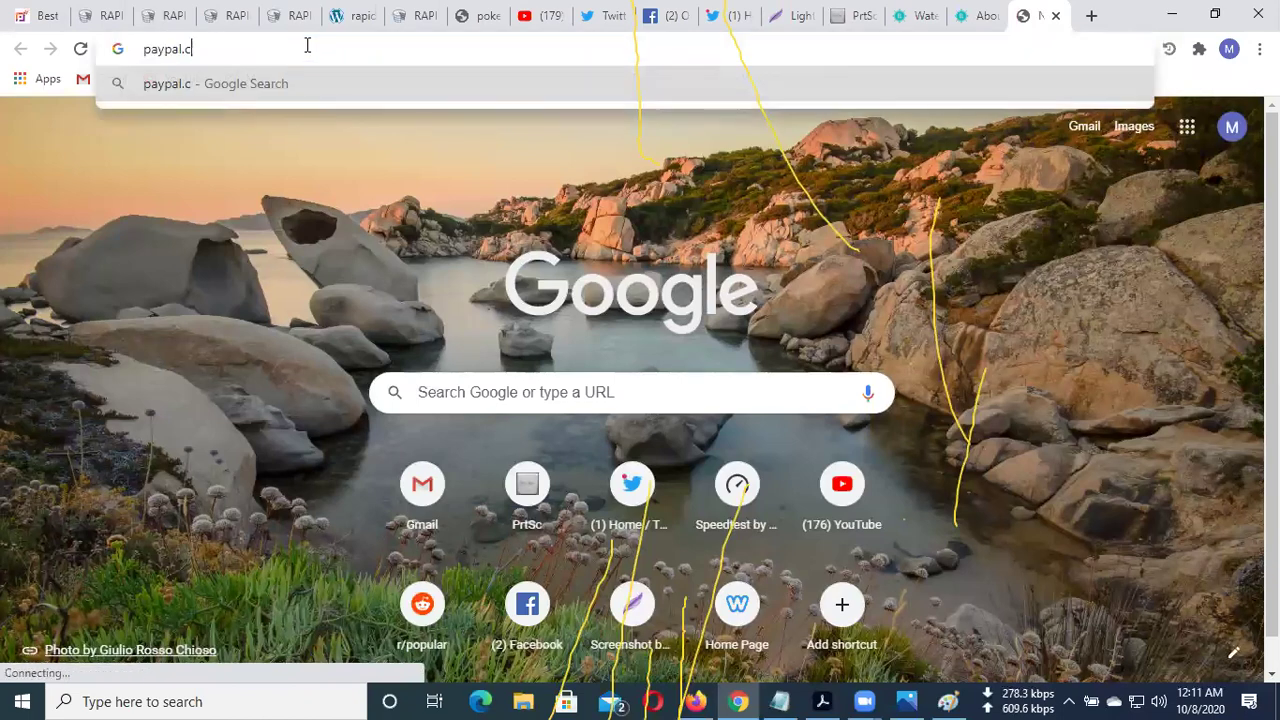
pyautogui.write('y')
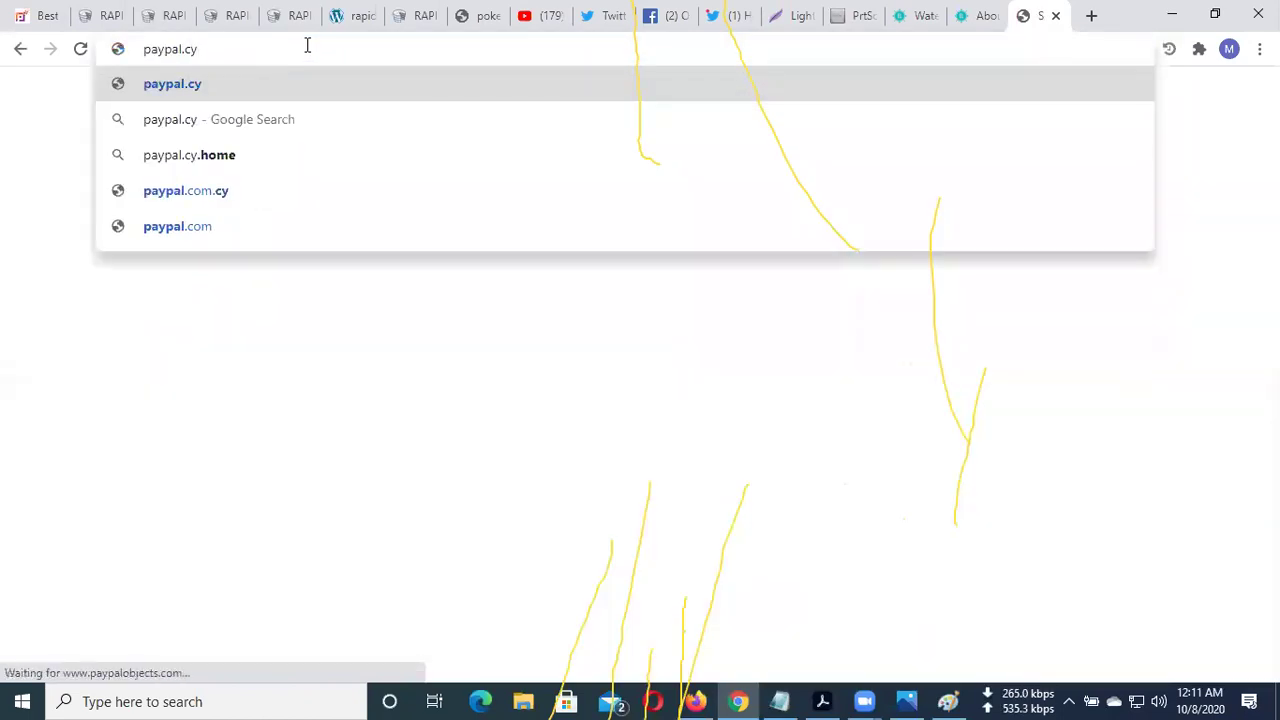
pyautogui.press('BackSpace')
pyautogui.press('BackSpace')
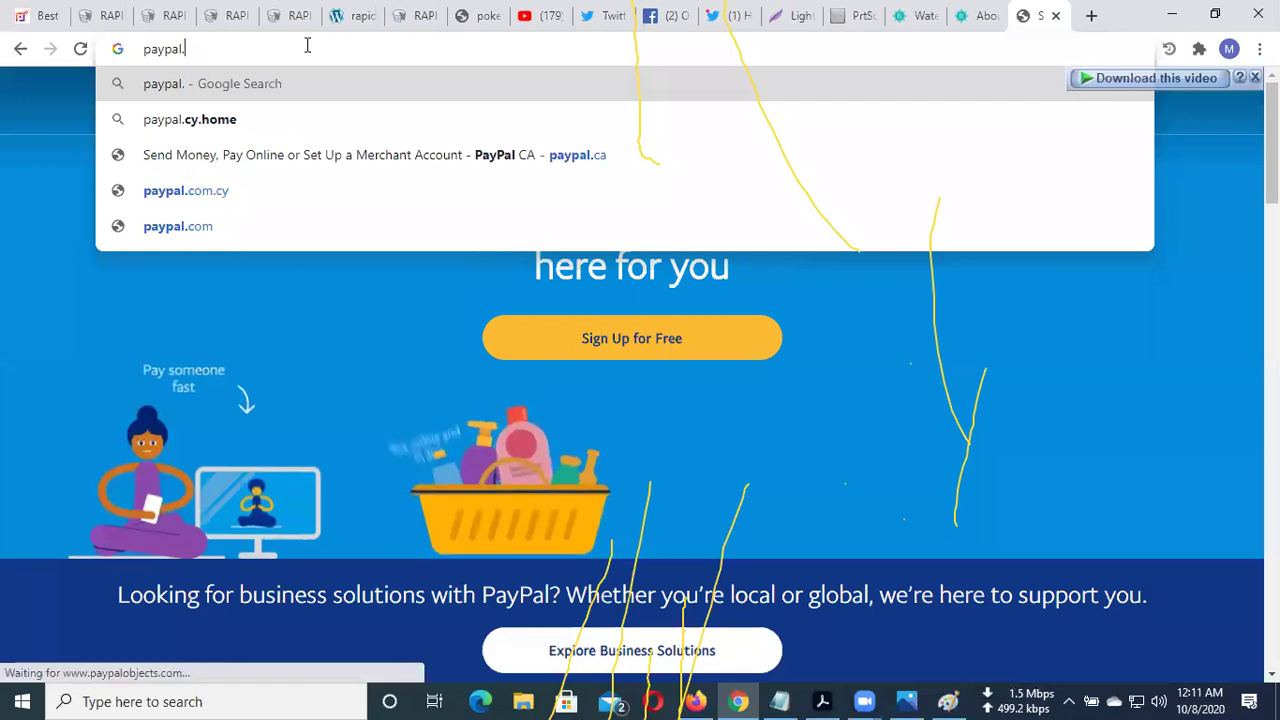
pyautogui.press('BackSpace')
pyautogui.write('.c')
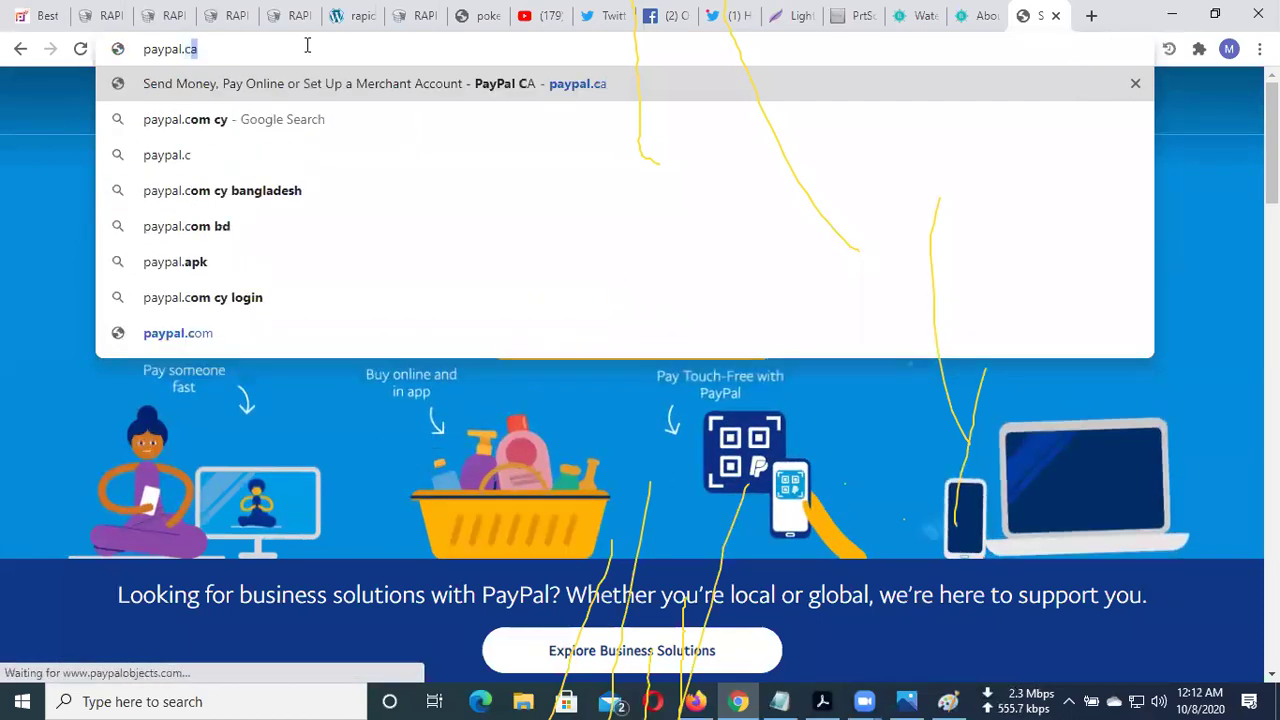
pyautogui.write('om/cy')
pyautogui.press('Return')
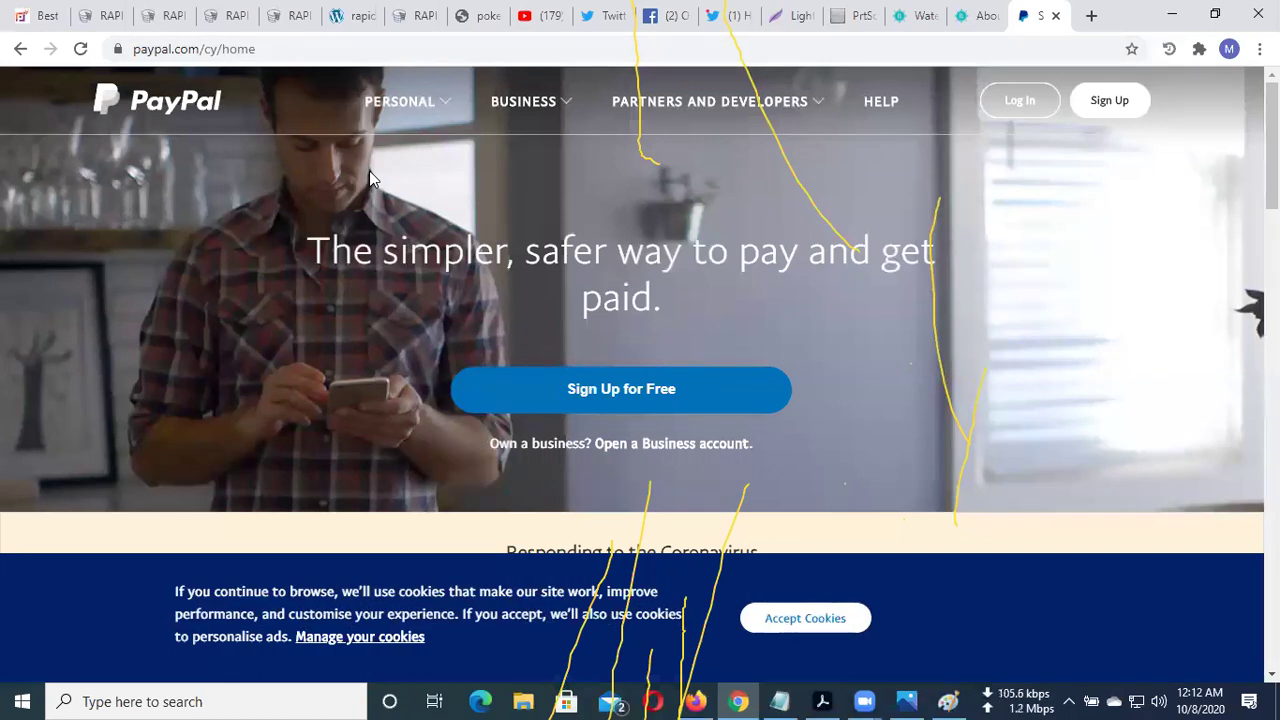
pyautogui.click(400, 101)
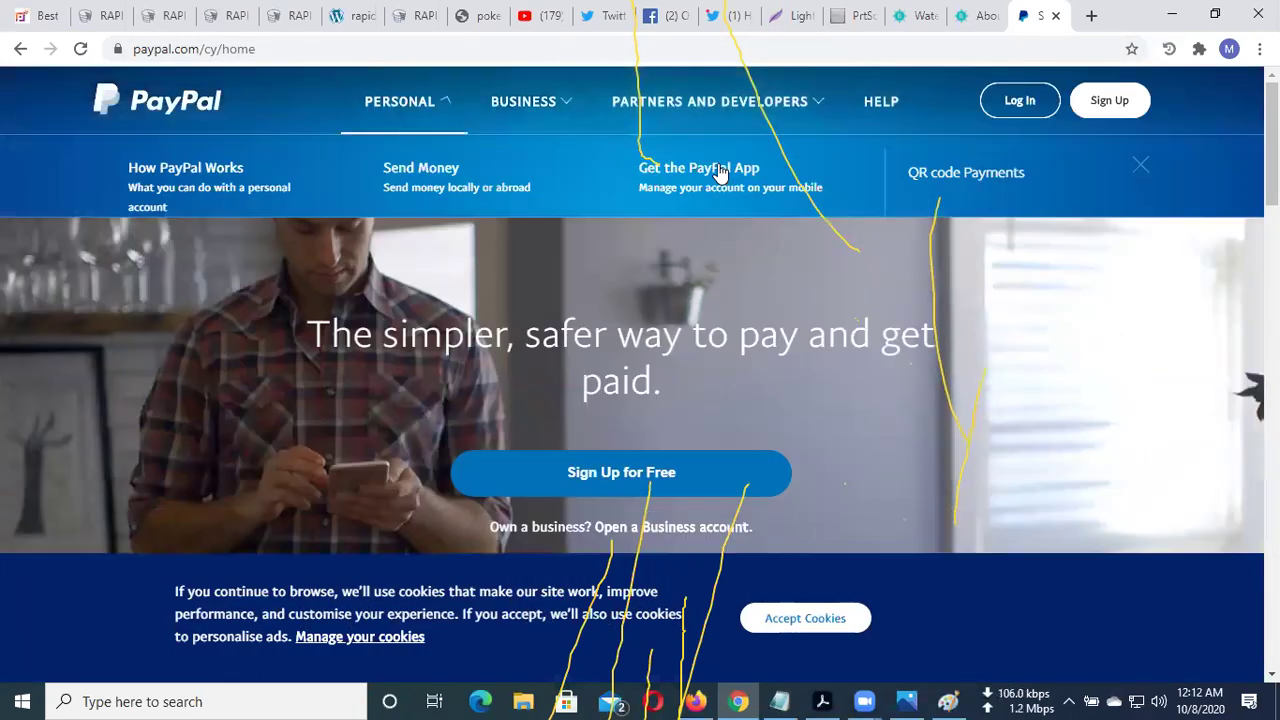
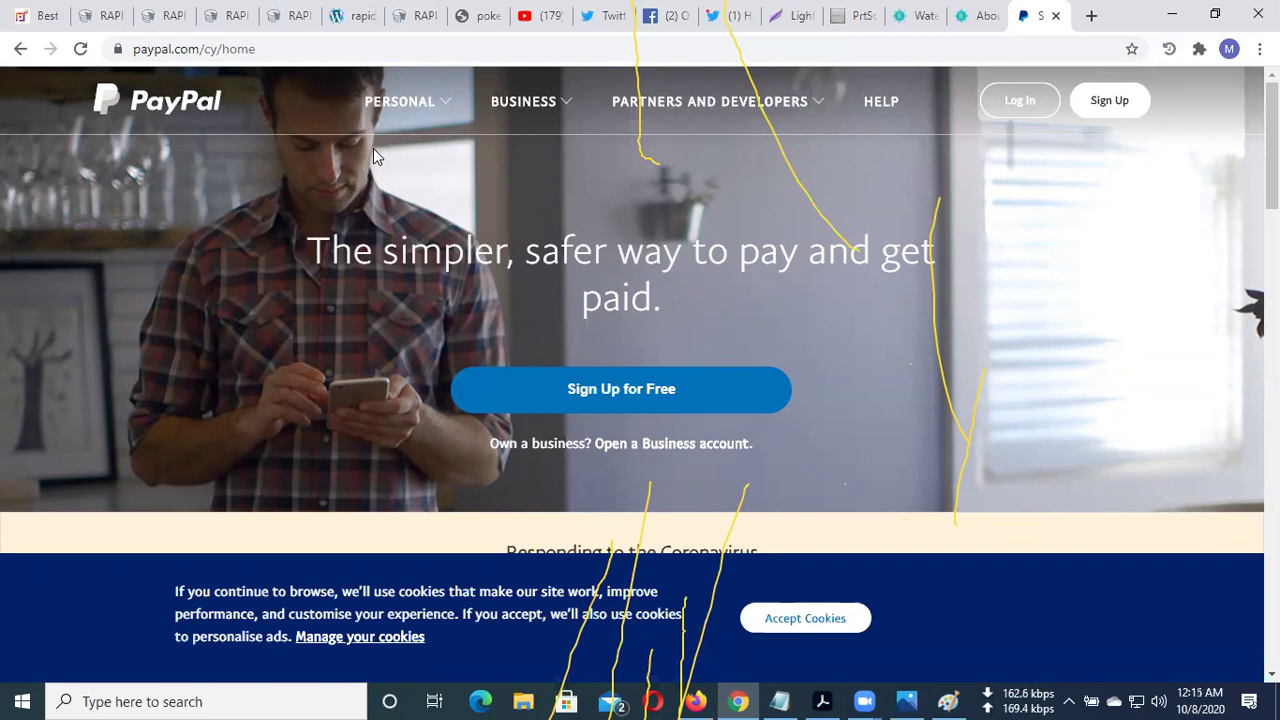
# Return to the RapidWorkers available jobs page and highlight the IP address under Last Login Info
pyautogui.click(112, 22)
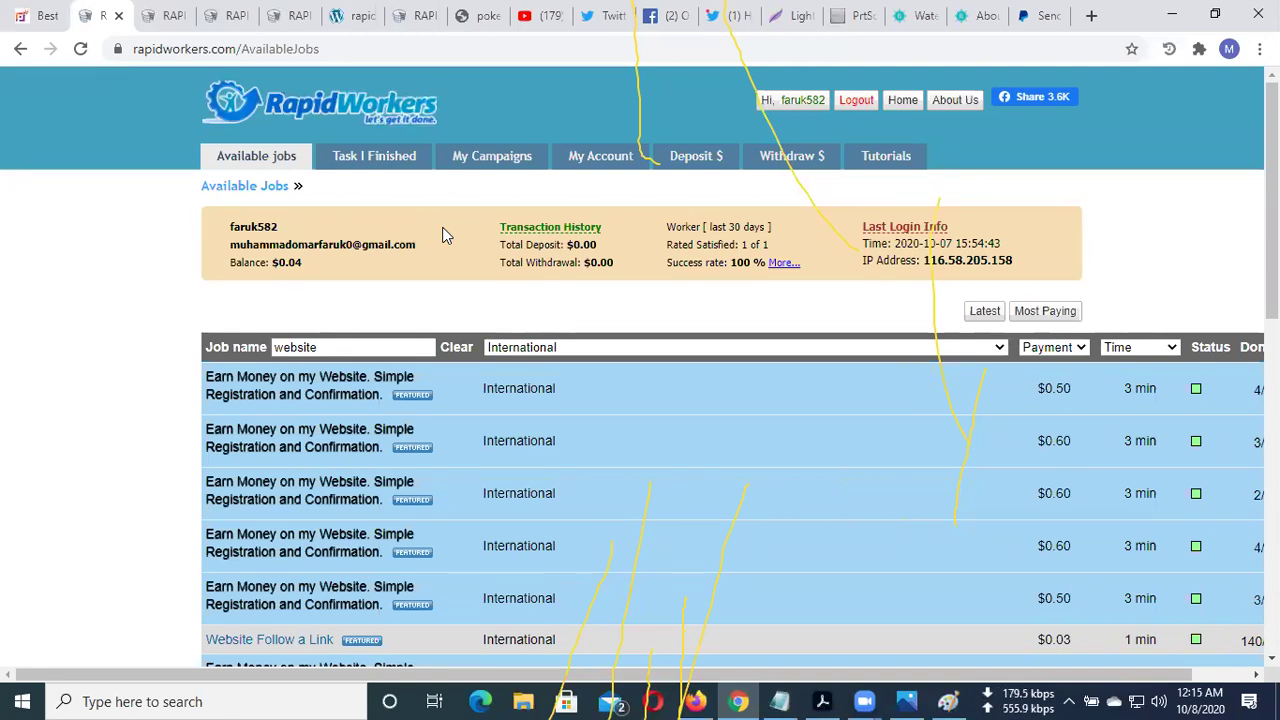
pyautogui.moveTo(1014, 262); pyautogui.dragTo(926, 262)
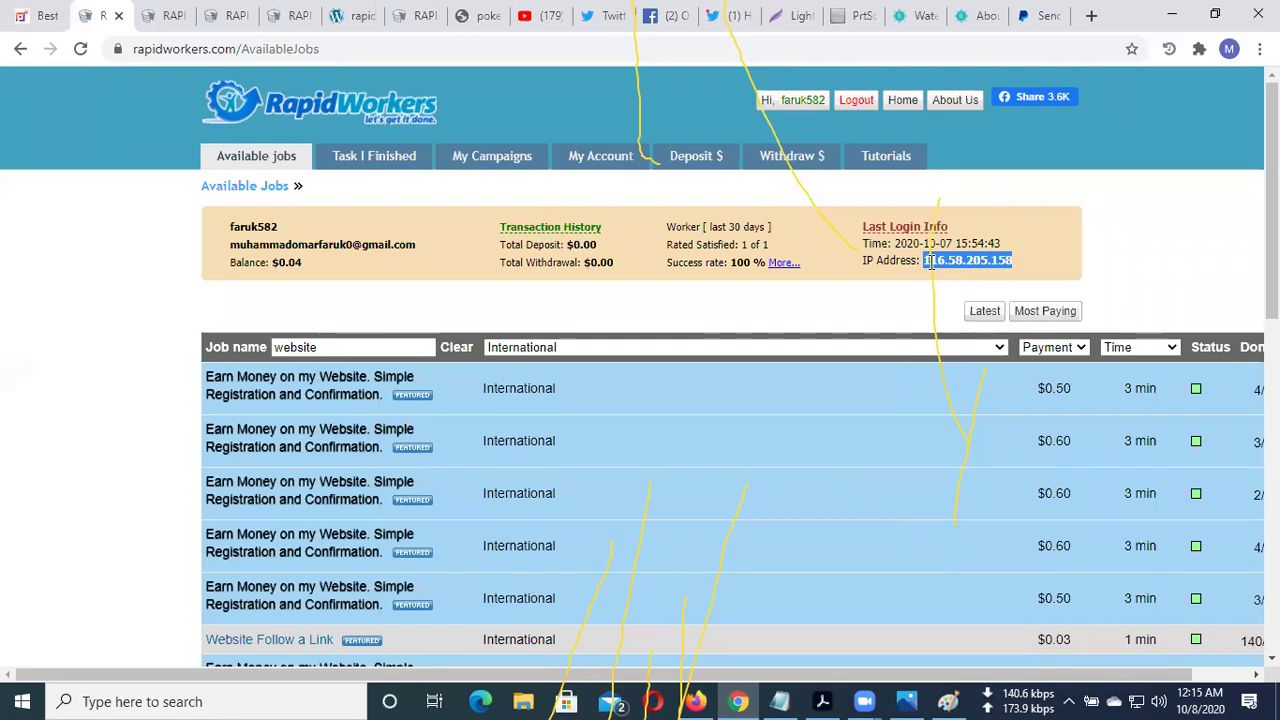
pyautogui.click(1020, 273)
pyautogui.moveTo(1018, 261); pyautogui.dragTo(922, 262)
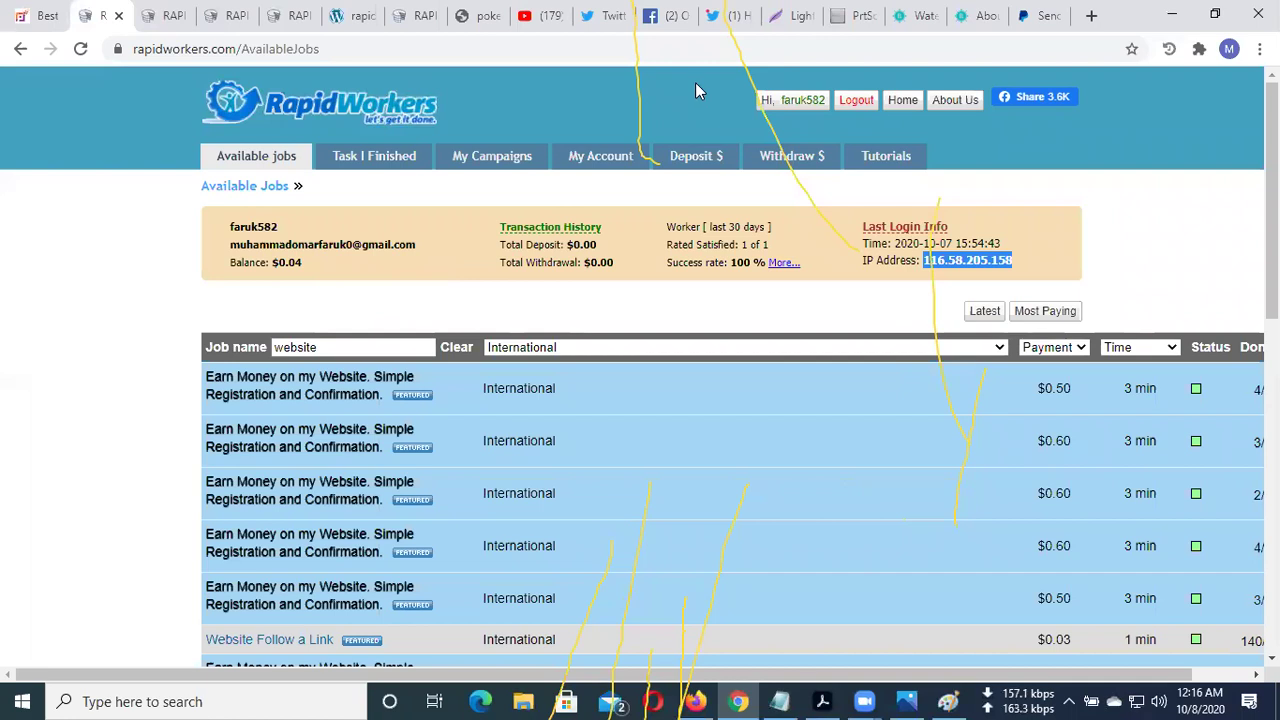
pyautogui.click(700, 122)
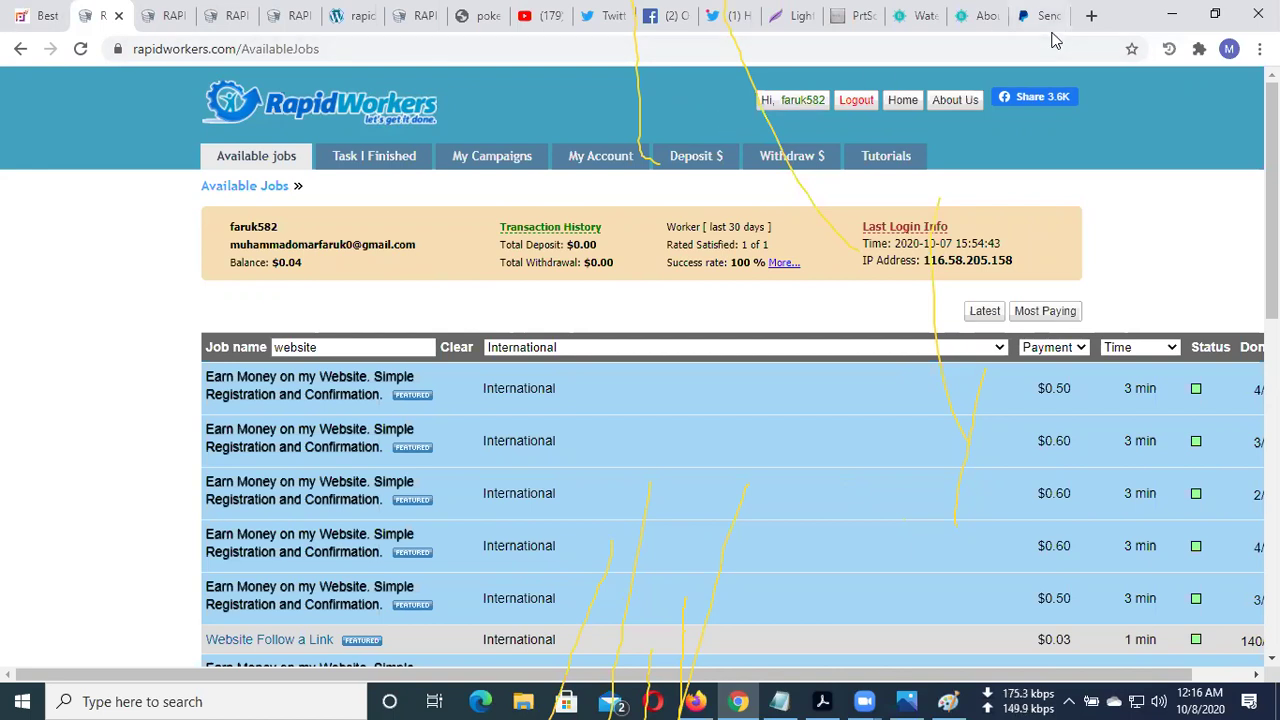
# Search for "lightshot" in a new browser tab and open the Lightshot screenshot tool's website
pyautogui.click(1091, 15)
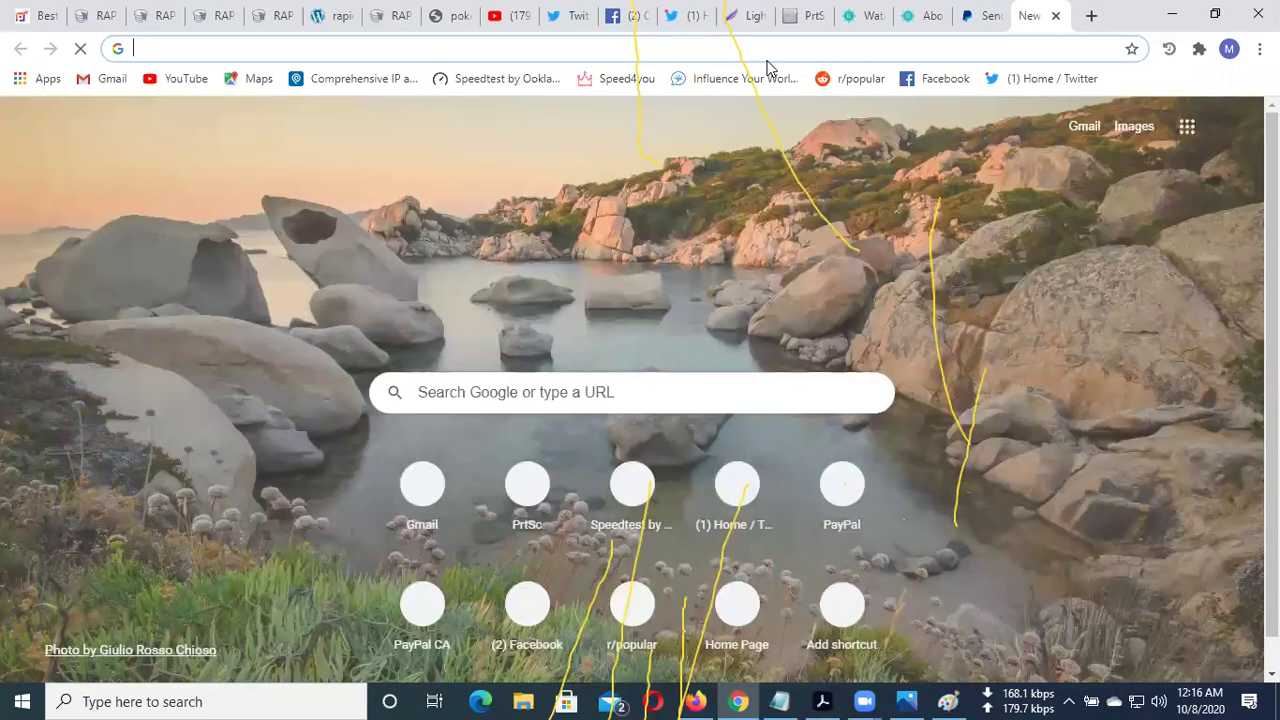
pyautogui.write('light')
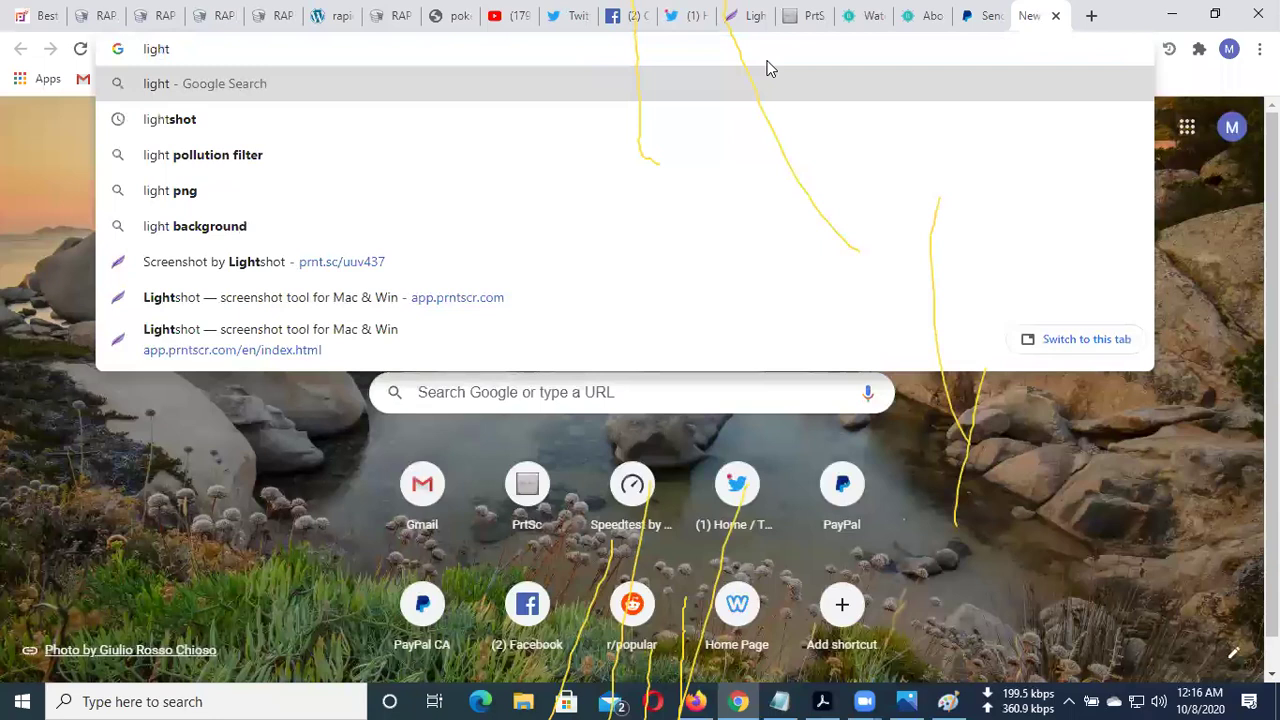
pyautogui.click(249, 118)
pyautogui.click(506, 272)
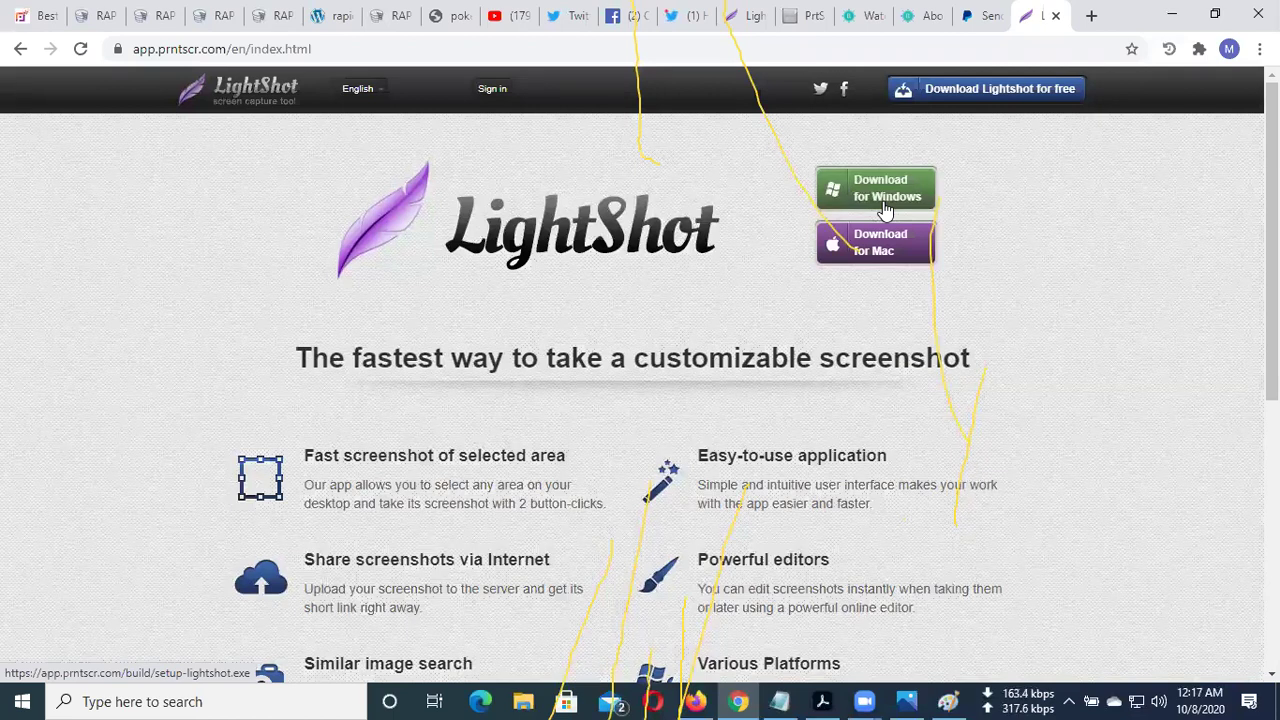
# Open another blank browser tab and display the computer's available Windows network connections
pyautogui.click(1091, 15)
pyautogui.click(1006, 49)
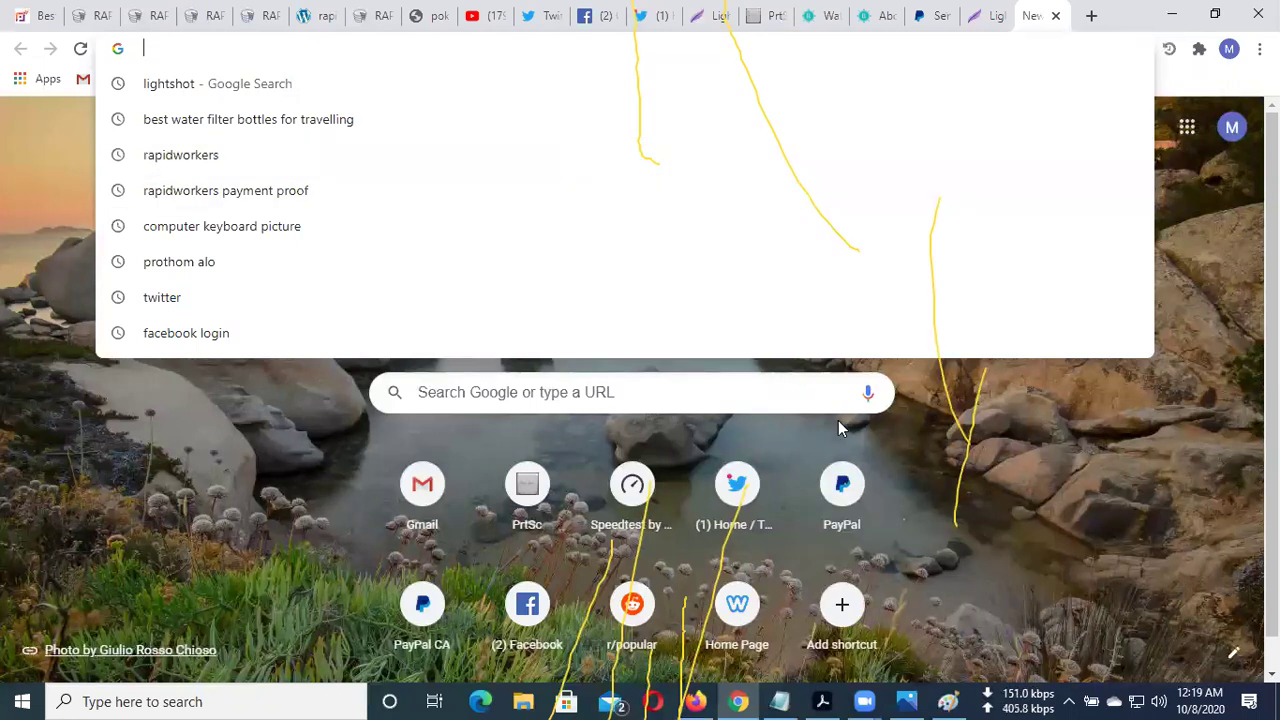
pyautogui.click(1138, 698)
pyautogui.click(1137, 698)
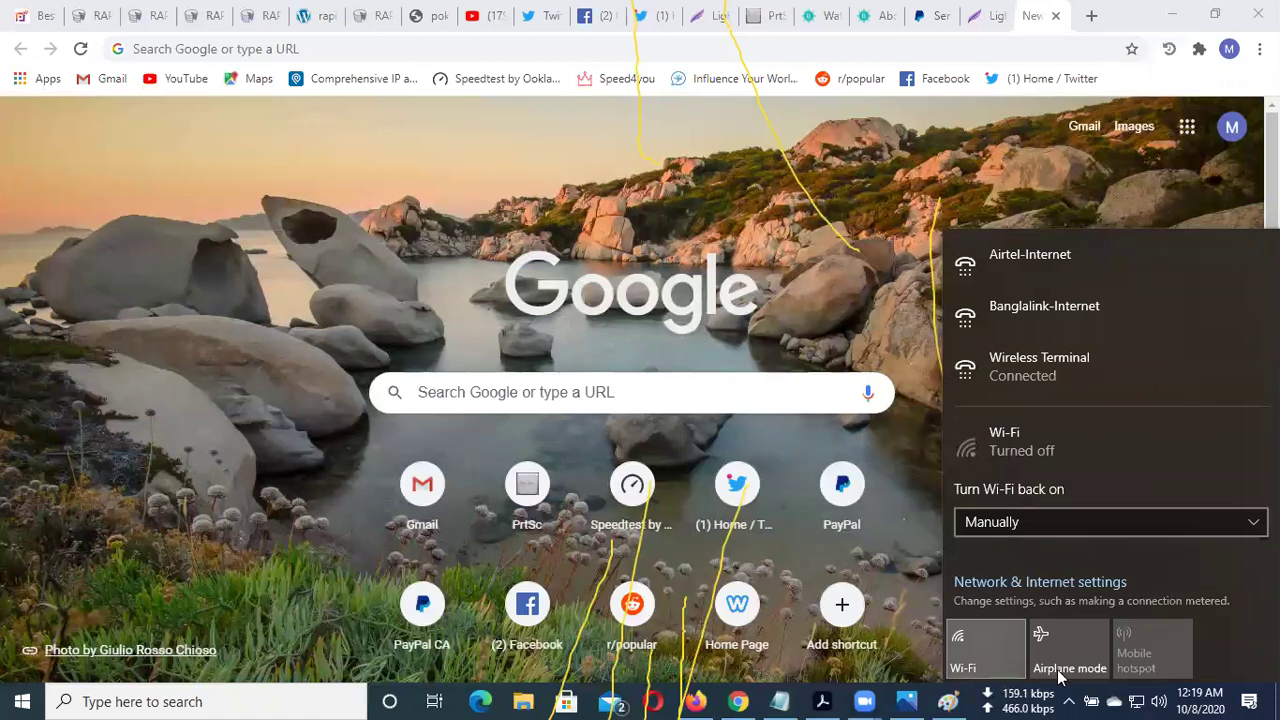
pyautogui.click(197, 364)
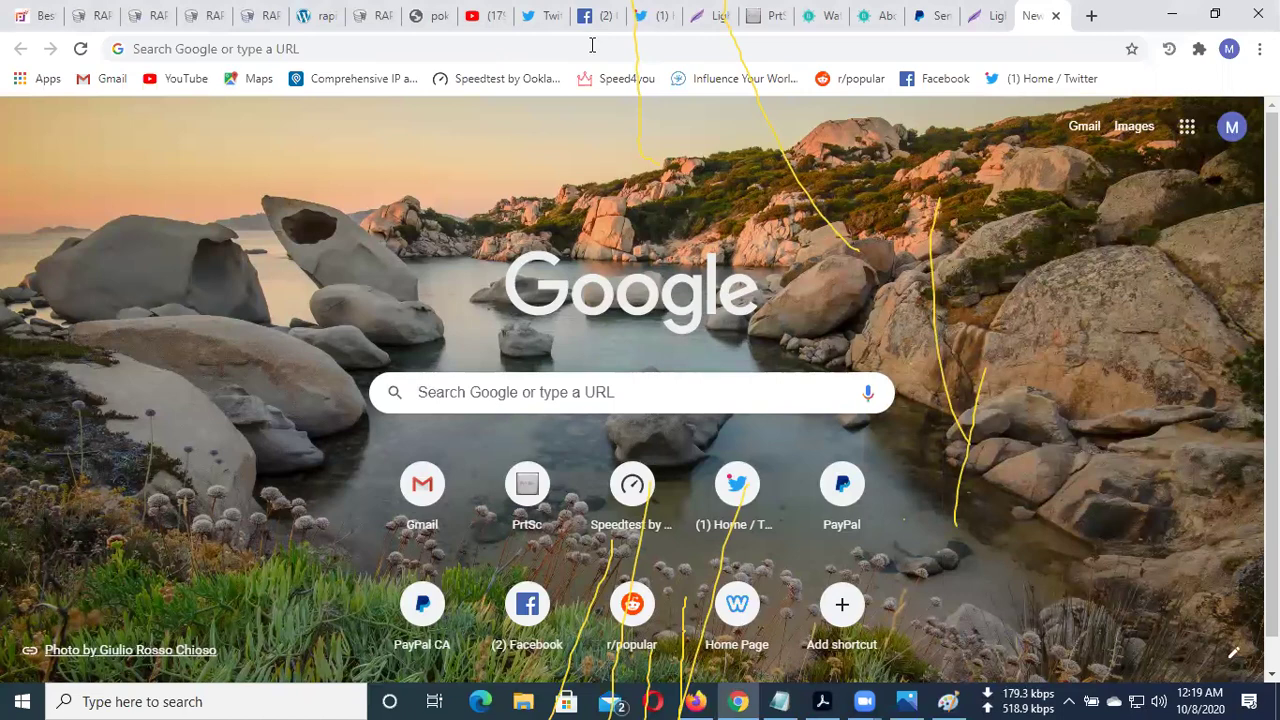
pyautogui.click(933, 48)
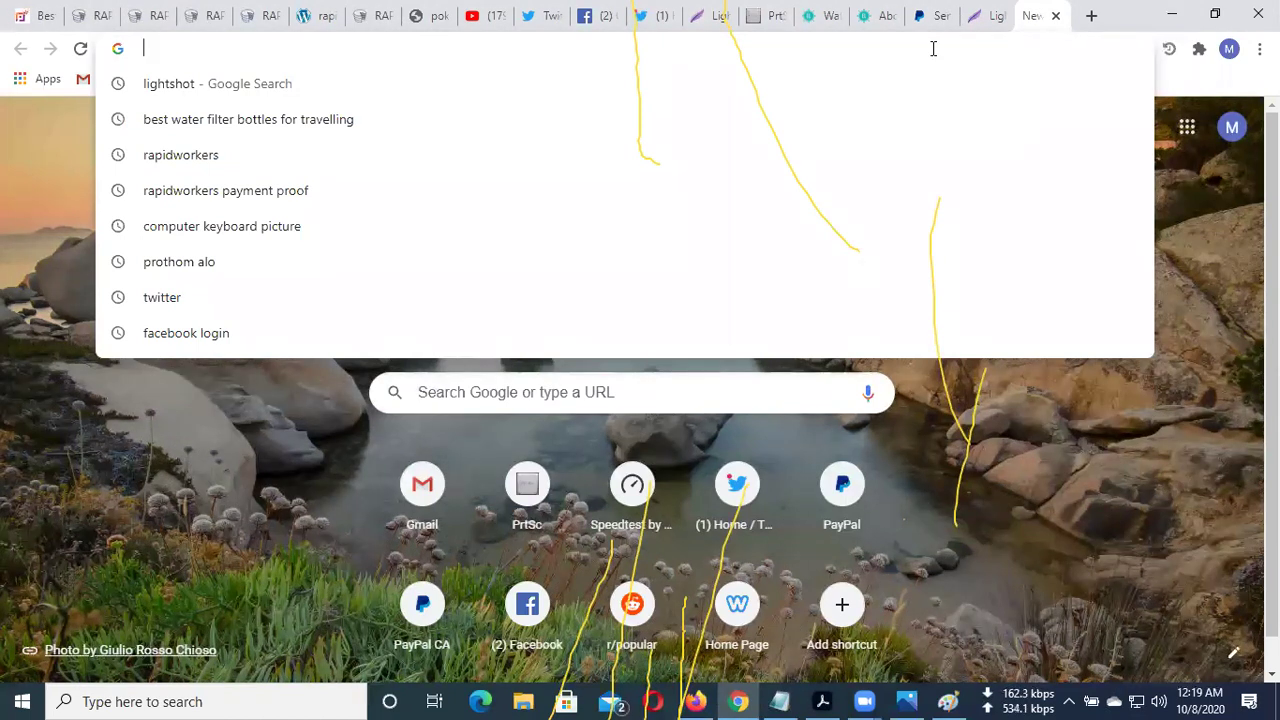
pyautogui.write('sc')
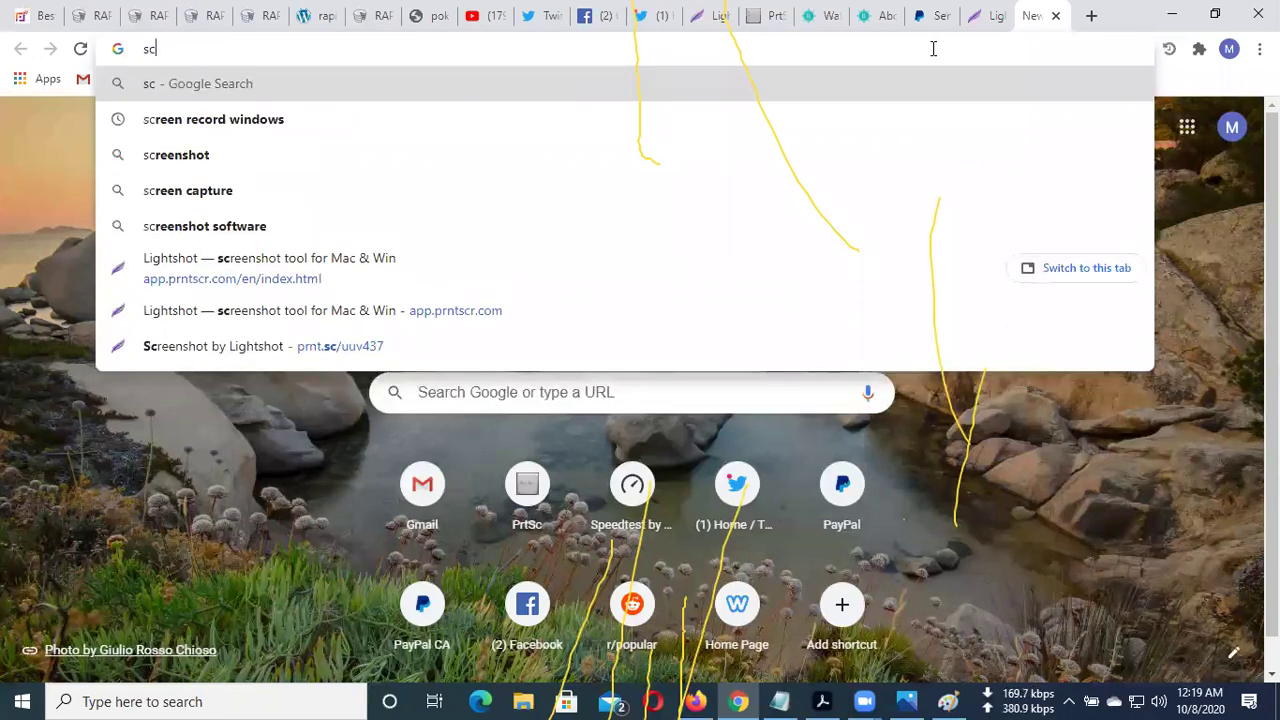
pyautogui.press('BackSpace')
pyautogui.press('BackSpace')
pyautogui.press('Escape')
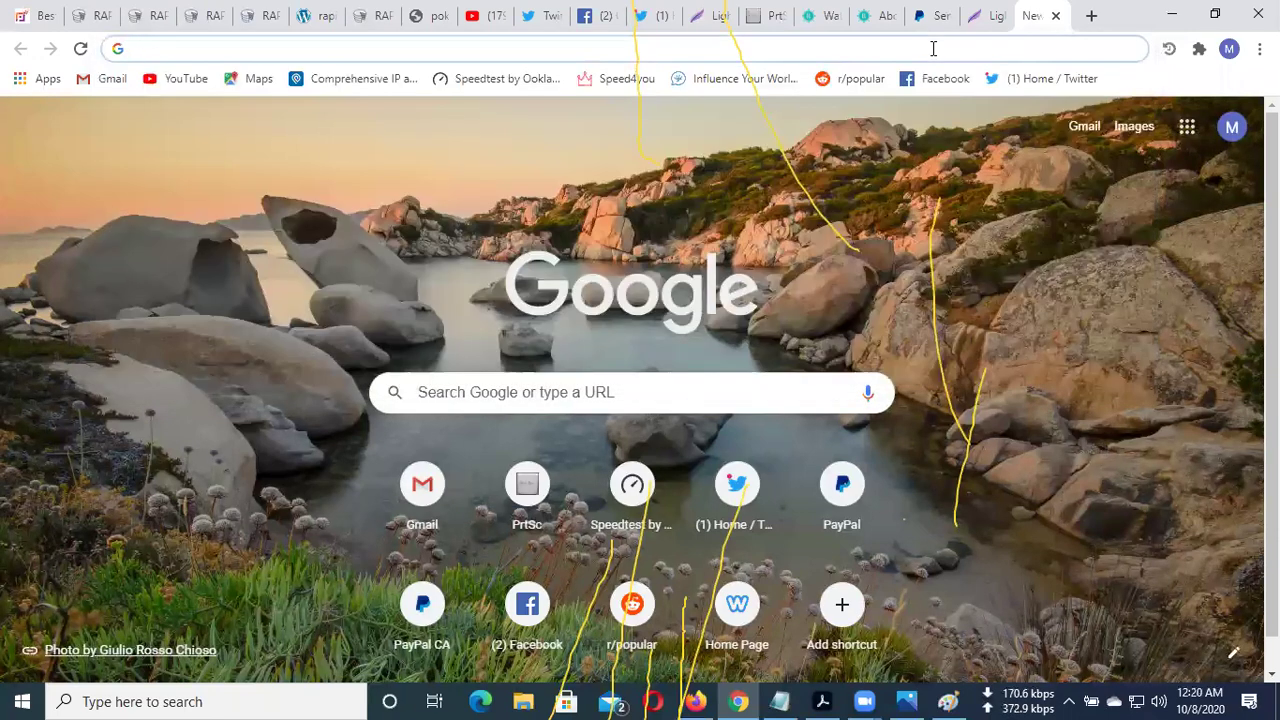
# Open the PrtSc screenshot upload site at prtsc.ca and dismiss its image upload file picker without choosing a file
pyautogui.write('prtsc.ca')
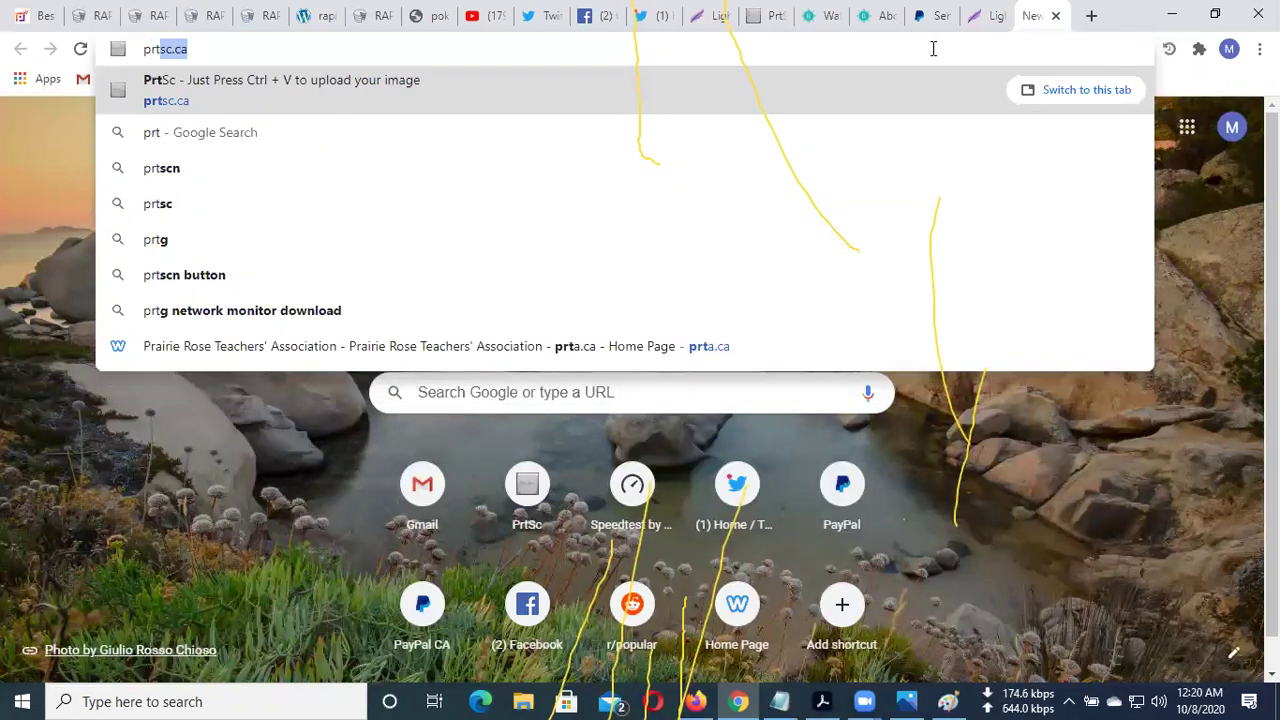
pyautogui.press('Right')
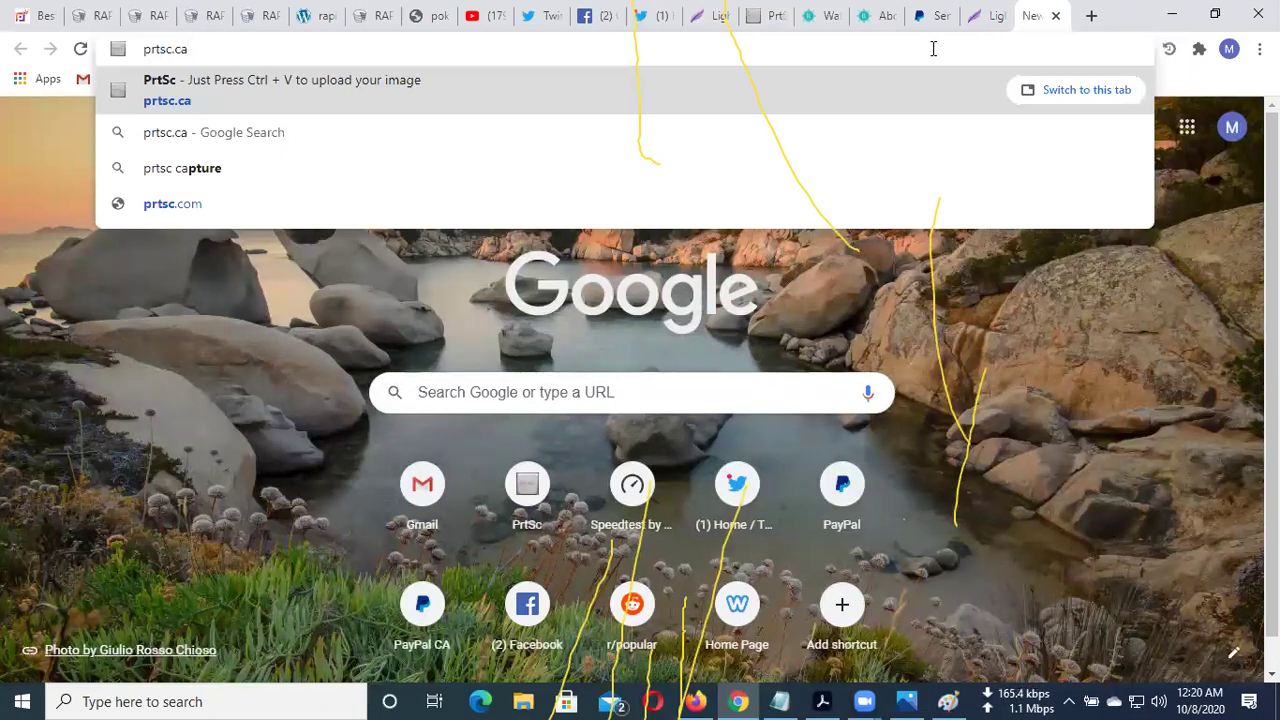
pyautogui.press('Return')
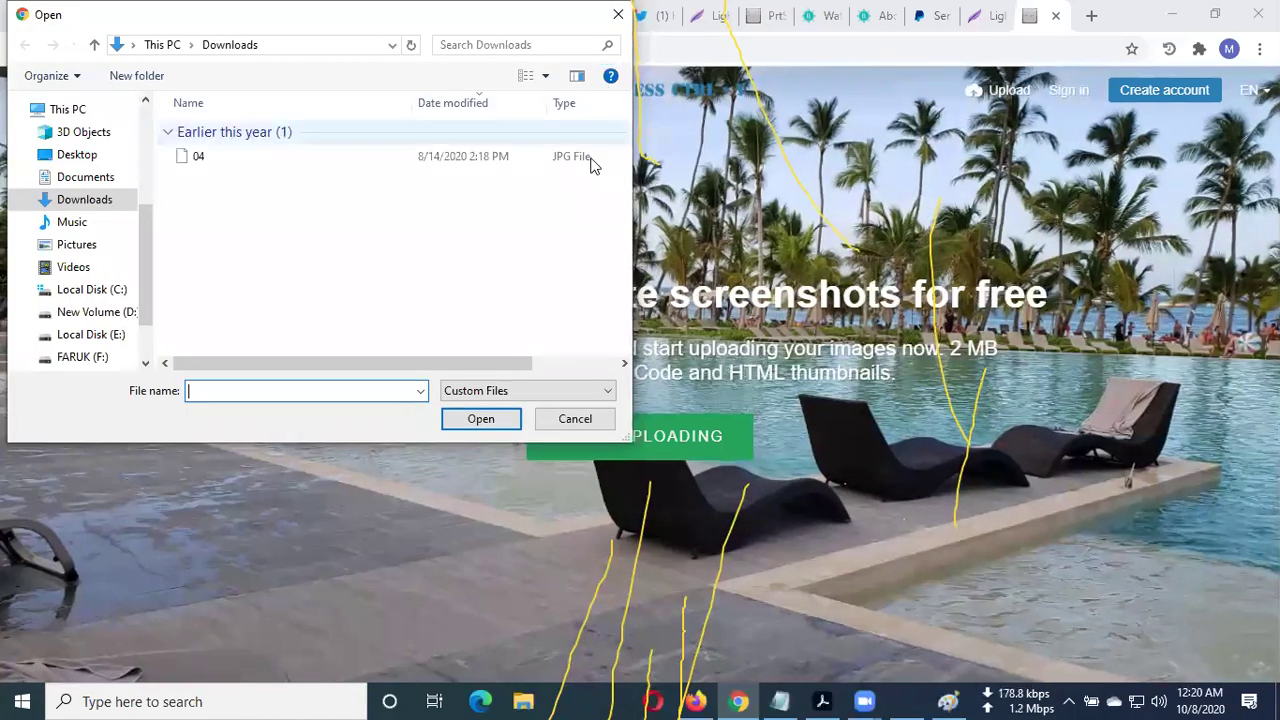
pyautogui.click(574, 419)
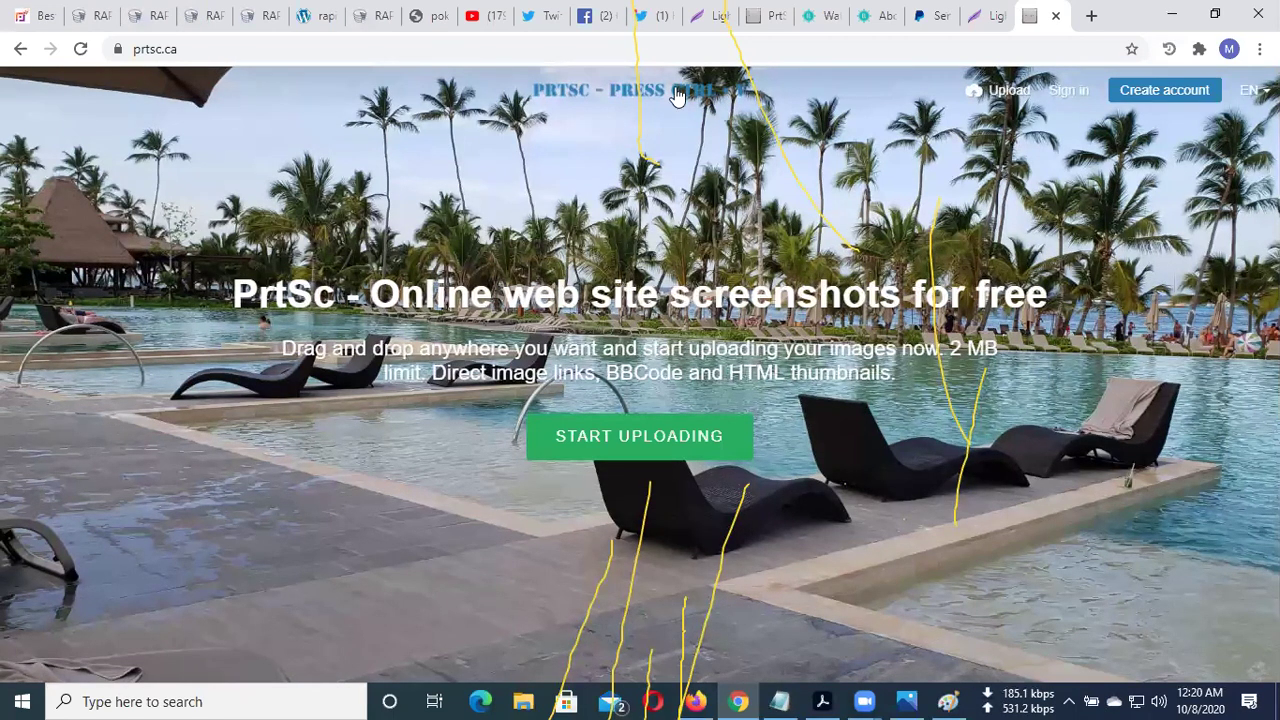
# Close the RapidWorkers job detail tabs, the rapid-travel instructions page and the finished task tab, keeping the available jobs tab
pyautogui.click(155, 20)
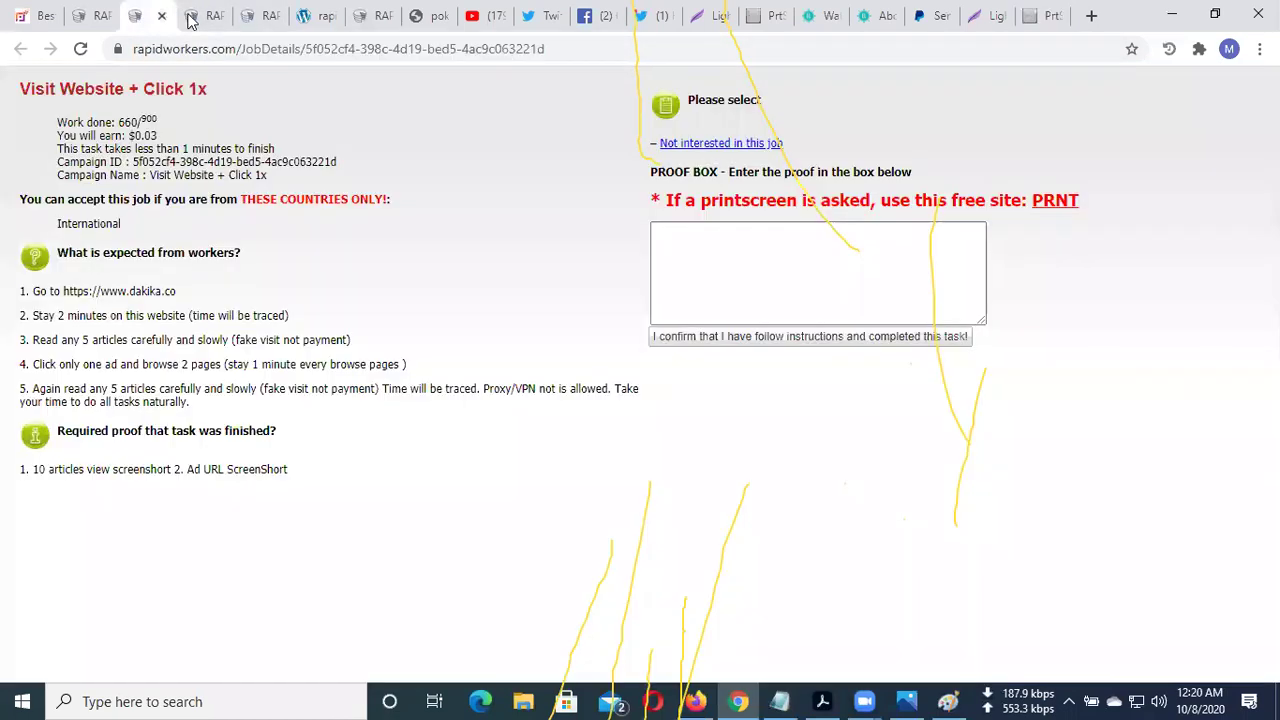
pyautogui.click(163, 17)
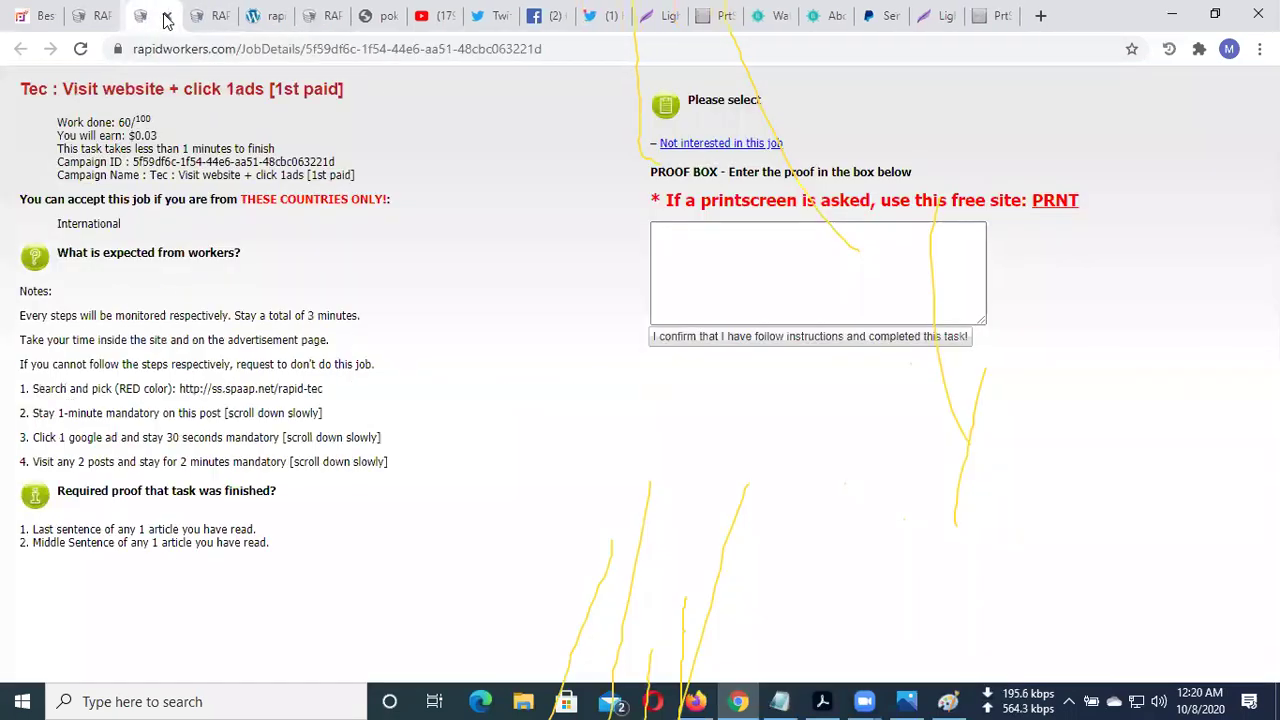
pyautogui.click(163, 17)
pyautogui.click(163, 17)
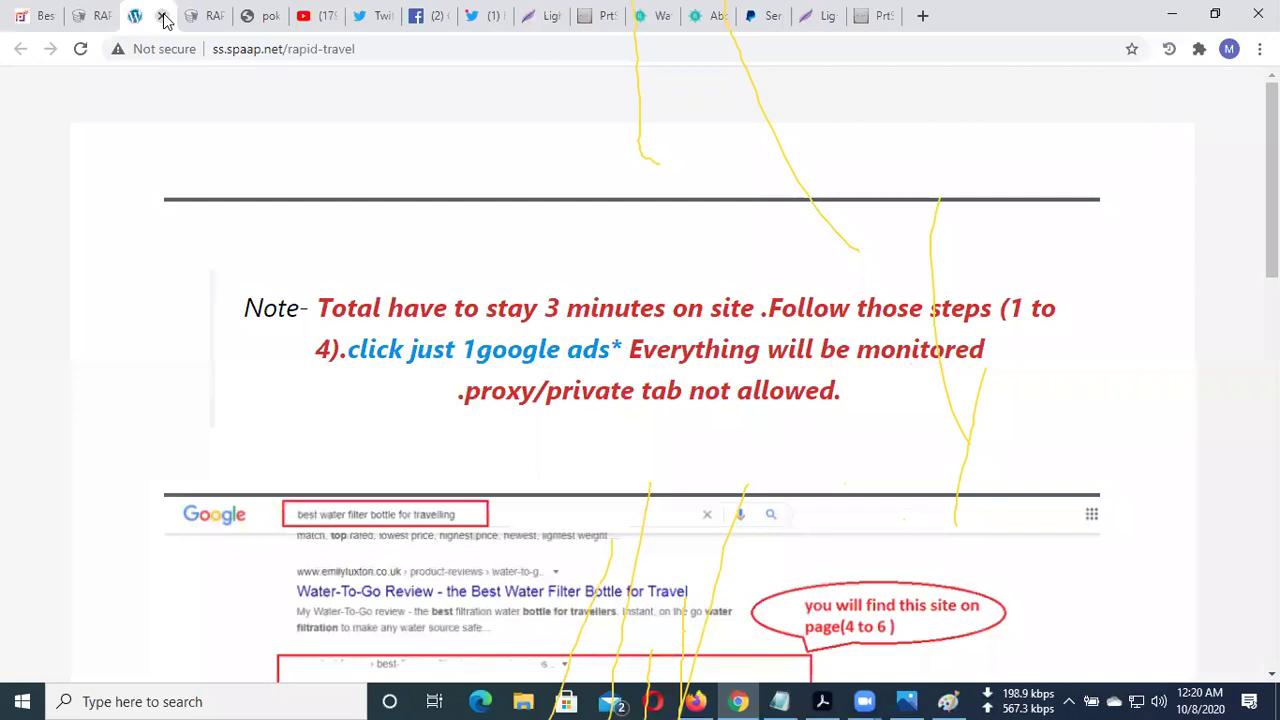
pyautogui.click(163, 17)
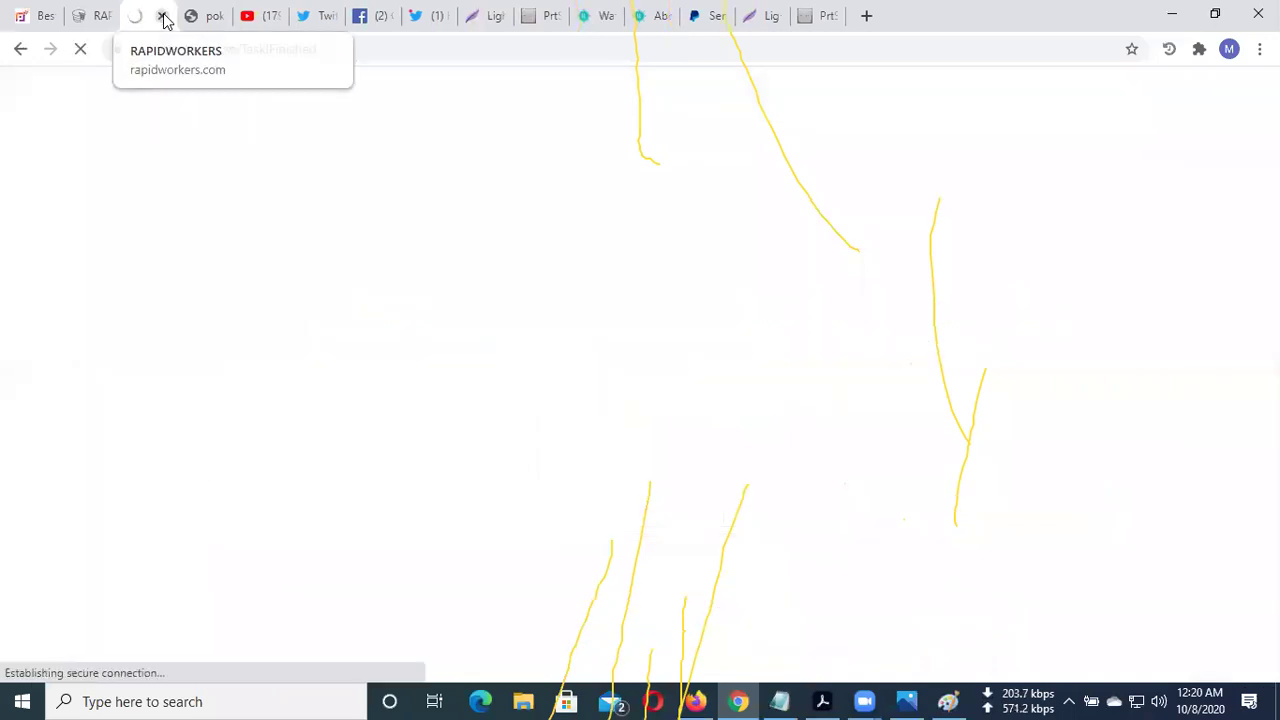
pyautogui.click(163, 17)
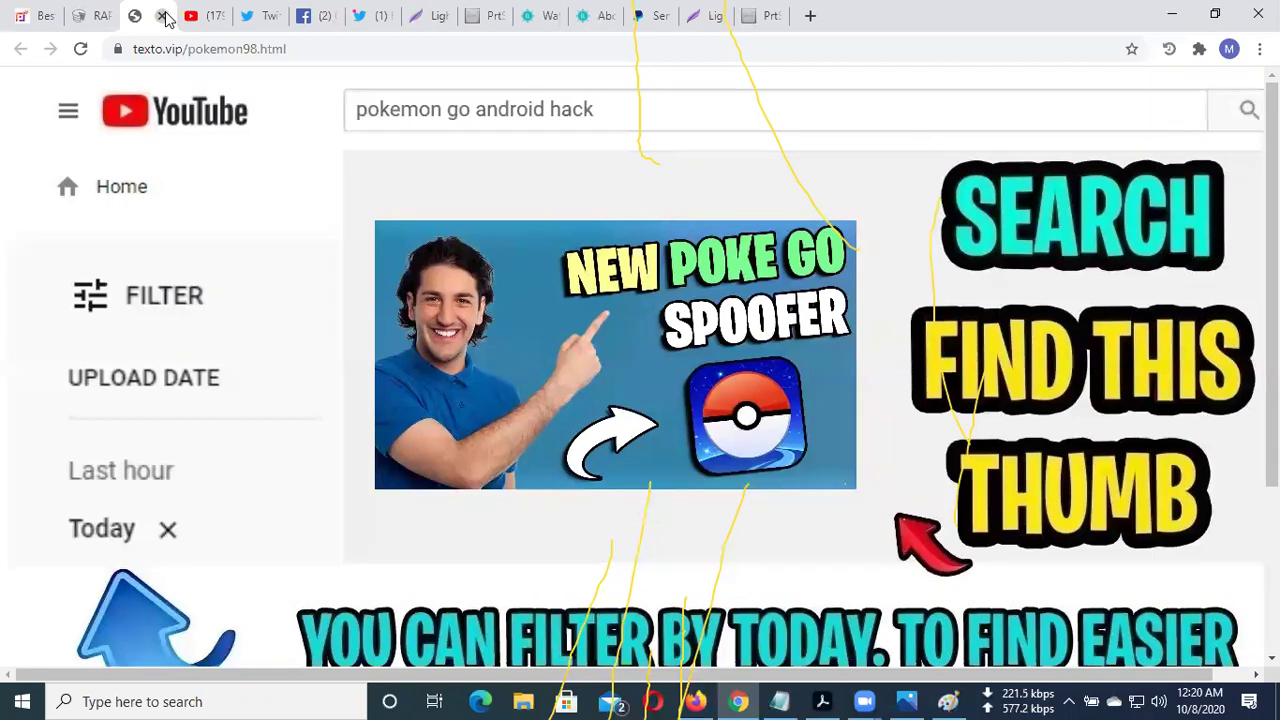
# Close the Pokemon instruction page and the YouTube, Facebook and both Twitter tabs
pyautogui.click(163, 17)
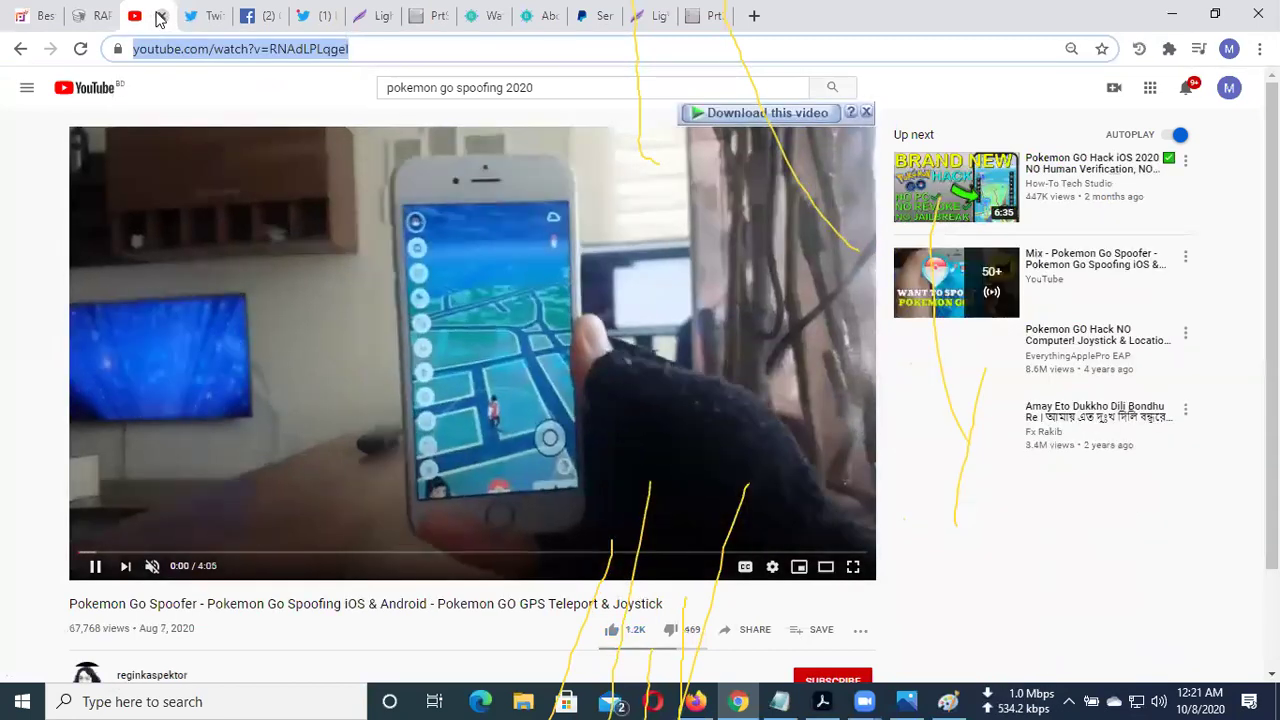
pyautogui.click(160, 17)
pyautogui.click(162, 17)
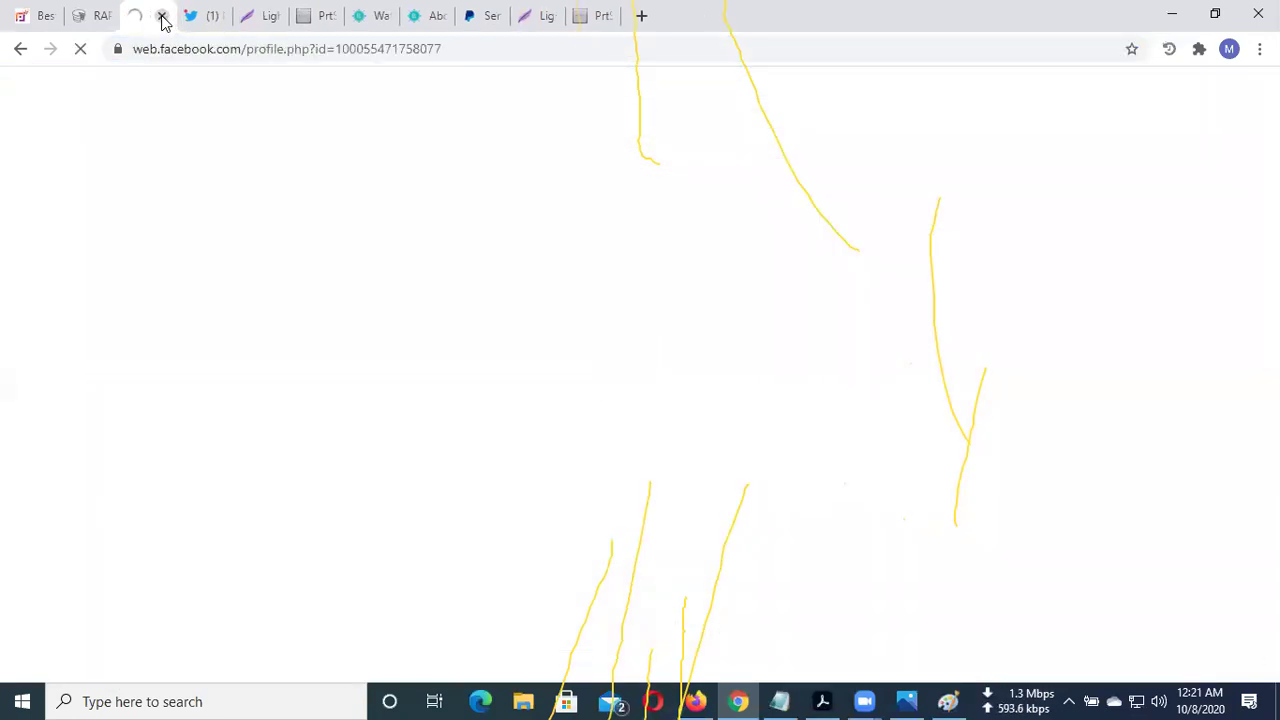
pyautogui.click(162, 17)
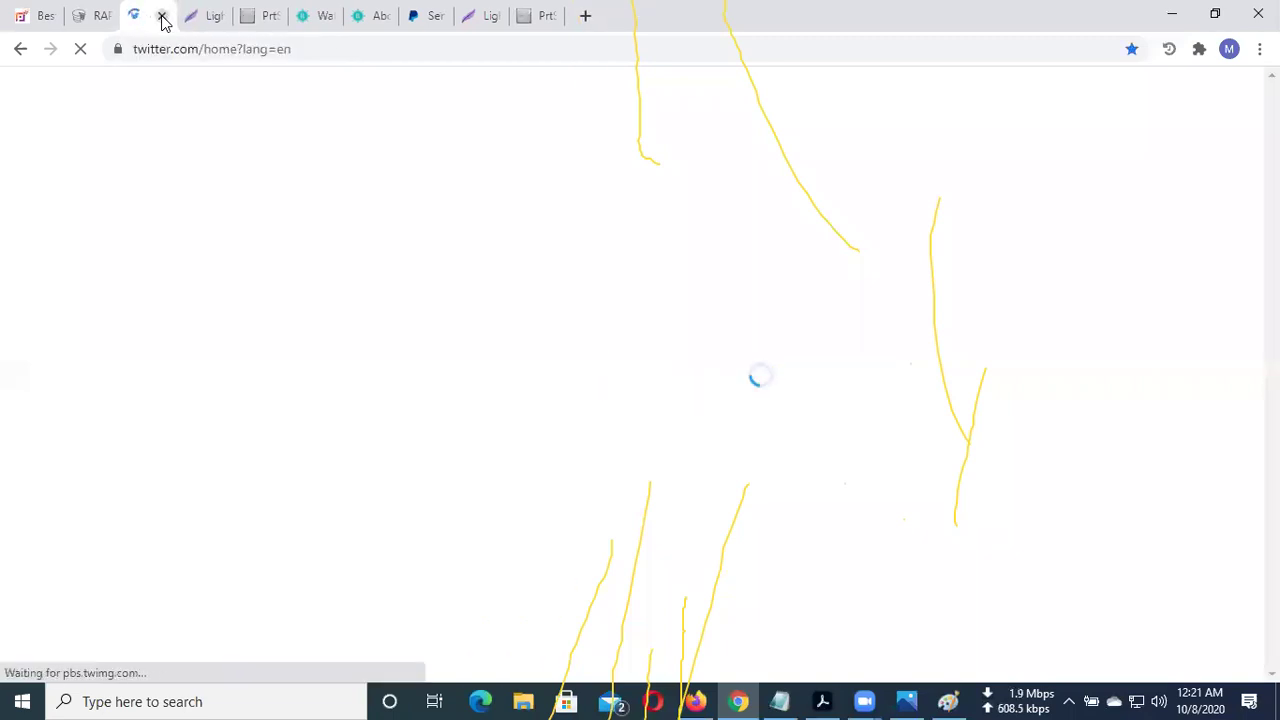
pyautogui.click(162, 17)
# Close the Lightshot, PrtSc, water bottle article and PayPal tabs, and reload the RapidWorkers available jobs list without the "website" filter
pyautogui.click(162, 17)
pyautogui.click(162, 17)
pyautogui.click(162, 17)
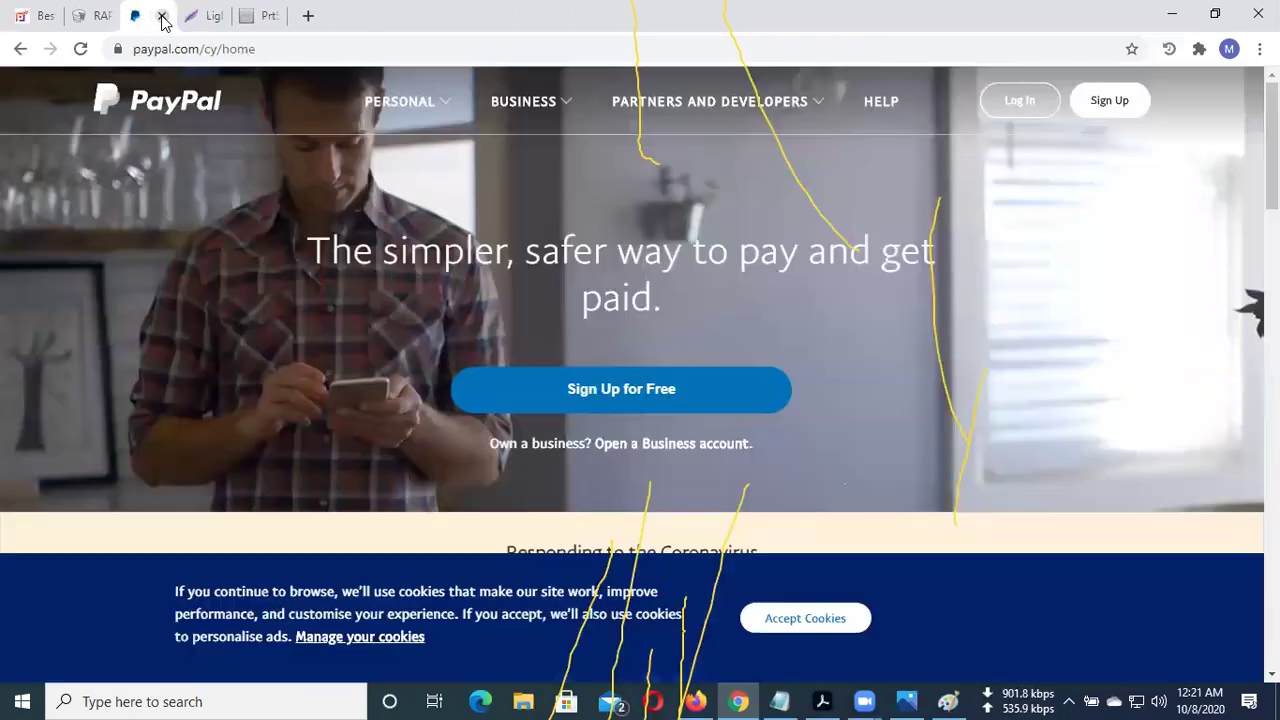
pyautogui.click(162, 17)
pyautogui.click(162, 20)
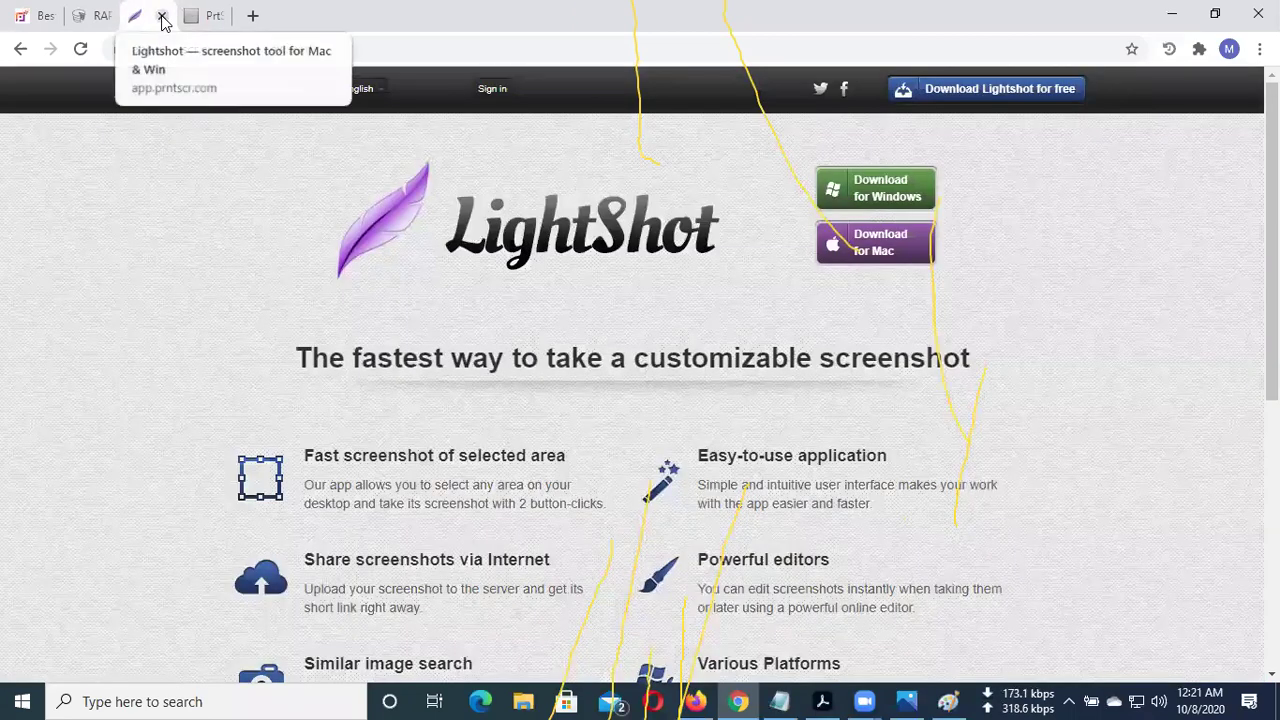
pyautogui.click(162, 20)
pyautogui.click(162, 20)
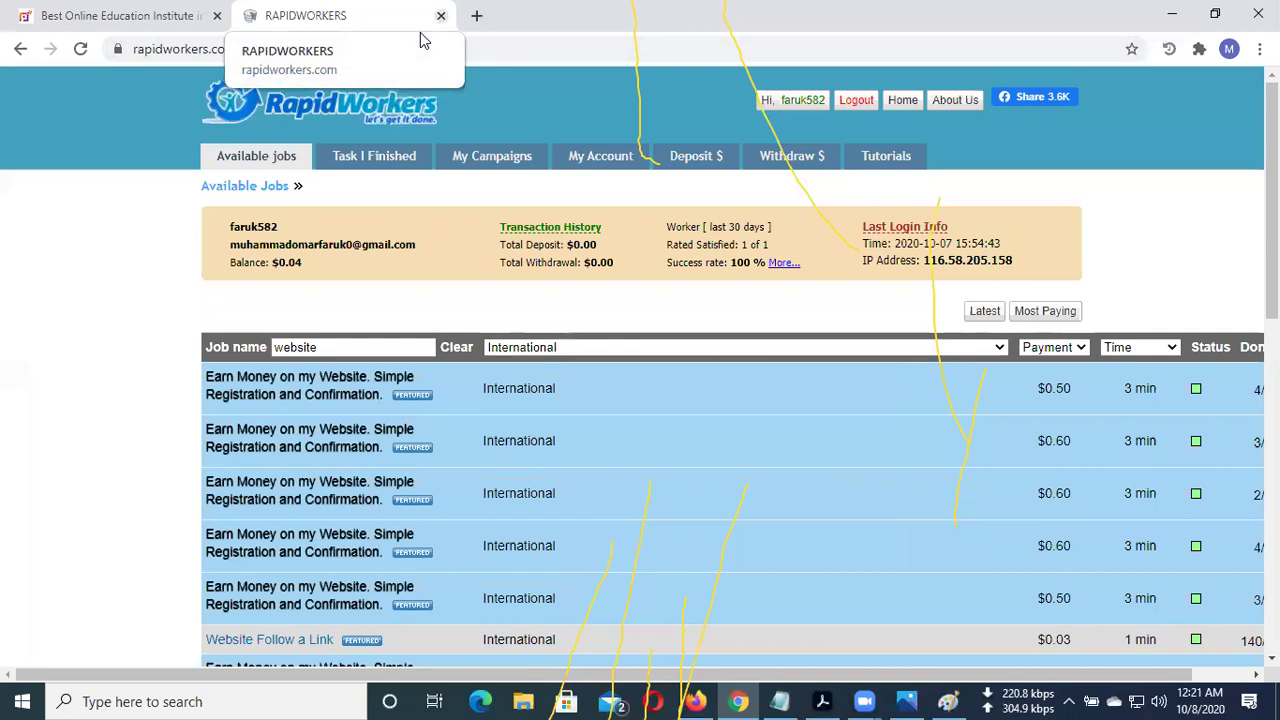
pyautogui.click(278, 163)
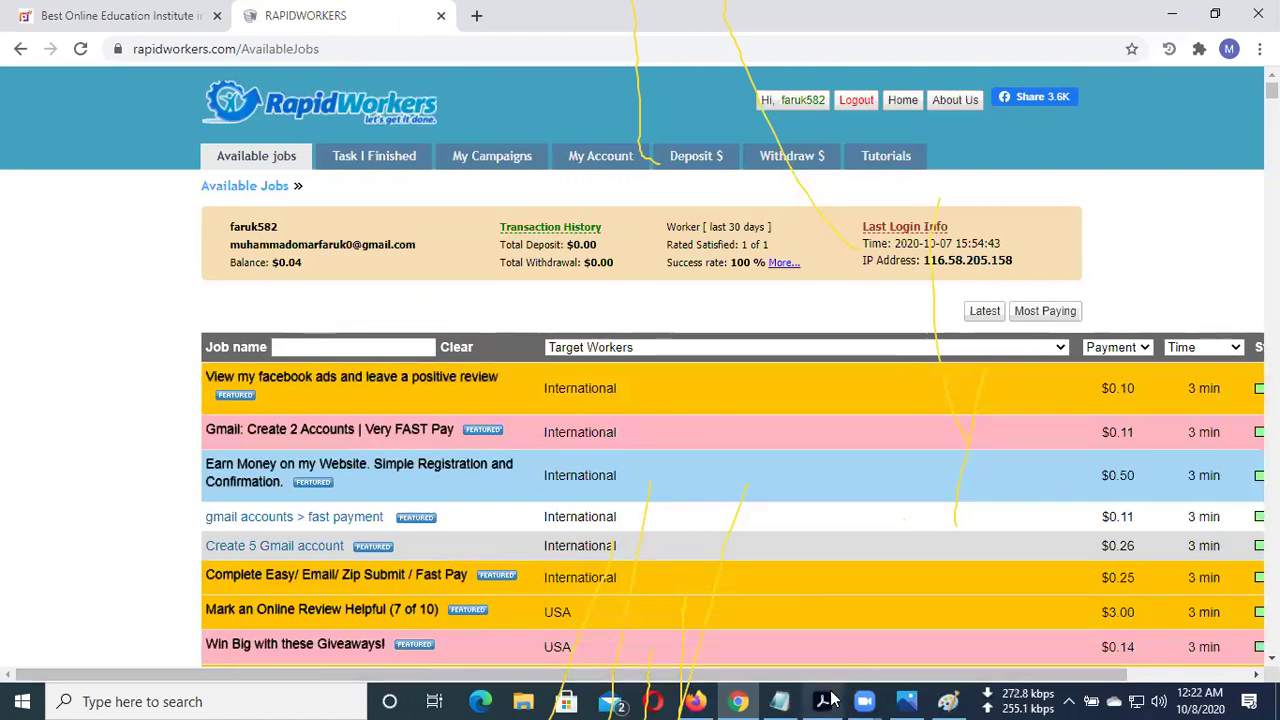
# Switch to Data-entry-Module.pdf in Adobe Acrobat and review the Class 01 to Class 03 topics, ending on the cover page
pyautogui.click(822, 701)
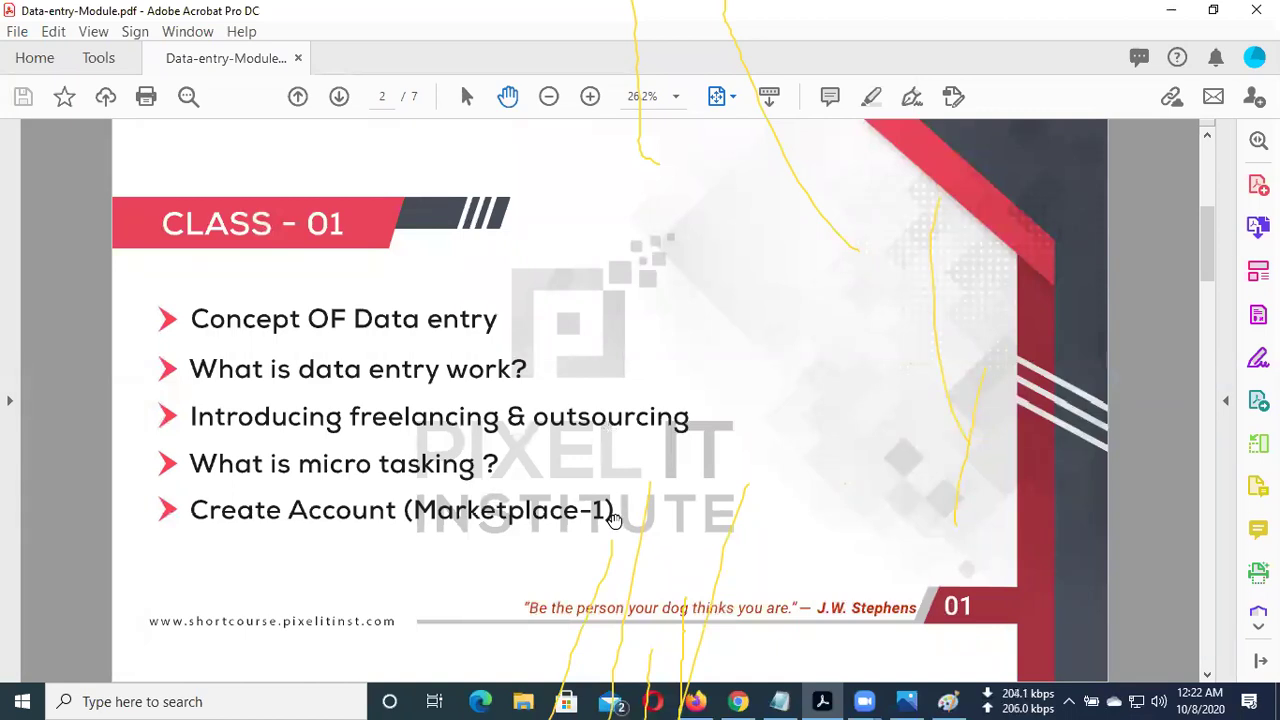
pyautogui.scroll(-1, 526, 446)
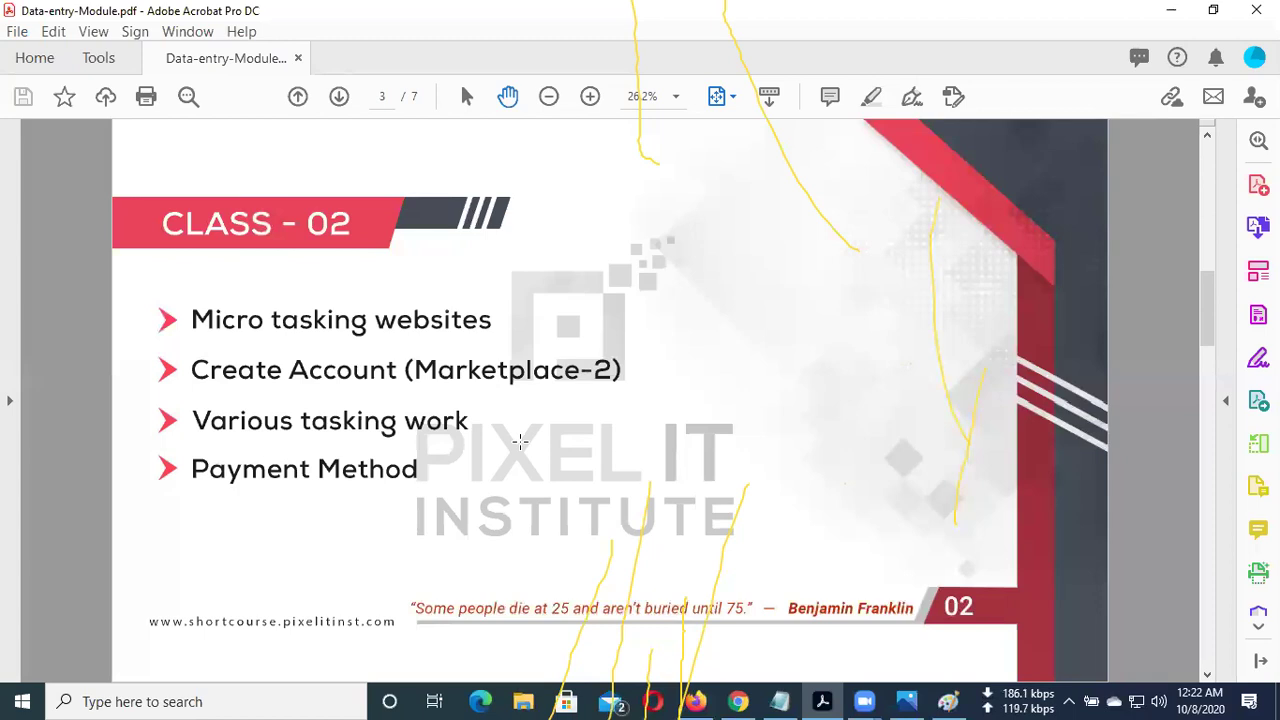
pyautogui.scroll(-1, 524, 458)
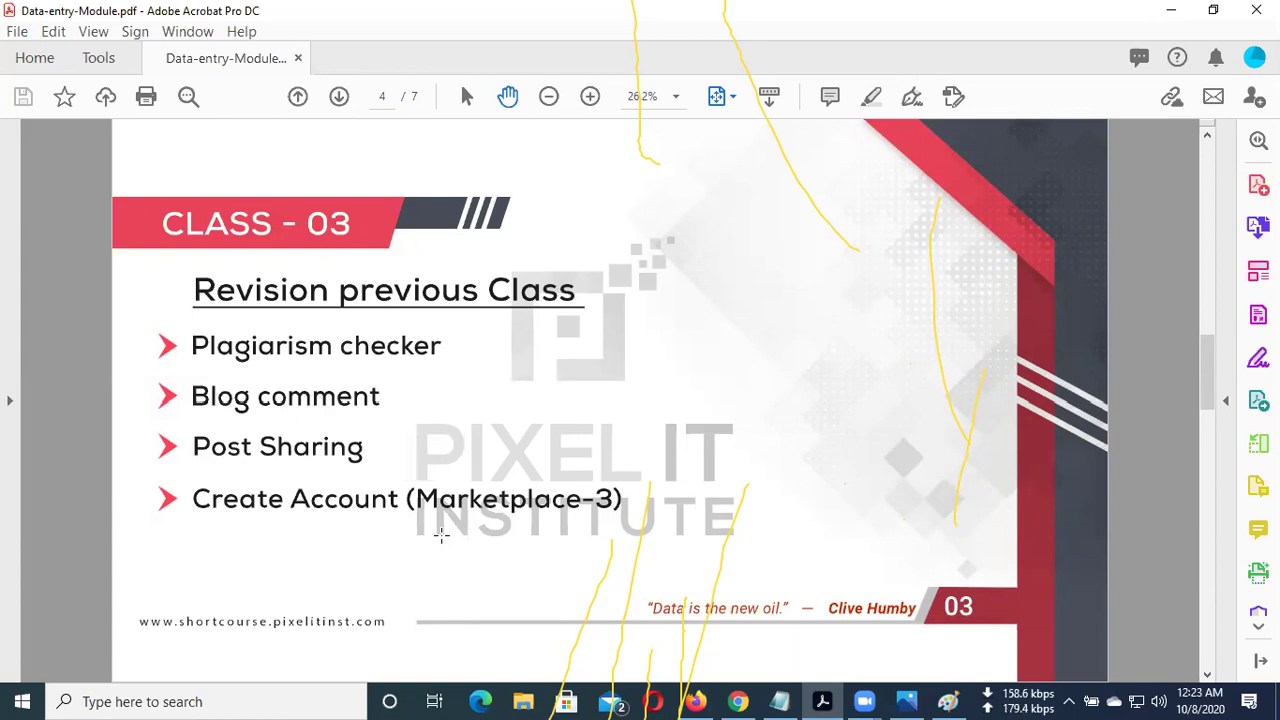
pyautogui.press('Home')
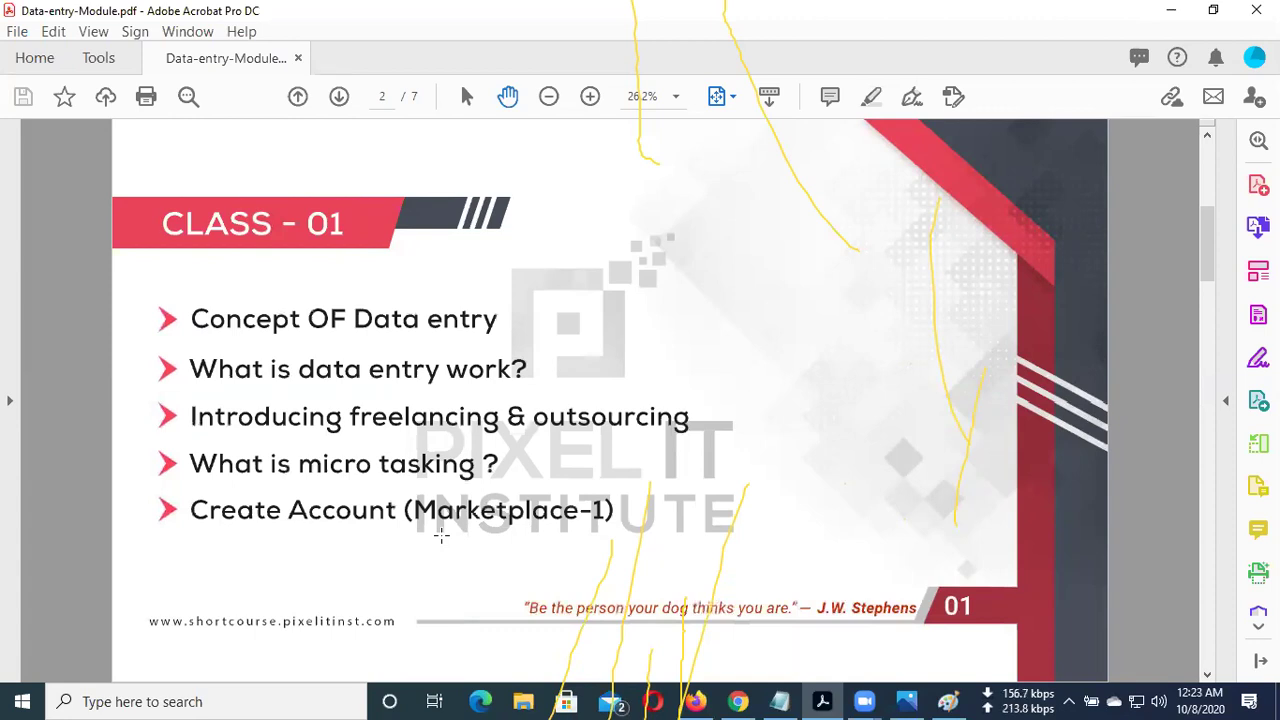
pyautogui.press('pagedown')
pyautogui.press('pagedown')
pyautogui.press('pagedown')
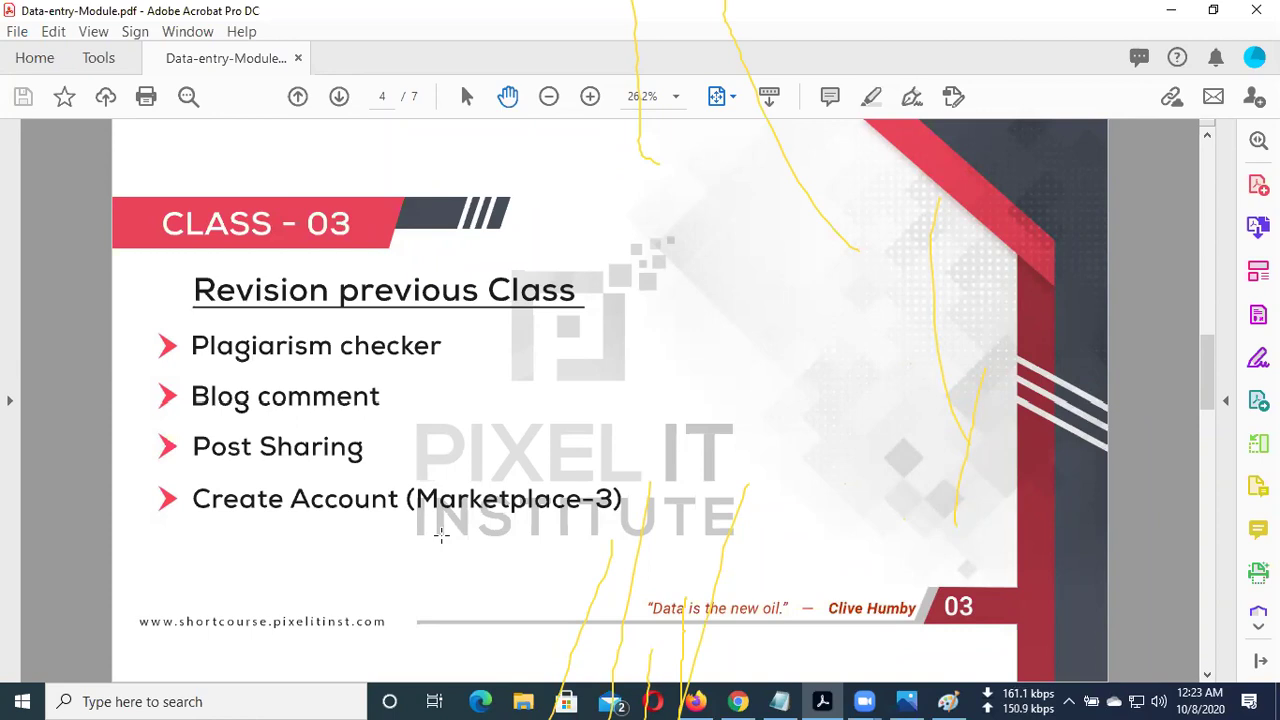
pyautogui.scroll(1, 386, 543)
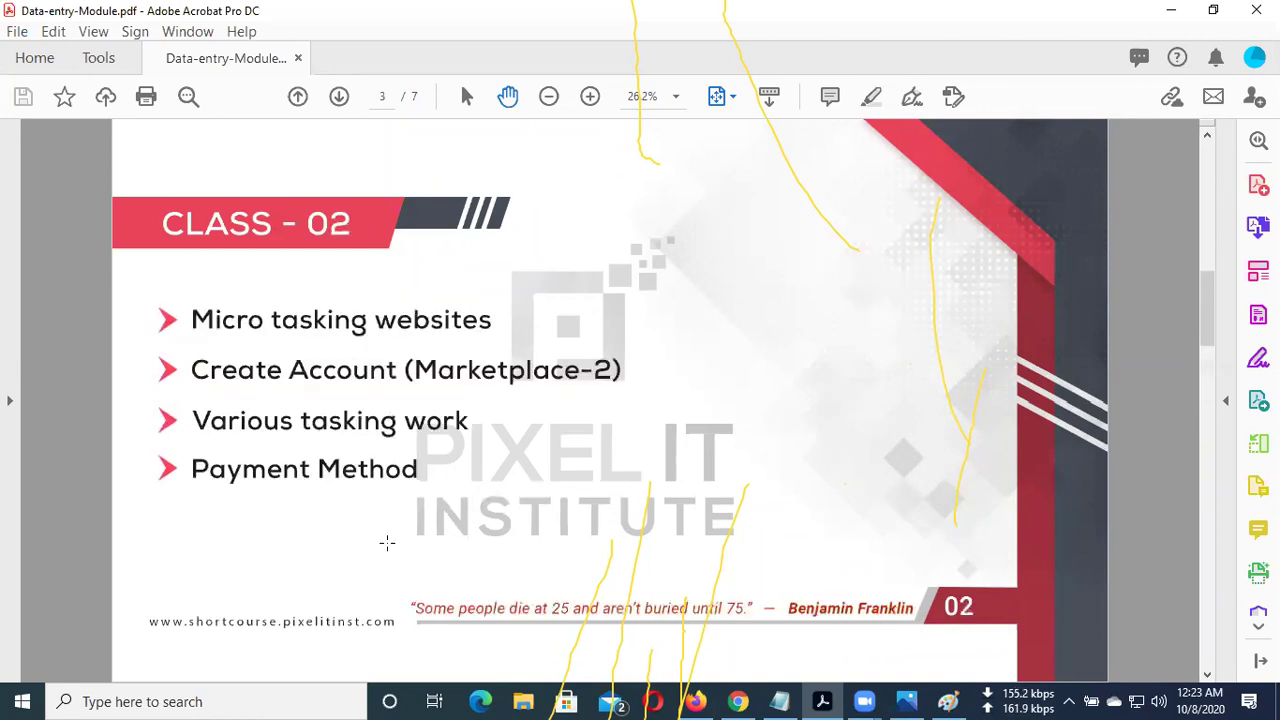
pyautogui.scroll(1, 409, 505)
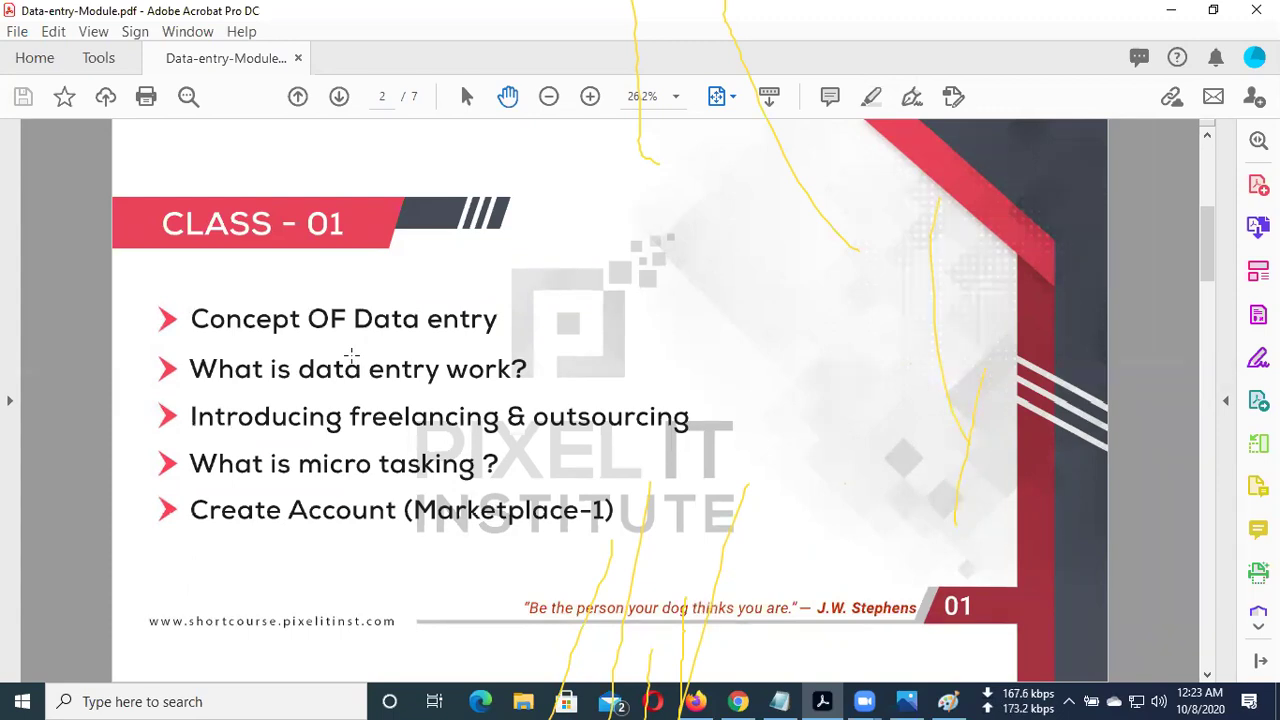
pyautogui.scroll(1, 351, 355)
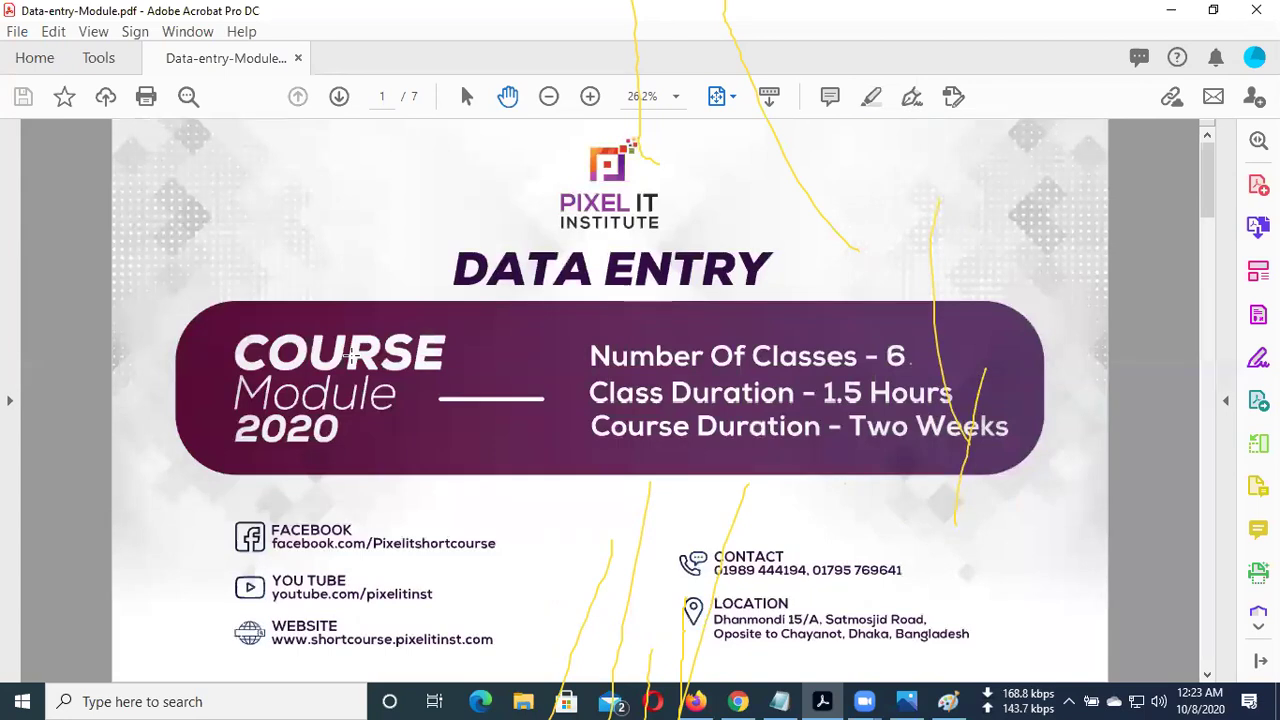